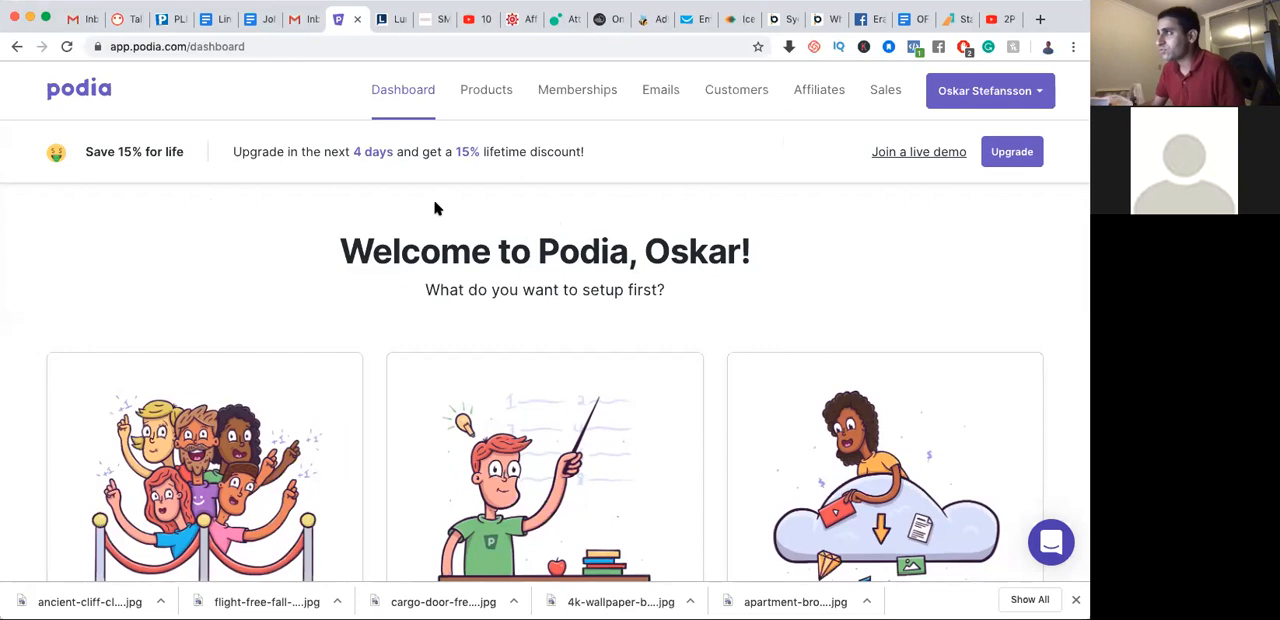
Open the live storefront from the account options and inspect the subdomain in its web address
click(1006, 104)
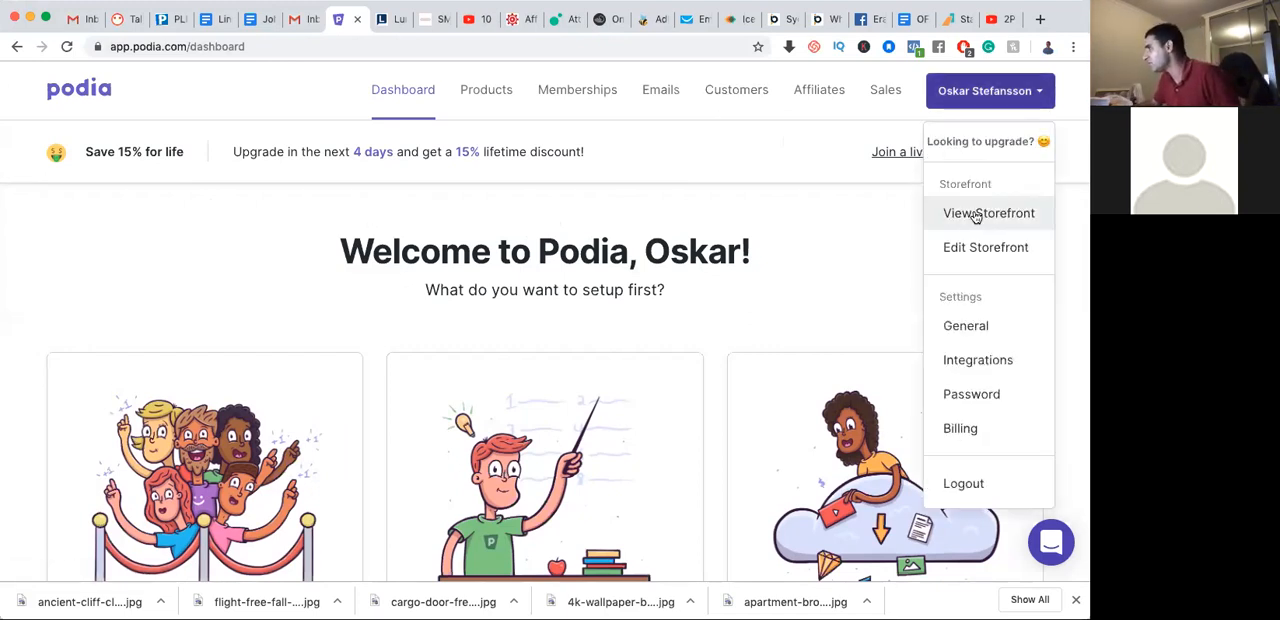
click(852, 261)
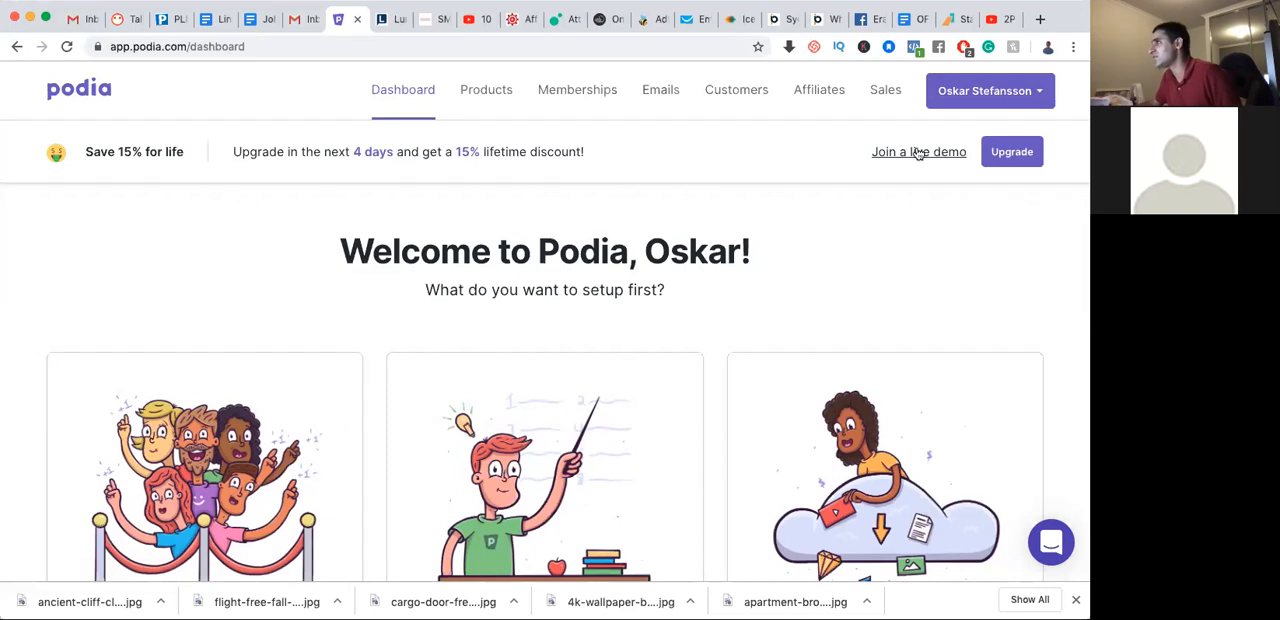
click(1004, 93)
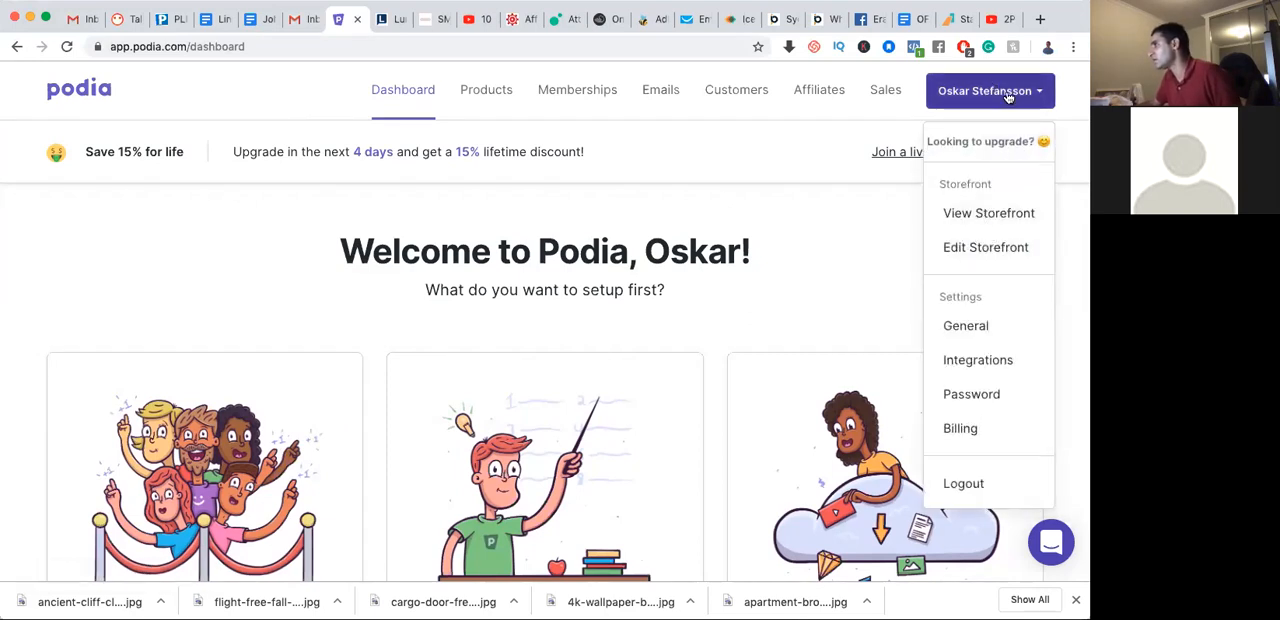
click(980, 215)
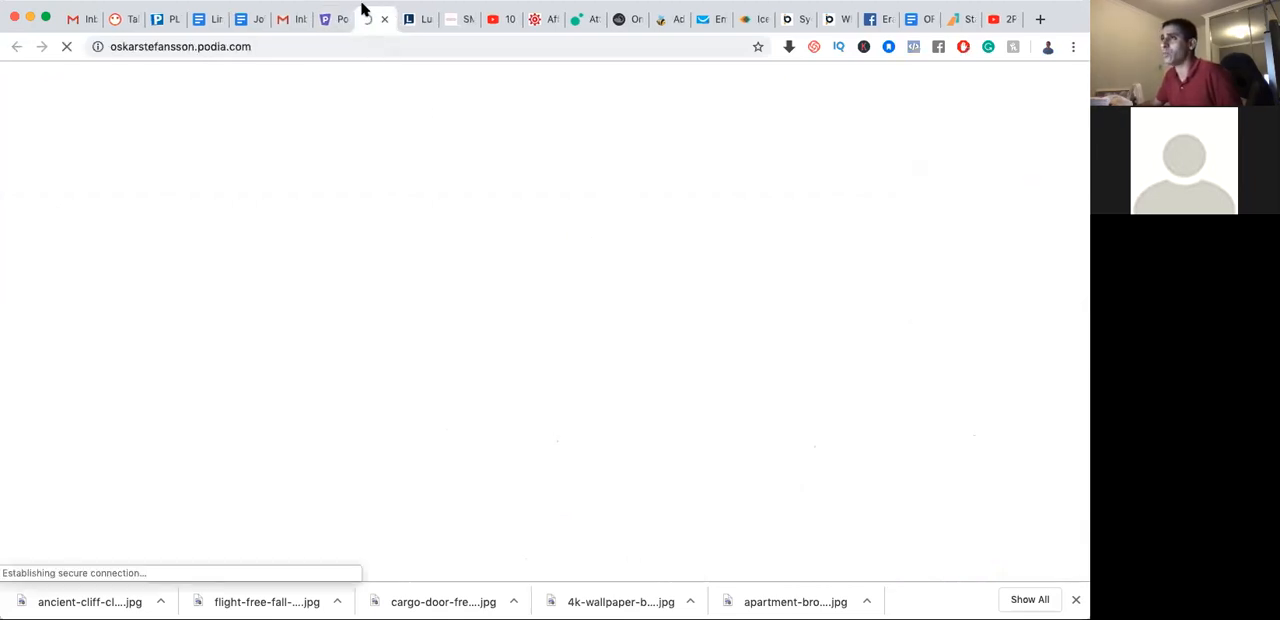
click(115, 46)
drag(179, 46, 190, 47)
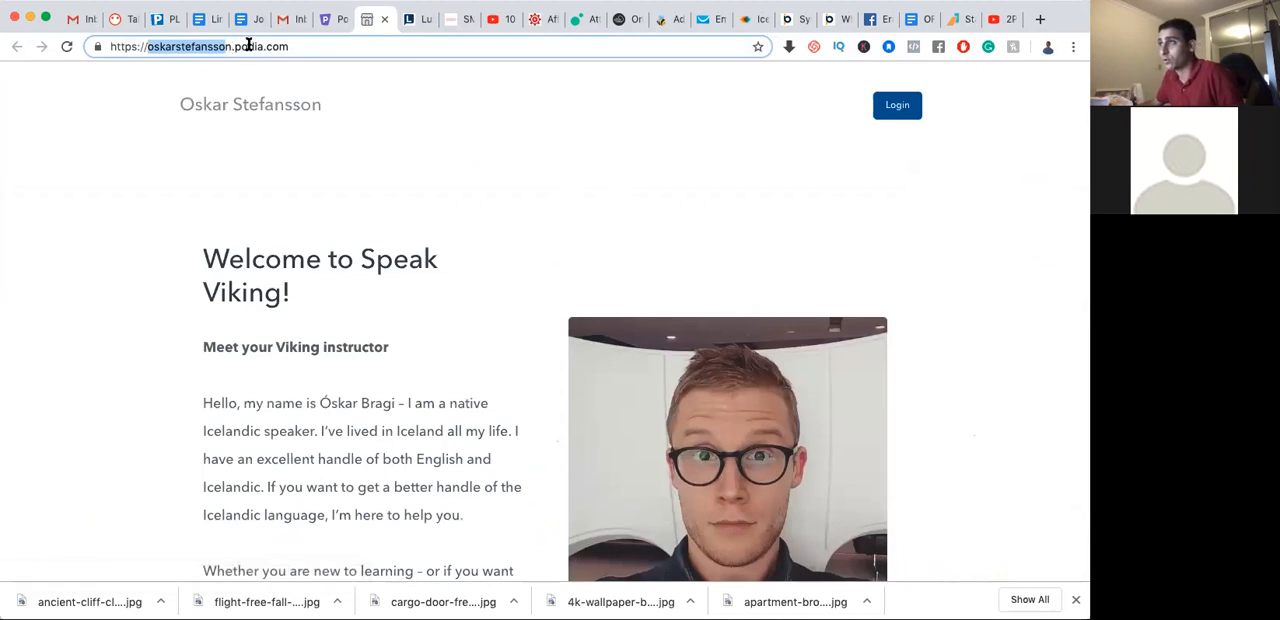
click(268, 209)
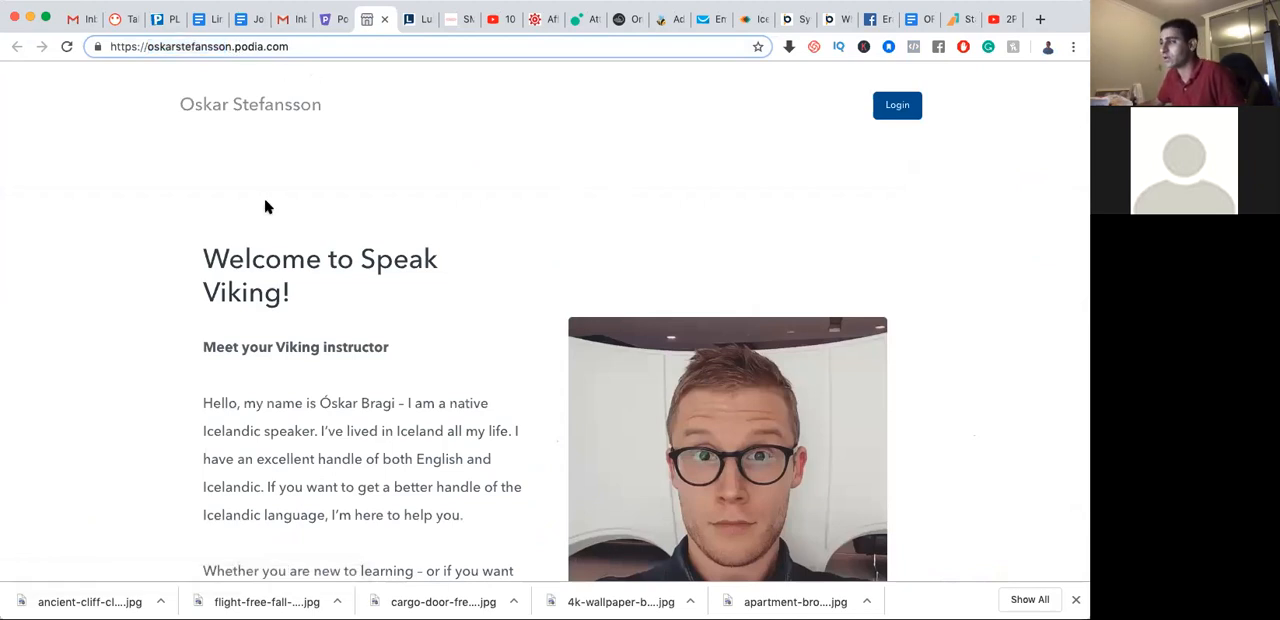
Look through the live storefront's sections, from the welcome text to the testimonials, FAQs and final words
scroll(340, 235, down, 8)
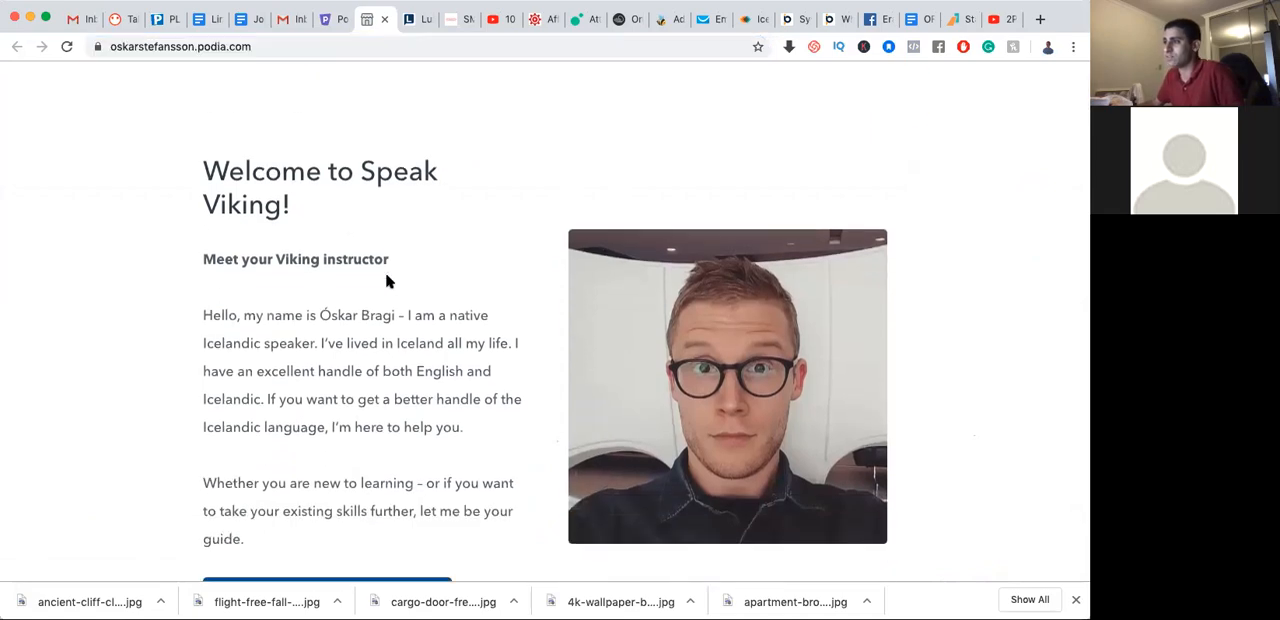
scroll(461, 301, down, 6)
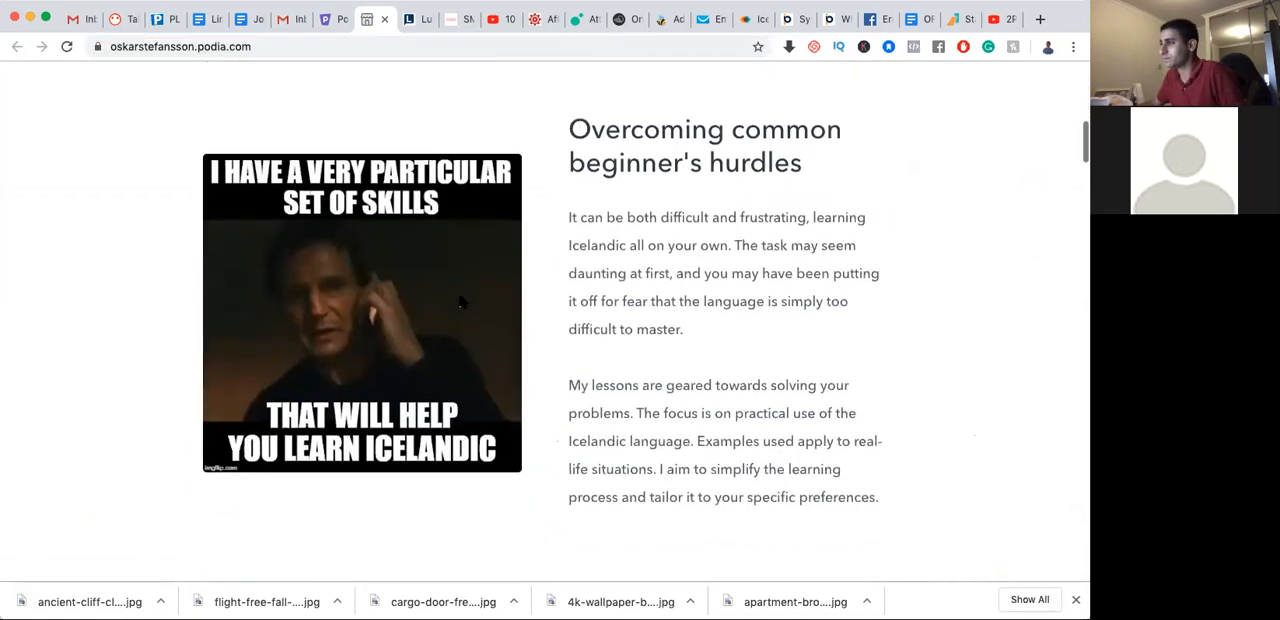
scroll(461, 301, down, 10)
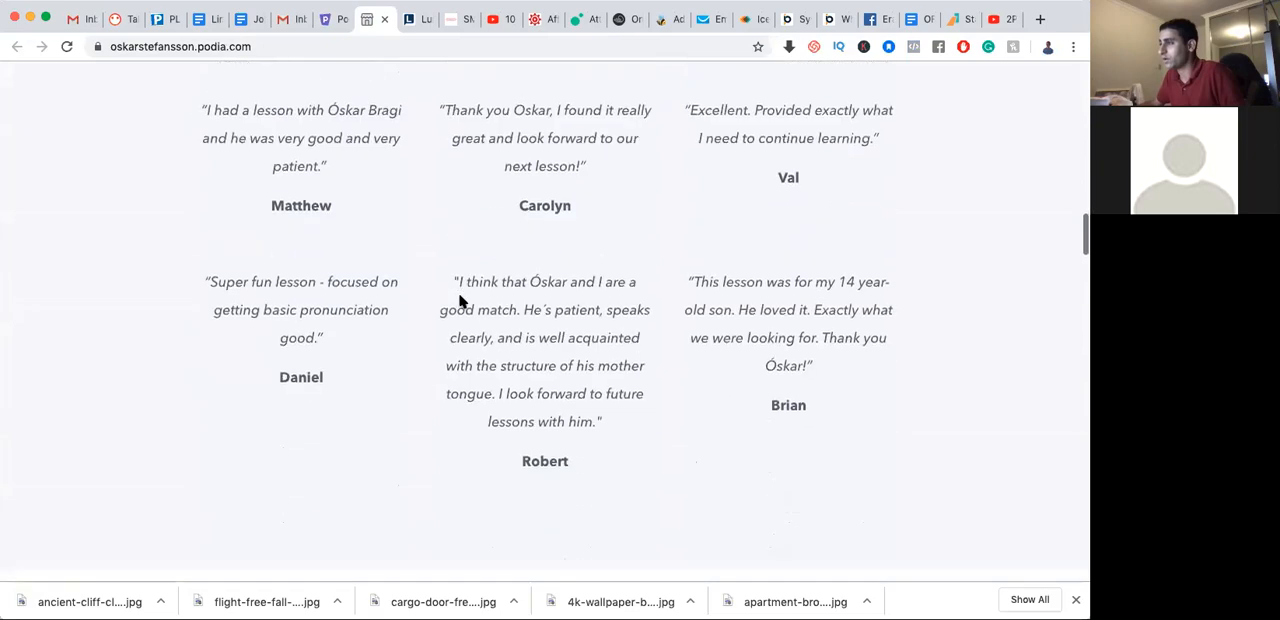
scroll(461, 301, down, 10)
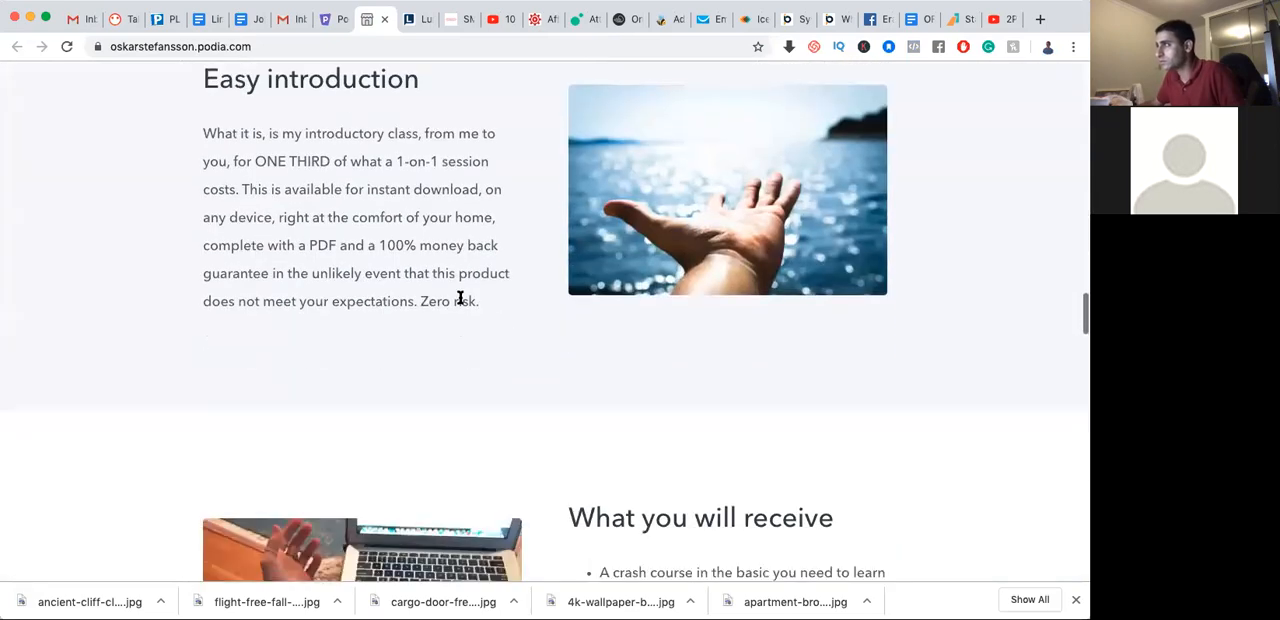
scroll(460, 297, down, 10)
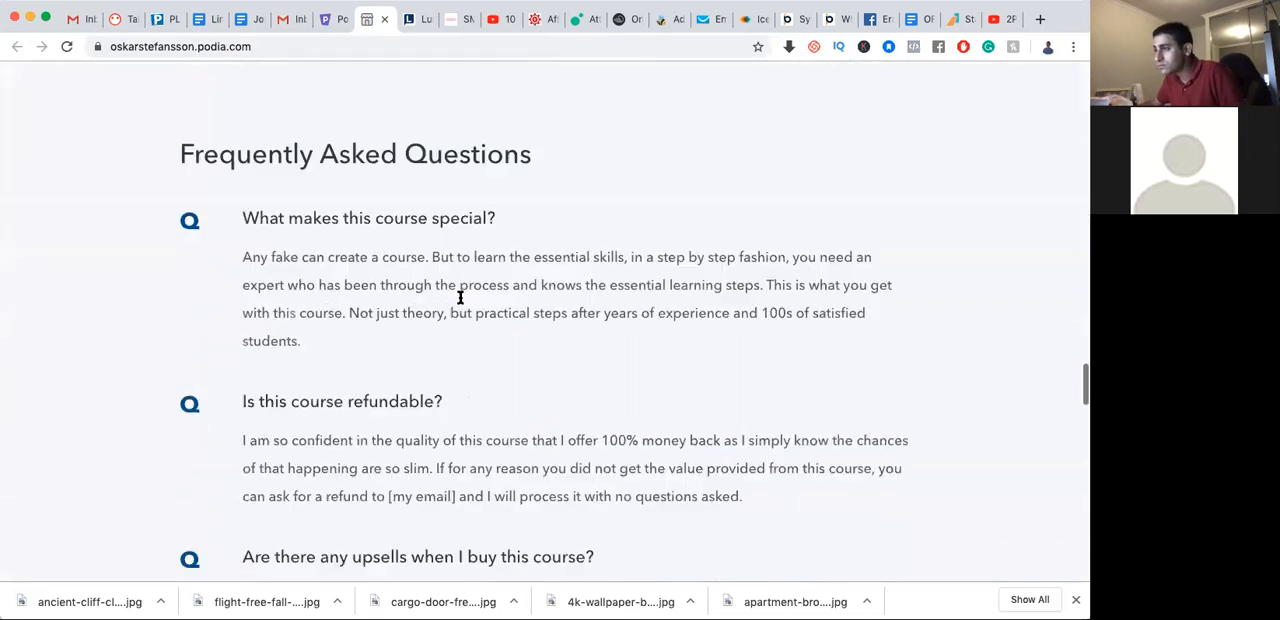
scroll(460, 297, down, 10)
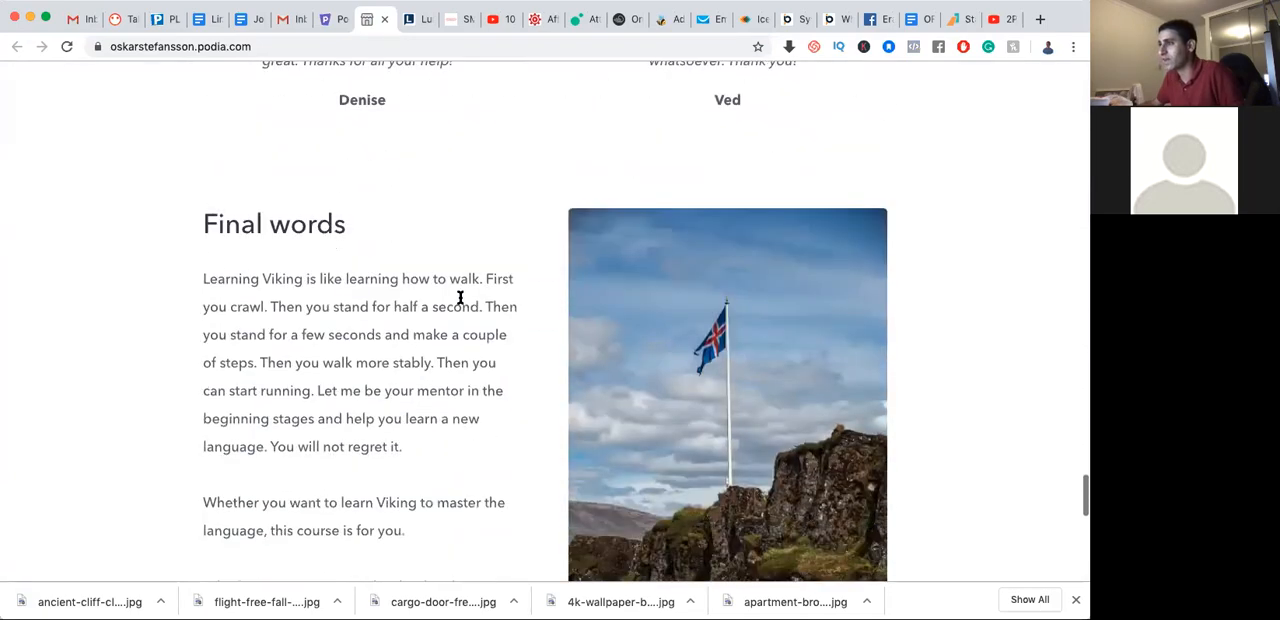
scroll(460, 297, down, 3)
scroll(460, 299, up, 15)
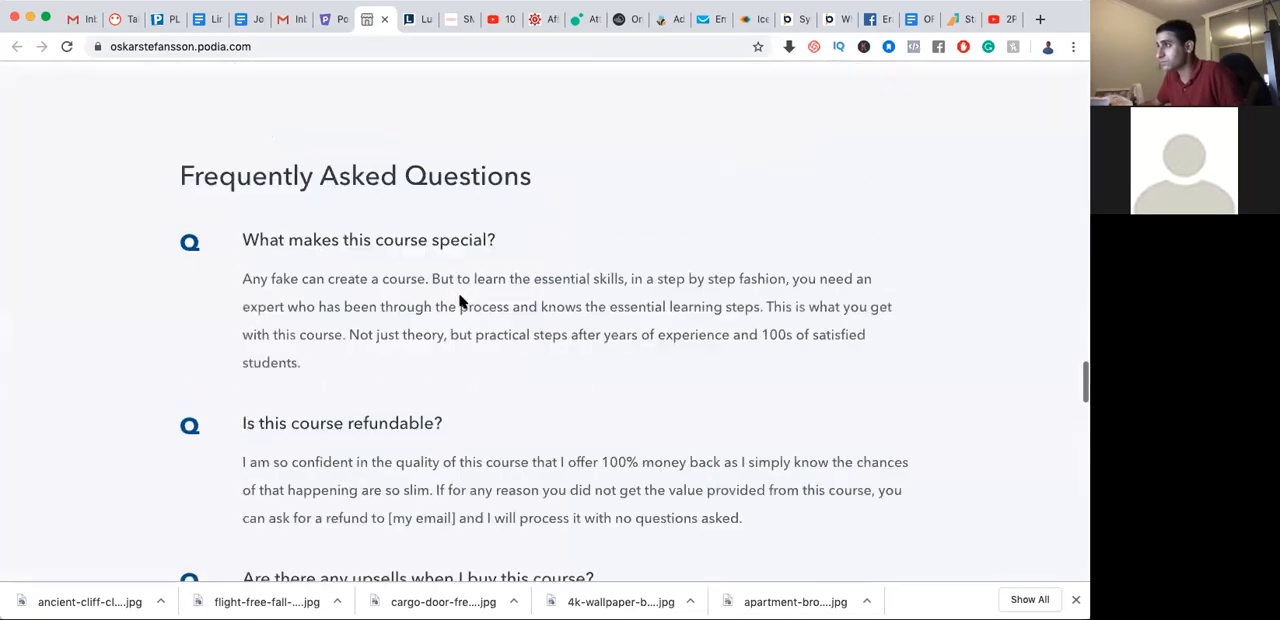
scroll(457, 306, up, 20)
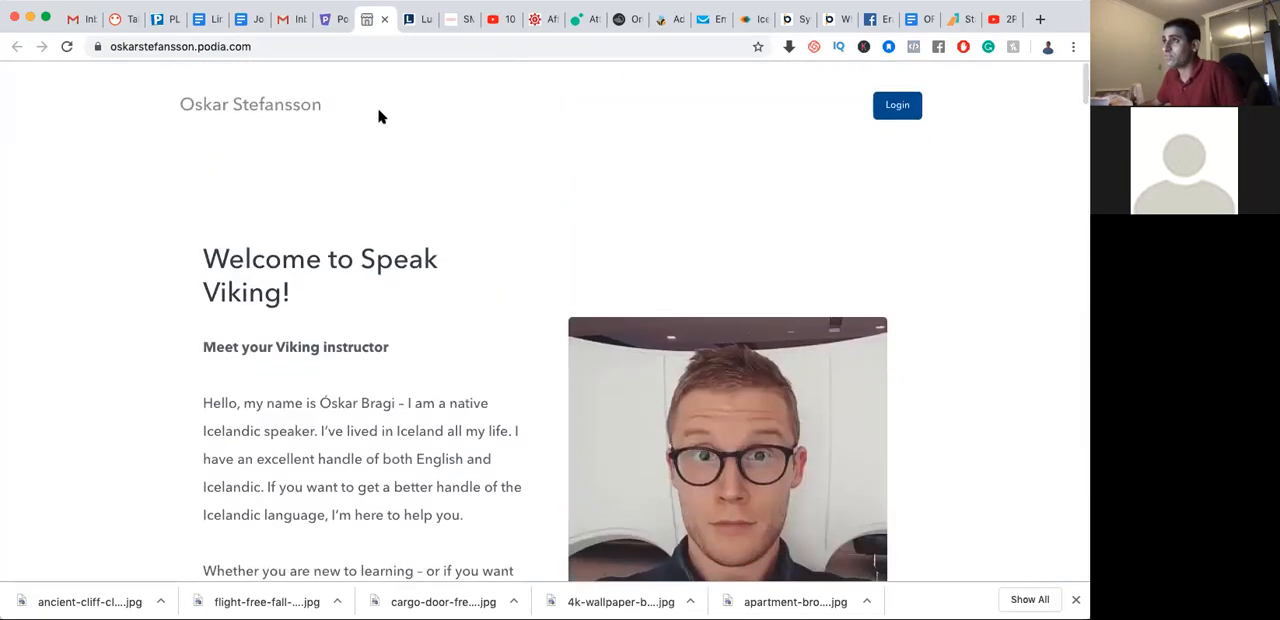
scroll(380, 222, down, 4)
scroll(388, 228, down, 4)
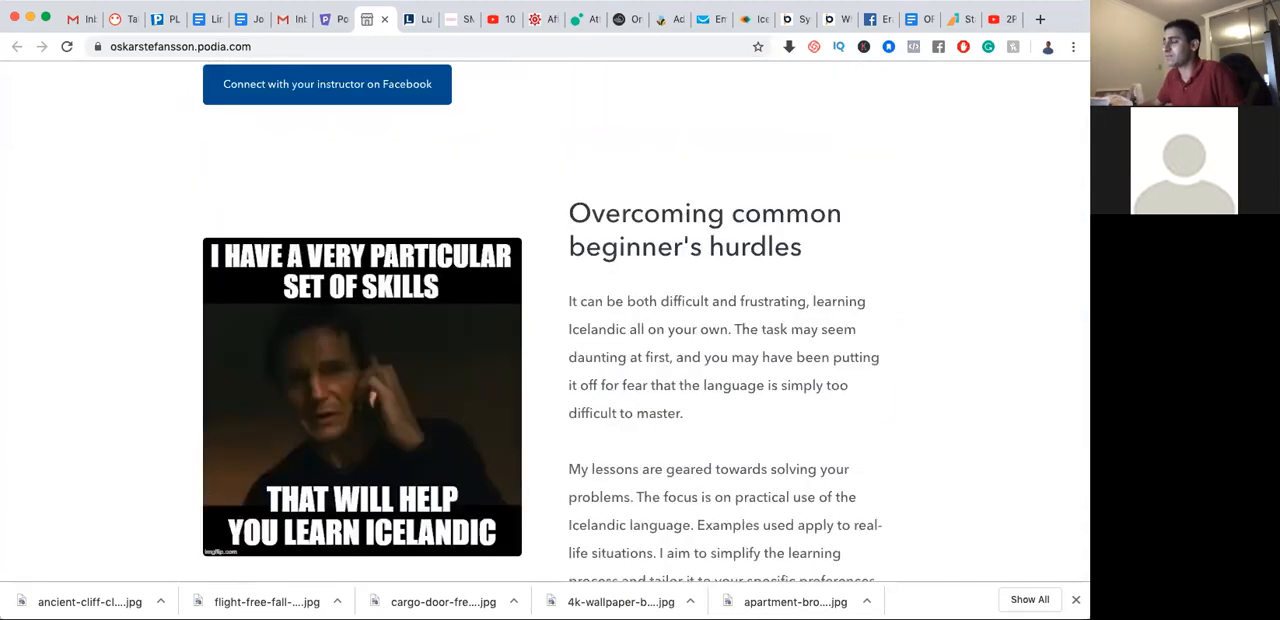
Return to the Podia dashboard and open the storefront for editing
click(330, 20)
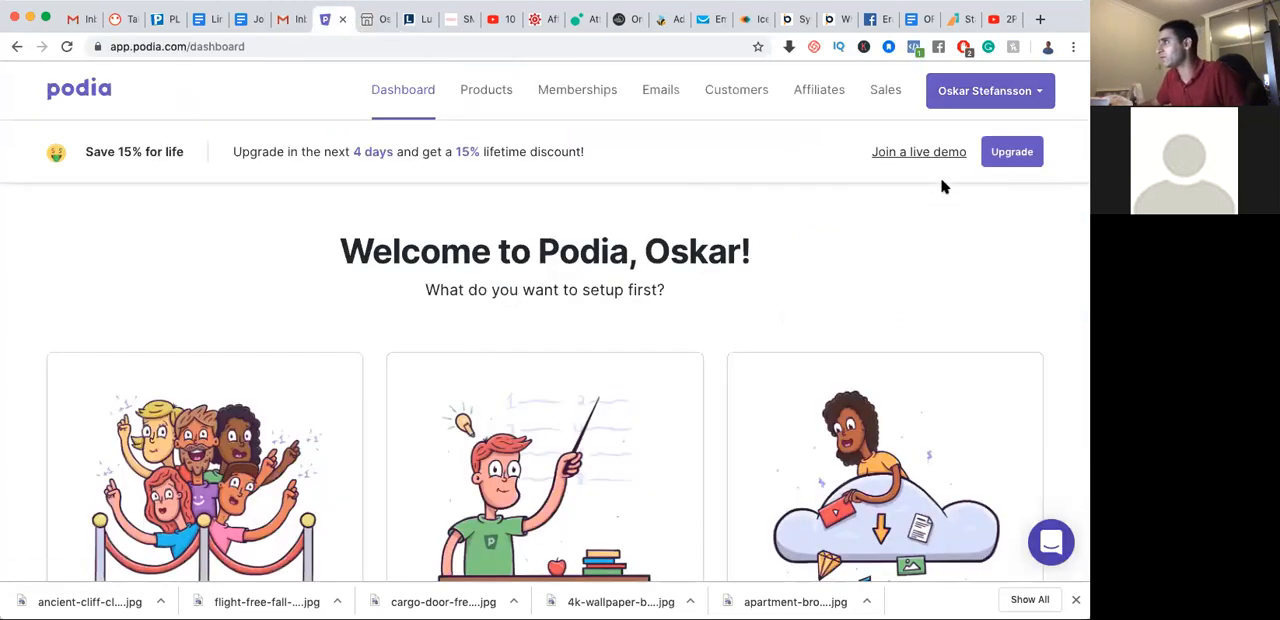
click(1007, 98)
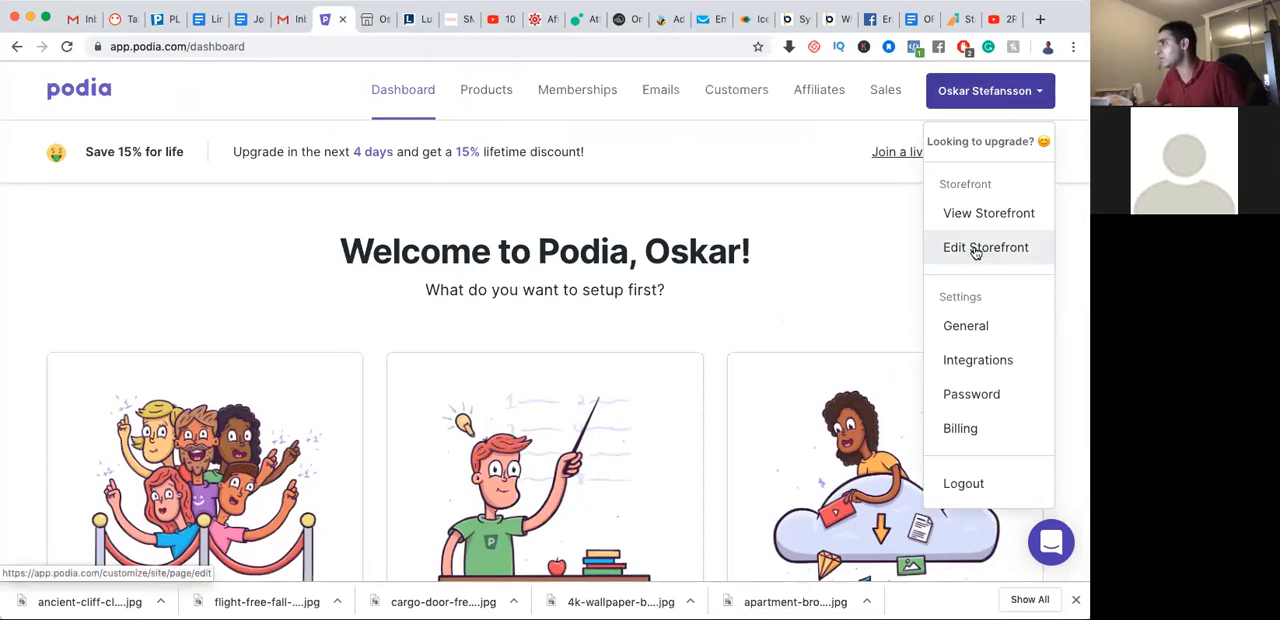
click(976, 251)
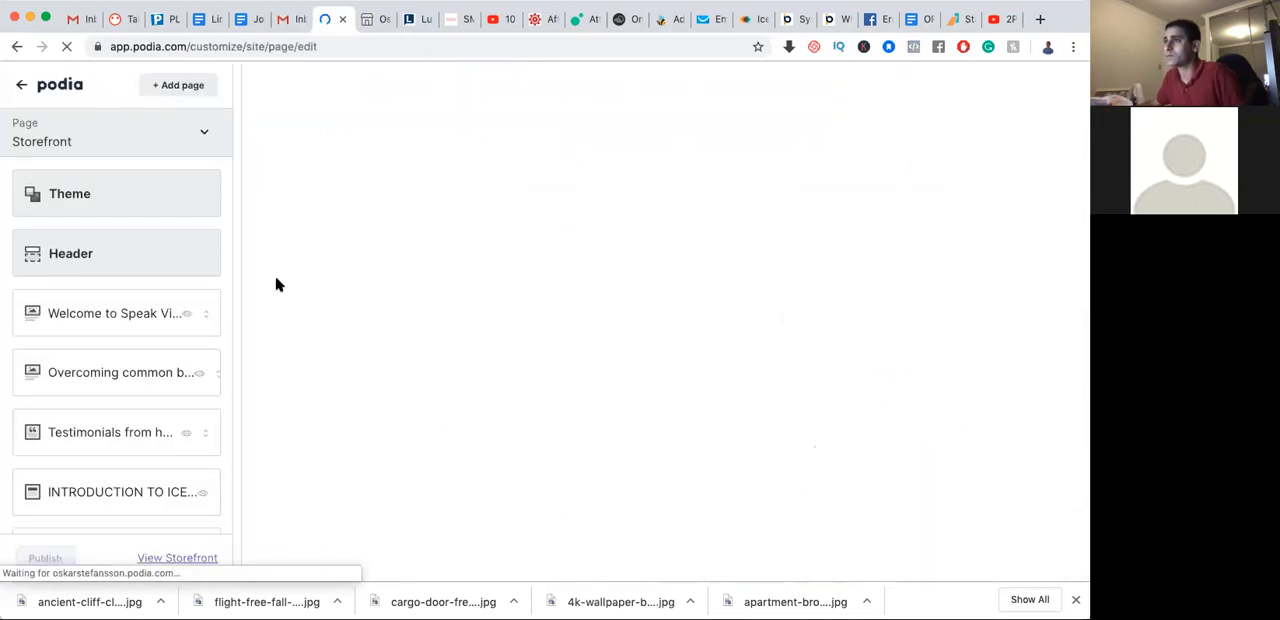
Examine the storefront theme's brand, background, heading, text and button color settings, leaving them as they are
click(116, 199)
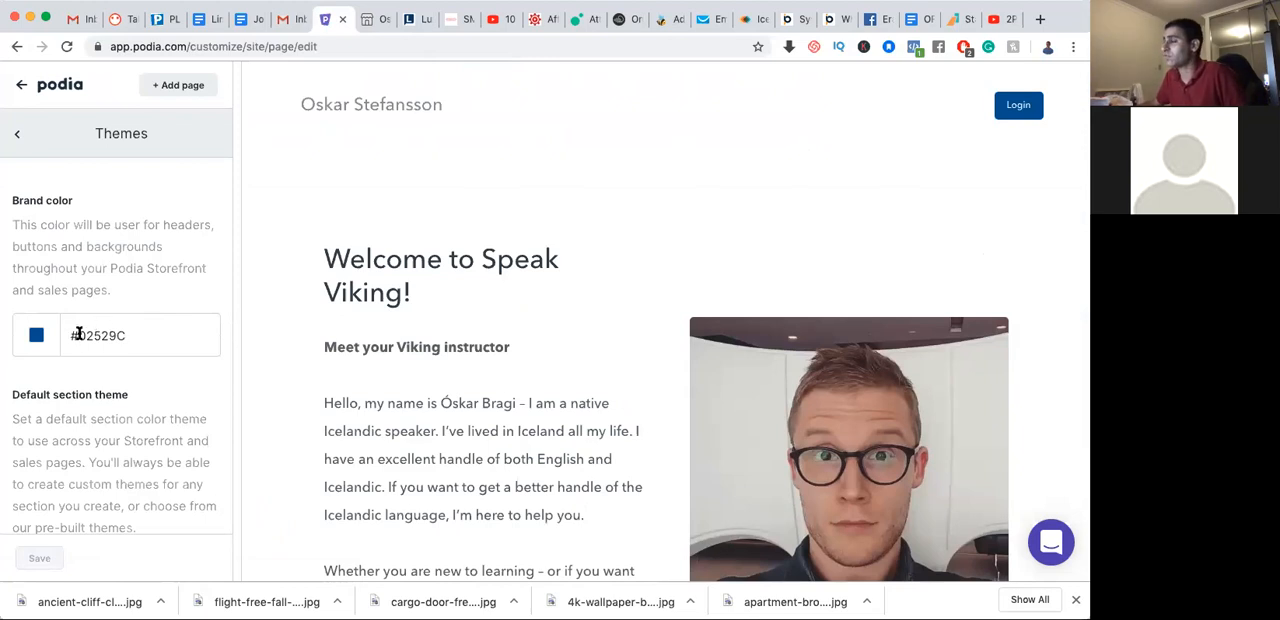
scroll(91, 336, down, 5)
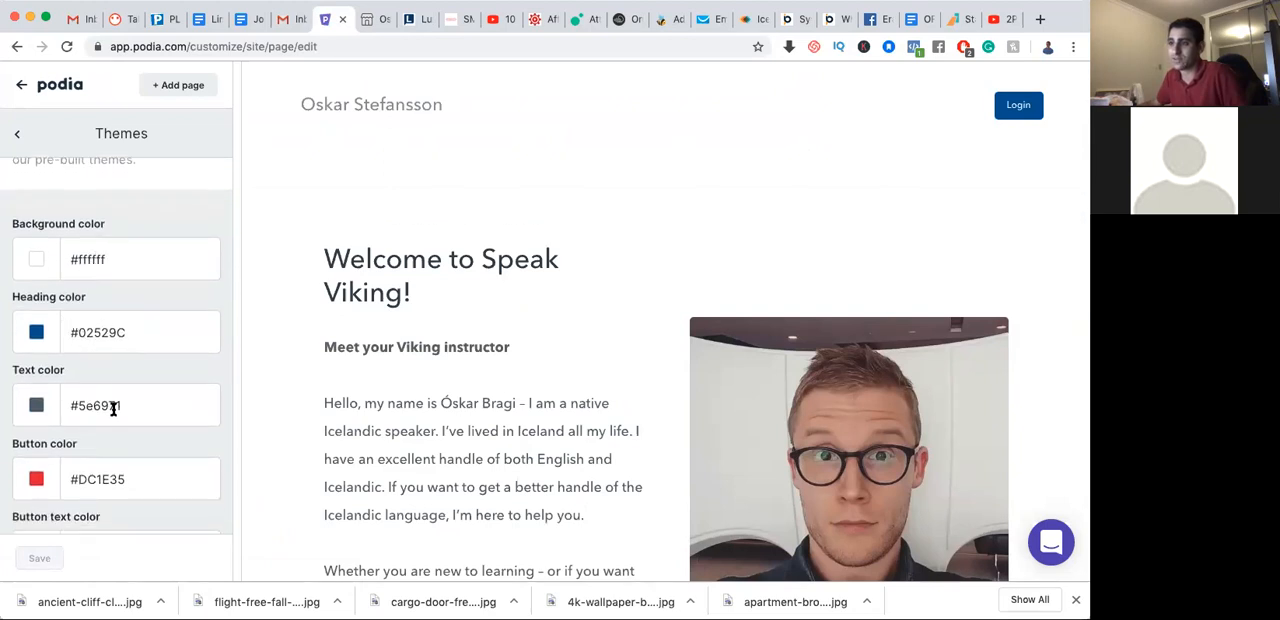
scroll(114, 420, down, 3)
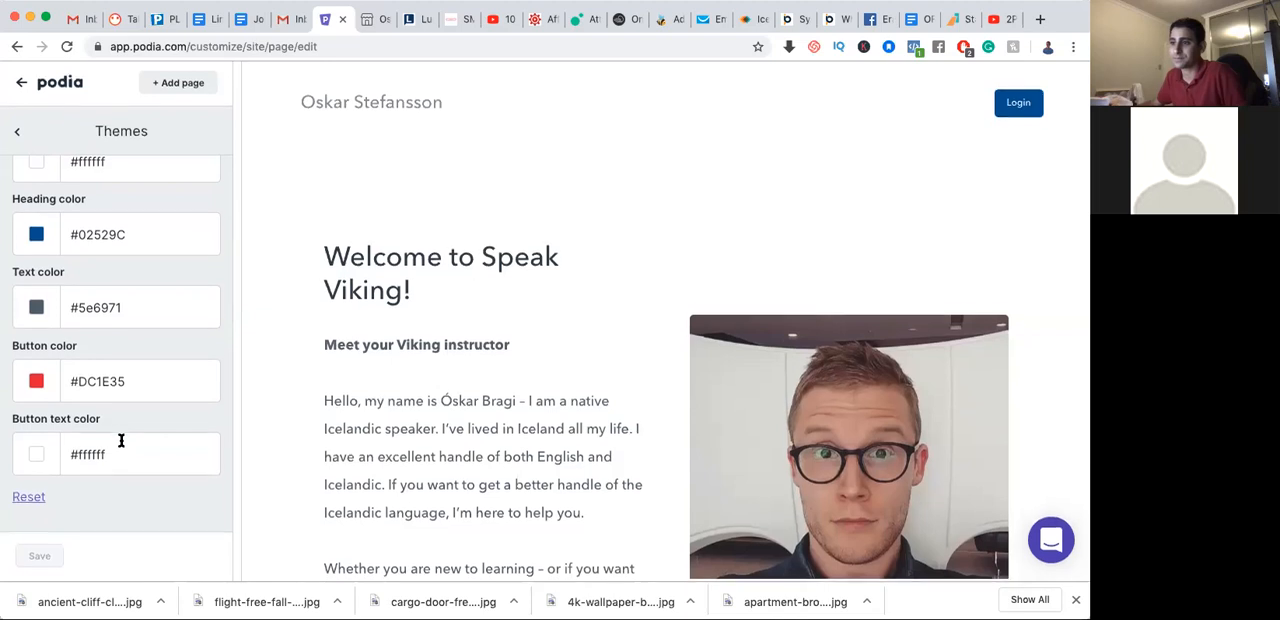
scroll(121, 440, up, 5)
scroll(54, 337, down, 5)
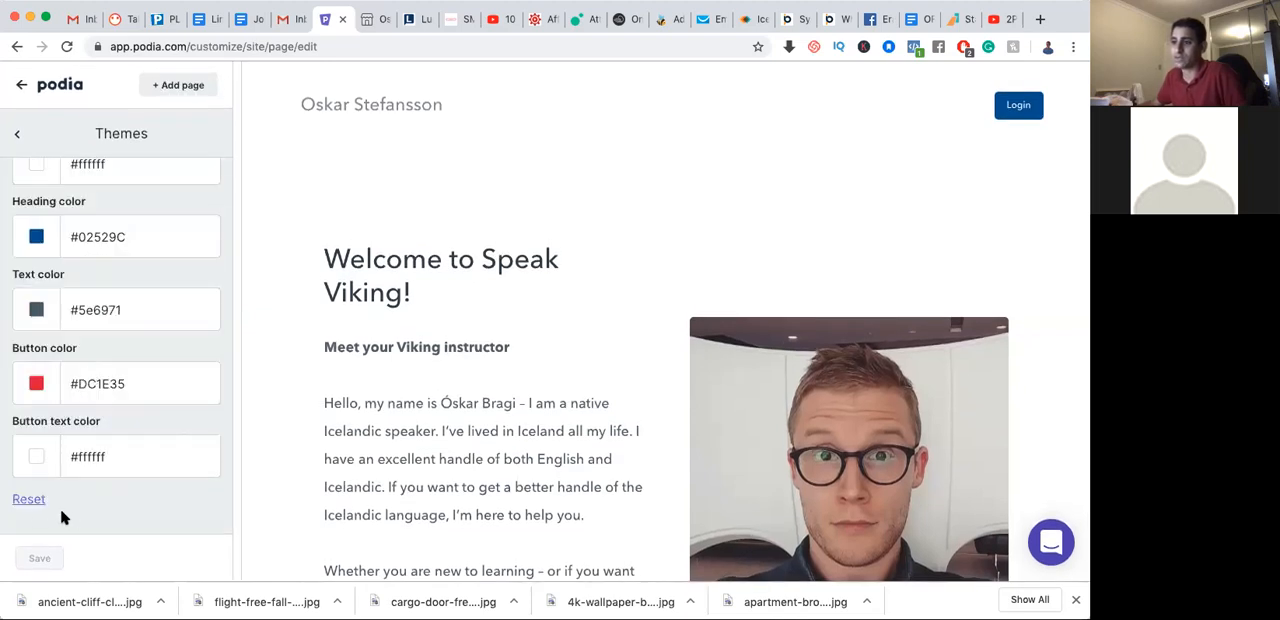
click(16, 137)
scroll(103, 229, up, 10)
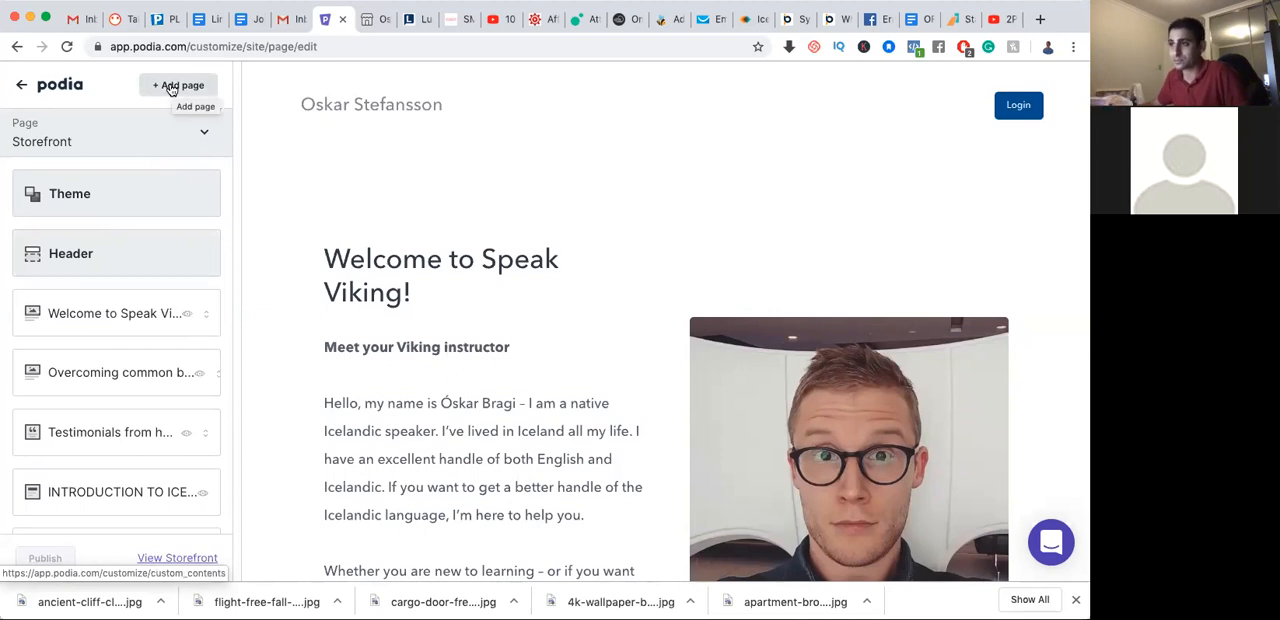
Upload Iceland Favicon.png from the Downloads folder as the favicon in the storefront's header settings
scroll(126, 278, down, 1)
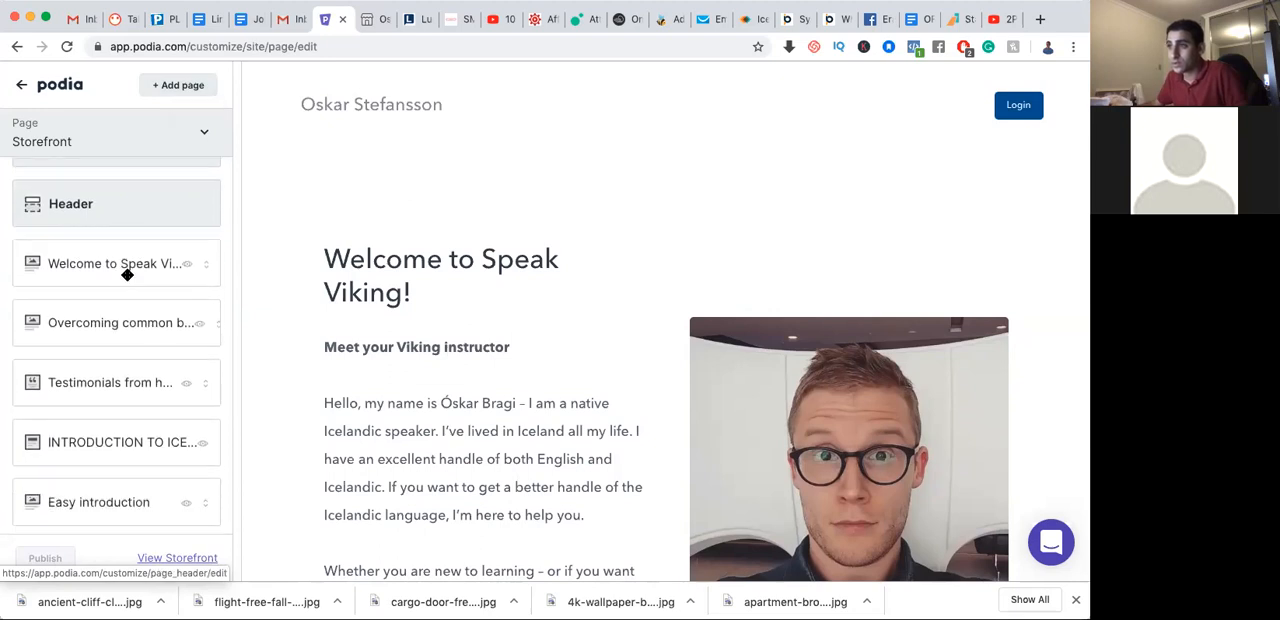
click(128, 207)
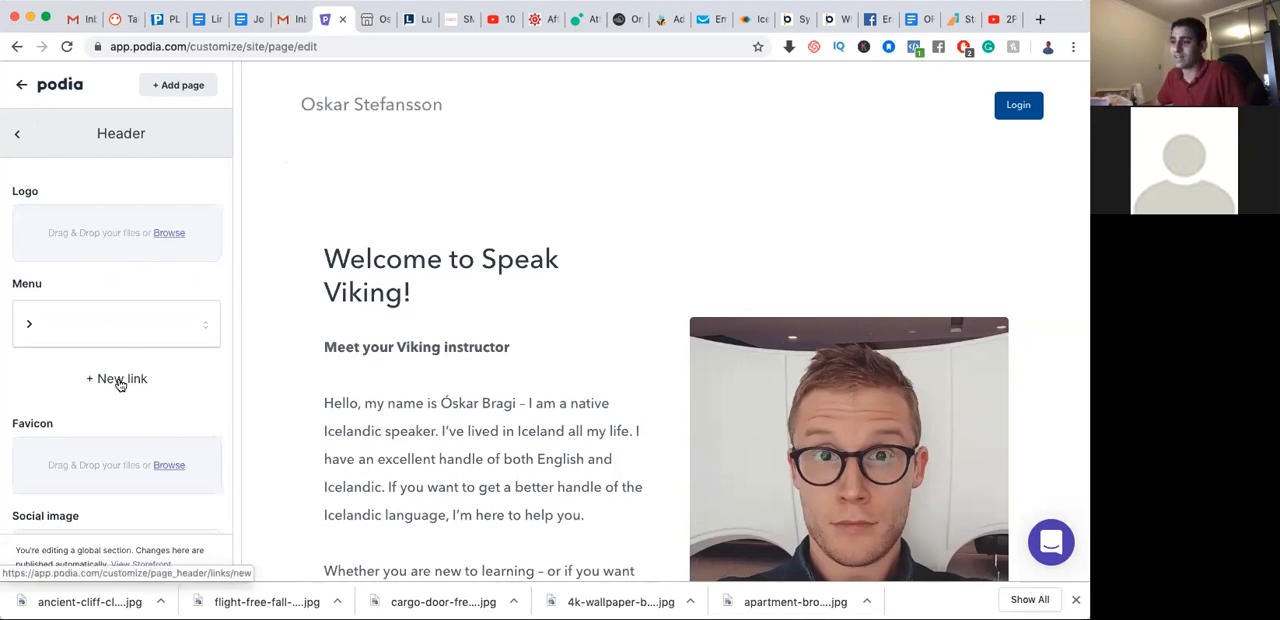
scroll(125, 383, down, 2)
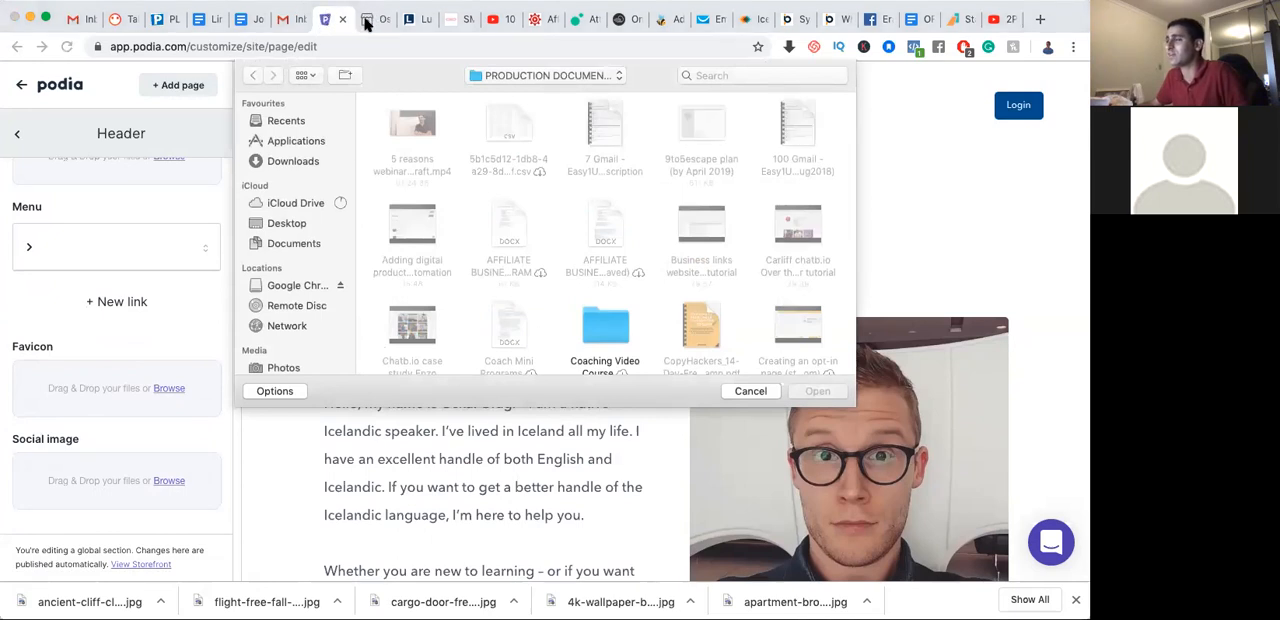
click(290, 162)
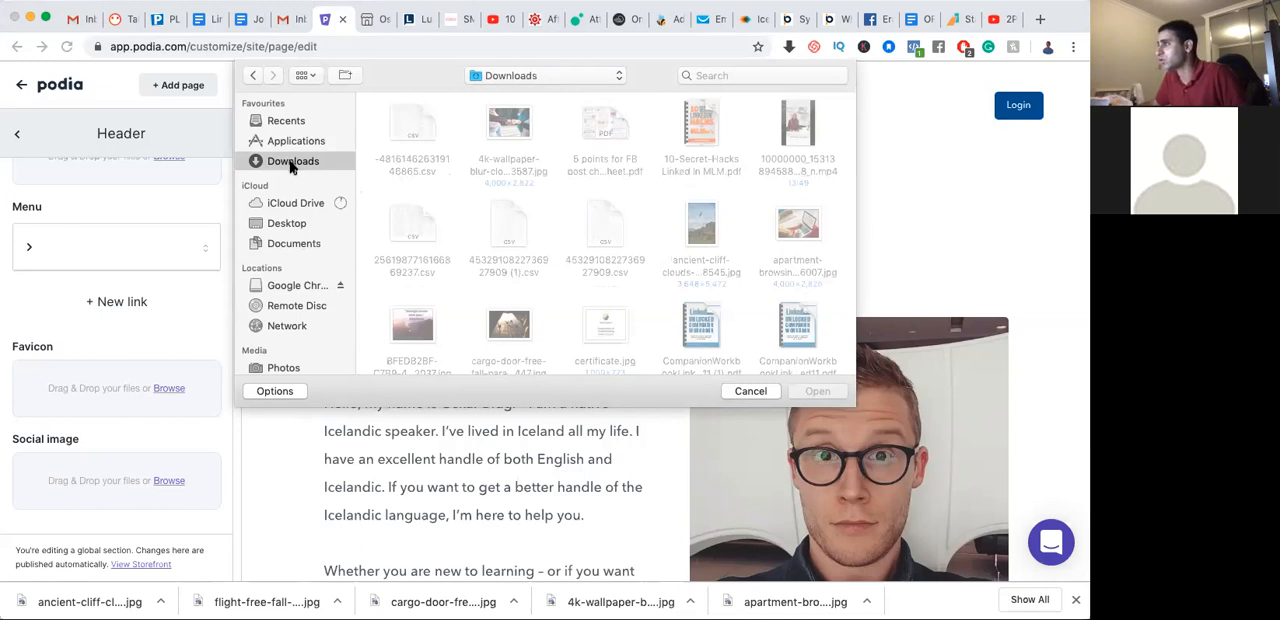
scroll(511, 257, down, 5)
click(510, 270)
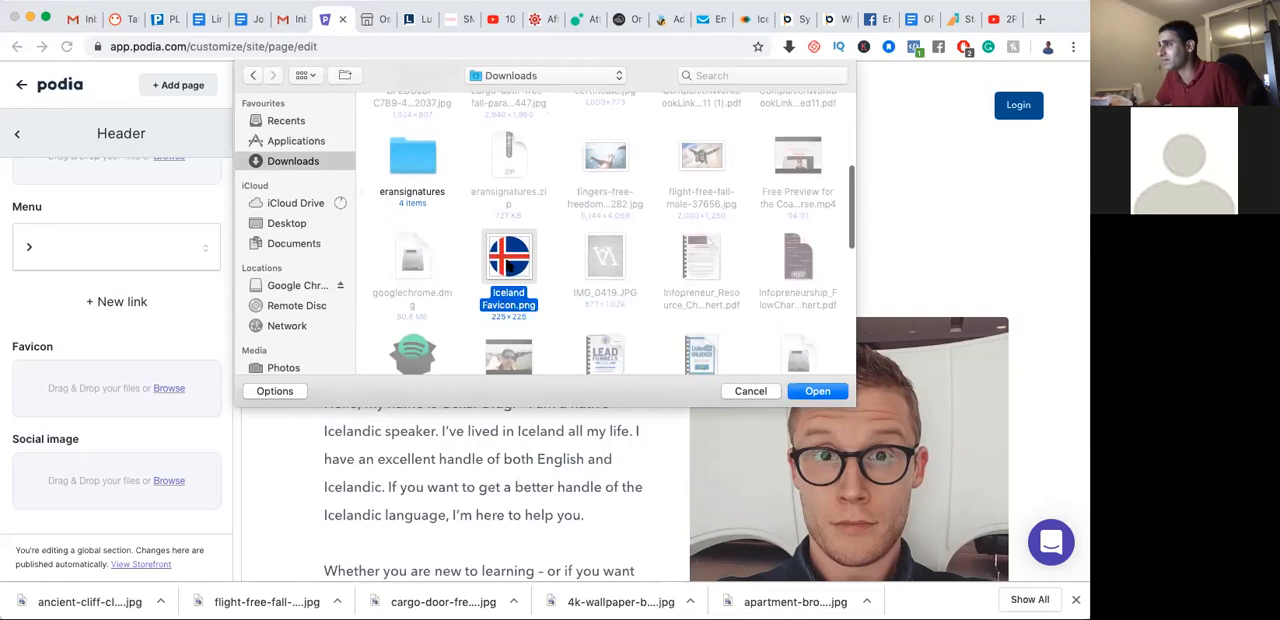
click(831, 394)
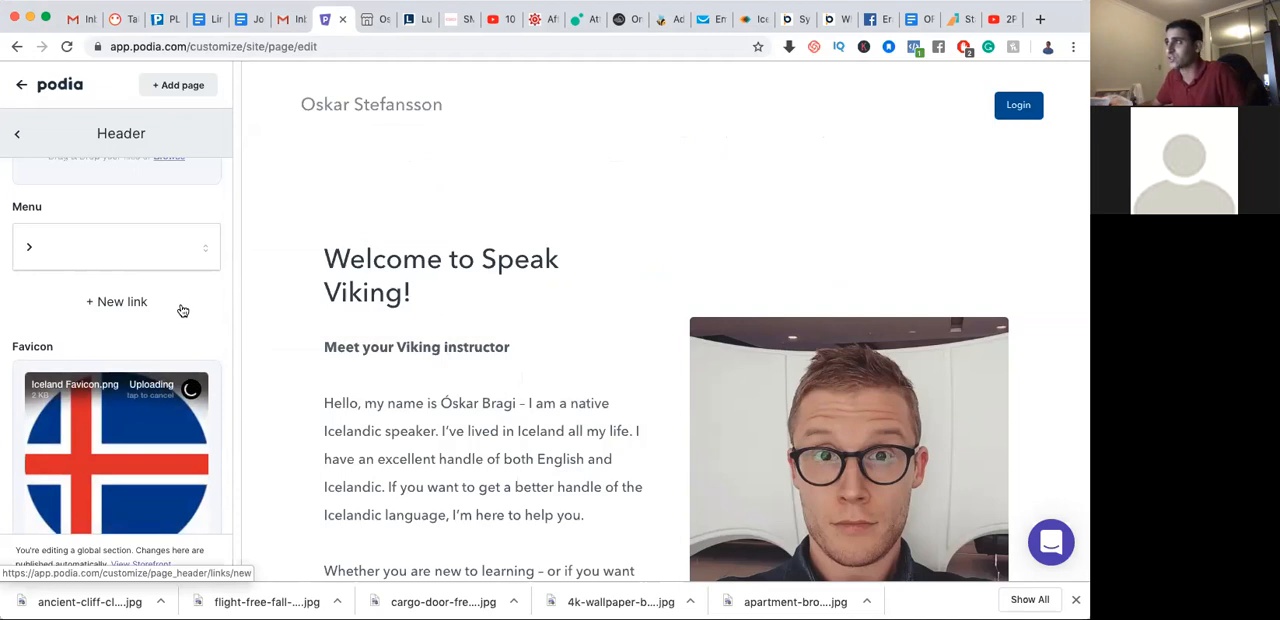
scroll(153, 420, down, 3)
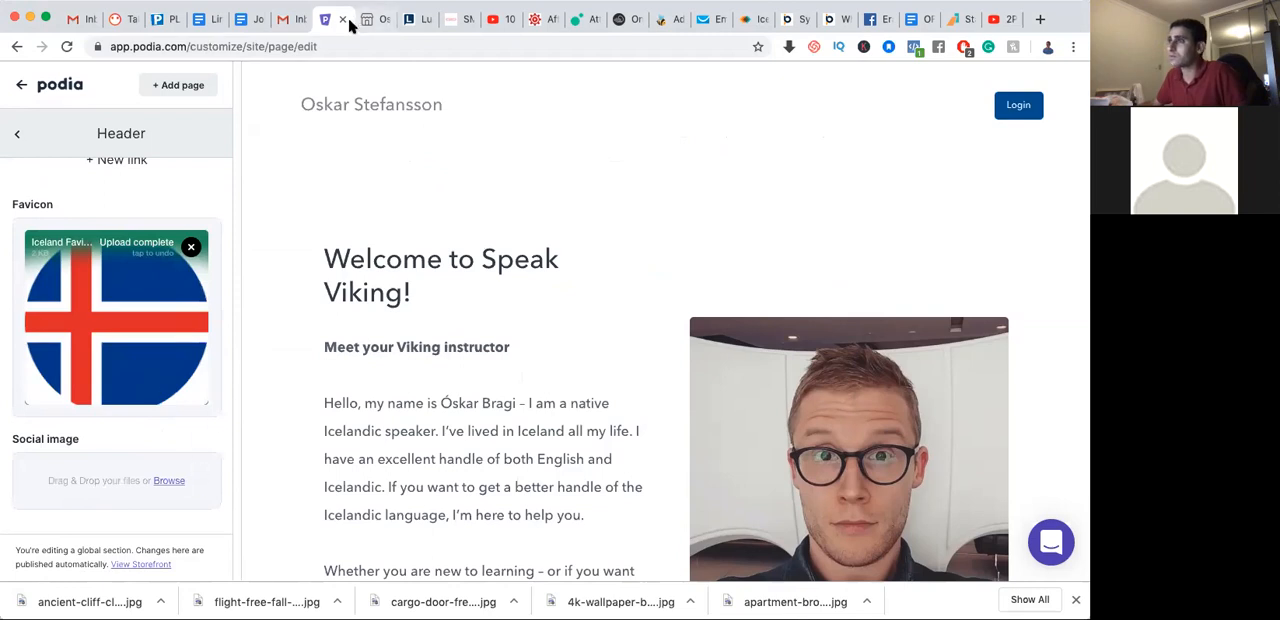
scroll(177, 366, up, 4)
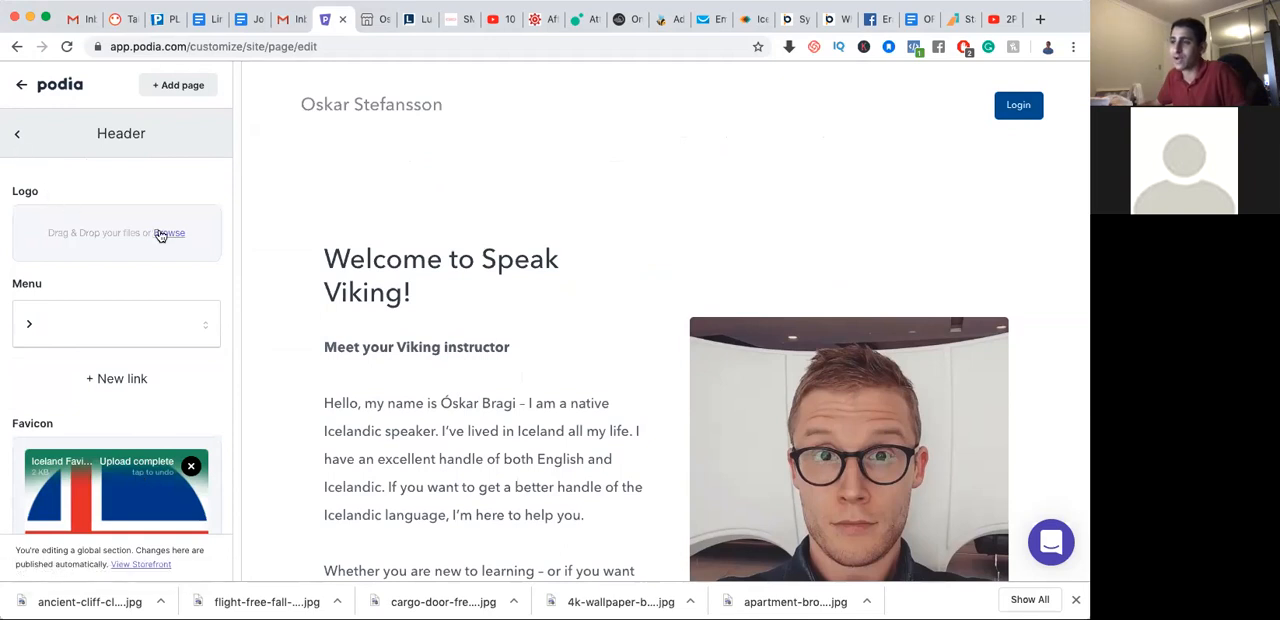
click(19, 137)
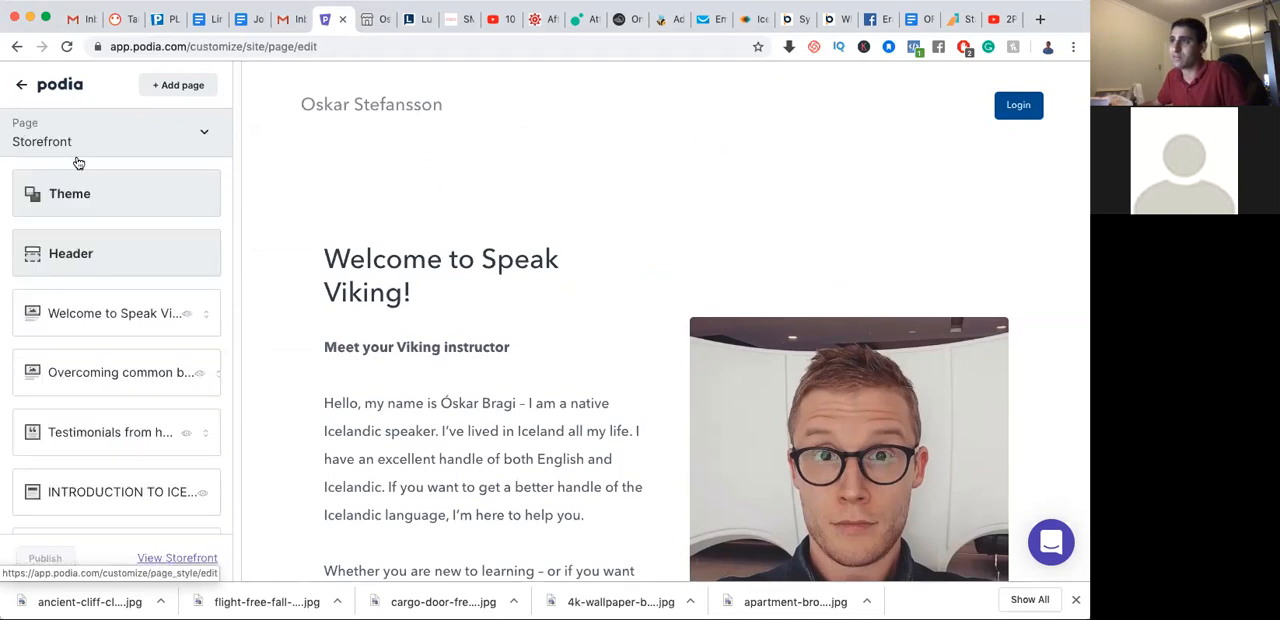
Reload the live storefront to check its favicon, and return to the storefront editor
click(372, 19)
click(66, 46)
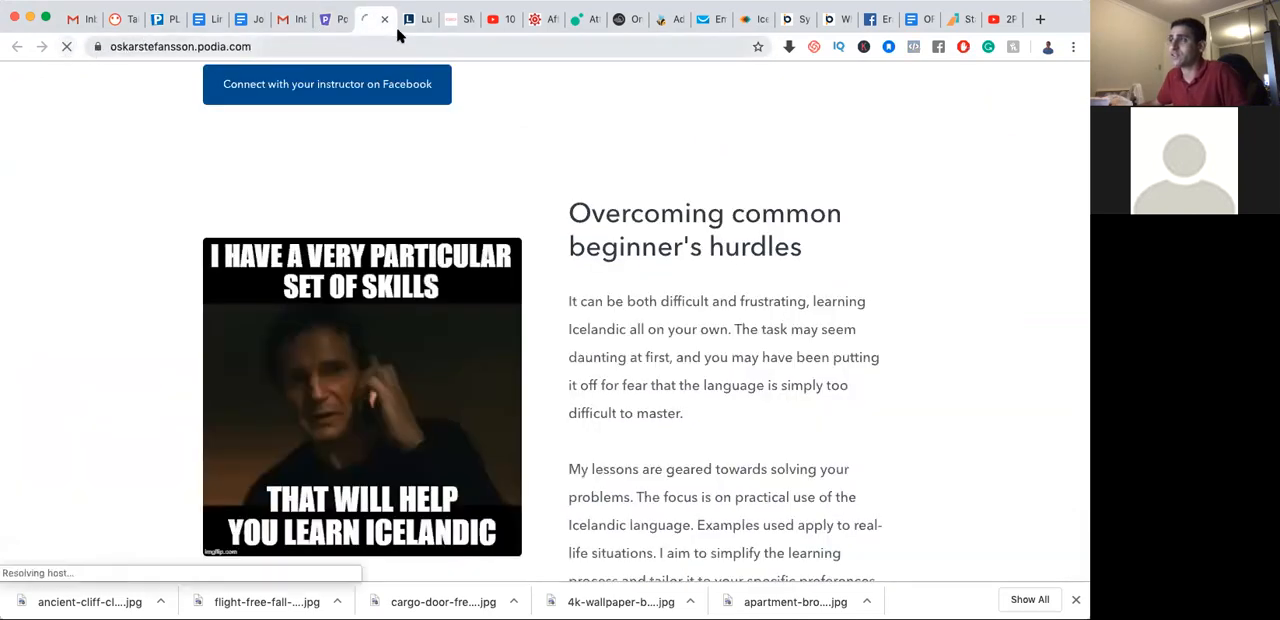
click(333, 20)
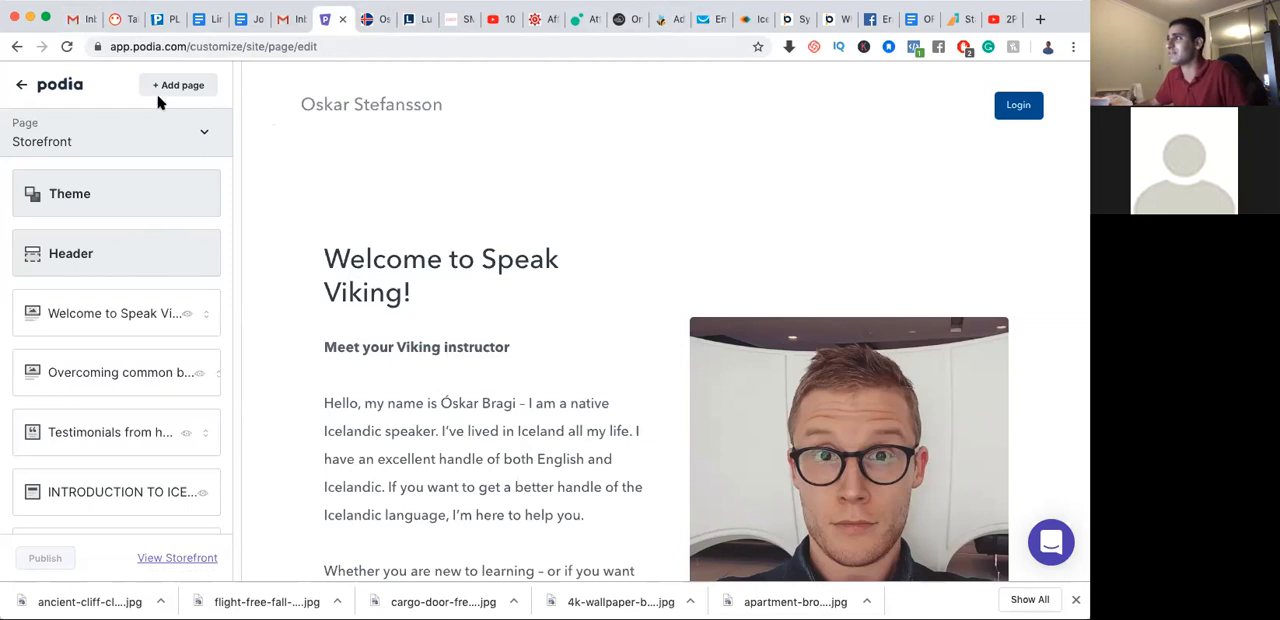
Examine the storefront's list of page sections, from the welcome section through Make the jump now
scroll(75, 320, down, 1)
scroll(90, 335, down, 4)
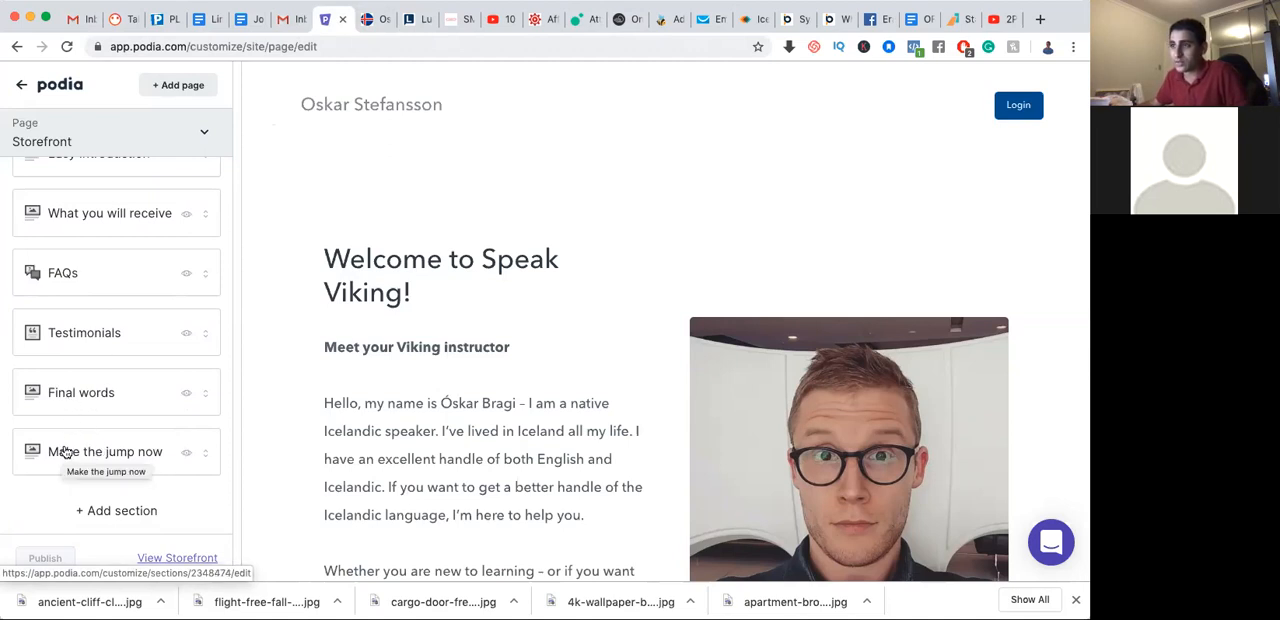
scroll(70, 465, up, 1)
scroll(33, 483, down, 1)
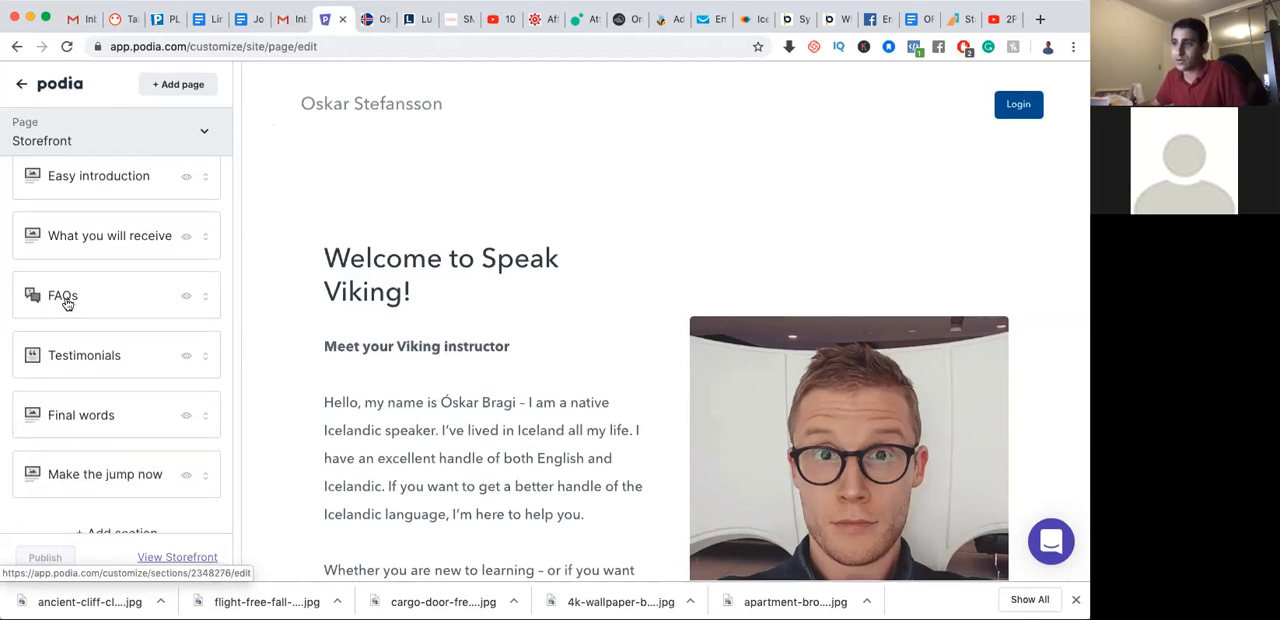
scroll(66, 298, up, 1)
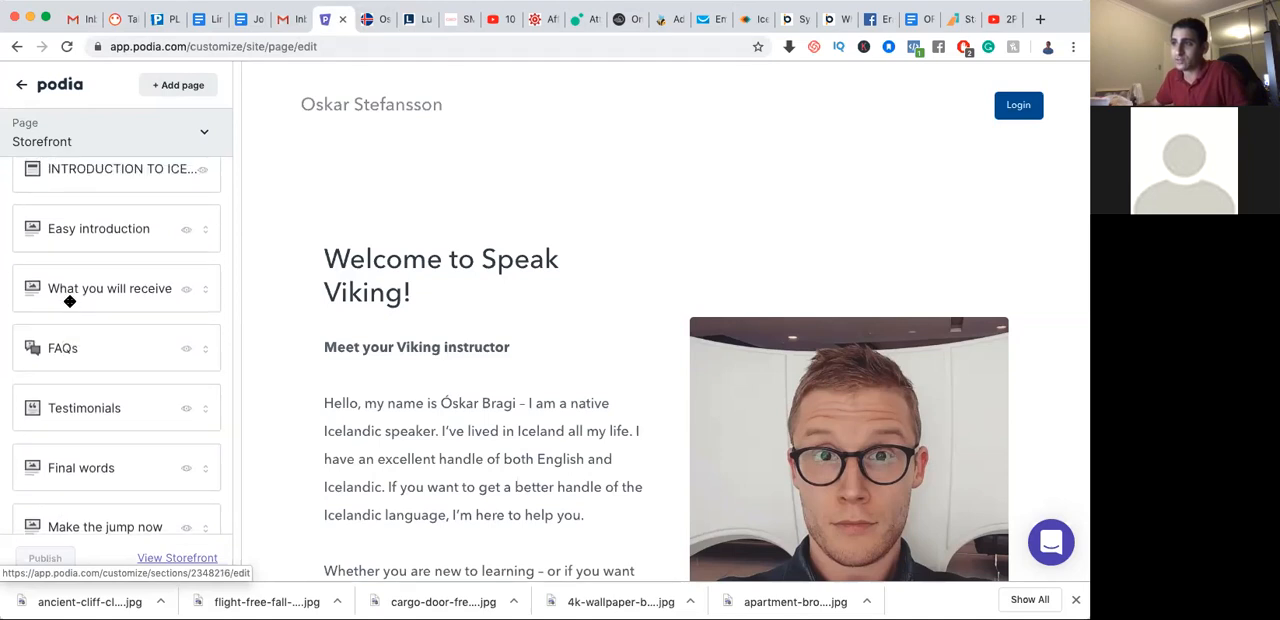
scroll(78, 258, up, 2)
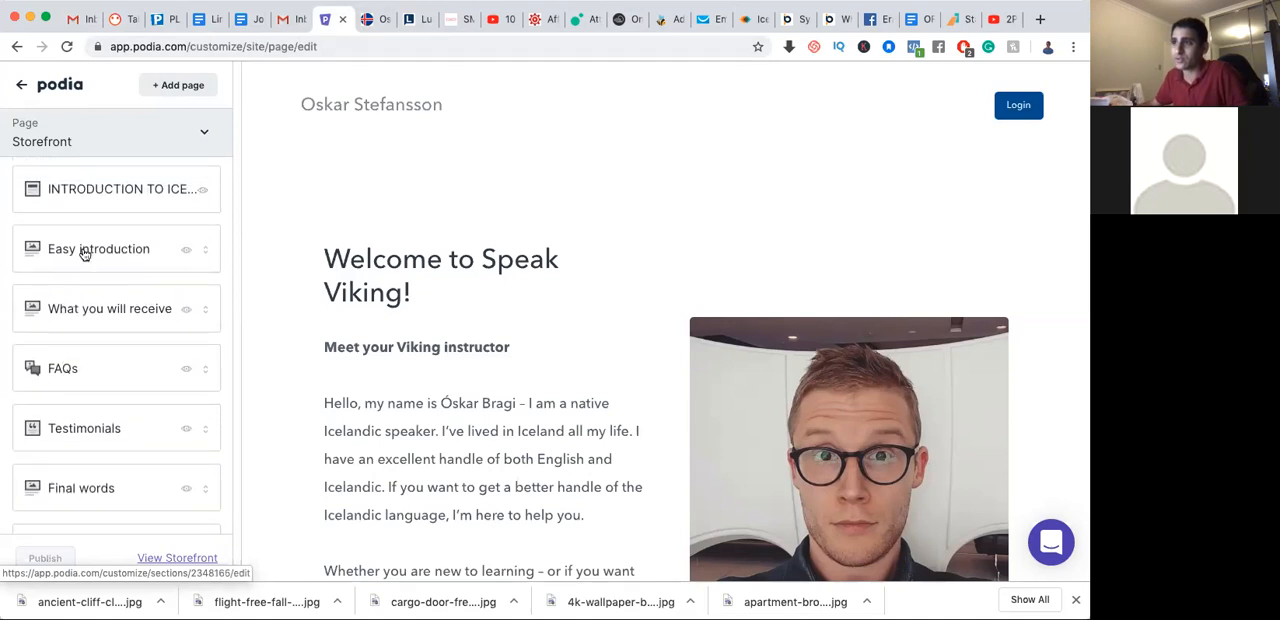
scroll(62, 268, up, 1)
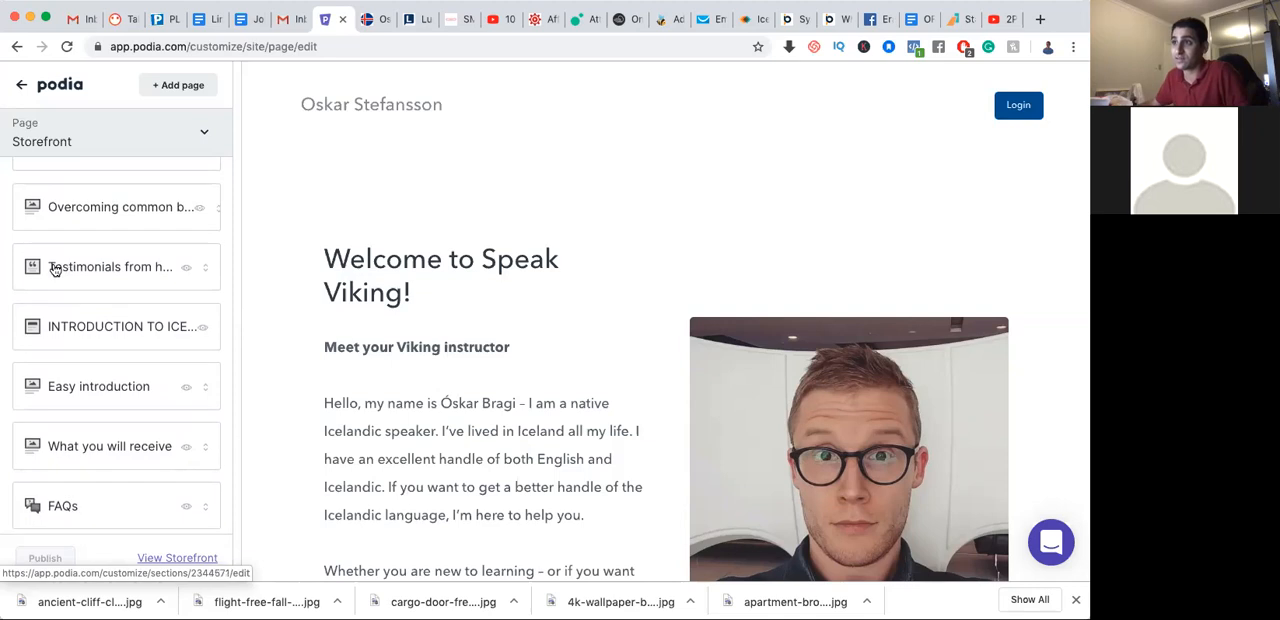
scroll(52, 268, up, 2)
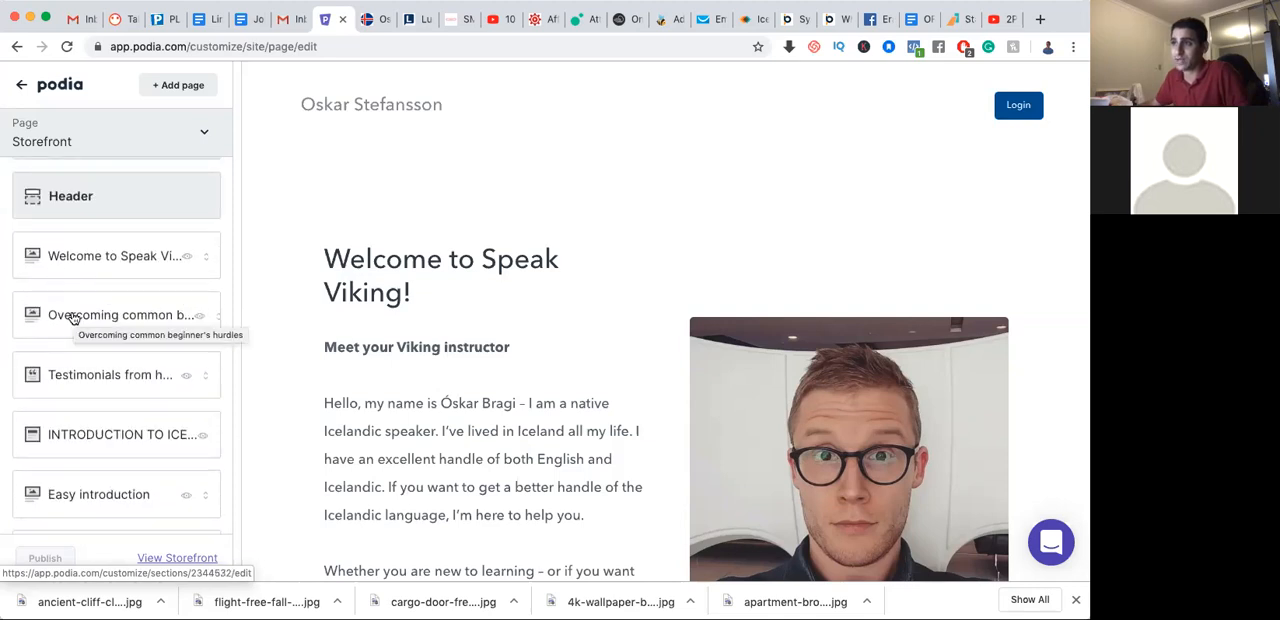
Browse the available general and global section types and add a Newsletter section to the storefront page
scroll(90, 314, down, 4)
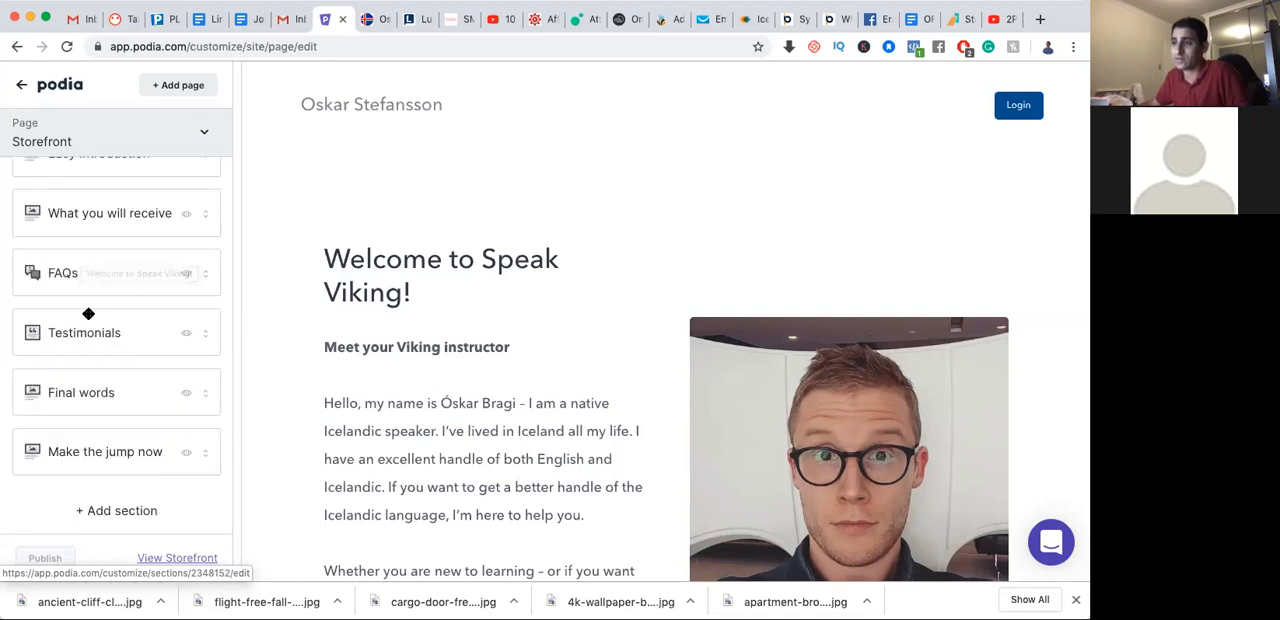
click(122, 512)
scroll(90, 366, up, 5)
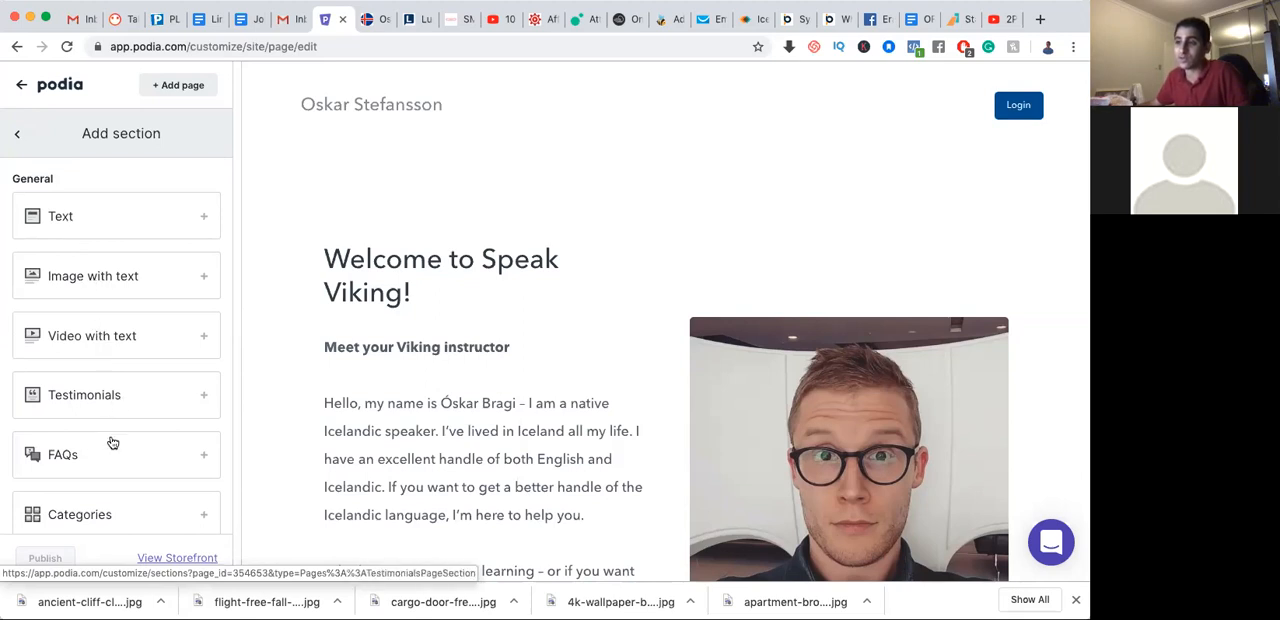
scroll(94, 457, down, 3)
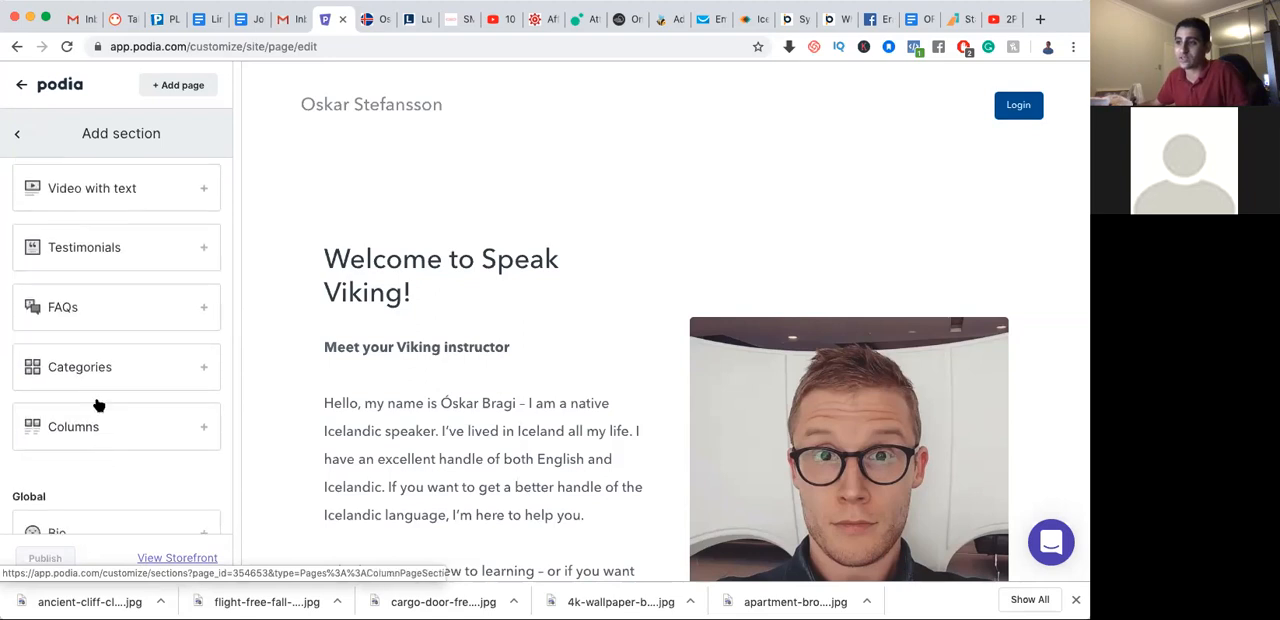
scroll(82, 428, down, 2)
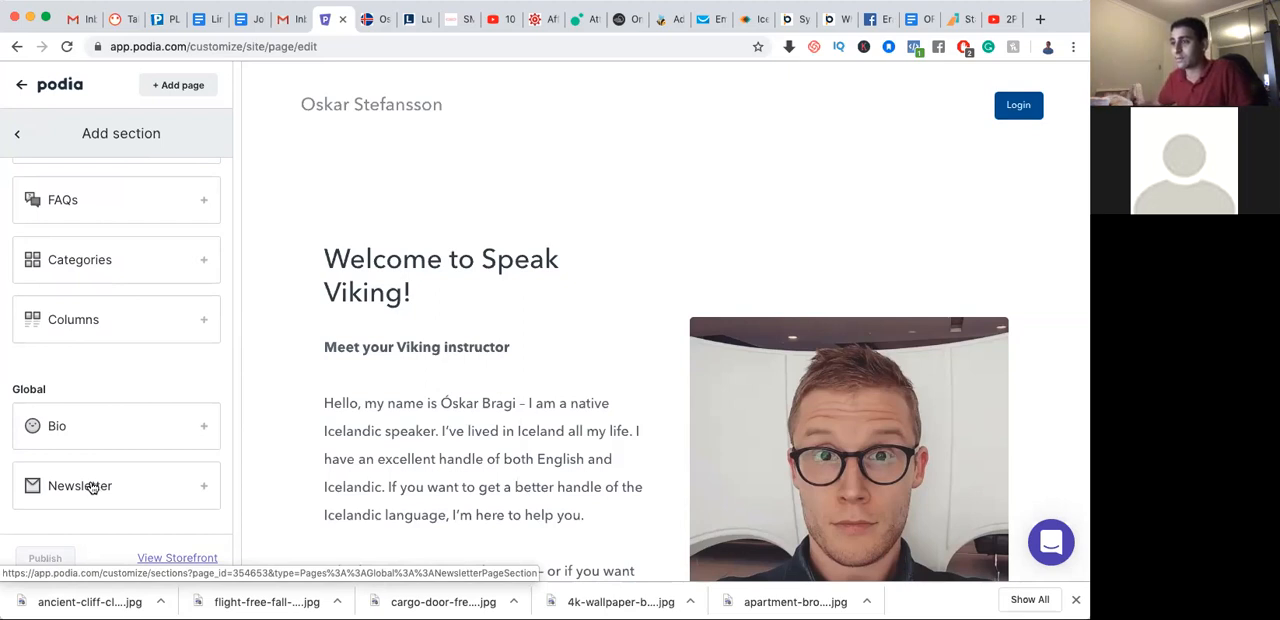
click(92, 487)
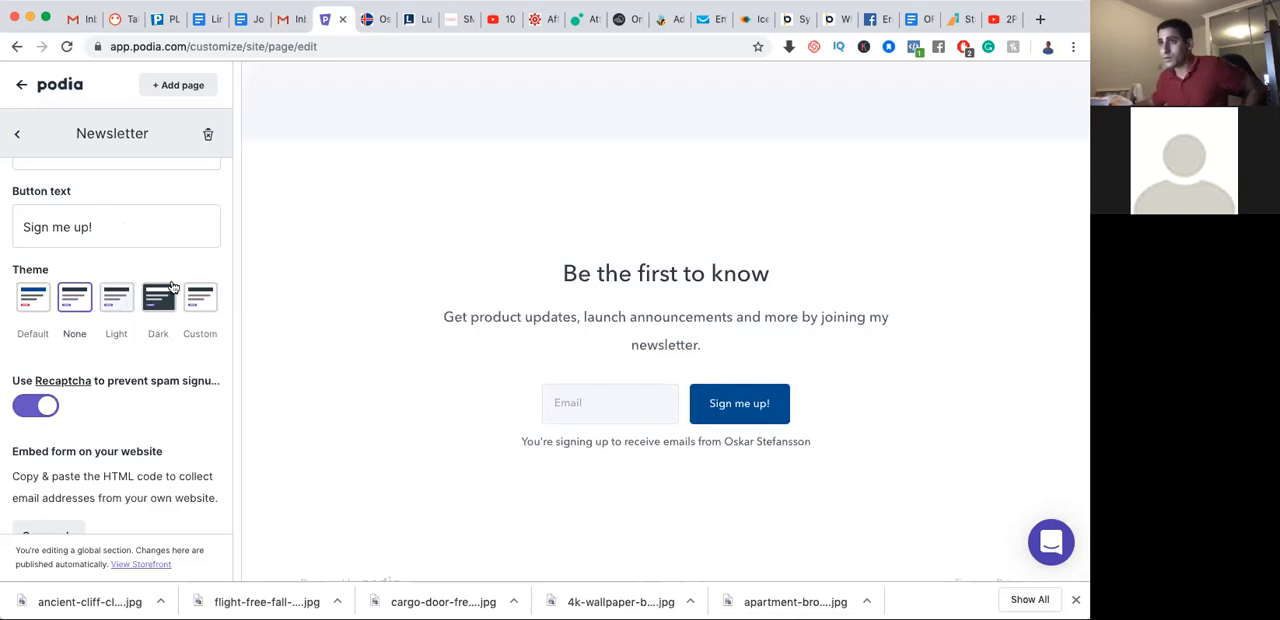
Set the Newsletter section's button text to "Give me my freebie"
scroll(172, 287, up, 1)
click(125, 308)
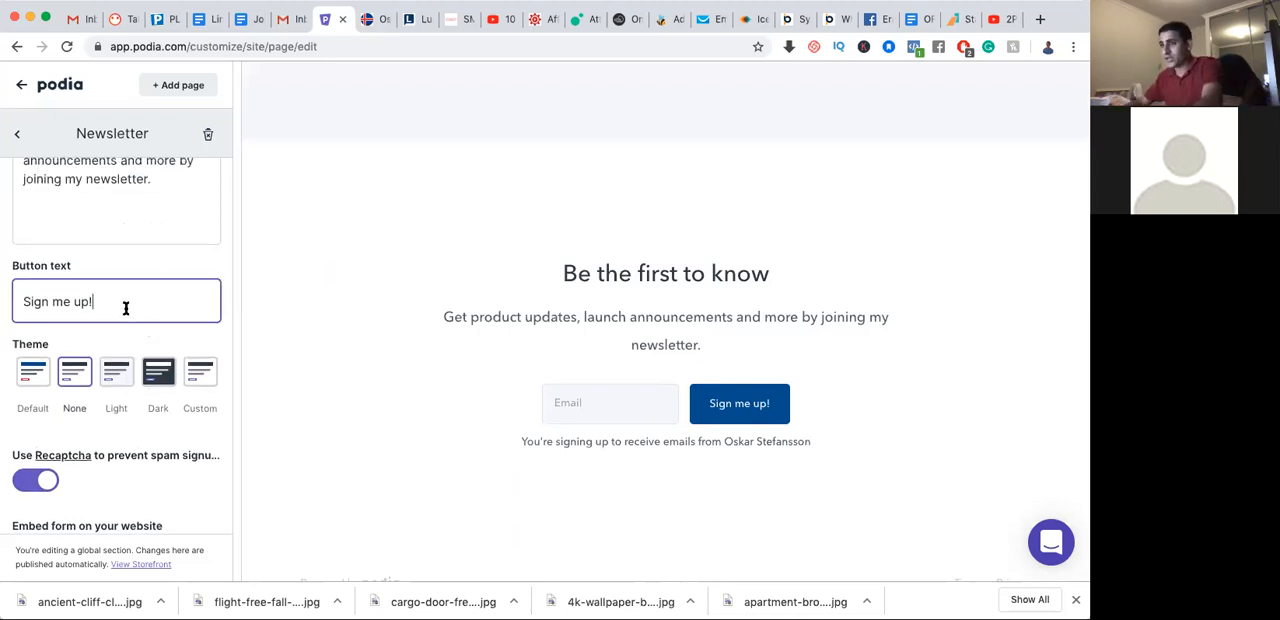
triple_click(125, 308)
text(Give me my)
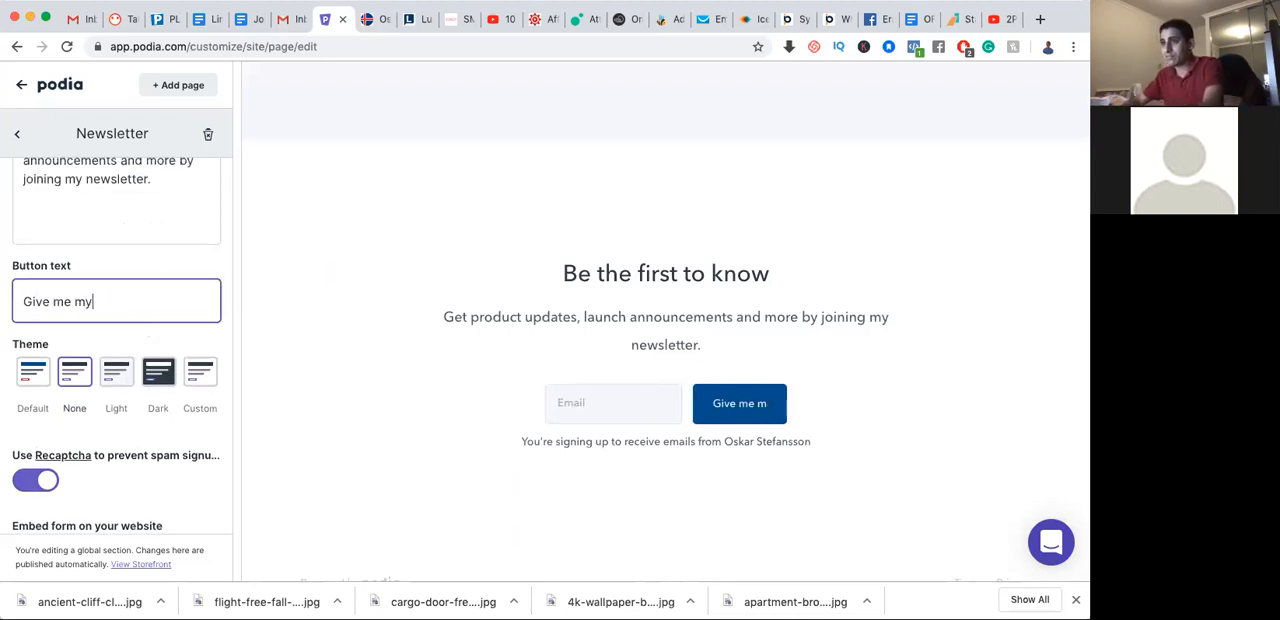
text( freebie)
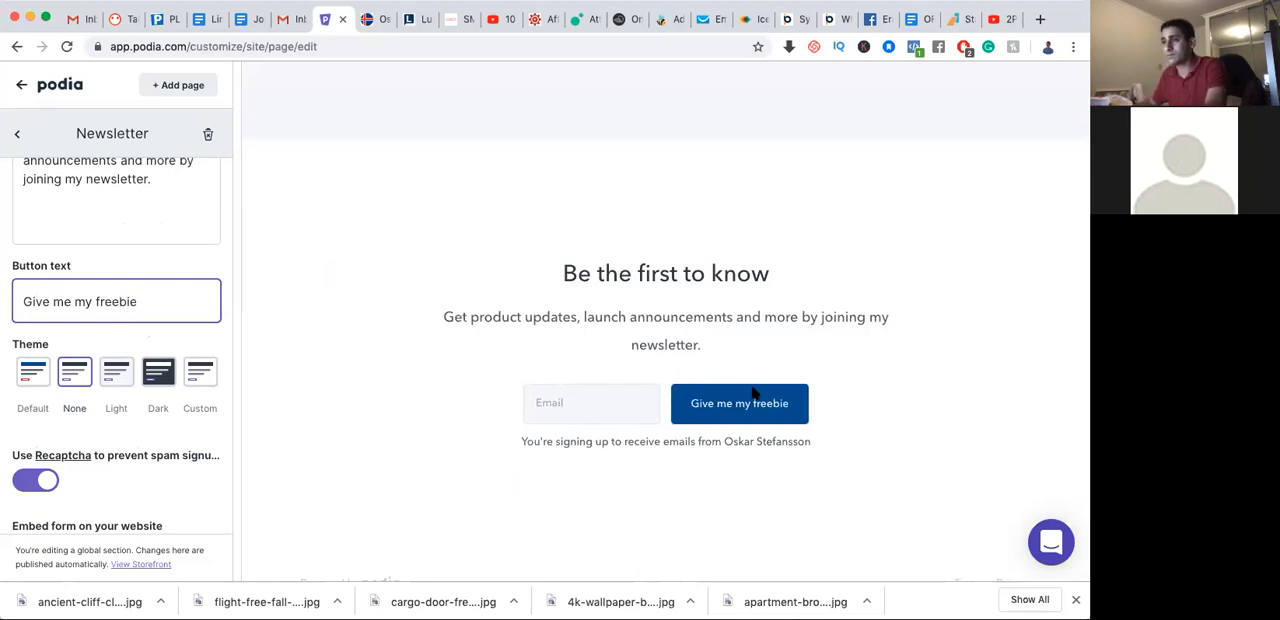
Try bold, italic, numbered-list and bulleted-list formatting on the Newsletter section's body text, reverting each one
scroll(163, 297, up, 3)
click(163, 297)
scroll(165, 301, up, 1)
click(130, 214)
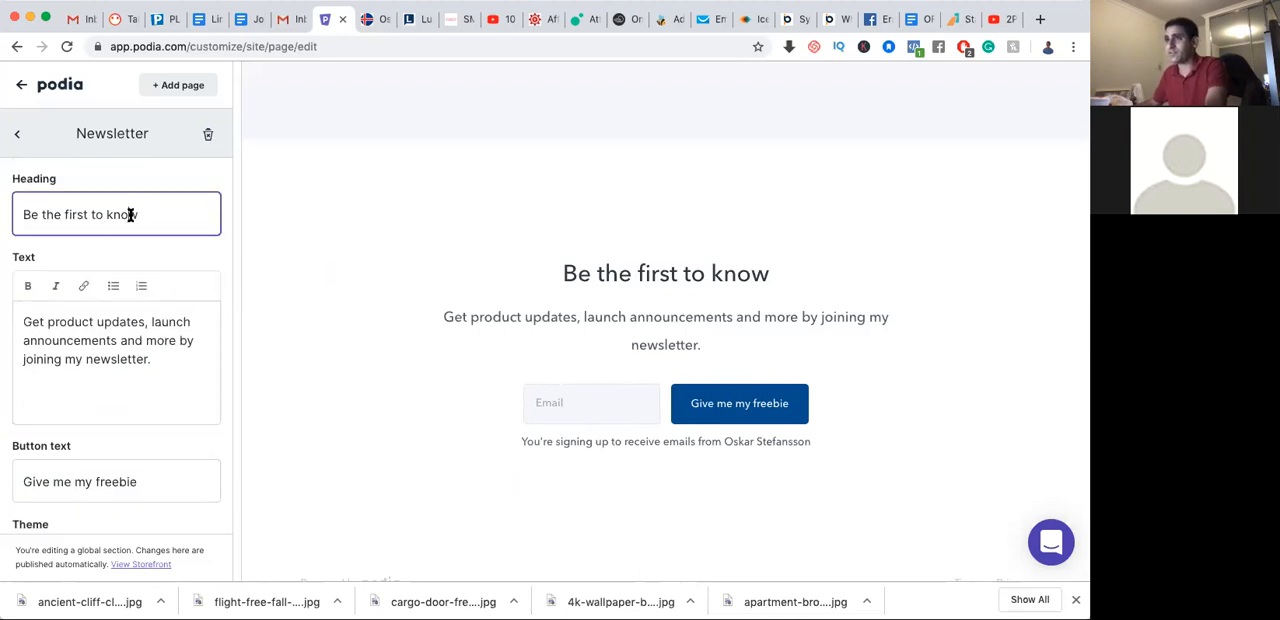
triple_click(124, 341)
click(28, 286)
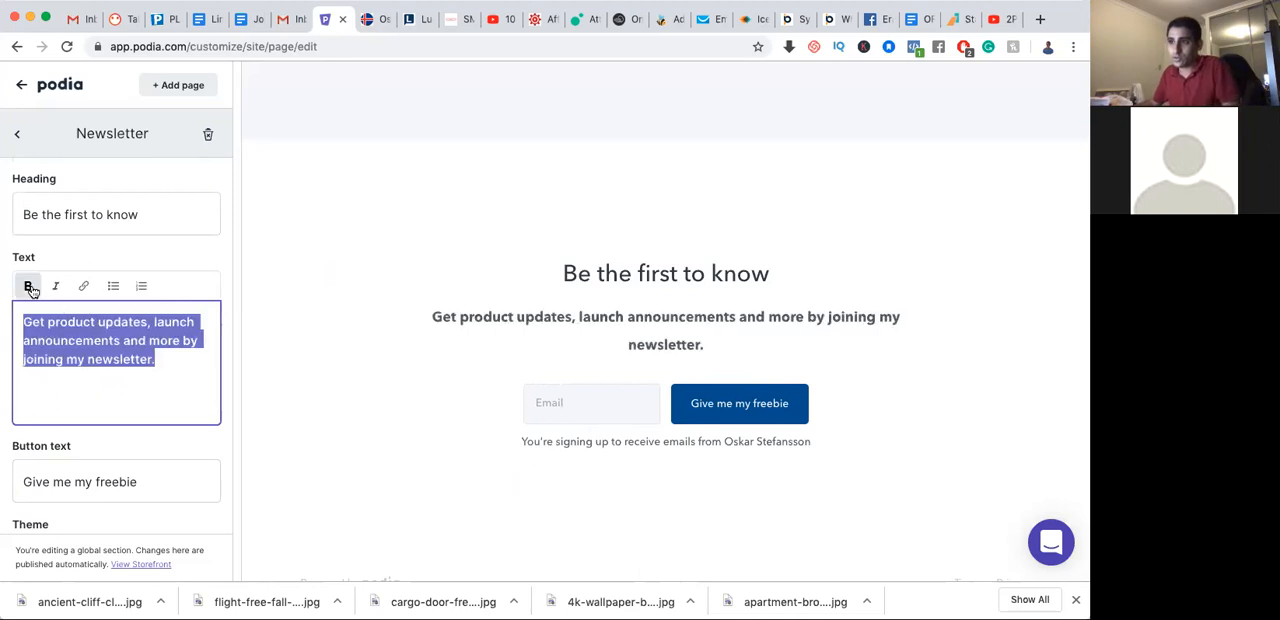
click(28, 286)
click(55, 286)
click(55, 286)
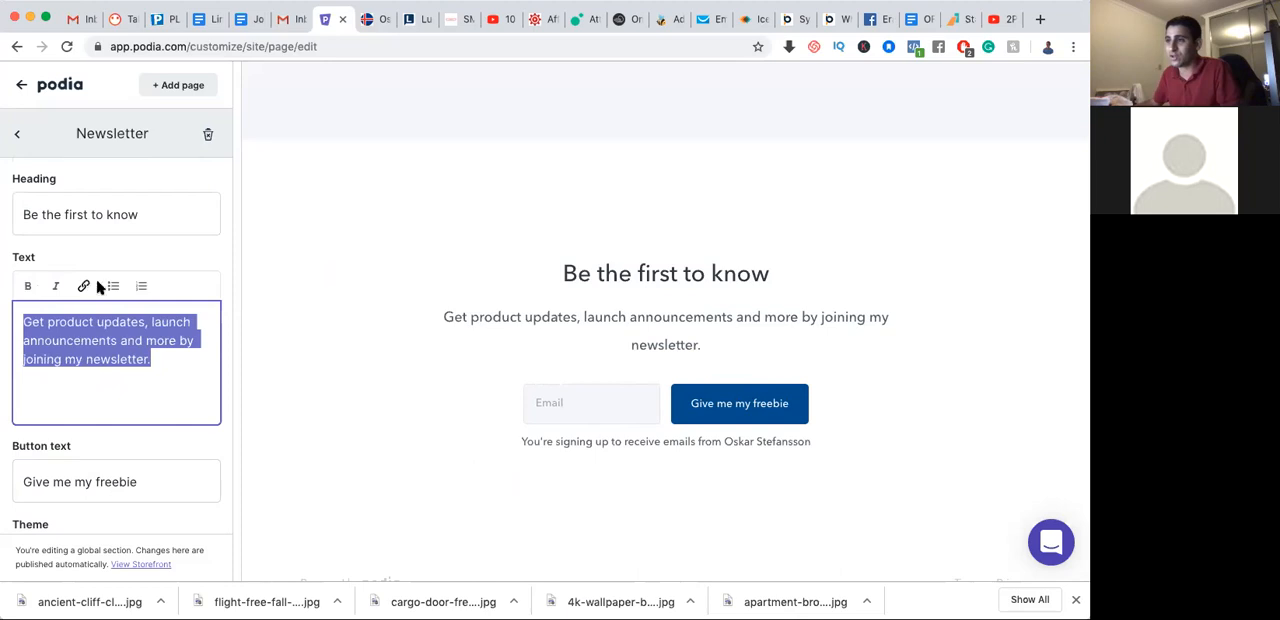
click(140, 287)
click(140, 287)
click(113, 286)
click(113, 286)
click(90, 328)
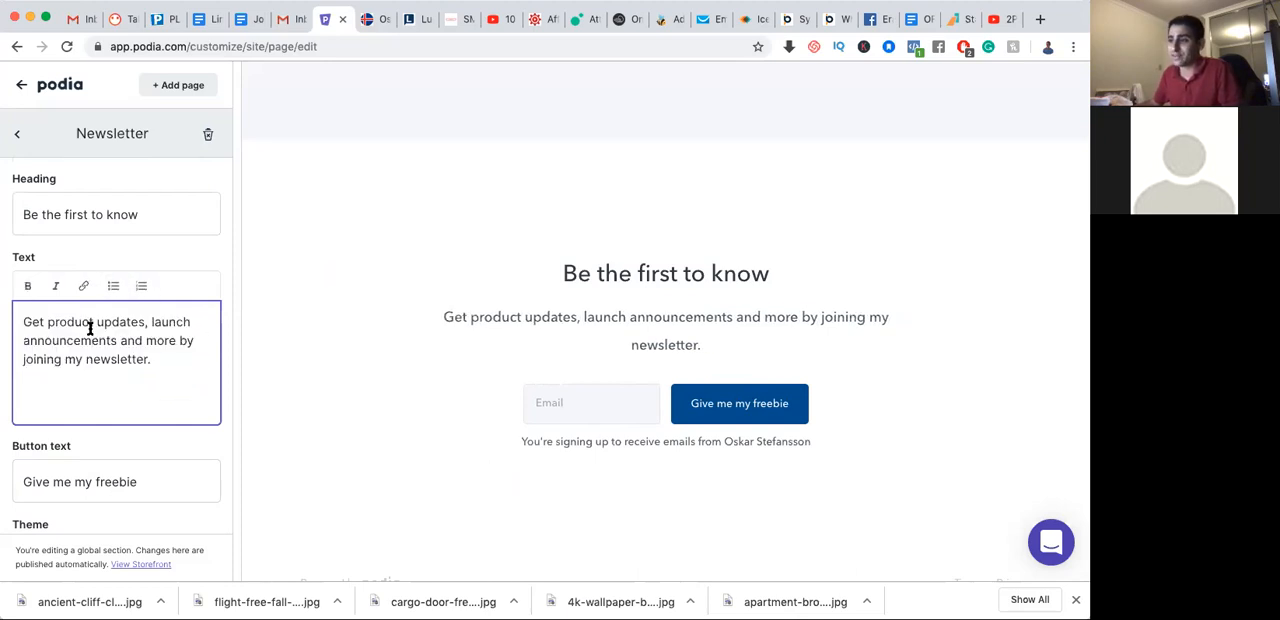
Review the remaining Newsletter settings and remove the Newsletter section from the storefront
scroll(97, 346, down, 5)
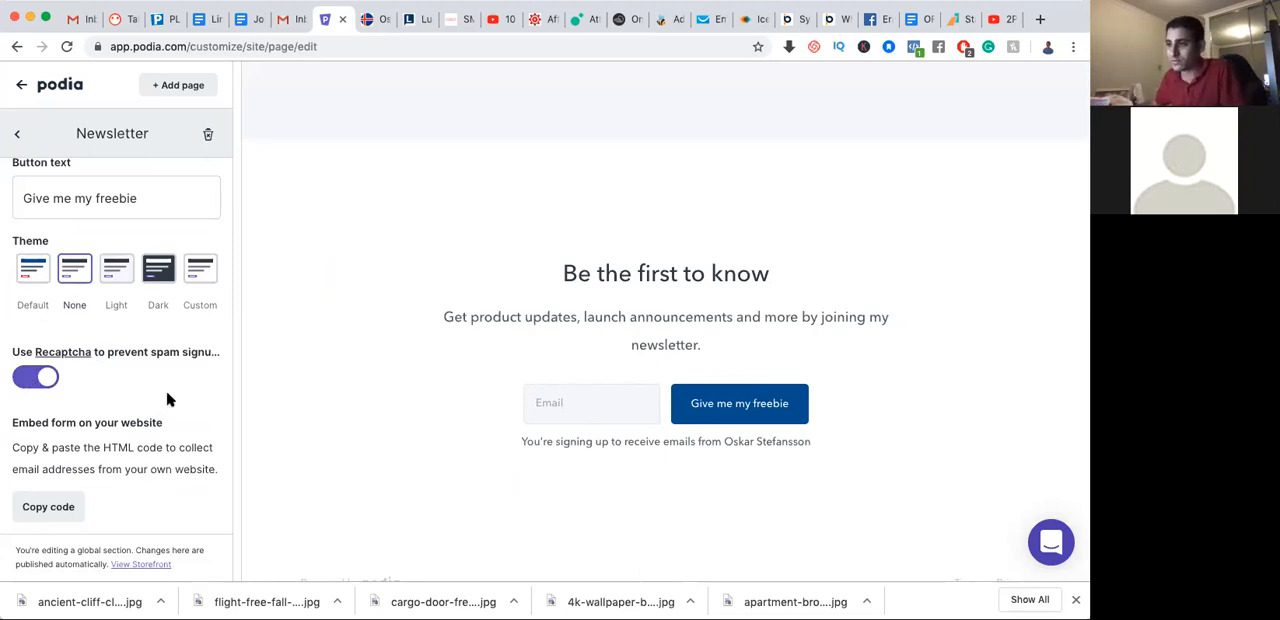
scroll(167, 398, up, 5)
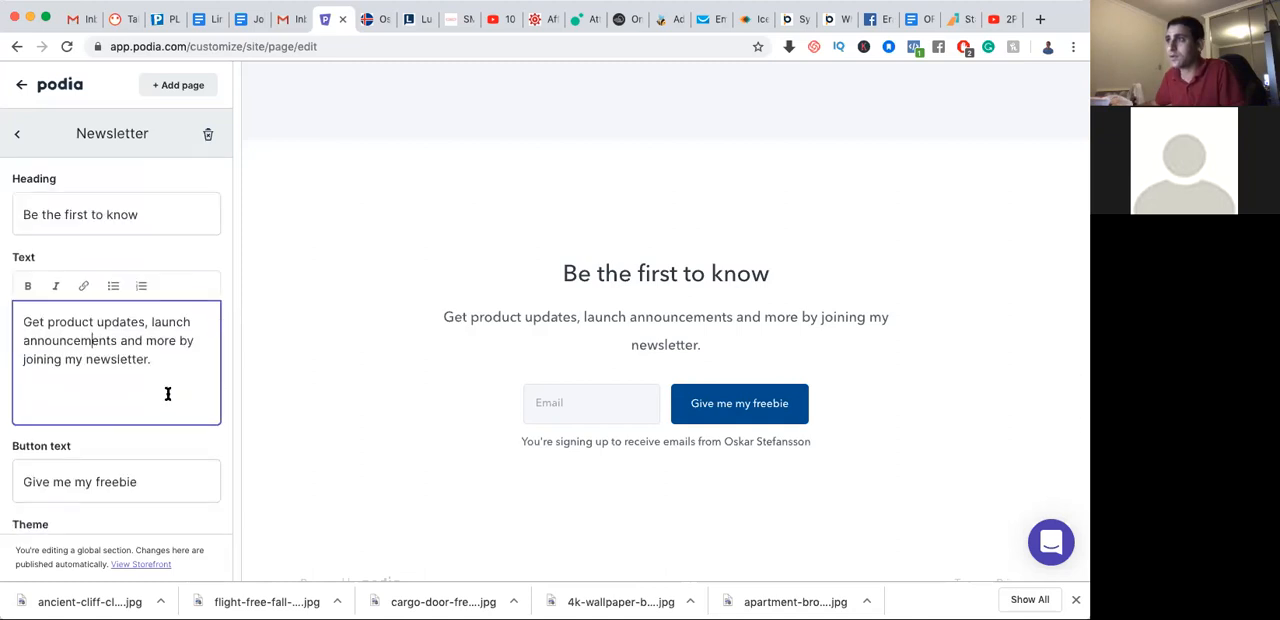
click(209, 137)
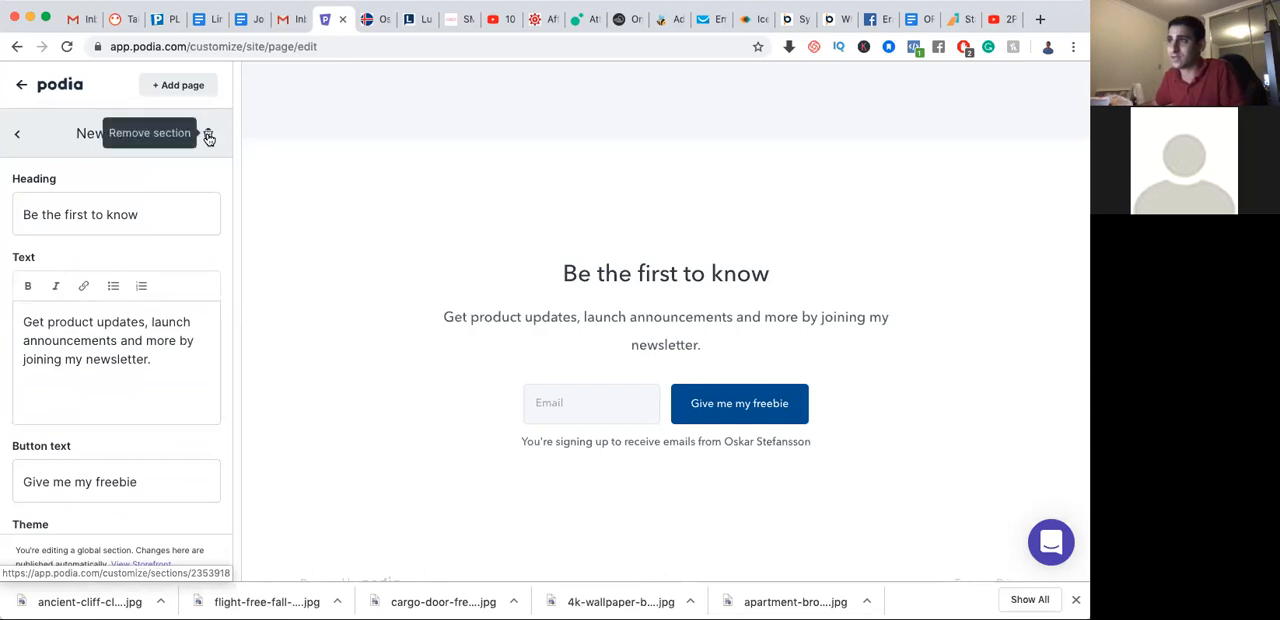
click(208, 137)
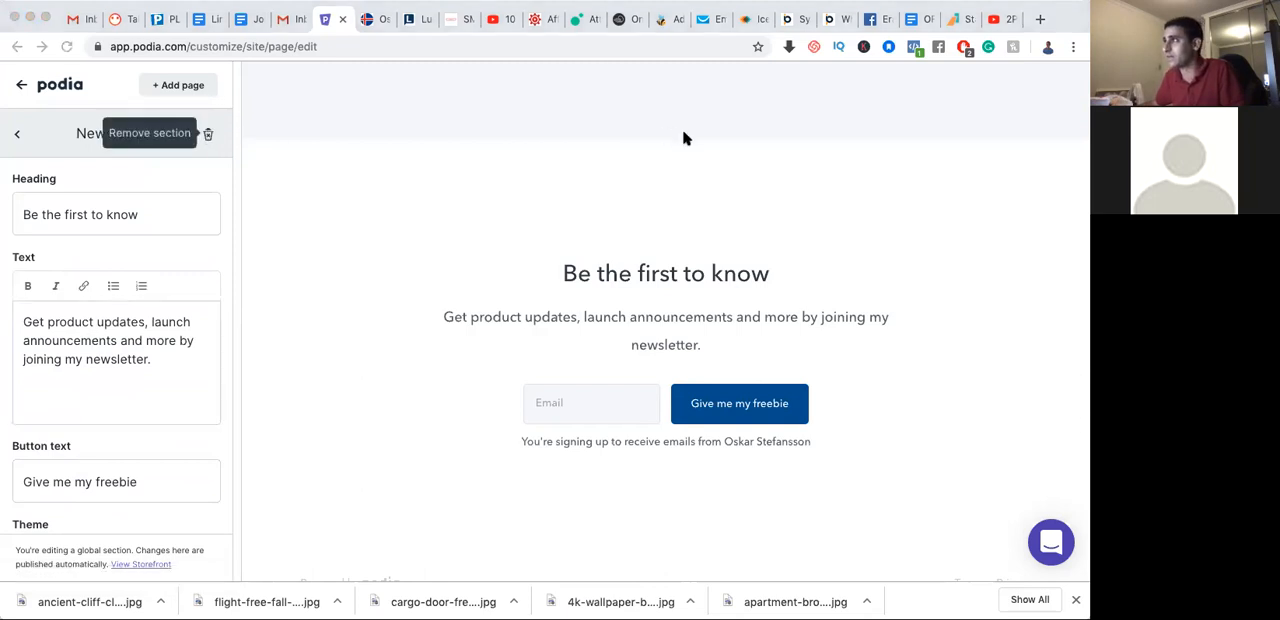
Add a Video with text section to the storefront page
scroll(123, 368, down, 10)
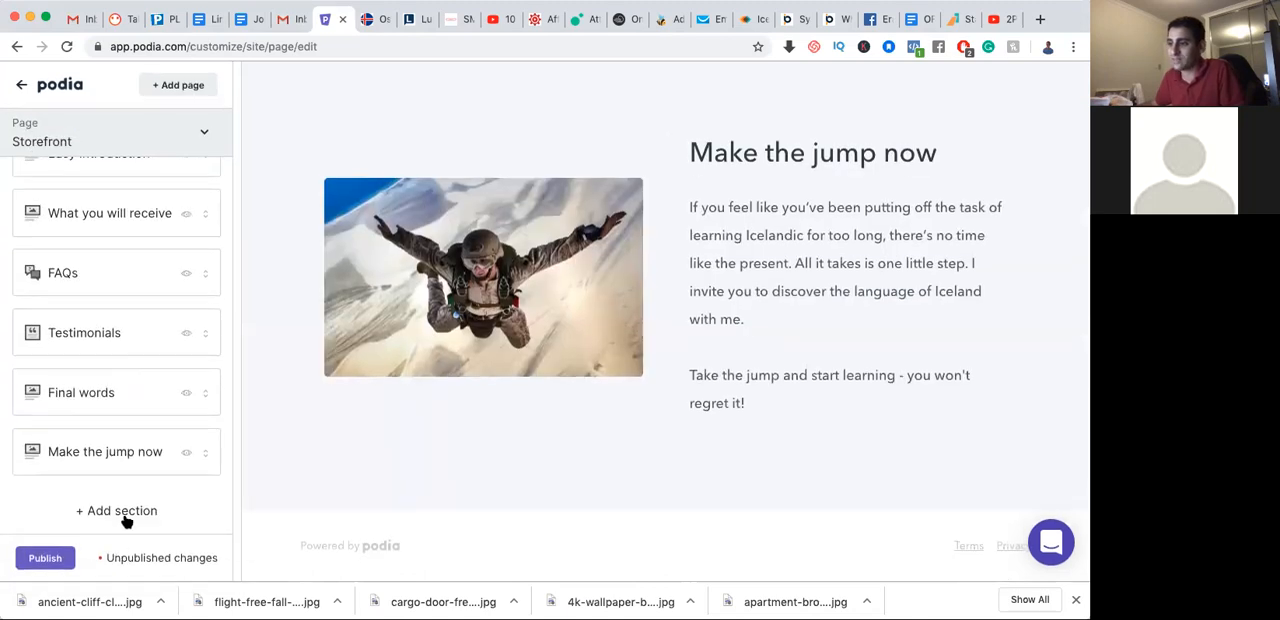
click(120, 511)
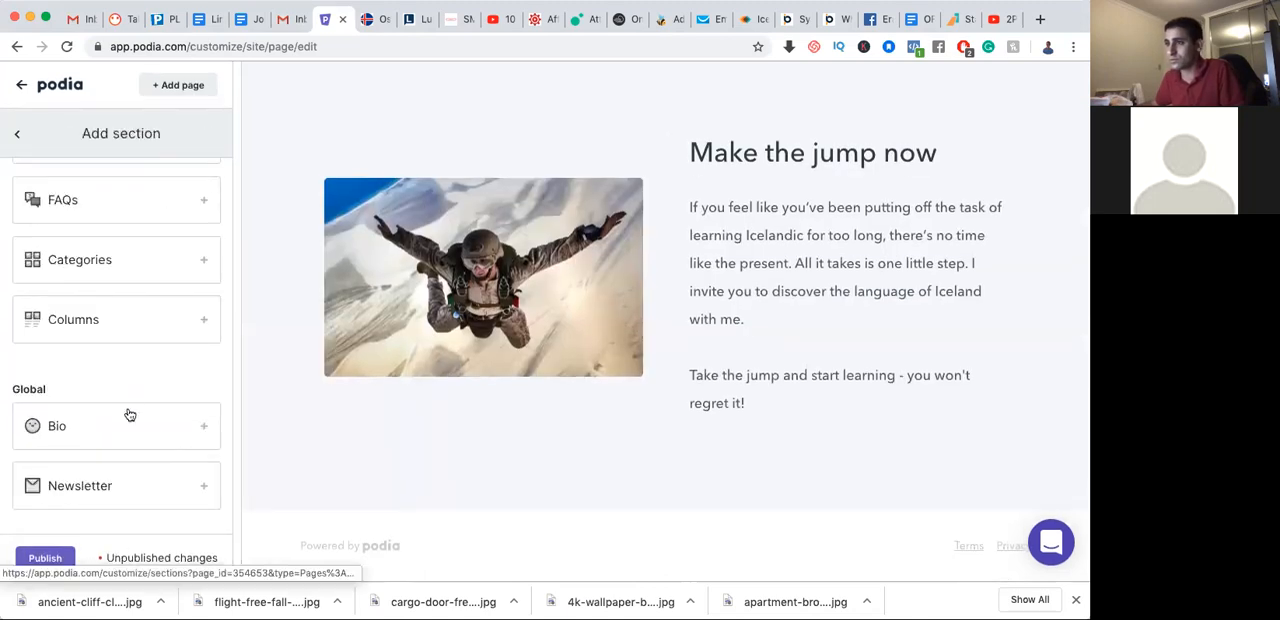
scroll(129, 414, up, 5)
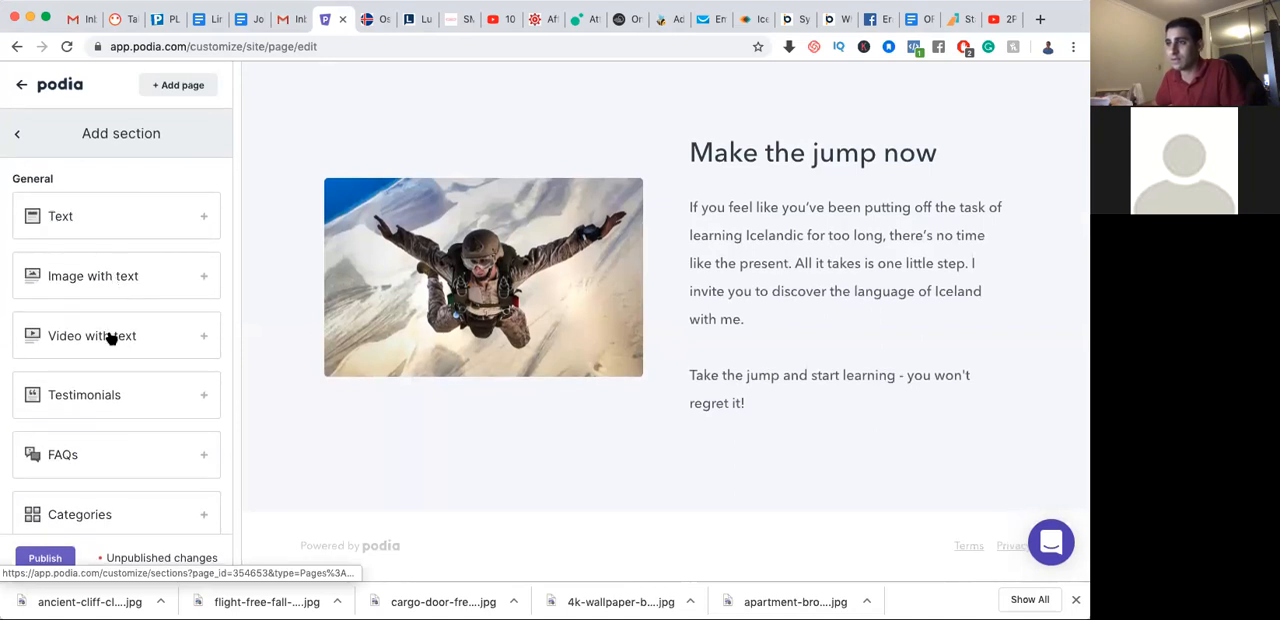
click(113, 336)
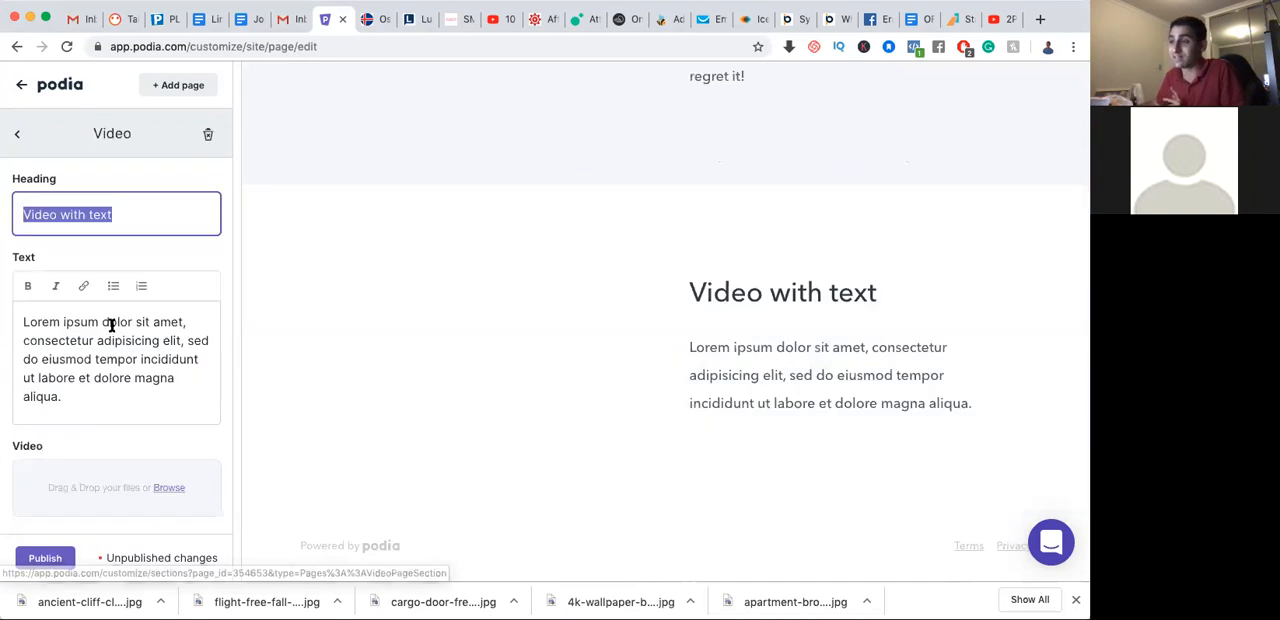
Upload the shout-out MP4 file from the Downloads folder as the new section's video
click(166, 217)
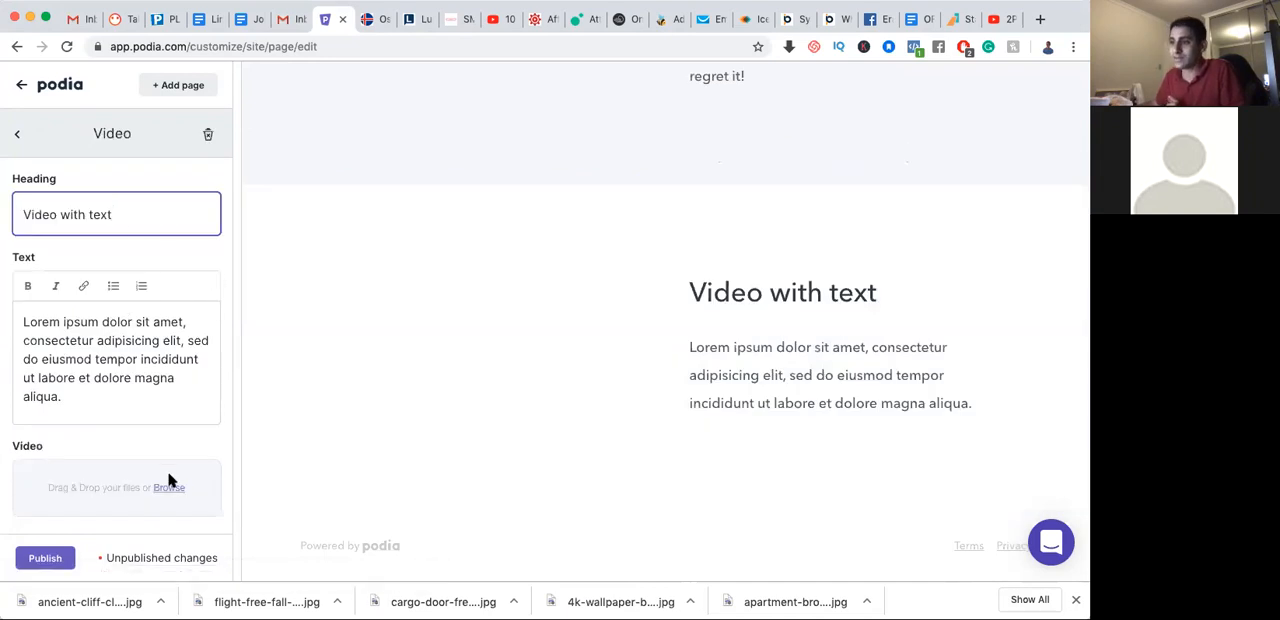
click(169, 489)
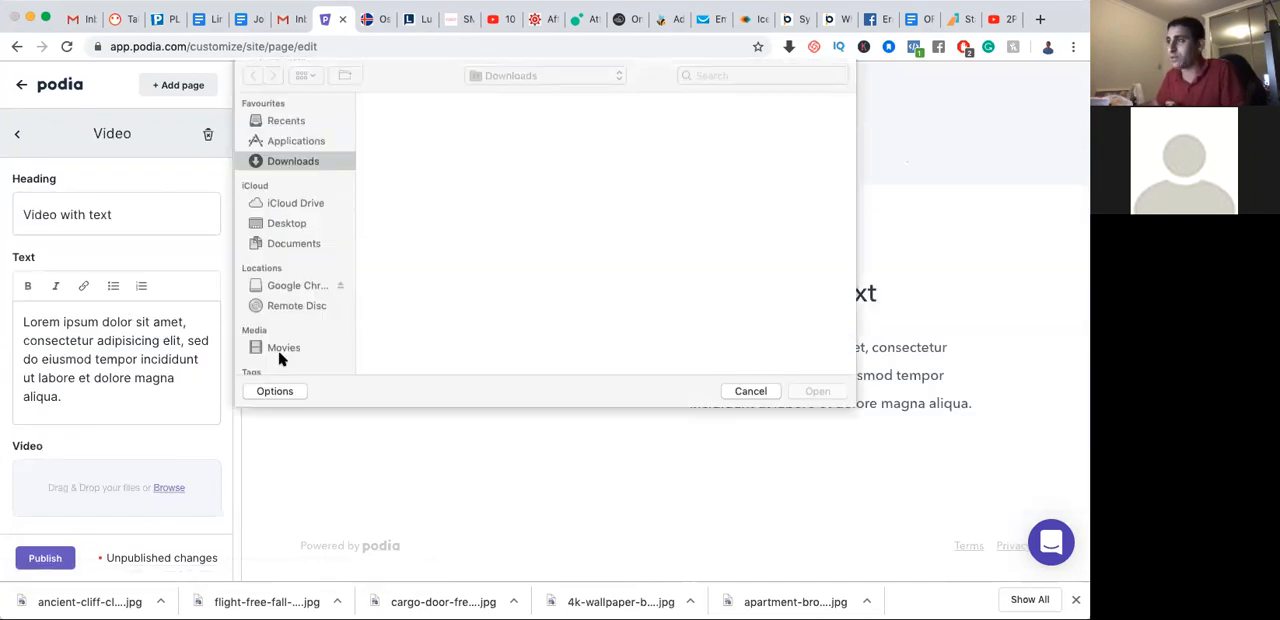
scroll(512, 242, down, 10)
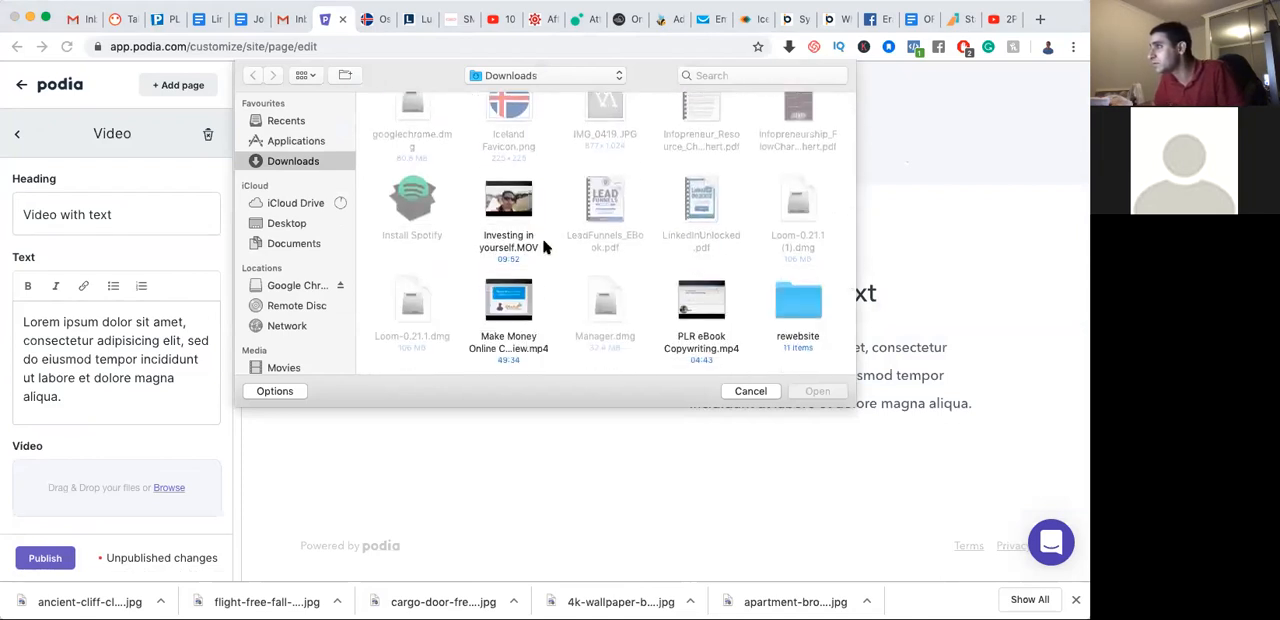
scroll(545, 247, down, 2)
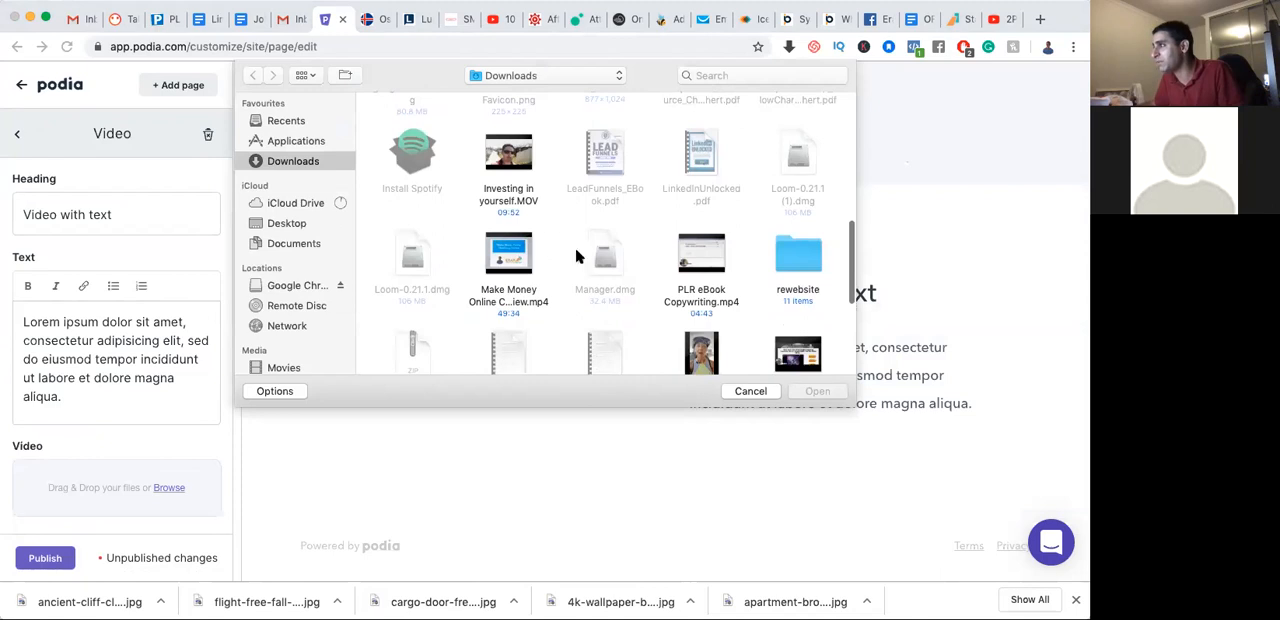
scroll(697, 288, down, 3)
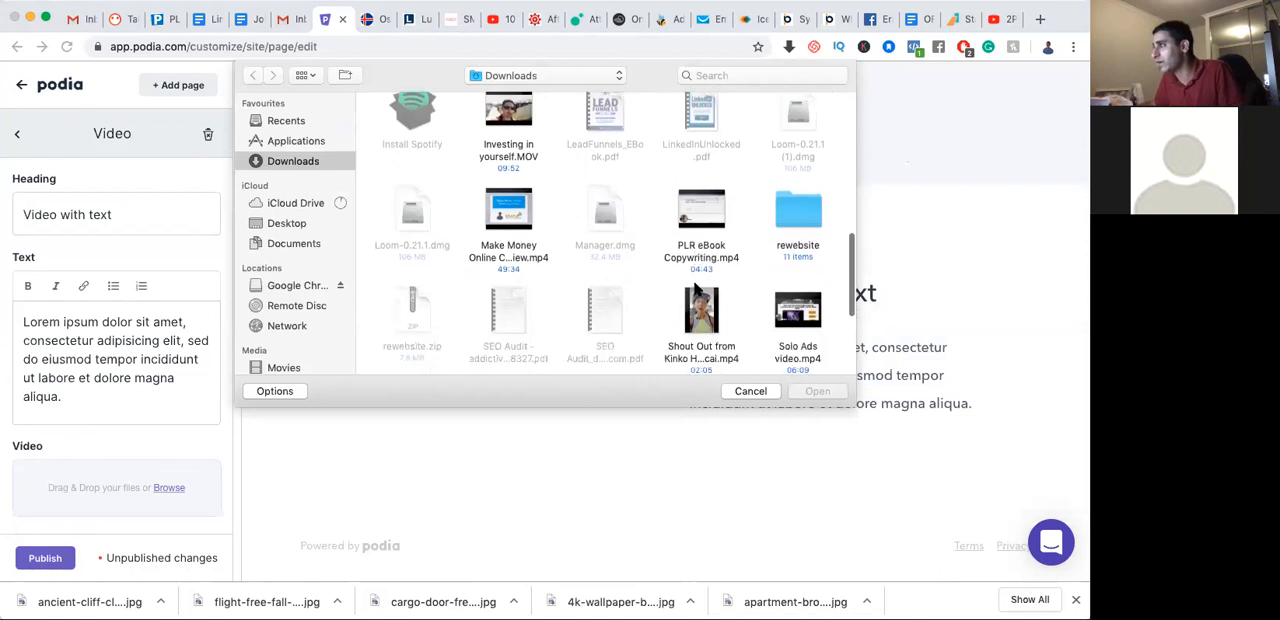
click(704, 335)
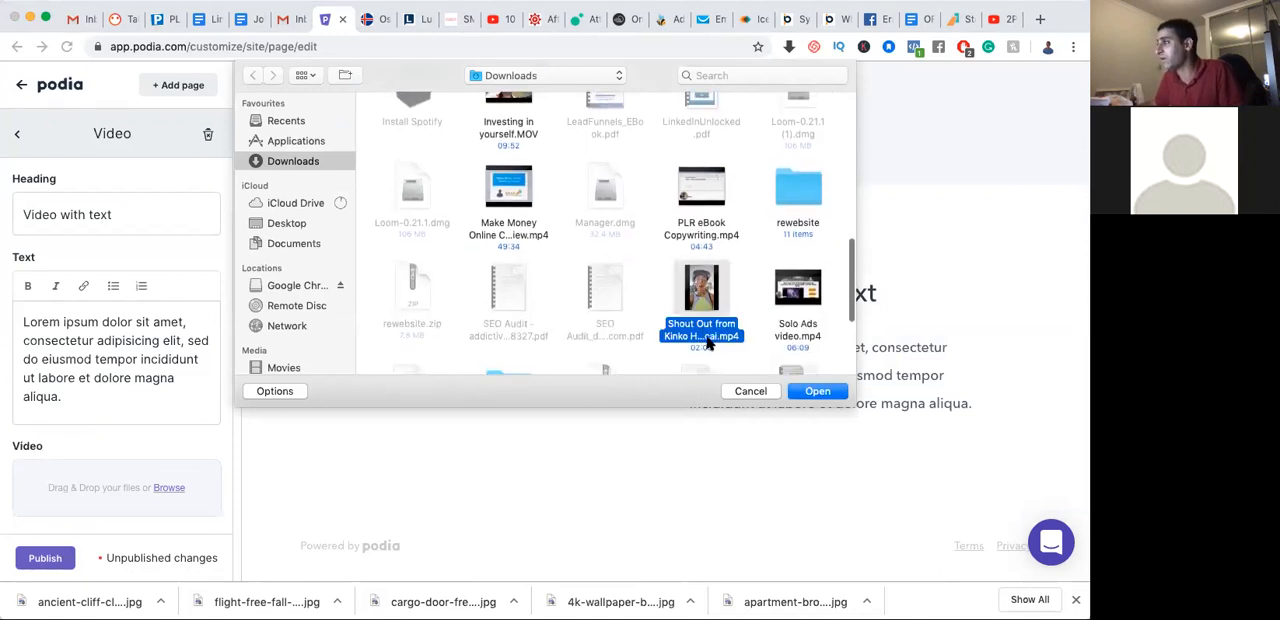
click(815, 391)
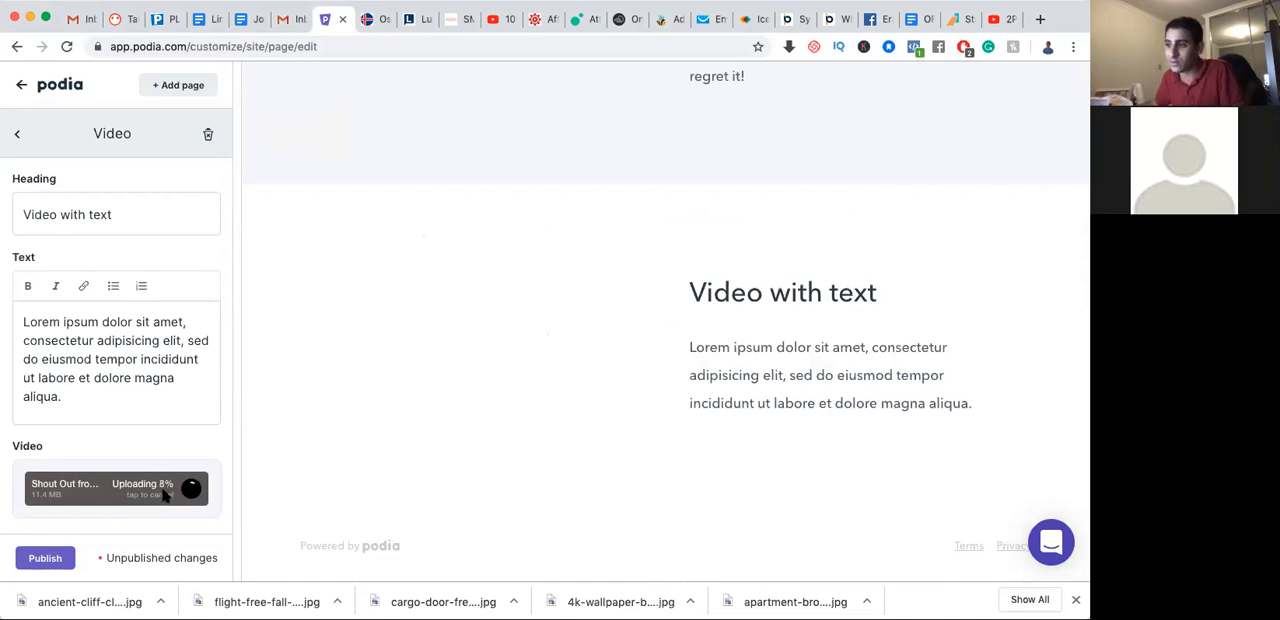
Change the video section's heading to "Testimonial test"
click(174, 376)
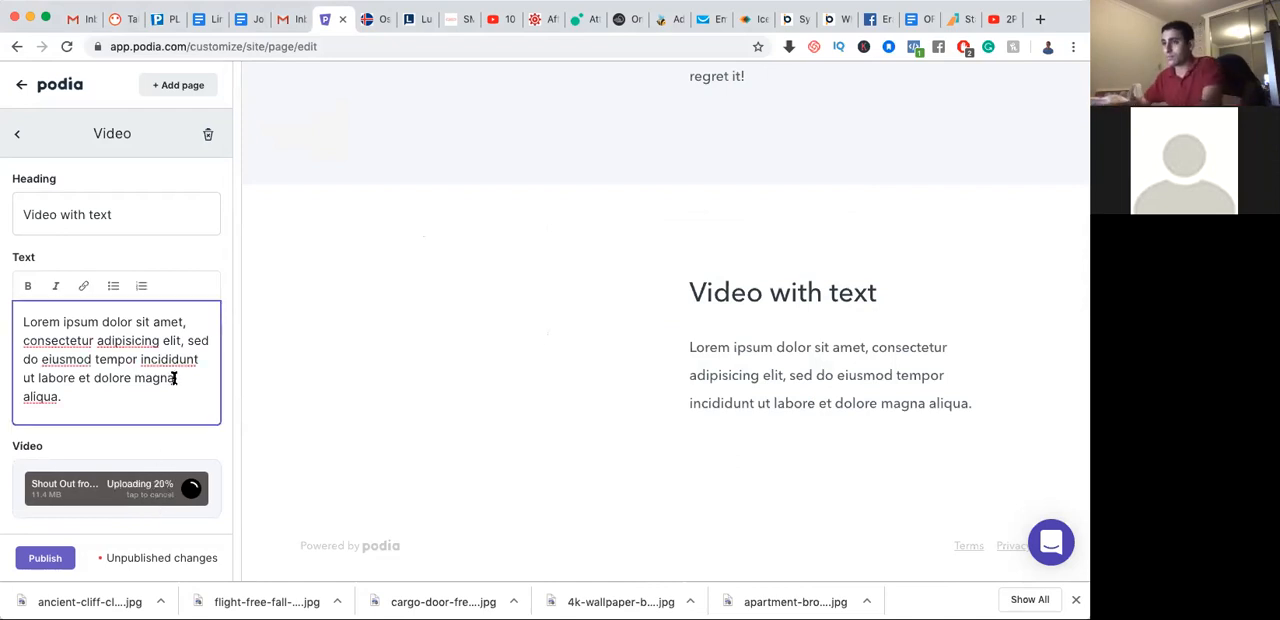
click(137, 209)
triple_click(137, 209)
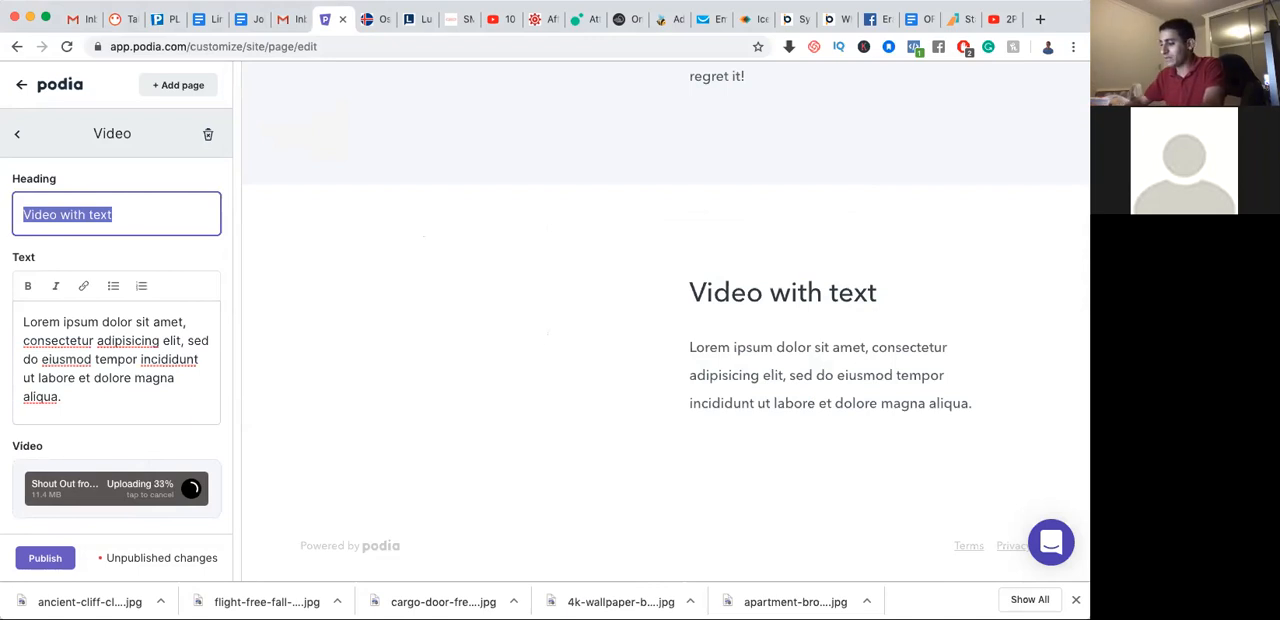
text(TEstimonial test)
click(209, 134)
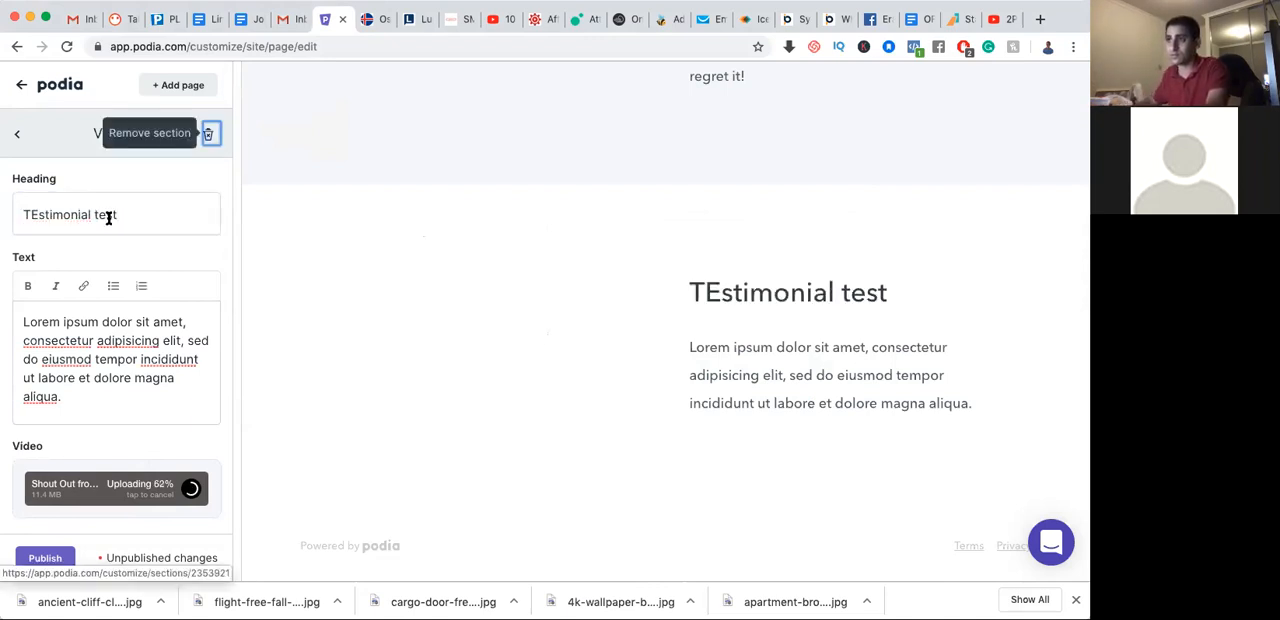
drag(43, 212, 37, 214)
text(e)
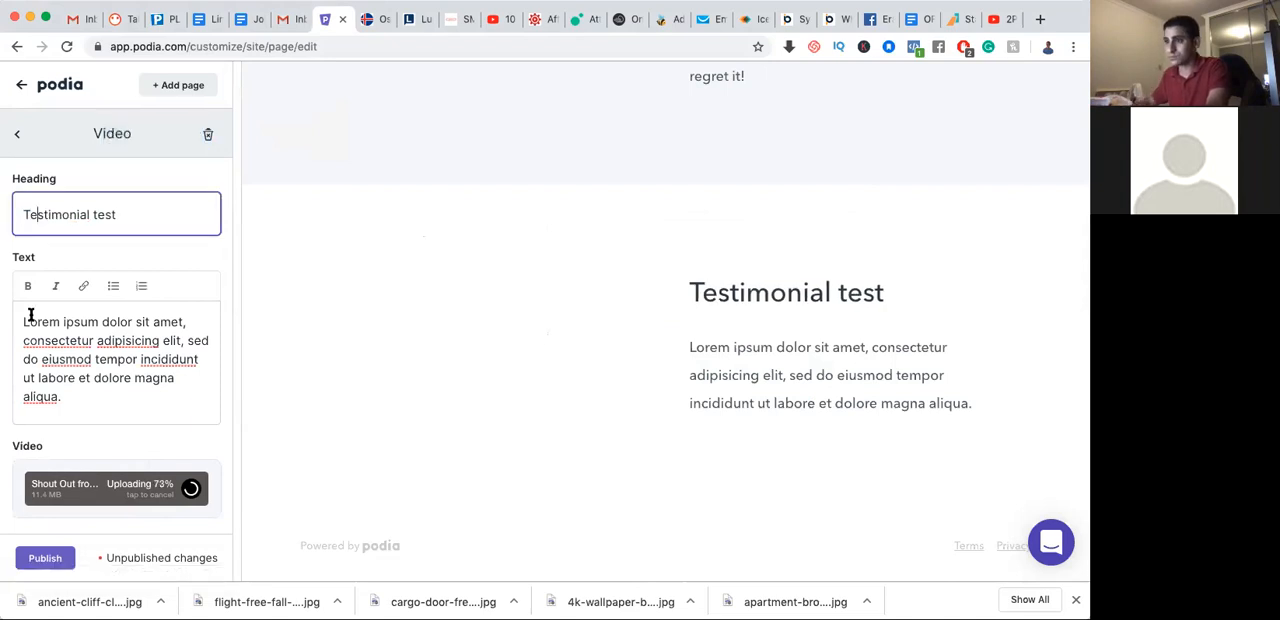
Replace the video section's placeholder body text with "This is a testimonial video to show you how it is done"
click(60, 352)
key(super+a)
text(This is a testi)
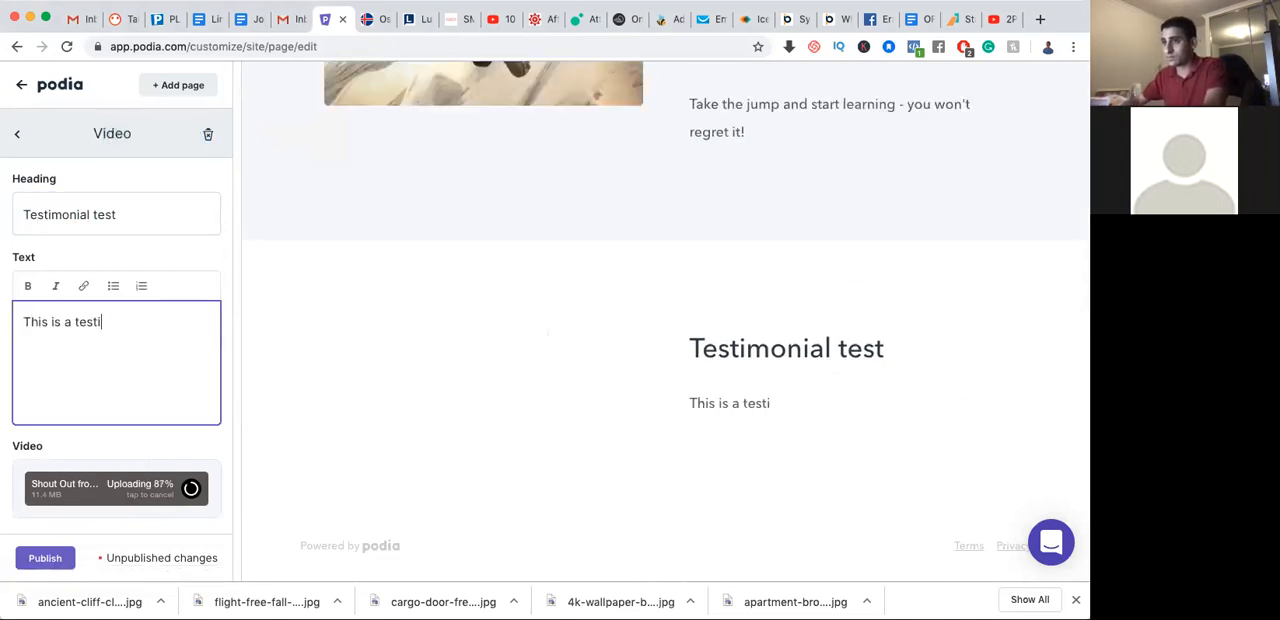
text(monial)
key(BackSpace)
key(BackSpace)
key(BackSpace)
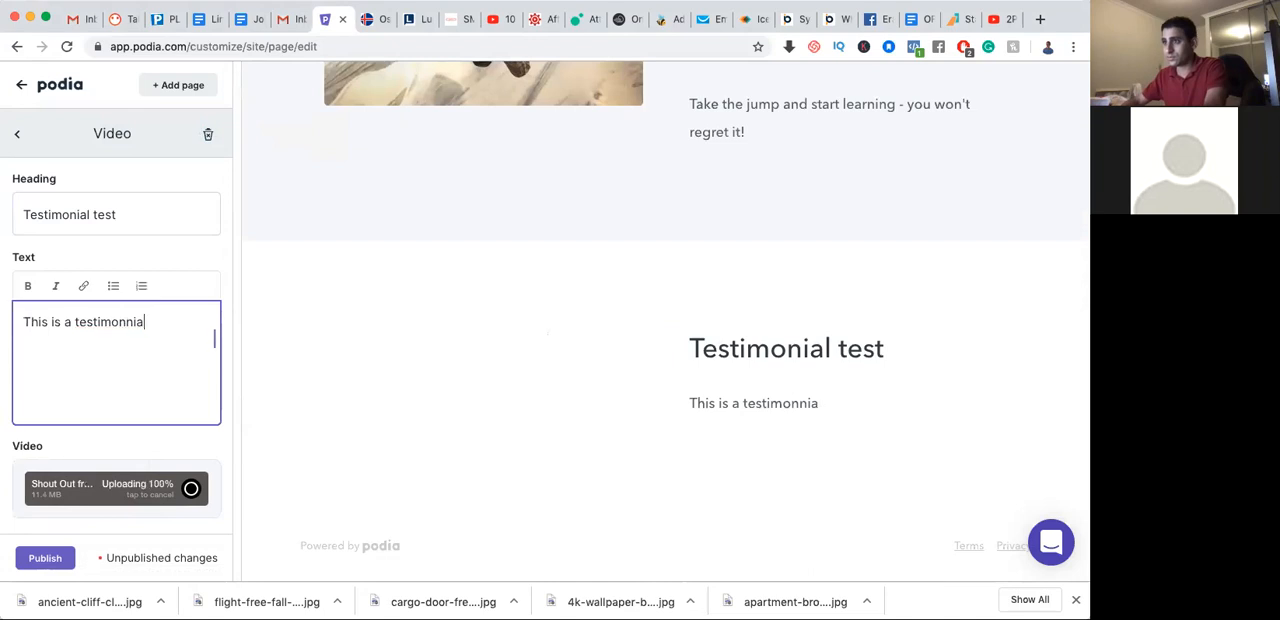
text(ial video to sho)
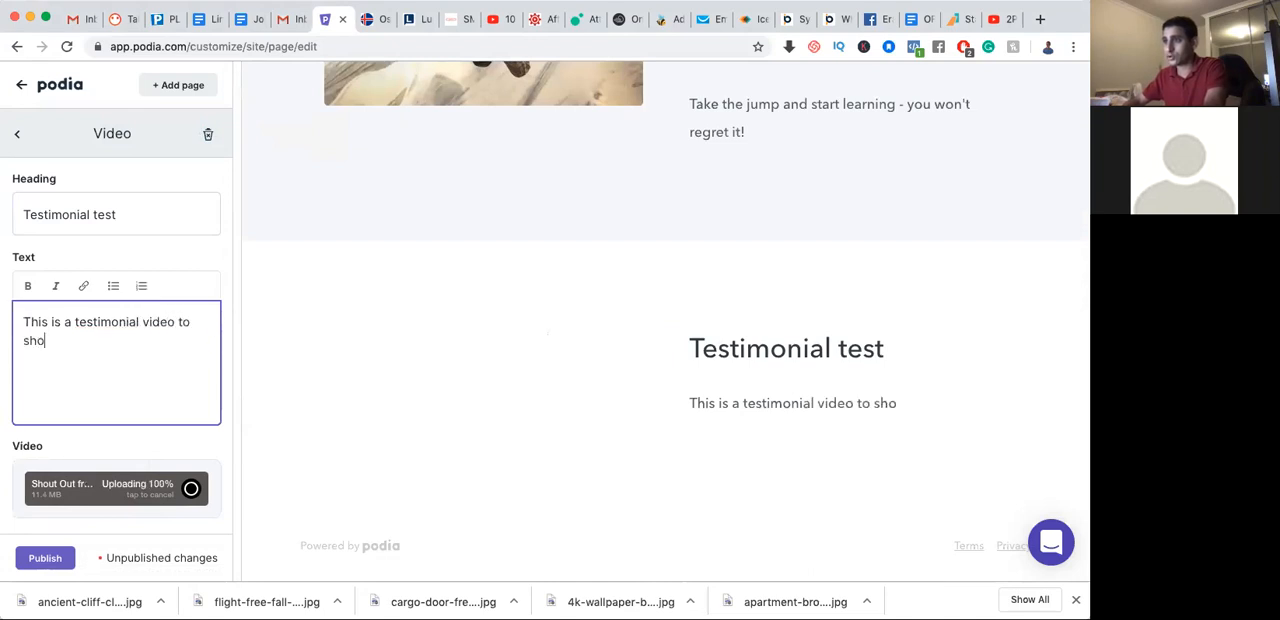
text(w you how it is done)
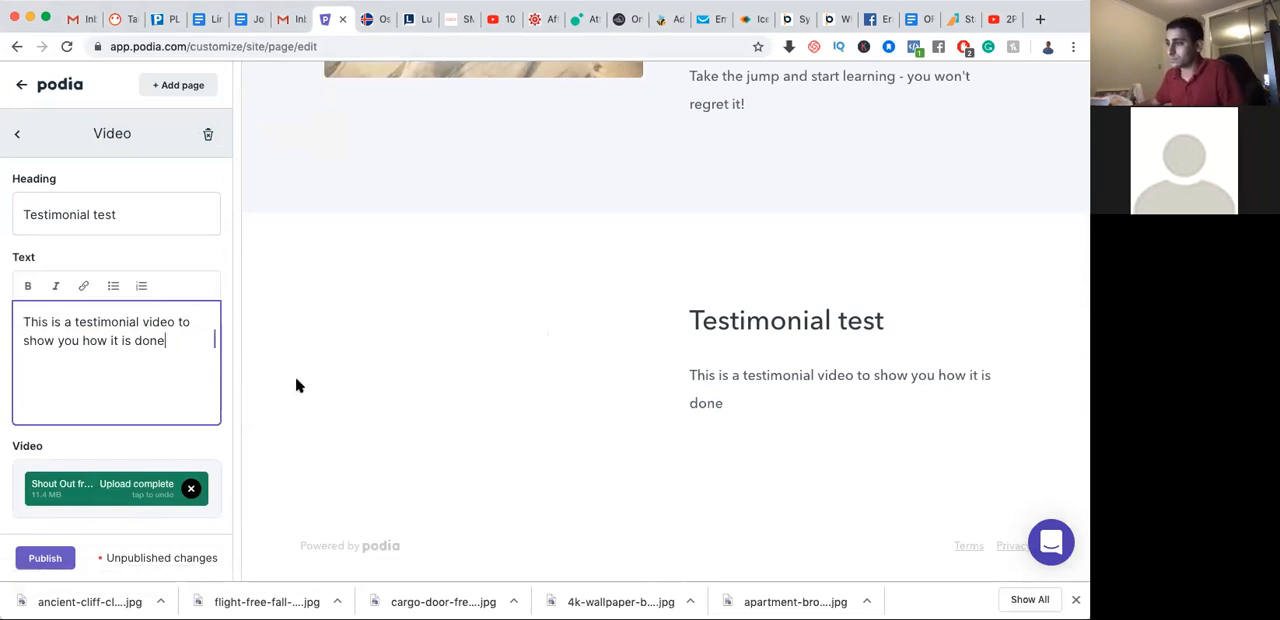
Try the Right and Left video alignments, ending with Center
scroll(149, 361, down, 5)
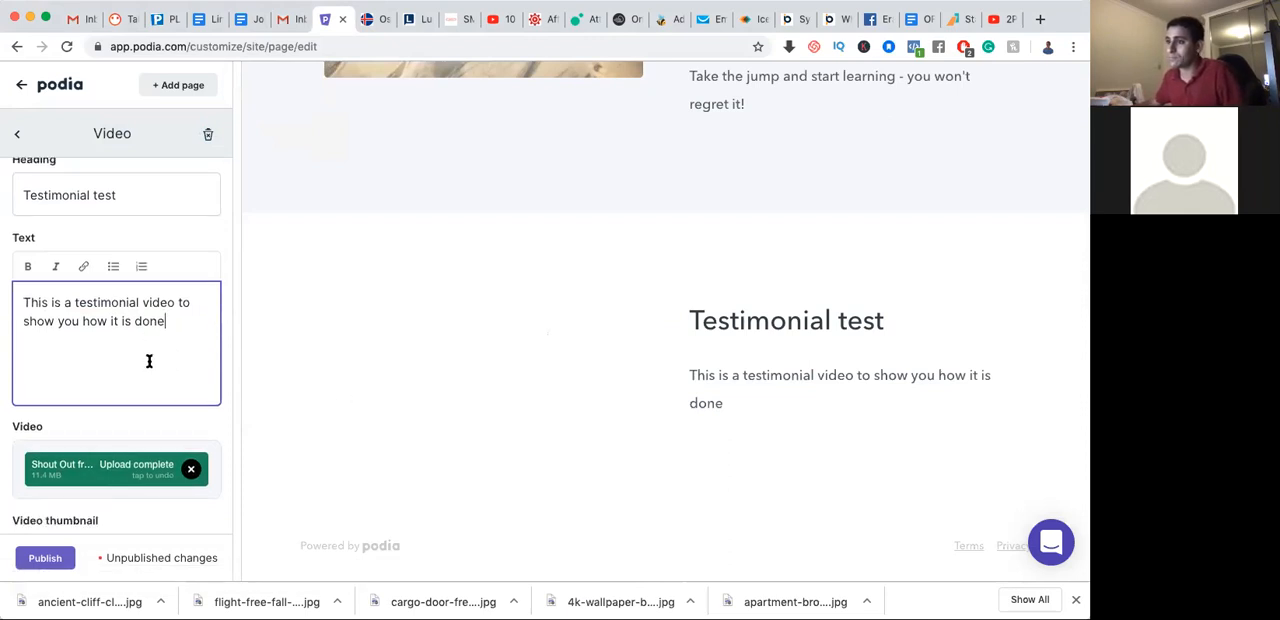
scroll(149, 363, down, 2)
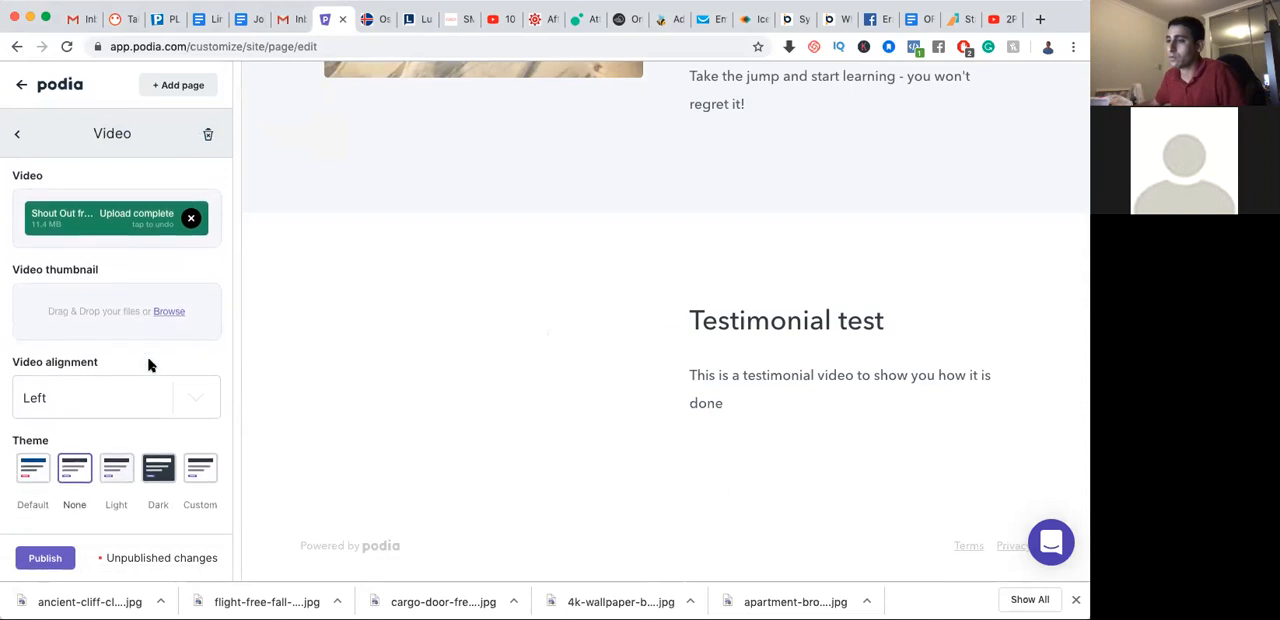
click(194, 398)
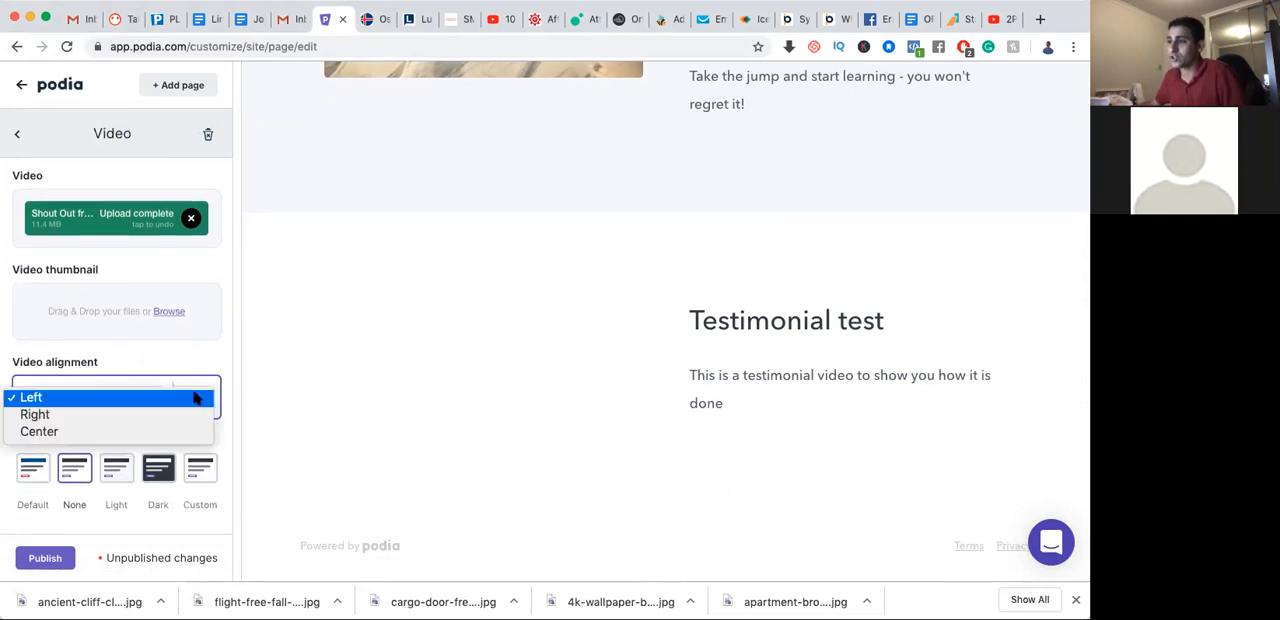
click(149, 414)
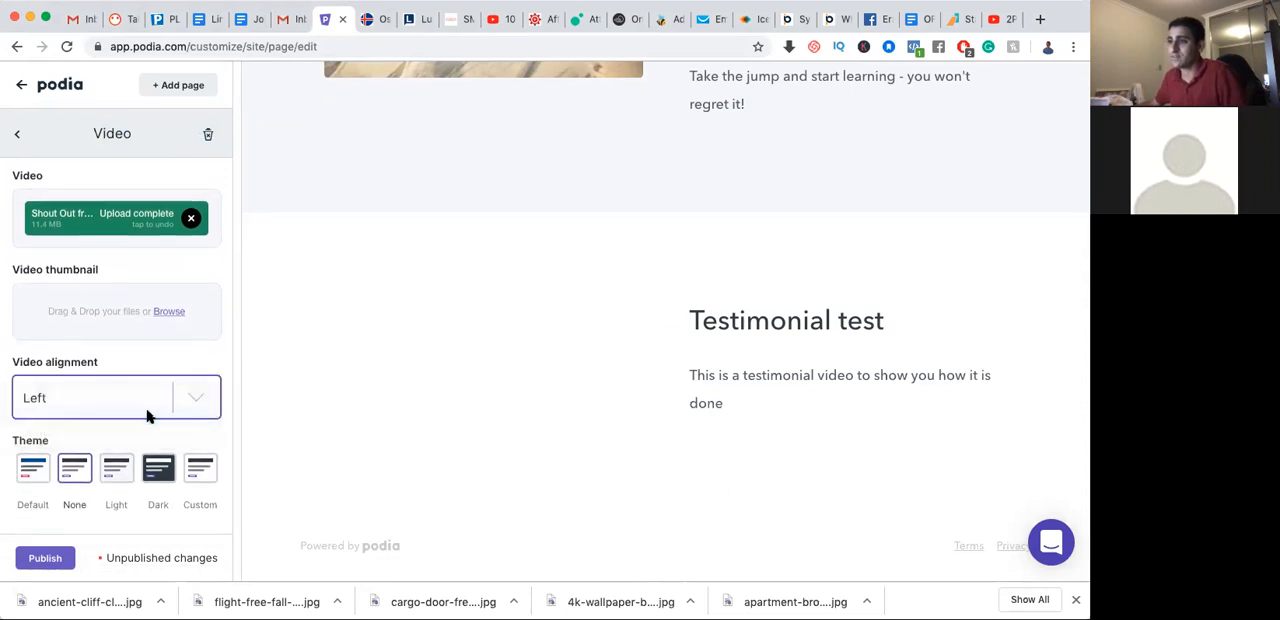
click(191, 389)
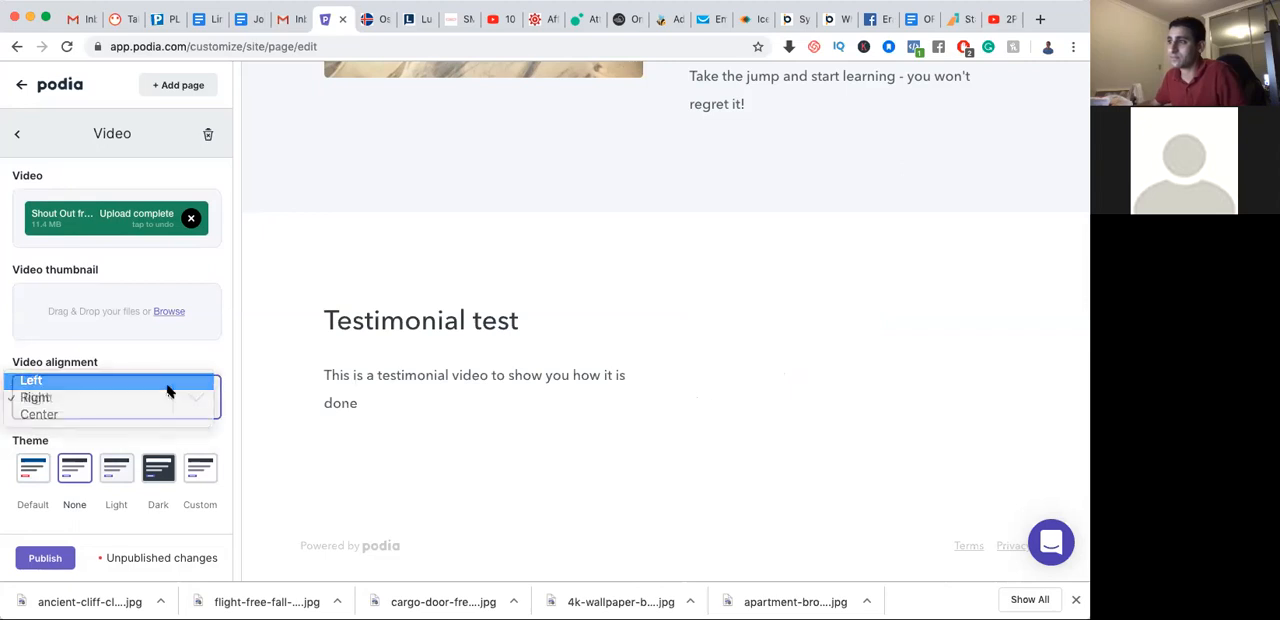
click(170, 386)
click(196, 402)
click(178, 430)
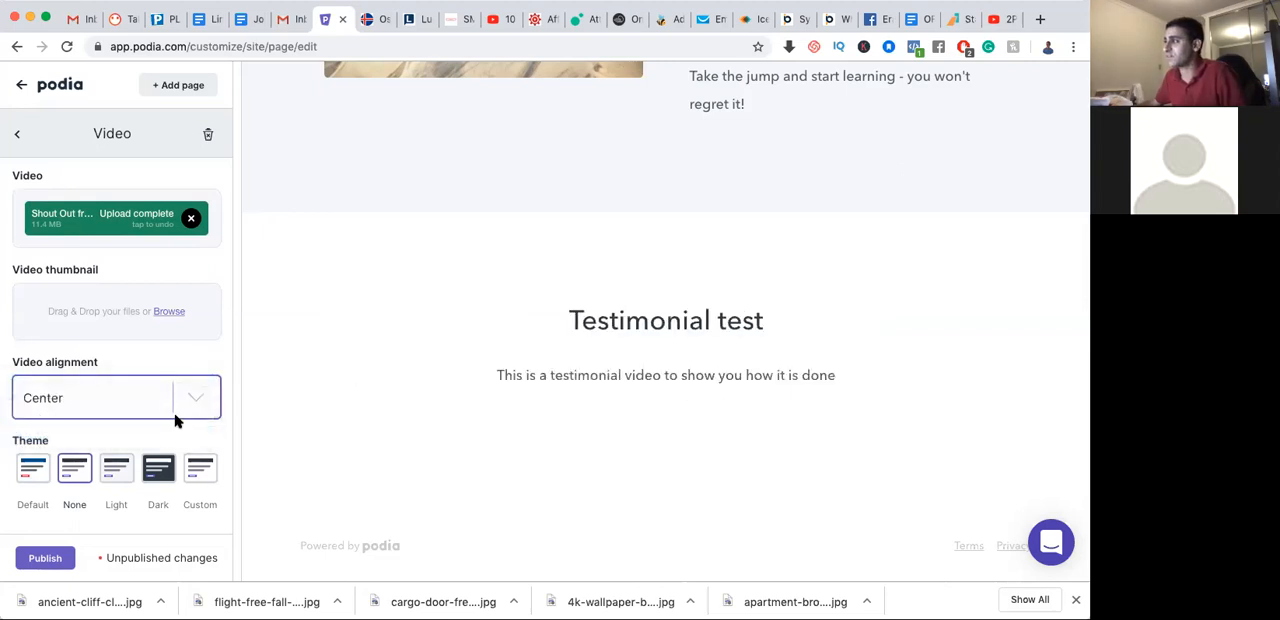
scroll(247, 398, up, 2)
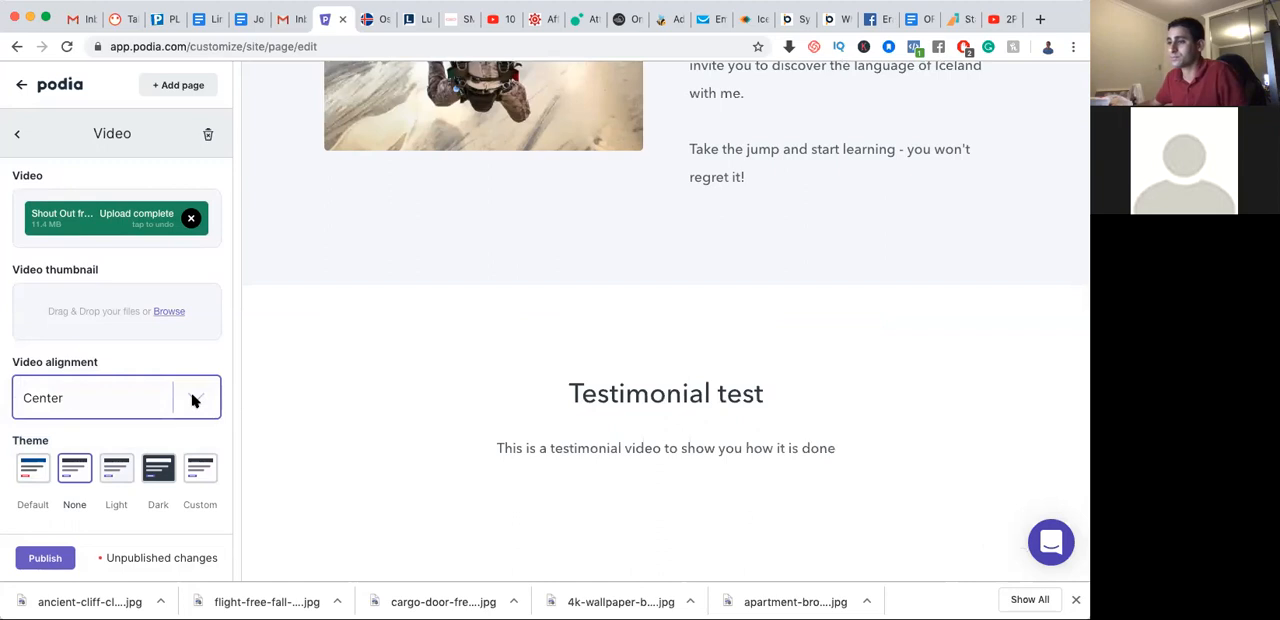
Try the Light, Dark, Custom and Default themes on the video section, settling on Dark
click(121, 473)
click(121, 473)
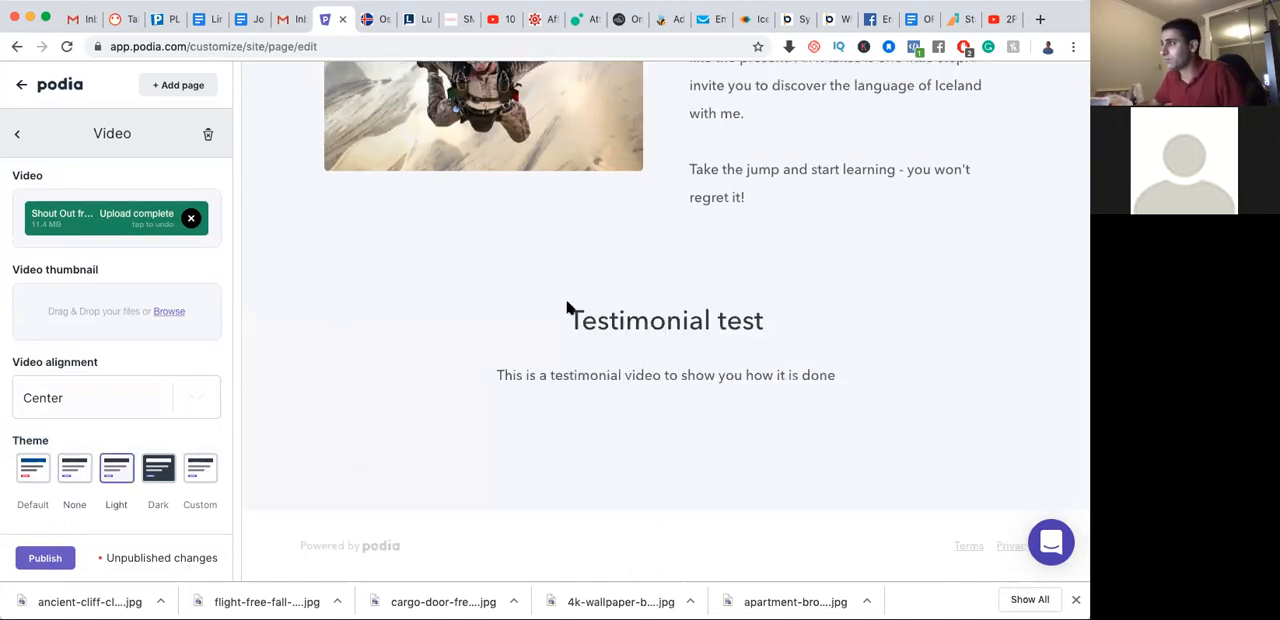
click(167, 474)
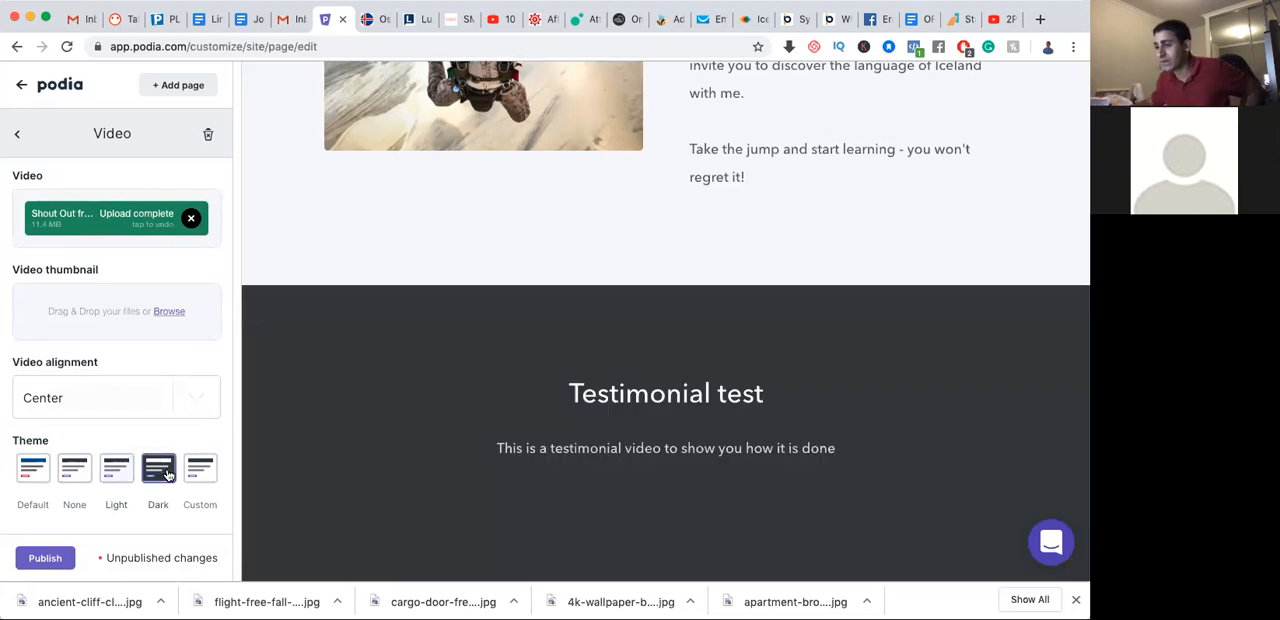
click(208, 476)
click(37, 476)
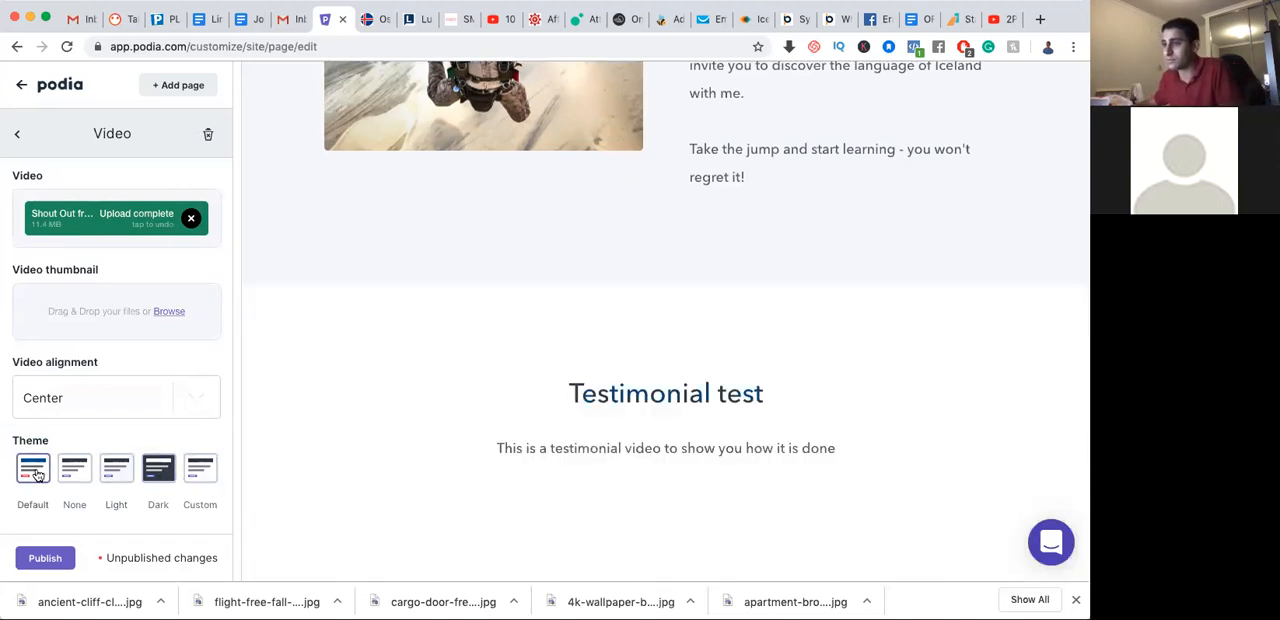
click(151, 473)
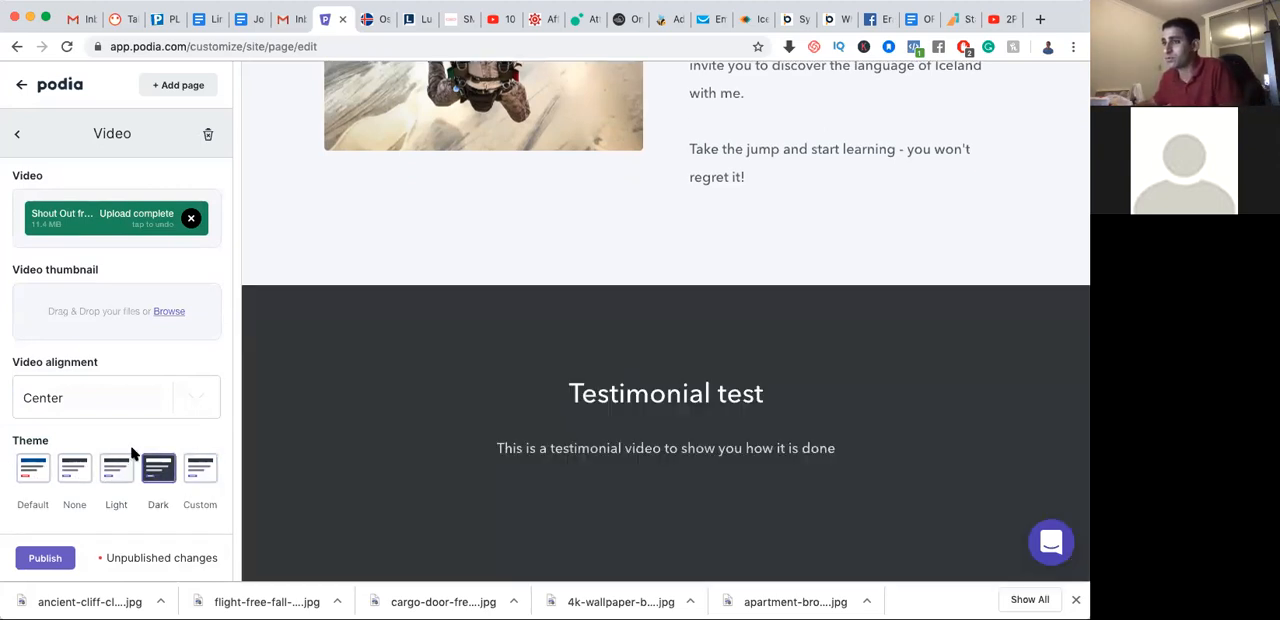
Upload the cargo-door free-fall JPG from the Downloads folder as the video thumbnail and publish the changes
scroll(125, 360, up, 2)
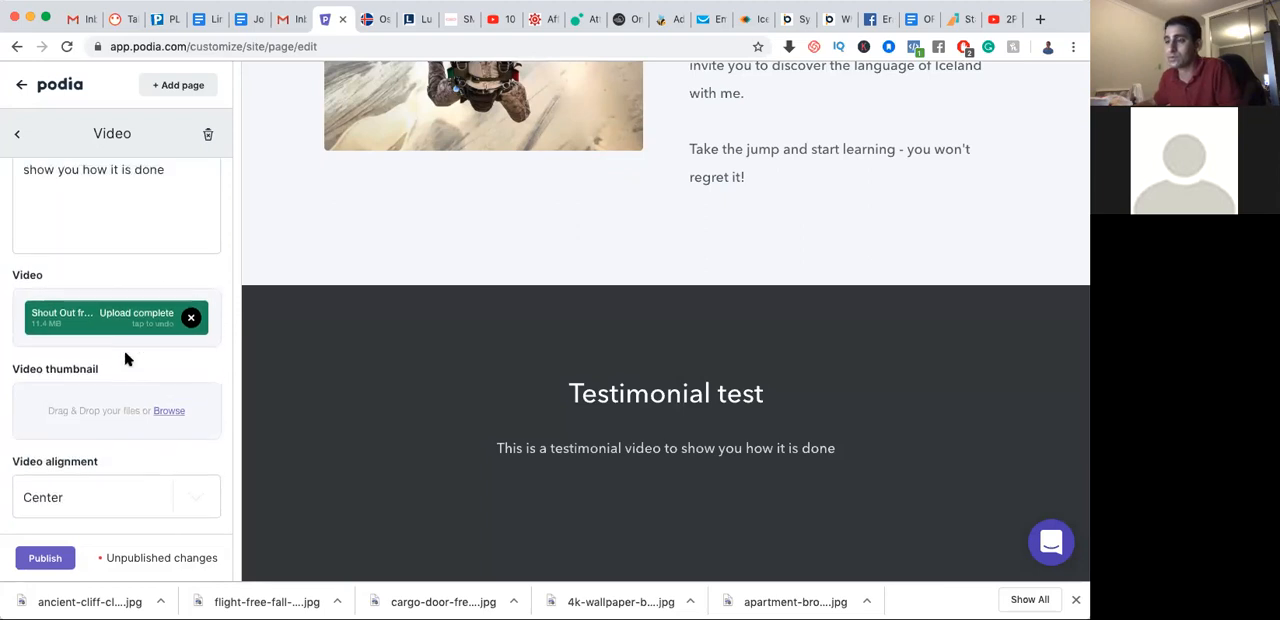
click(169, 412)
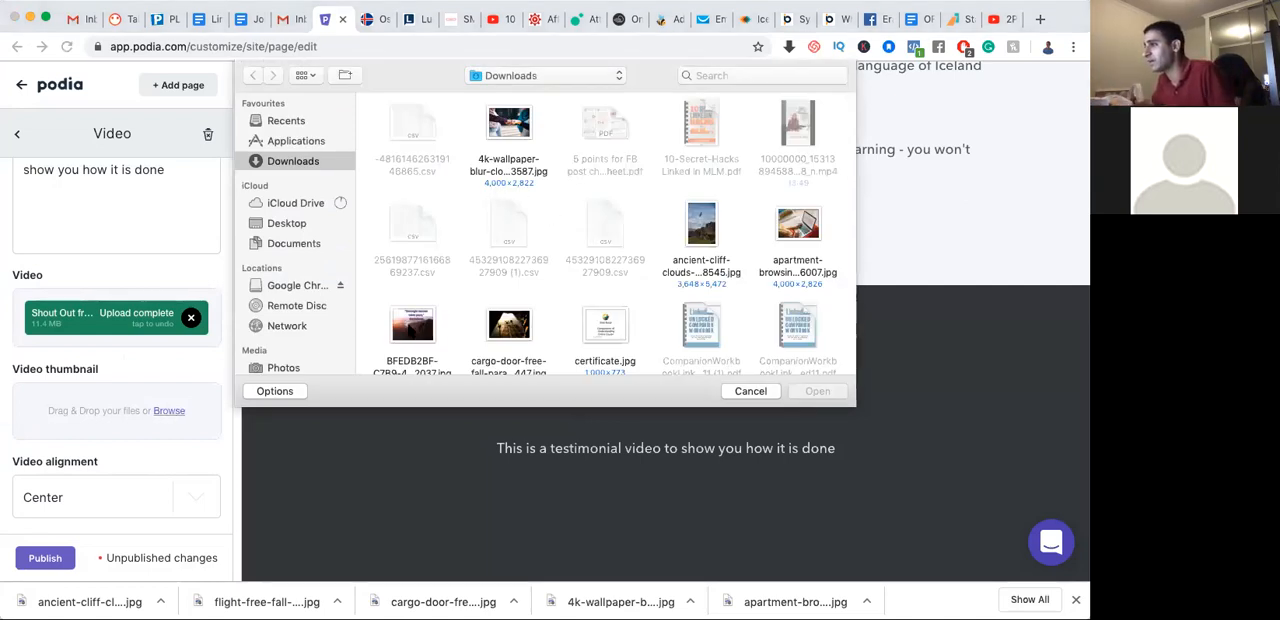
scroll(512, 310, down, 2)
click(510, 300)
click(818, 392)
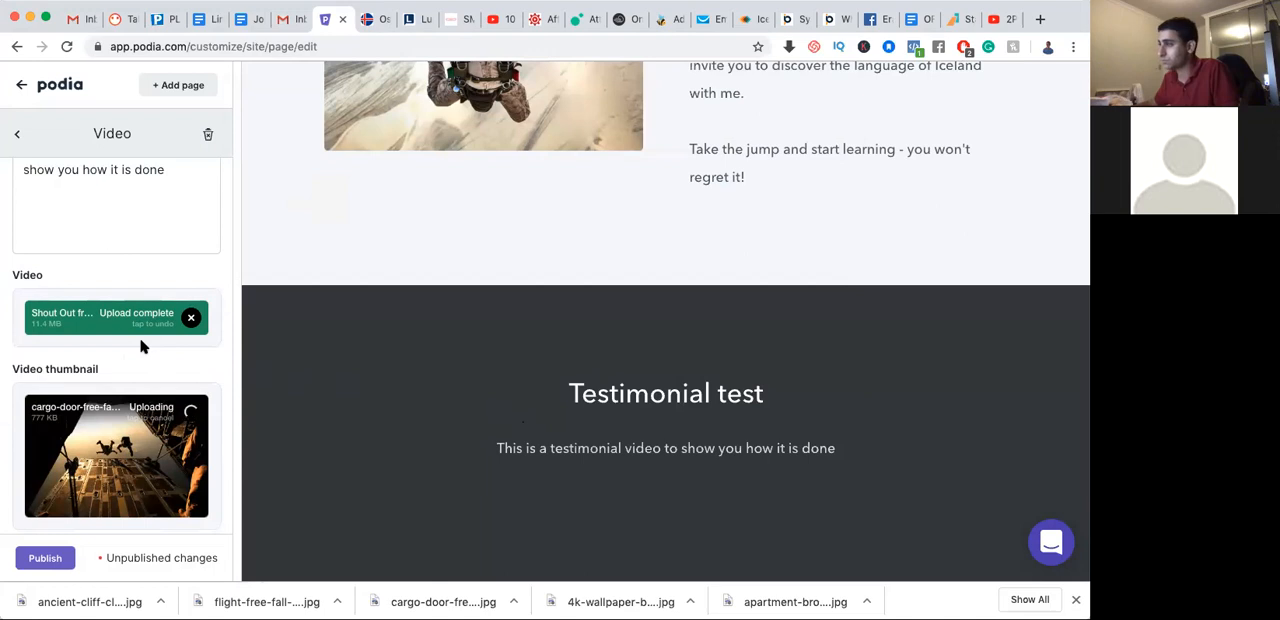
scroll(145, 350, down, 6)
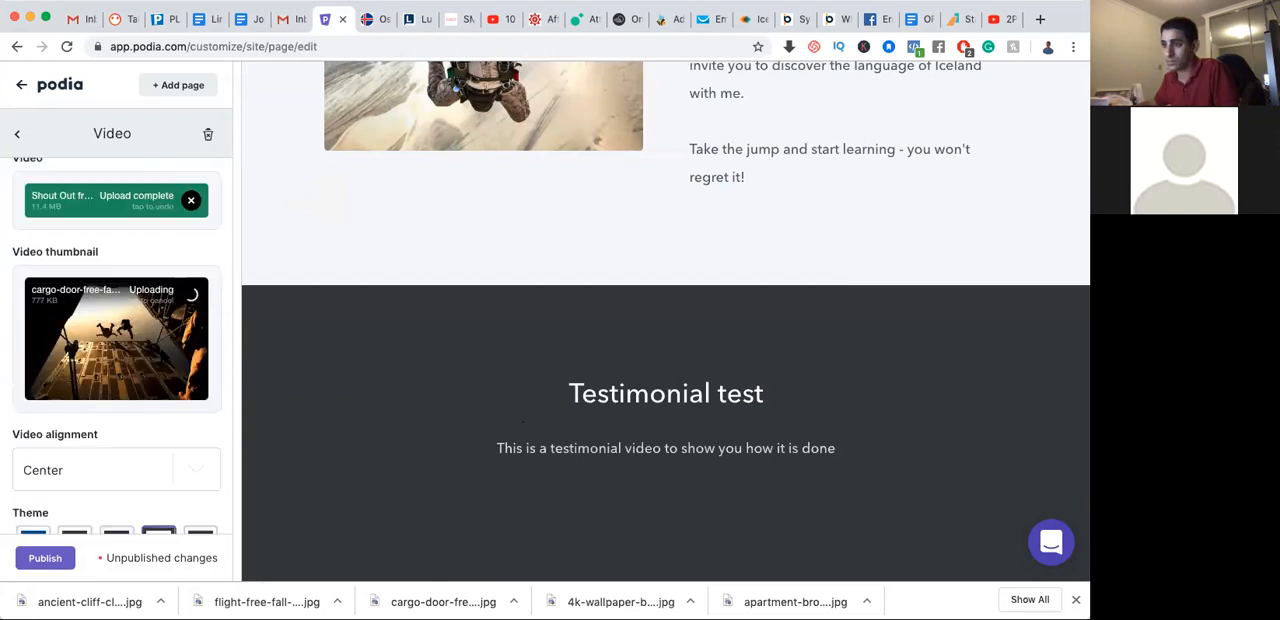
click(53, 559)
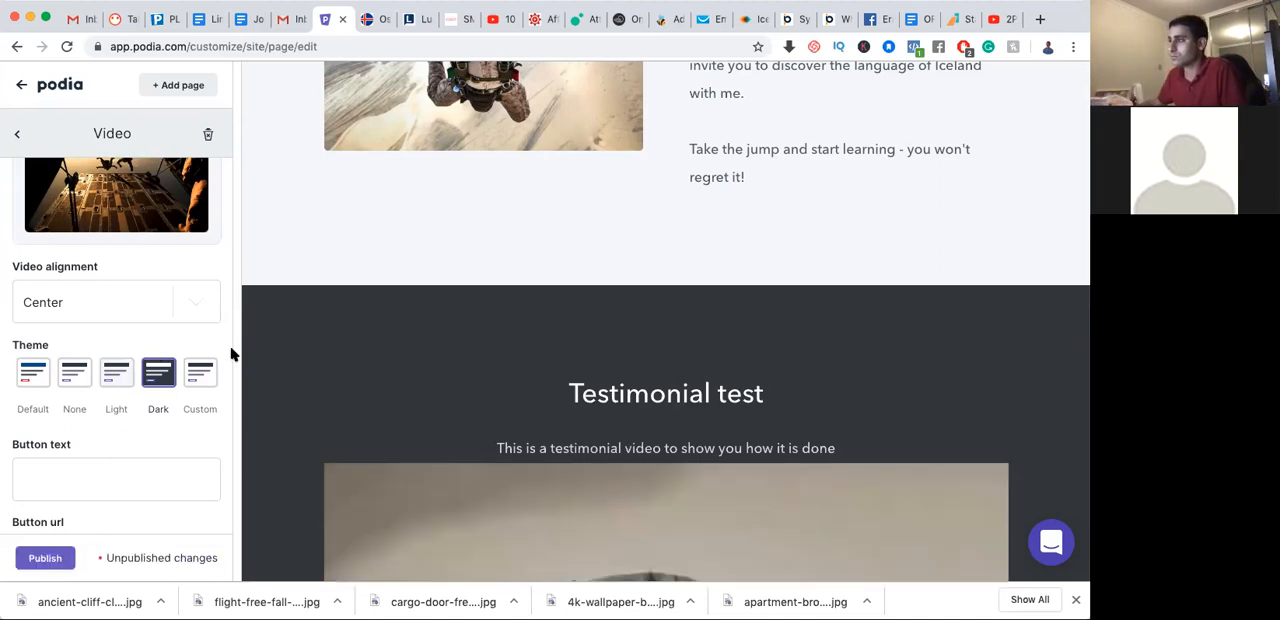
Set the testimonial video's alignment to Right and publish the storefront changes
scroll(436, 398, down, 10)
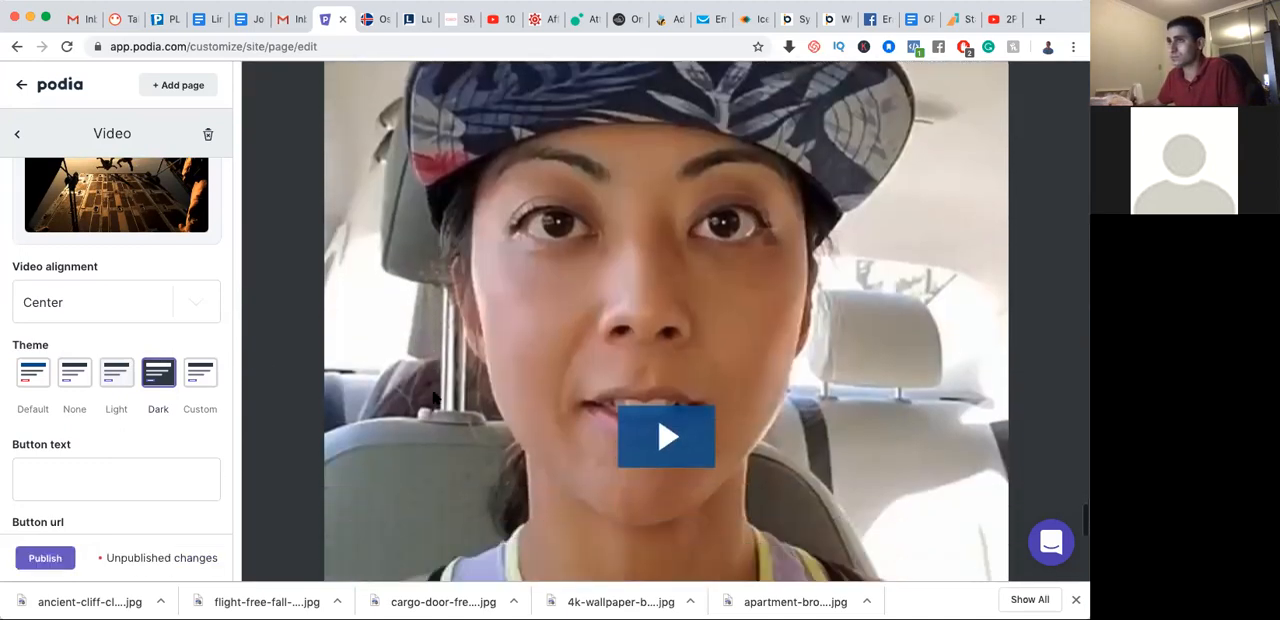
scroll(435, 398, down, 5)
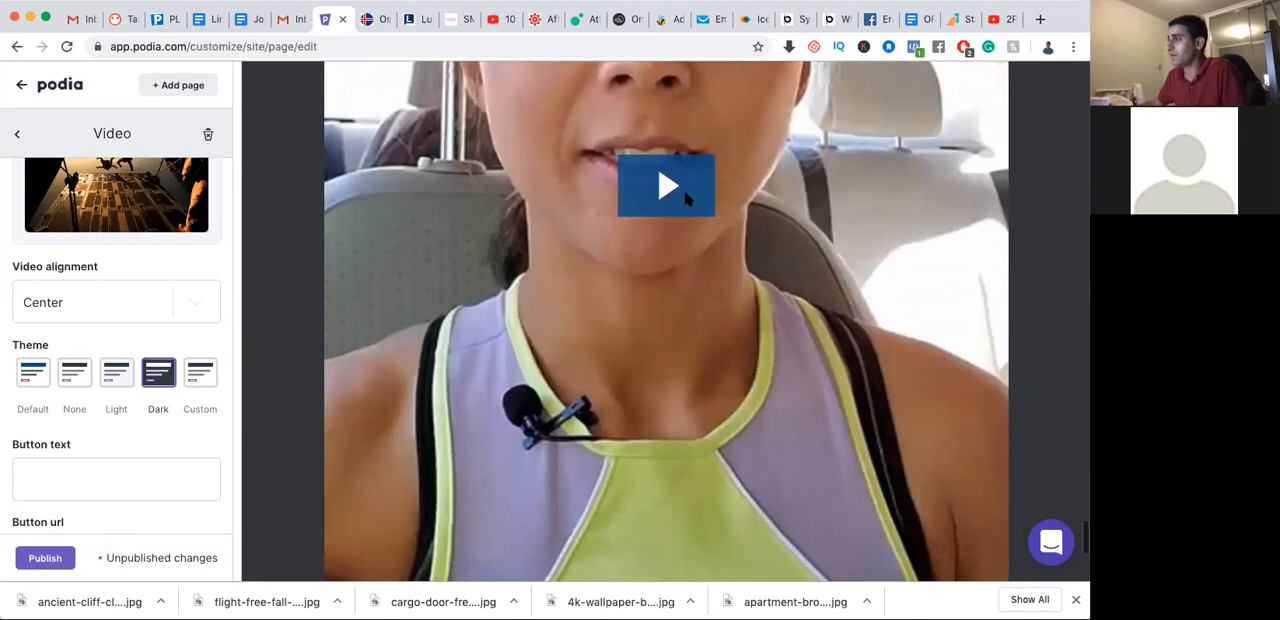
scroll(686, 199, up, 2)
click(128, 310)
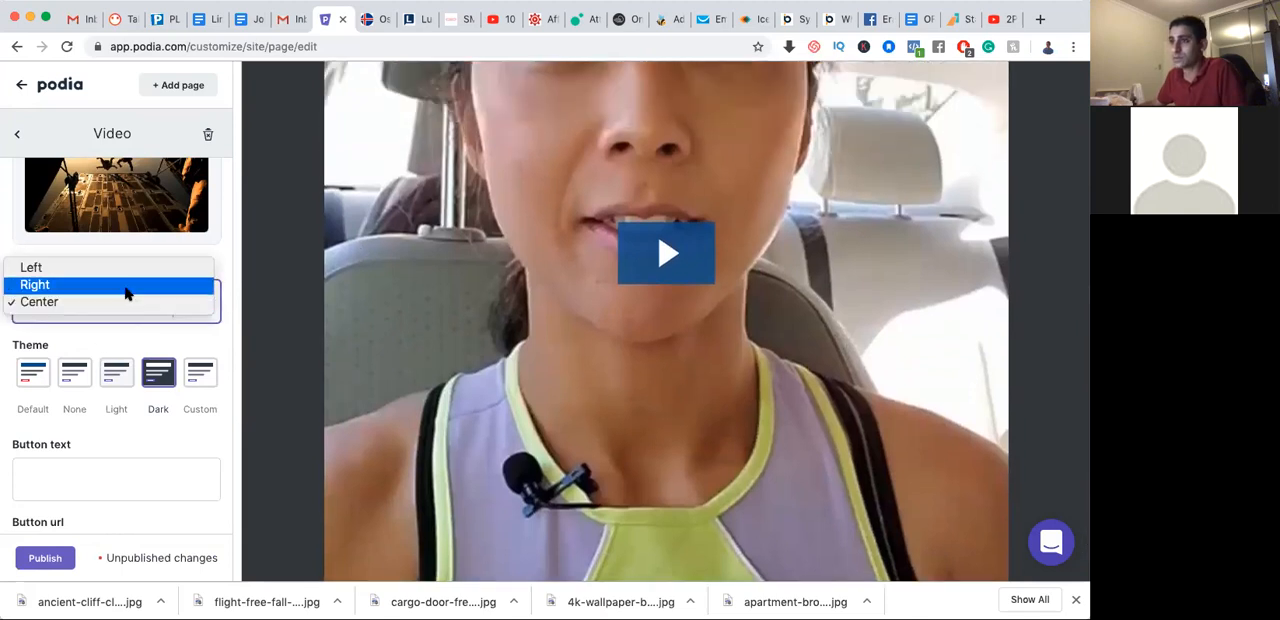
click(127, 288)
scroll(457, 363, down, 3)
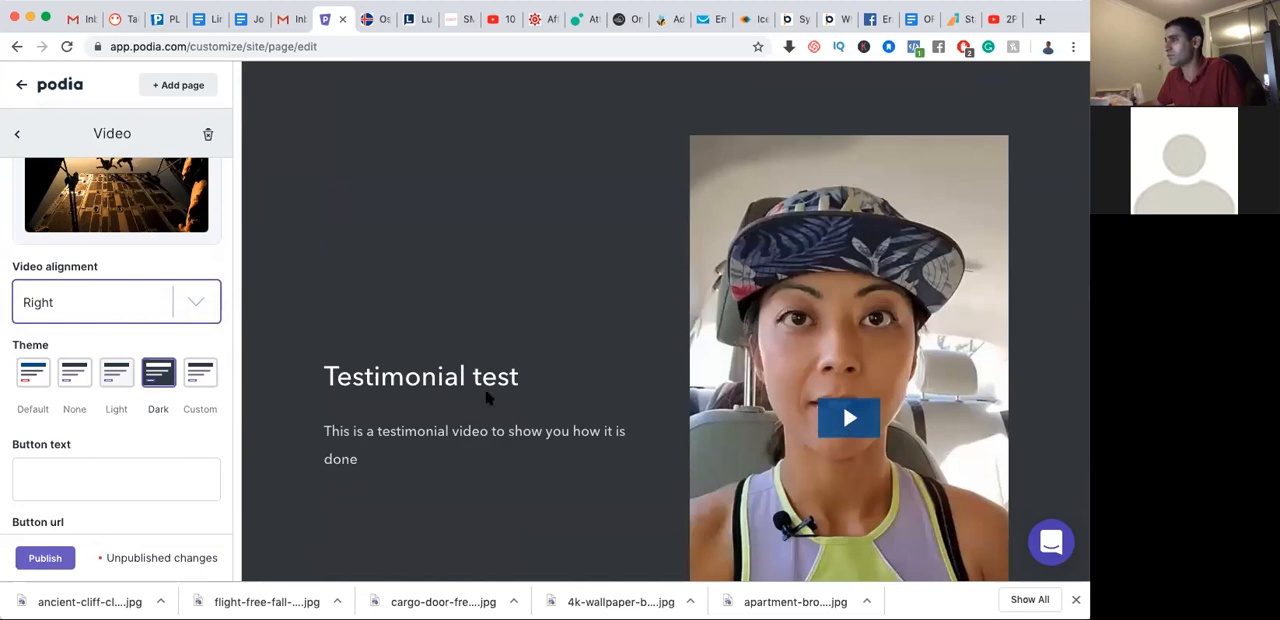
scroll(869, 410, down, 2)
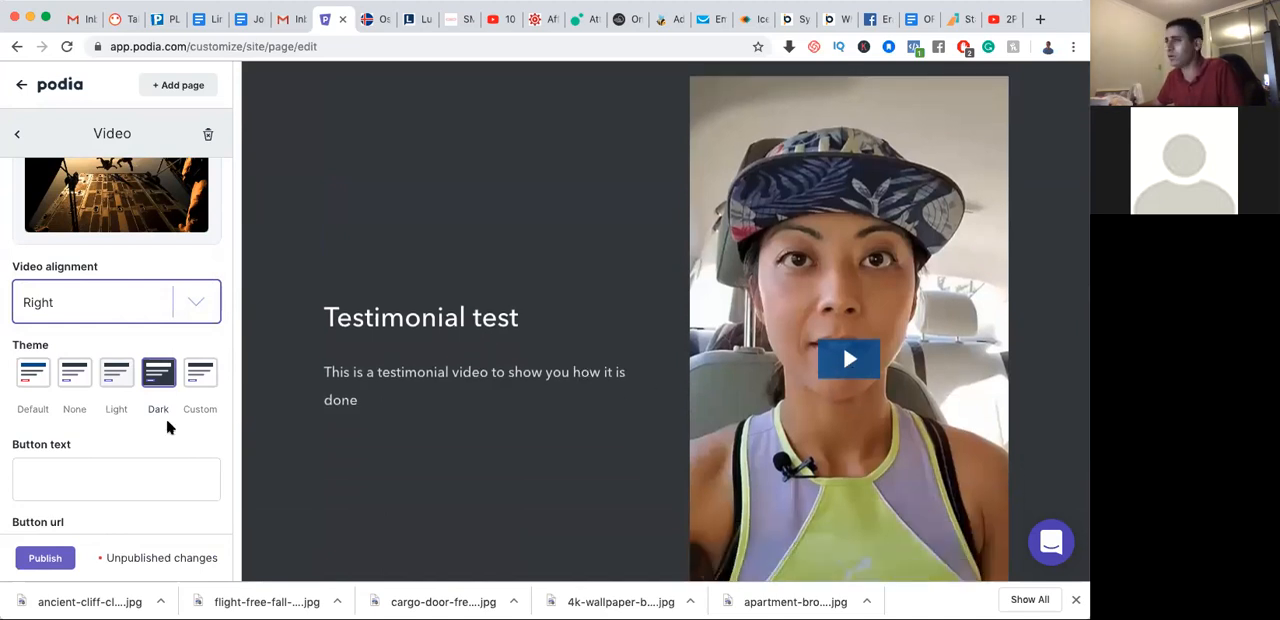
click(55, 557)
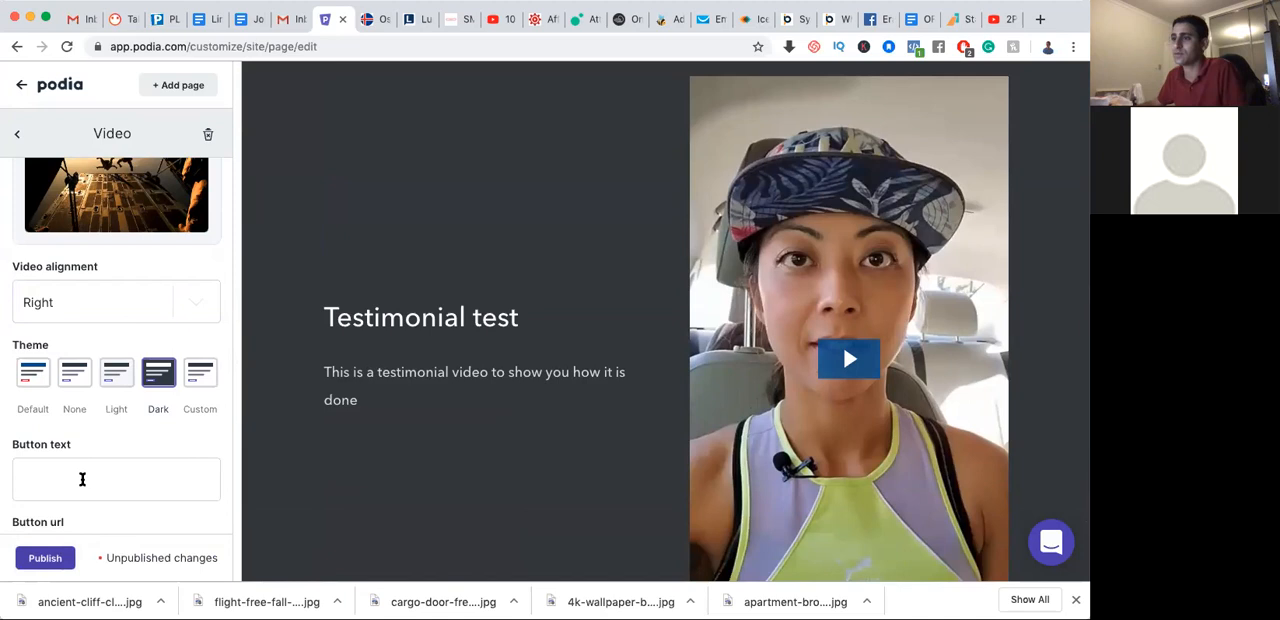
click(45, 557)
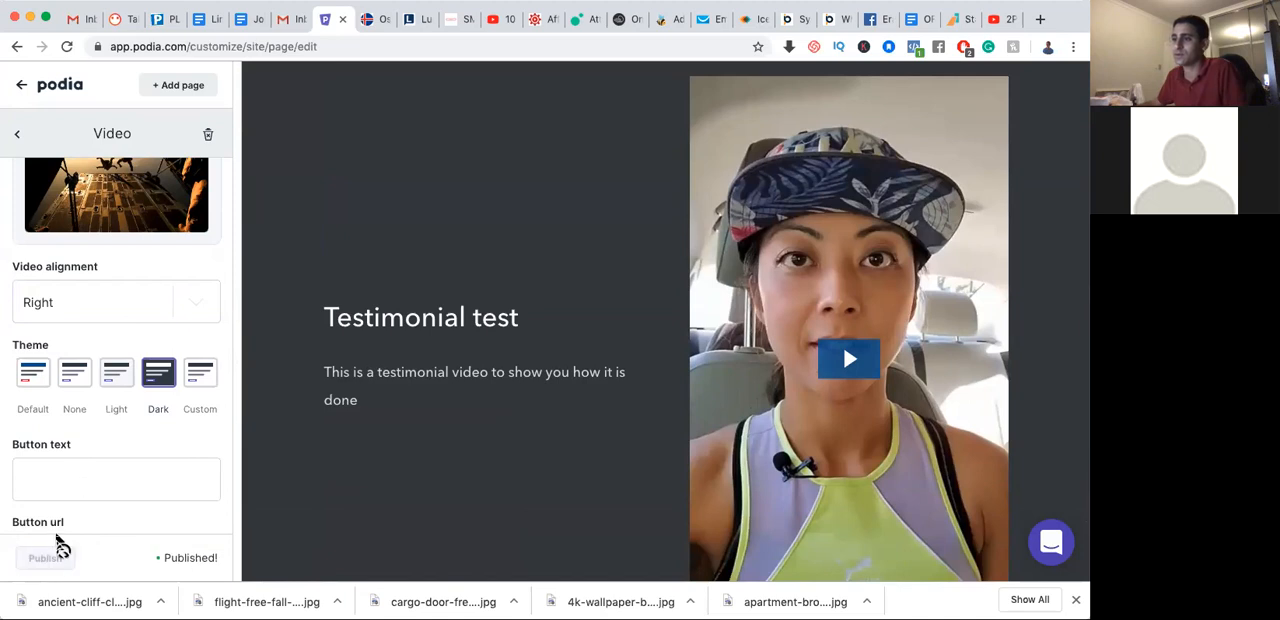
Reload the live storefront page in its browser tab and examine the published testimonial video section
click(372, 20)
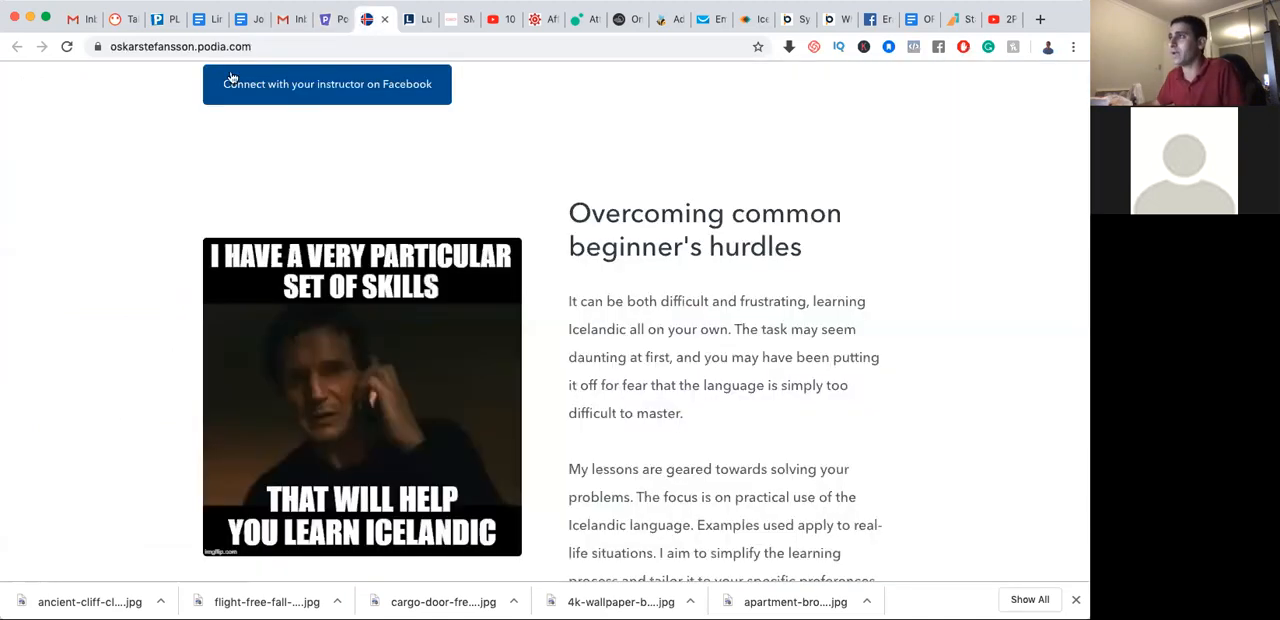
click(67, 46)
scroll(511, 200, down, 20)
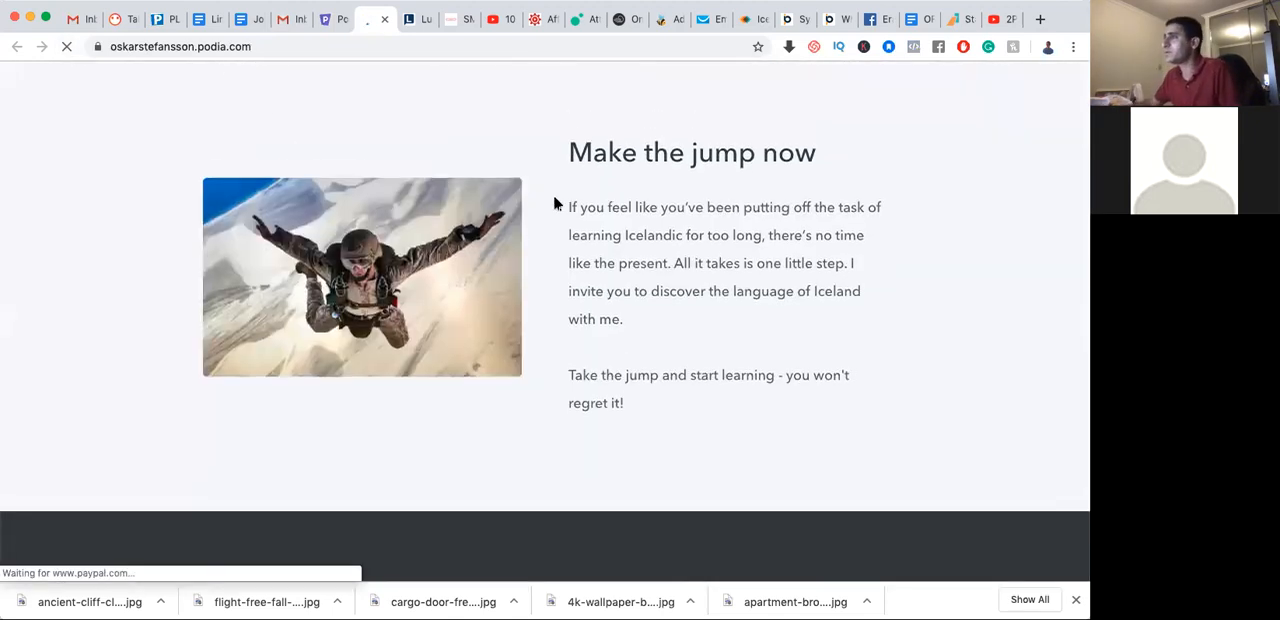
scroll(506, 206, down, 3)
scroll(507, 205, down, 3)
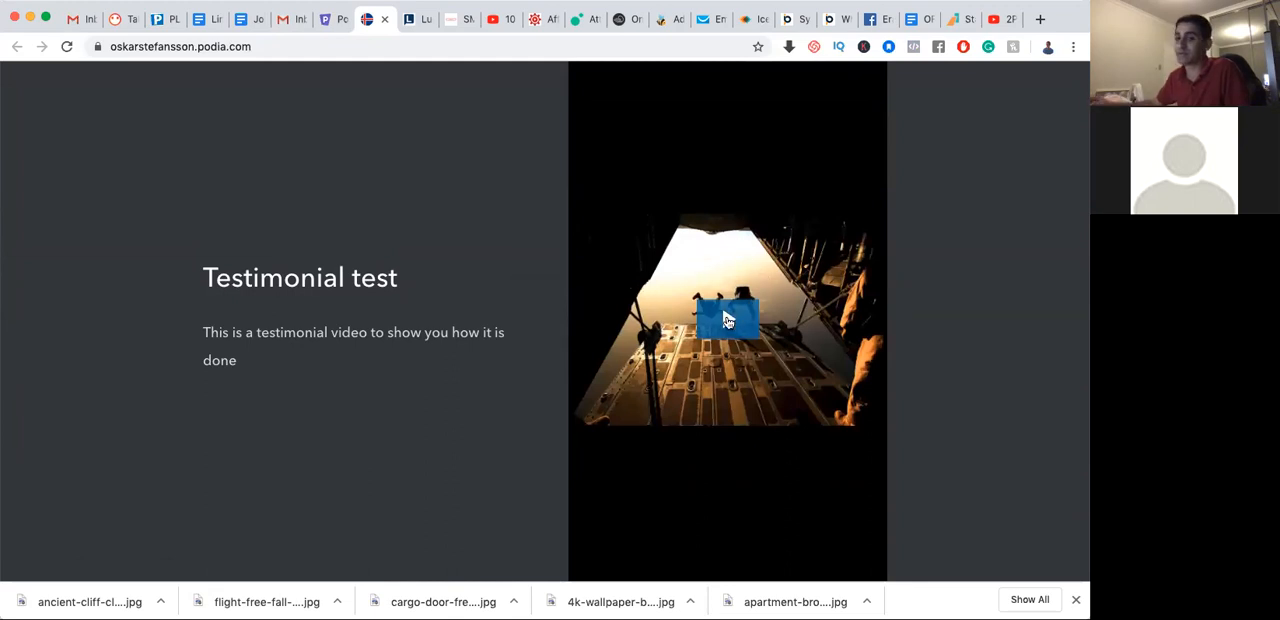
scroll(727, 320, up, 3)
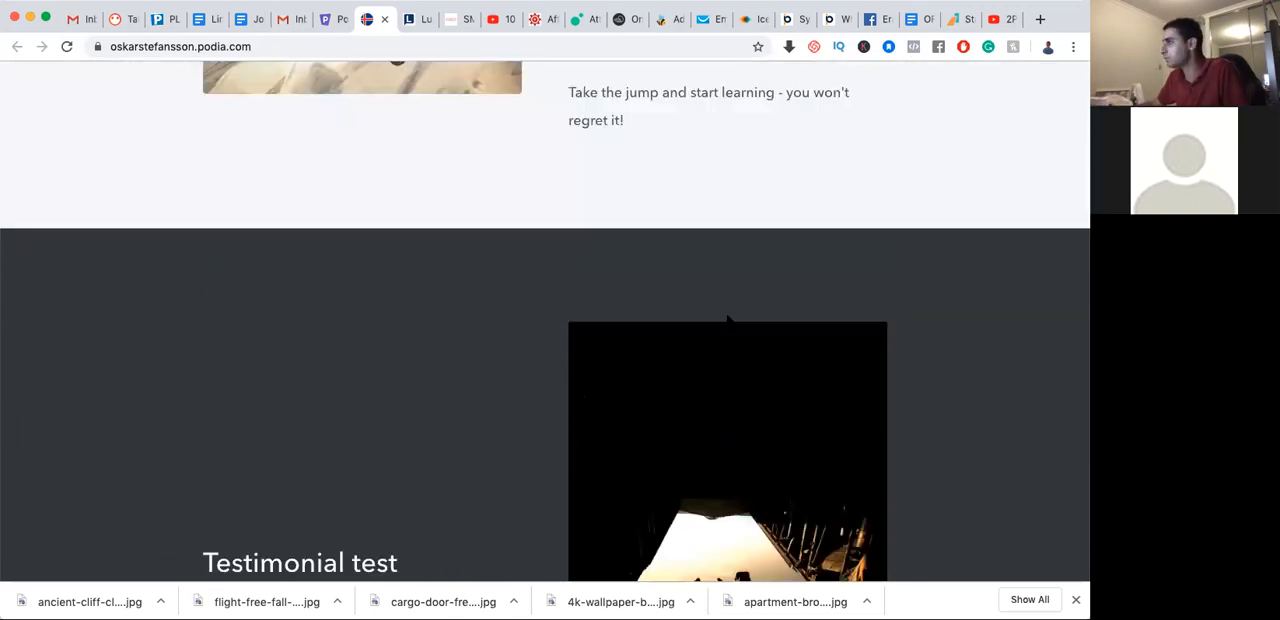
Play the testimonial video briefly on the live storefront and check how its section looks beside the text
scroll(585, 425, down, 3)
scroll(585, 425, down, 2)
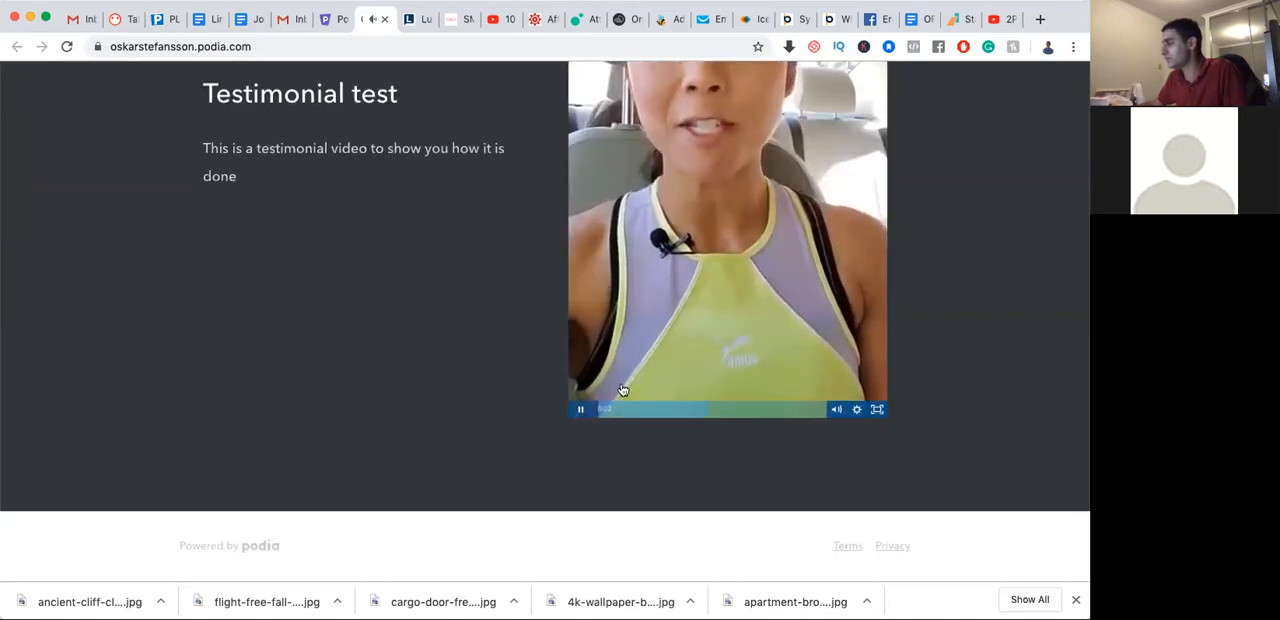
scroll(744, 326, up, 1)
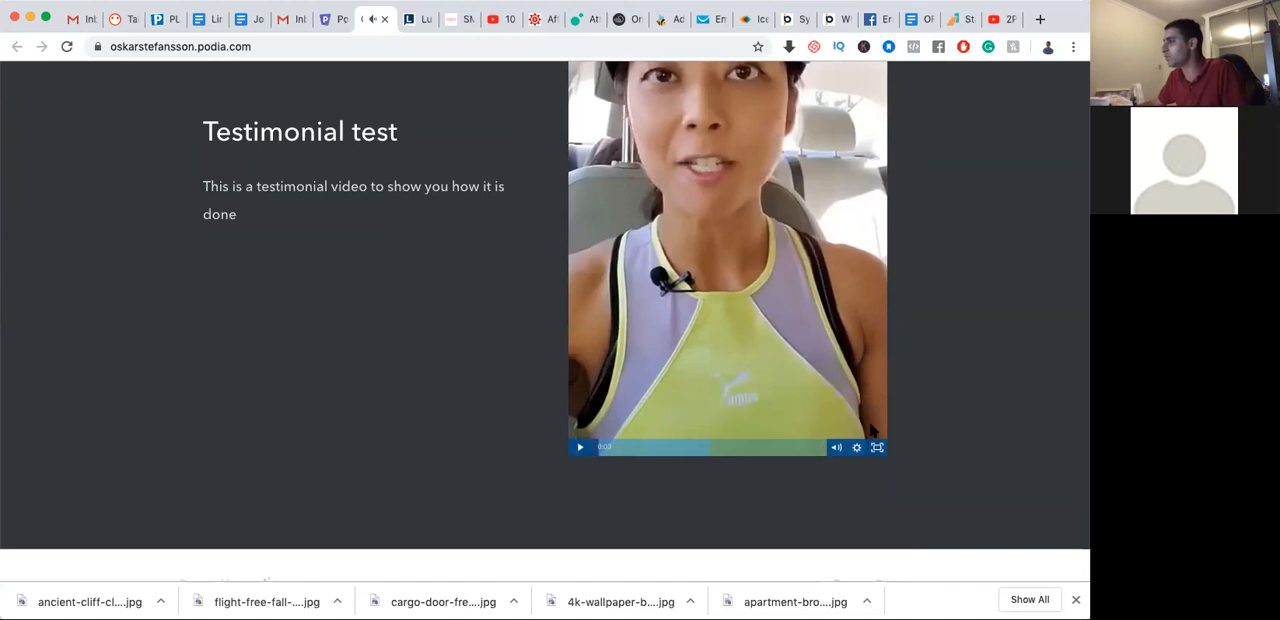
scroll(403, 320, up, 3)
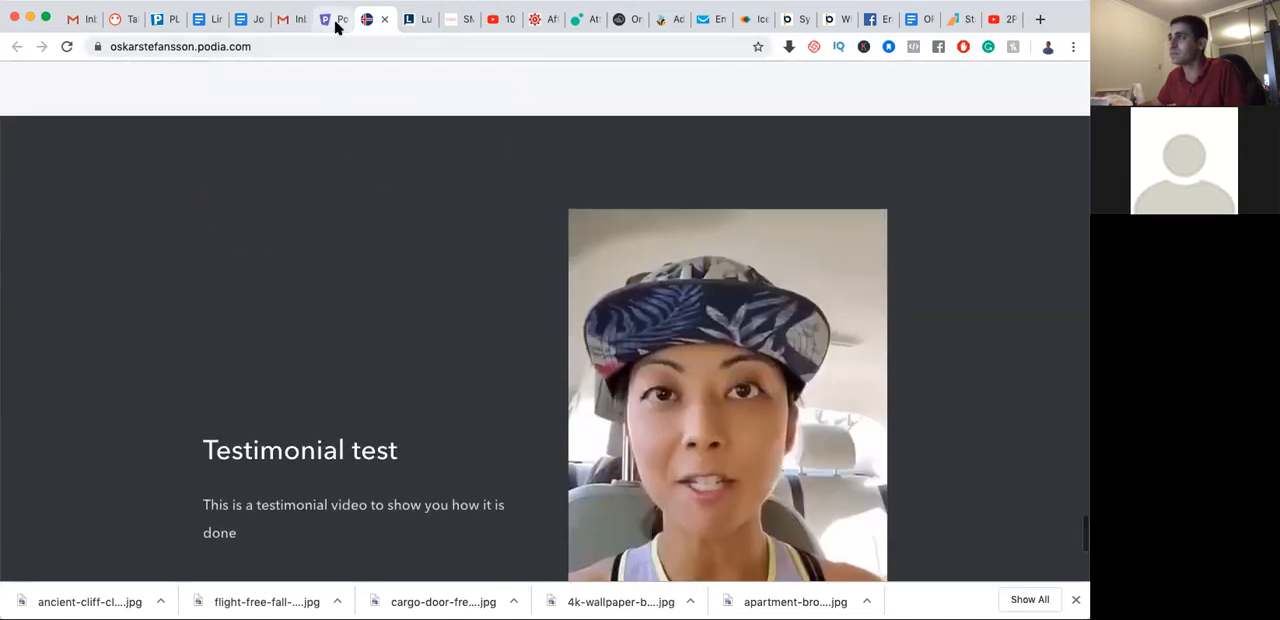
Return to the storefront editor and set the testimonial video section's button text to "Sign up for the course!"
click(334, 19)
scroll(155, 430, down, 1)
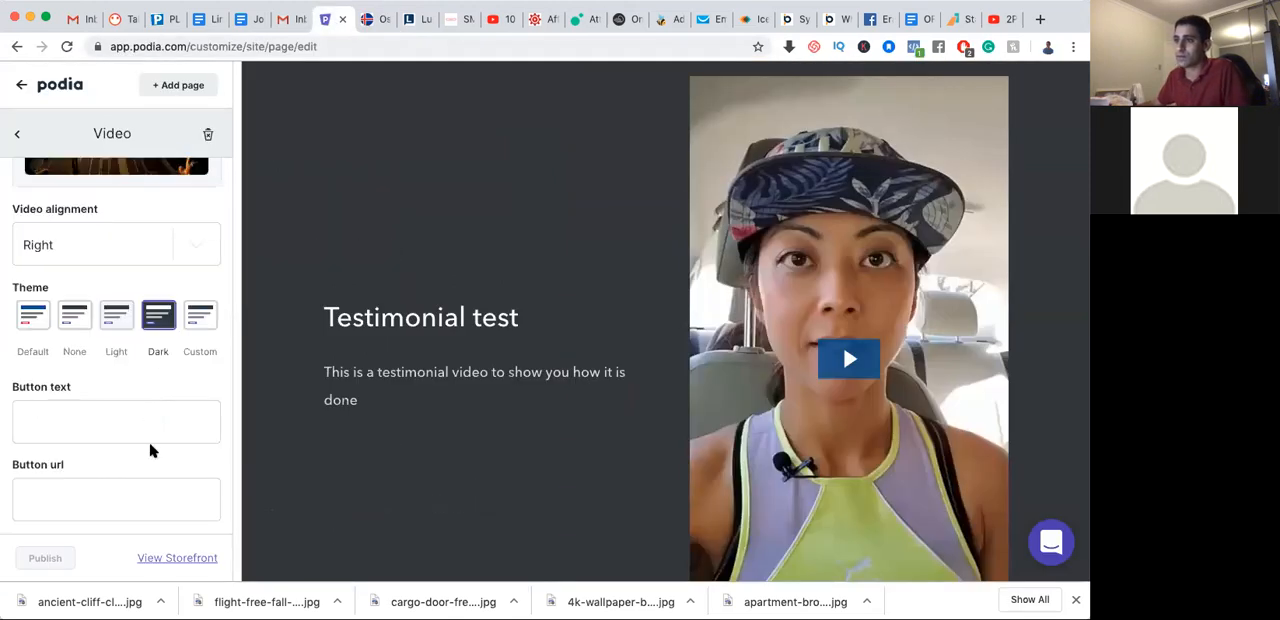
click(98, 416)
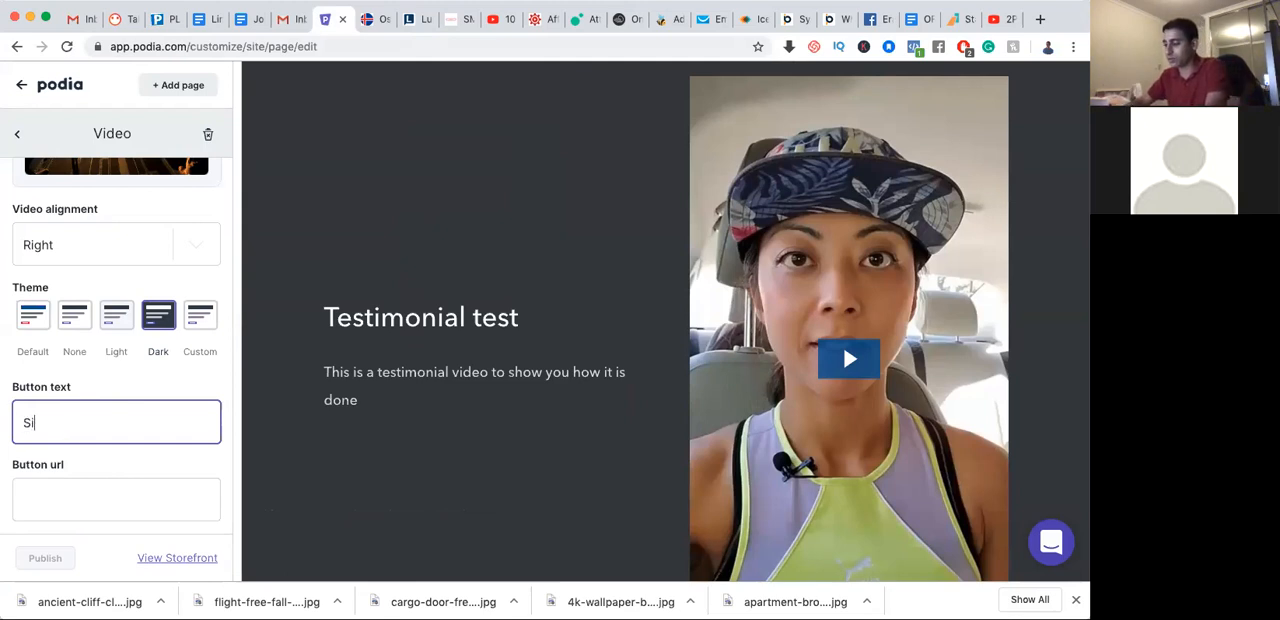
text(gn up for the course!)
key(Tab)
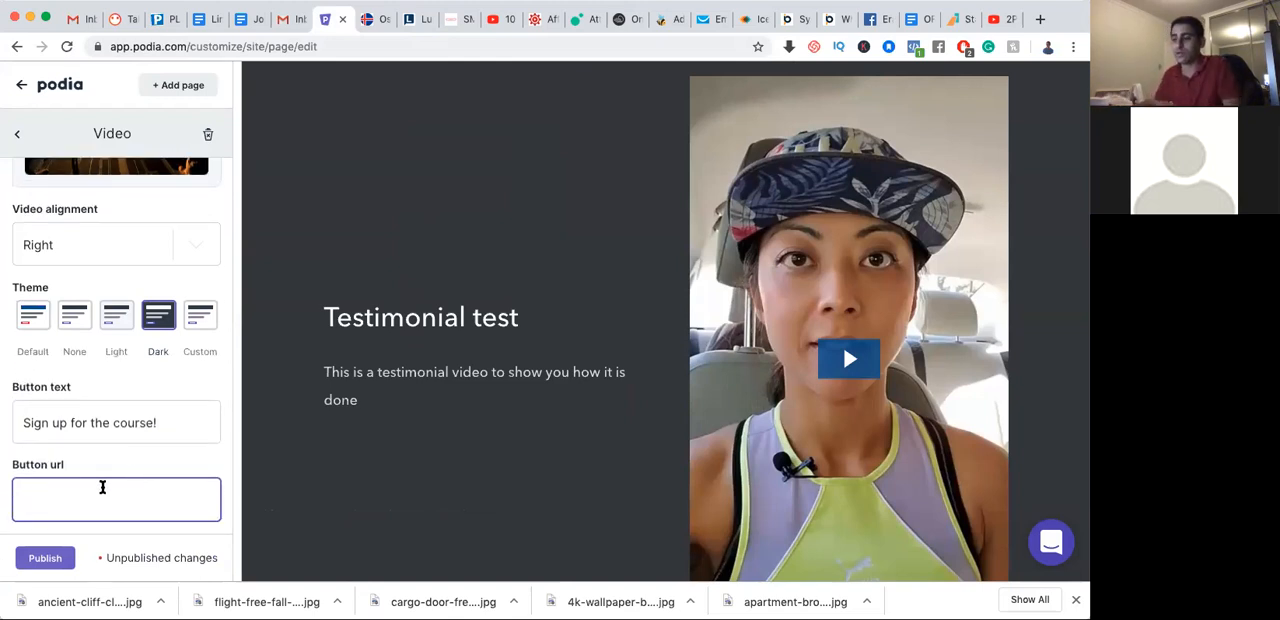
Remove the testimonial video section from the storefront page and confirm its deletion
scroll(640, 486, down, 3)
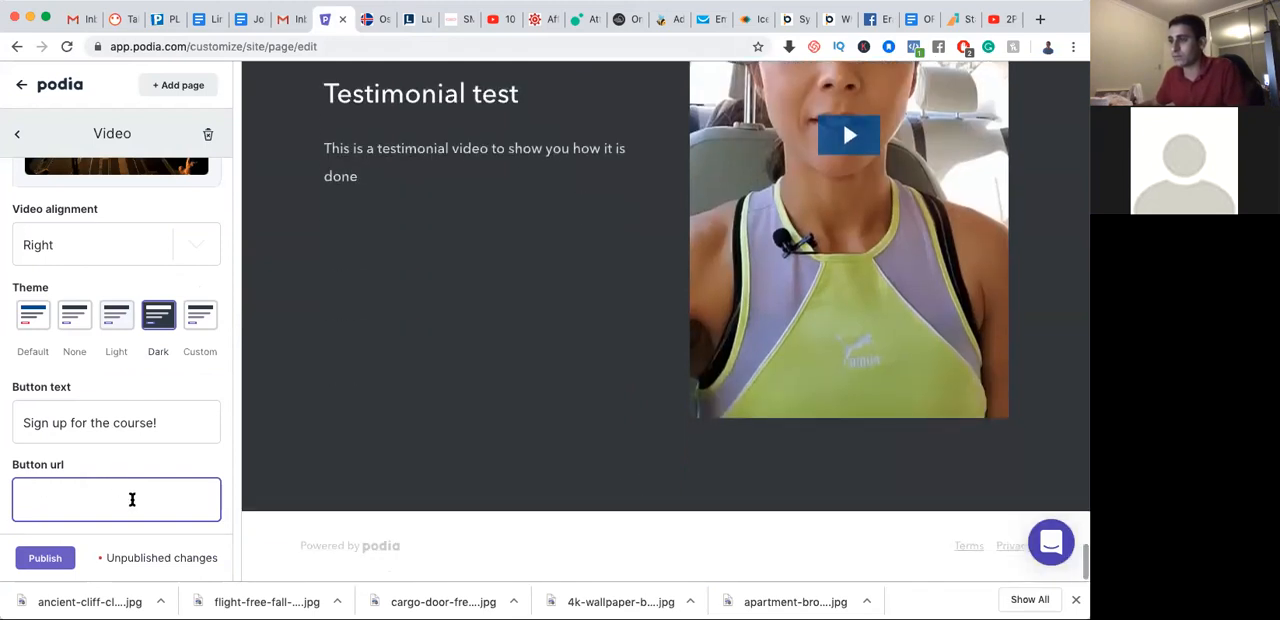
scroll(129, 481, up, 3)
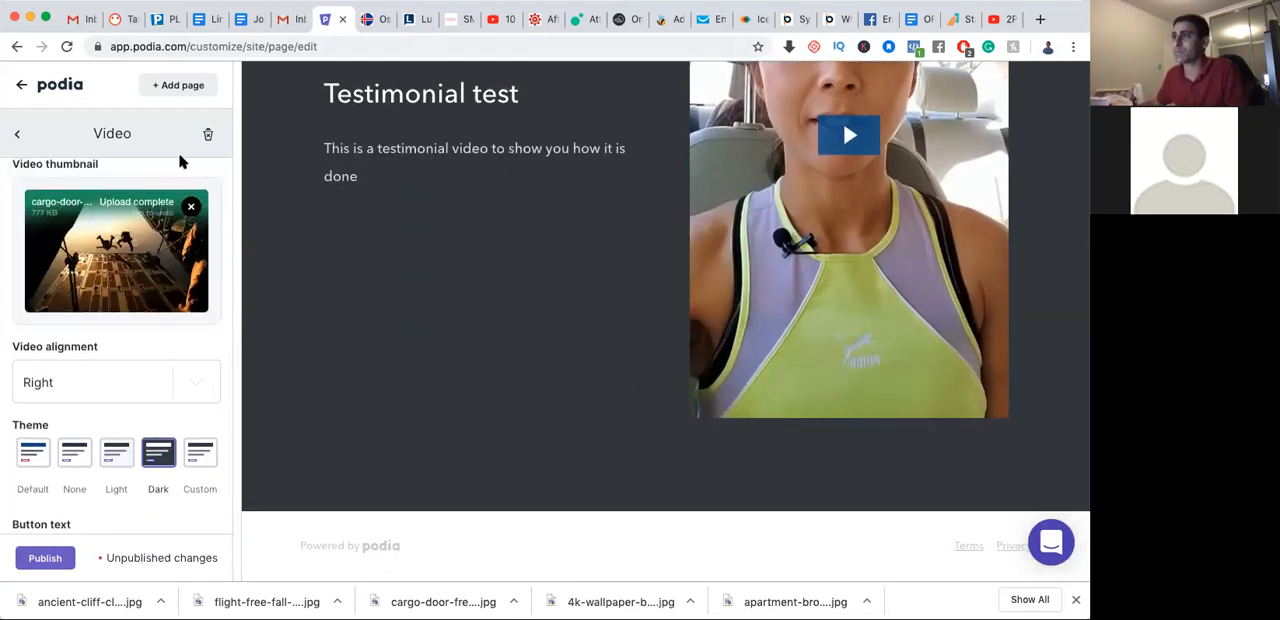
click(207, 136)
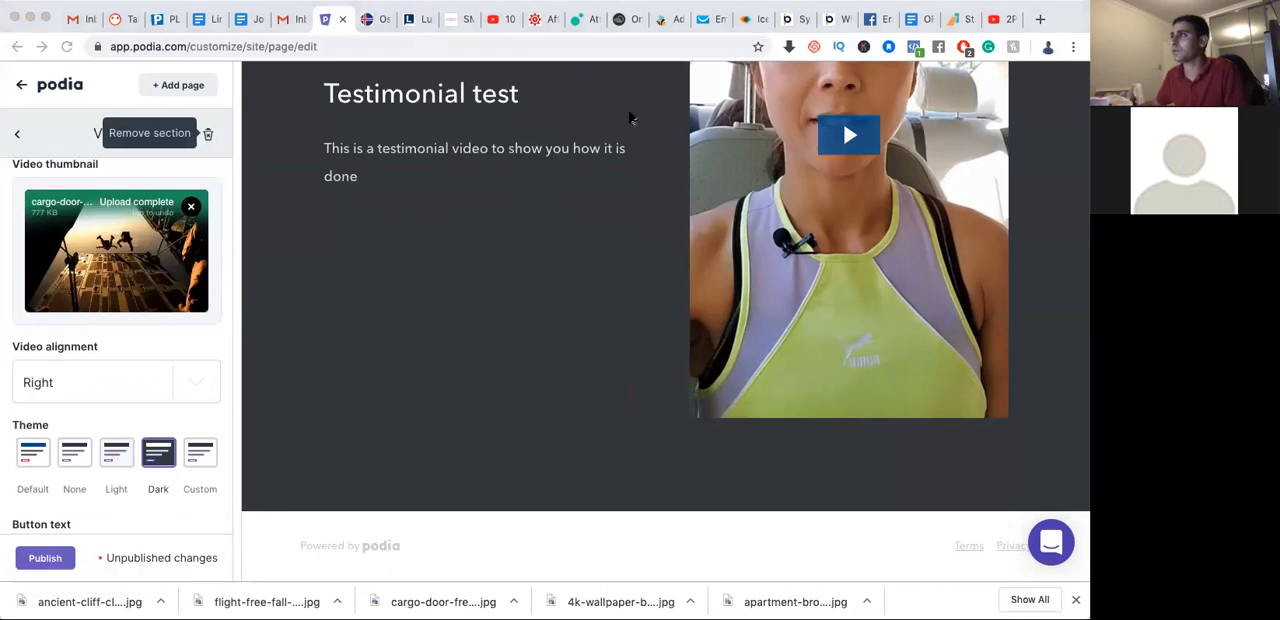
key(Return)
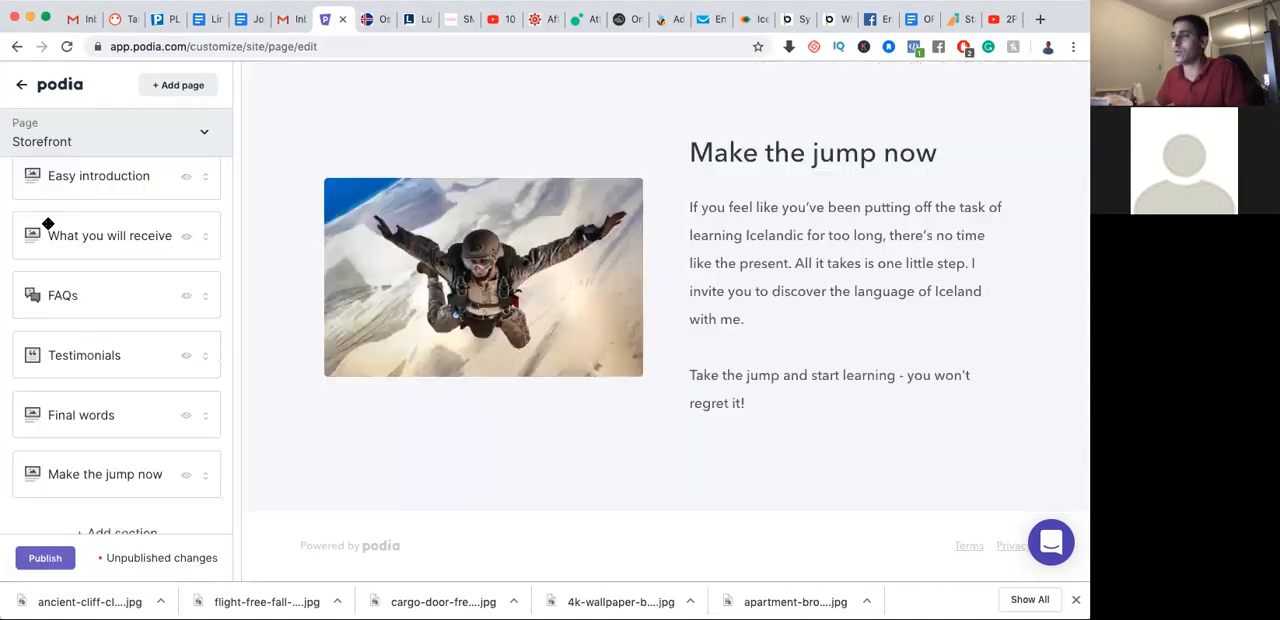
Try clearing the heading of the "What you will receive" image section and restore its wording
click(121, 249)
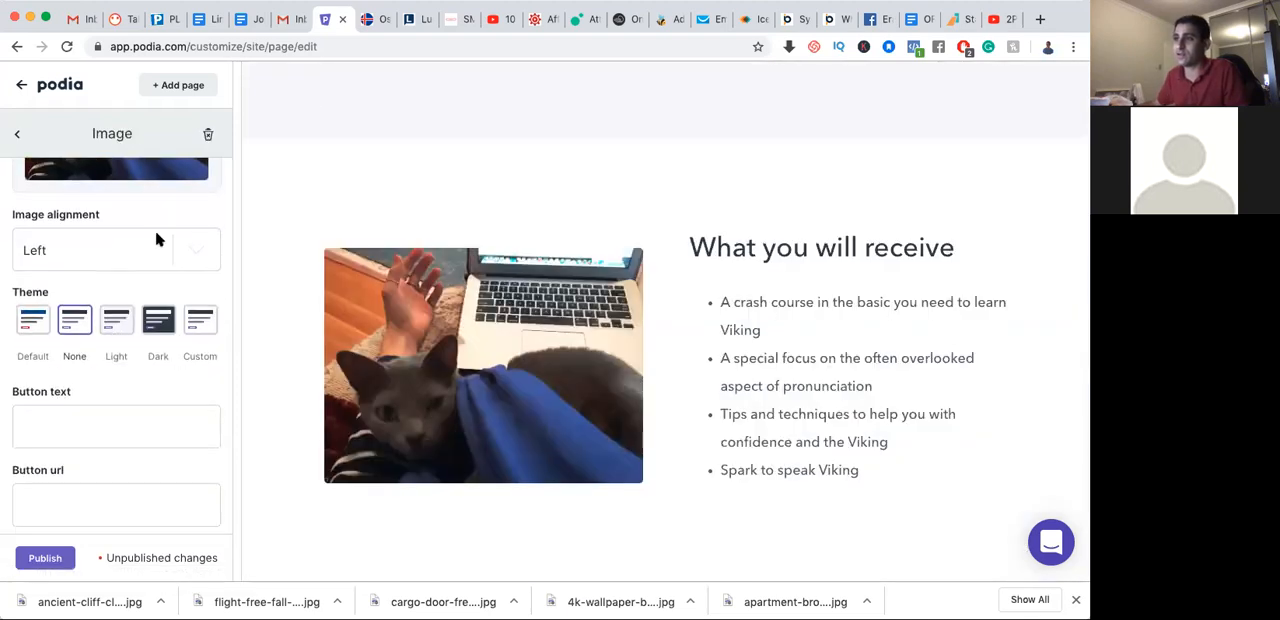
scroll(114, 409, down, 1)
scroll(103, 472, up, 10)
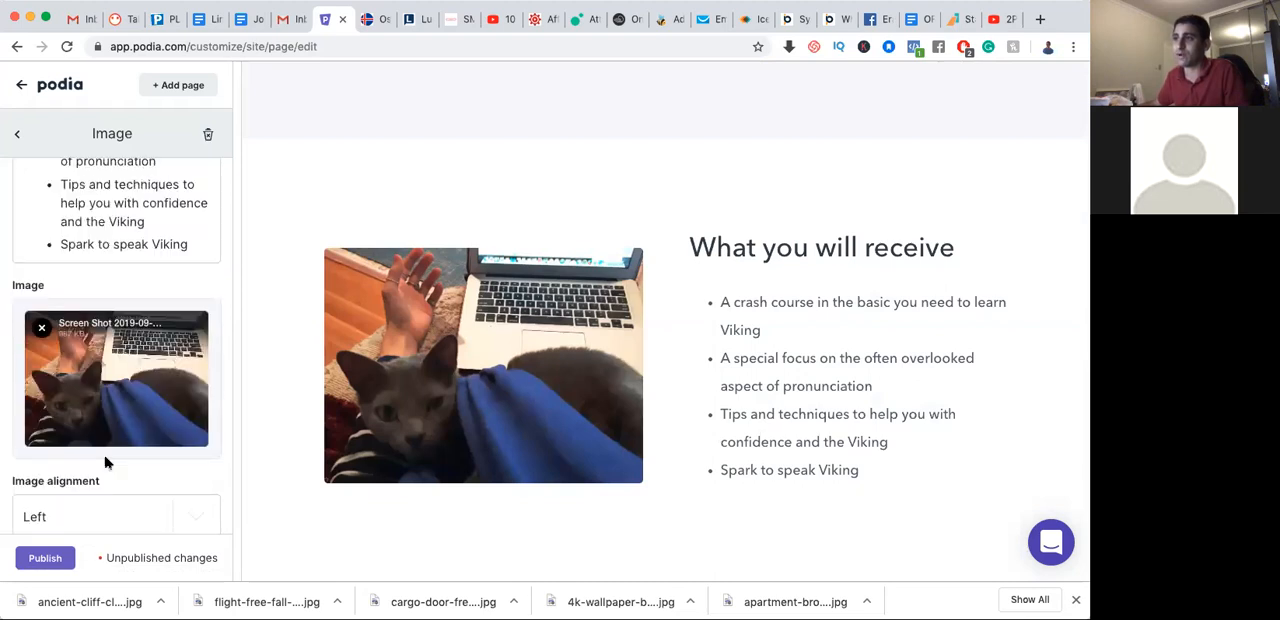
click(175, 213)
key(super+a)
key(super+c)
key(BackSpace)
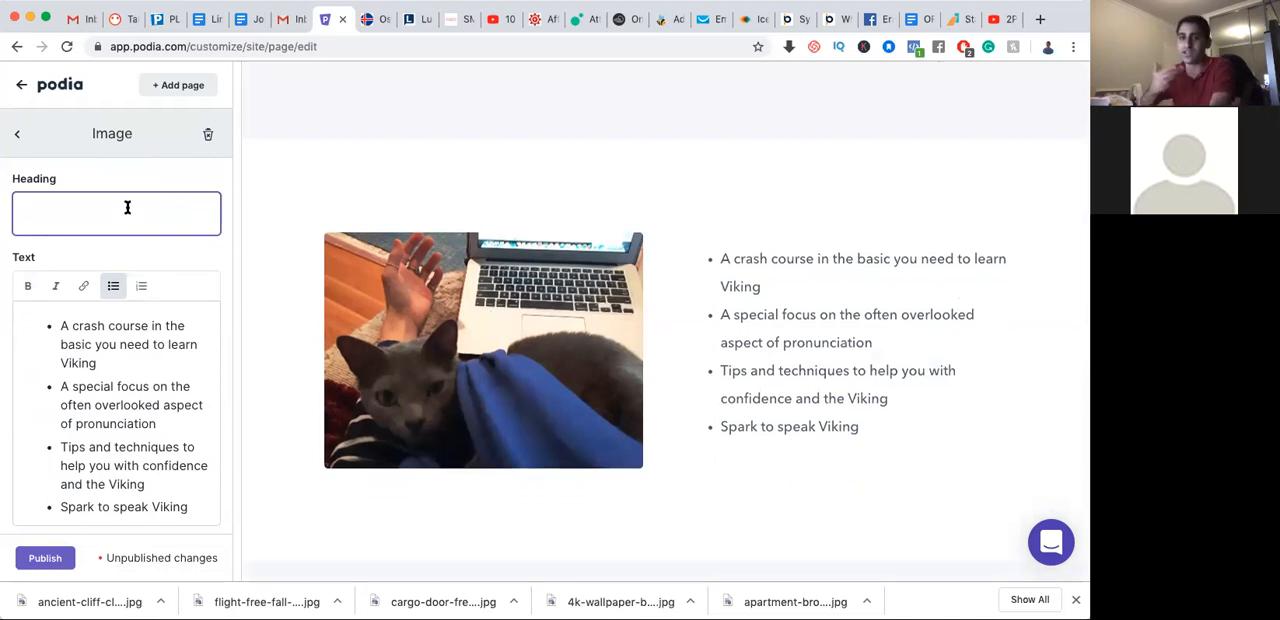
key(super+v)
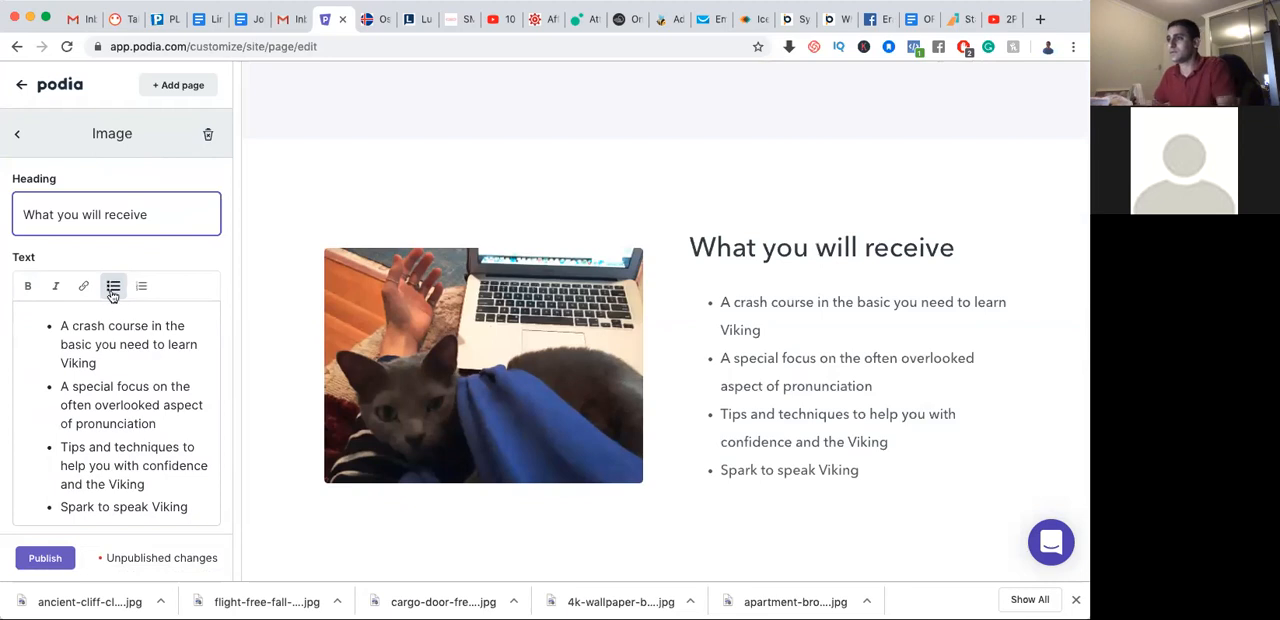
Publish the storefront changes and leave the page editor for the main dashboard
scroll(110, 300, down, 5)
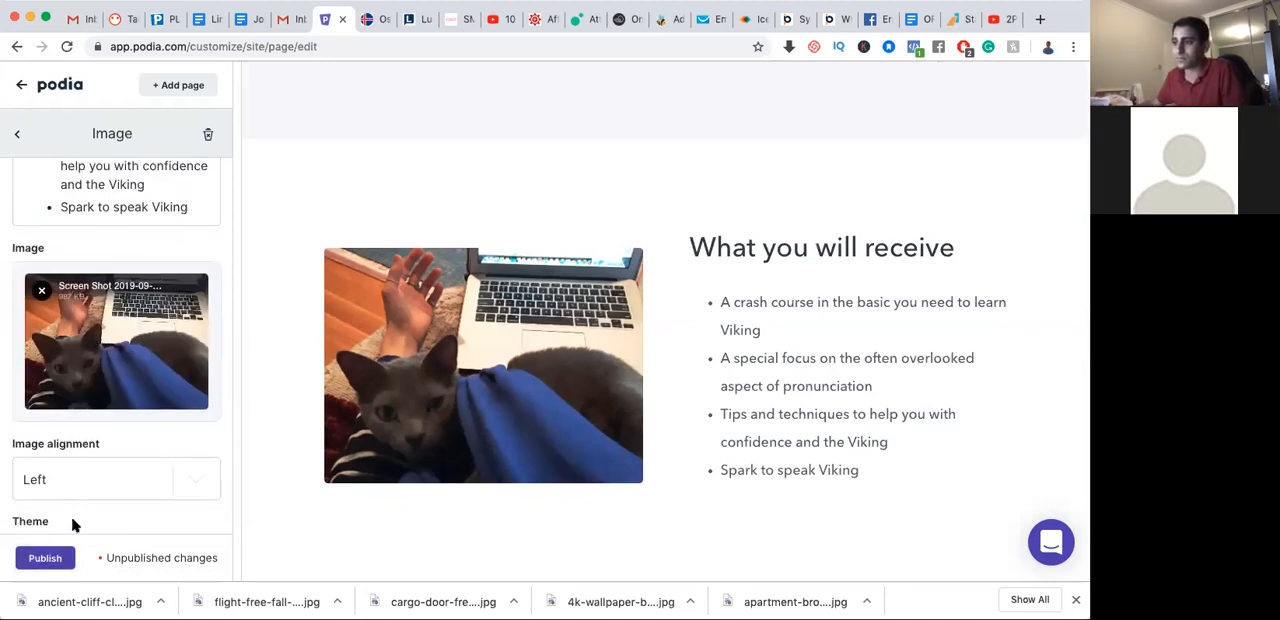
click(57, 563)
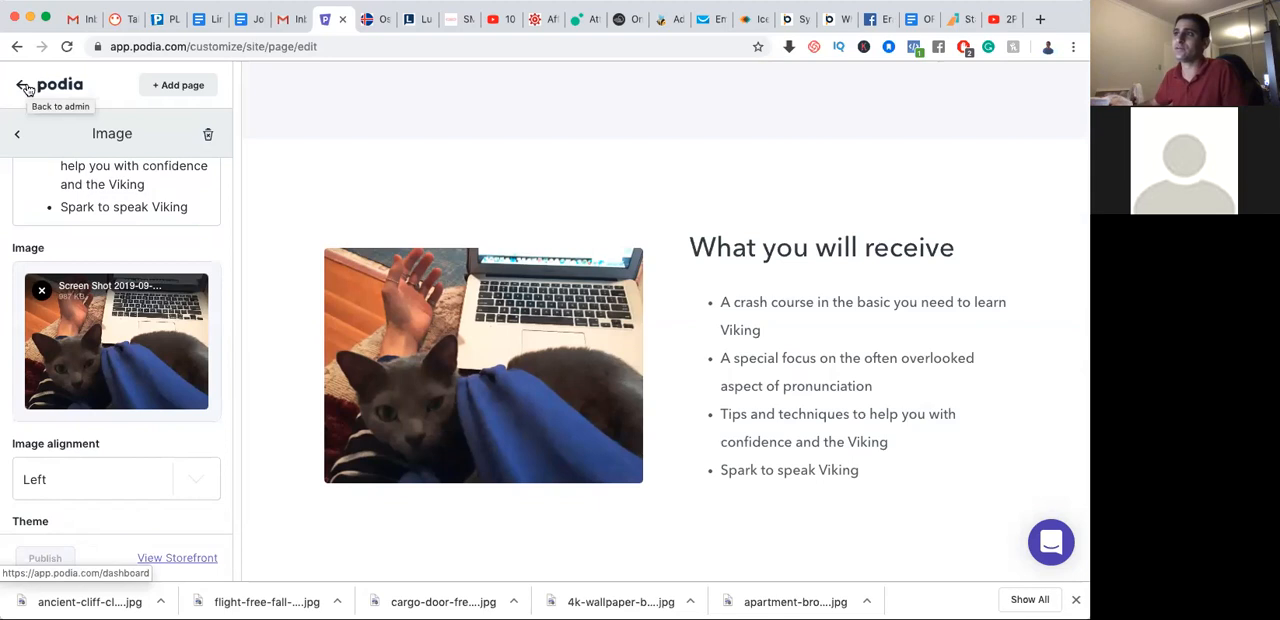
click(18, 137)
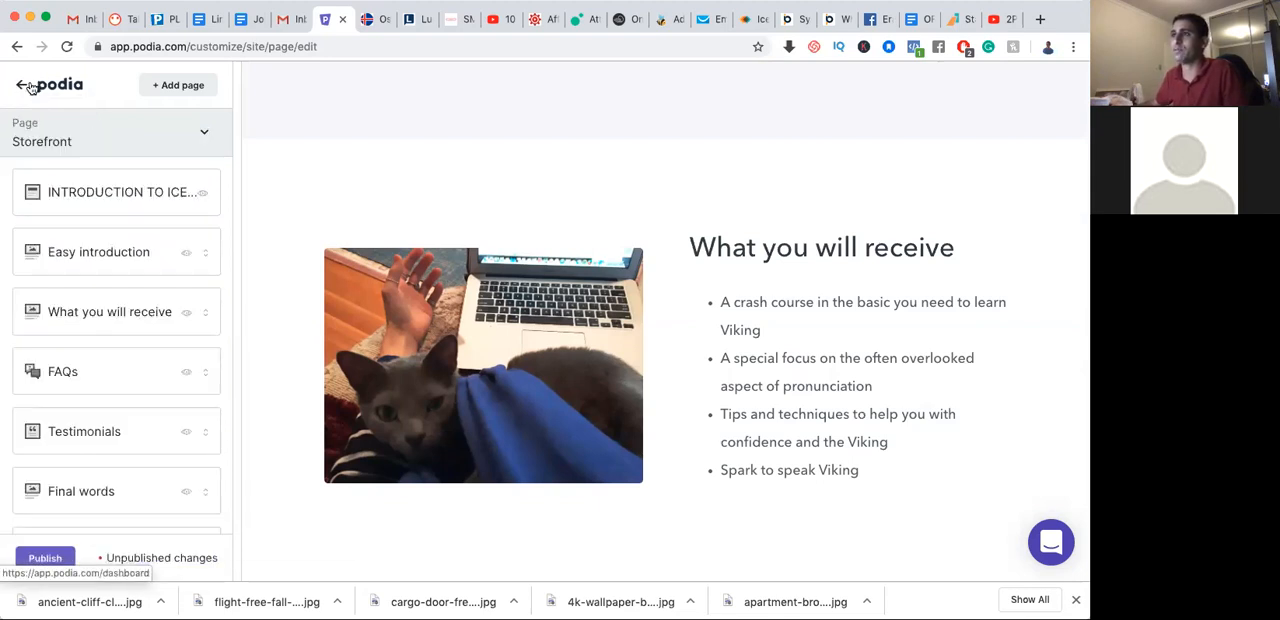
click(28, 87)
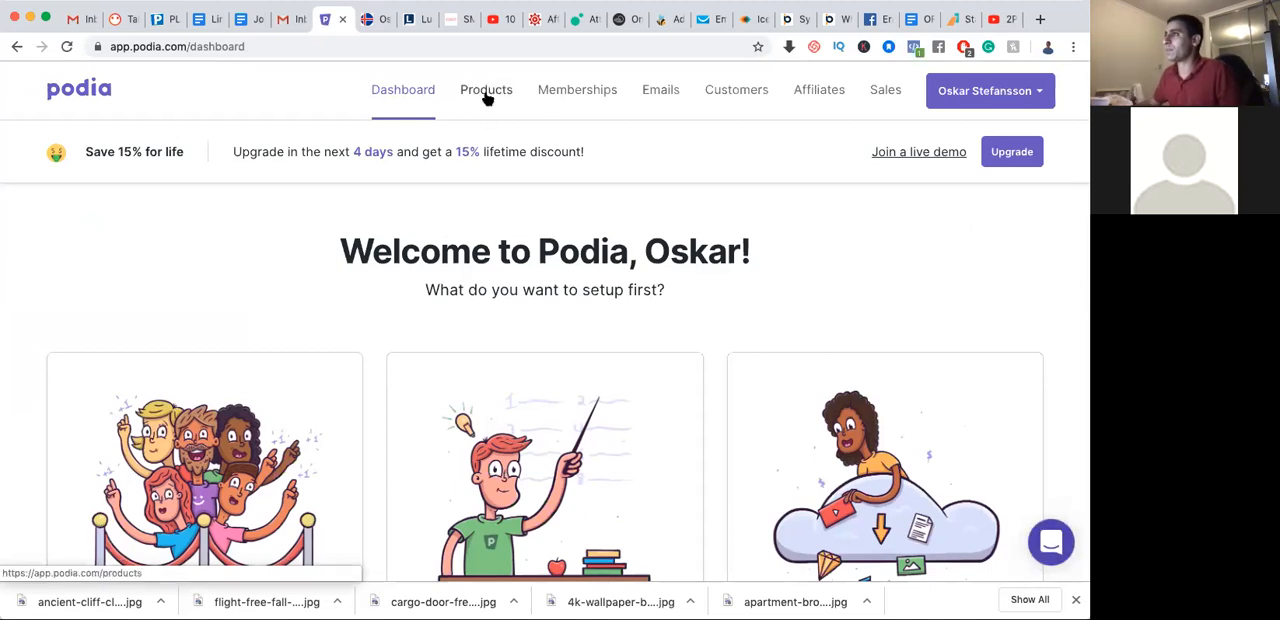
Review the dashboard's product setup options and read the help article on the difference between Online Courses, Memberships and Digital Downloads
scroll(477, 258, down, 4)
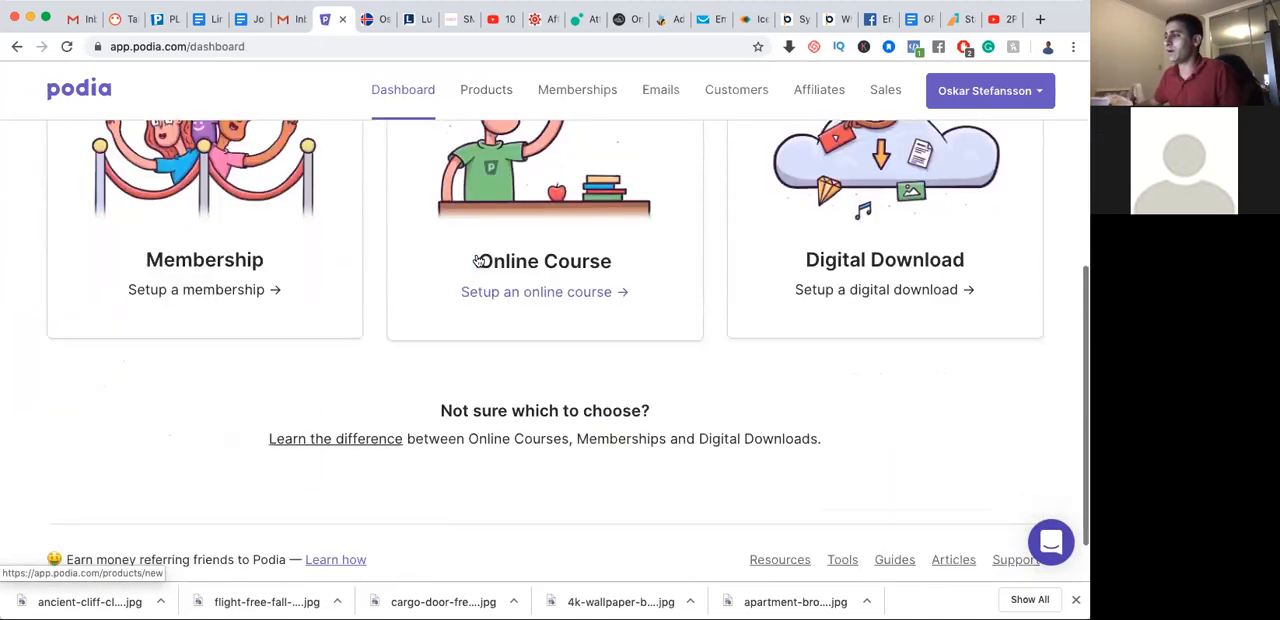
scroll(478, 259, up, 1)
scroll(480, 258, down, 3)
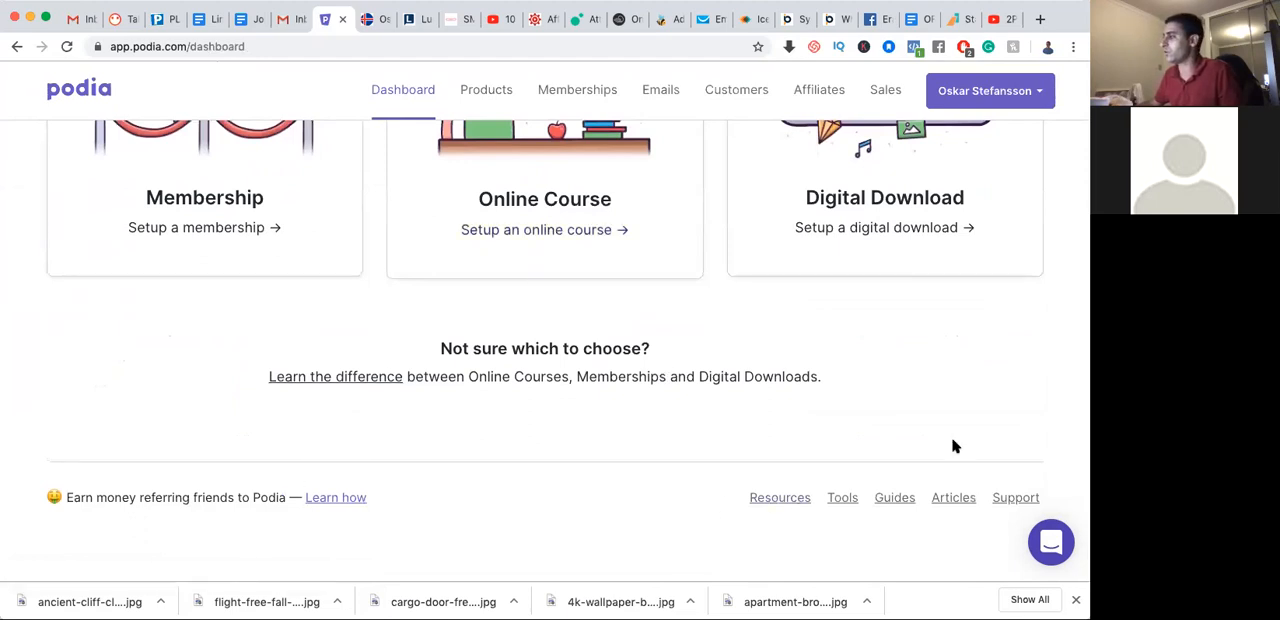
scroll(895, 390, up, 5)
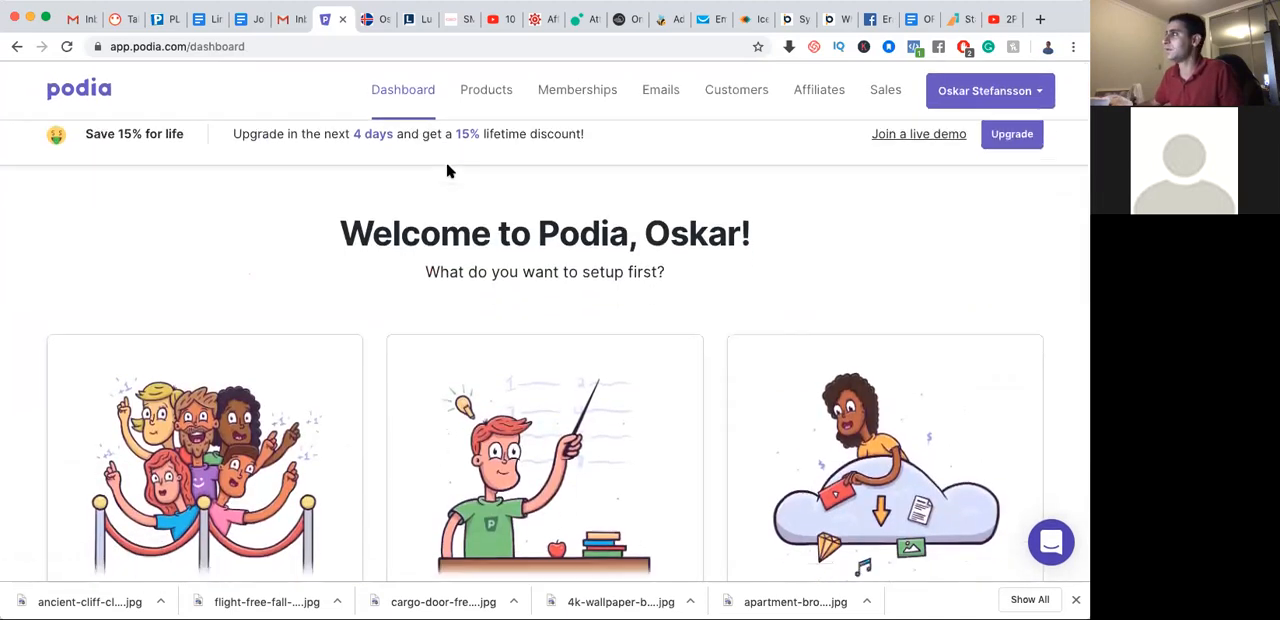
scroll(447, 172, down, 5)
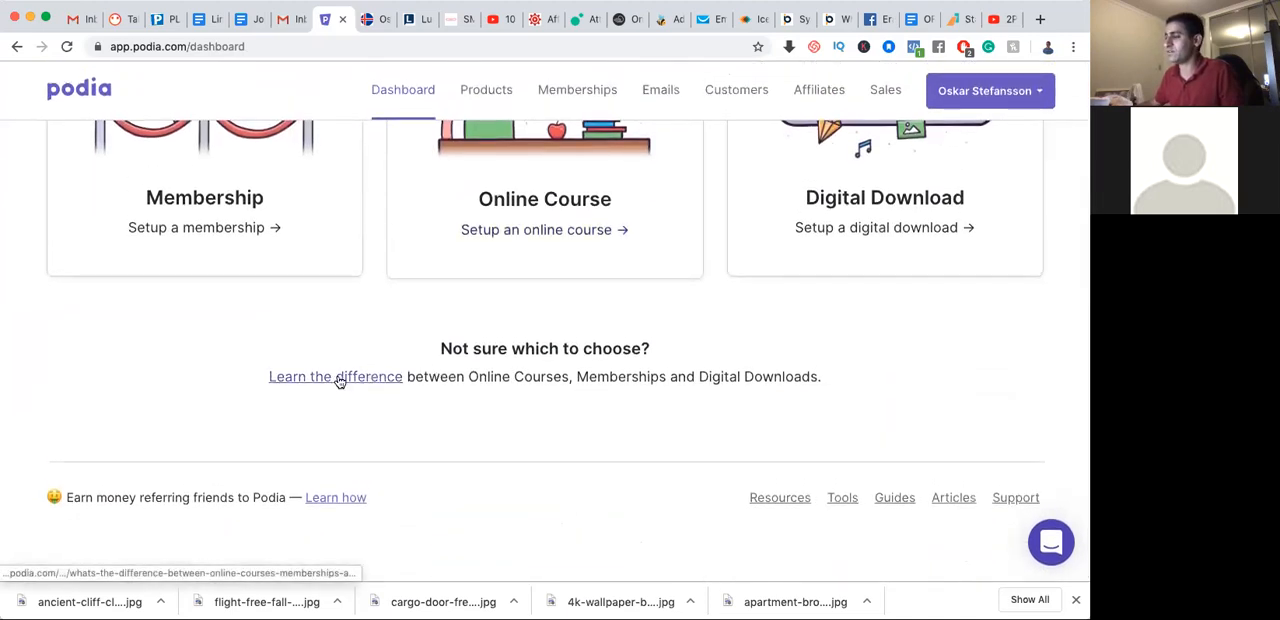
scroll(243, 306, up, 2)
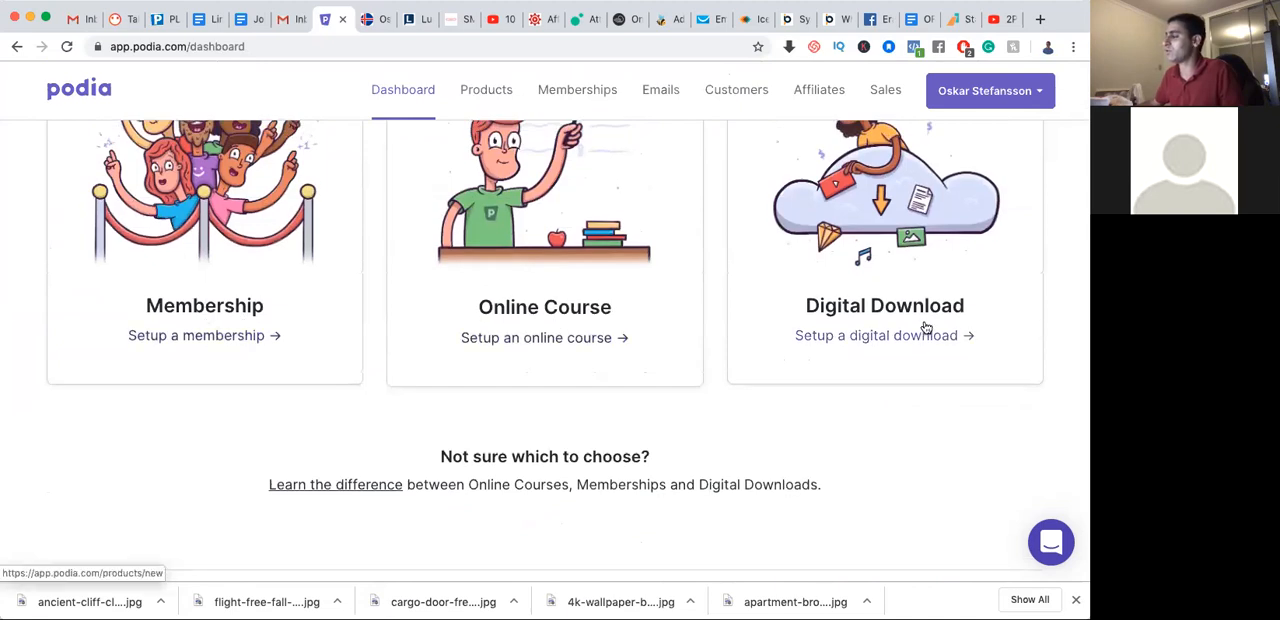
click(324, 485)
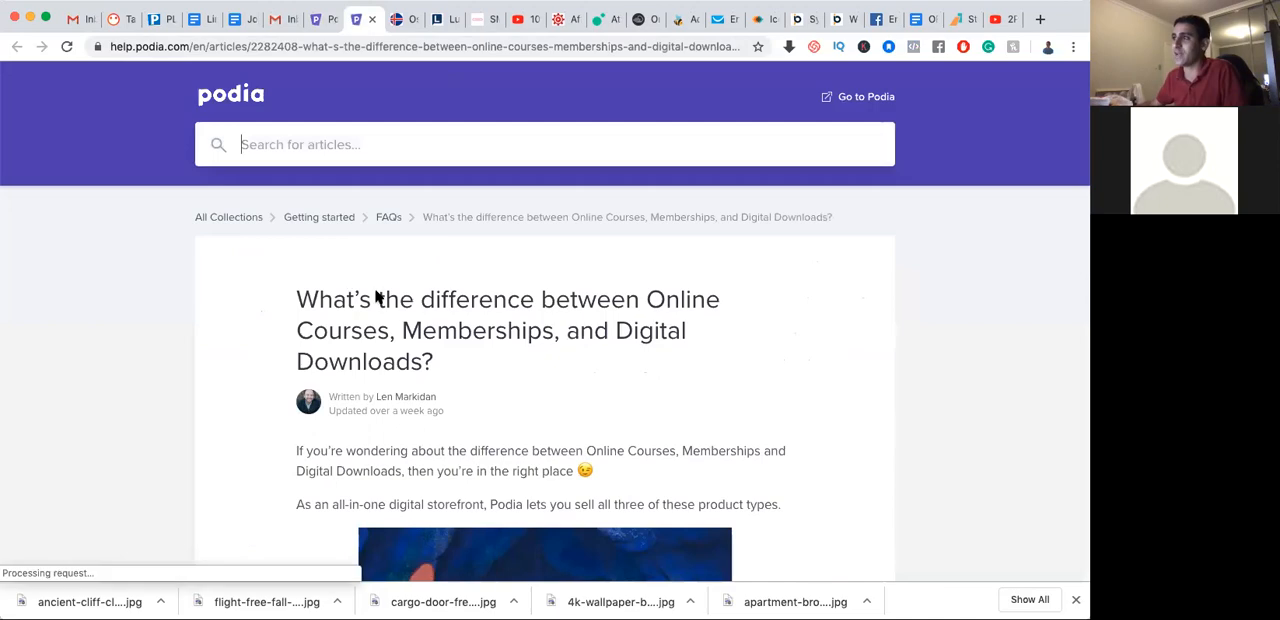
scroll(376, 295, down, 3)
scroll(376, 294, down, 8)
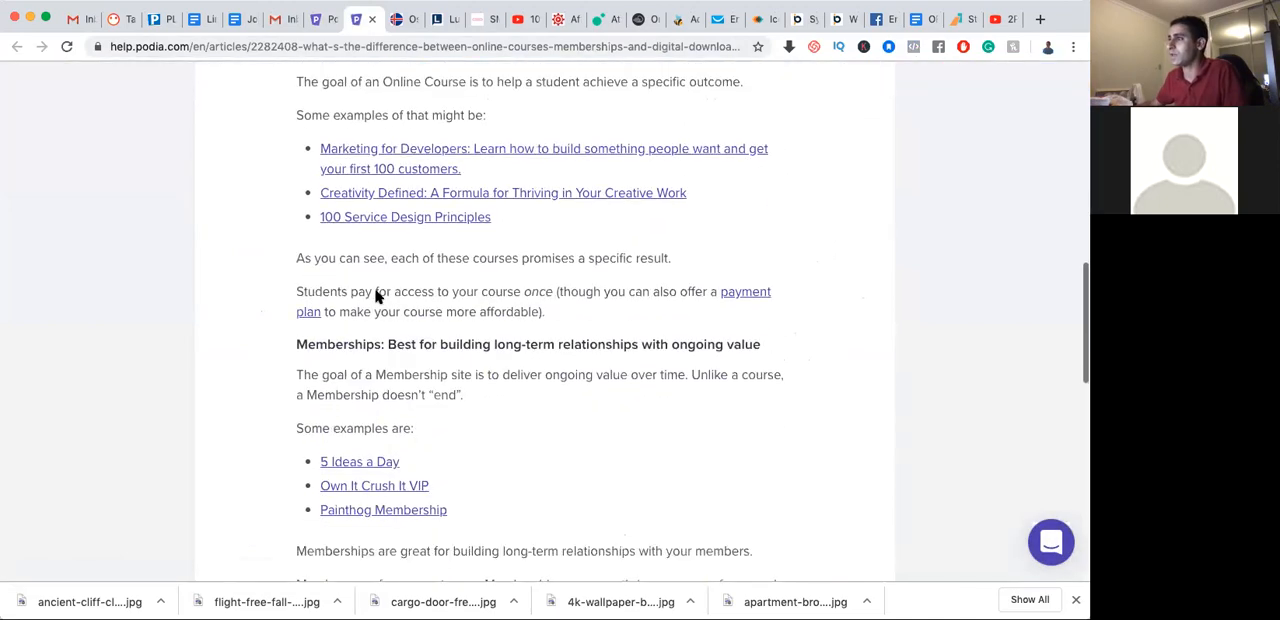
scroll(376, 295, down, 10)
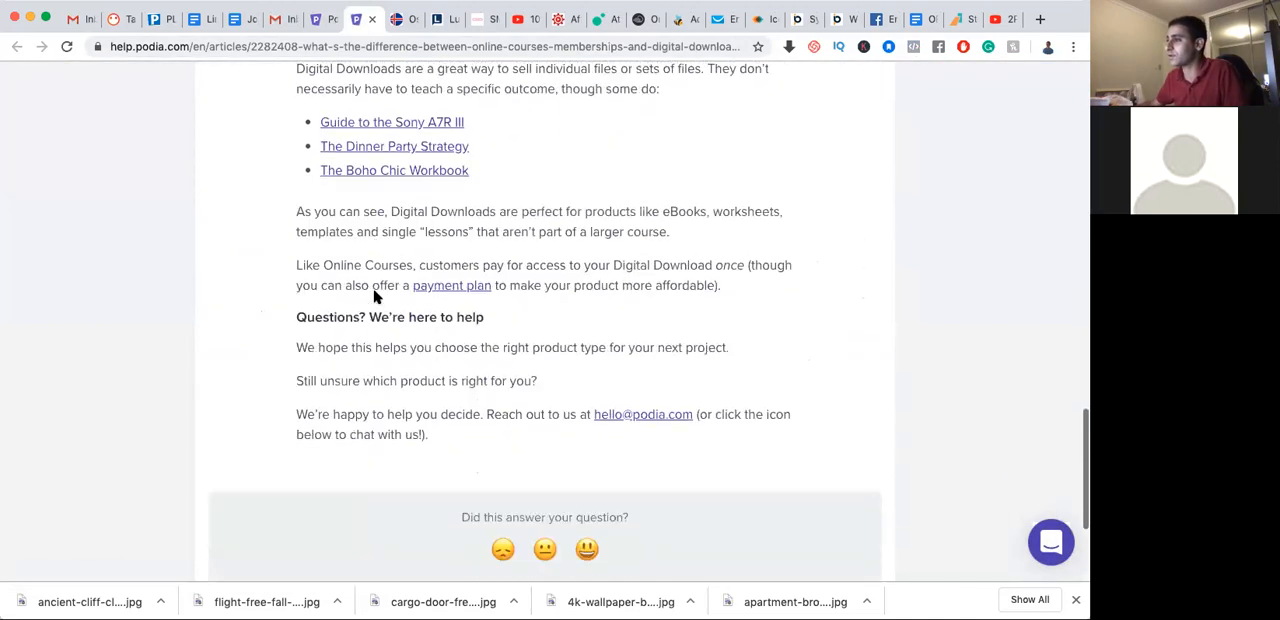
scroll(375, 295, up, 20)
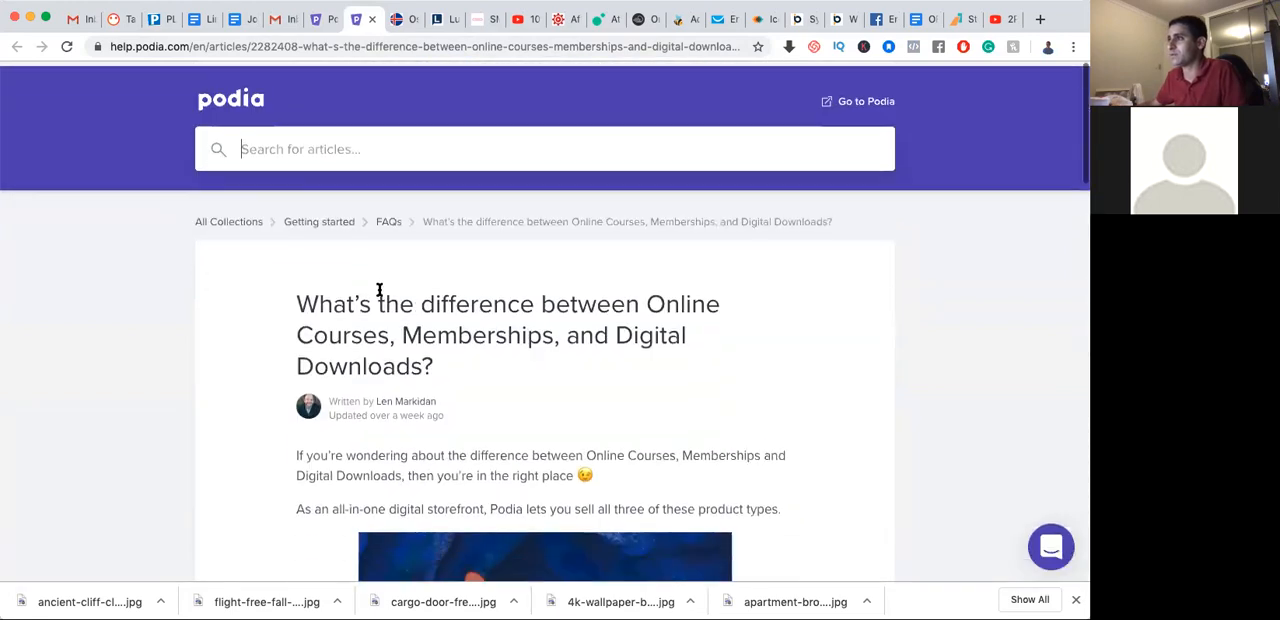
Return to the dashboard and create a new digital download product named "Testing PDF Viking"
click(320, 20)
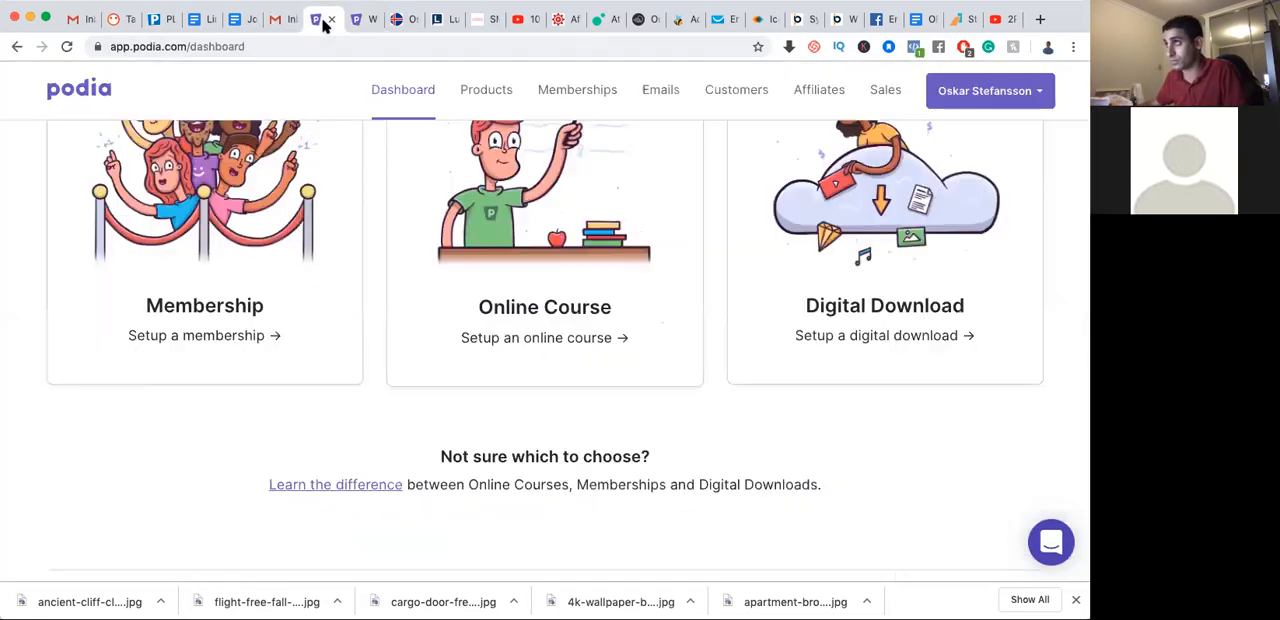
scroll(346, 267, up, 3)
scroll(350, 270, up, 1)
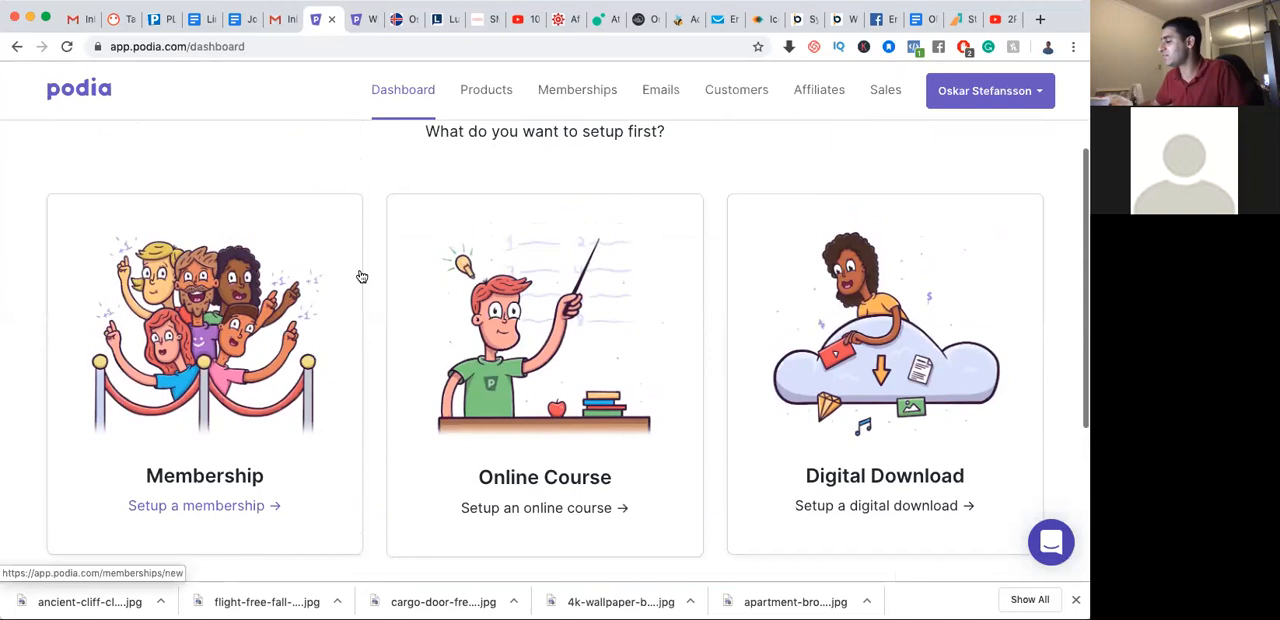
click(893, 480)
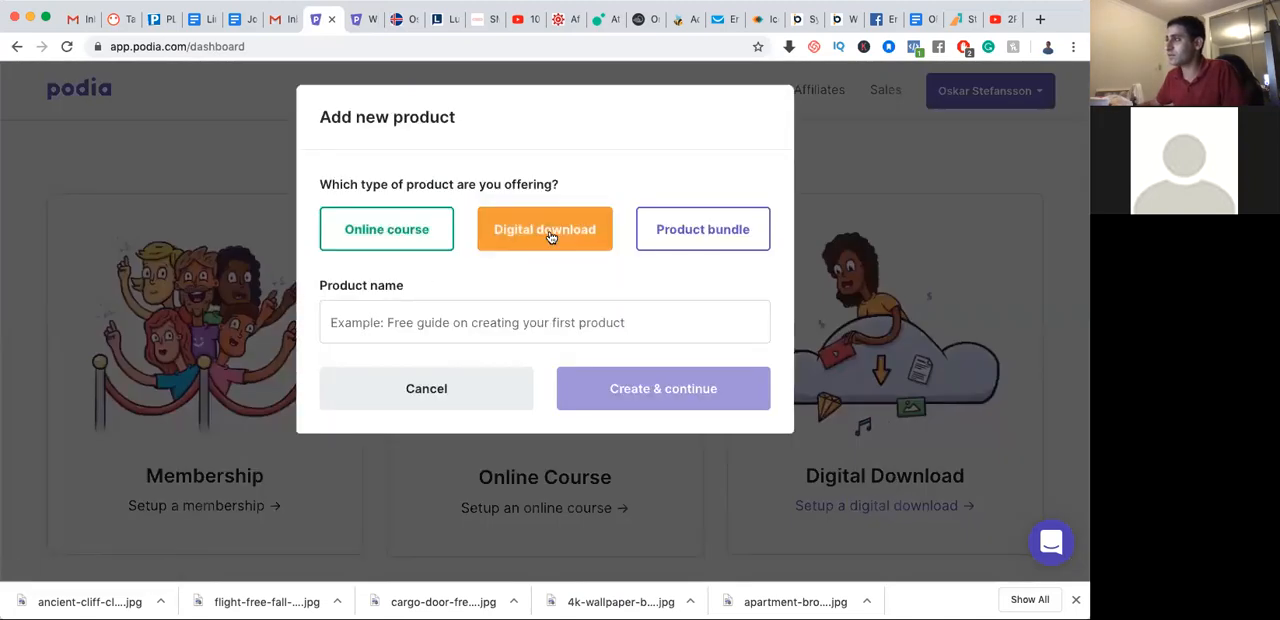
click(495, 318)
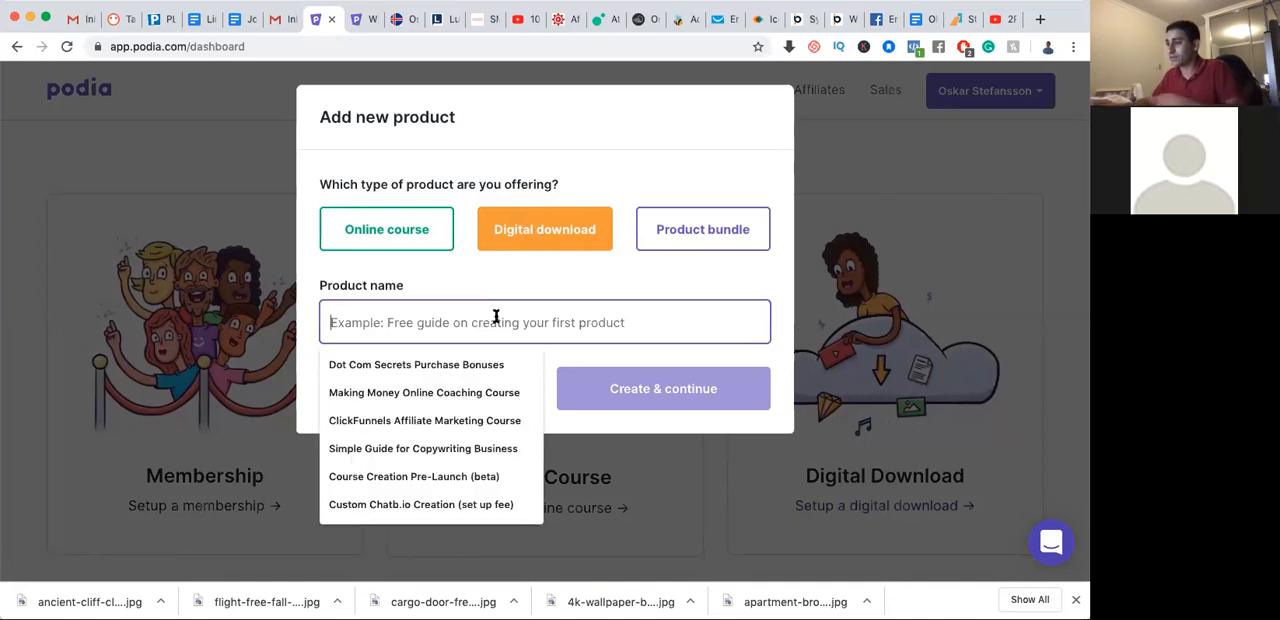
text(Testing PDF)
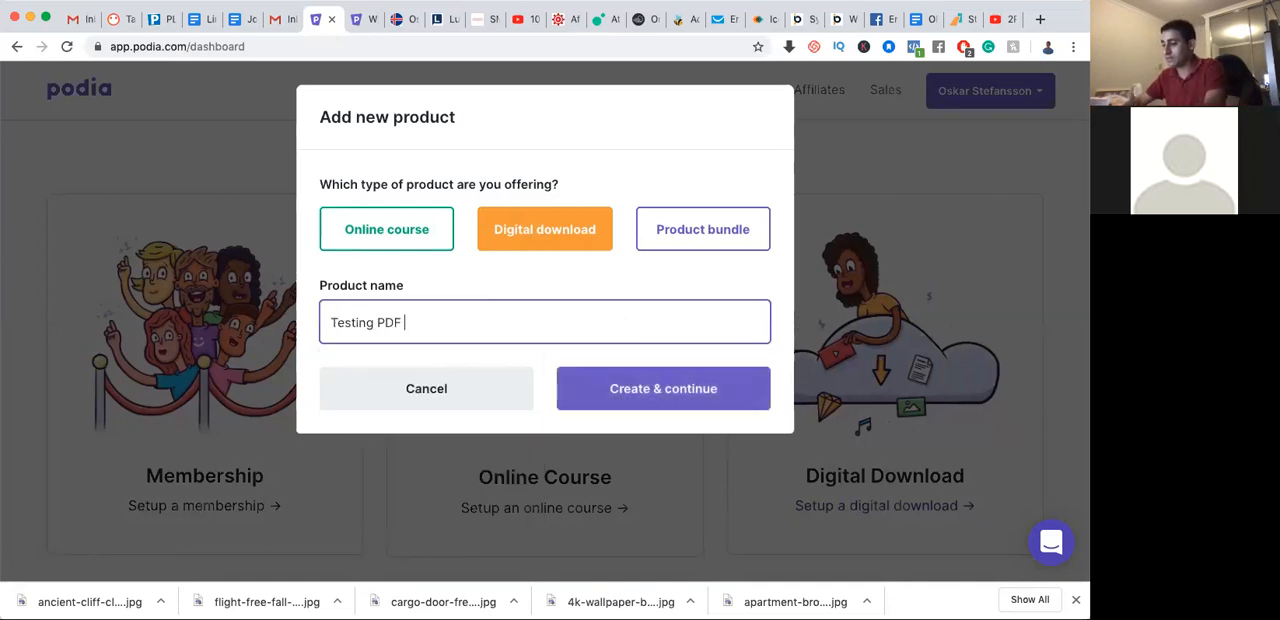
text( Viking)
click(663, 405)
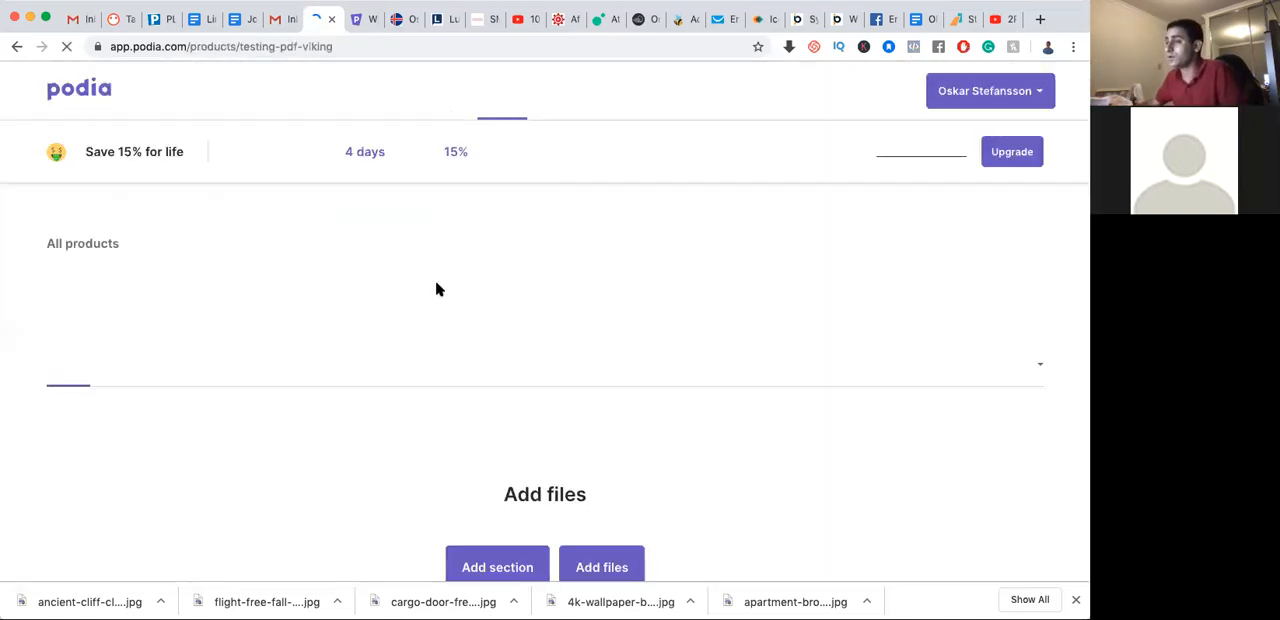
scroll(648, 432, down, 2)
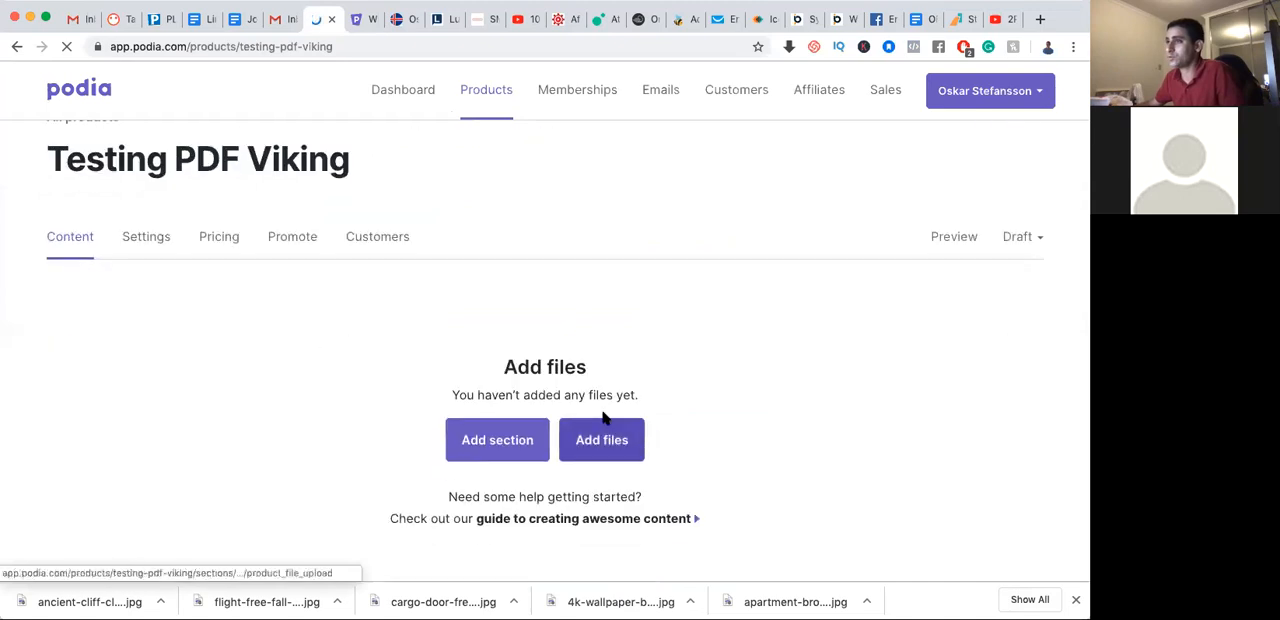
scroll(648, 368, down, 1)
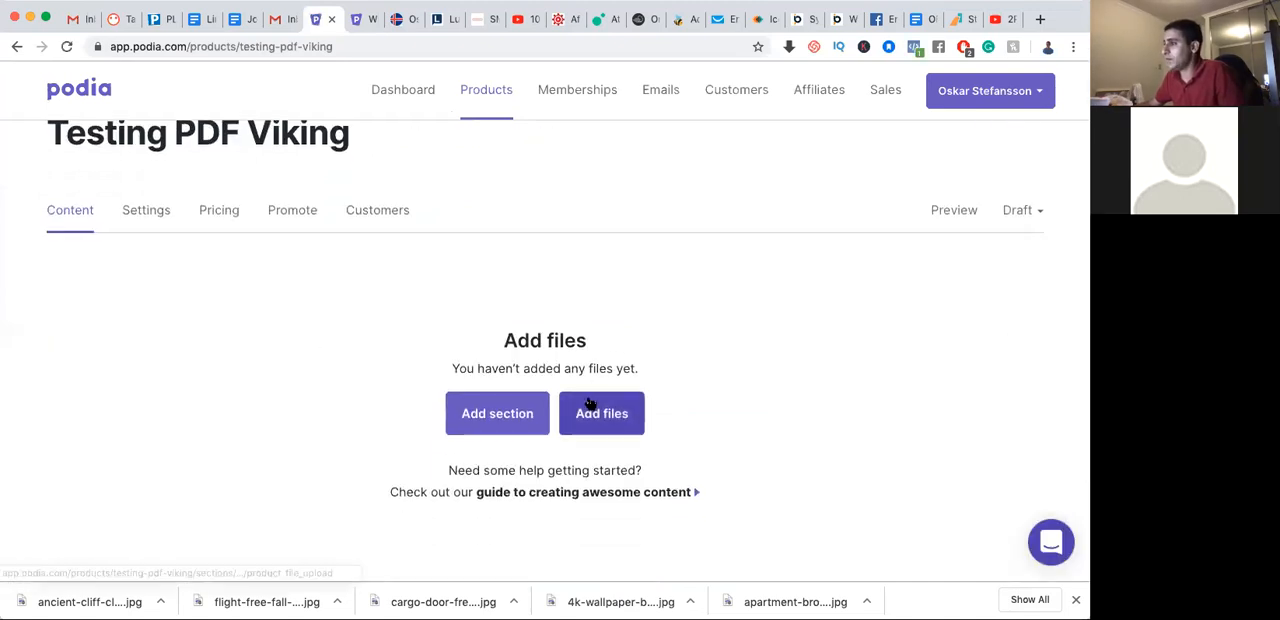
Add a content section titled "testing" to the product
click(507, 417)
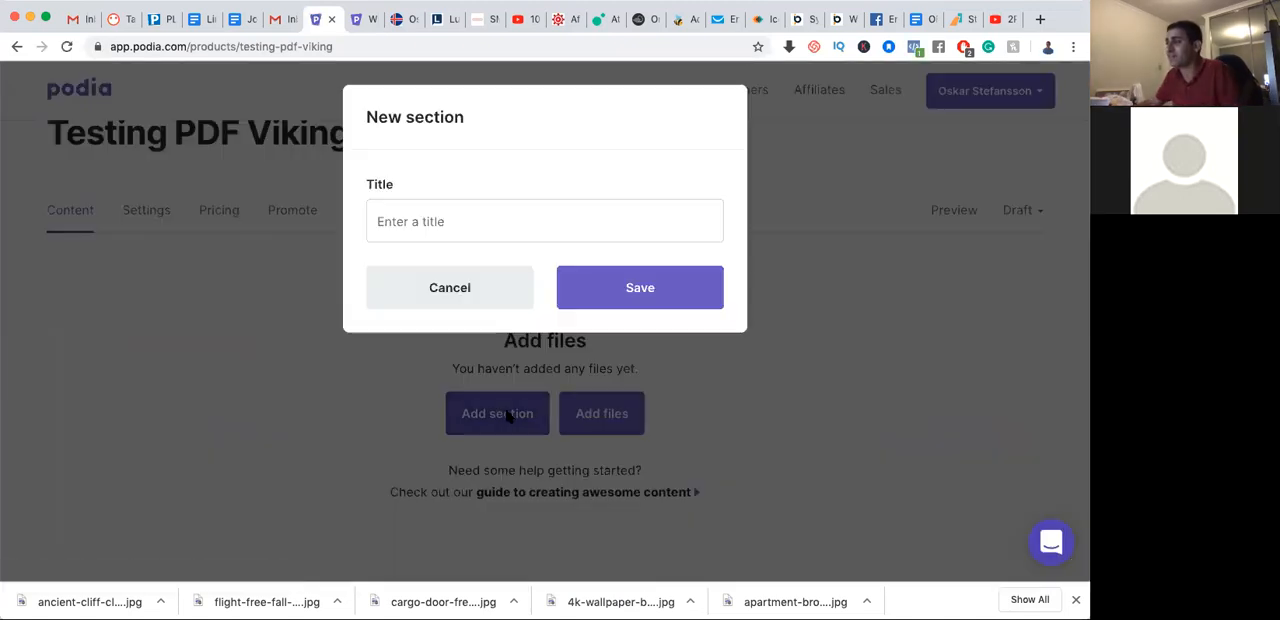
click(476, 216)
text(testing)
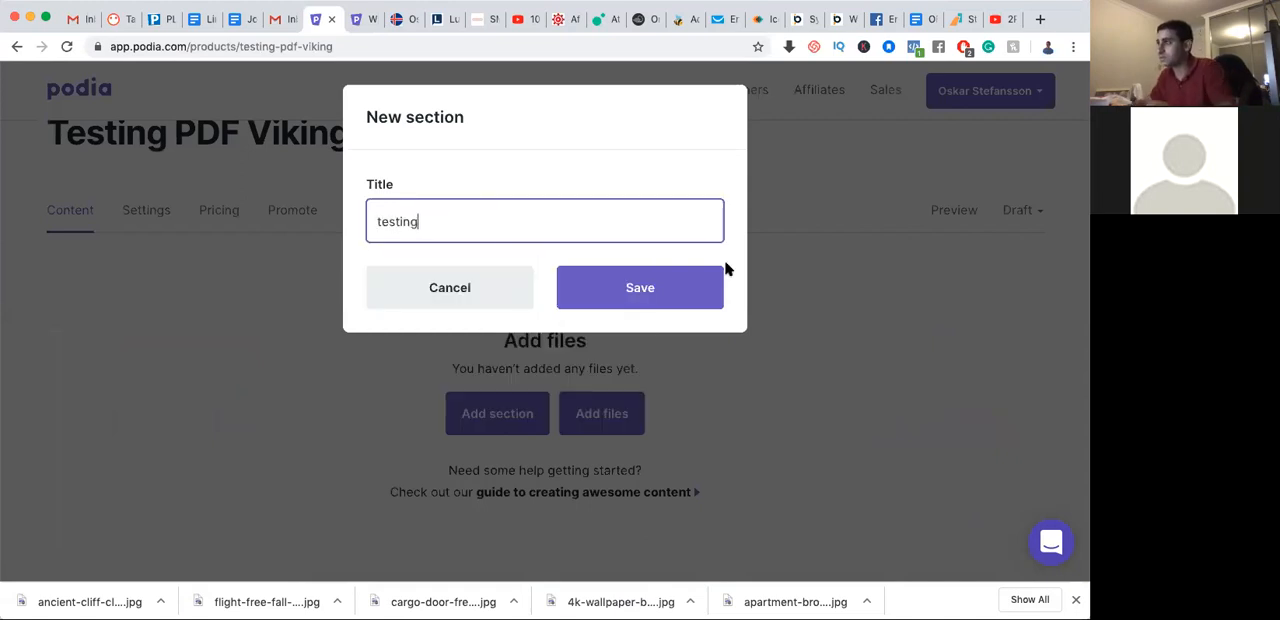
click(677, 289)
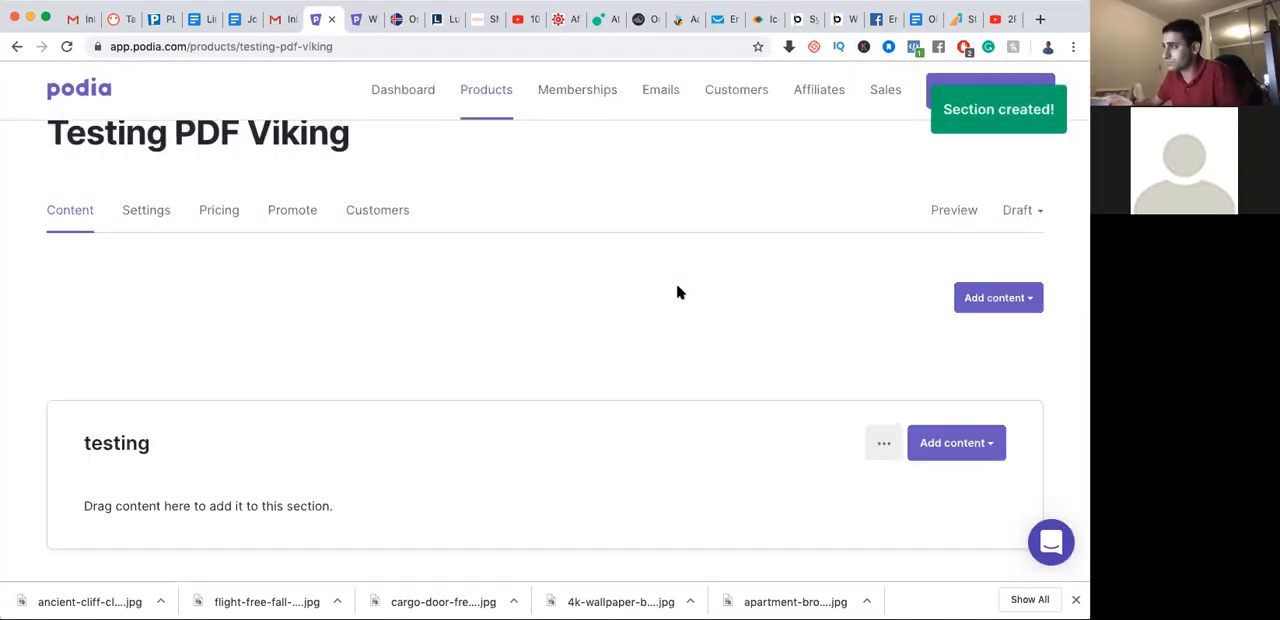
Upload the file "Frank Kern Convert+2.0+-new.pdf" to the testing section
scroll(662, 303, down, 2)
scroll(662, 303, down, 1)
click(988, 268)
click(926, 303)
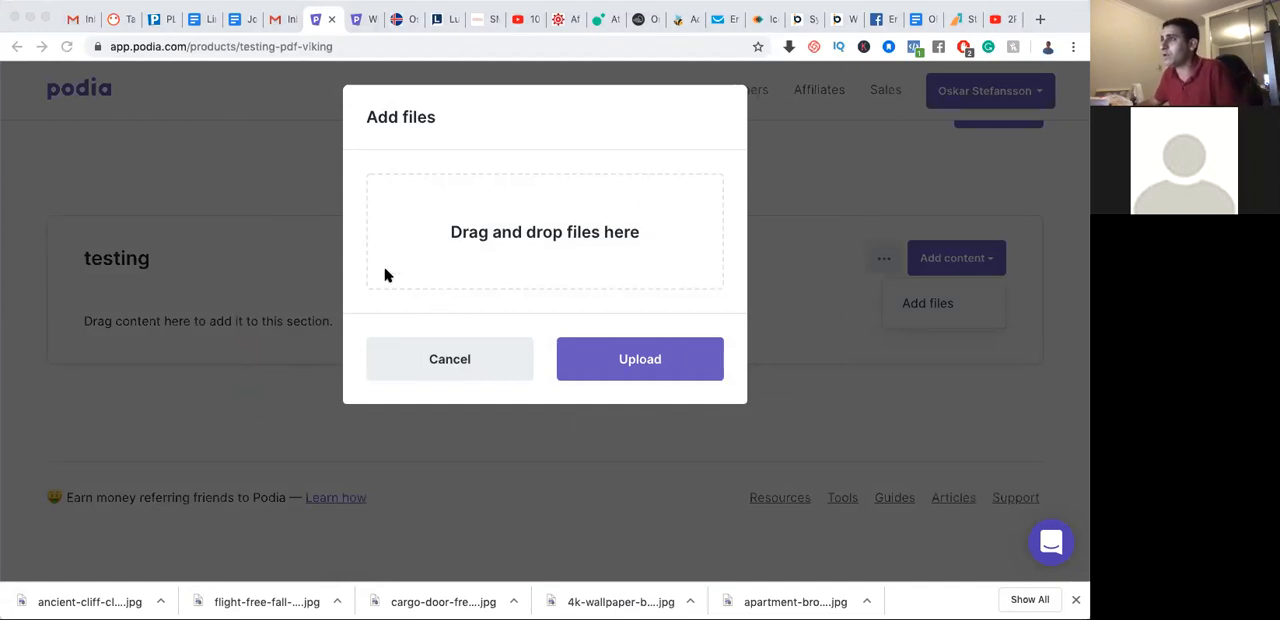
drag(281, 135, 466, 103)
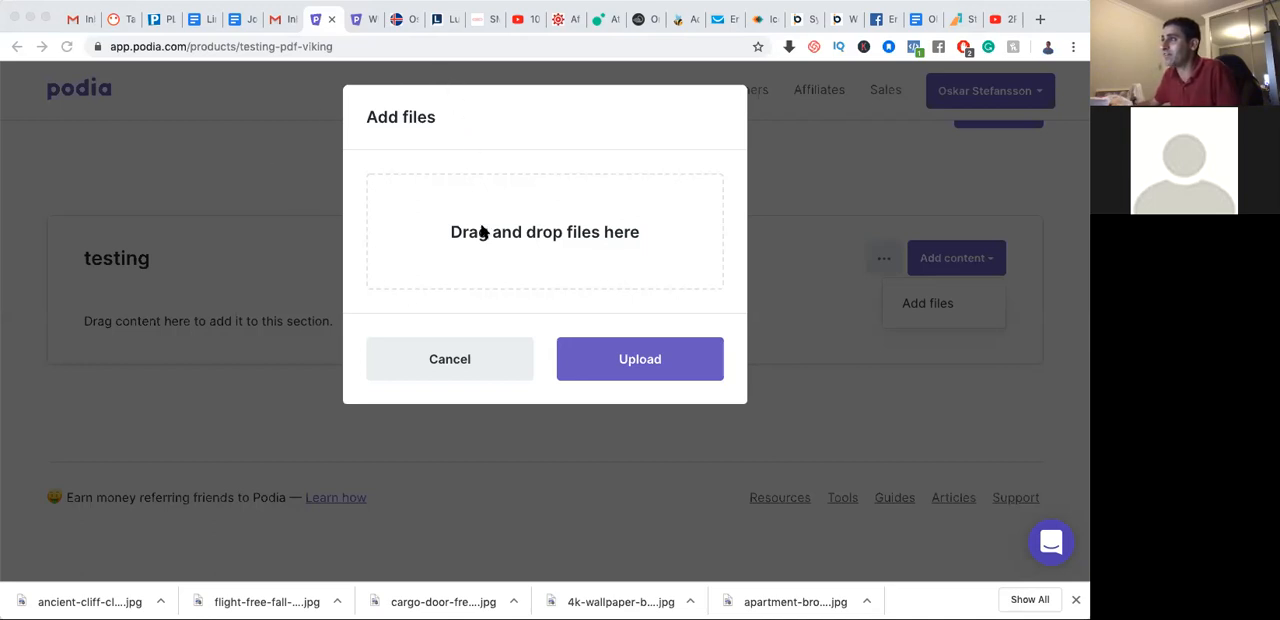
drag(482, 233, 482, 231)
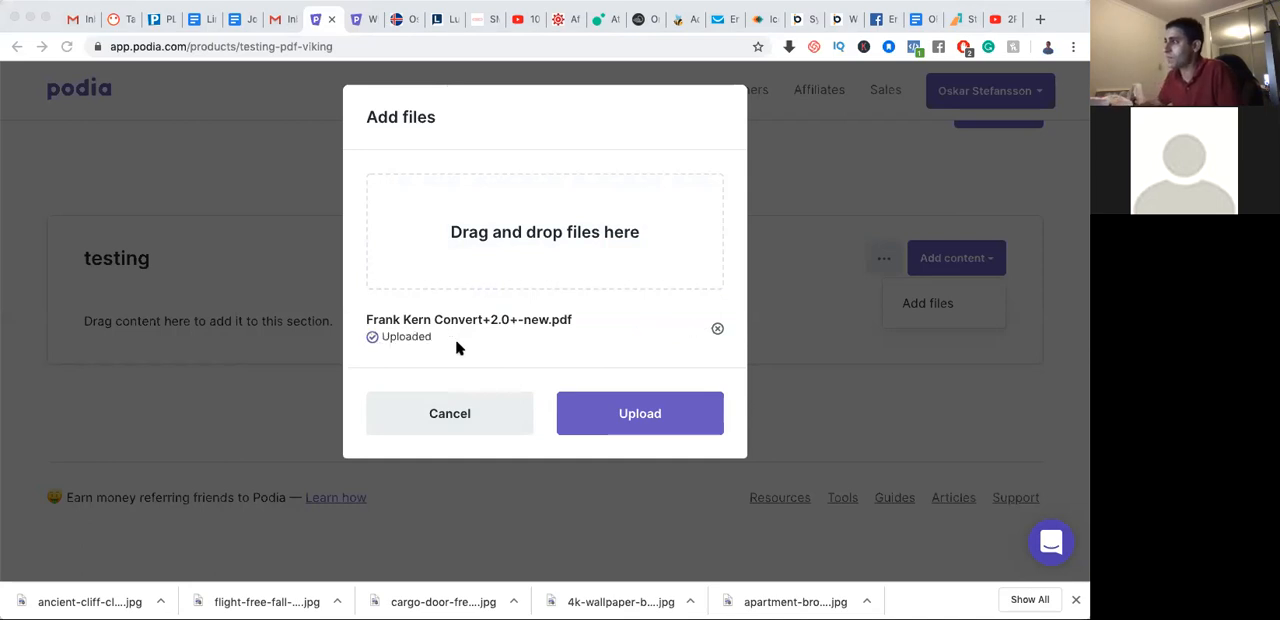
click(612, 422)
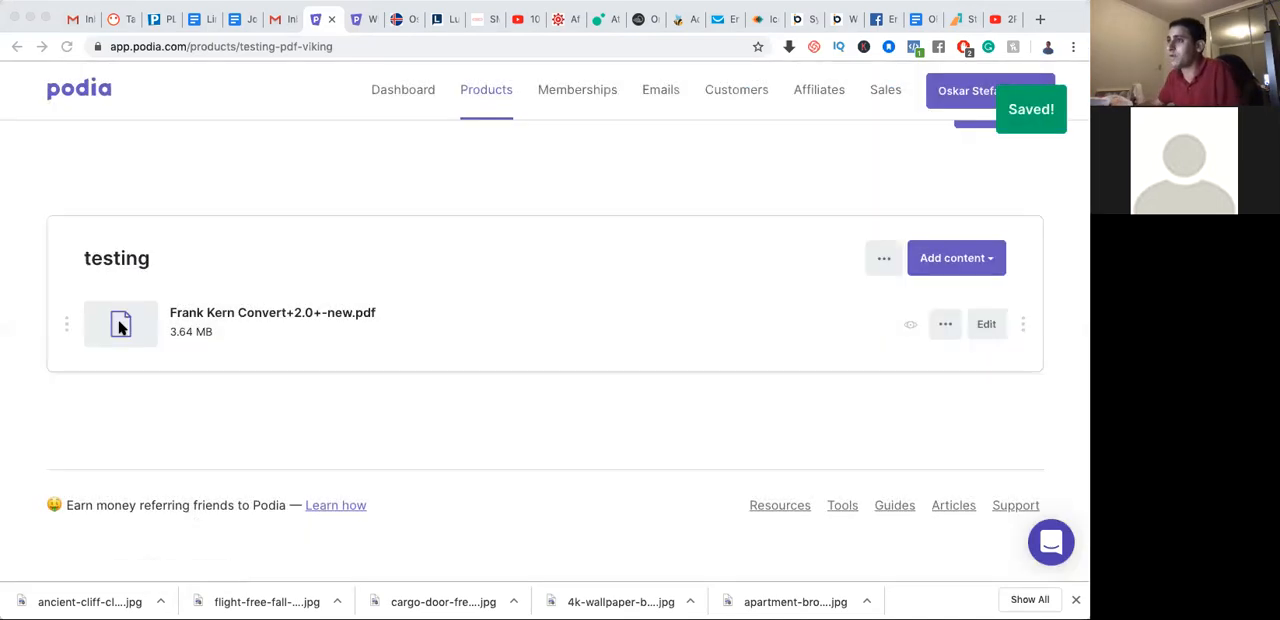
Append "sdsds" to the uploaded PDF's title, save it, and make the file previewable
click(987, 325)
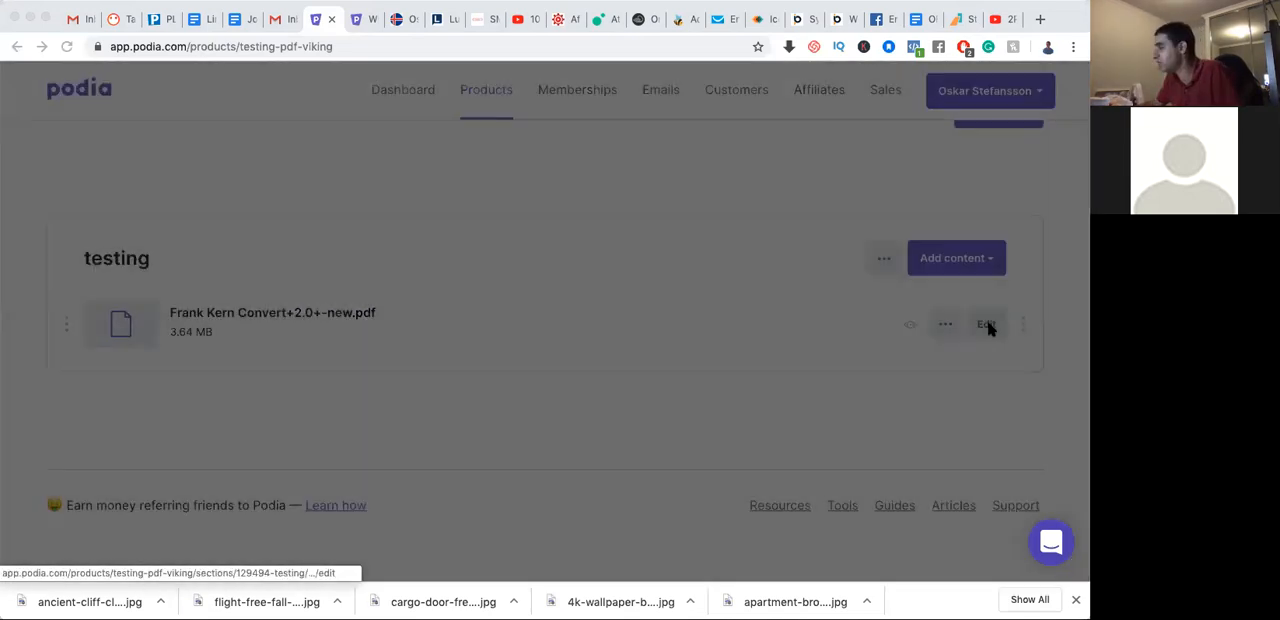
click(615, 217)
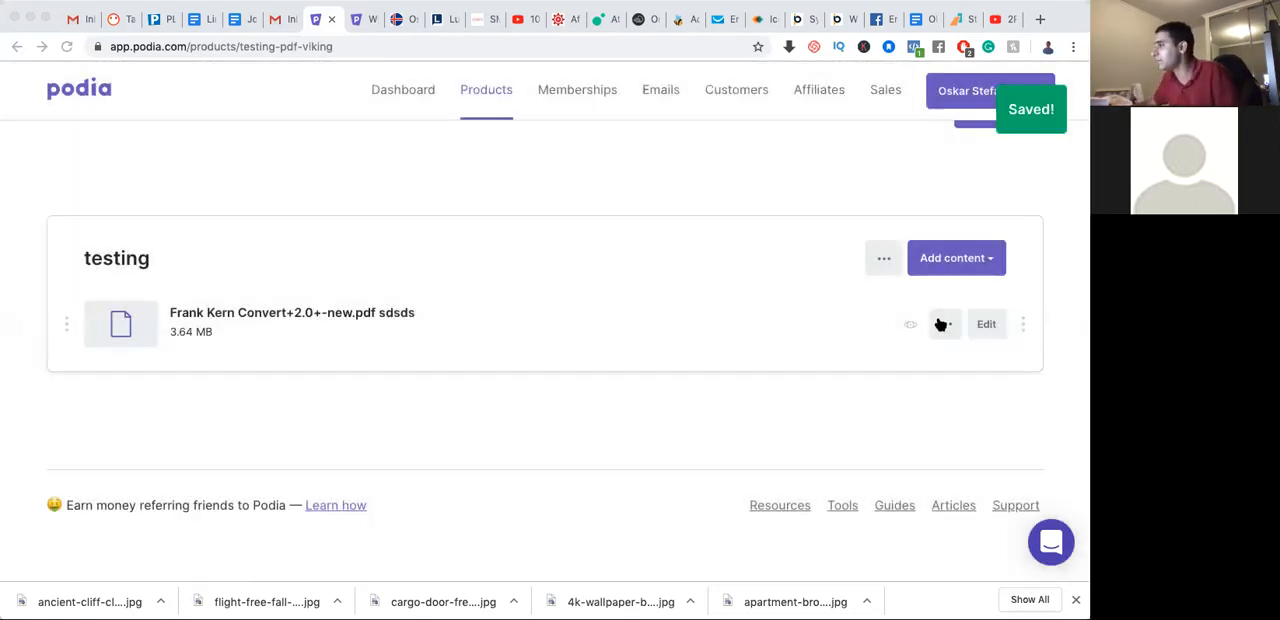
click(945, 324)
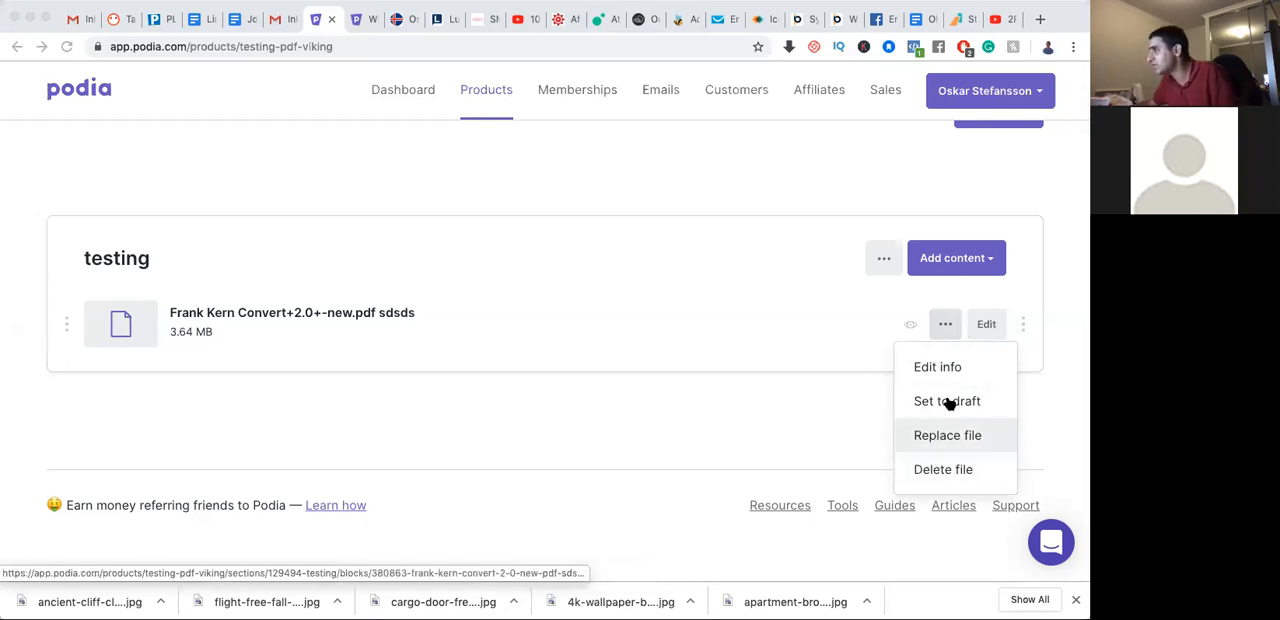
click(633, 390)
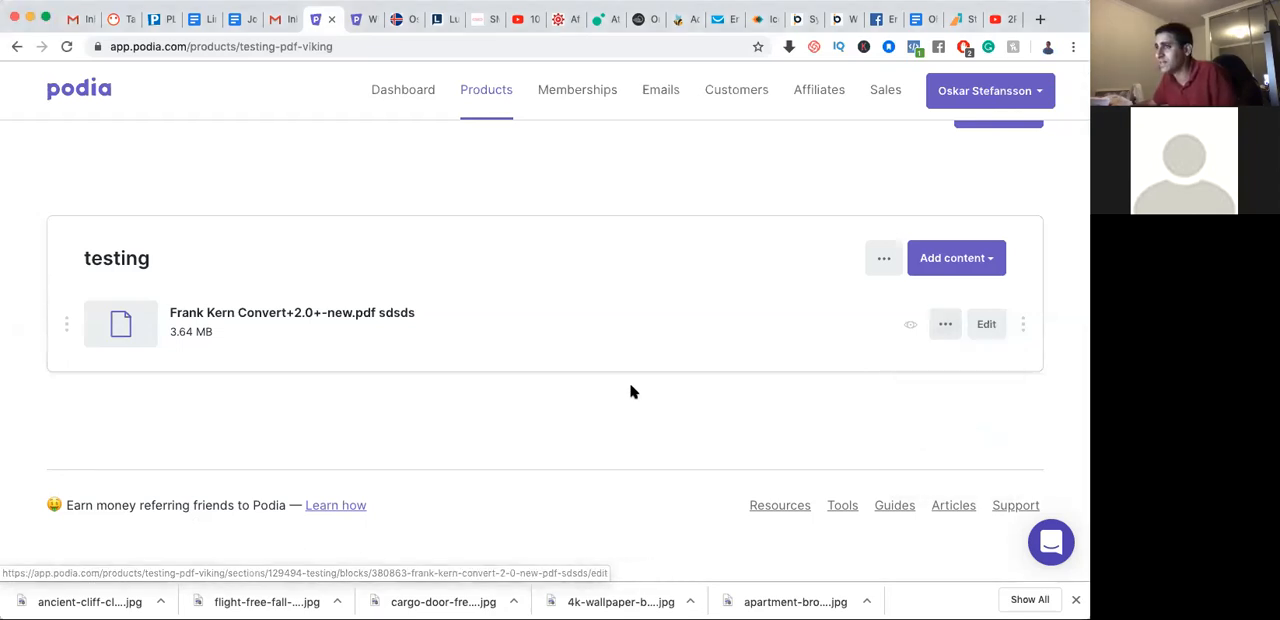
click(910, 328)
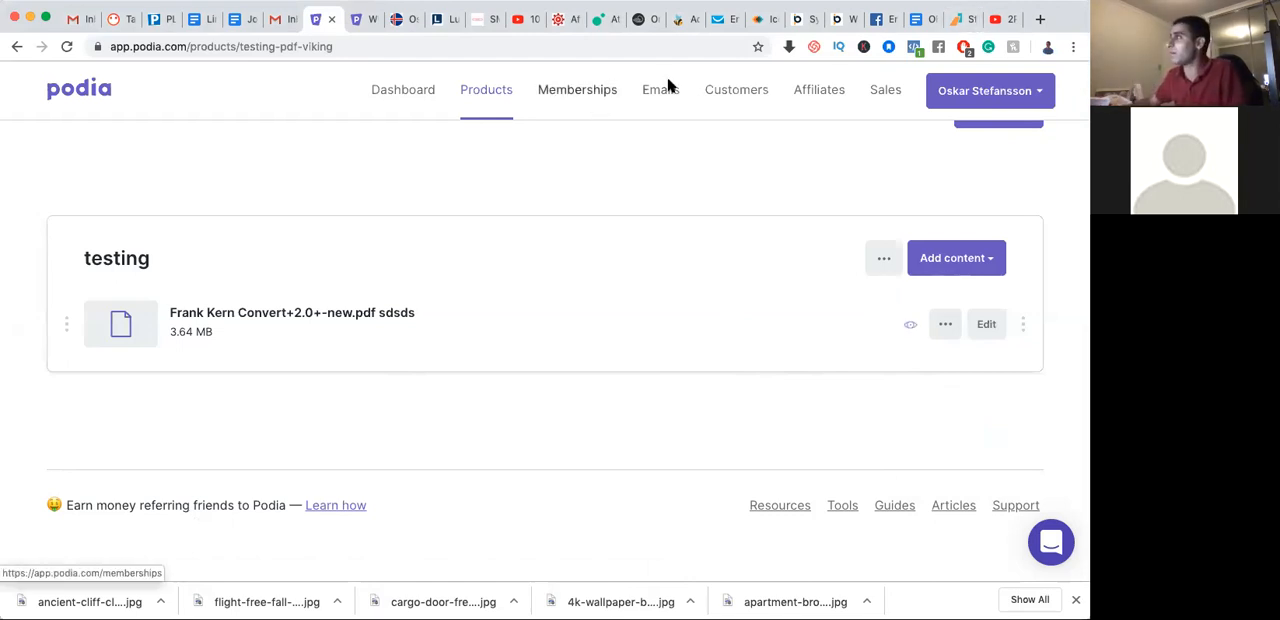
Open the Making Money Online Coaching Course sales page from the reviewer's own live store in a new browser tab
click(955, 20)
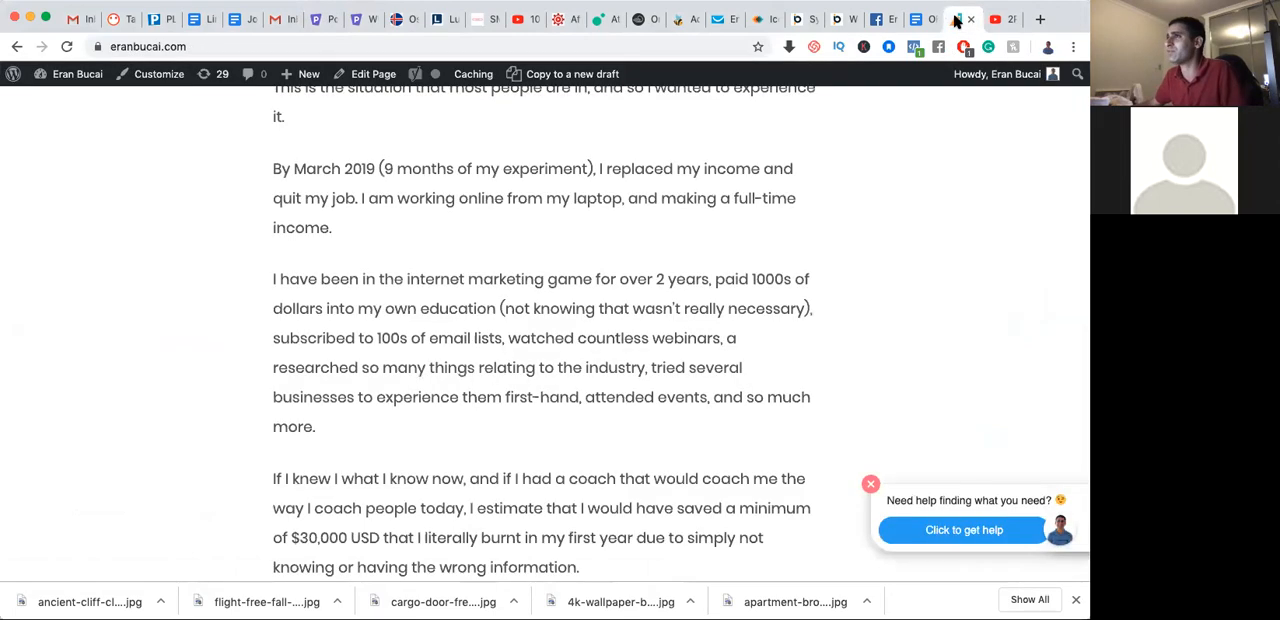
click(1041, 19)
text(stripe.com)
key(Return)
text(store)
key(Right)
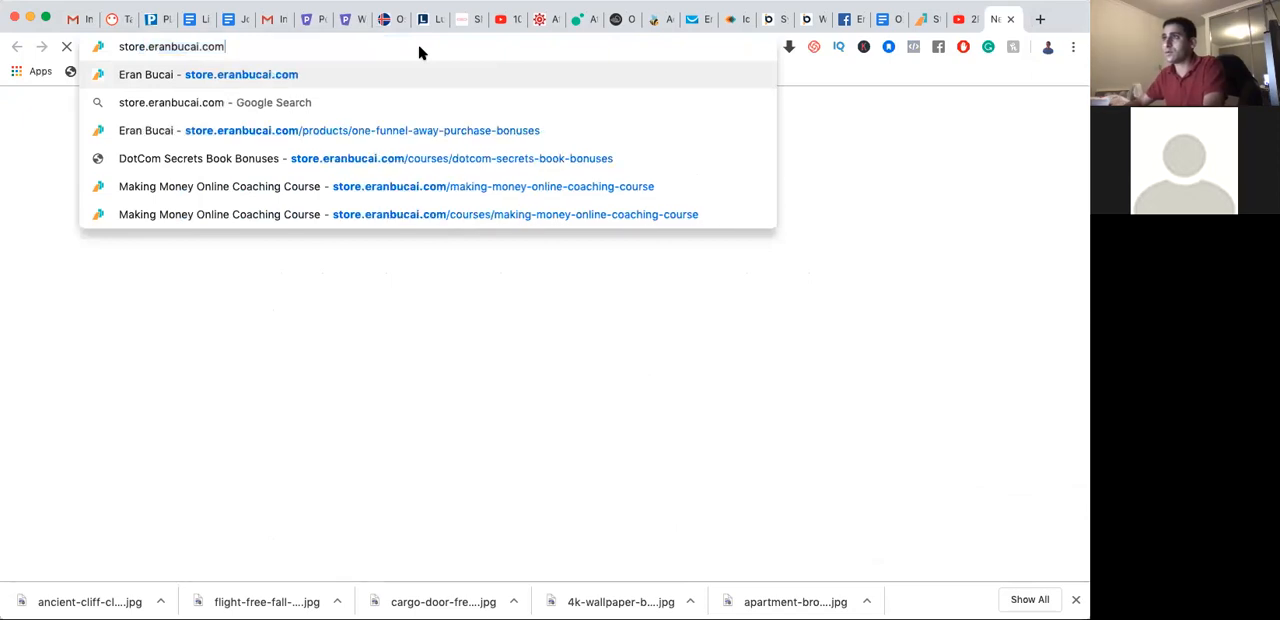
key(Down)
key(Down)
key(Down)
key(Down)
key(Return)
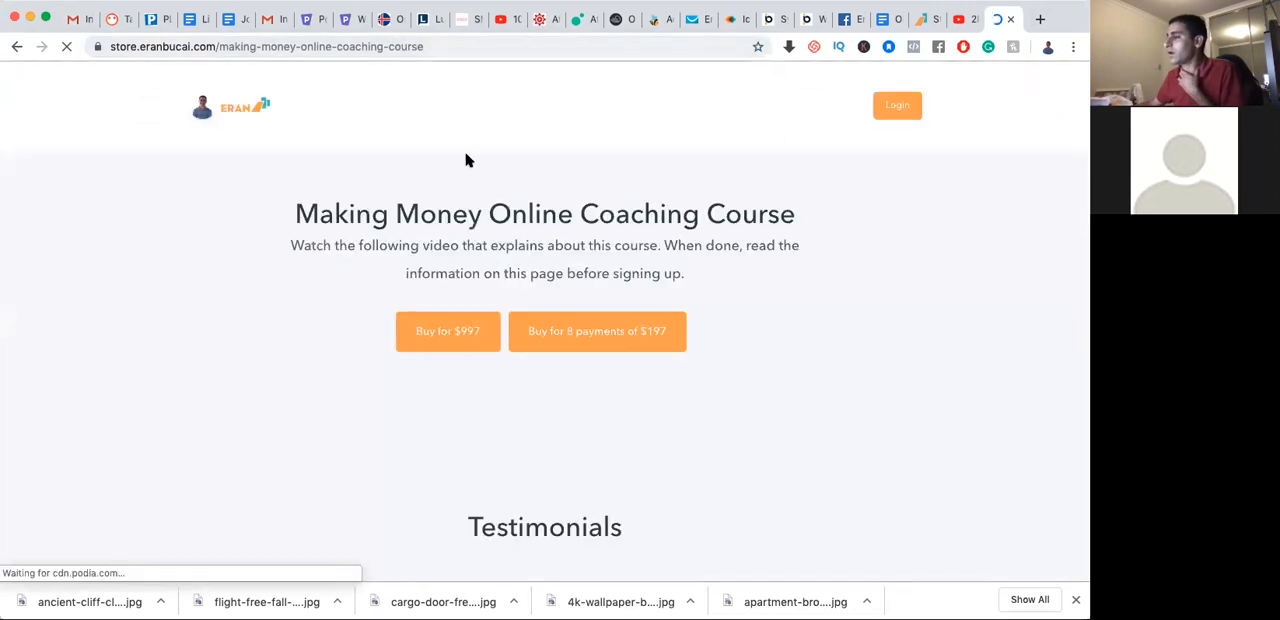
Examine the sales page and its course contents, and preview the "Purpose of the course:" lesson with its table of contents
scroll(600, 287, down, 2)
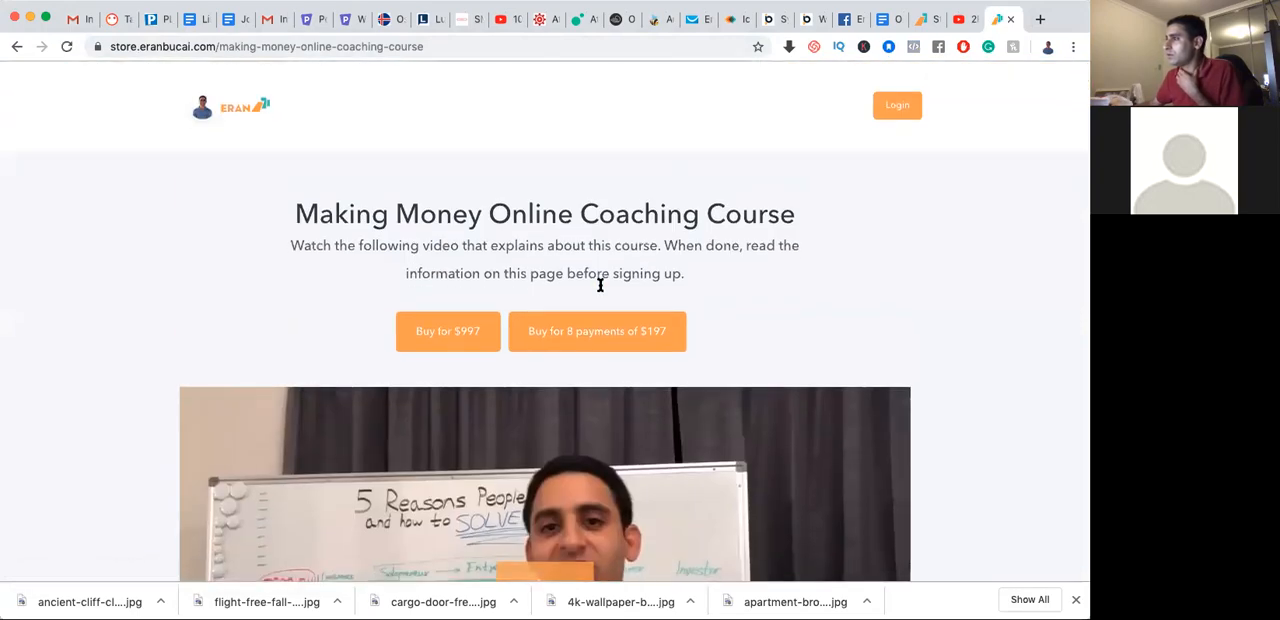
scroll(600, 286, down, 10)
scroll(600, 287, down, 15)
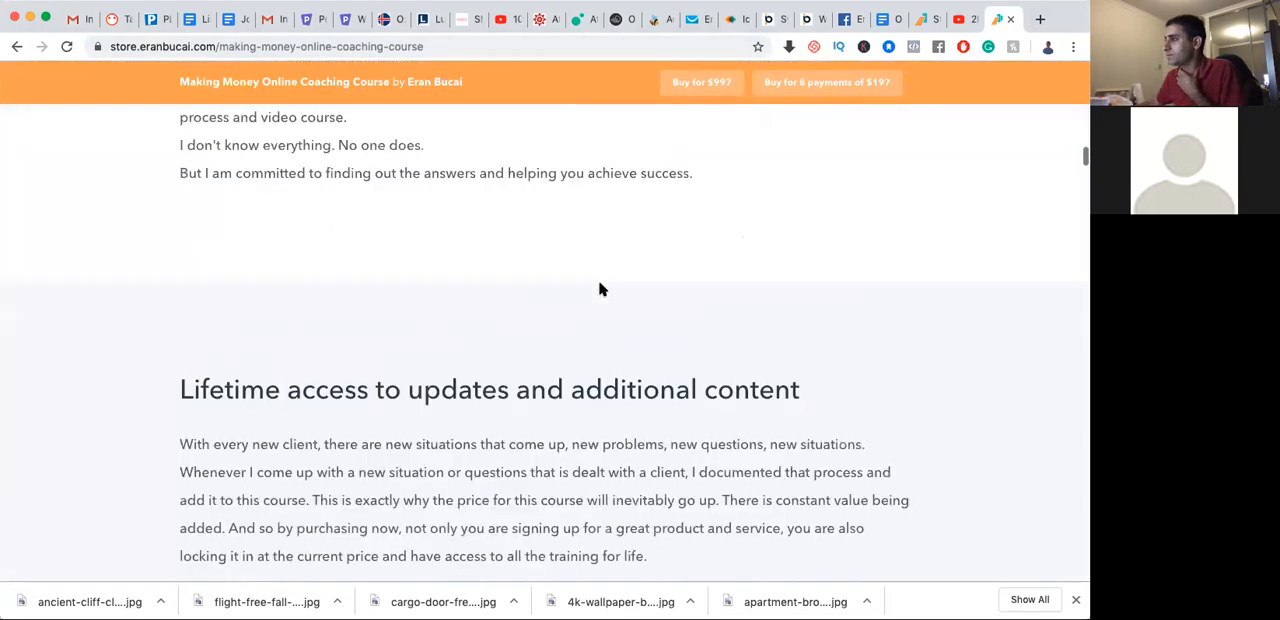
scroll(263, 251, up, 3)
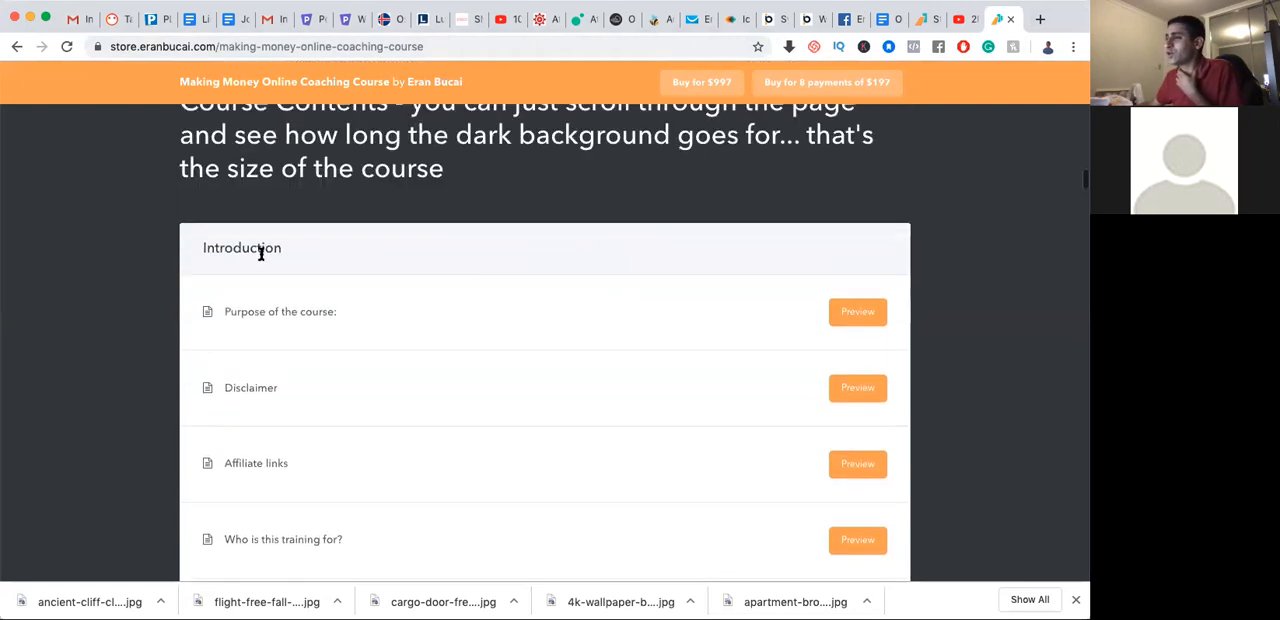
scroll(293, 255, down, 1)
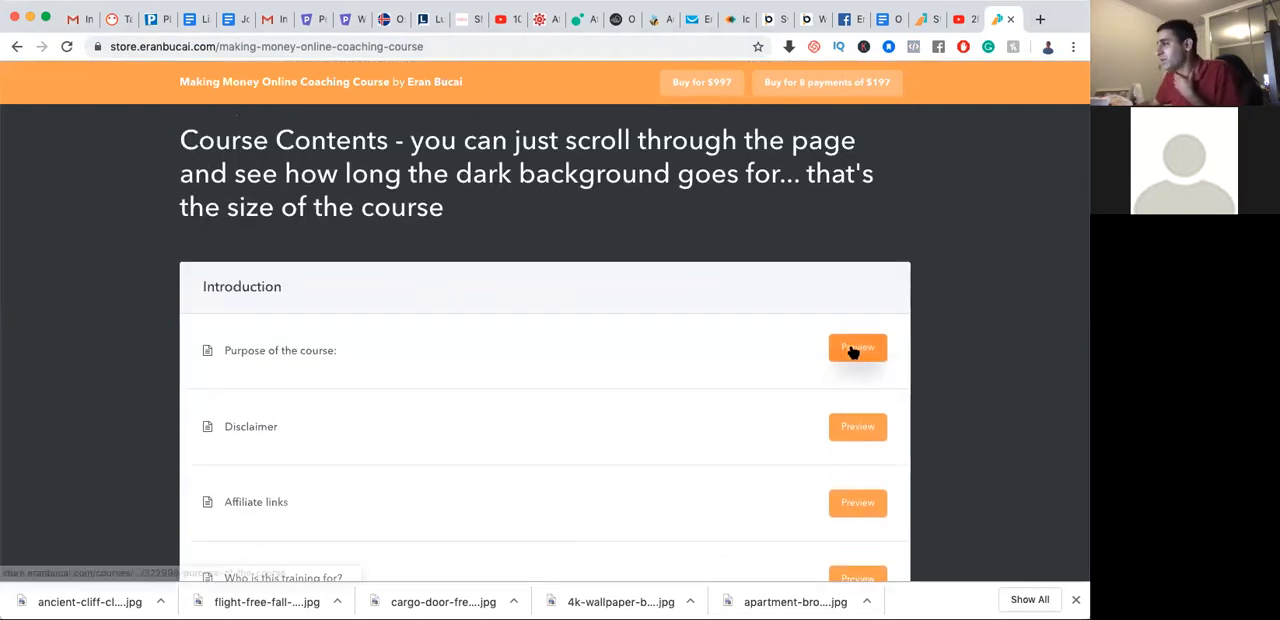
click(855, 350)
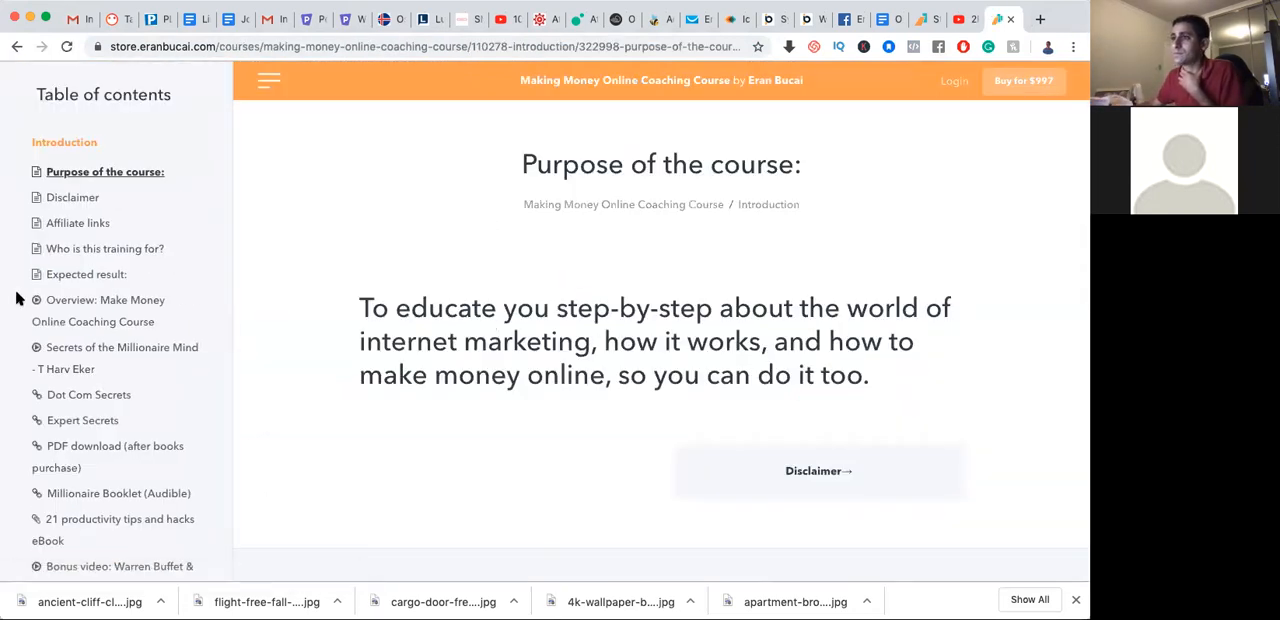
scroll(112, 310, down, 15)
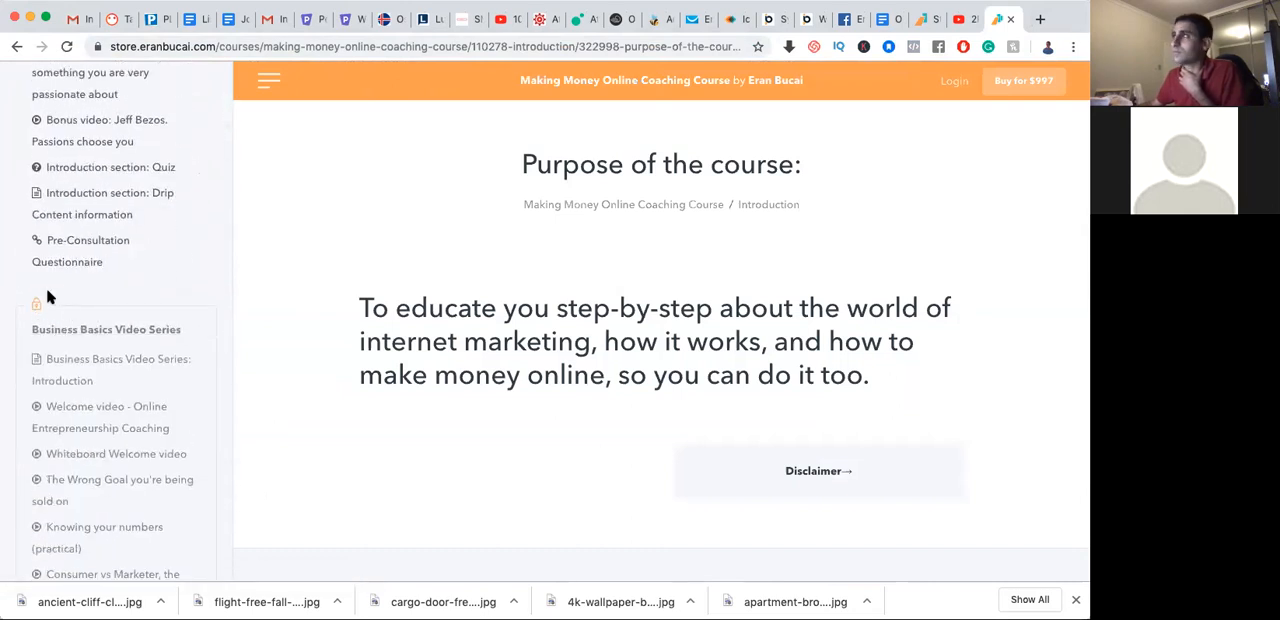
Return to the test product, upload "Top-7-Ways-to-Increase-Sales-Today.pdf" to the testing section and move it above the other PDF
click(347, 20)
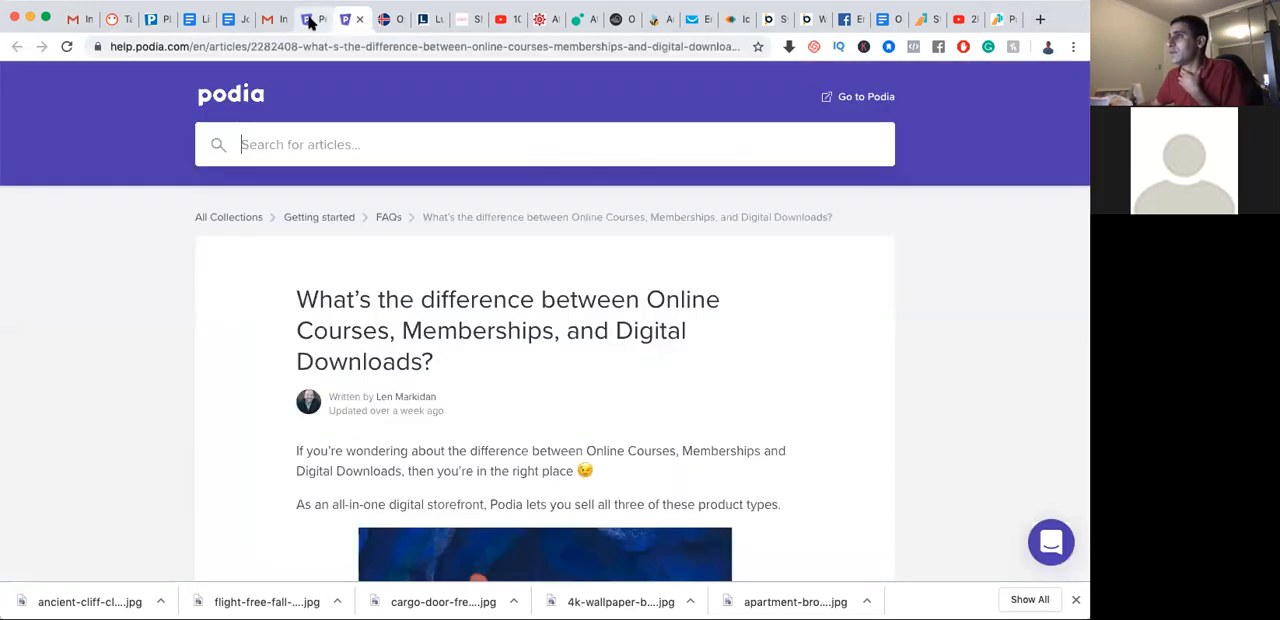
click(310, 20)
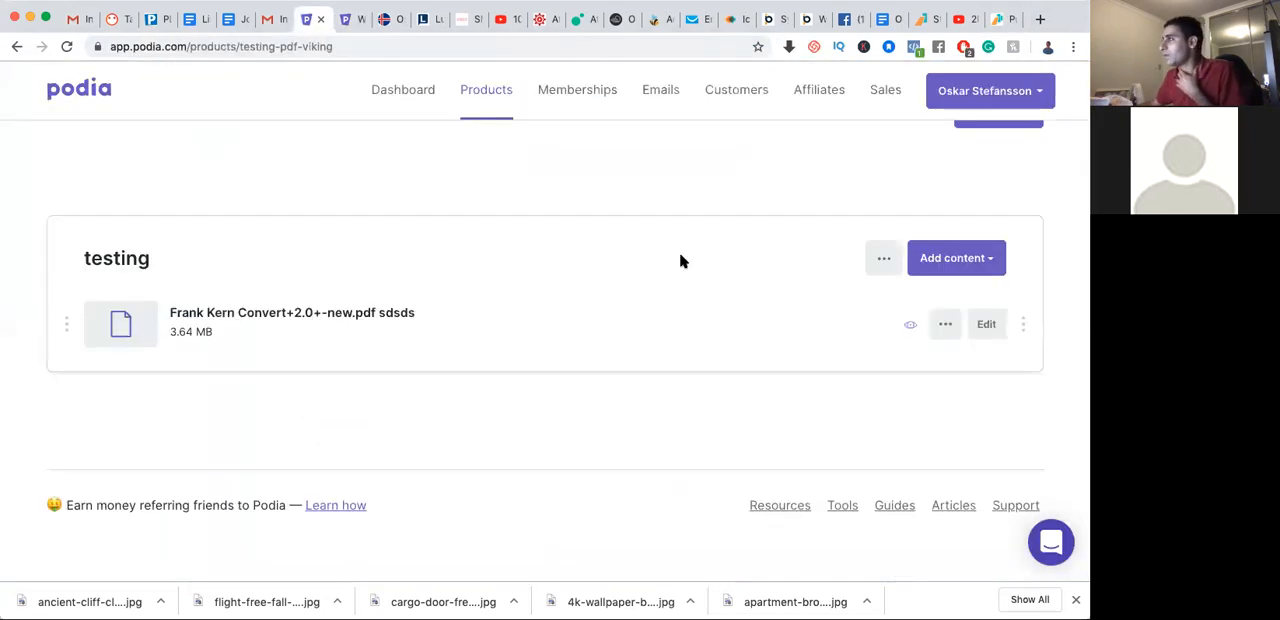
click(957, 262)
click(952, 262)
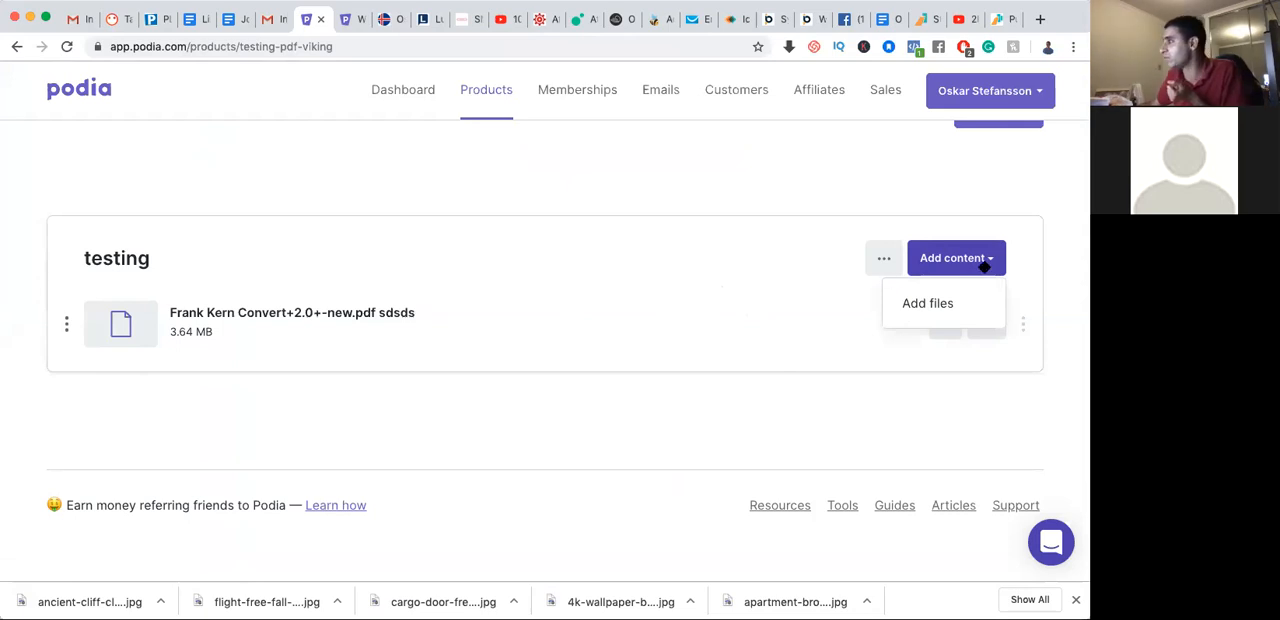
click(930, 305)
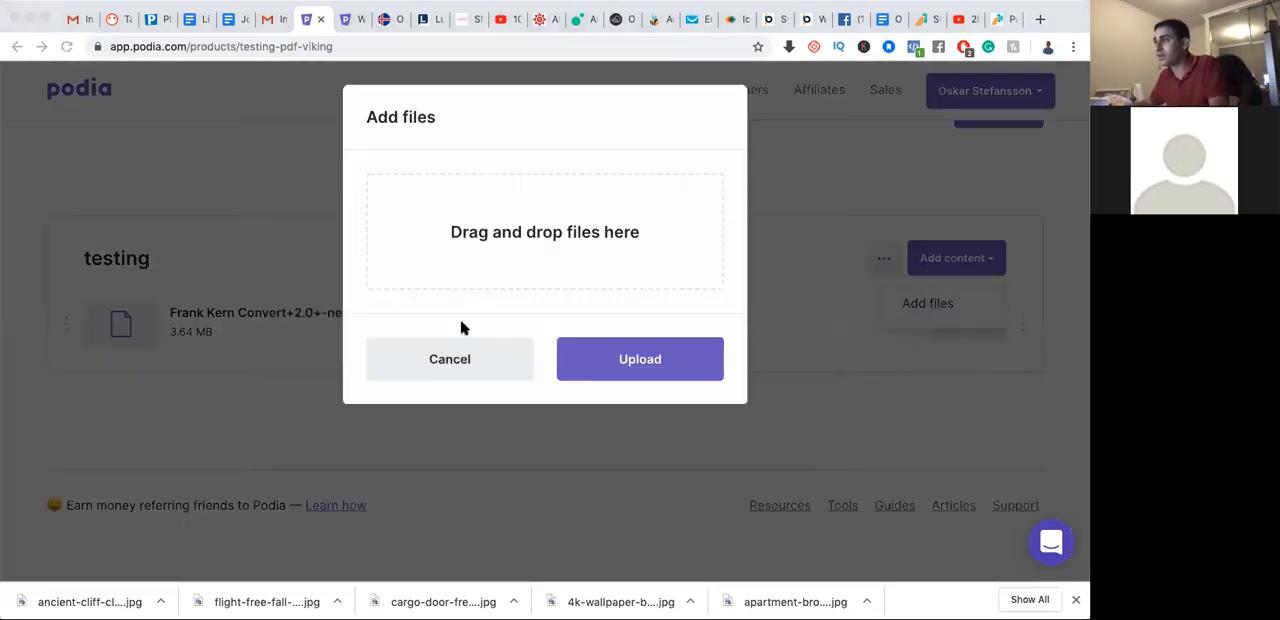
drag(488, 301, 515, 252)
click(638, 414)
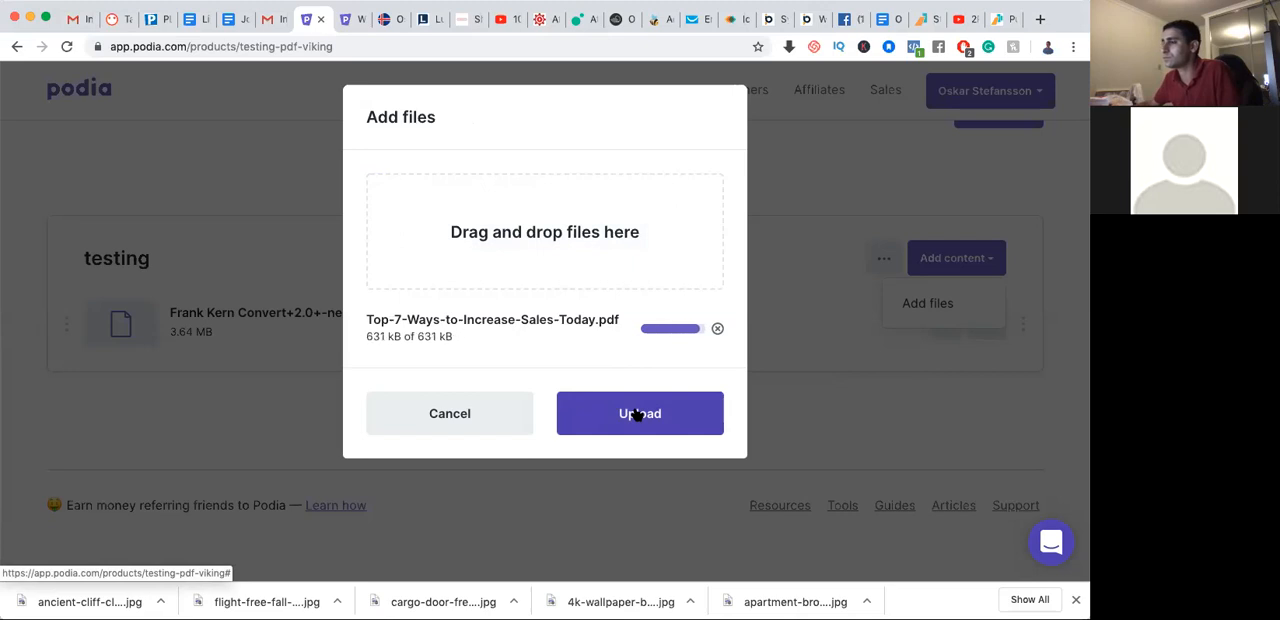
click(641, 419)
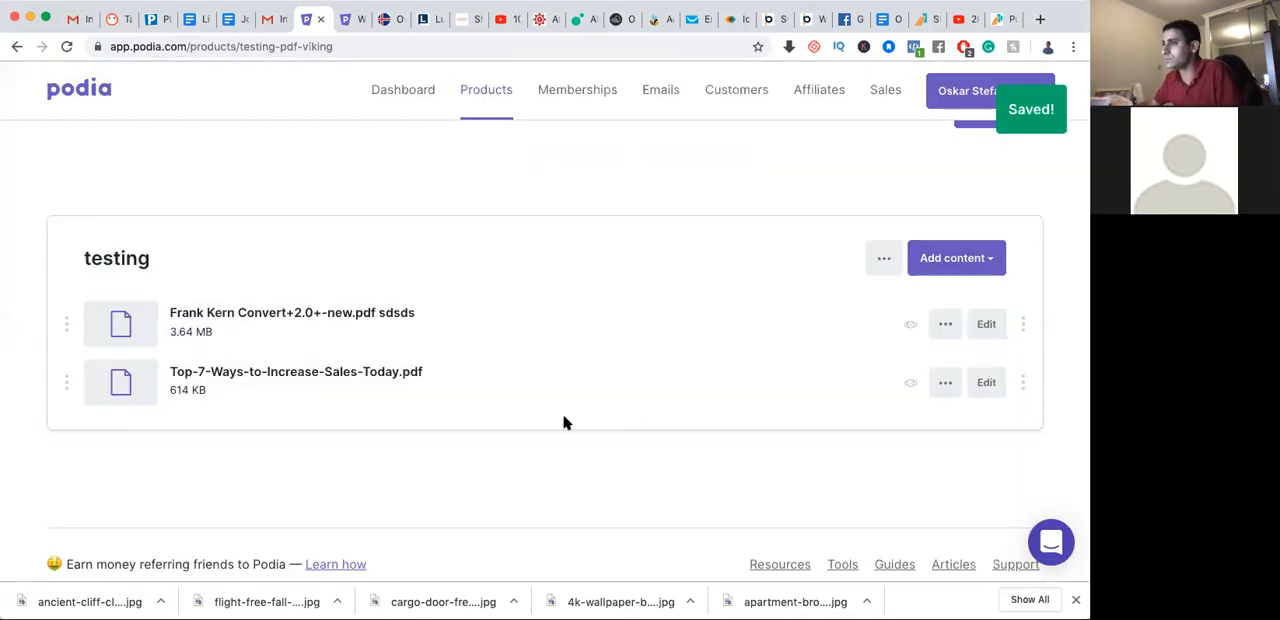
drag(65, 387, 66, 328)
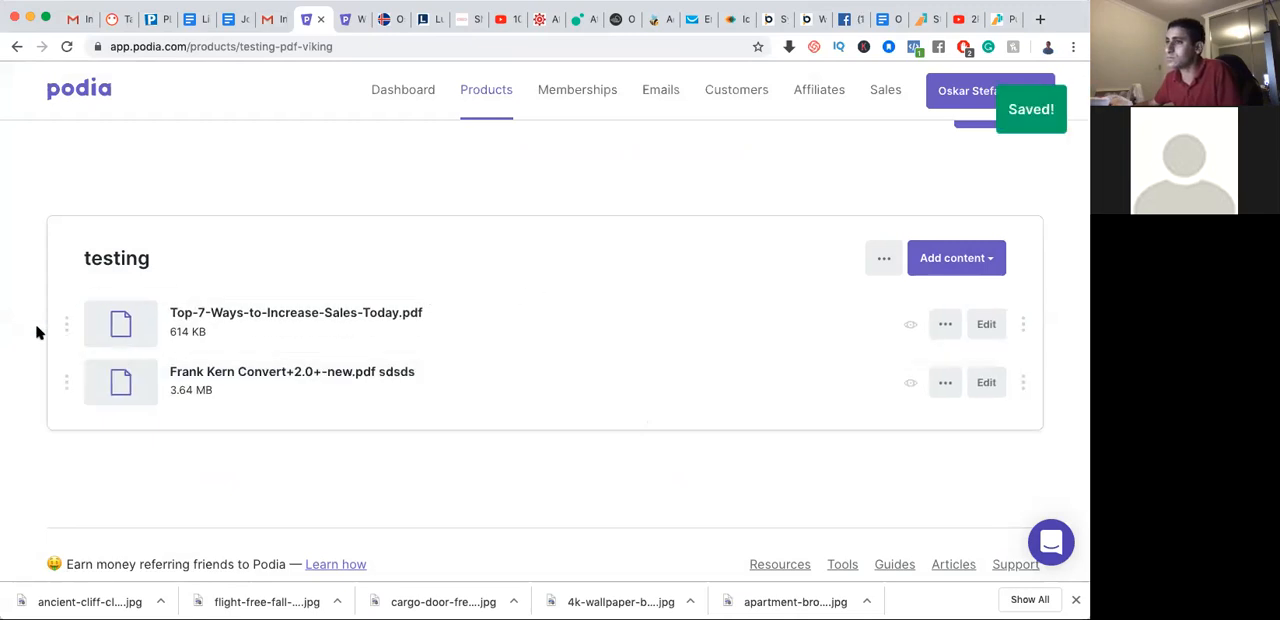
Add a second content section titled "testing 12" to the product
scroll(991, 180, up, 3)
click(997, 295)
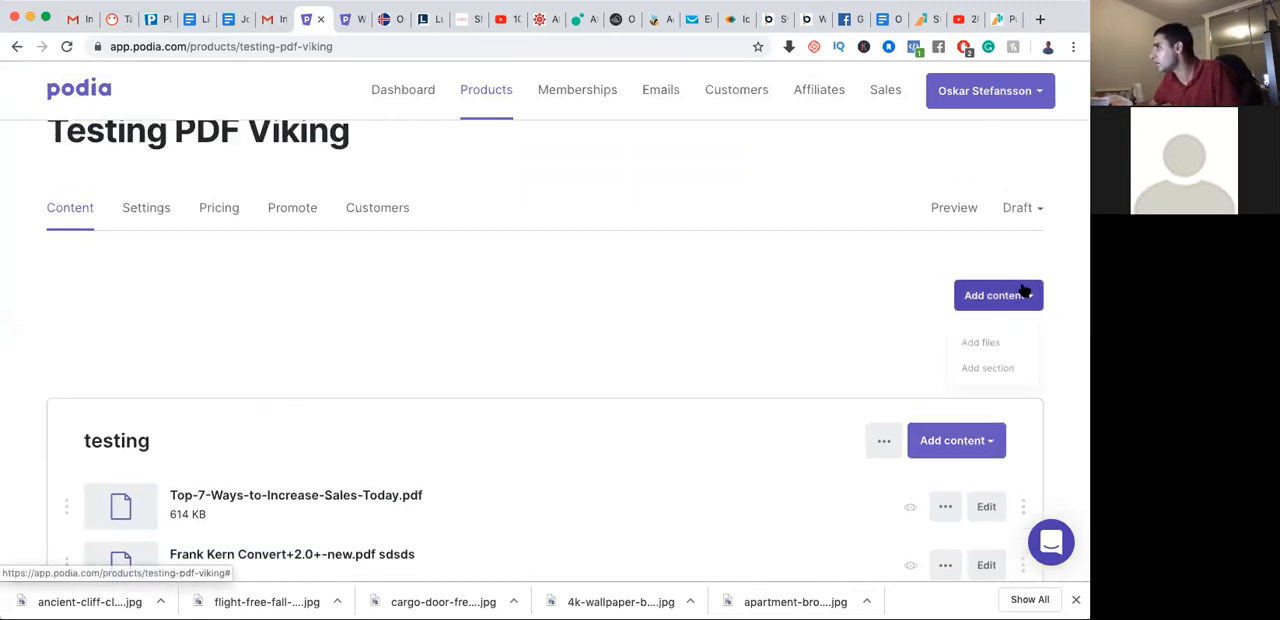
click(986, 372)
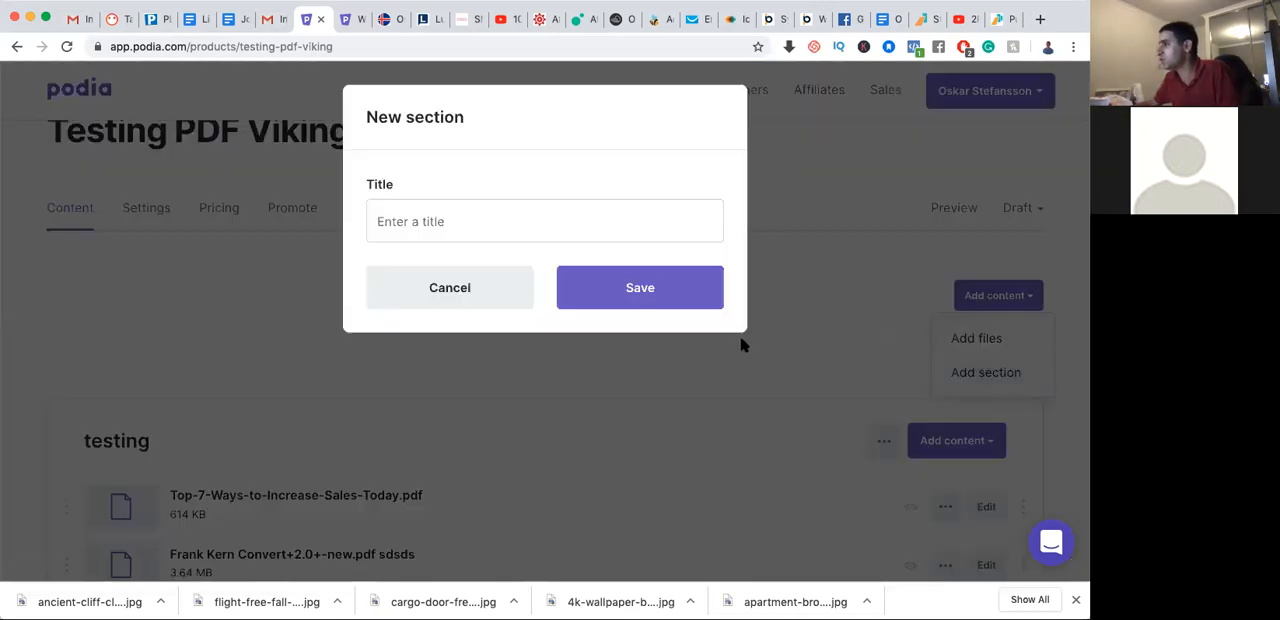
click(597, 222)
text(testing 12)
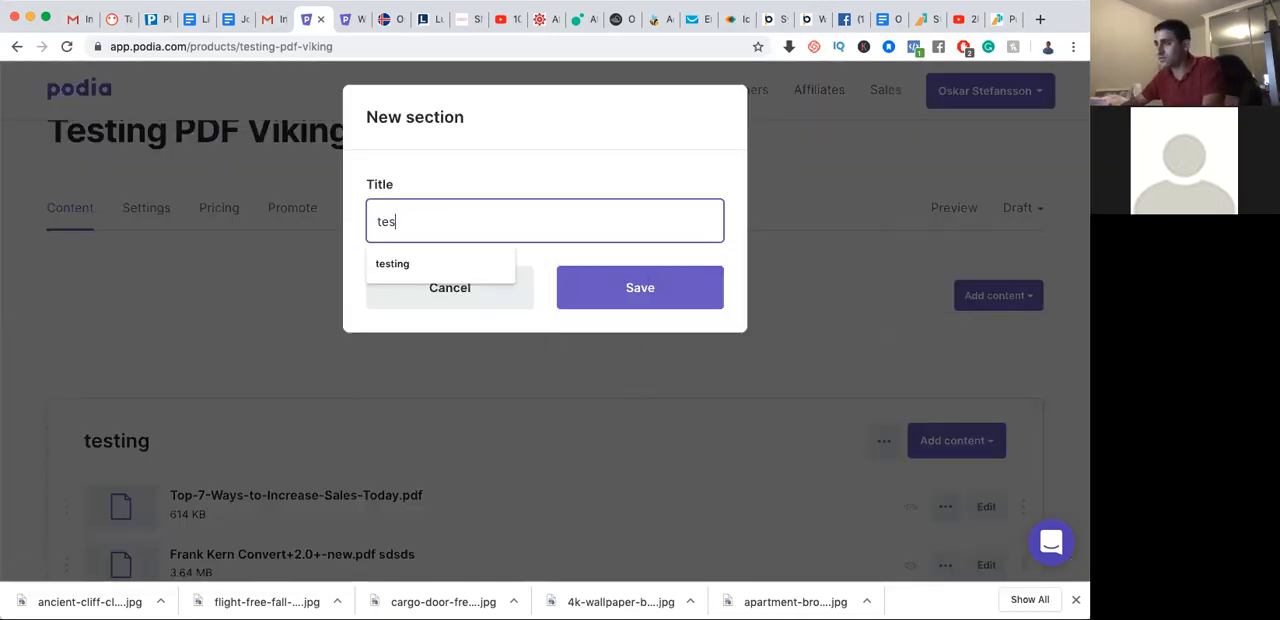
click(639, 287)
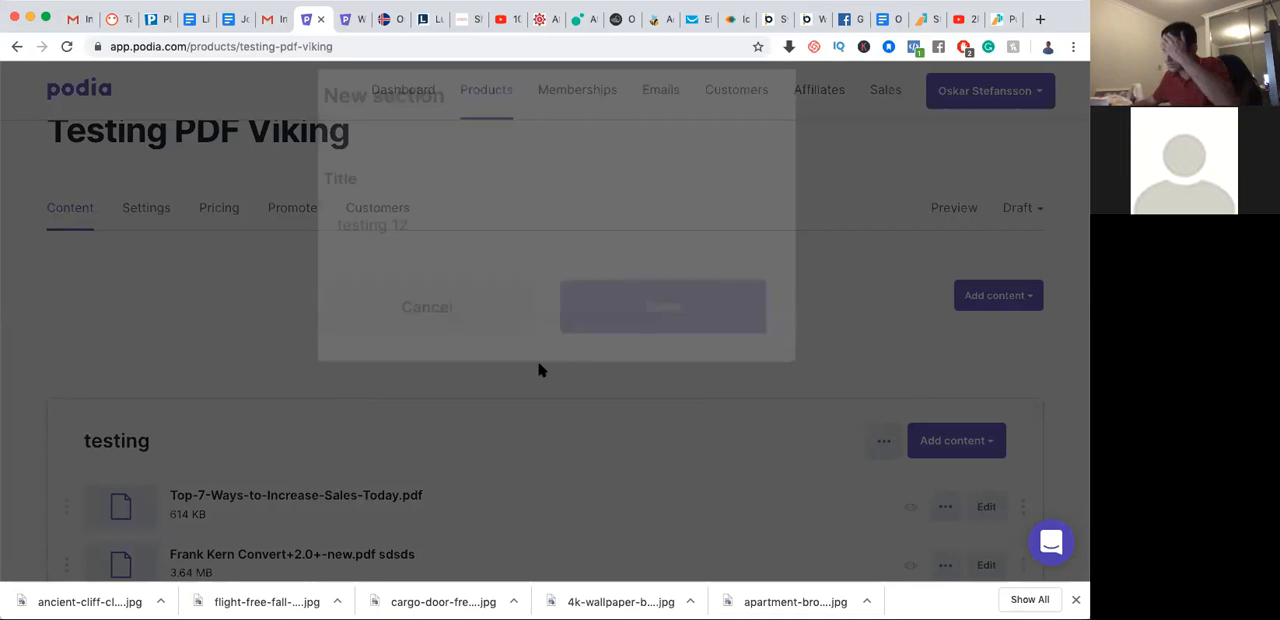
Move the "testing 12" section above "testing" and transfer "Top-7-Ways-to-Increase-Sales-Today.pdf" into it
scroll(524, 376, down, 3)
scroll(524, 376, down, 1)
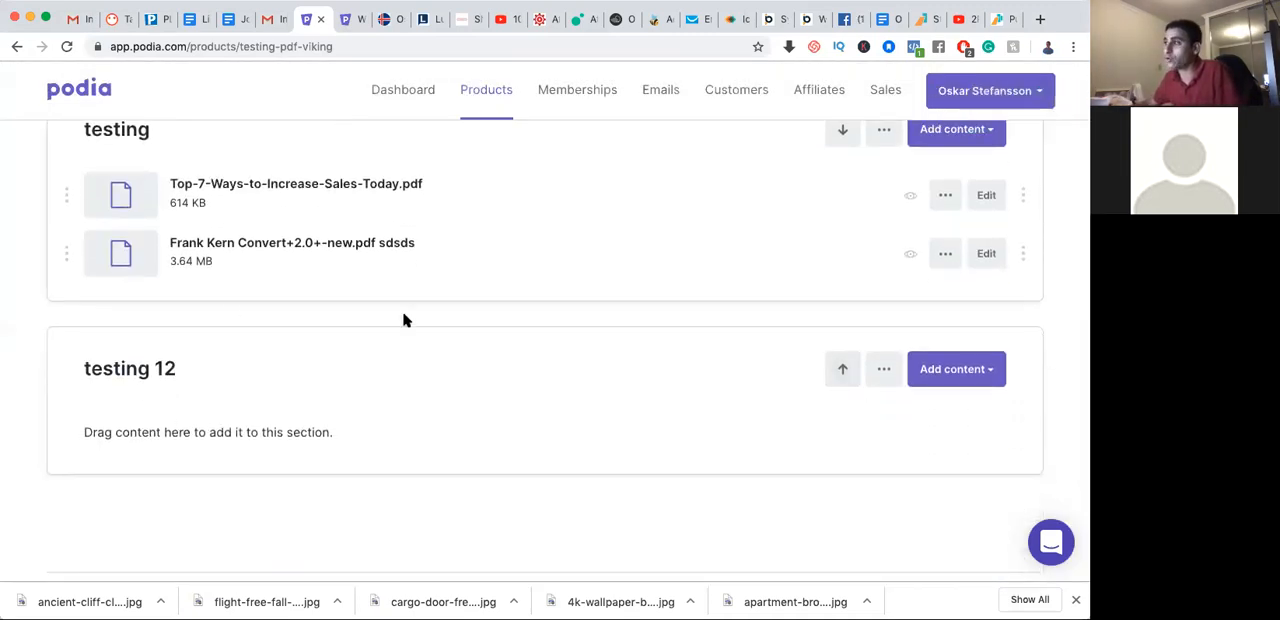
scroll(714, 374, up, 1)
click(844, 425)
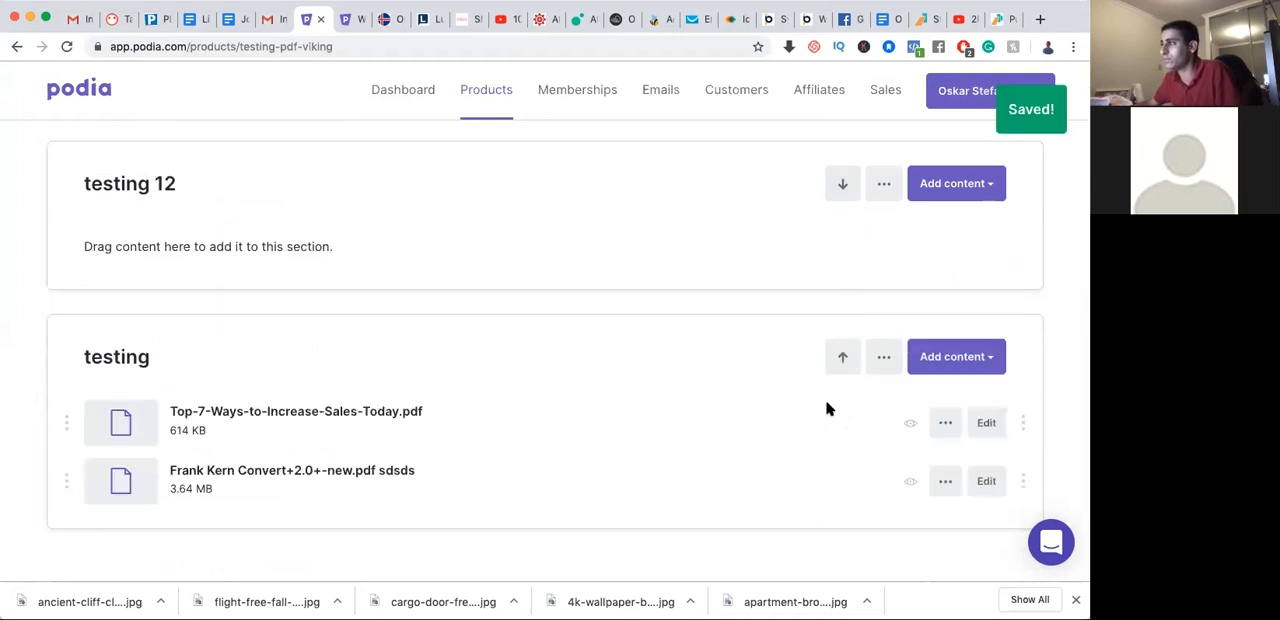
drag(66, 421, 100, 220)
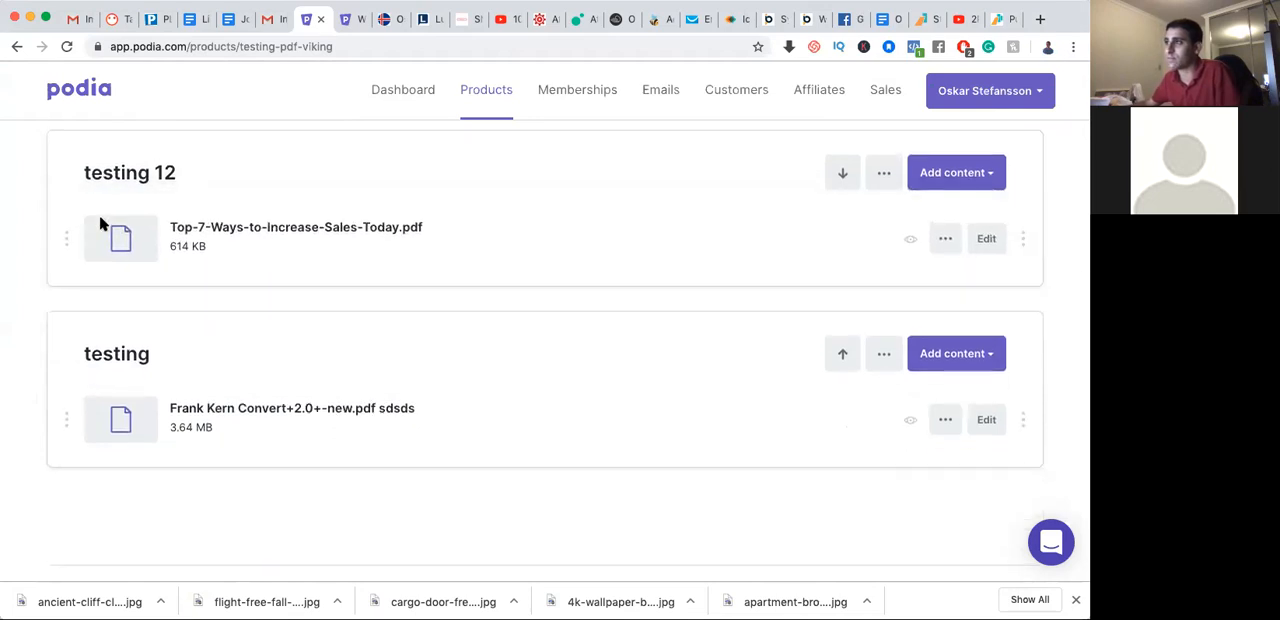
scroll(510, 300, up, 5)
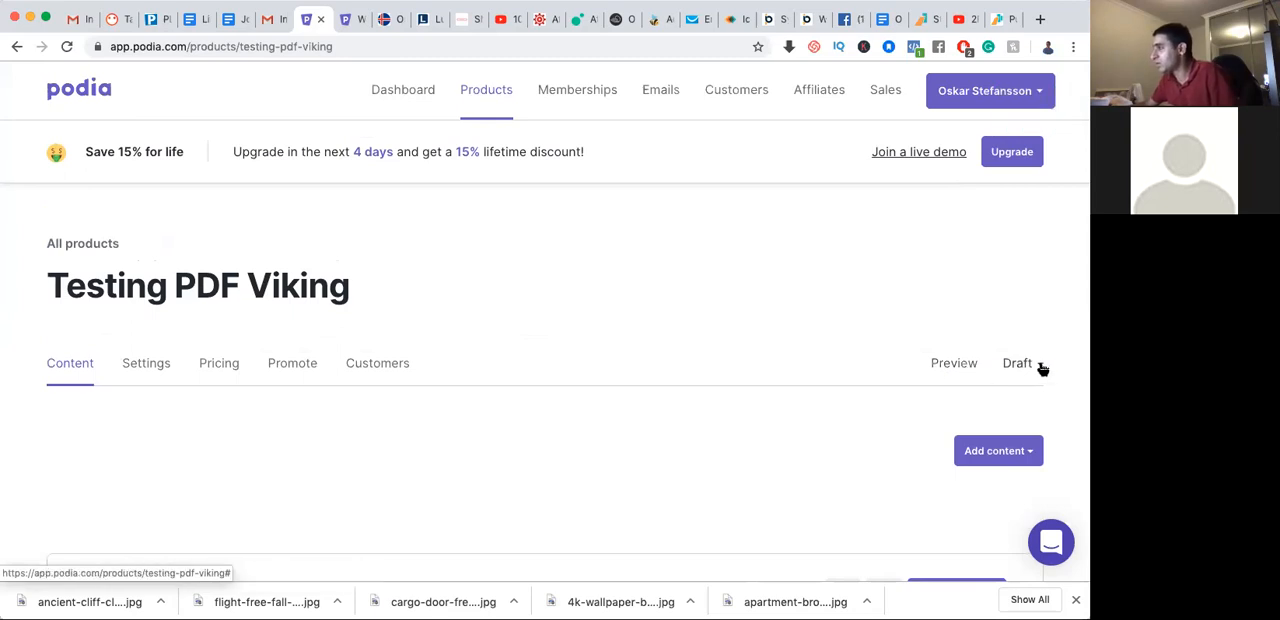
Set the "Testing PDF Viking" product's status to Pre-launch
click(1017, 363)
scroll(674, 450, down, 2)
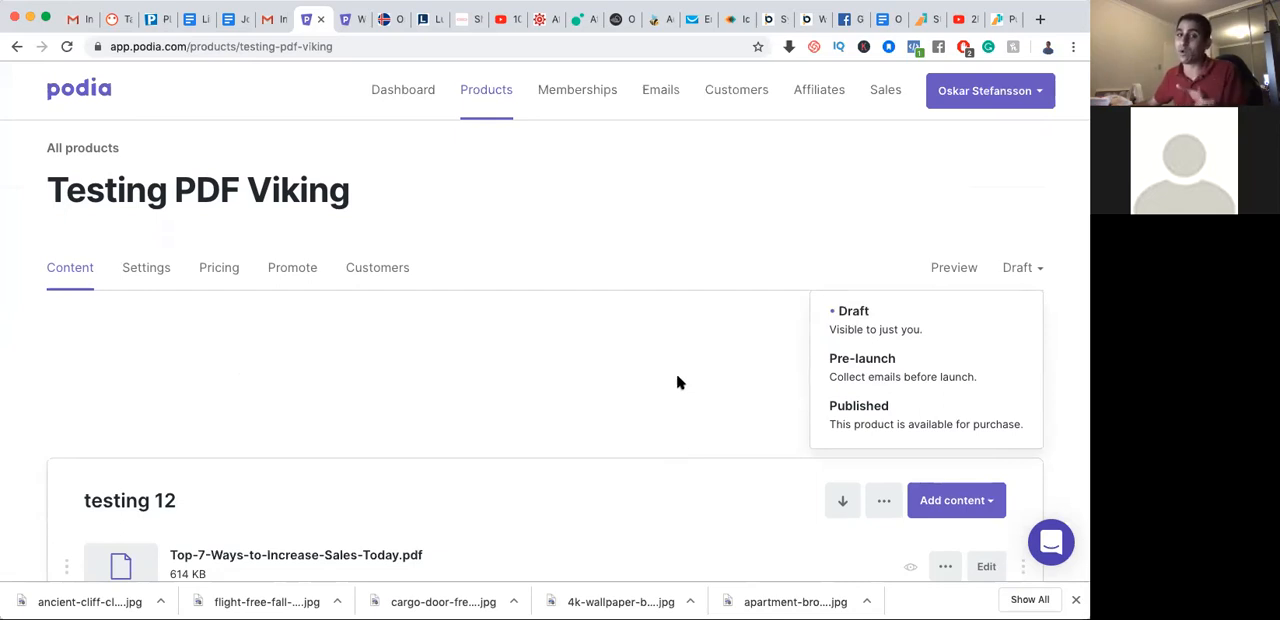
click(866, 372)
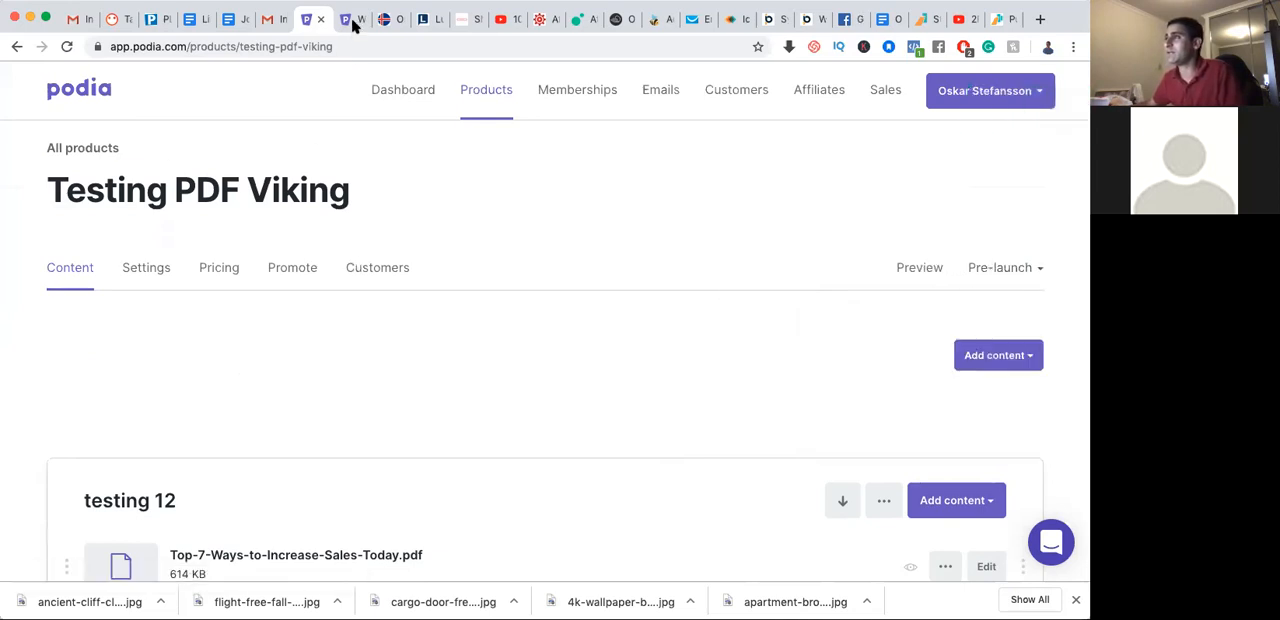
Reload the public storefront, find the "Testing PDF Viking" listing and examine its email sign-up page
click(385, 19)
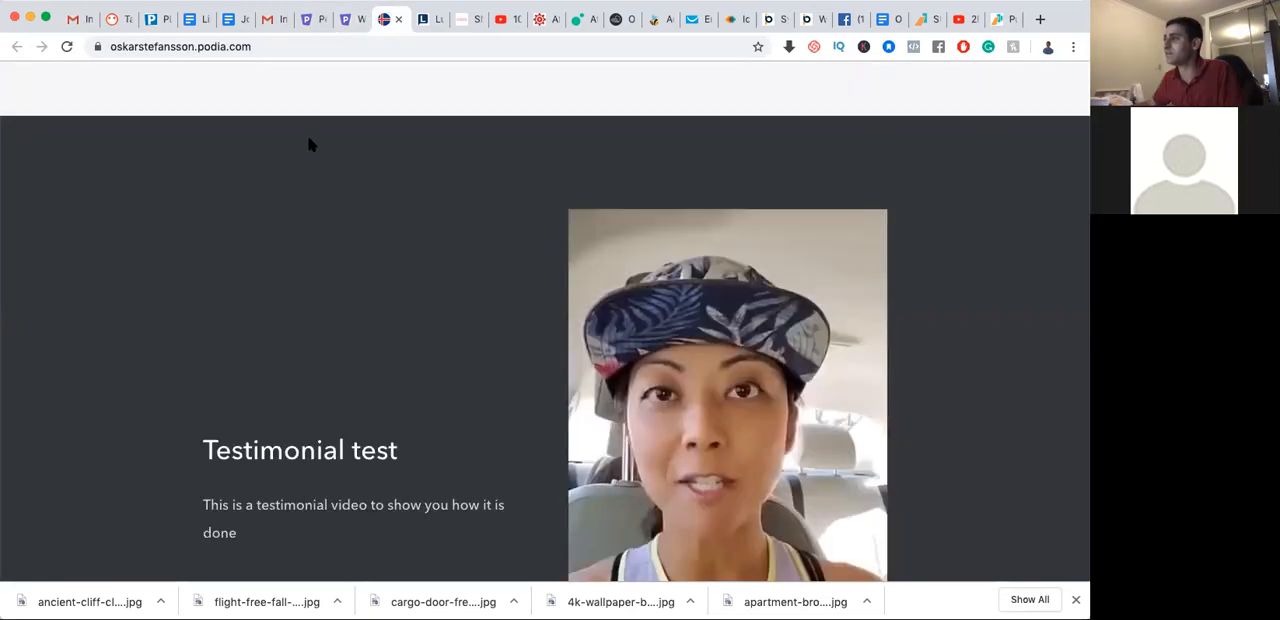
scroll(307, 165, up, 20)
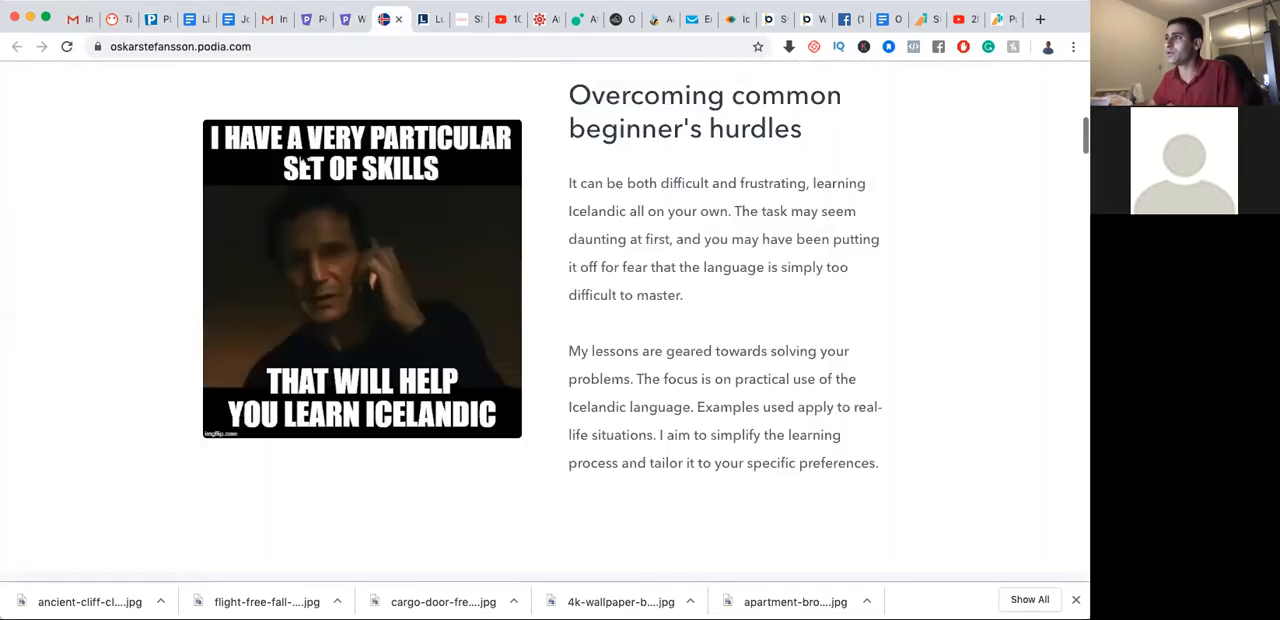
click(66, 46)
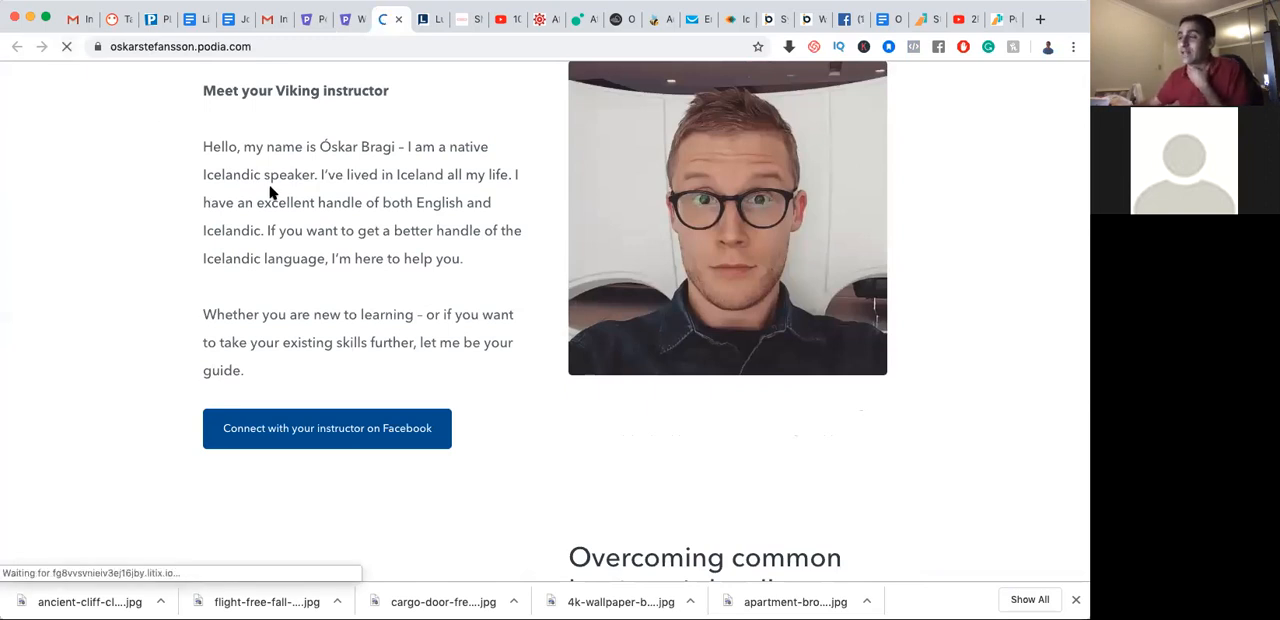
scroll(297, 229, up, 5)
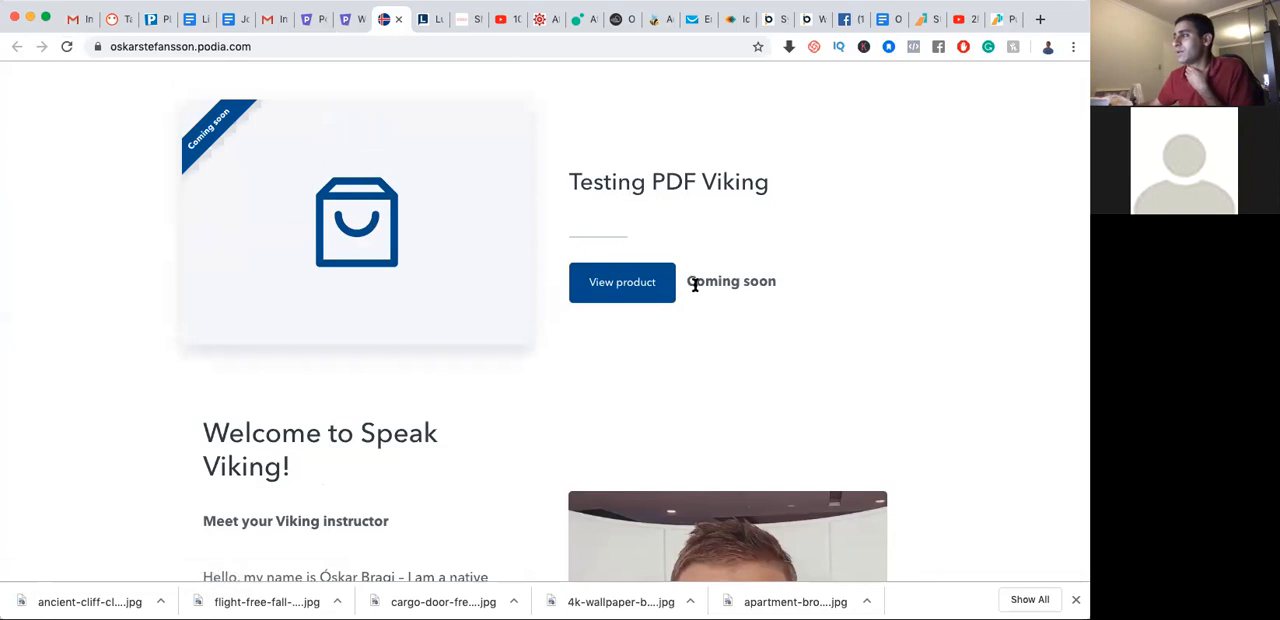
click(615, 288)
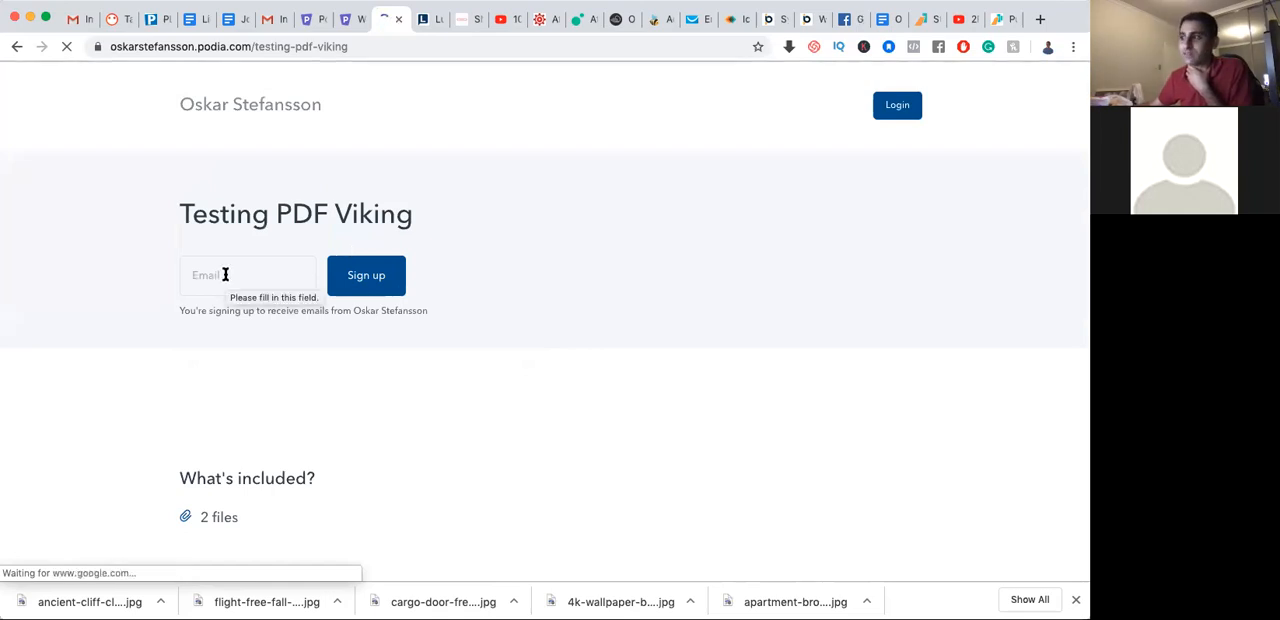
scroll(225, 278, down, 3)
scroll(225, 280, up, 3)
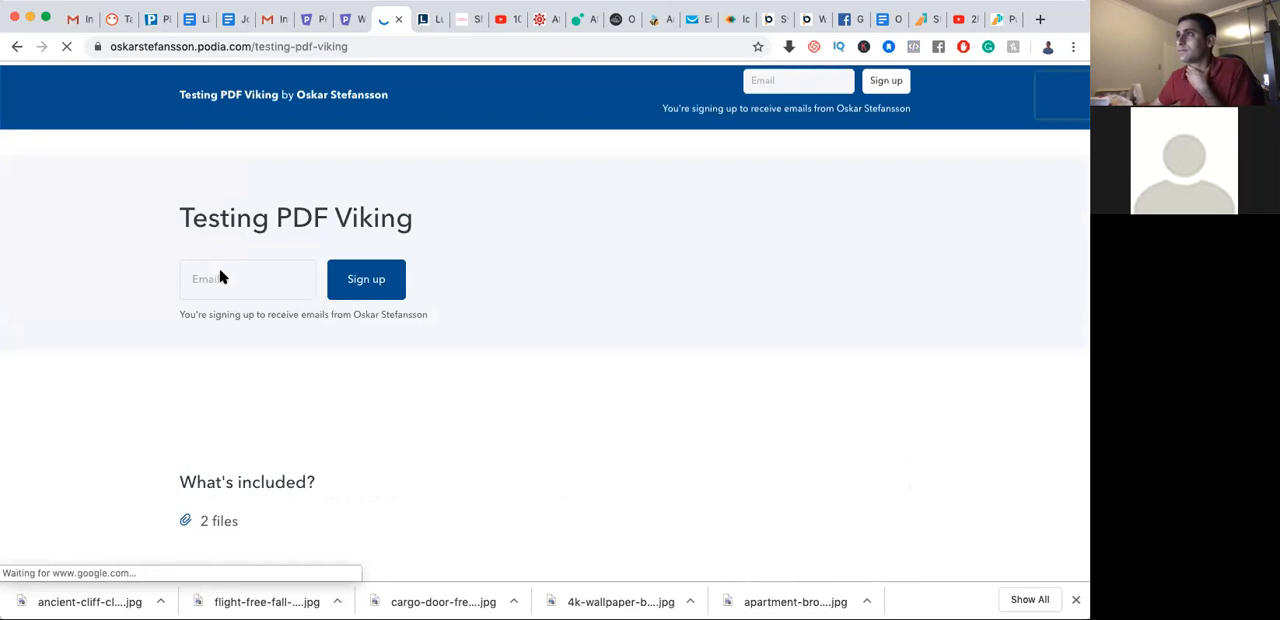
Return to the product editor and set the product's status back to Draft
click(352, 20)
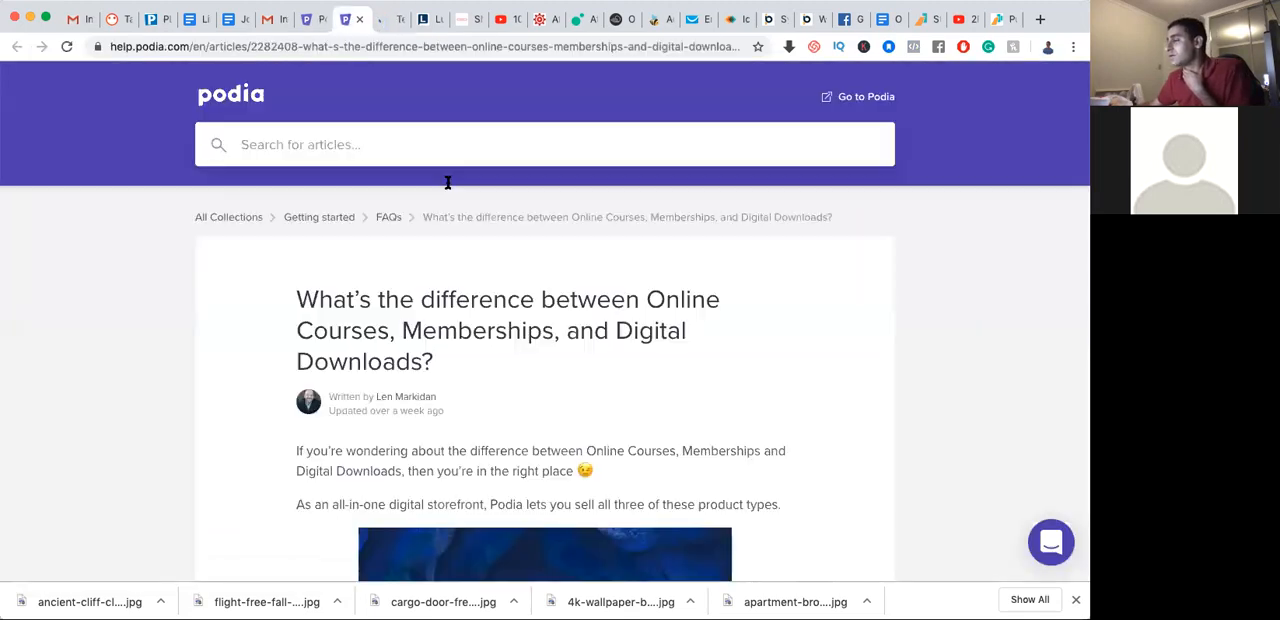
click(307, 20)
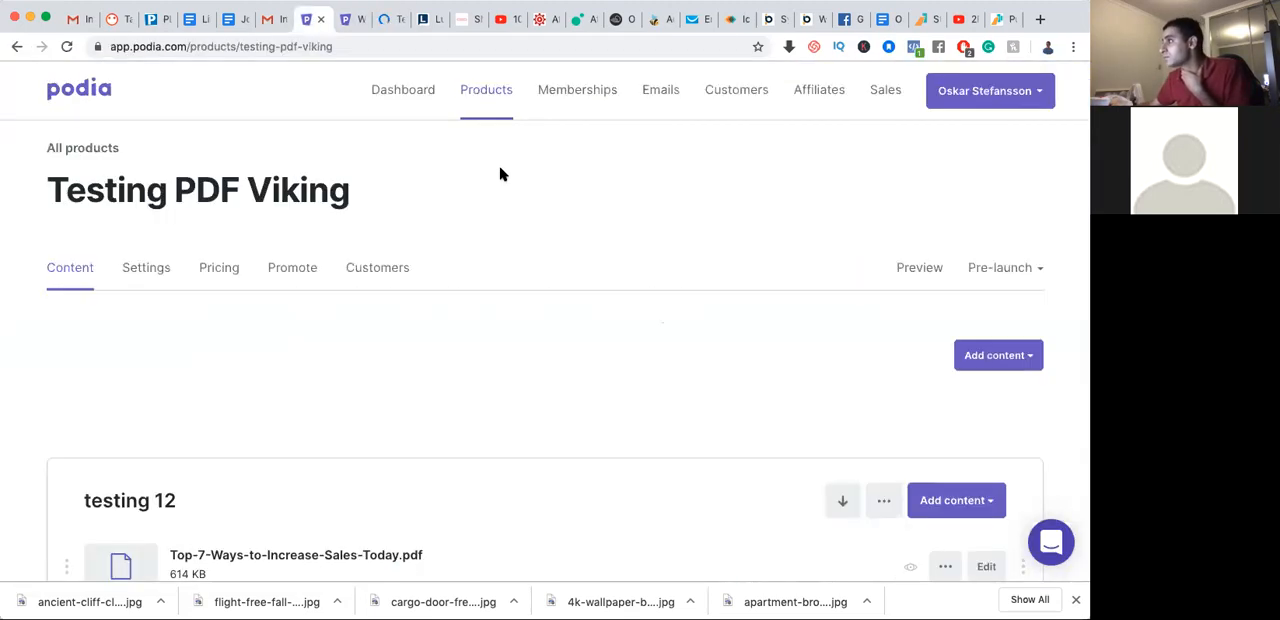
click(1004, 268)
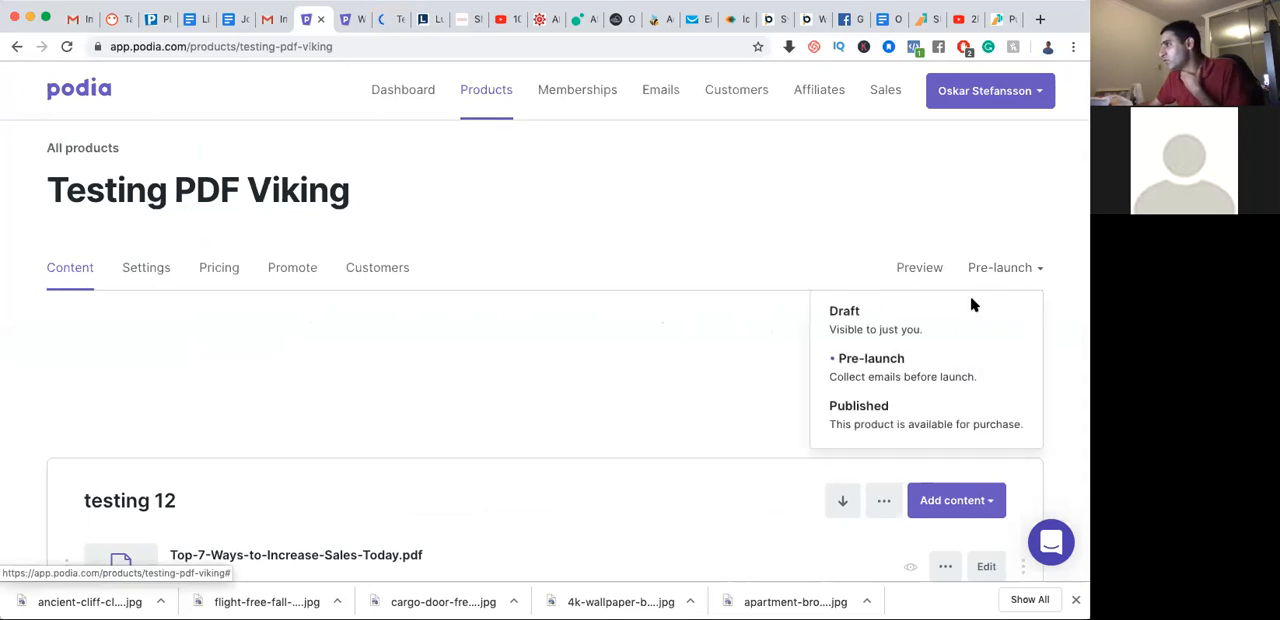
click(875, 320)
click(1010, 270)
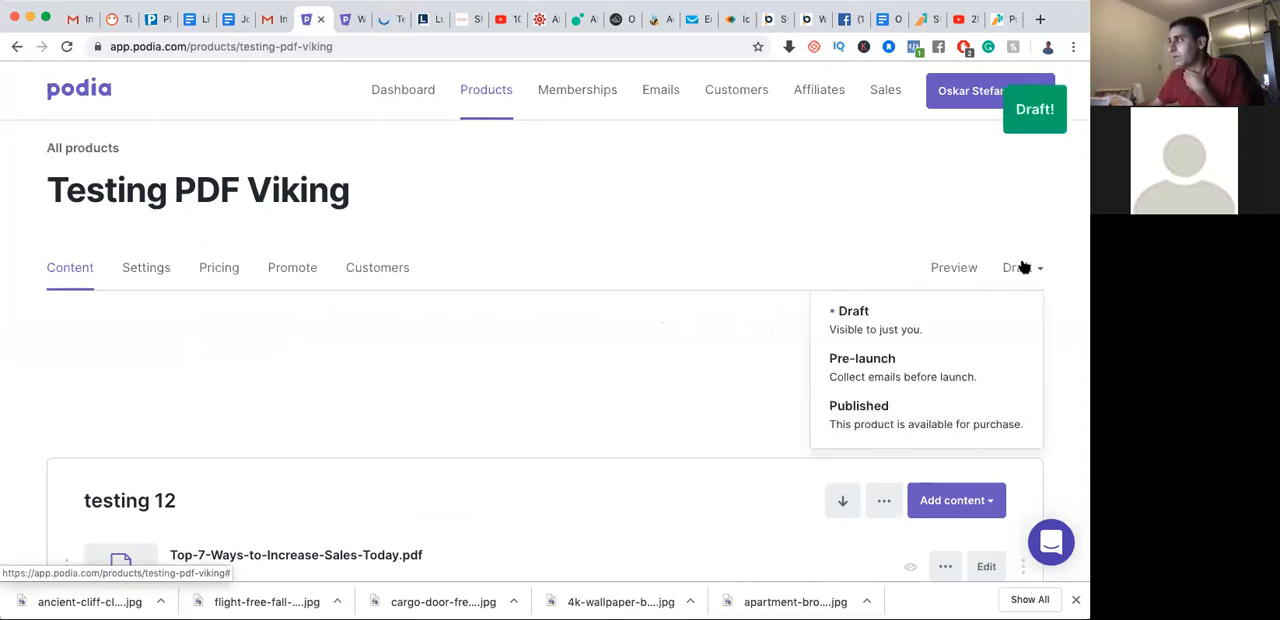
click(1022, 267)
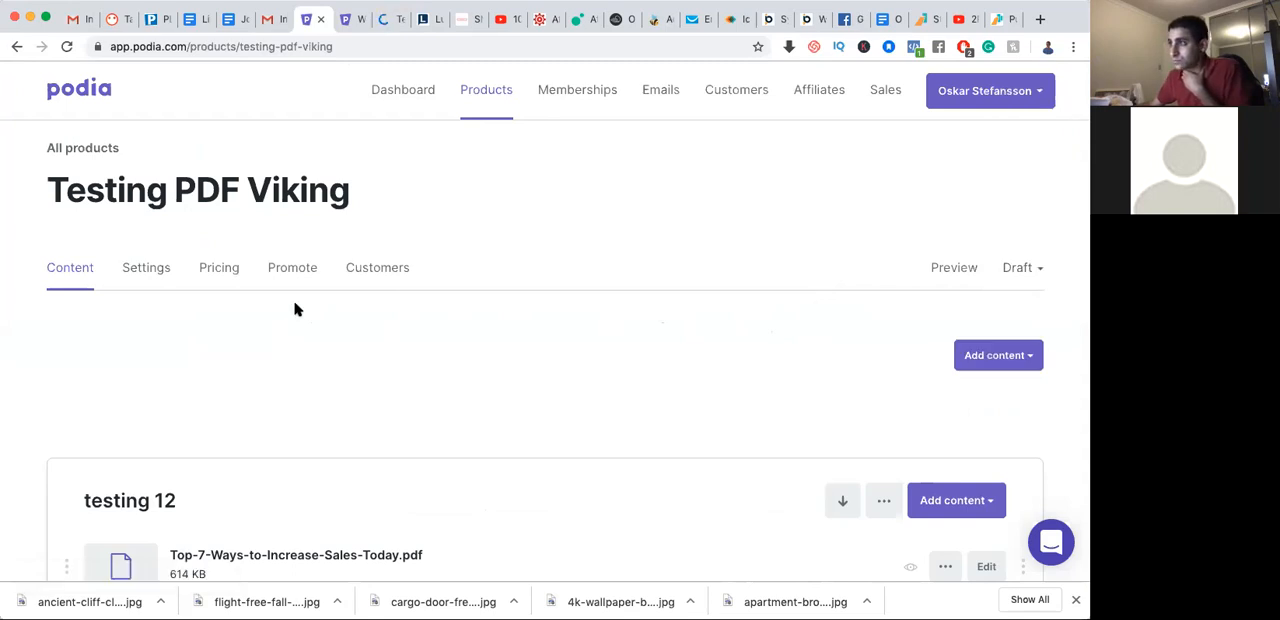
Examine the product's customer resources and its promotion tips
click(372, 274)
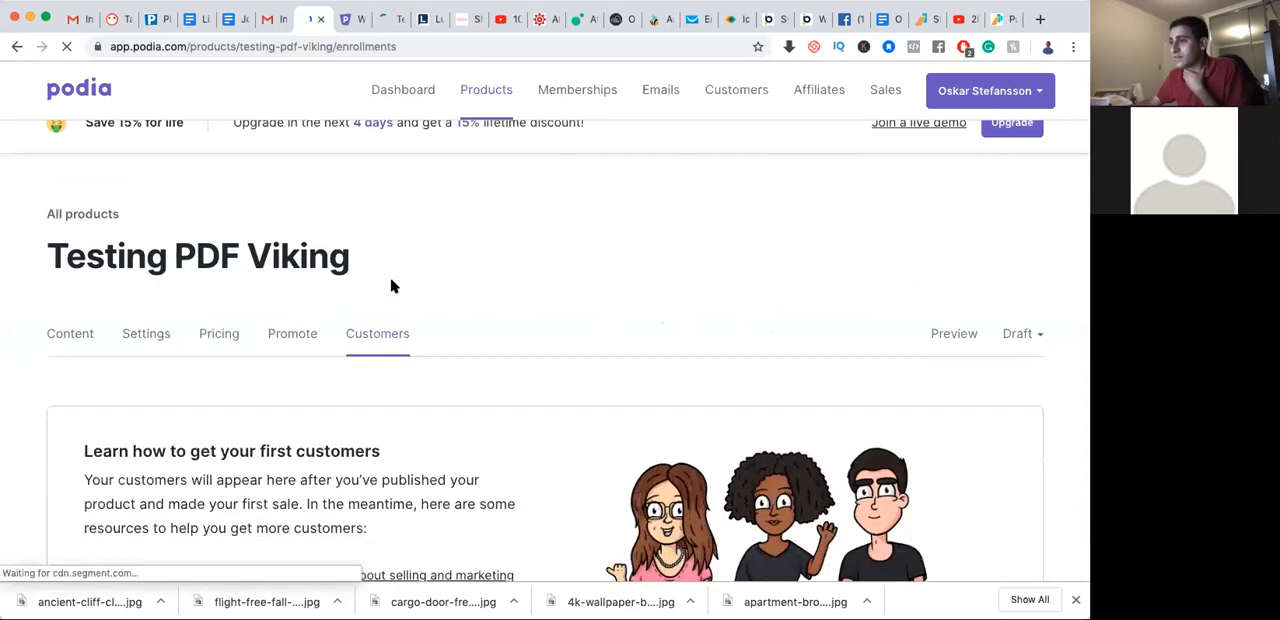
scroll(400, 300, down, 3)
scroll(400, 300, up, 2)
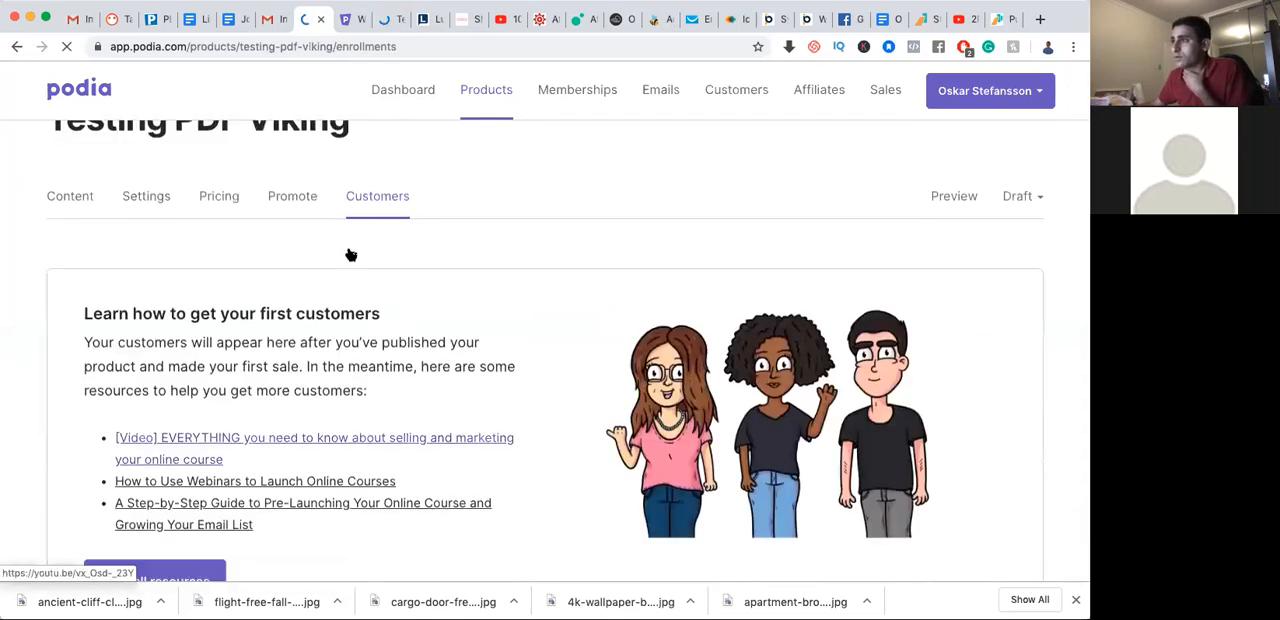
click(286, 201)
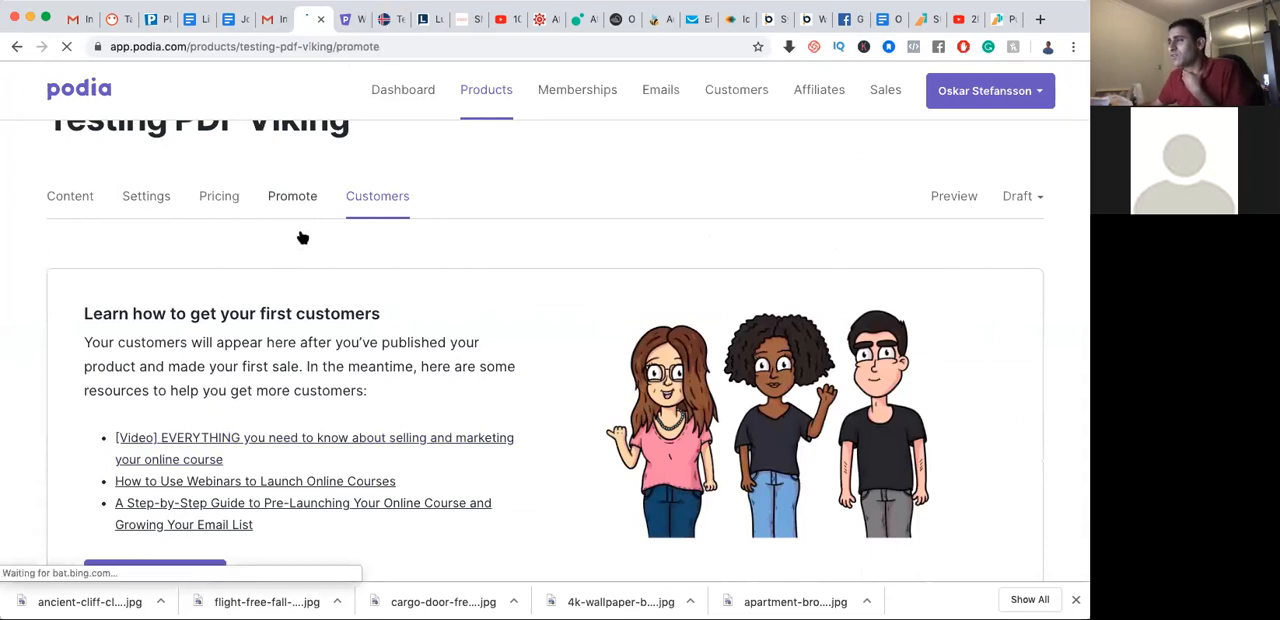
click(299, 196)
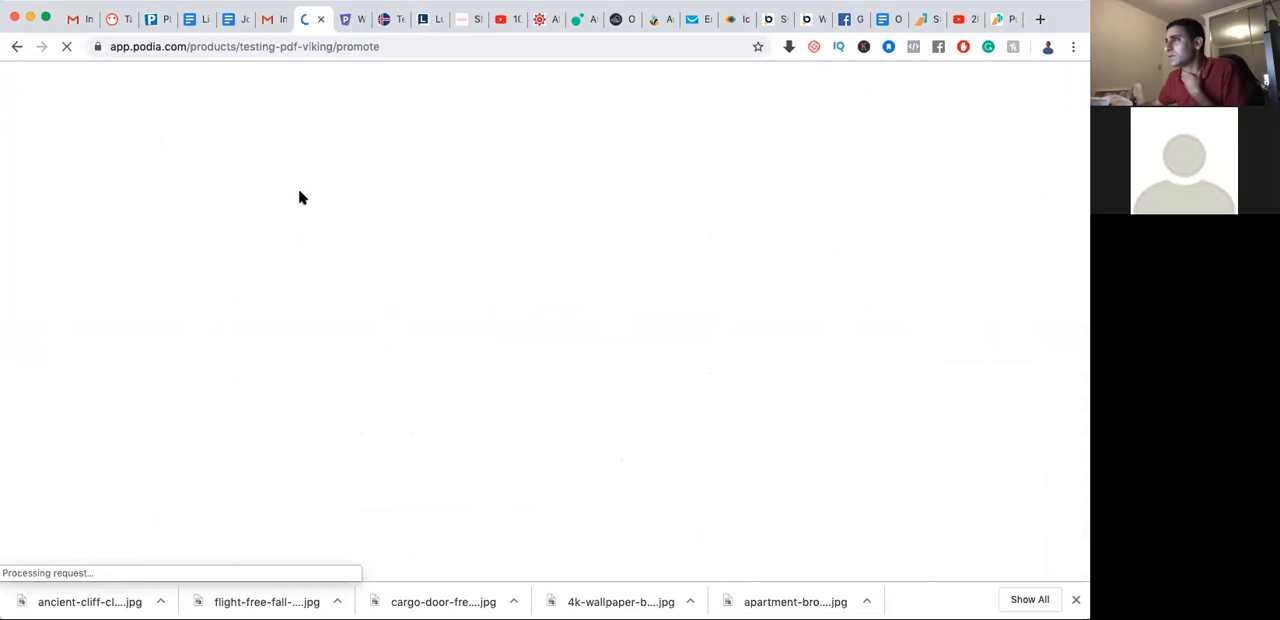
scroll(386, 297, down, 5)
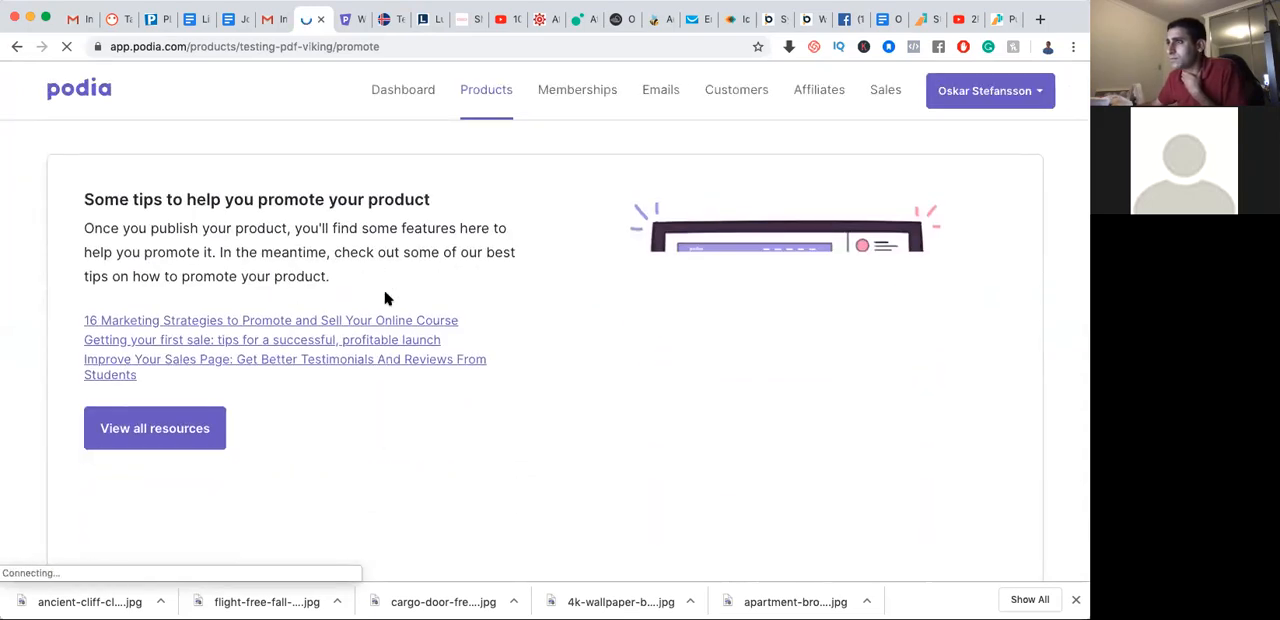
scroll(386, 297, down, 1)
scroll(386, 297, down, 3)
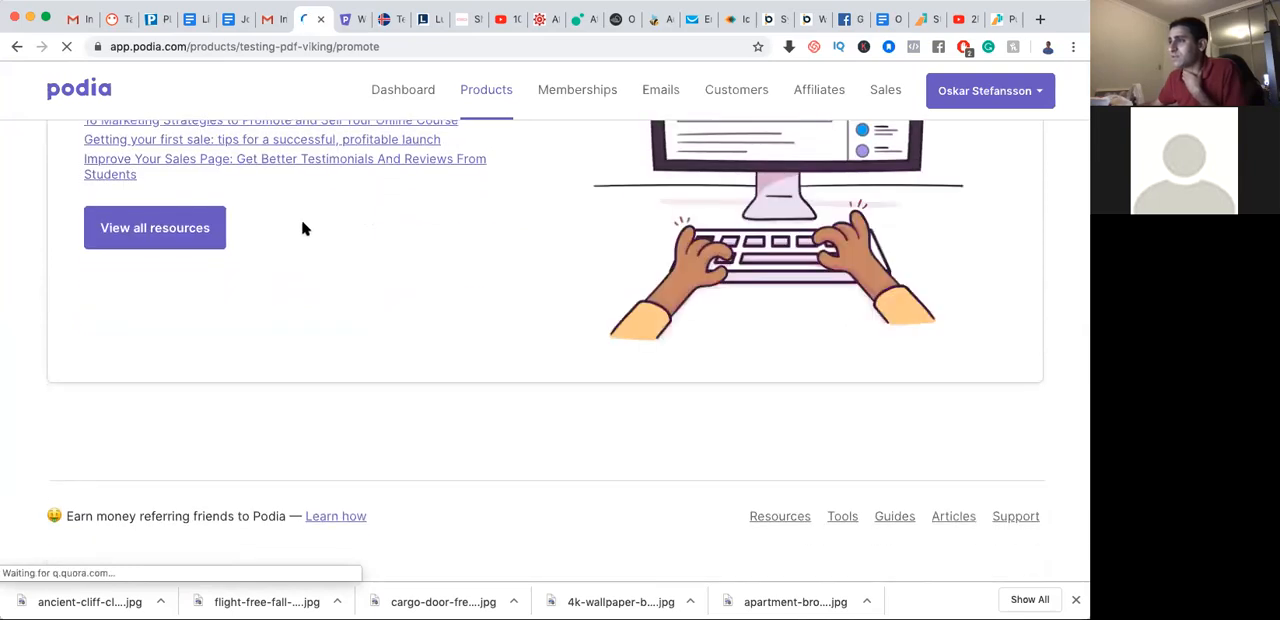
scroll(310, 225, up, 6)
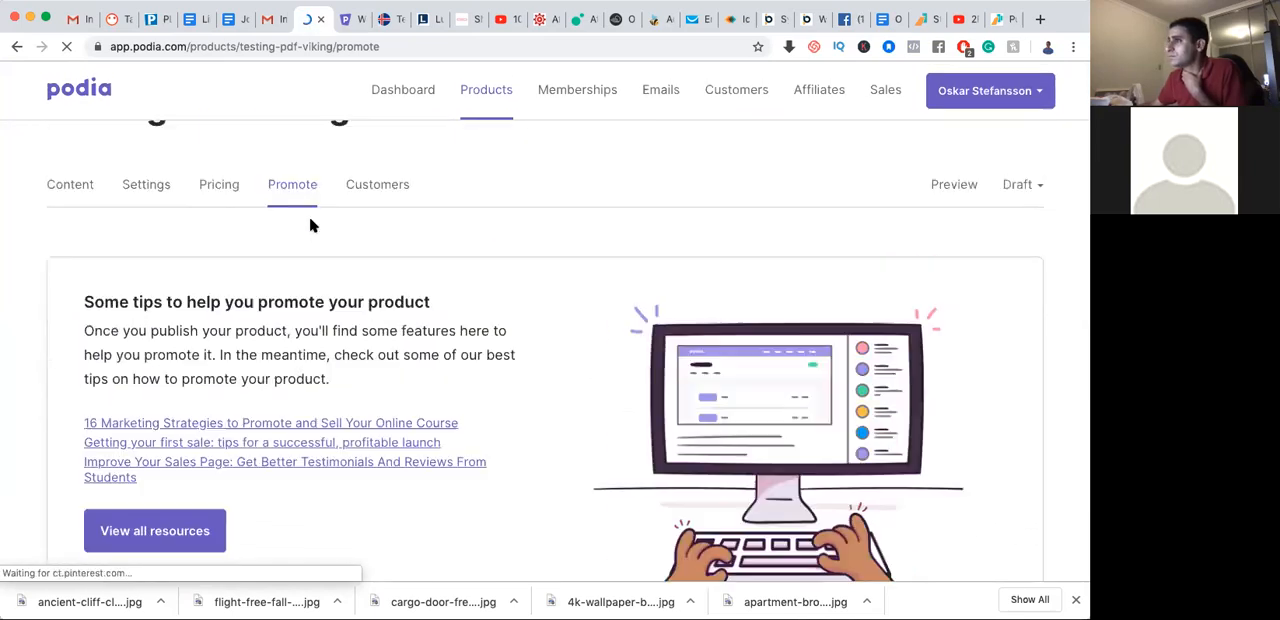
scroll(310, 225, up, 1)
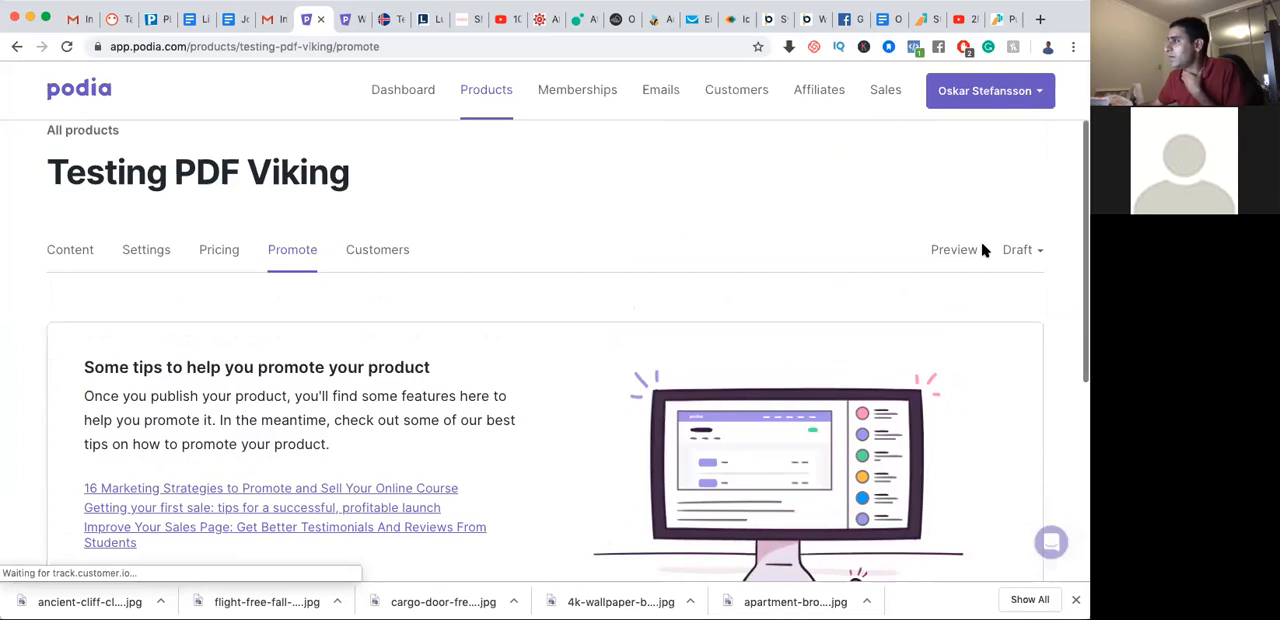
Set the product's status to Published and bring up its social media promotion options
click(1020, 252)
click(914, 405)
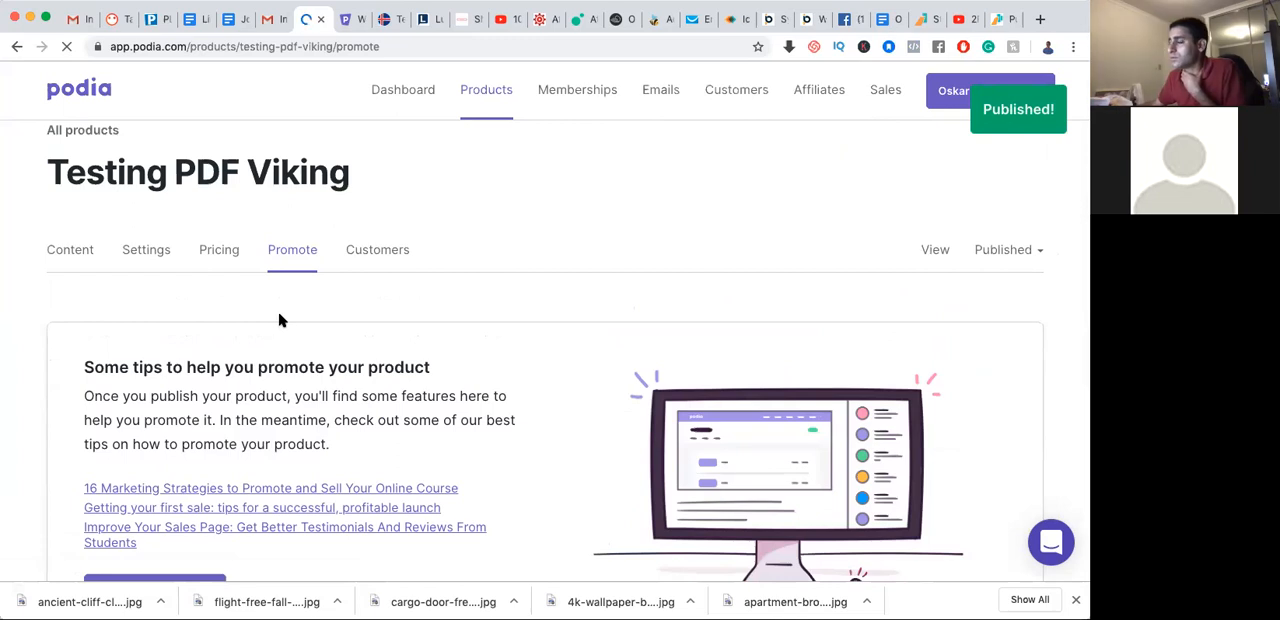
scroll(279, 320, down, 5)
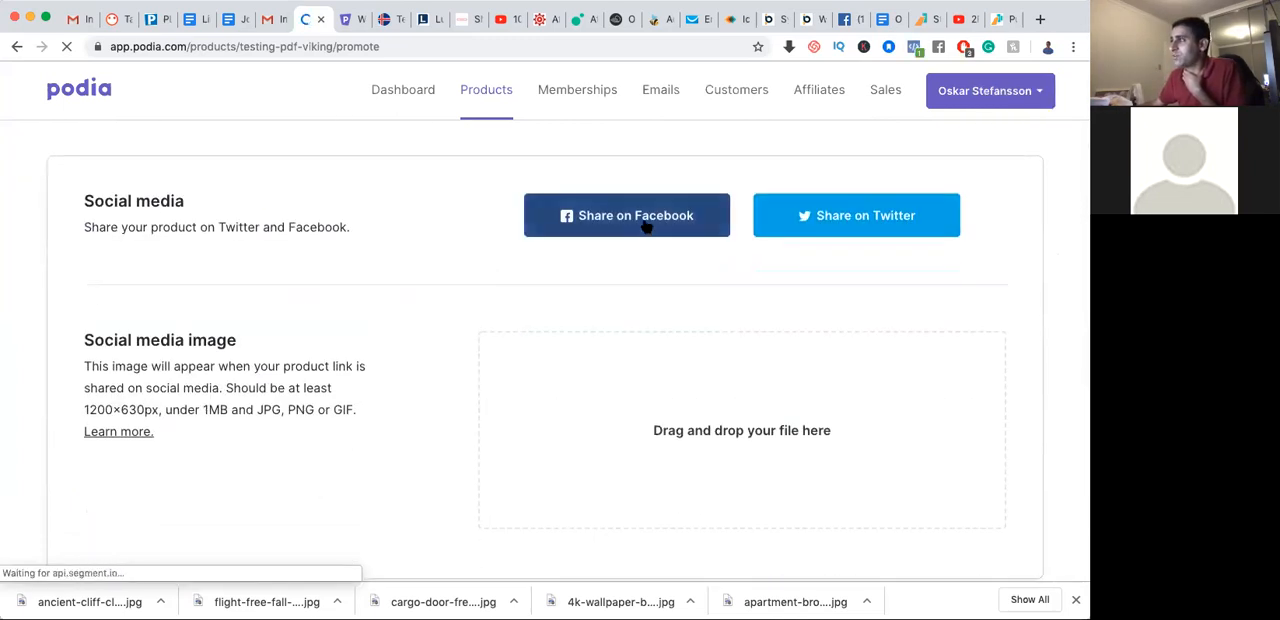
Upload an image file as the product's social media image
scroll(857, 220, down, 2)
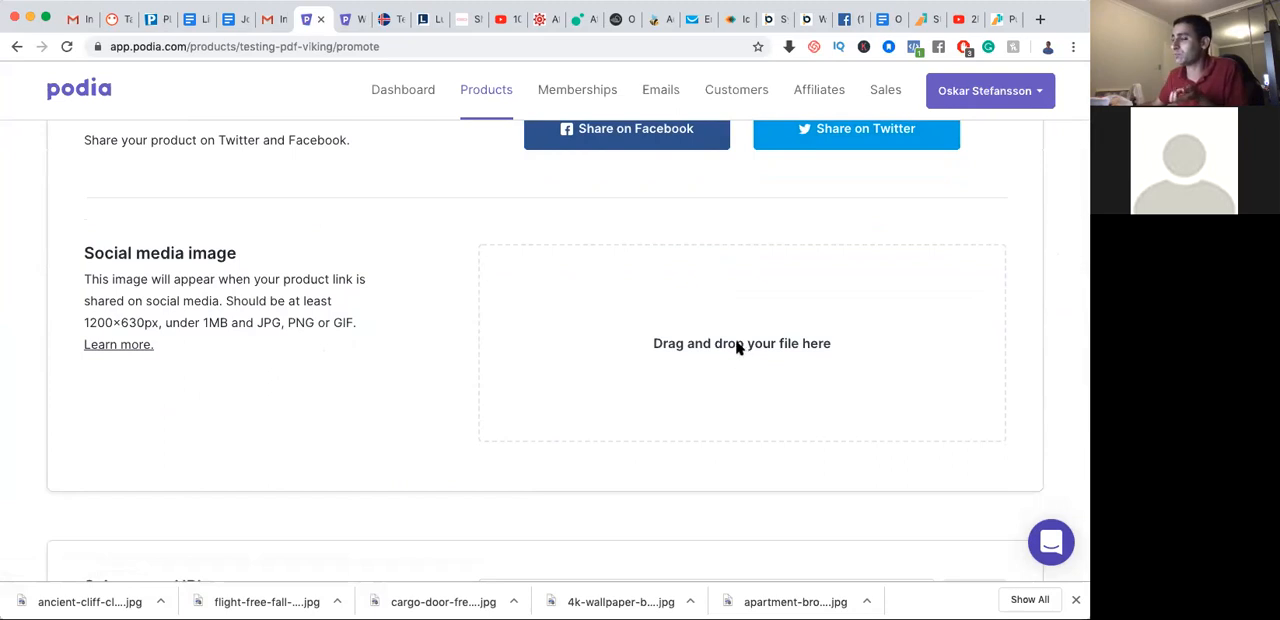
click(638, 348)
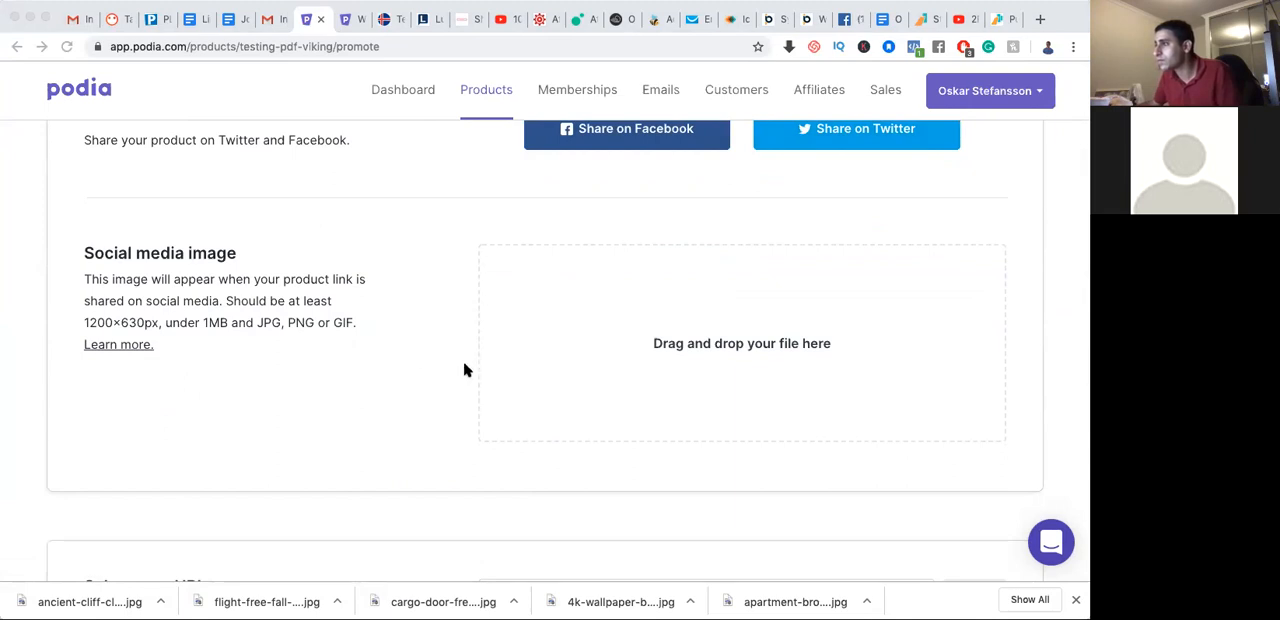
drag(143, 373, 683, 345)
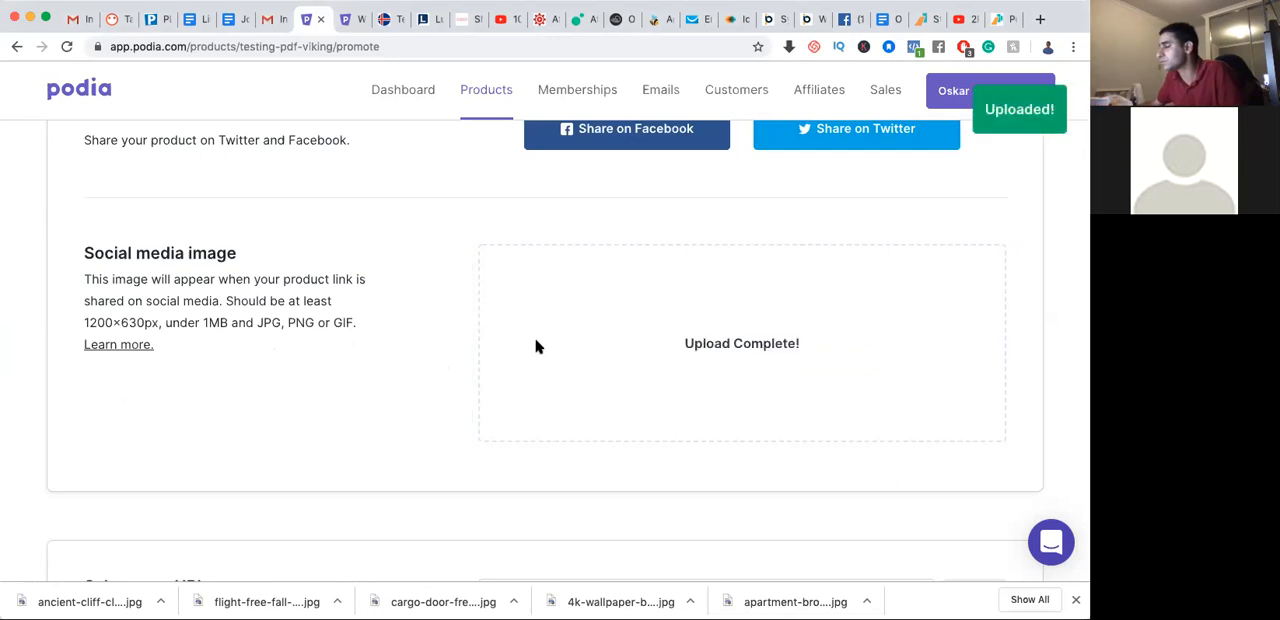
scroll(381, 354, down, 3)
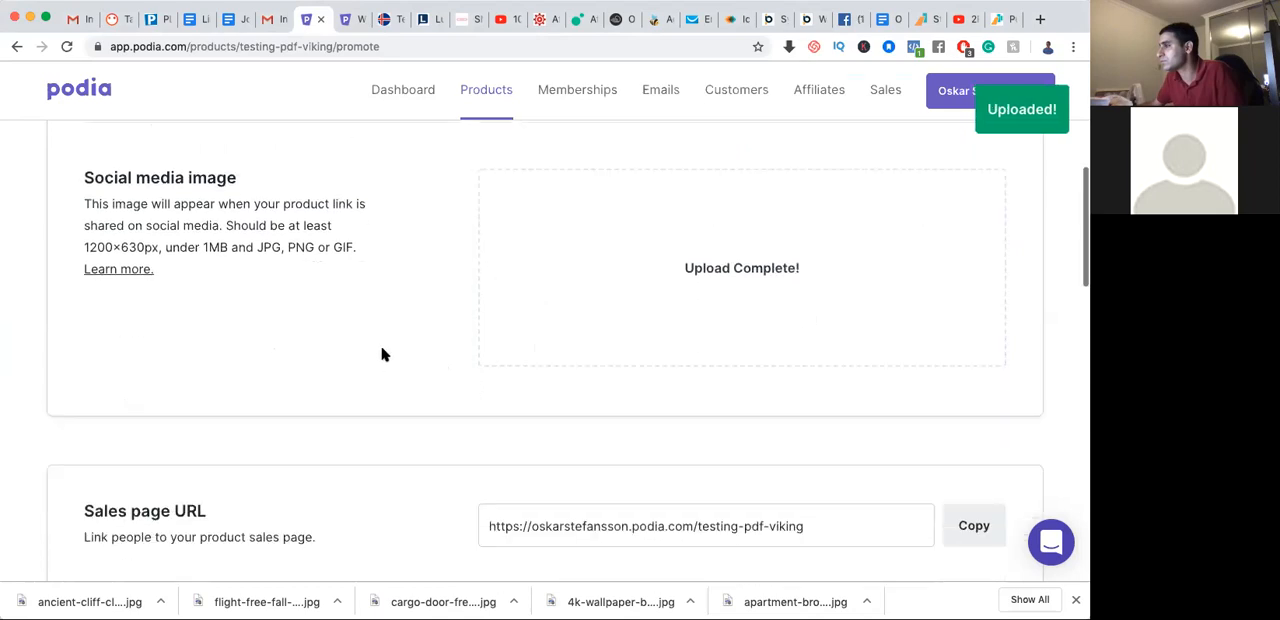
scroll(381, 354, up, 3)
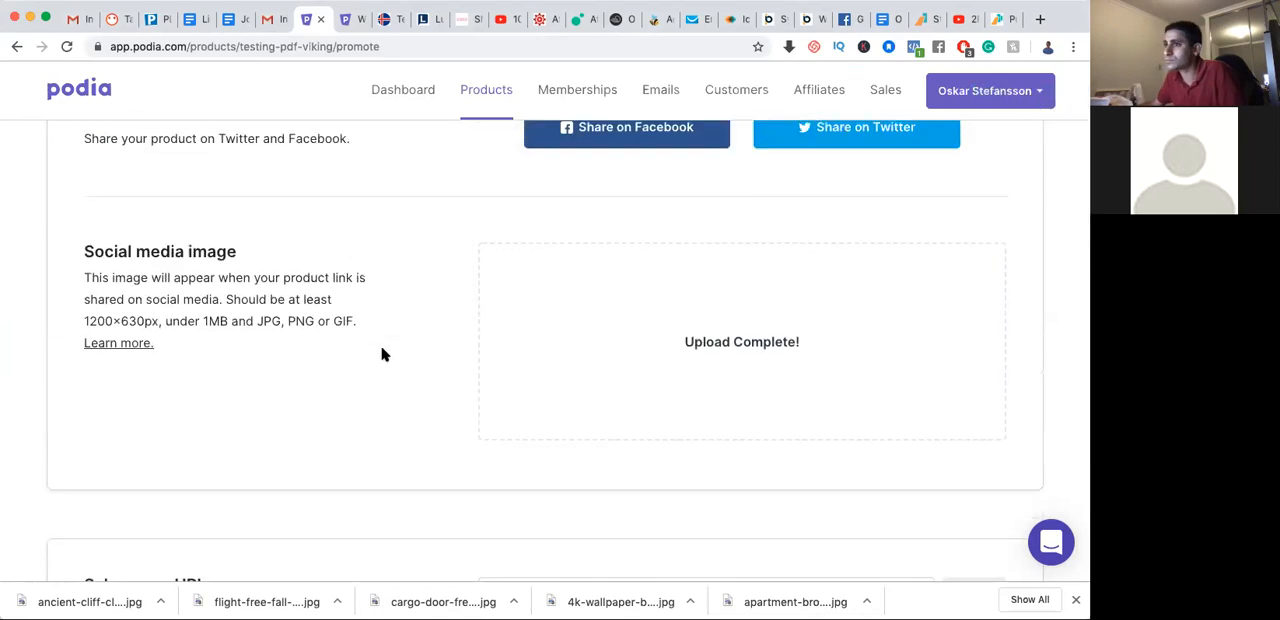
Preview how the product link is shared on Facebook, and close the share page without posting
scroll(381, 354, down, 3)
scroll(381, 354, up, 3)
scroll(381, 354, down, 2)
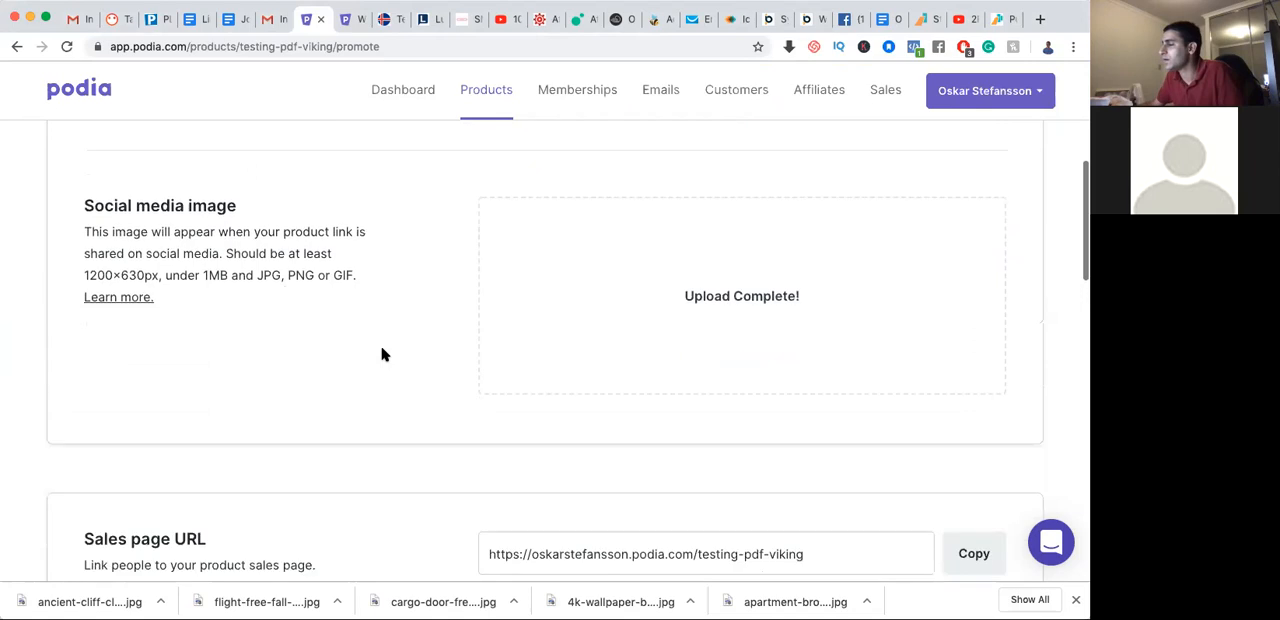
scroll(705, 244, up, 3)
scroll(705, 244, up, 2)
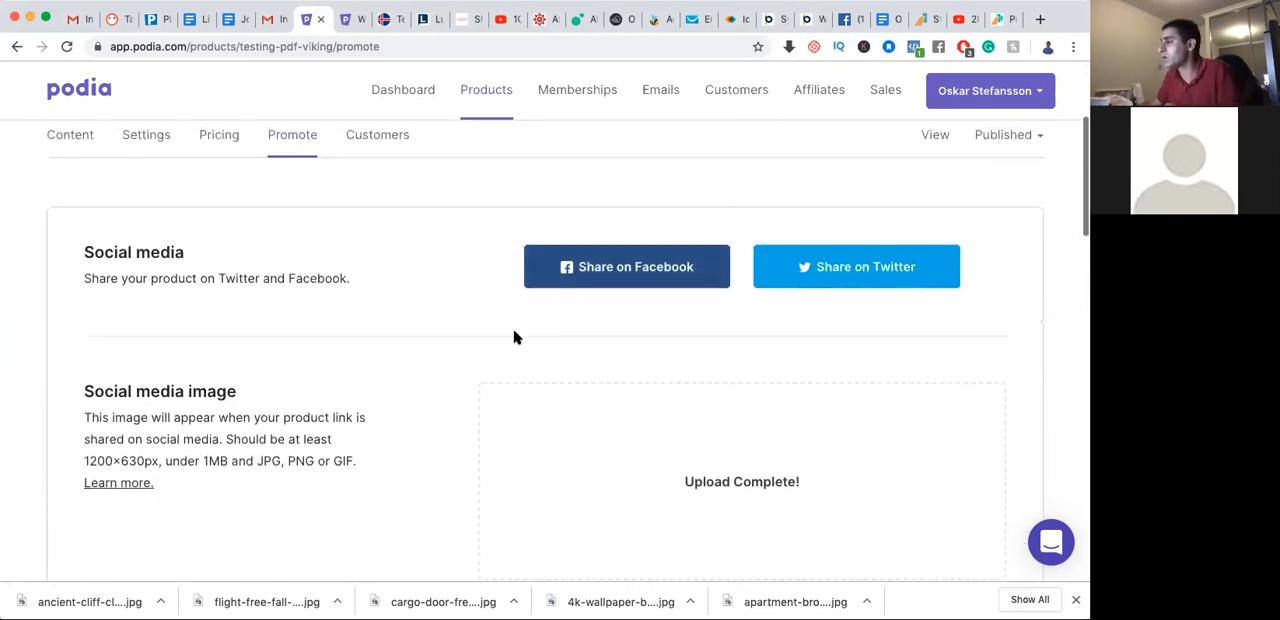
click(615, 287)
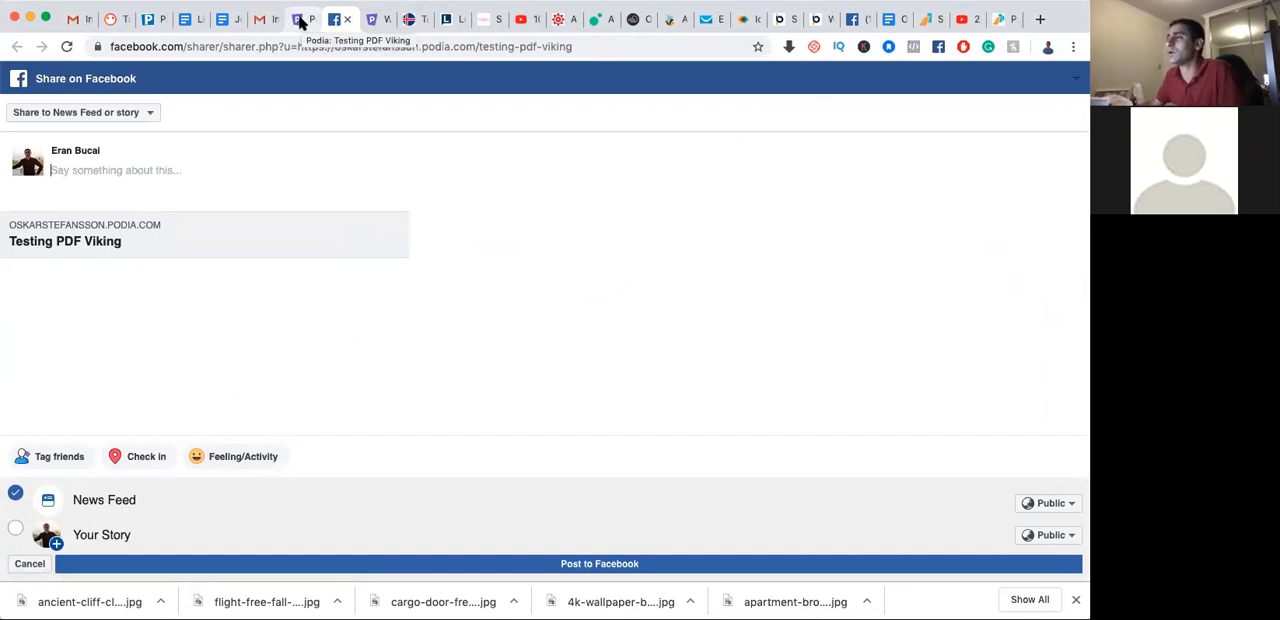
key(super+w)
Review the social media image requirements and the product's Sales page URL and Buy Now URL
scroll(395, 250, down, 5)
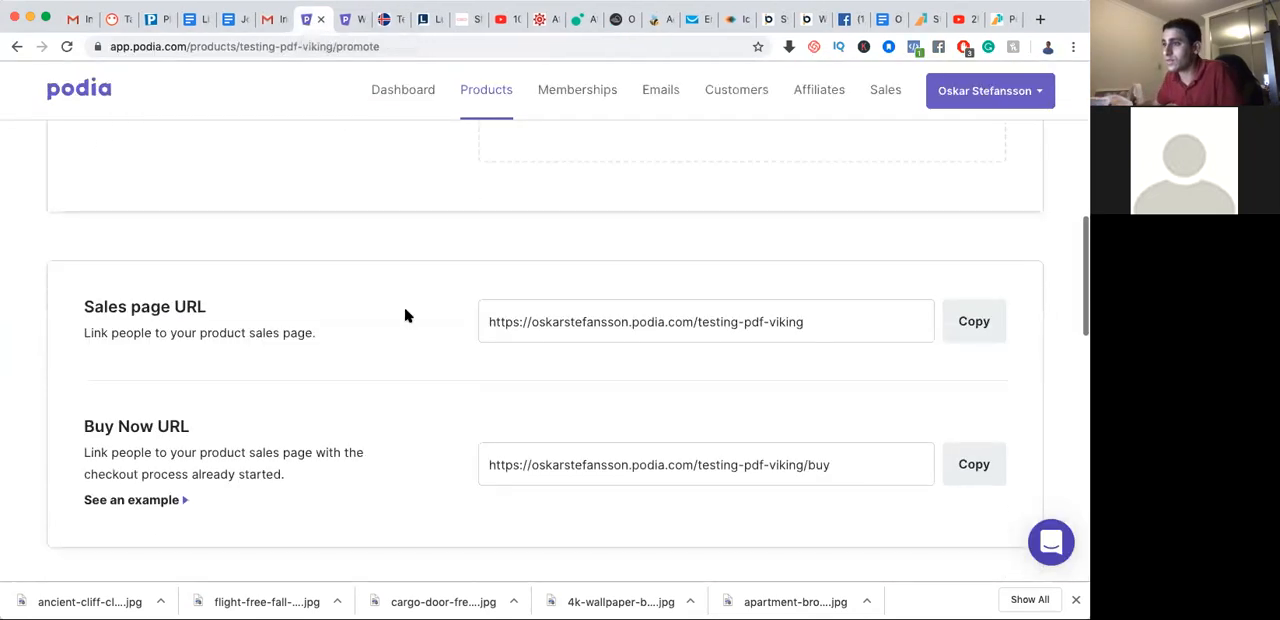
scroll(403, 311, up, 2)
scroll(403, 311, up, 2)
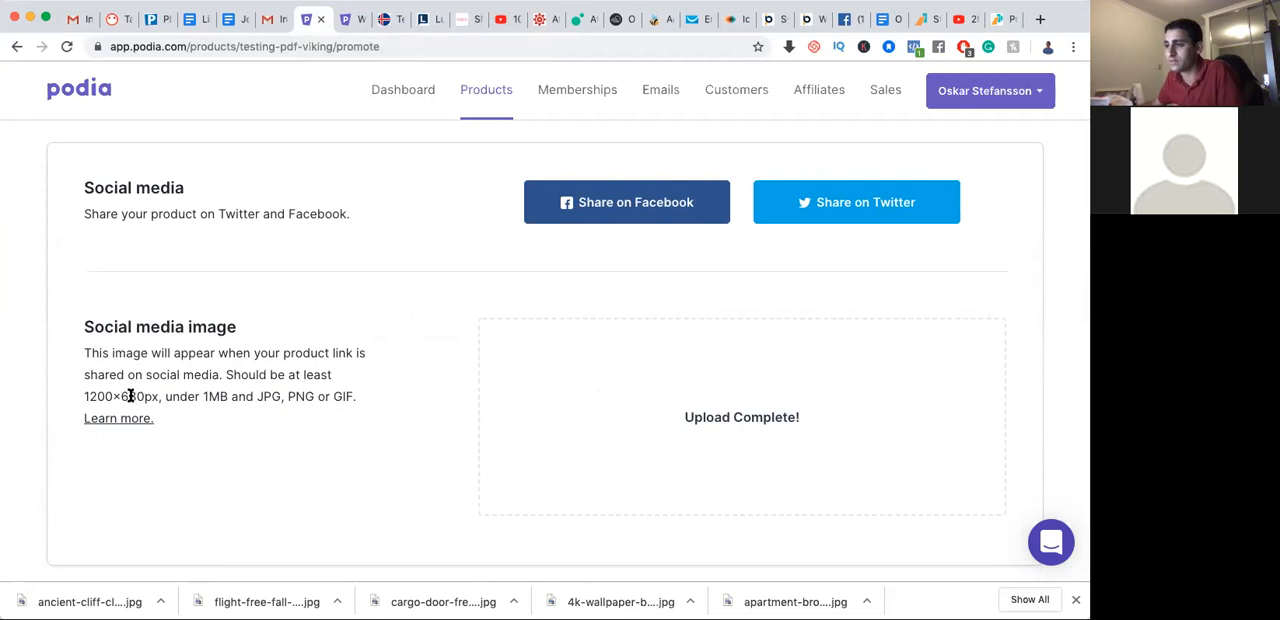
scroll(360, 429, down, 4)
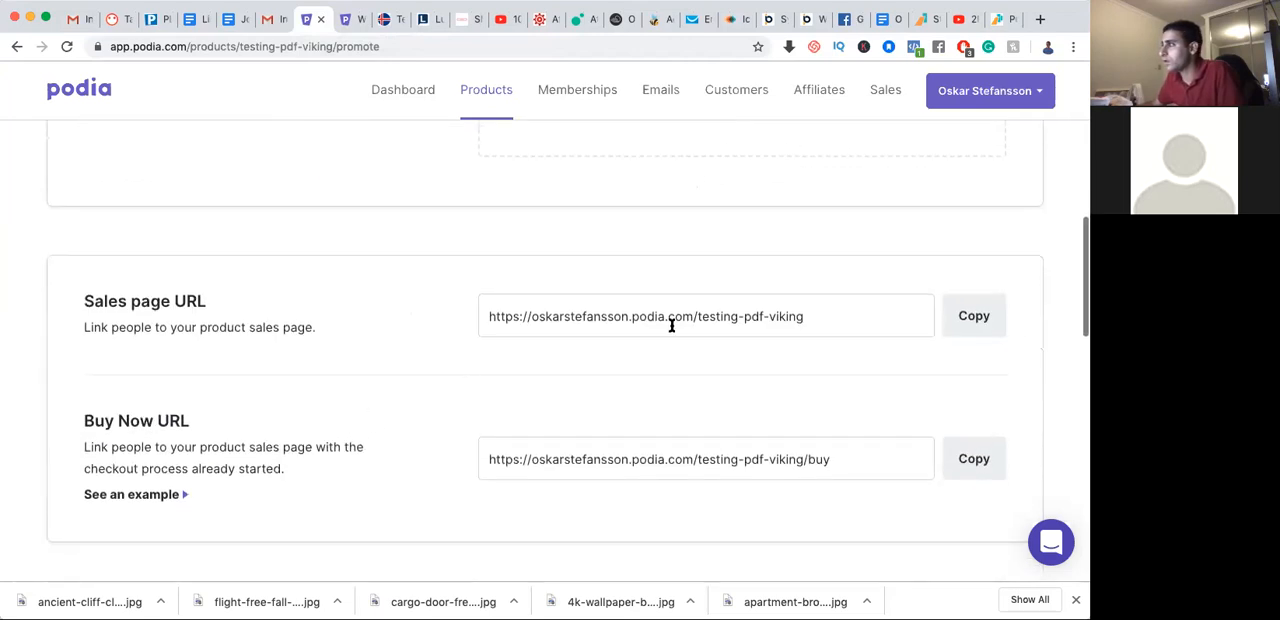
click(815, 312)
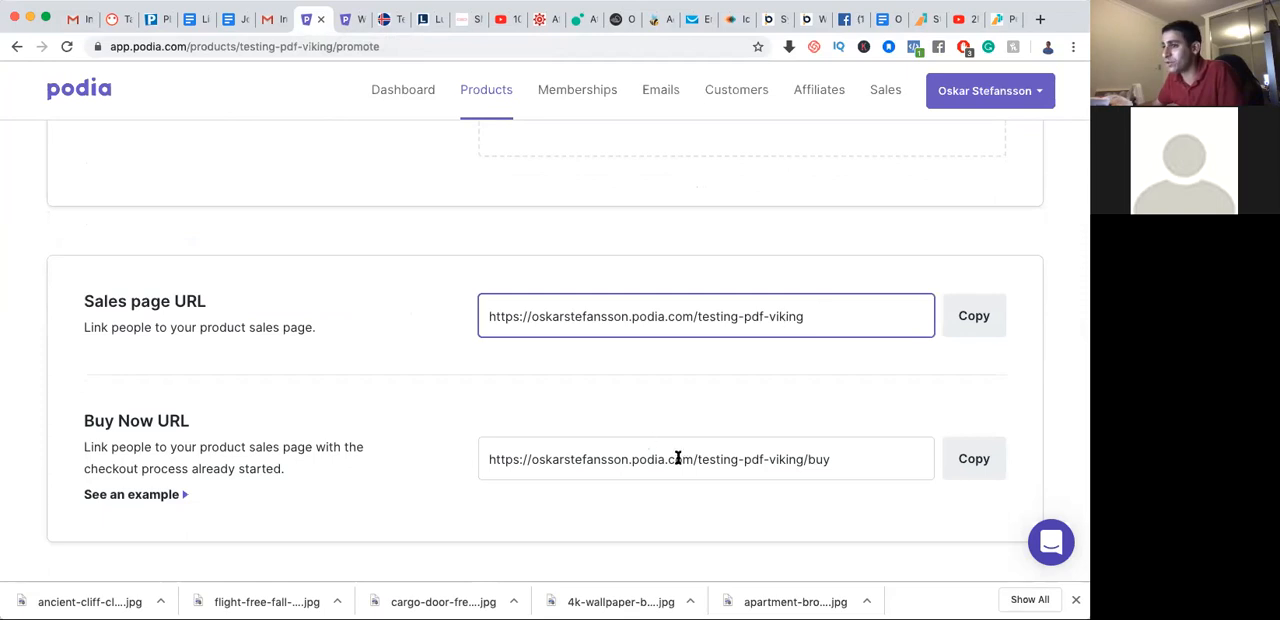
Examine the product's Embed settings, including the Link, Button and Card formats, the text option and the embed code
scroll(678, 458, down, 4)
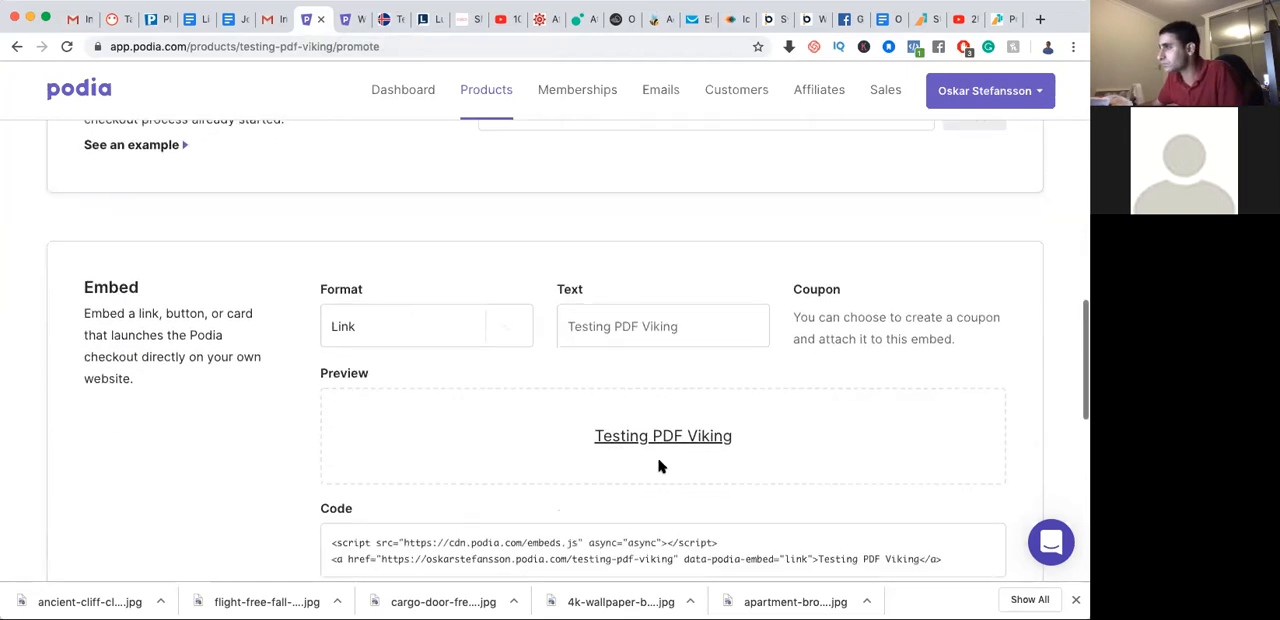
click(519, 334)
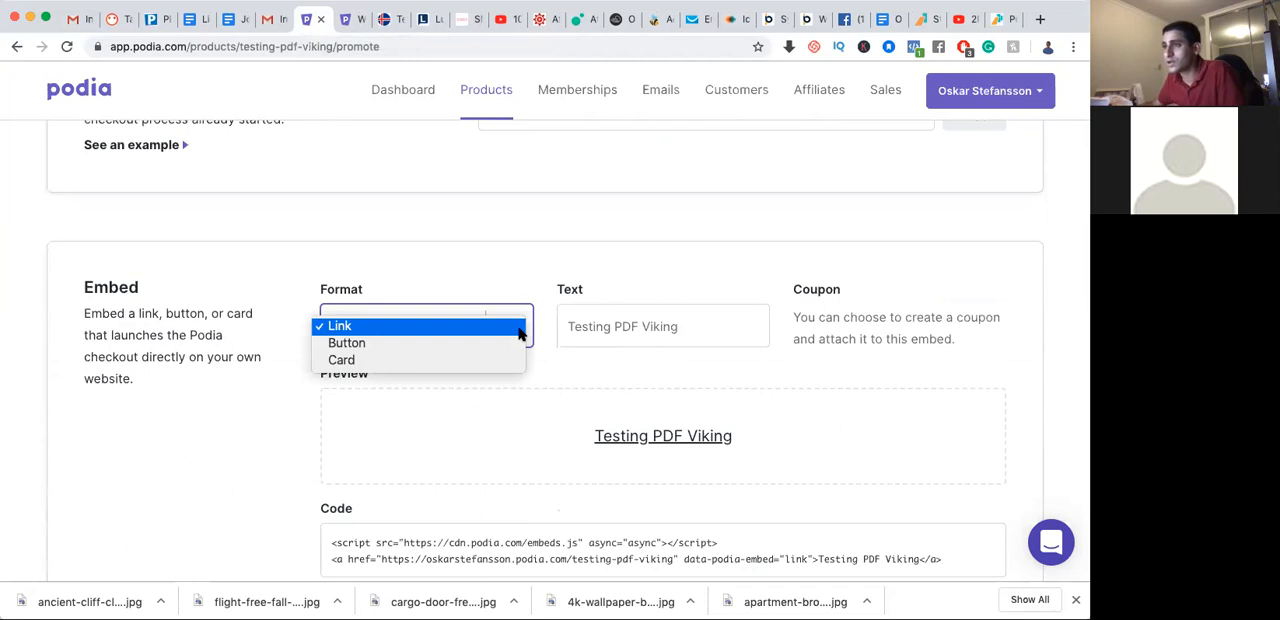
click(169, 400)
scroll(180, 402, down, 2)
scroll(184, 404, down, 1)
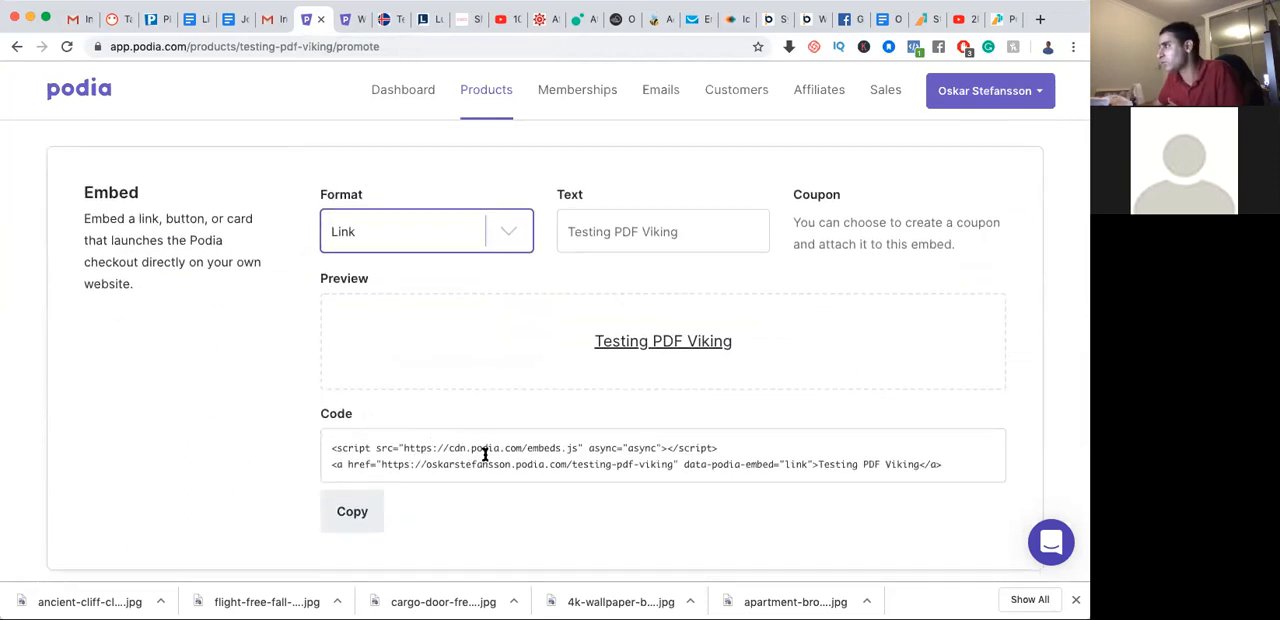
click(678, 241)
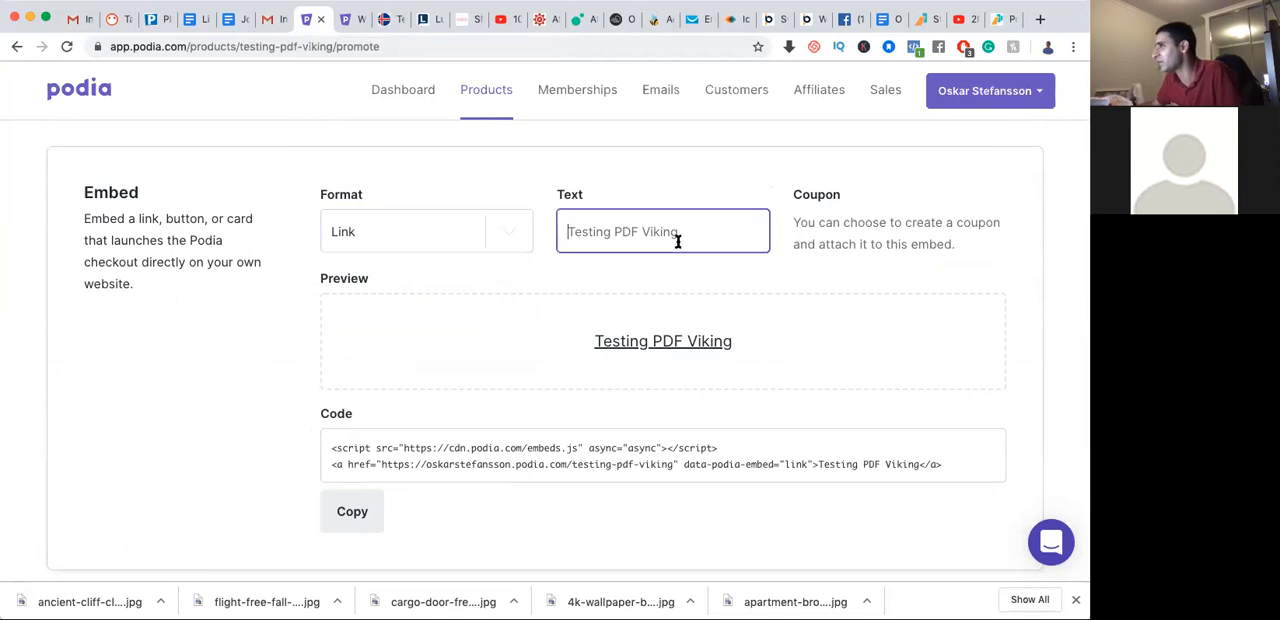
Open the product's pricing settings and review the Price, Payment Plan and Upsells sections
scroll(871, 234, up, 3)
scroll(352, 313, up, 10)
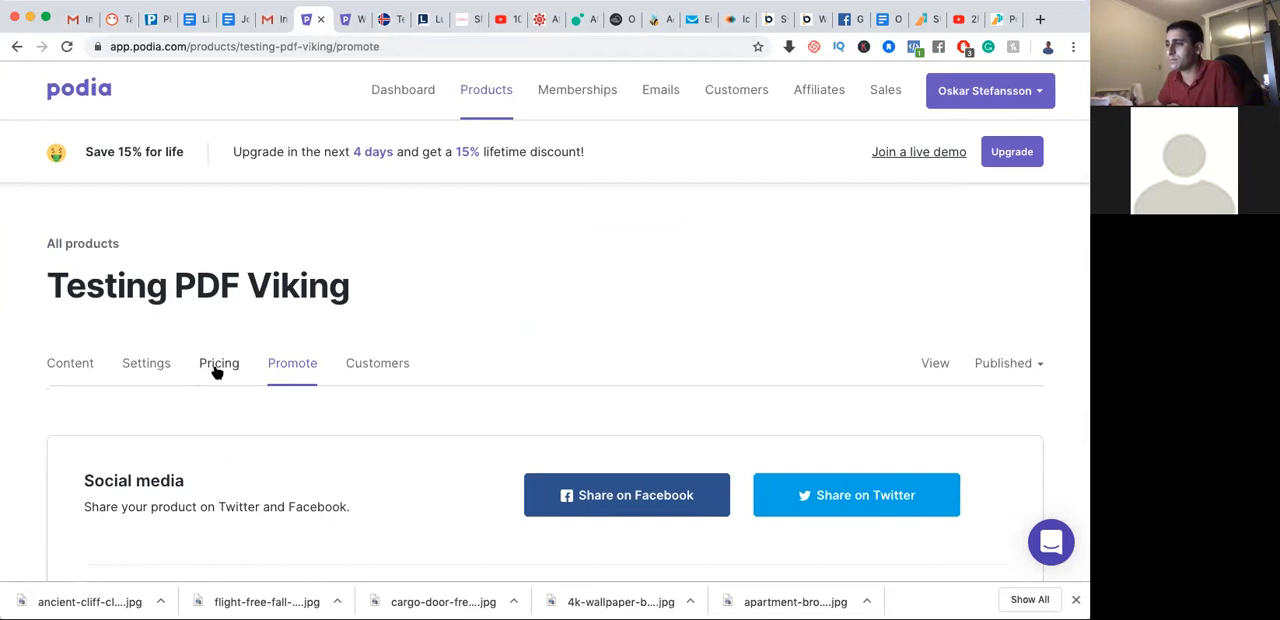
click(216, 371)
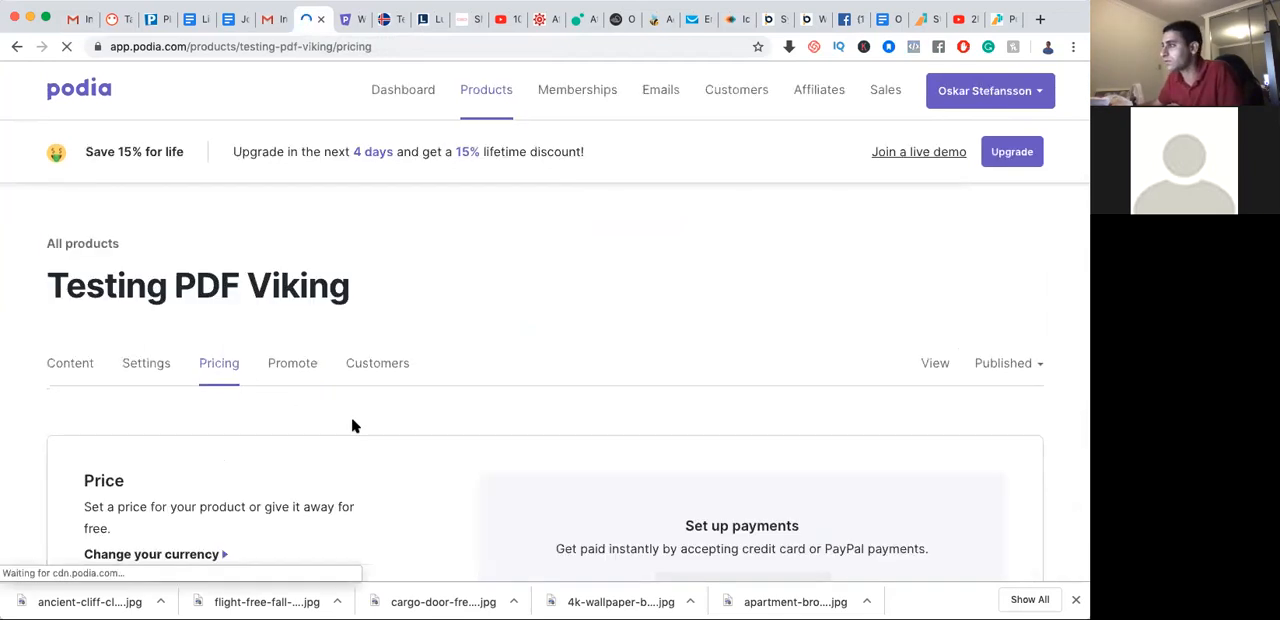
scroll(349, 424, down, 2)
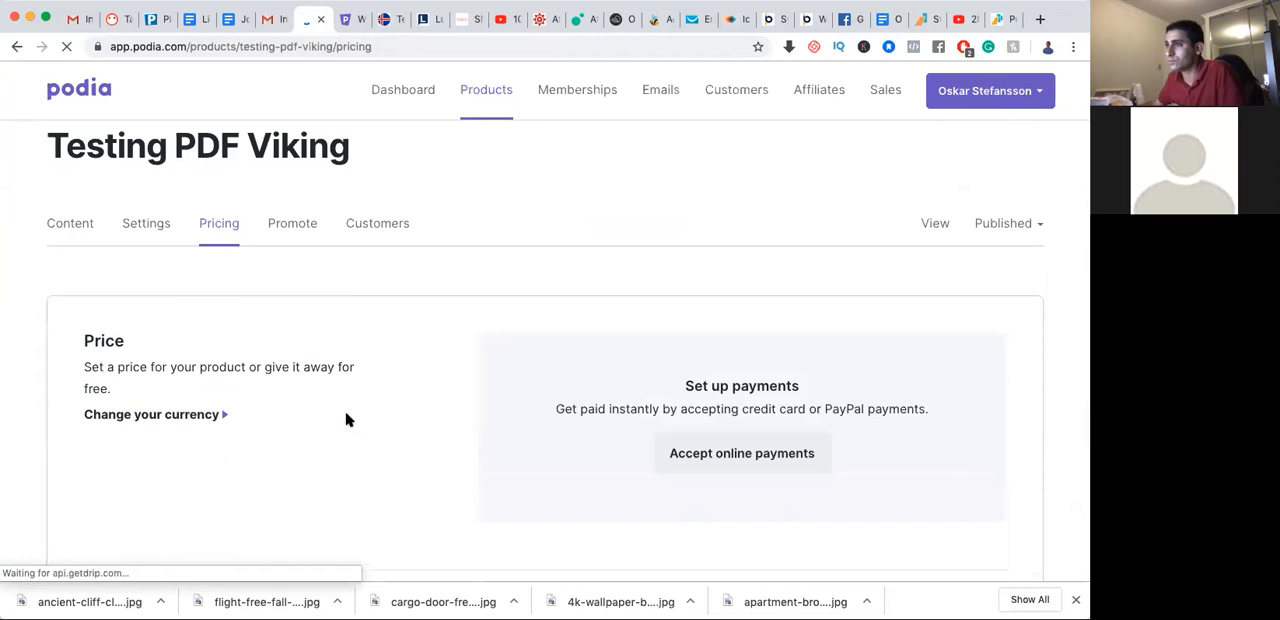
scroll(350, 422, down, 2)
scroll(347, 420, down, 2)
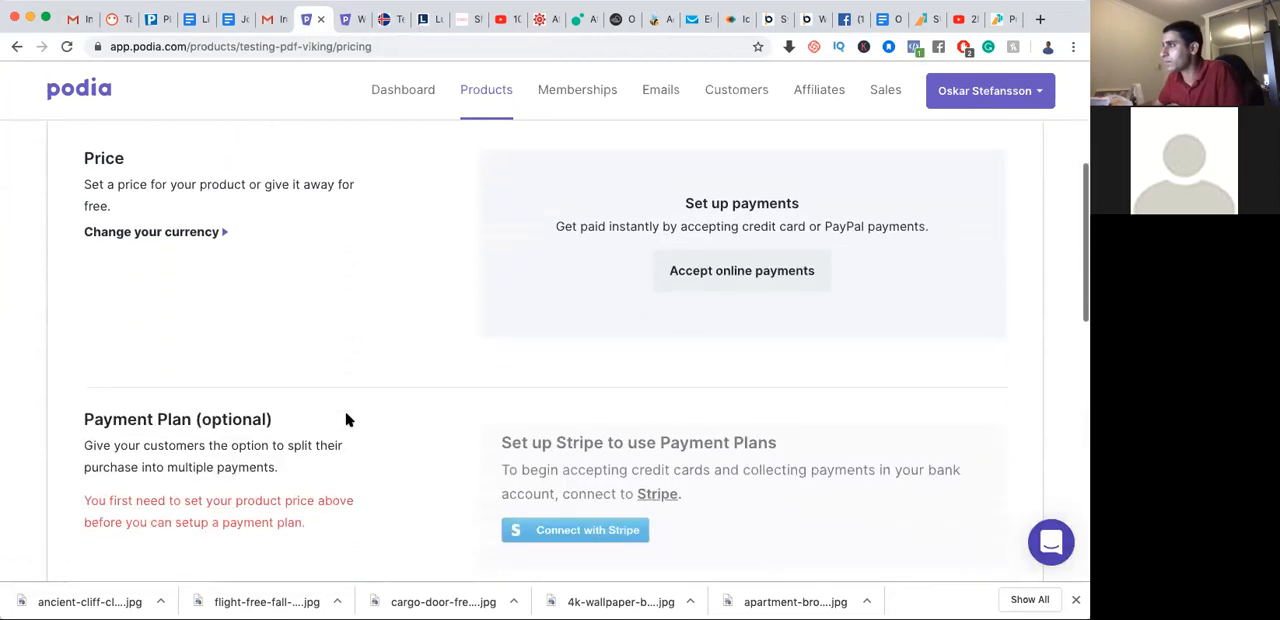
scroll(347, 420, down, 1)
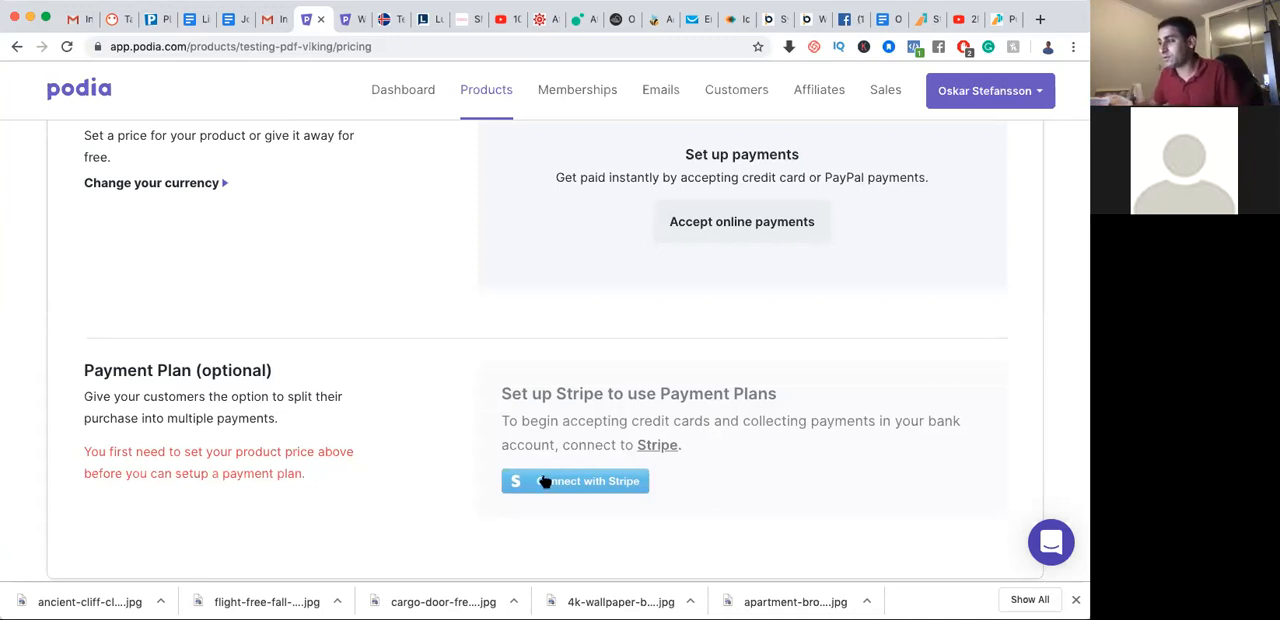
scroll(543, 480, down, 2)
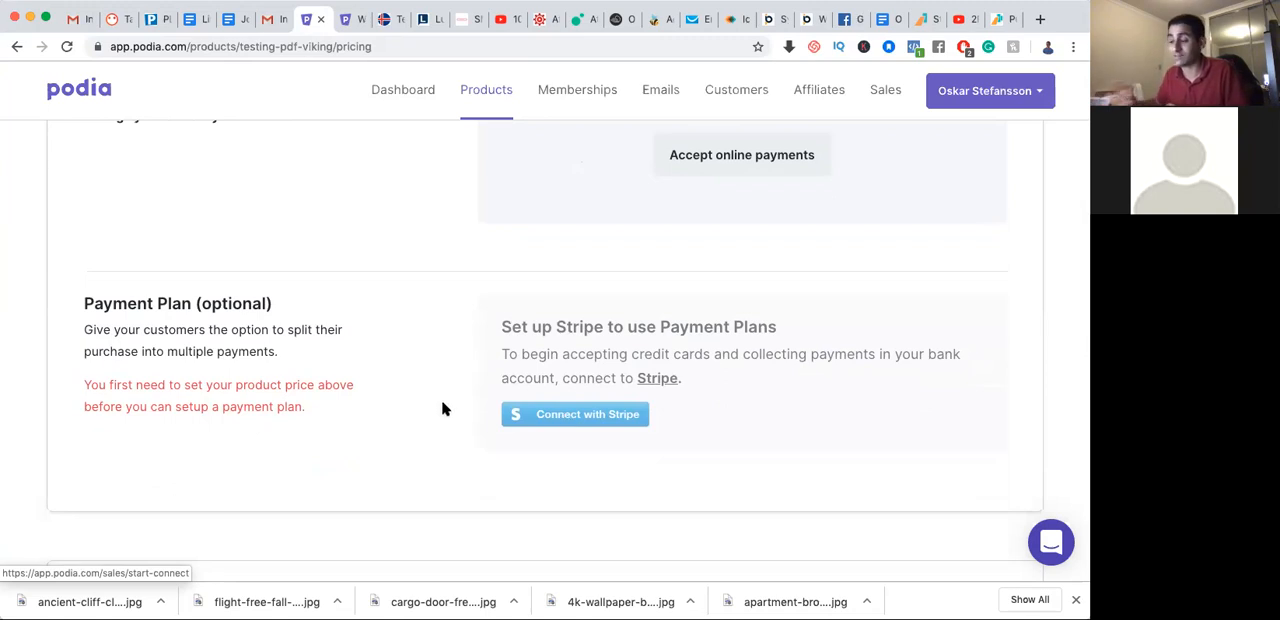
scroll(402, 407, down, 2)
scroll(402, 407, down, 10)
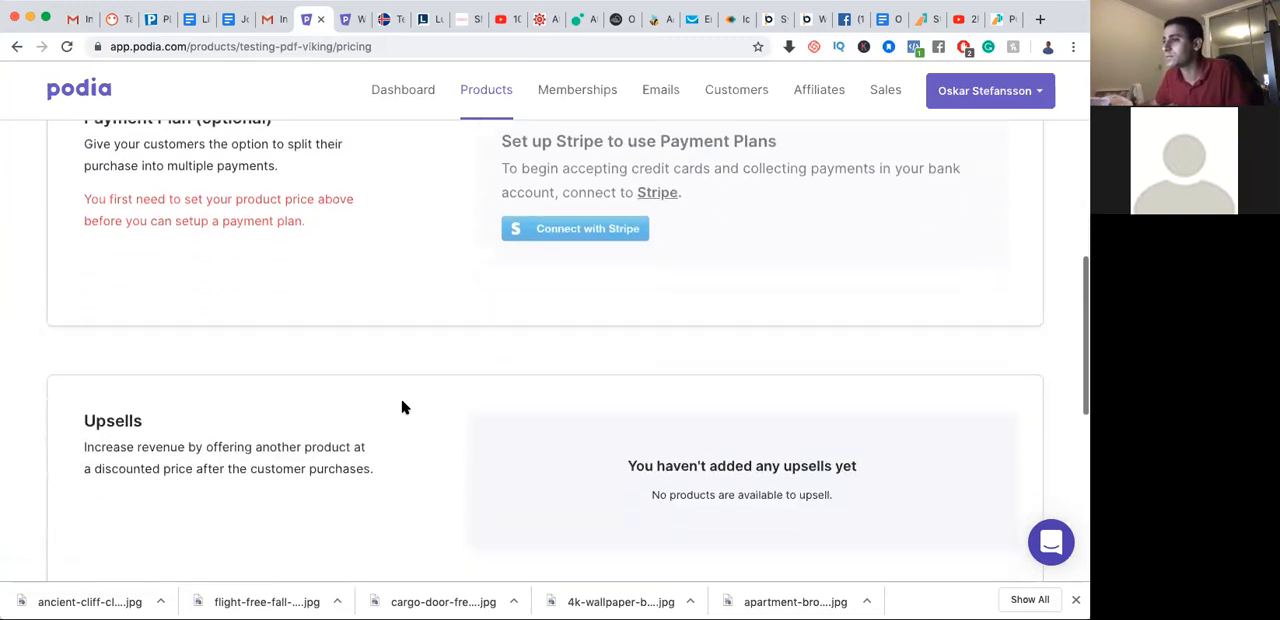
scroll(404, 406, up, 10)
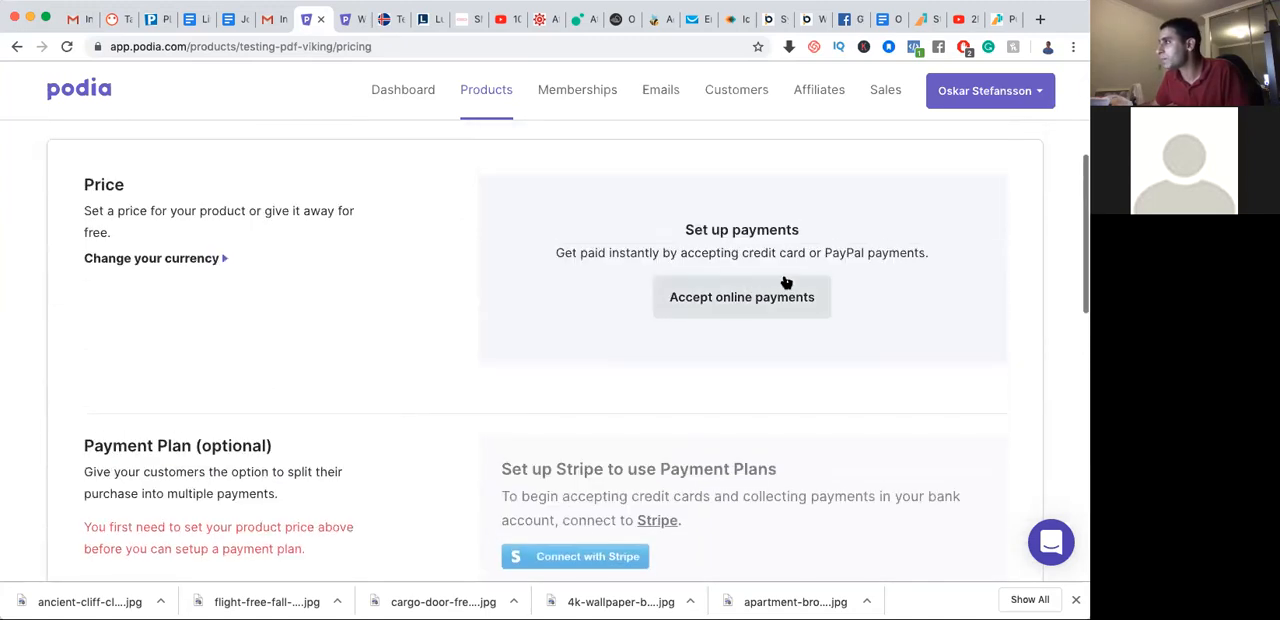
Open the online payment setup from the product's price section and review the Stripe and PayPal connection options
click(735, 300)
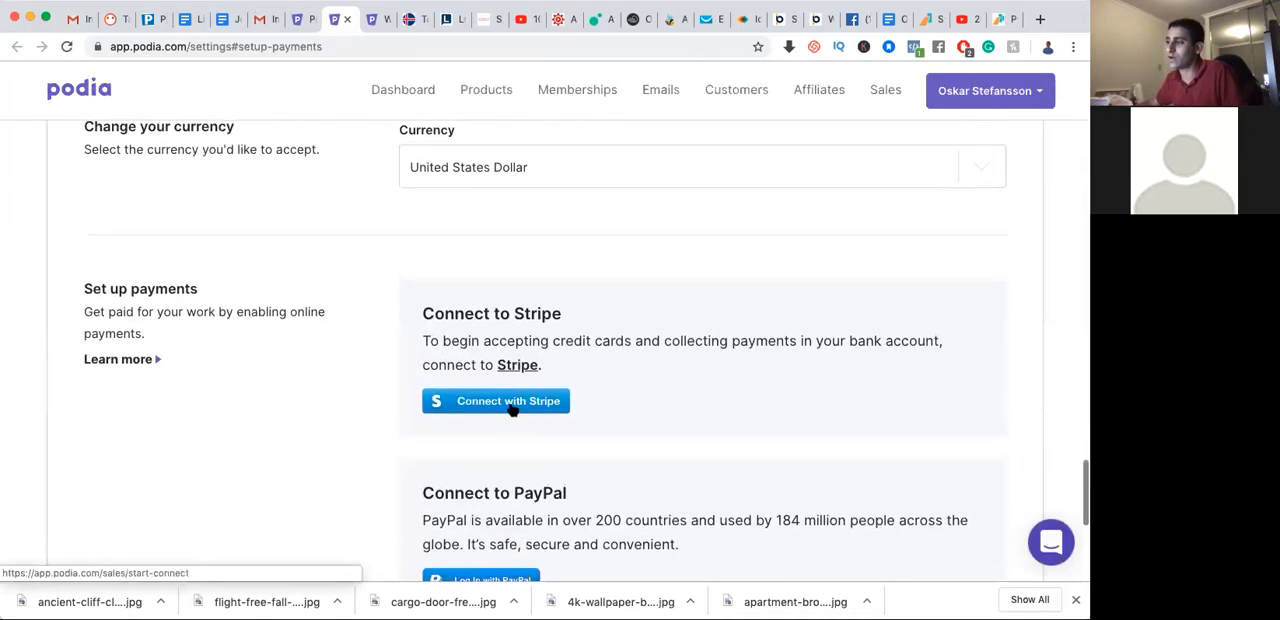
scroll(505, 440, down, 3)
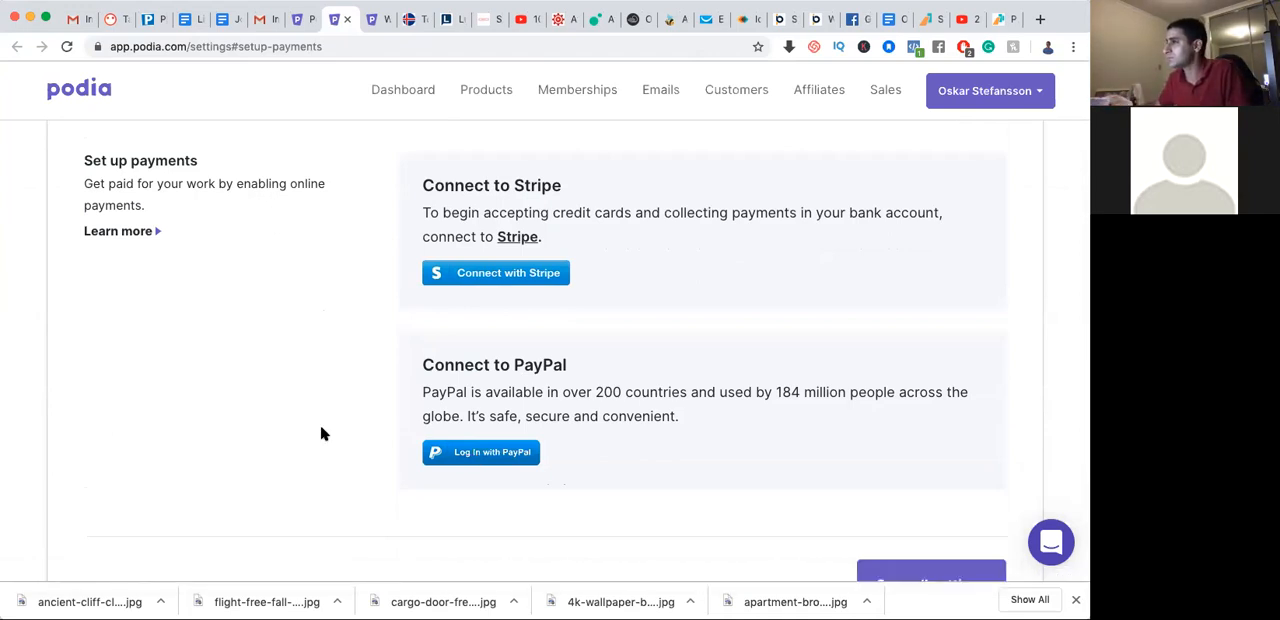
scroll(321, 433, up, 5)
scroll(321, 433, down, 2)
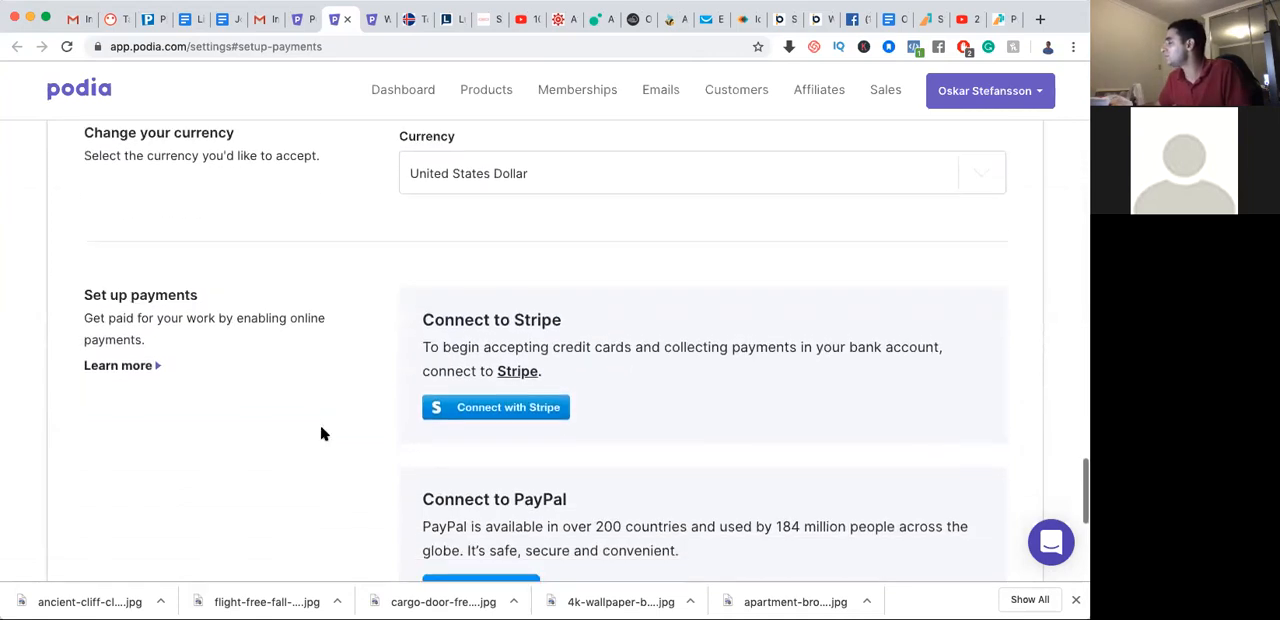
Look through the currencies available for accepting payments, leaving United States Dollar selected
scroll(321, 433, up, 5)
scroll(321, 433, up, 3)
scroll(322, 433, down, 3)
click(522, 429)
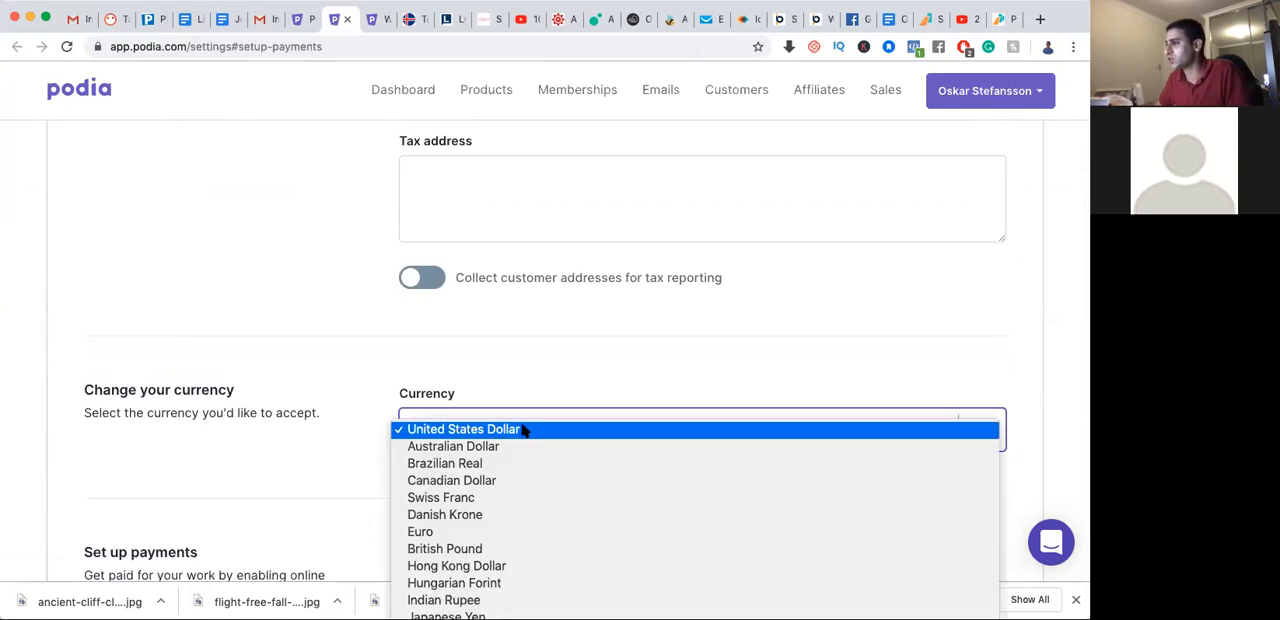
scroll(507, 557, down, 3)
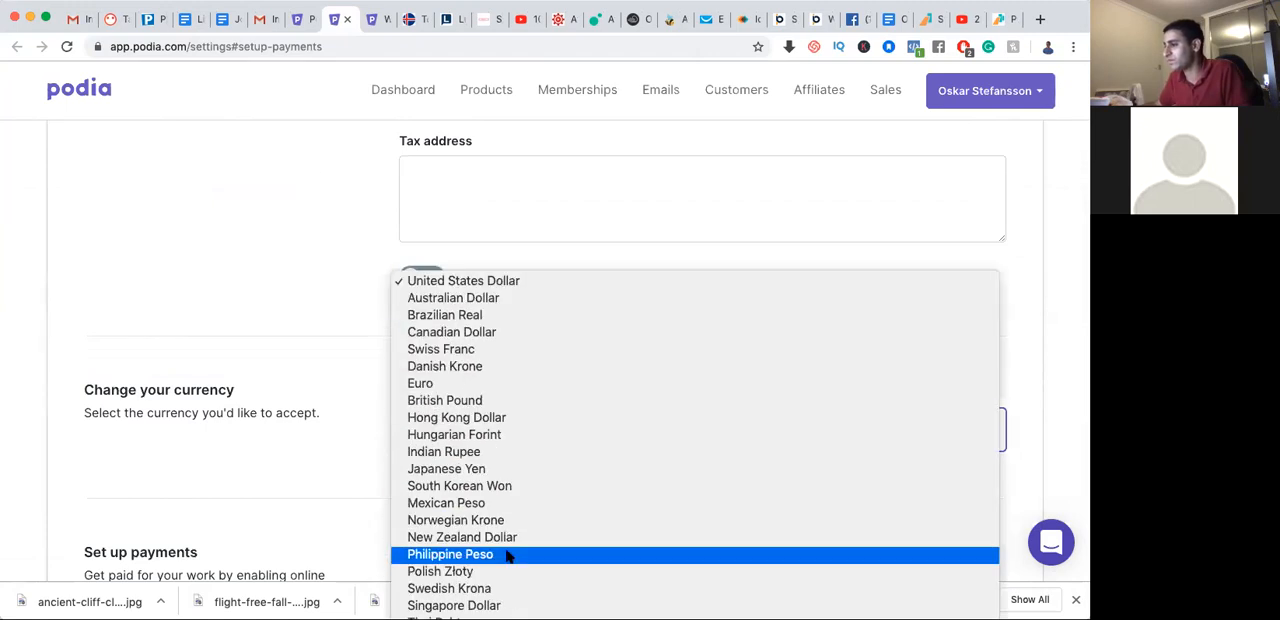
click(298, 384)
Review the European Union tax, storefront language, tracking code and double opt-in settings
scroll(298, 384, up, 4)
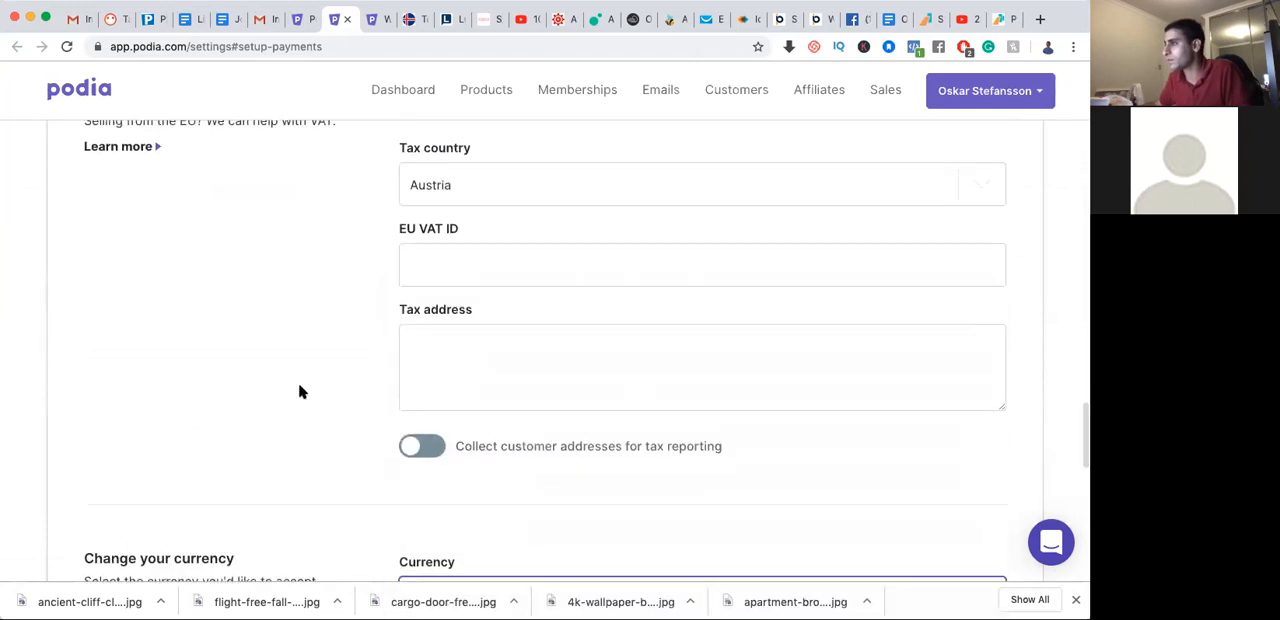
scroll(298, 391, up, 4)
scroll(298, 391, up, 2)
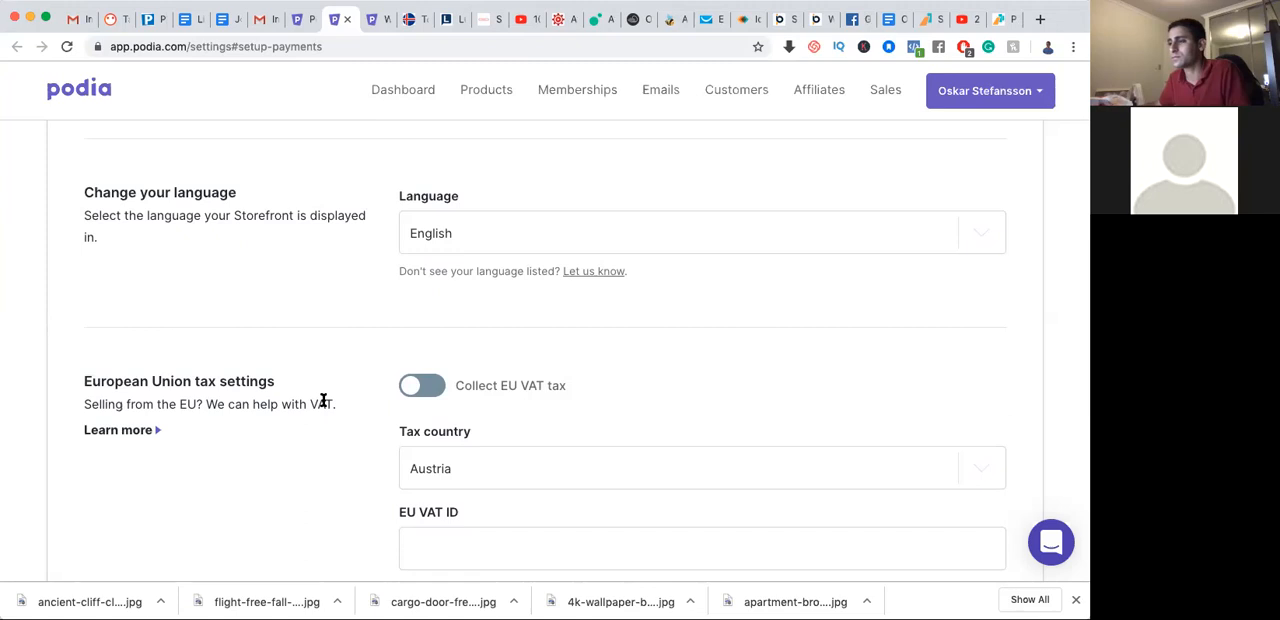
scroll(323, 400, up, 10)
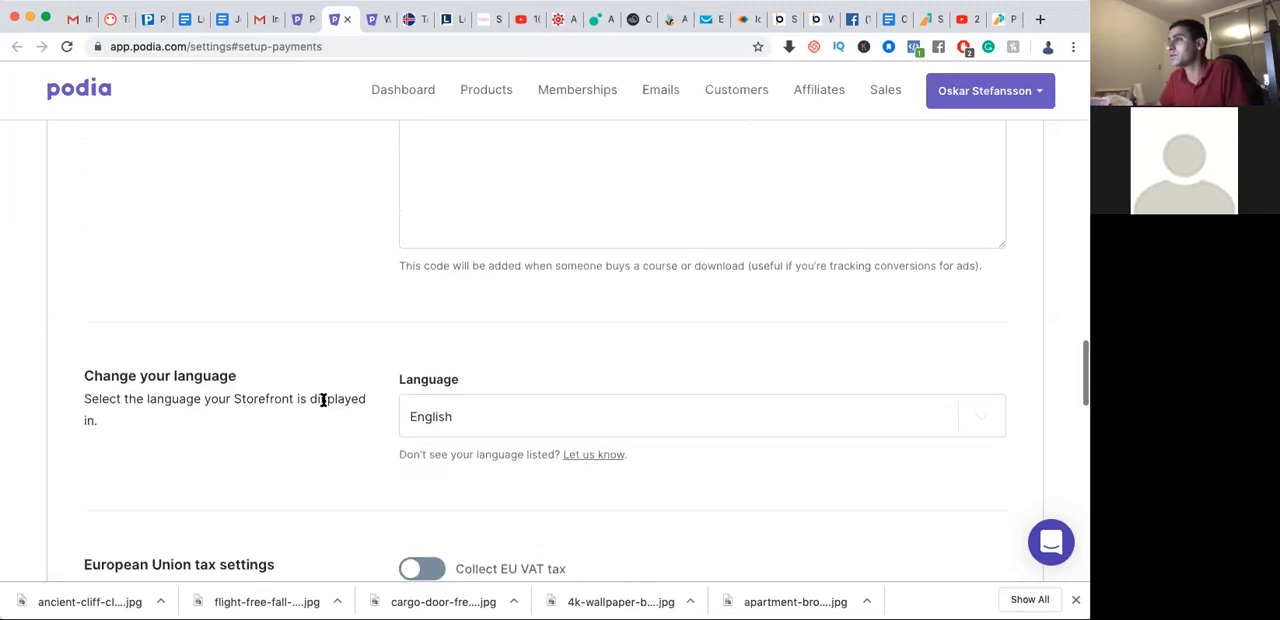
scroll(323, 403, up, 6)
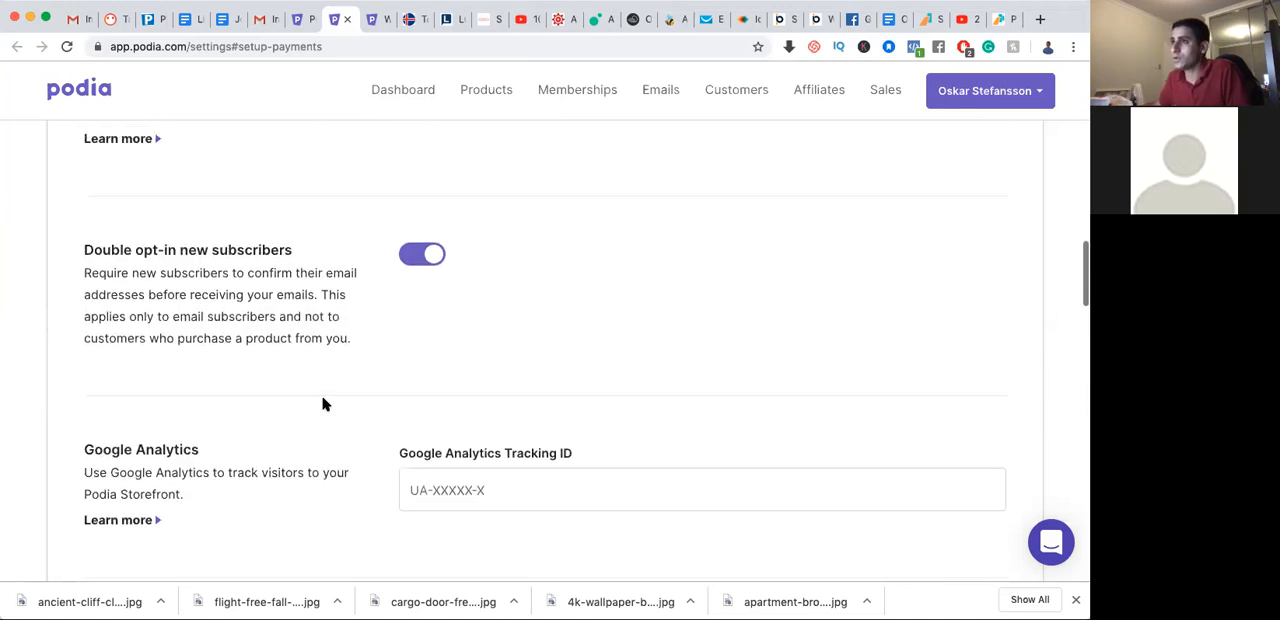
scroll(323, 403, up, 4)
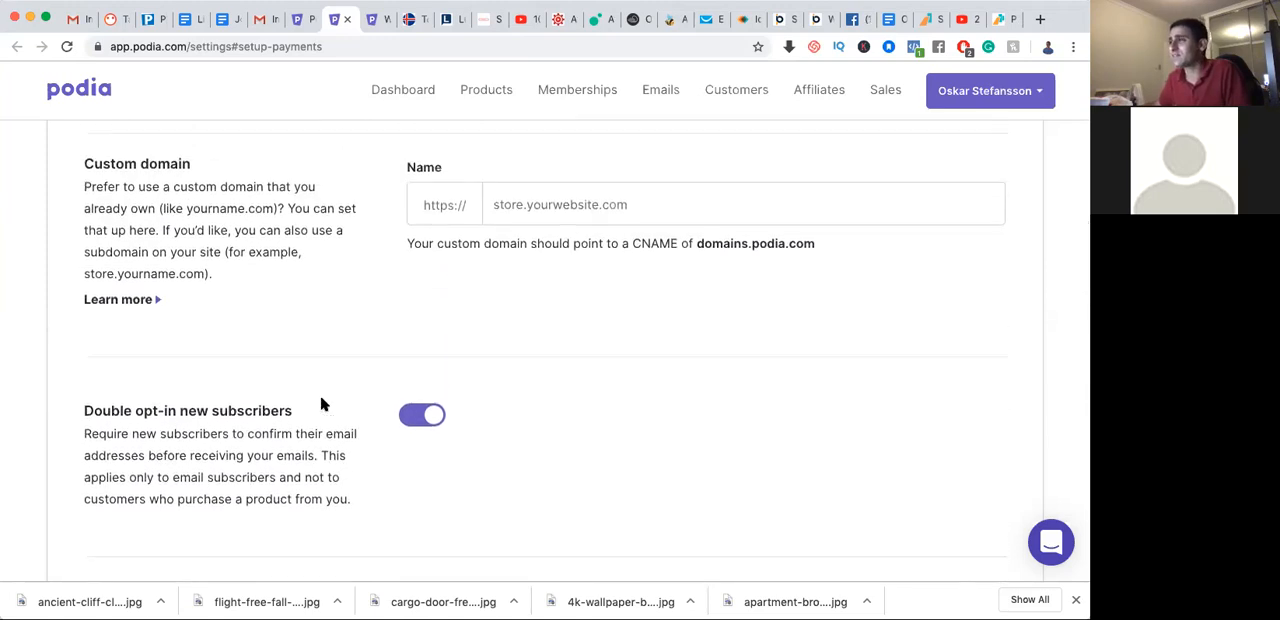
Check the Google Analytics tracking ID setting without entering an ID, and return to the custom domain section
scroll(321, 403, down, 6)
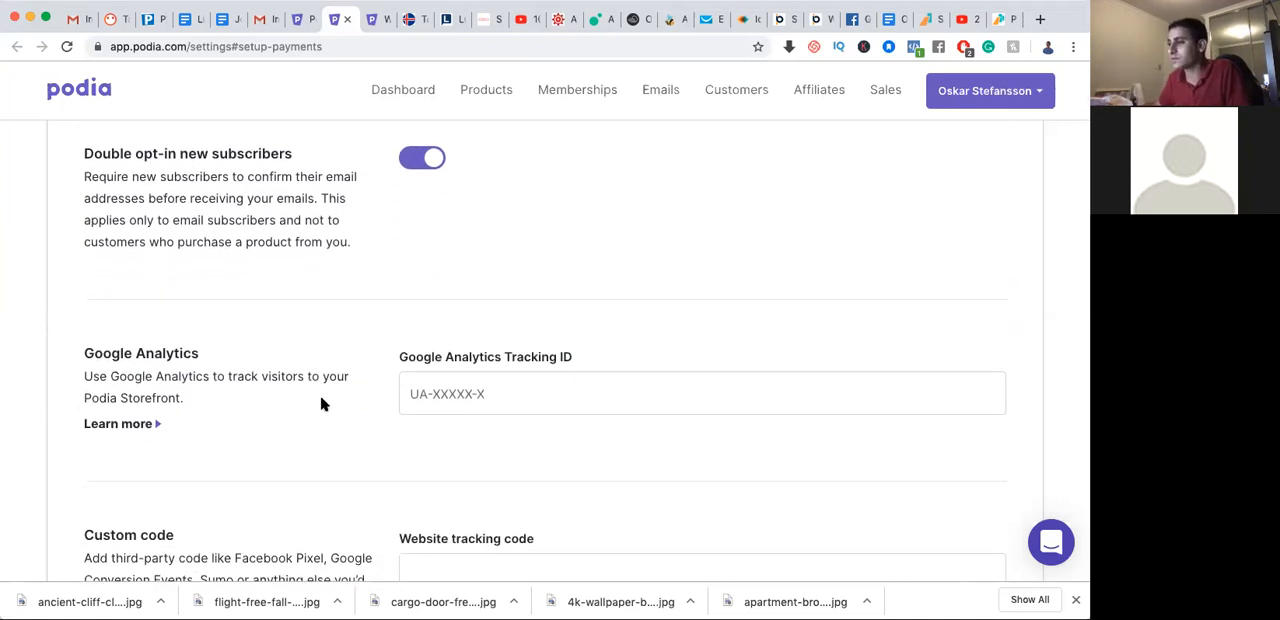
scroll(323, 403, down, 1)
click(508, 383)
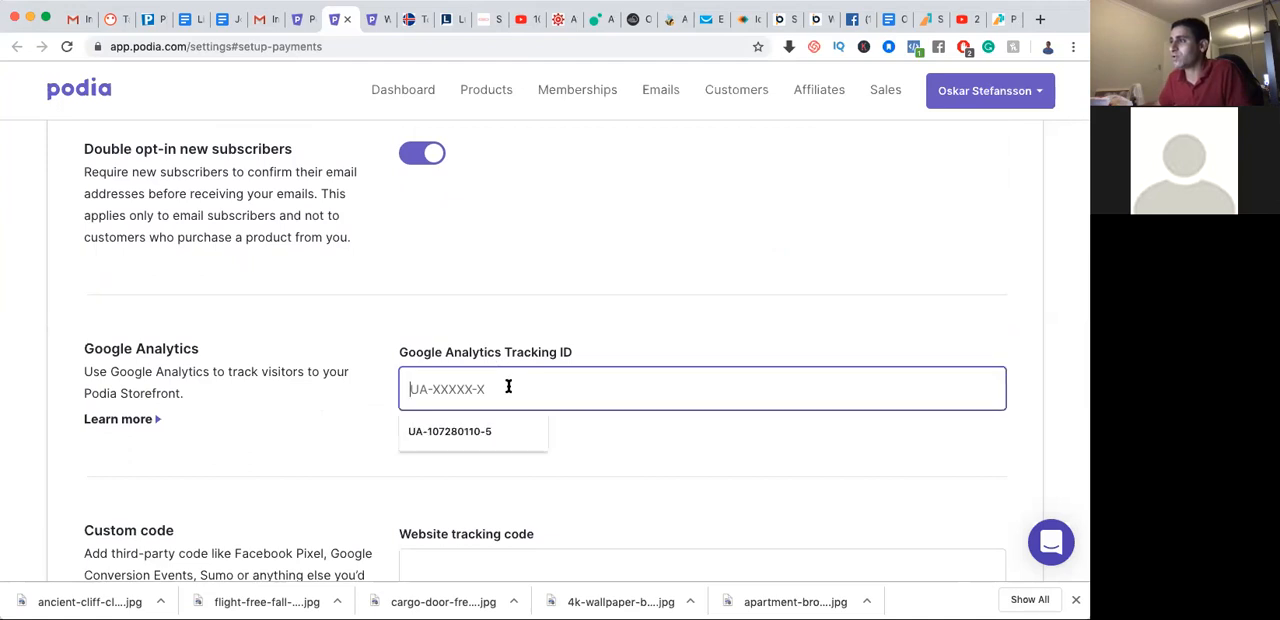
click(313, 418)
scroll(270, 364, up, 3)
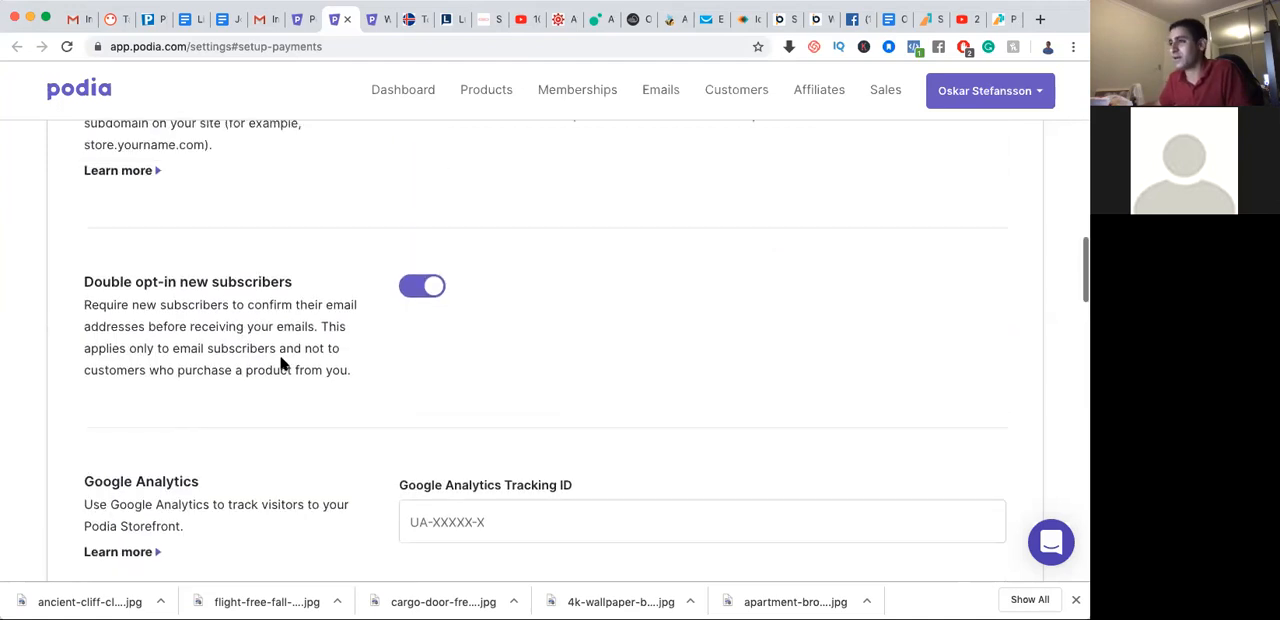
scroll(317, 365, up, 5)
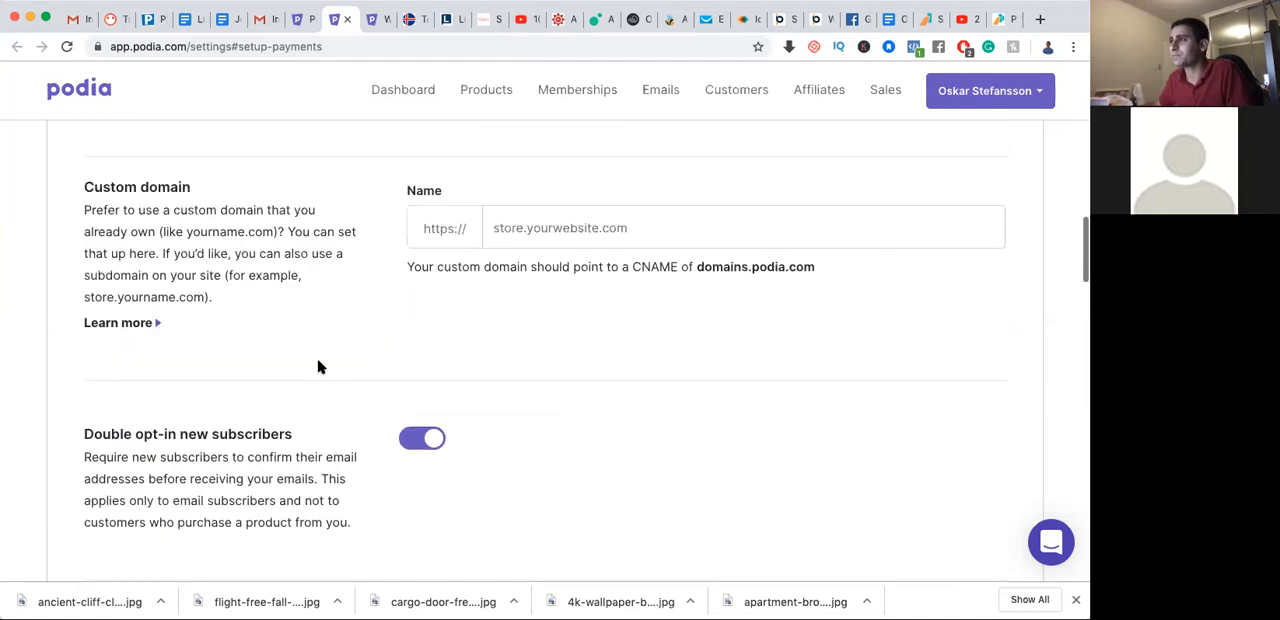
Enter speakviking.com as the storefront's custom domain and check the CNAME requirement
click(589, 318)
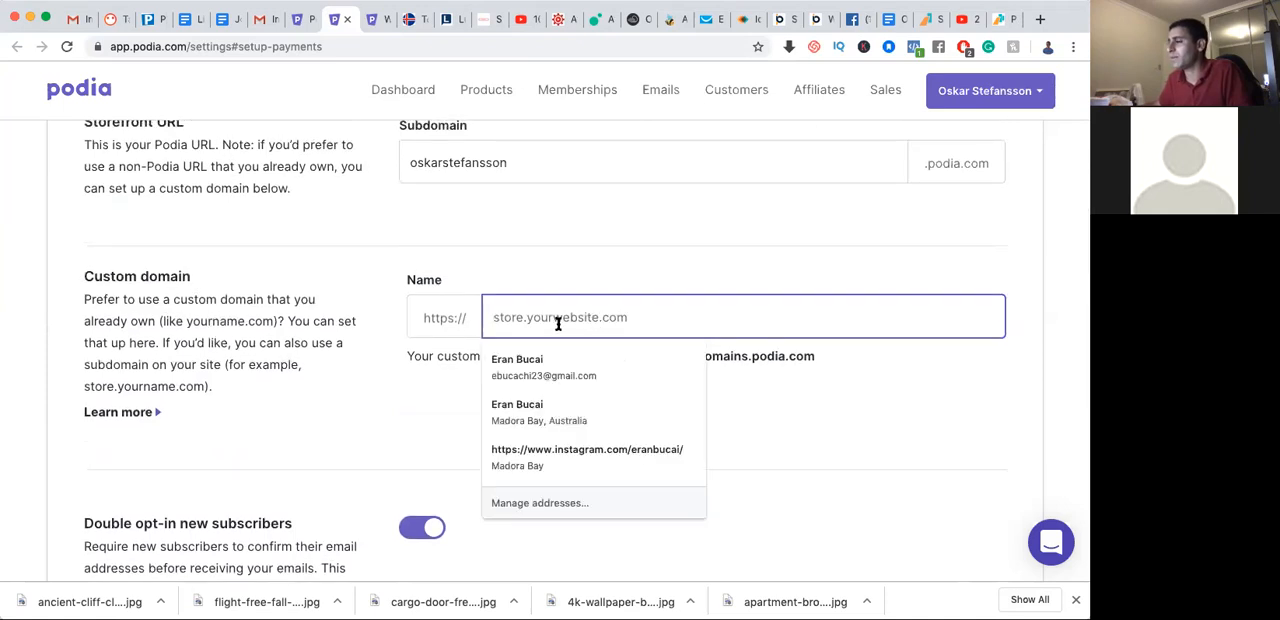
click(337, 401)
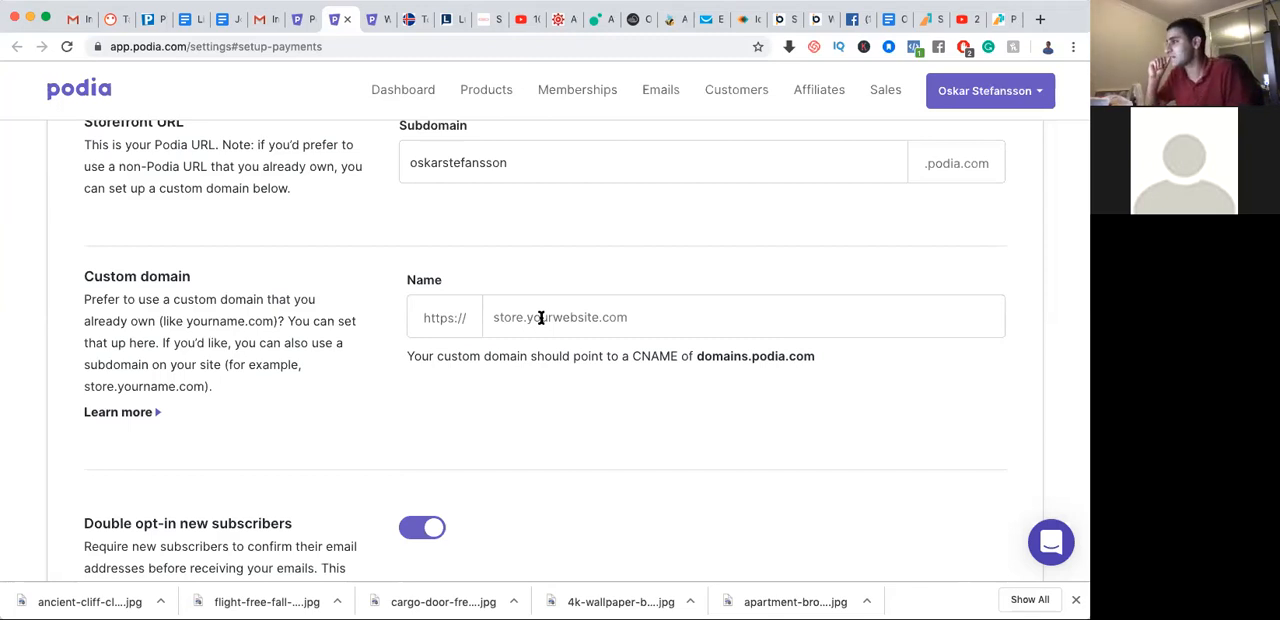
click(541, 318)
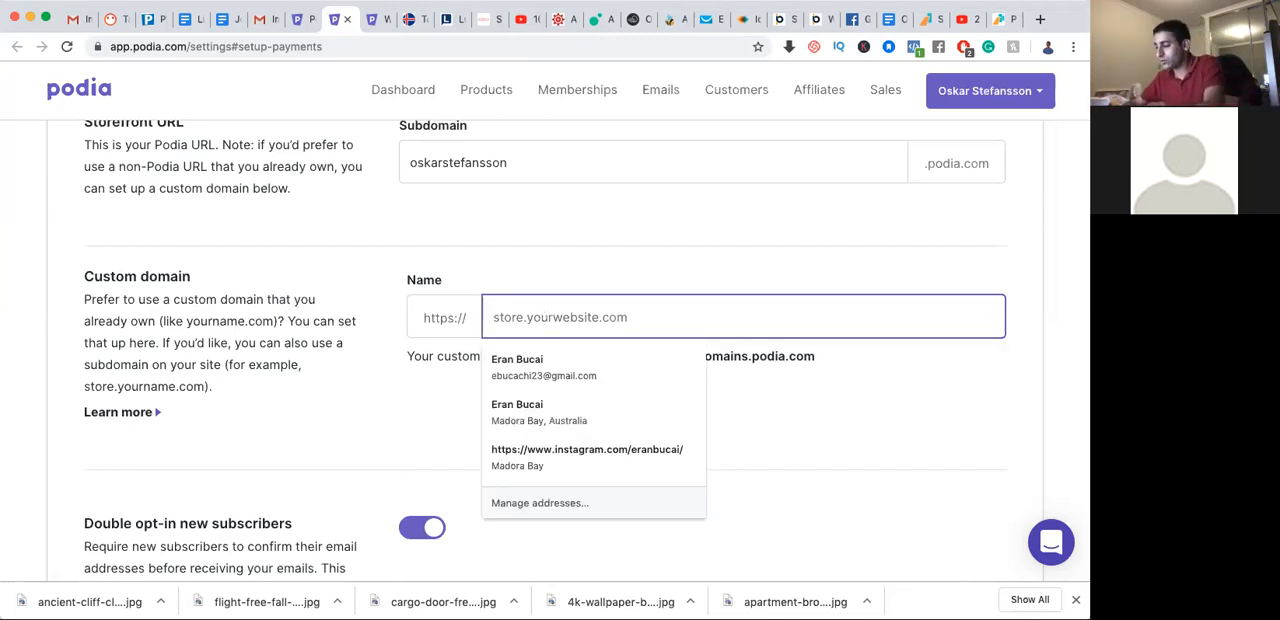
text(speakviking.com)
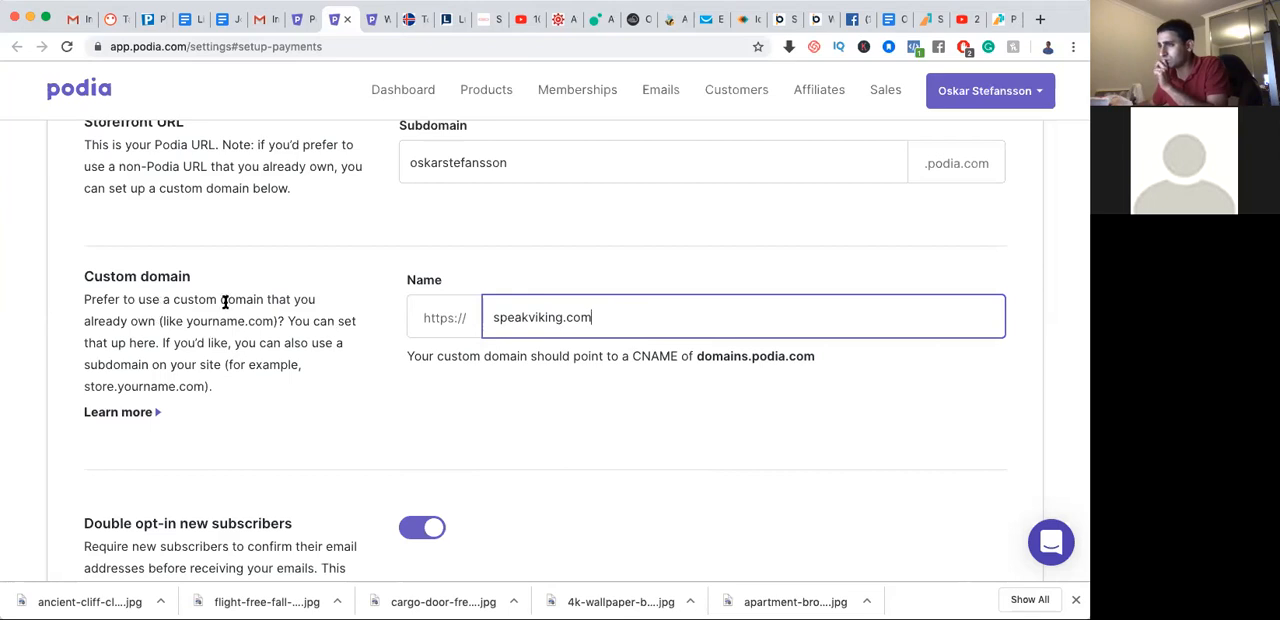
click(331, 412)
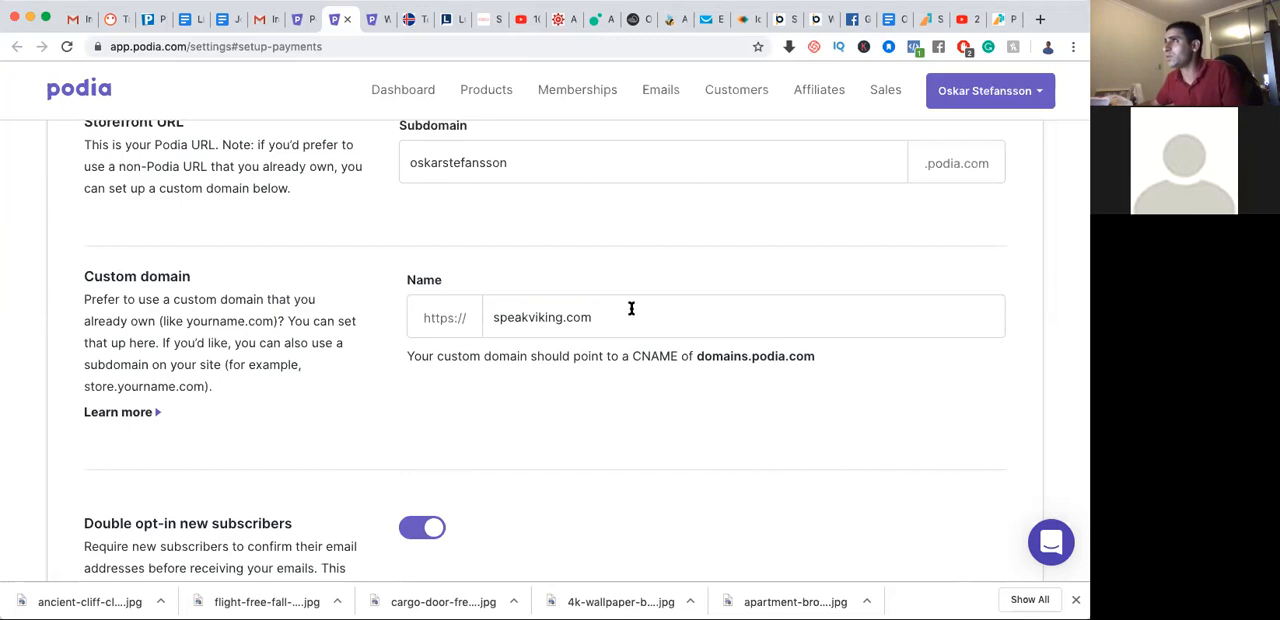
scroll(623, 308, down, 2)
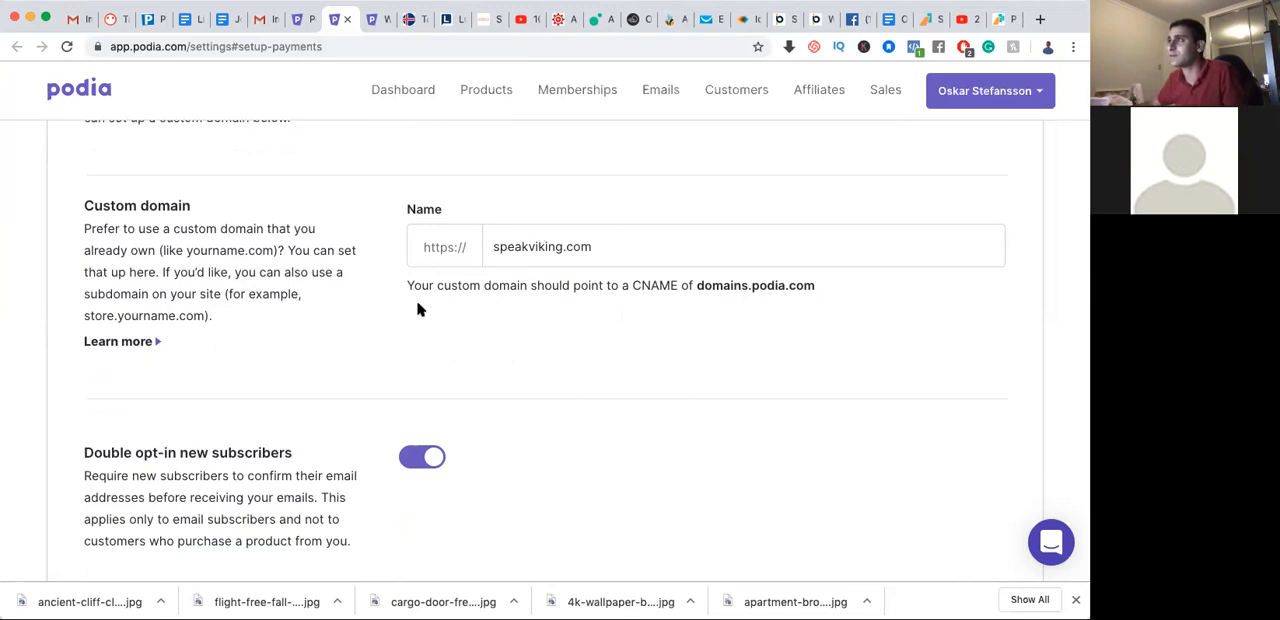
scroll(420, 306, up, 2)
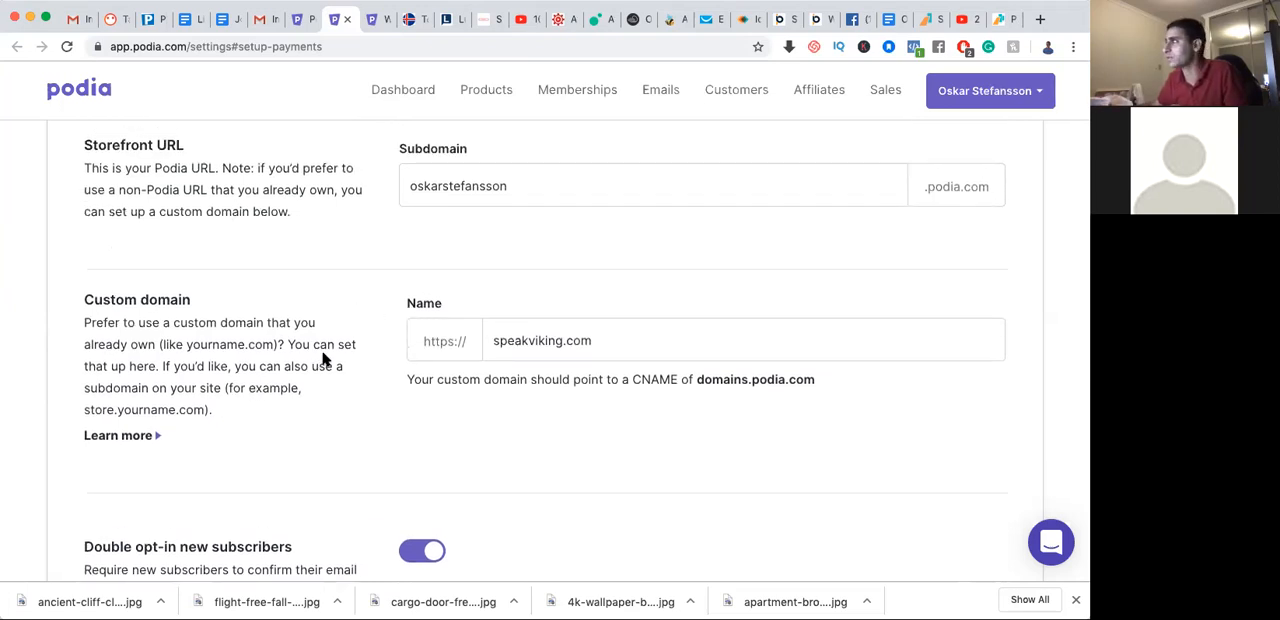
Check the storefront's subdomain and enter Speak Viking as the storefront name
scroll(322, 358, up, 2)
scroll(343, 306, up, 2)
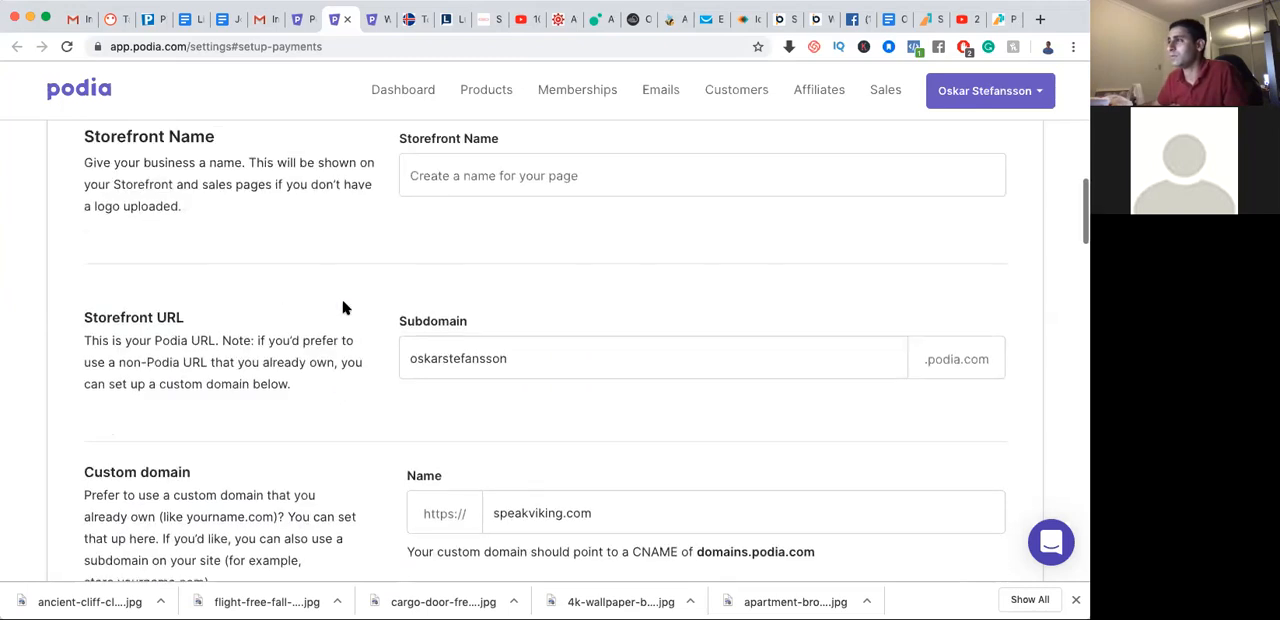
drag(521, 362, 400, 356)
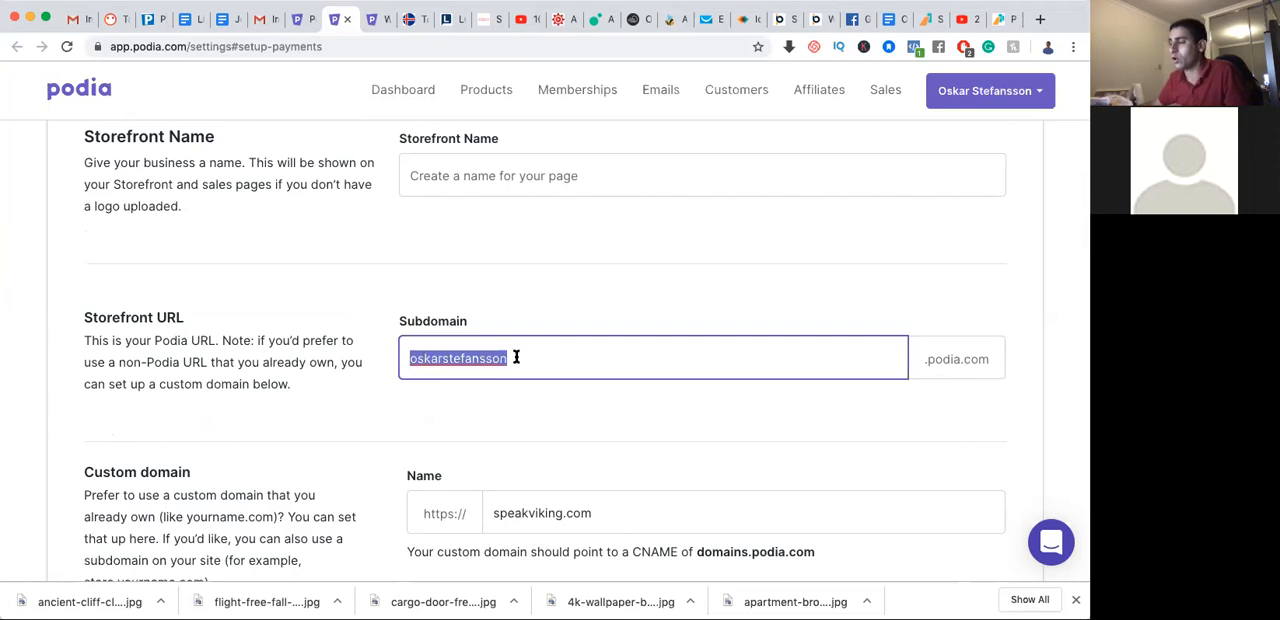
scroll(533, 479, up, 1)
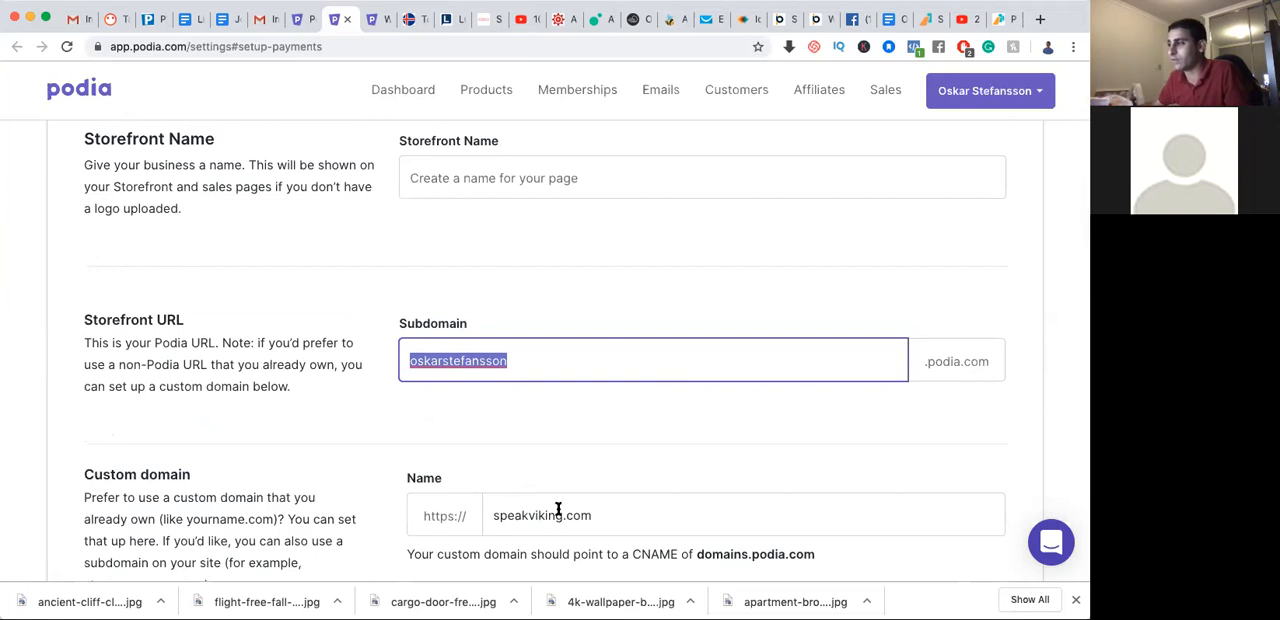
scroll(406, 413, up, 2)
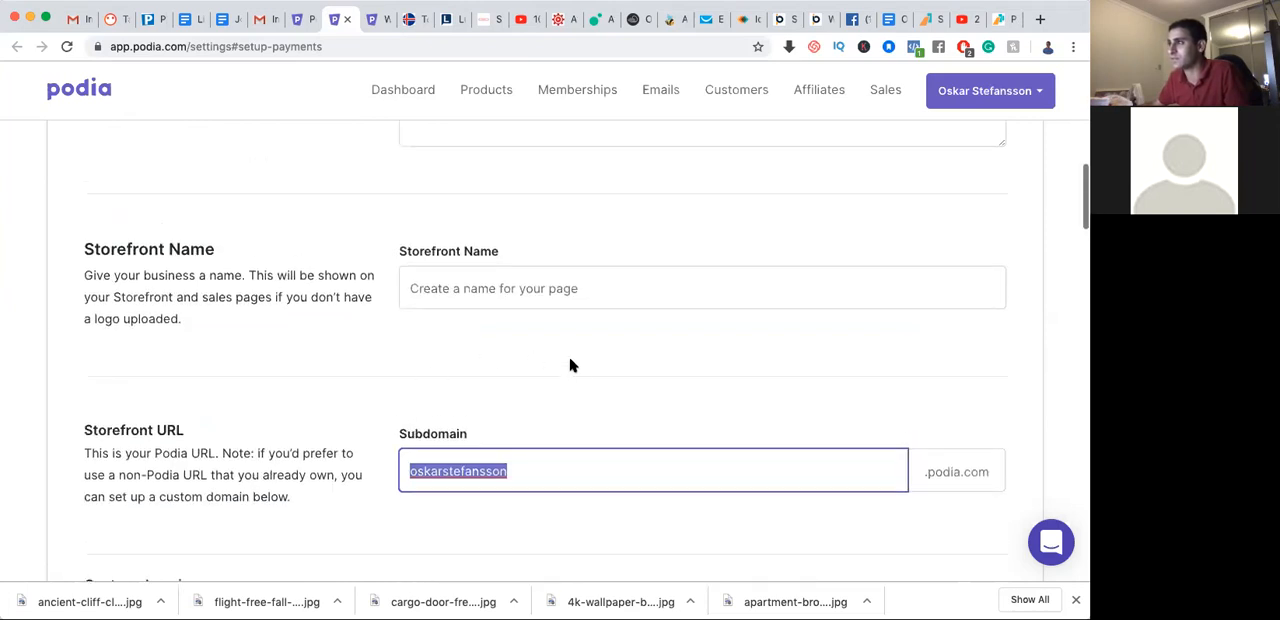
click(517, 287)
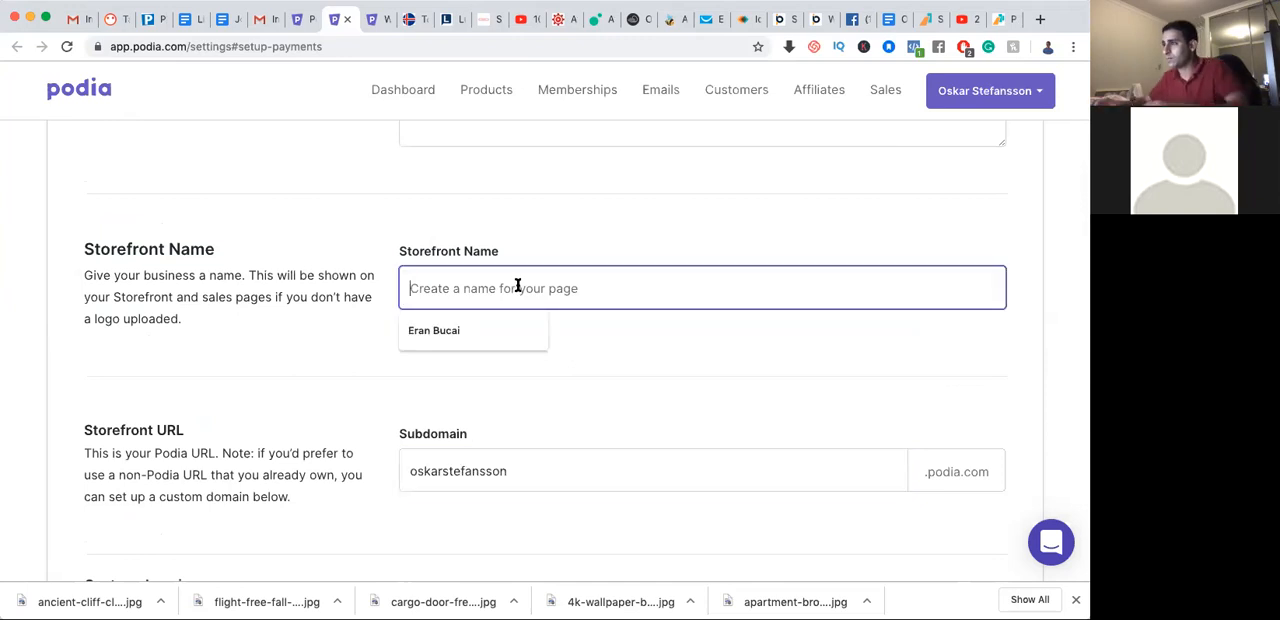
text(Speak Viking)
click(509, 355)
scroll(507, 352, up, 6)
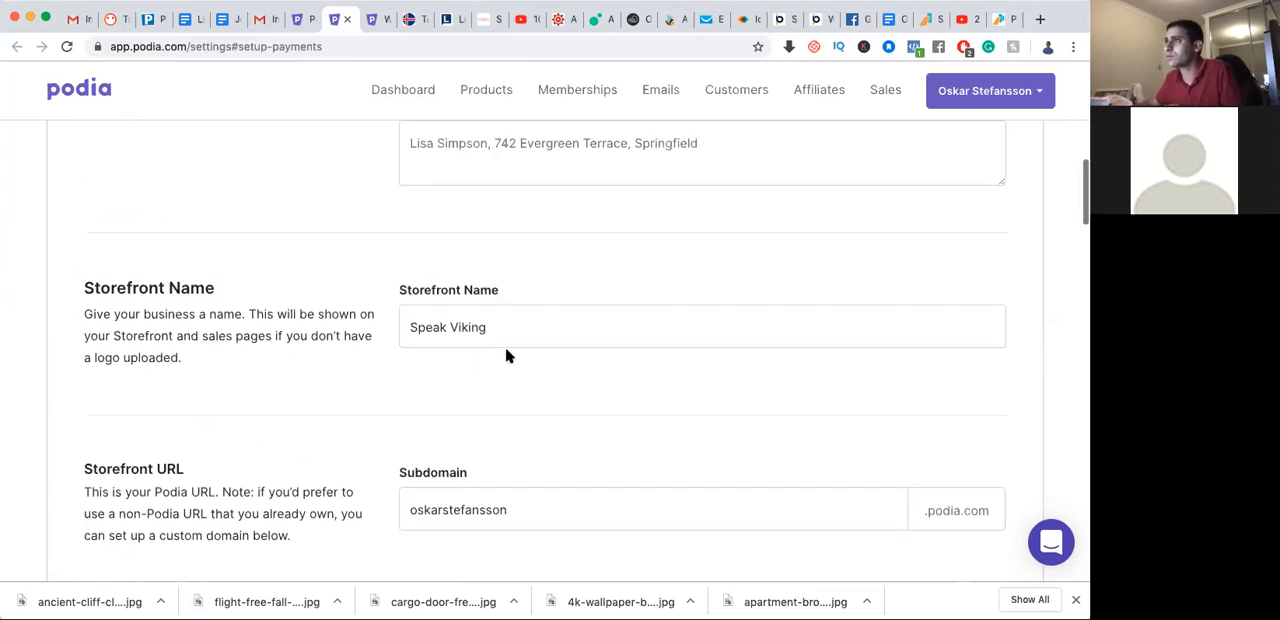
Request a confirmation email for the account's address and check the physical mailing address field without filling it in
scroll(514, 346, up, 3)
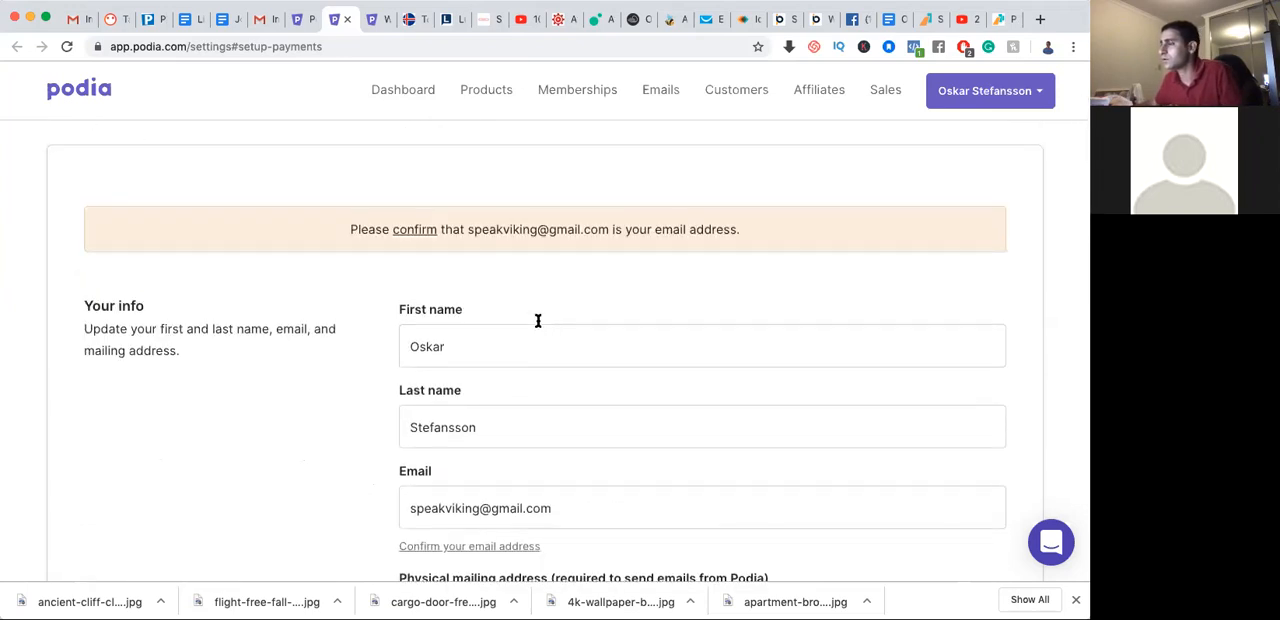
click(423, 234)
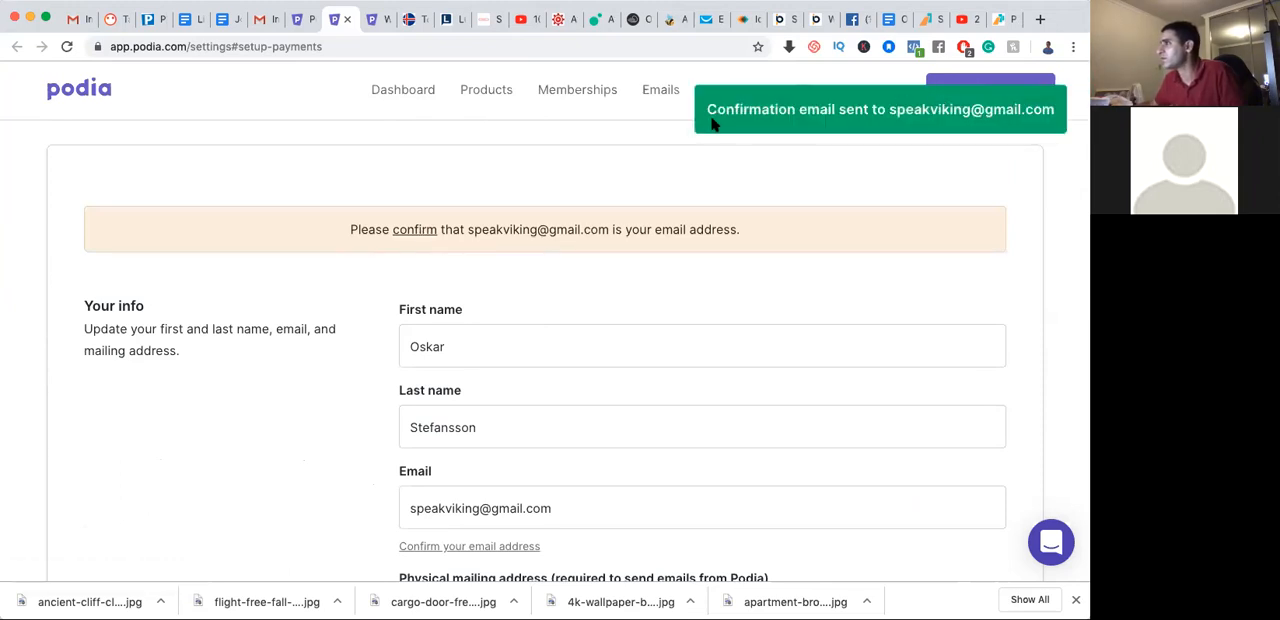
scroll(605, 250, down, 5)
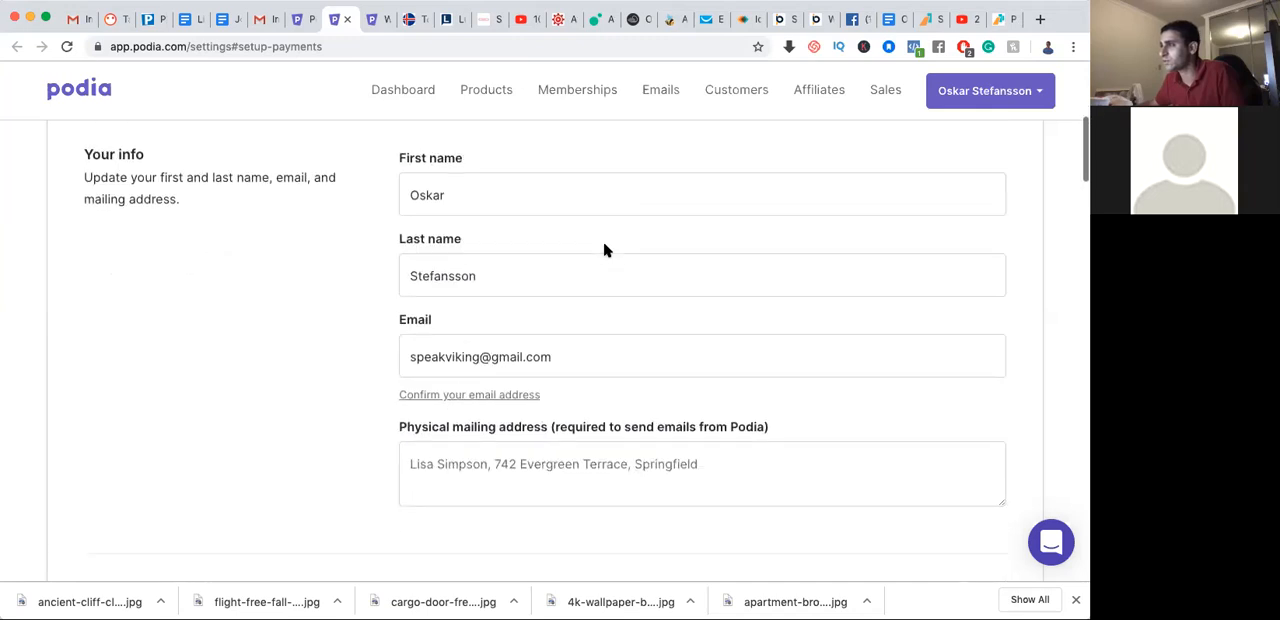
click(572, 299)
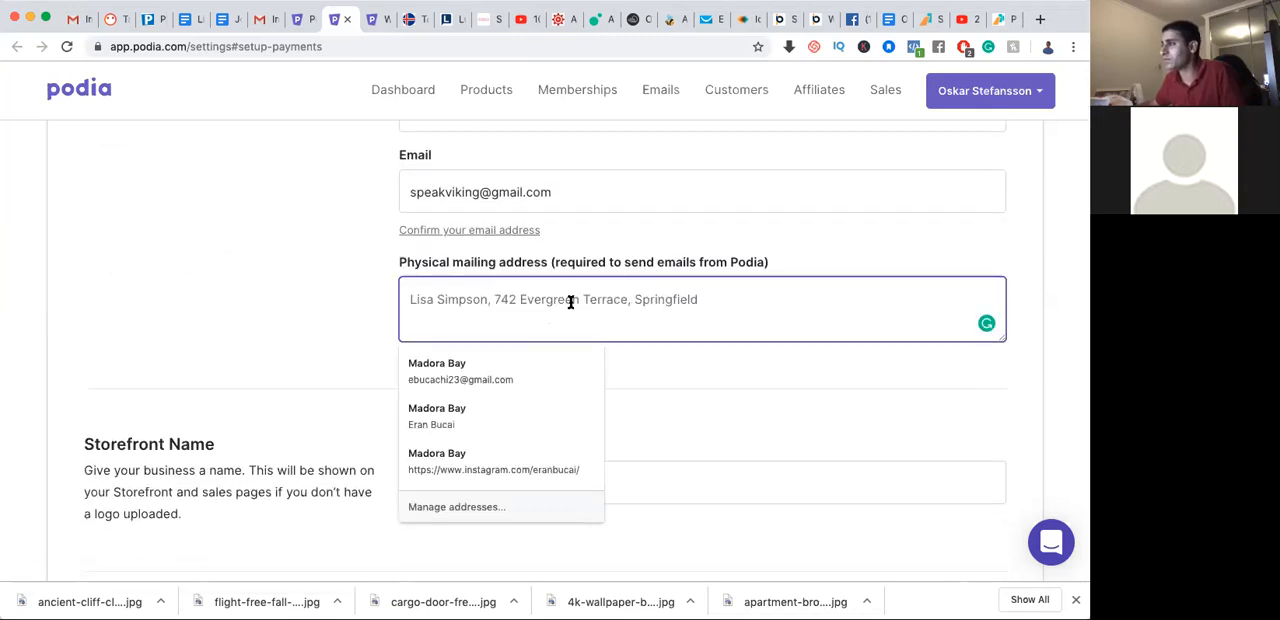
click(292, 326)
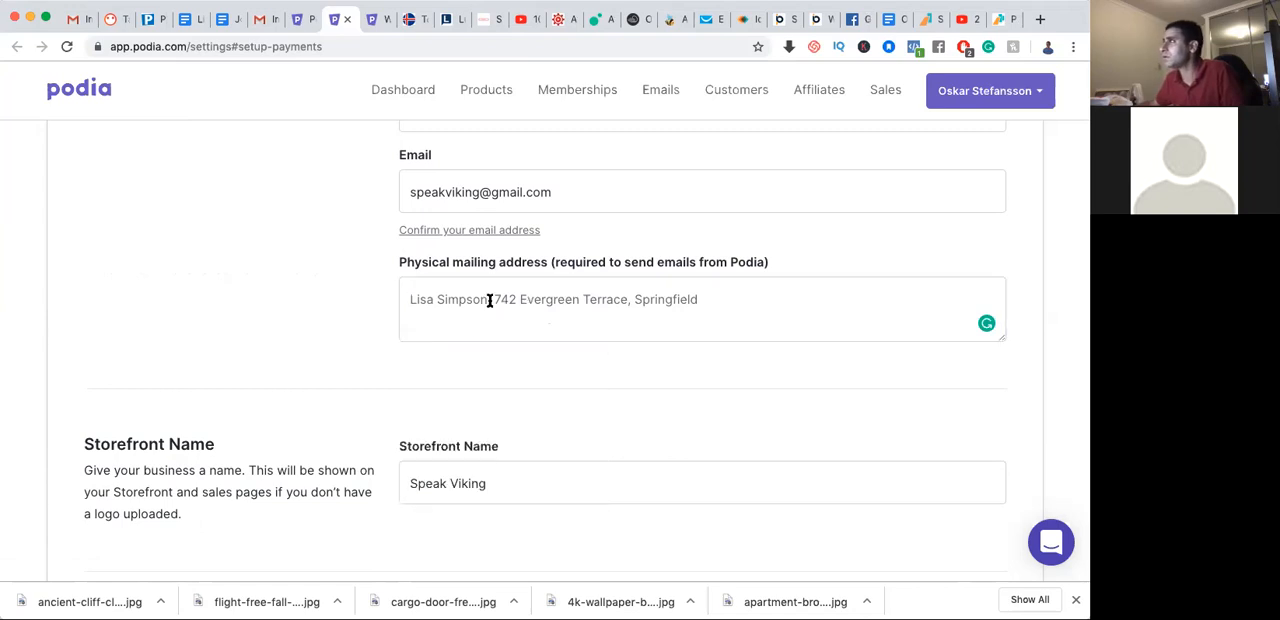
Switch to Facebook, reply "yes!" and "and the copywriting eBook you bought" in the chat about the books, and close that chat
click(854, 20)
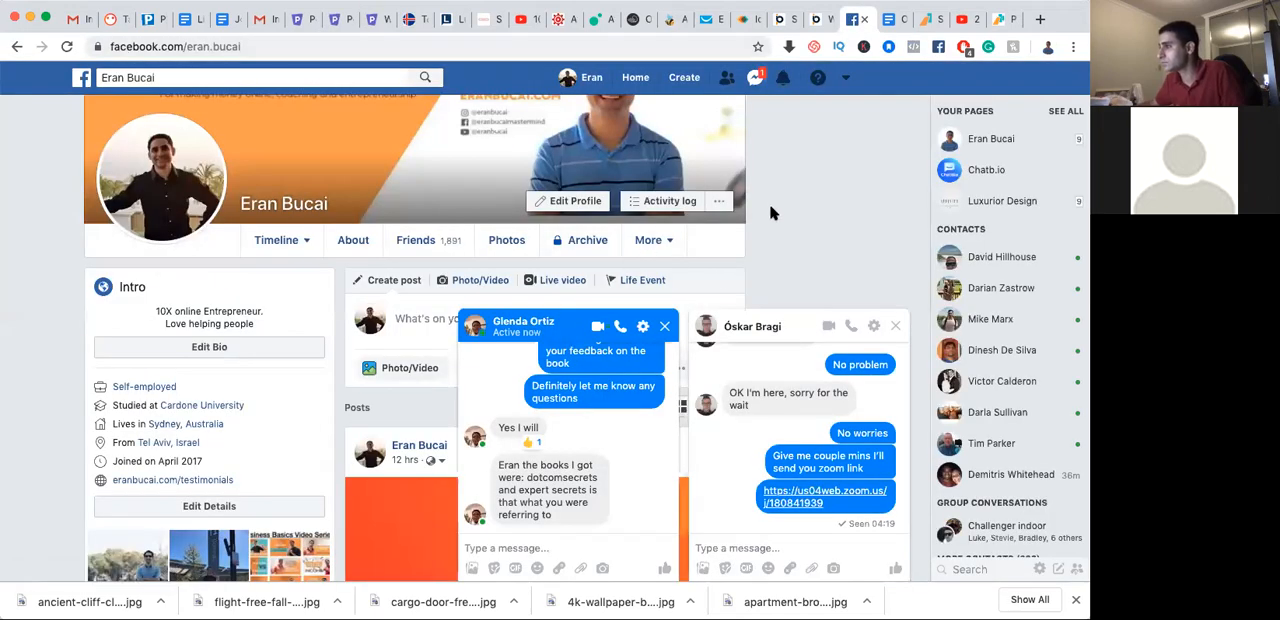
click(548, 546)
text(yes!)
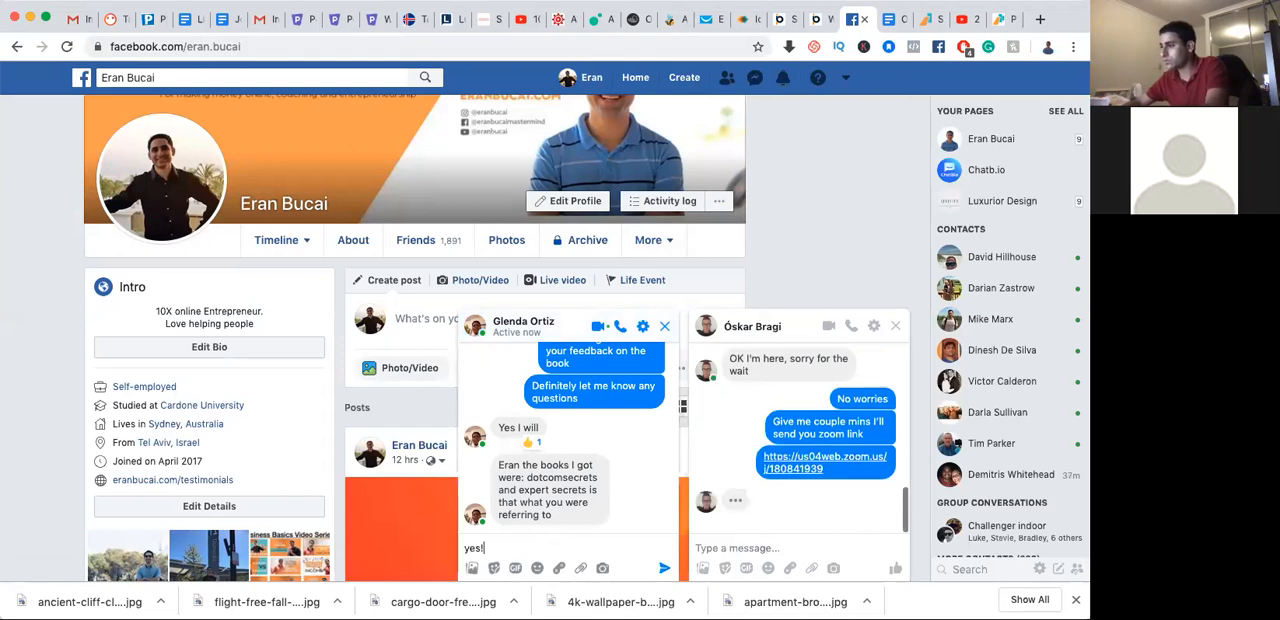
key(Return)
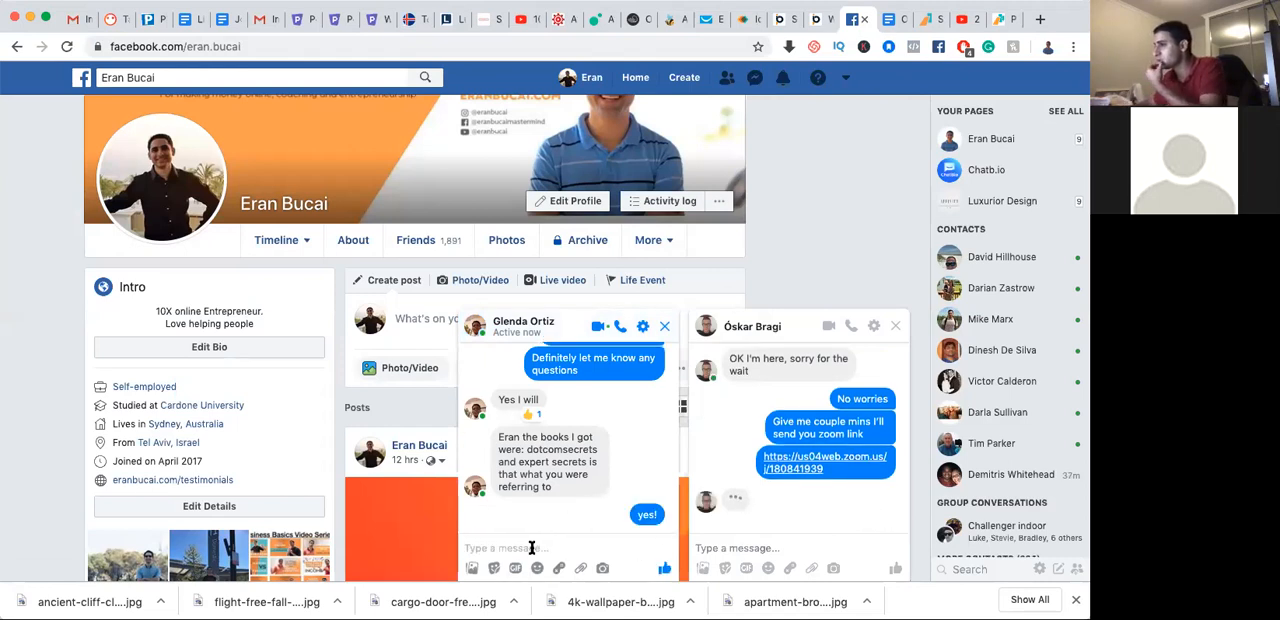
scroll(567, 486, up, 1)
scroll(568, 486, down, 1)
text(and the copywriting eBook you bought)
key(Return)
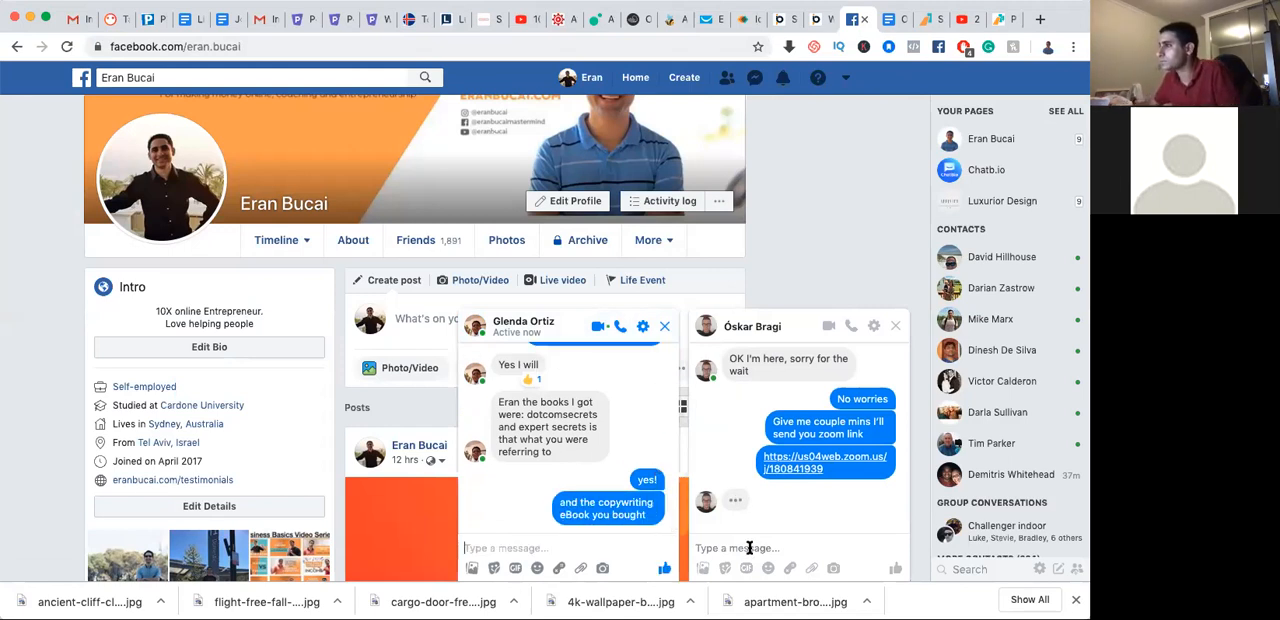
click(664, 326)
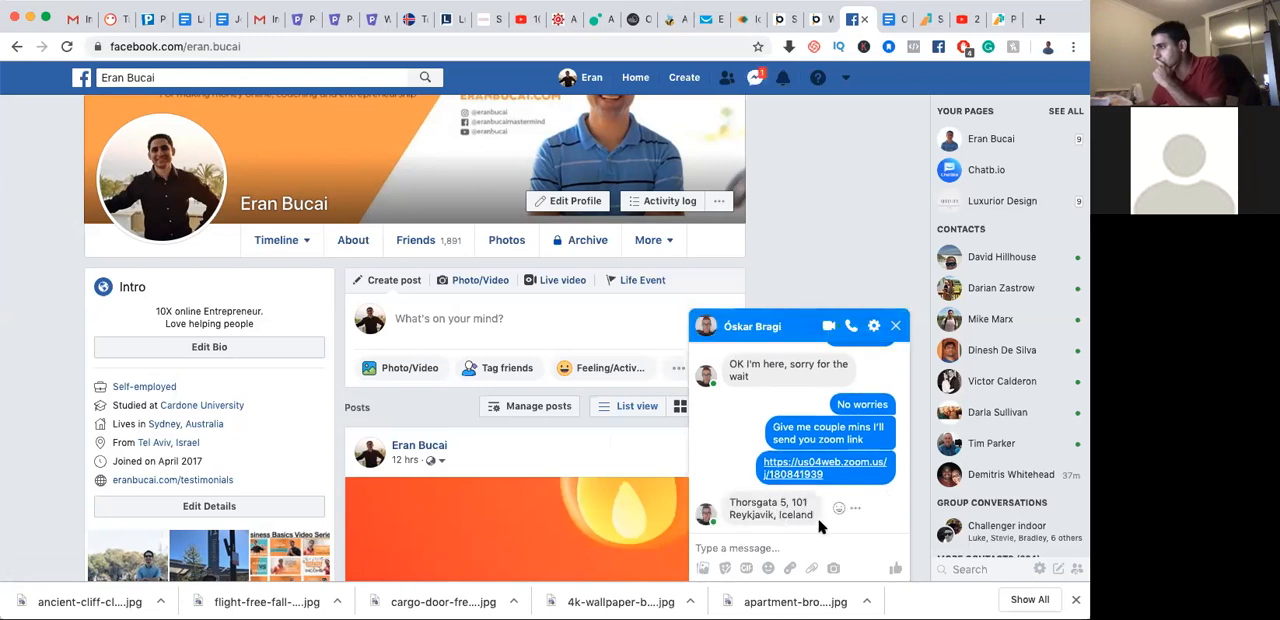
drag(816, 521, 724, 497)
key(super+c)
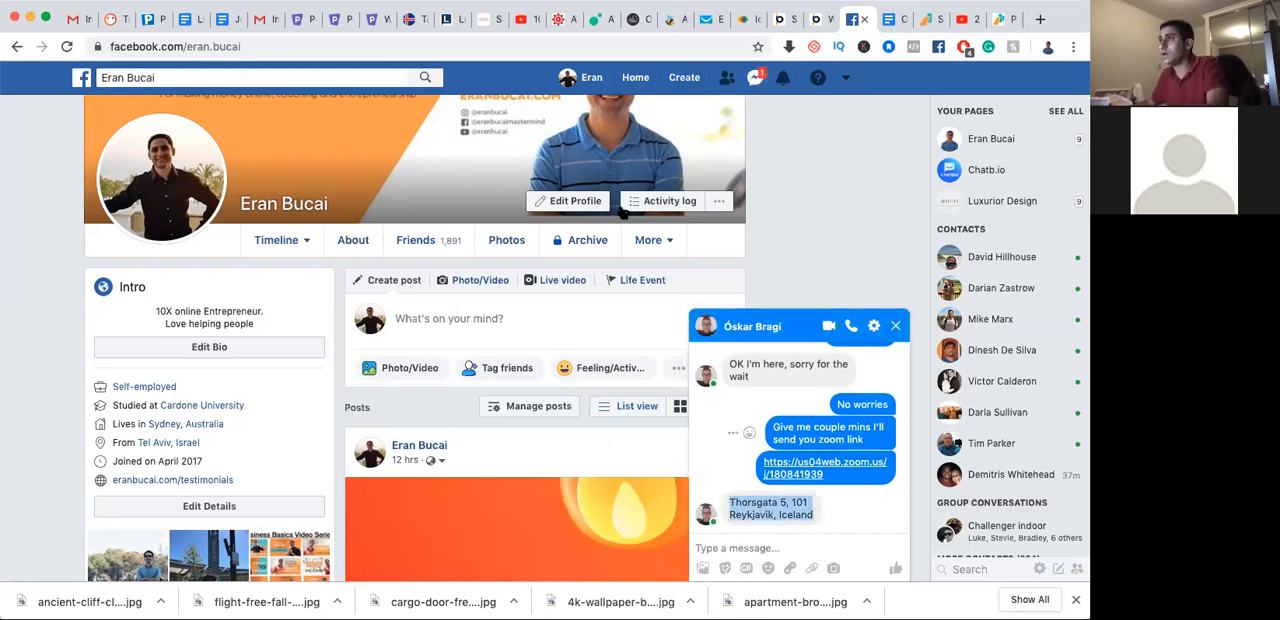
click(375, 20)
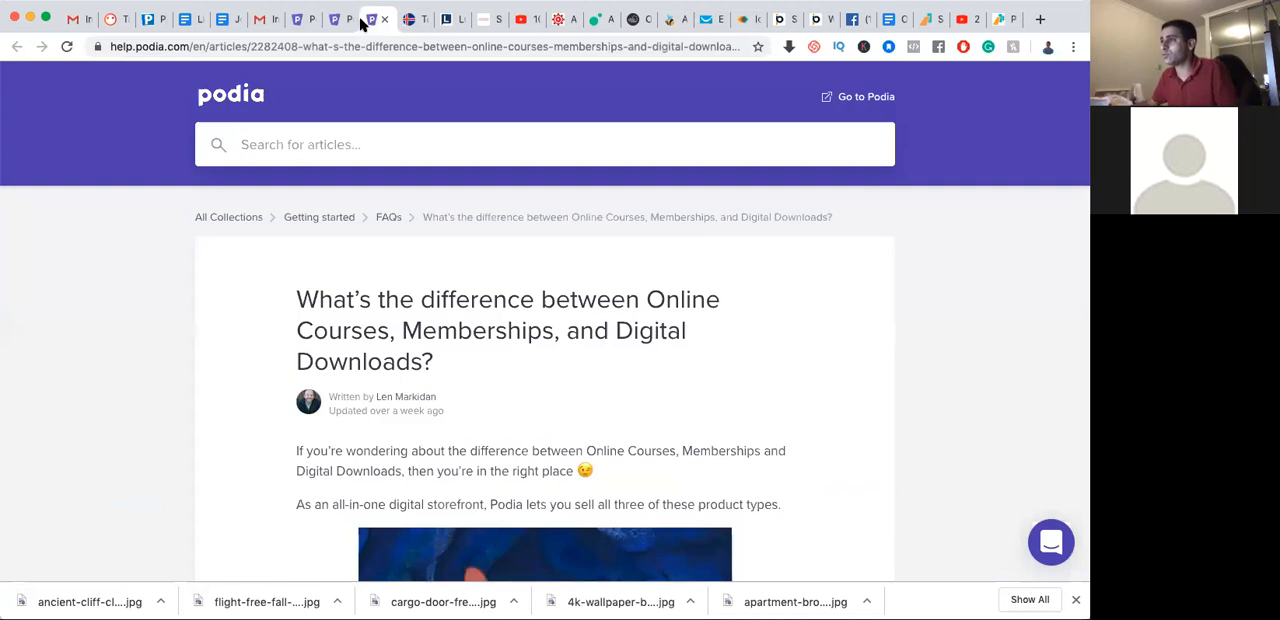
click(338, 19)
click(486, 305)
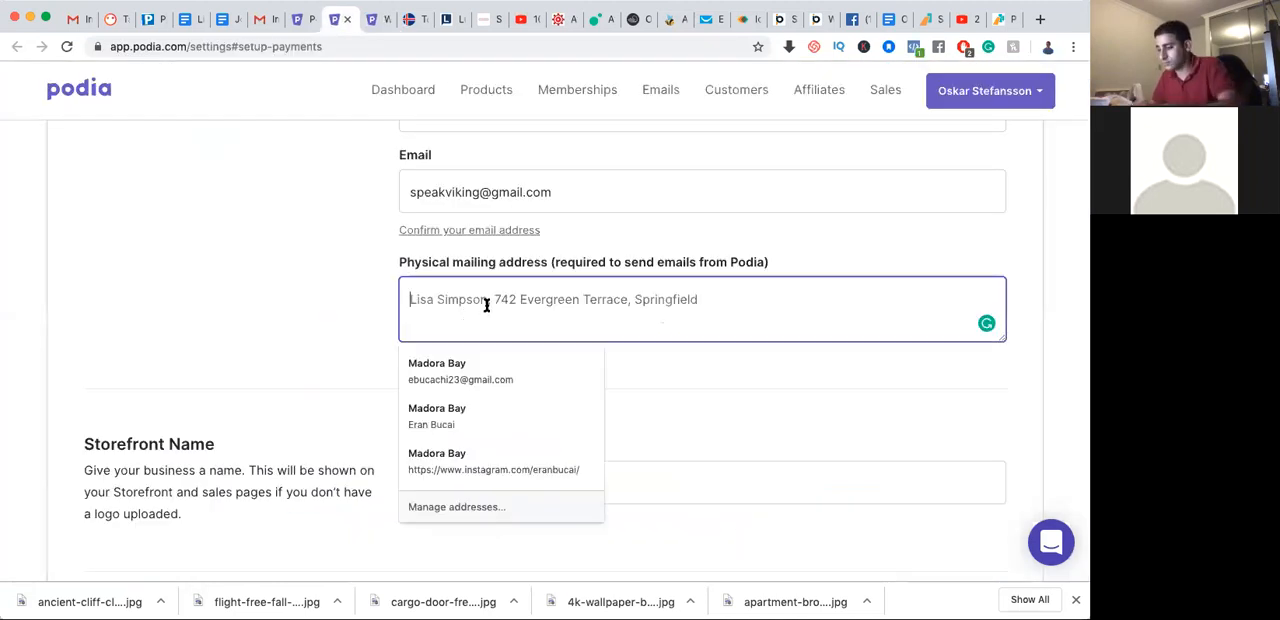
key(super+v)
key(Up)
key(Down)
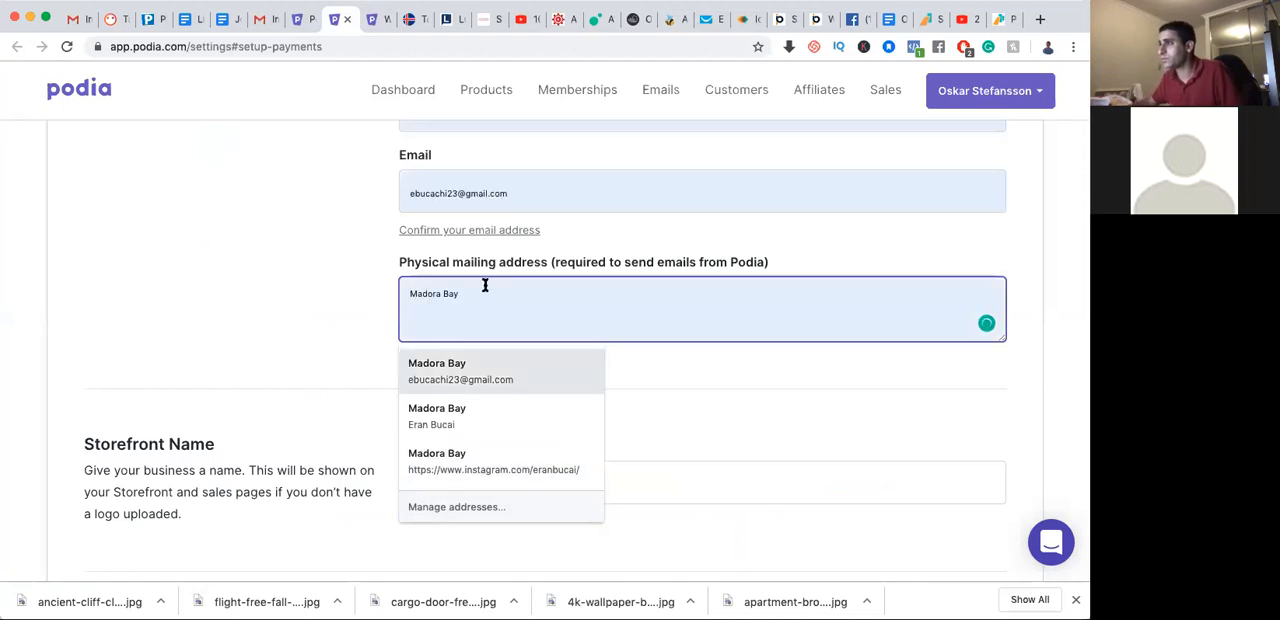
key(Escape)
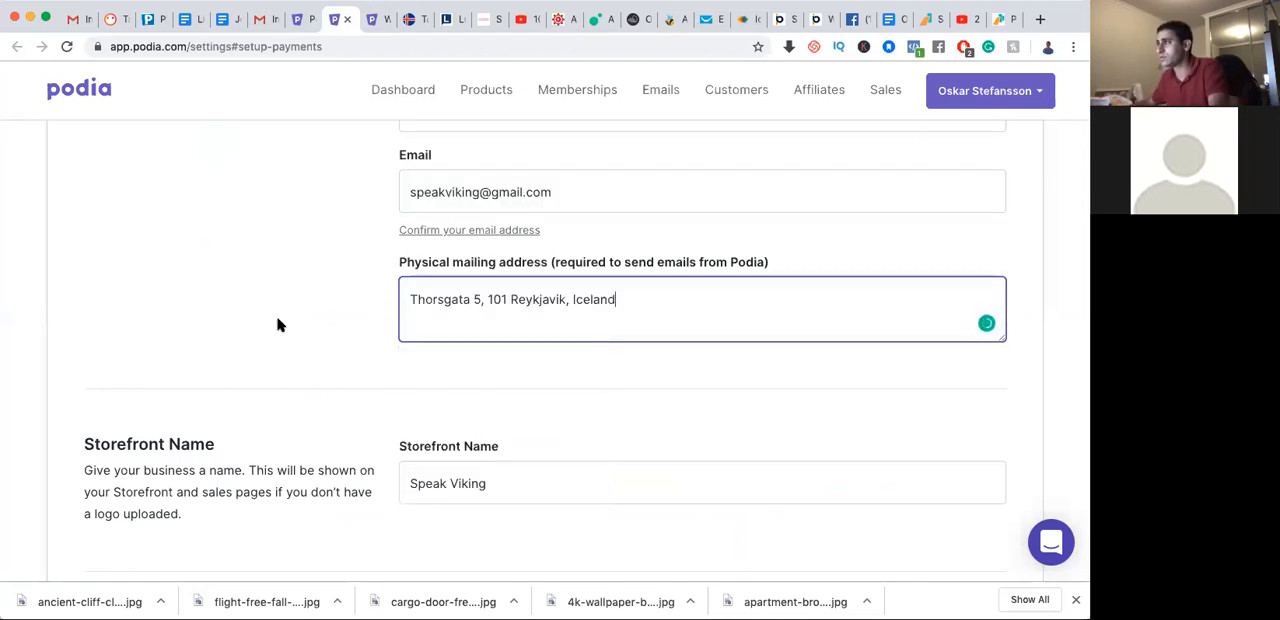
click(348, 303)
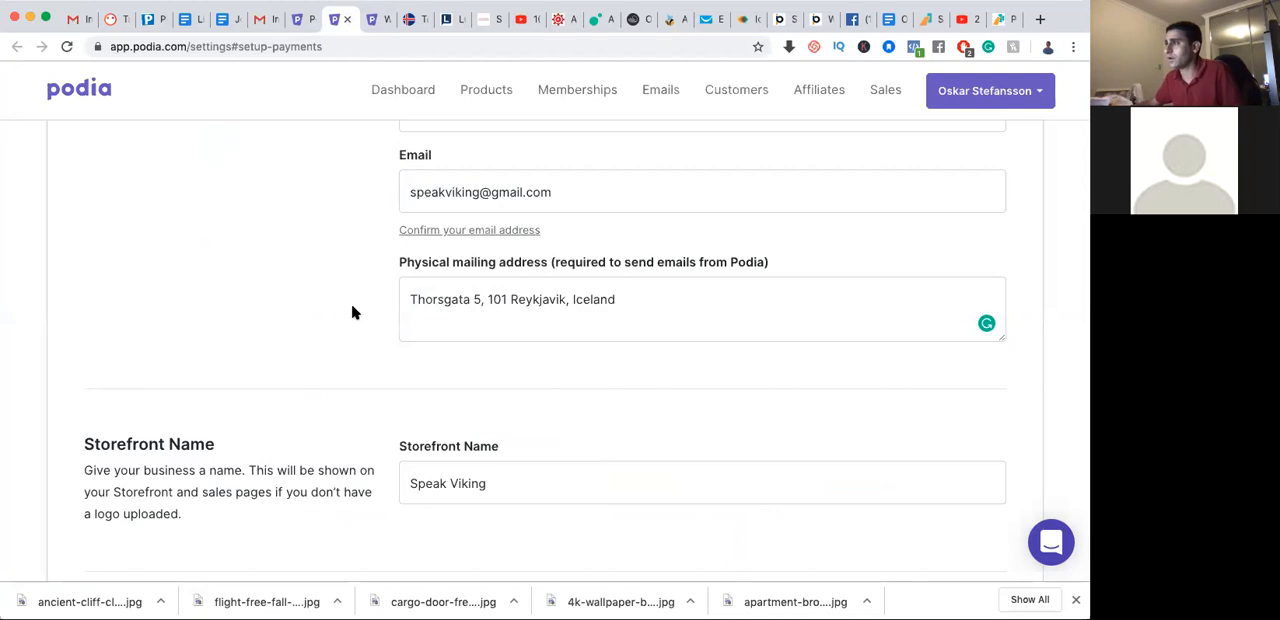
Turn off double opt-in for new subscribers
scroll(352, 313, up, 3)
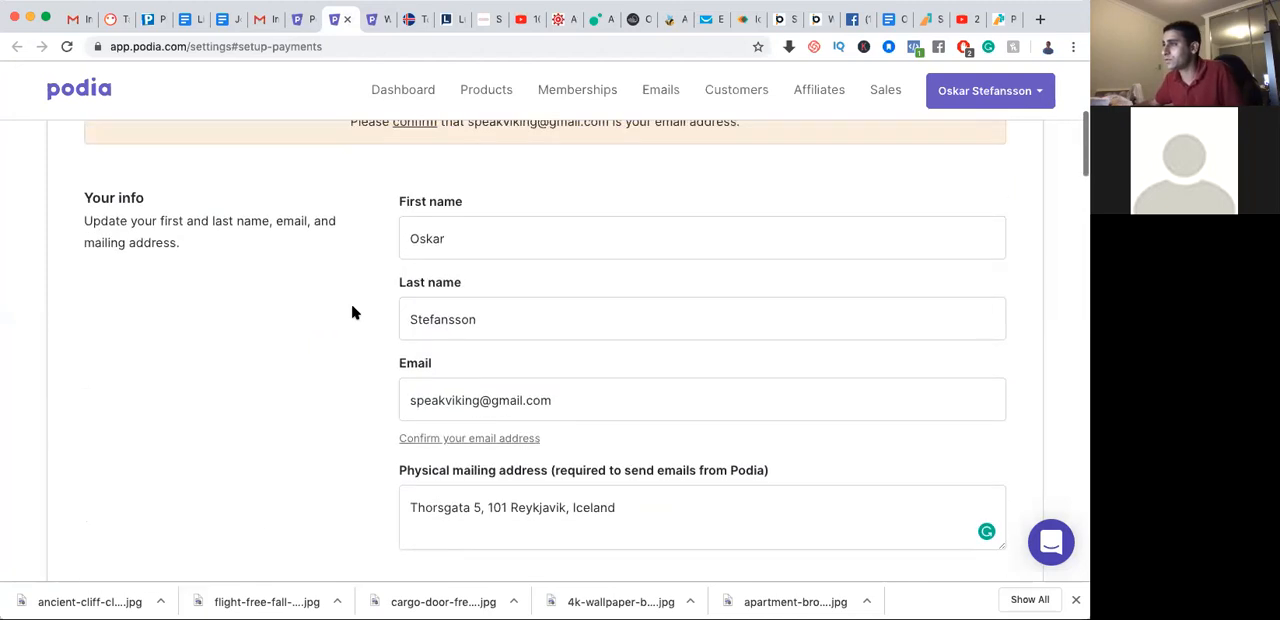
scroll(352, 313, up, 2)
scroll(352, 313, down, 10)
scroll(352, 313, down, 6)
scroll(352, 313, down, 1)
scroll(354, 309, up, 2)
click(416, 213)
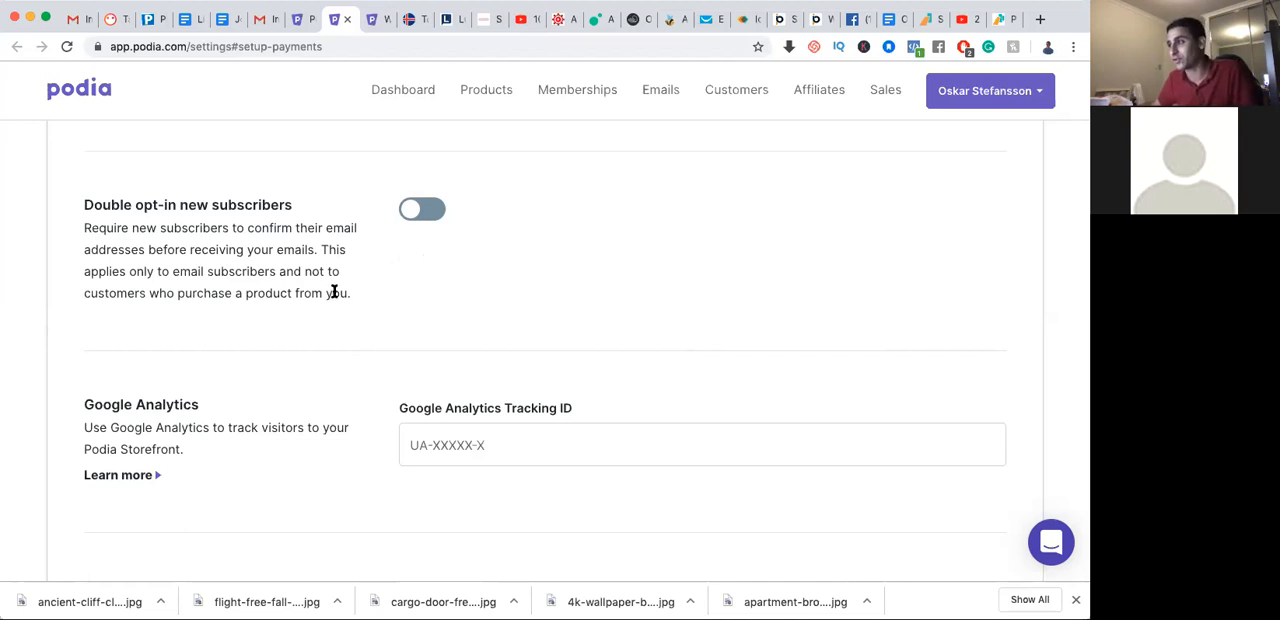
Review the Google Analytics, custom code, language and Stripe and PayPal payment settings
scroll(334, 292, down, 1)
scroll(334, 294, down, 3)
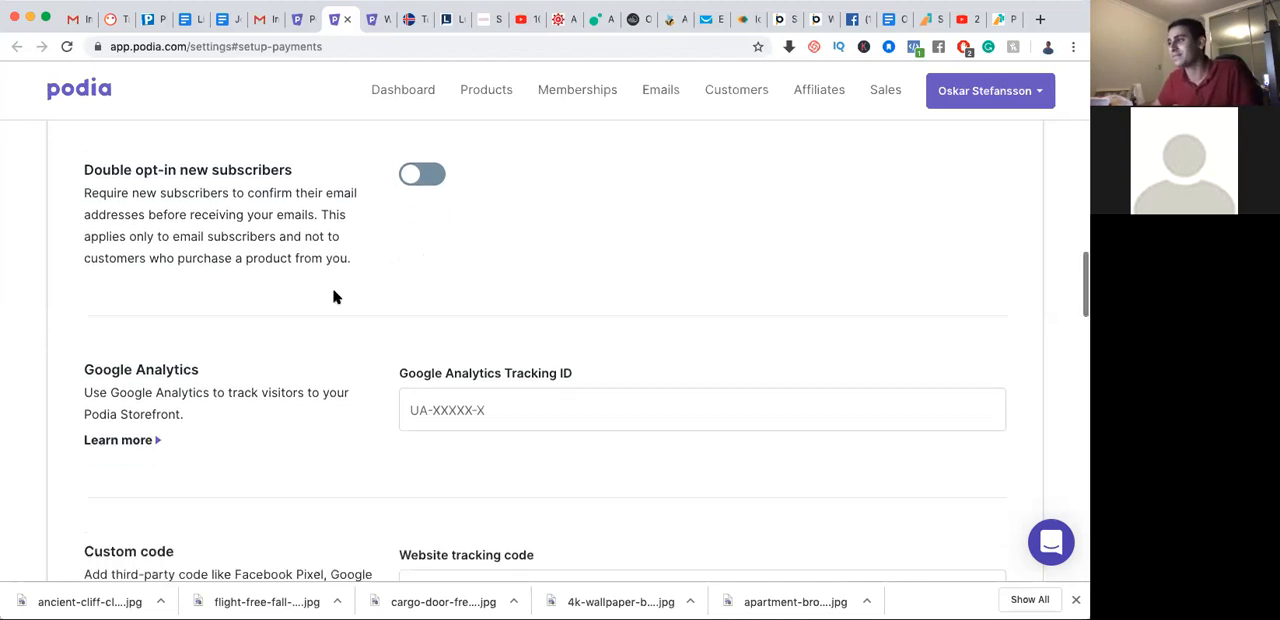
scroll(330, 333, down, 1)
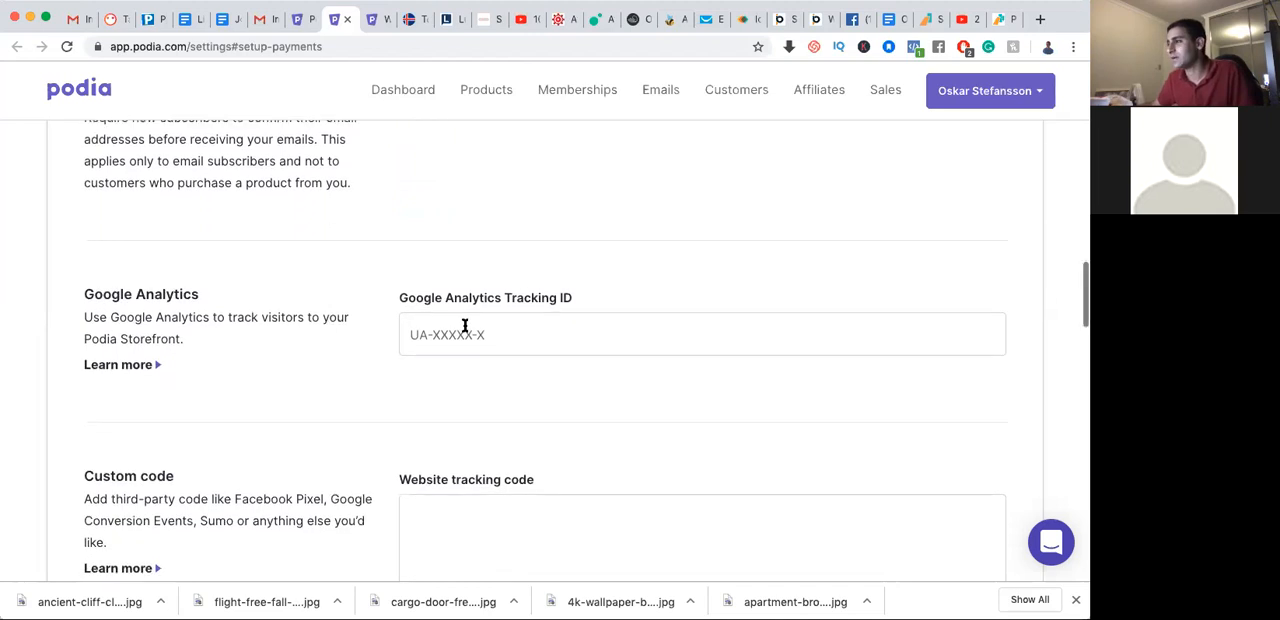
scroll(368, 324, up, 5)
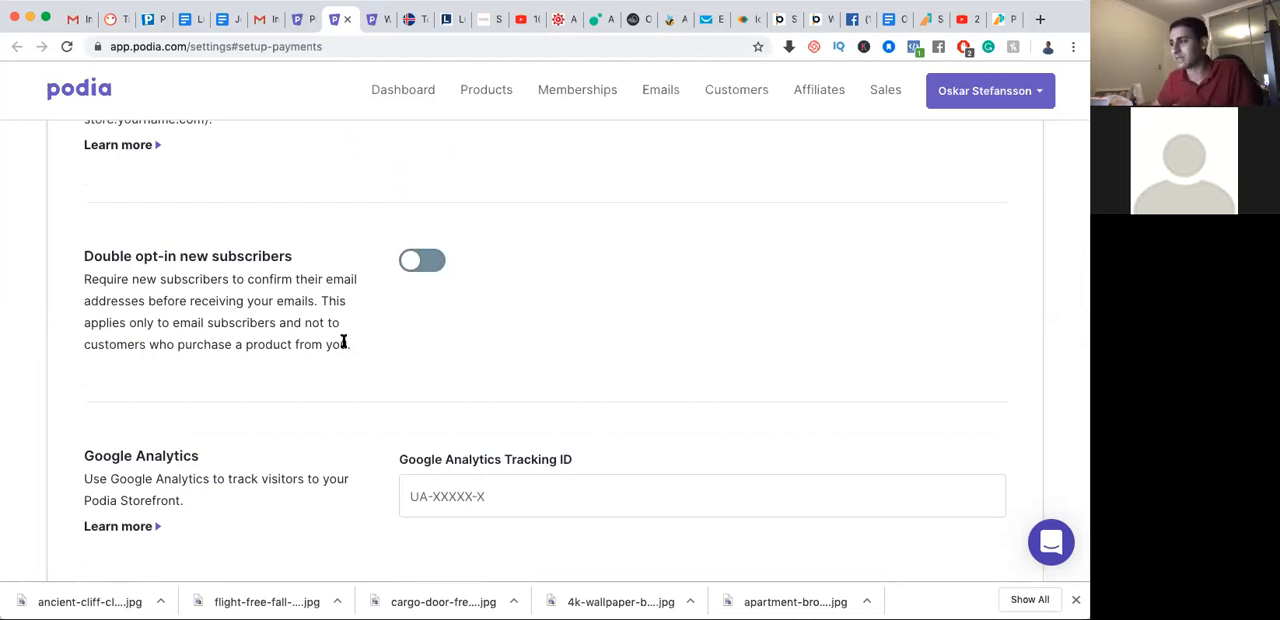
scroll(341, 342, down, 5)
scroll(341, 345, down, 1)
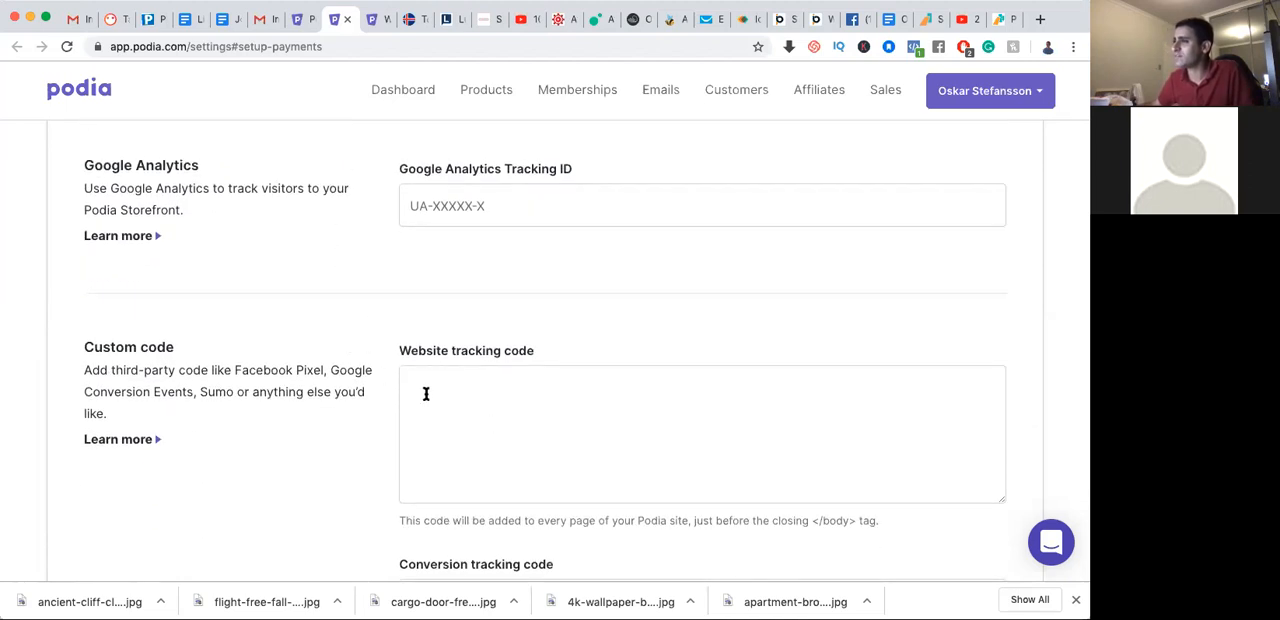
scroll(351, 390, down, 7)
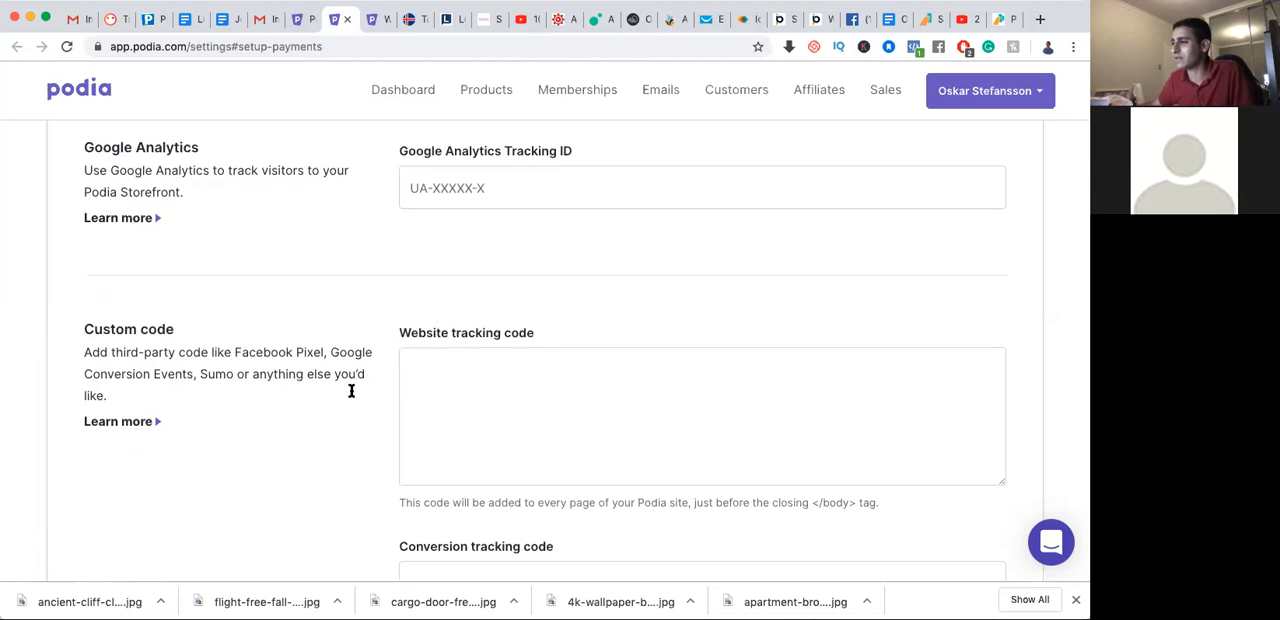
scroll(351, 394, down, 20)
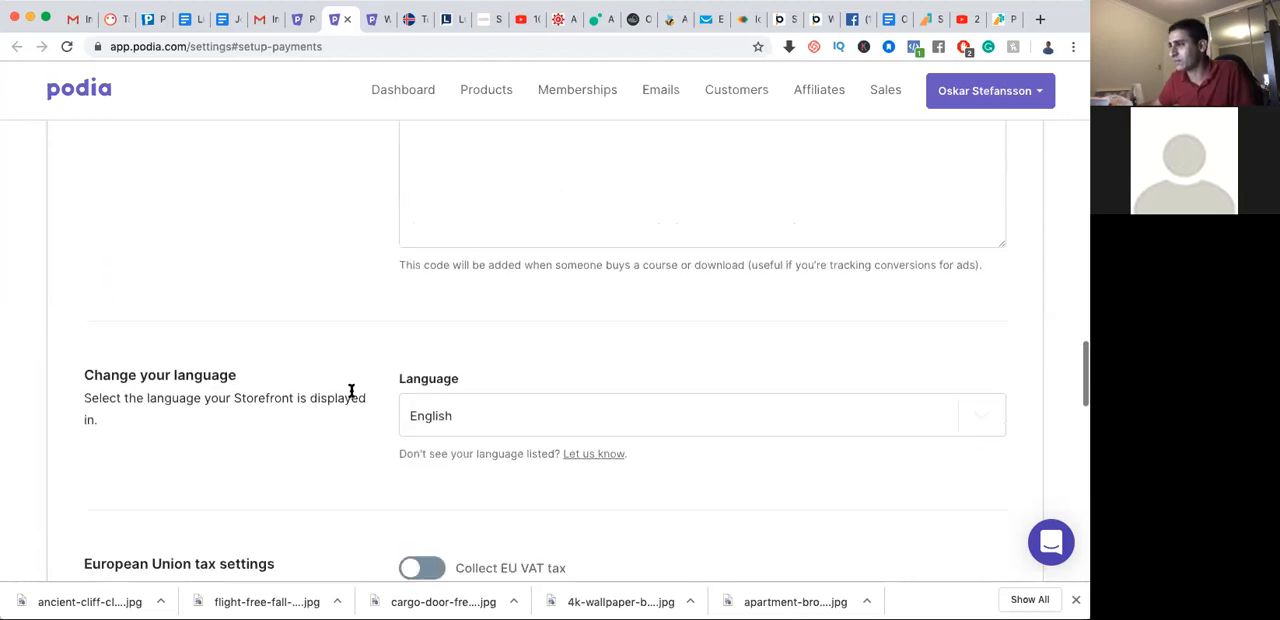
scroll(351, 394, down, 6)
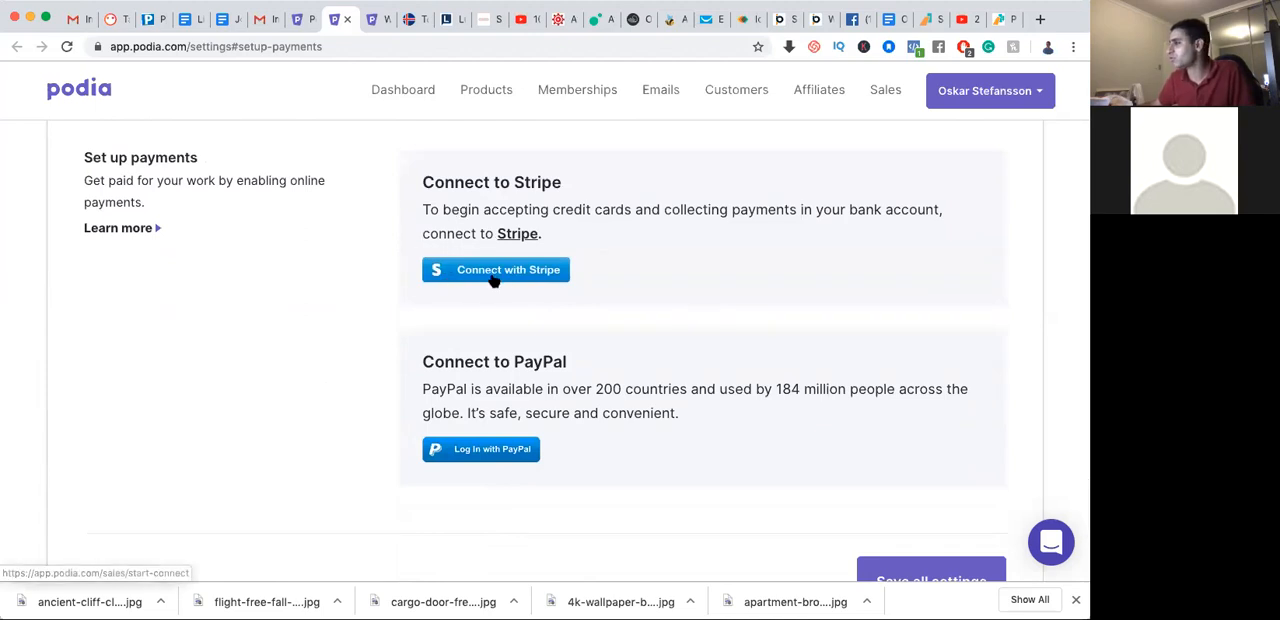
scroll(477, 280, down, 2)
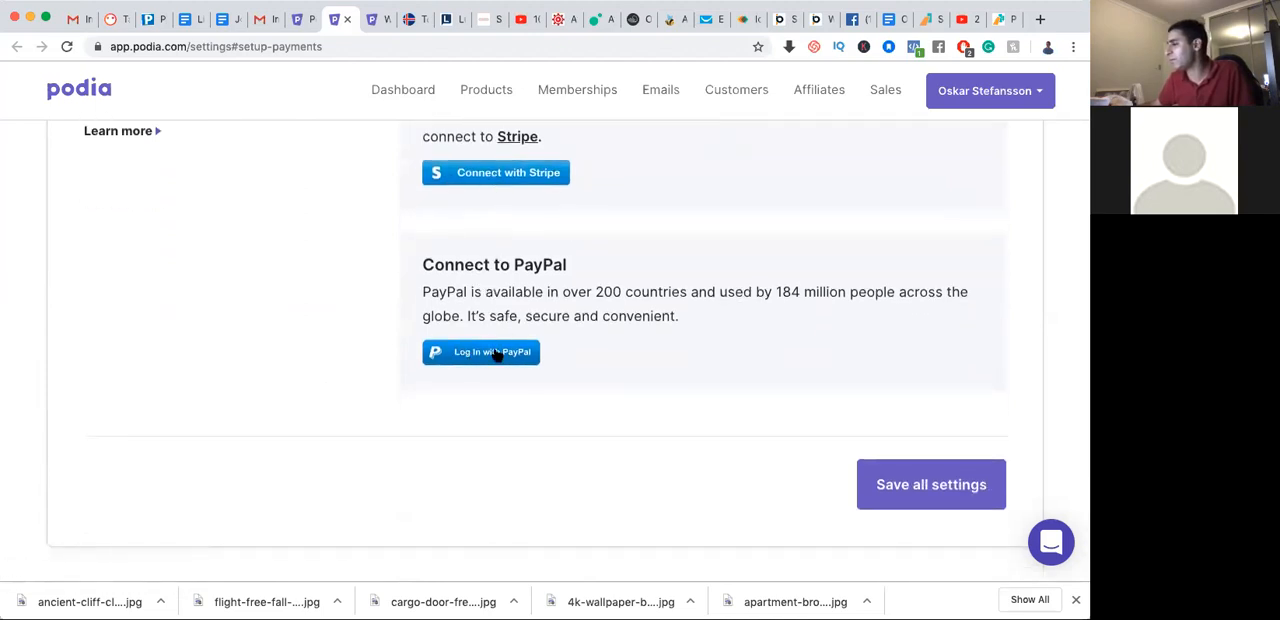
Try to save all the settings and check the returned form's errors and personal info fields
click(932, 494)
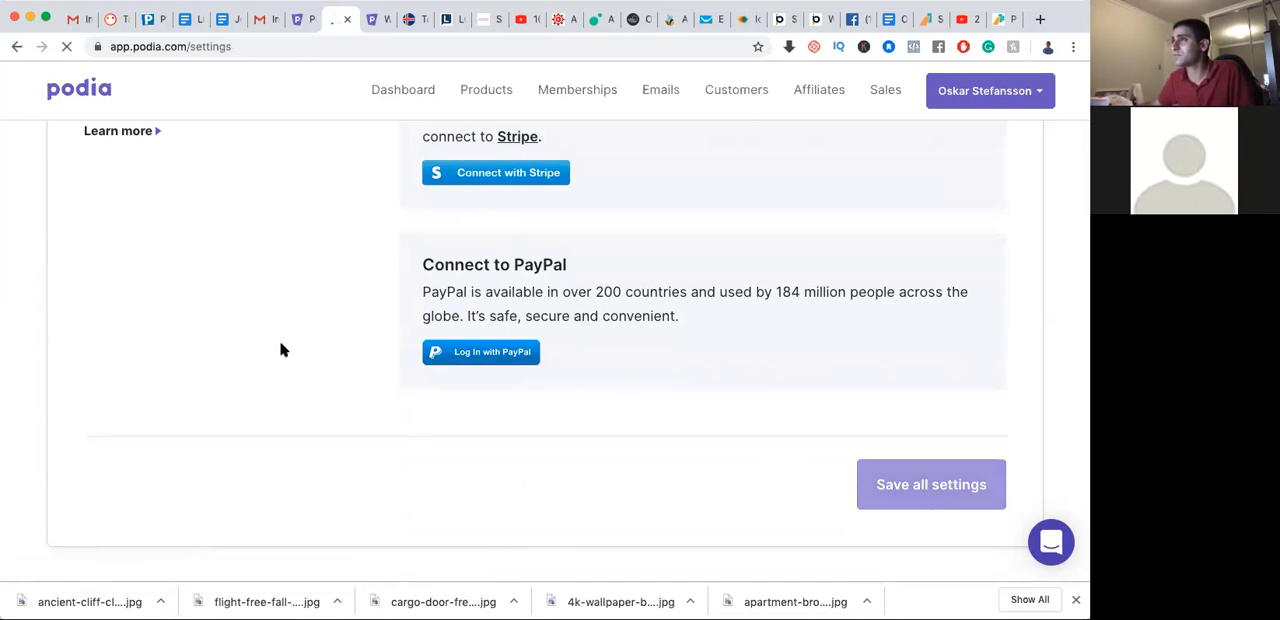
scroll(290, 319, down, 2)
scroll(290, 324, down, 10)
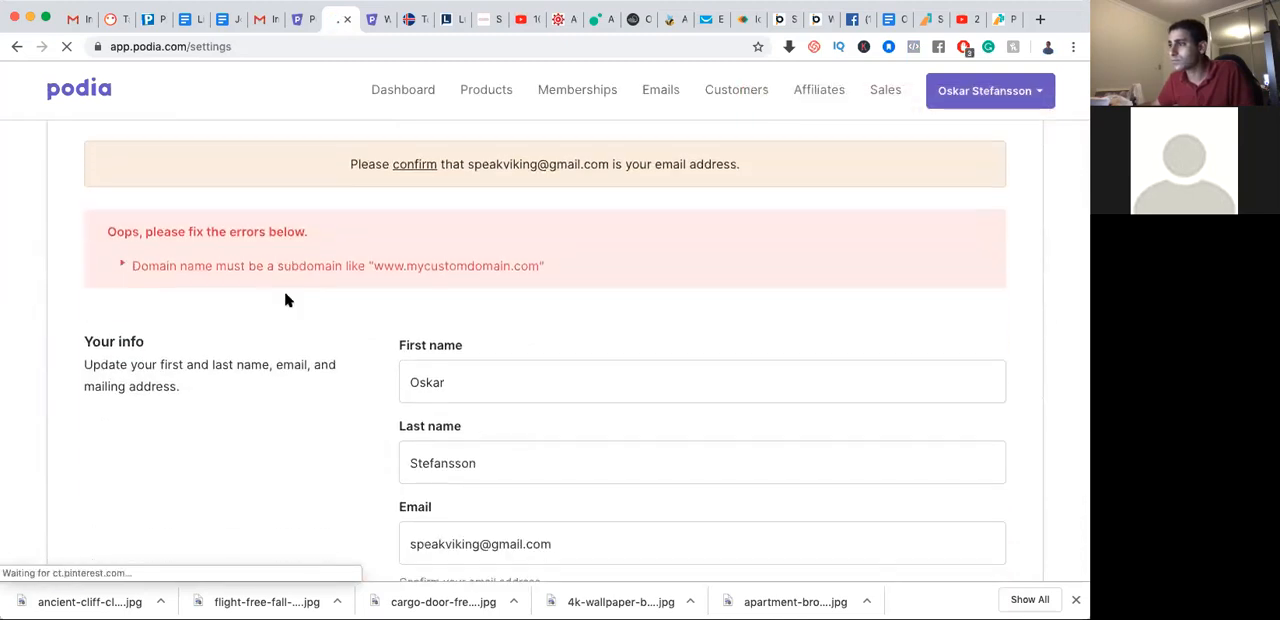
scroll(286, 300, down, 2)
scroll(286, 300, up, 12)
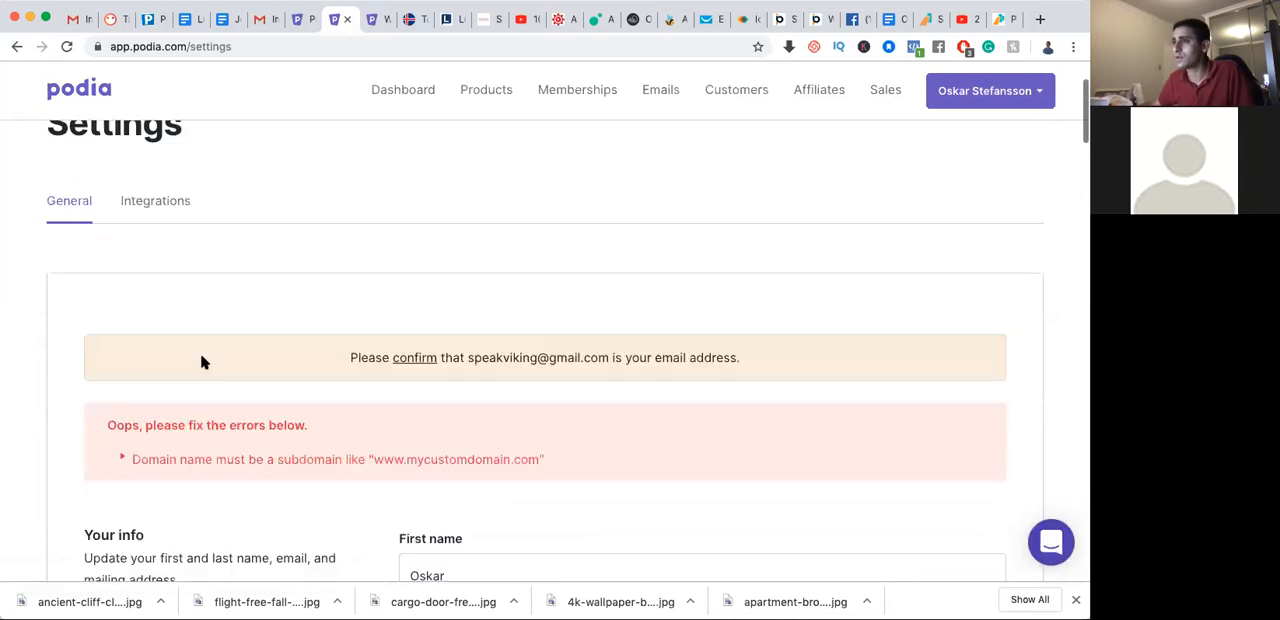
Review the available Podia integrations, from ConvertKit and MailChimp through GetResponse to the Zapier zaps, and return to the general settings
click(160, 203)
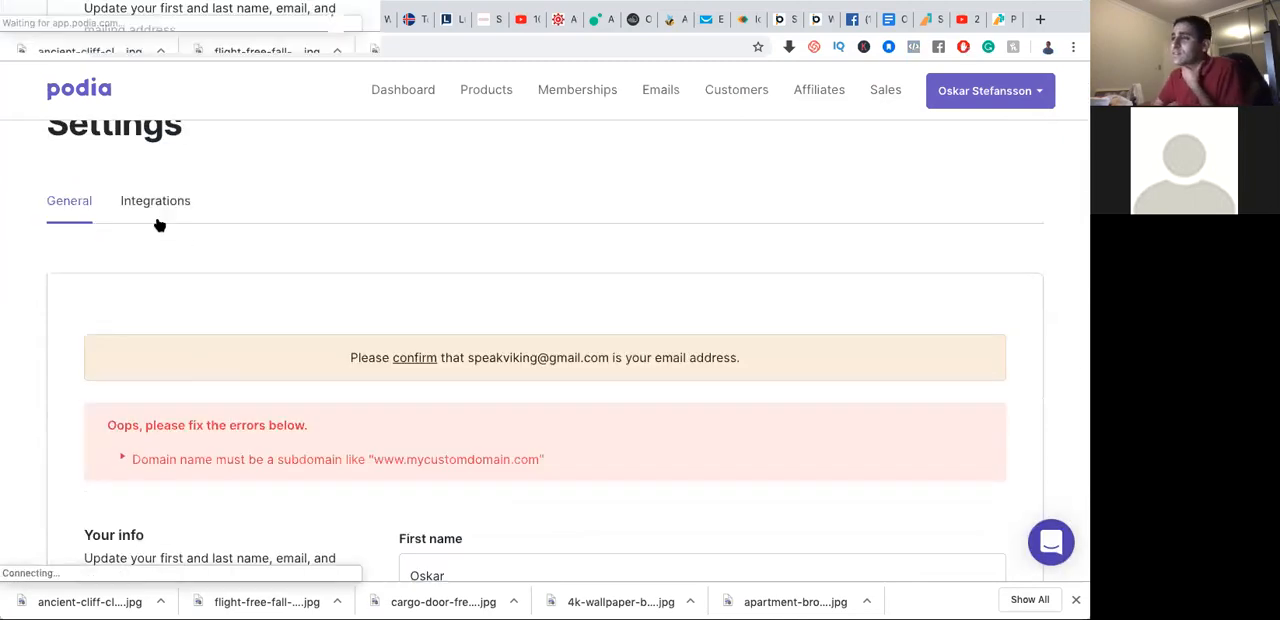
scroll(283, 289, down, 3)
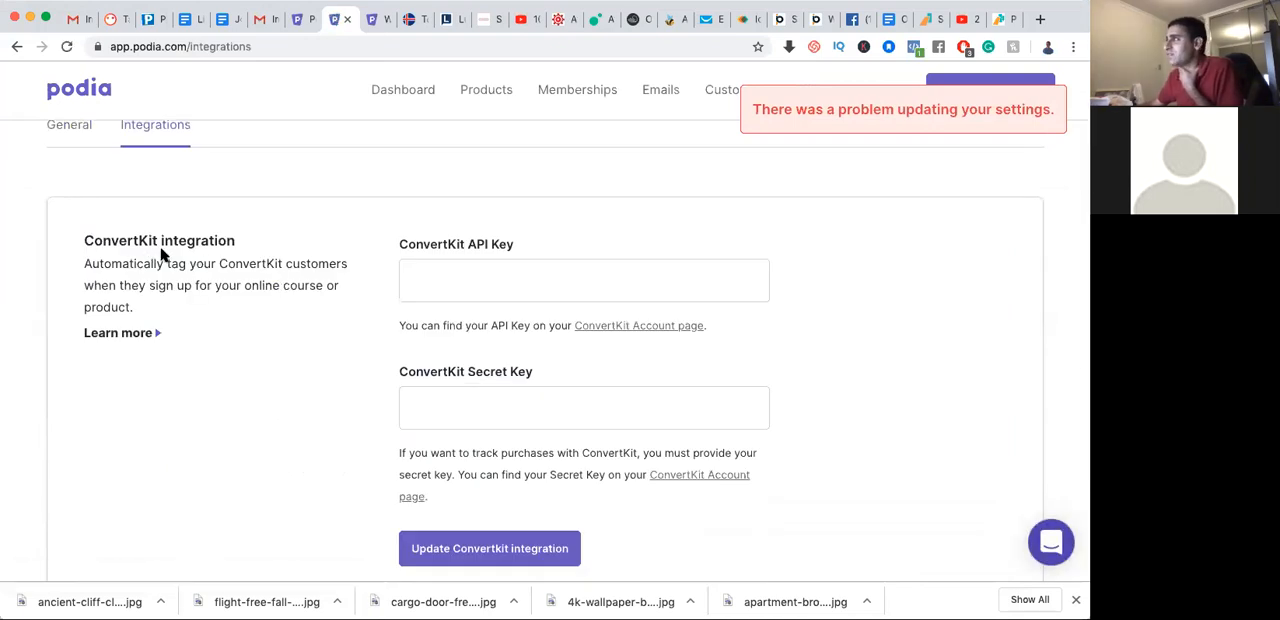
scroll(163, 255, down, 3)
scroll(163, 255, down, 10)
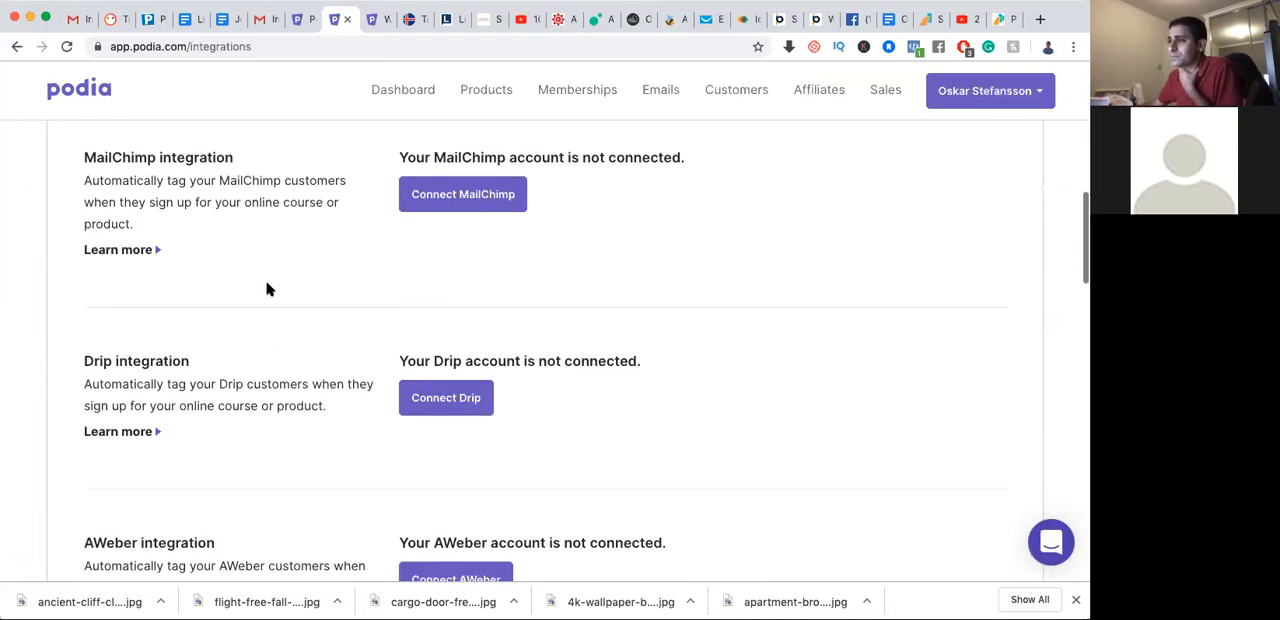
scroll(266, 289, down, 10)
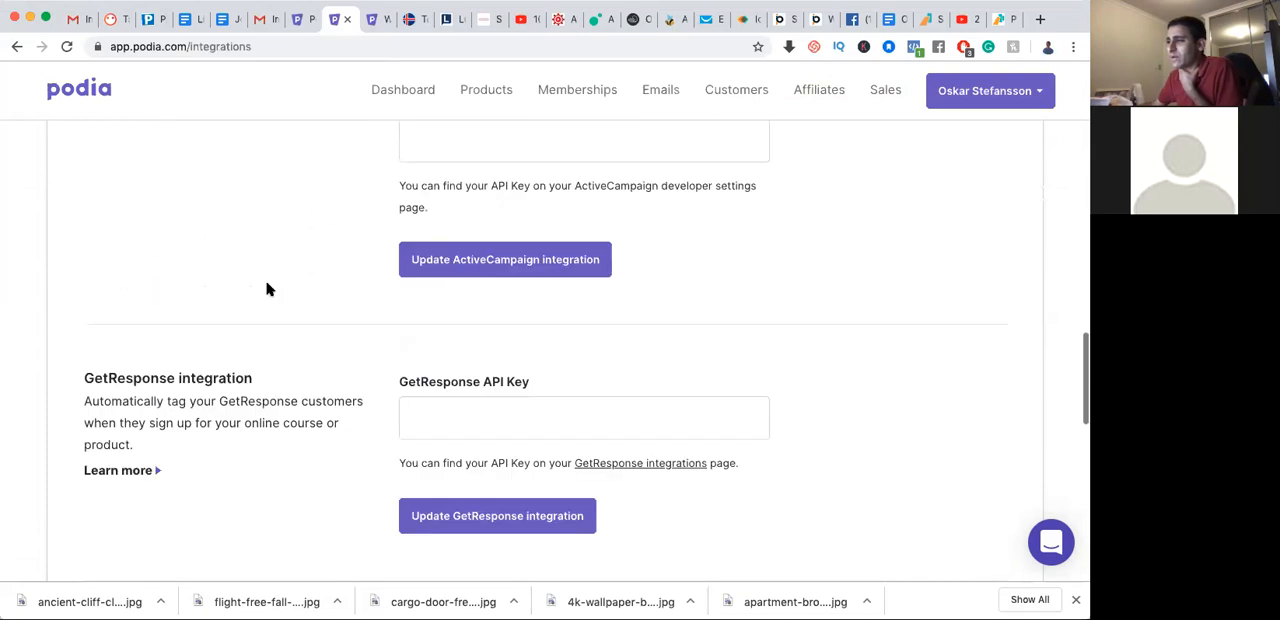
scroll(266, 289, down, 10)
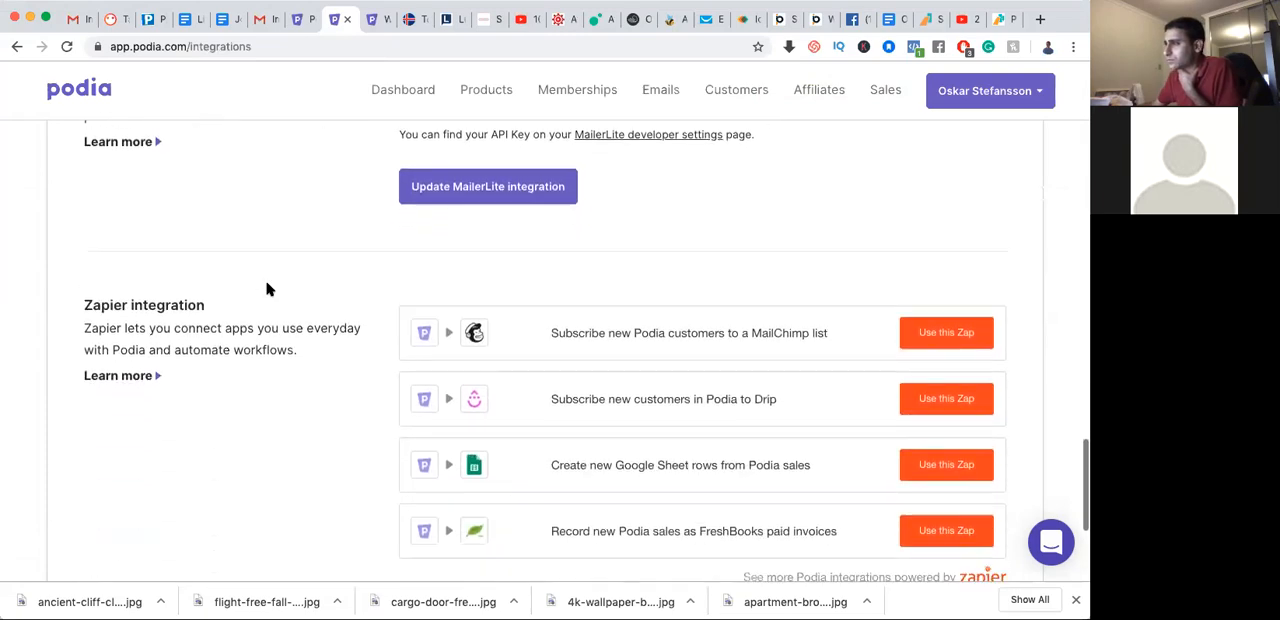
scroll(266, 289, up, 8)
scroll(266, 289, up, 20)
scroll(266, 289, down, 5)
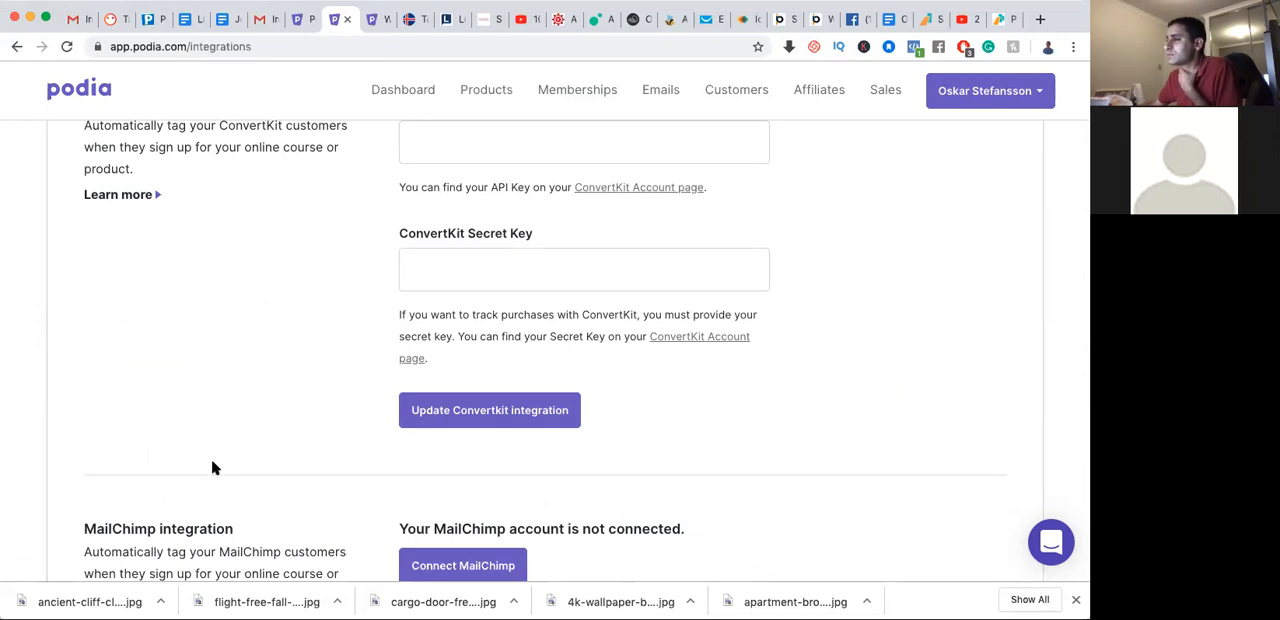
scroll(212, 467, up, 2)
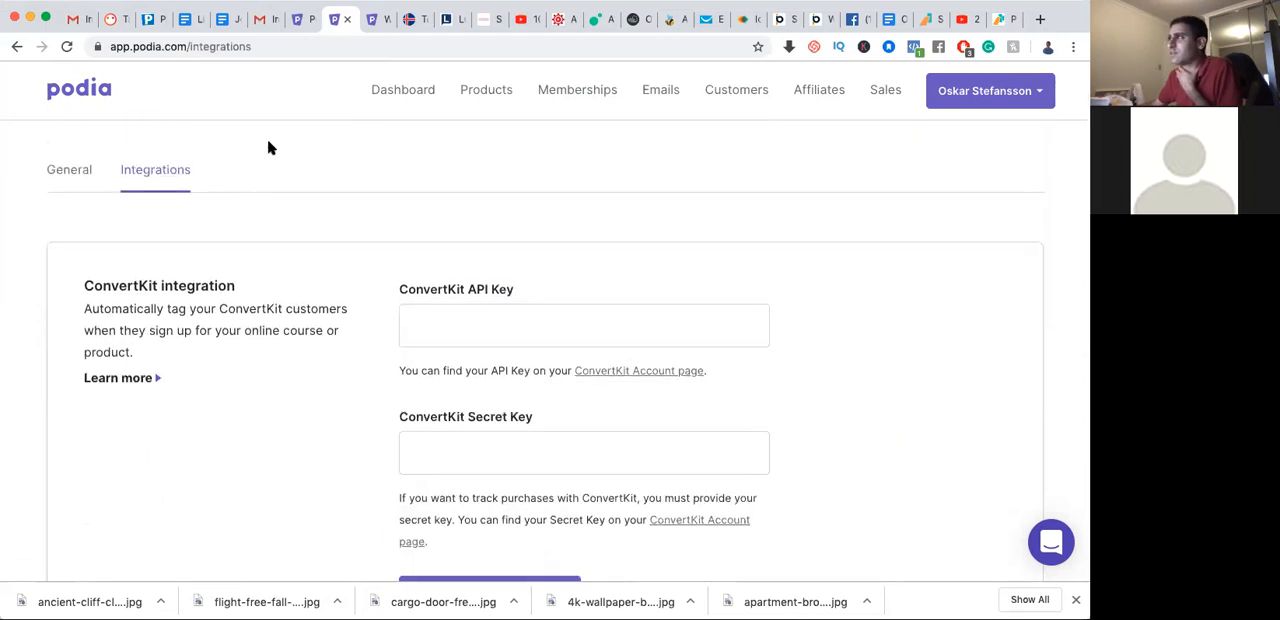
click(76, 176)
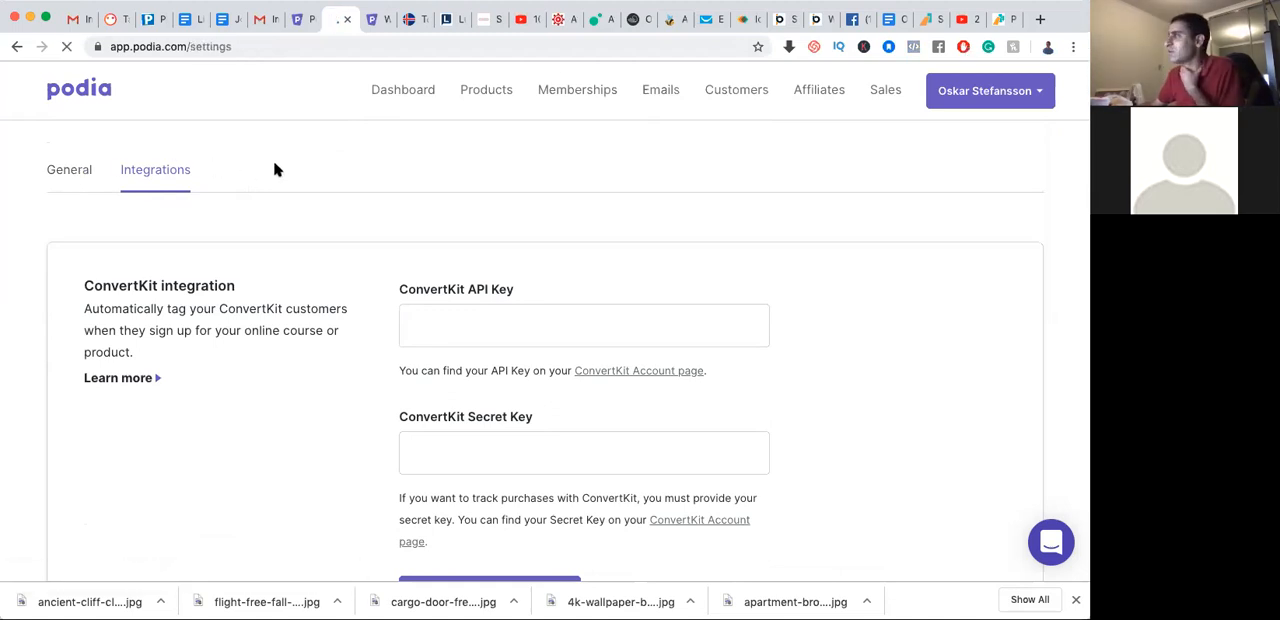
View the Viking Course registration drip campaign in email marketing and return to the campaign list
click(662, 94)
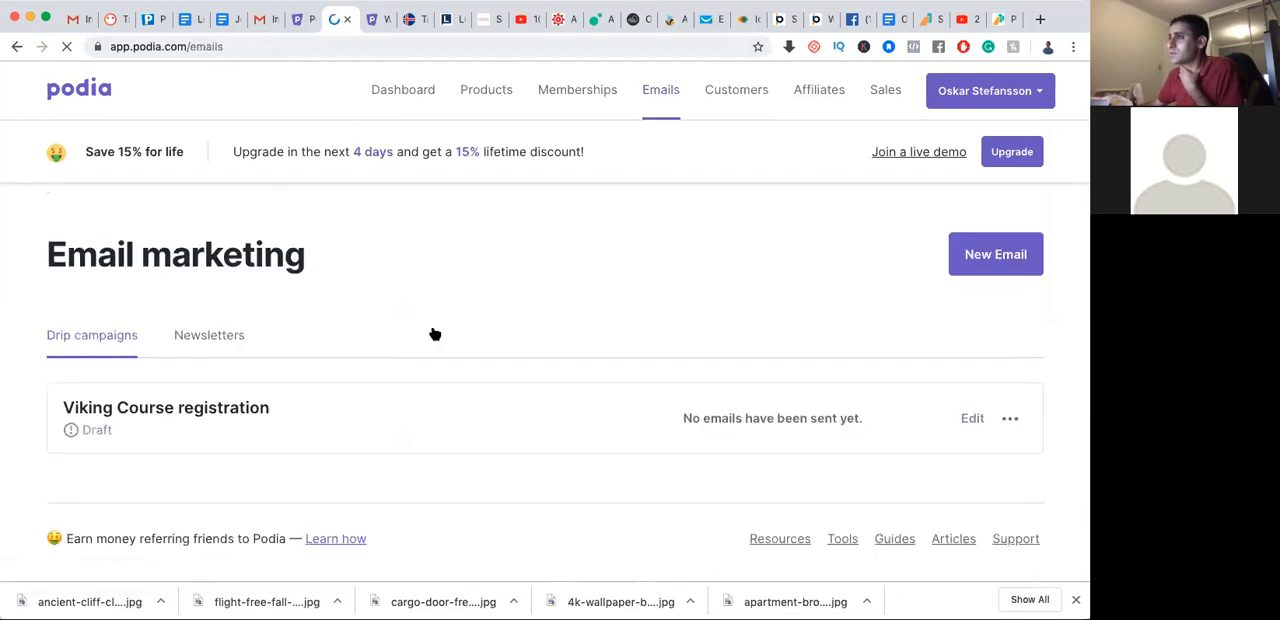
scroll(430, 334, down, 1)
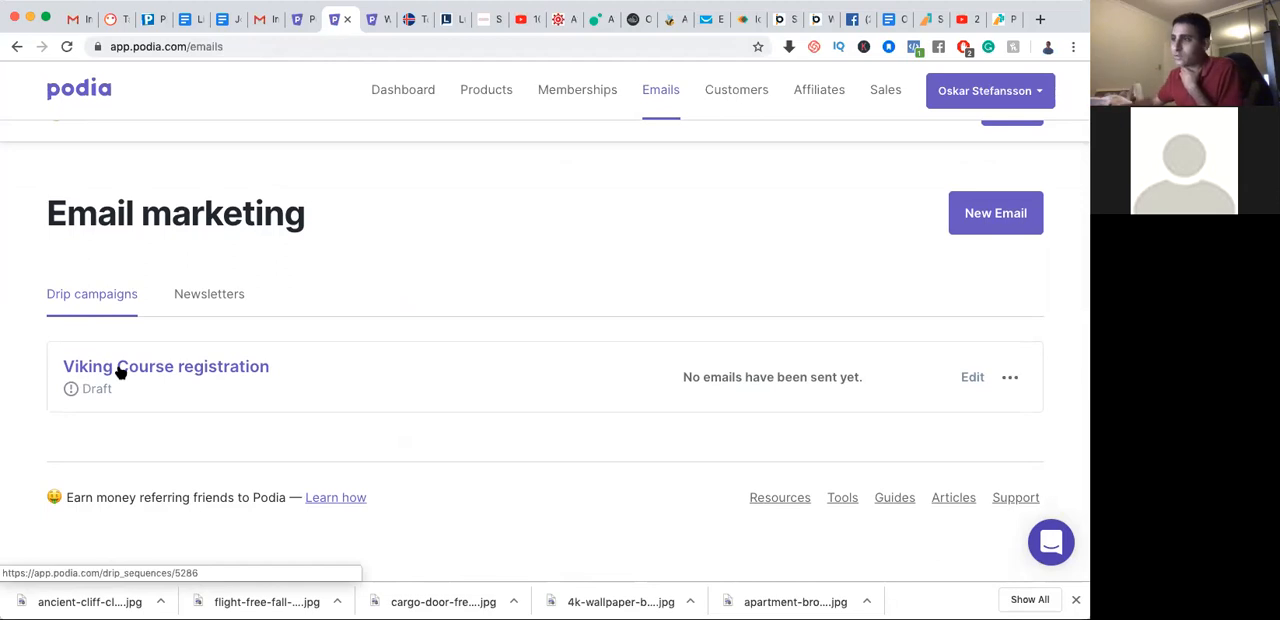
click(119, 369)
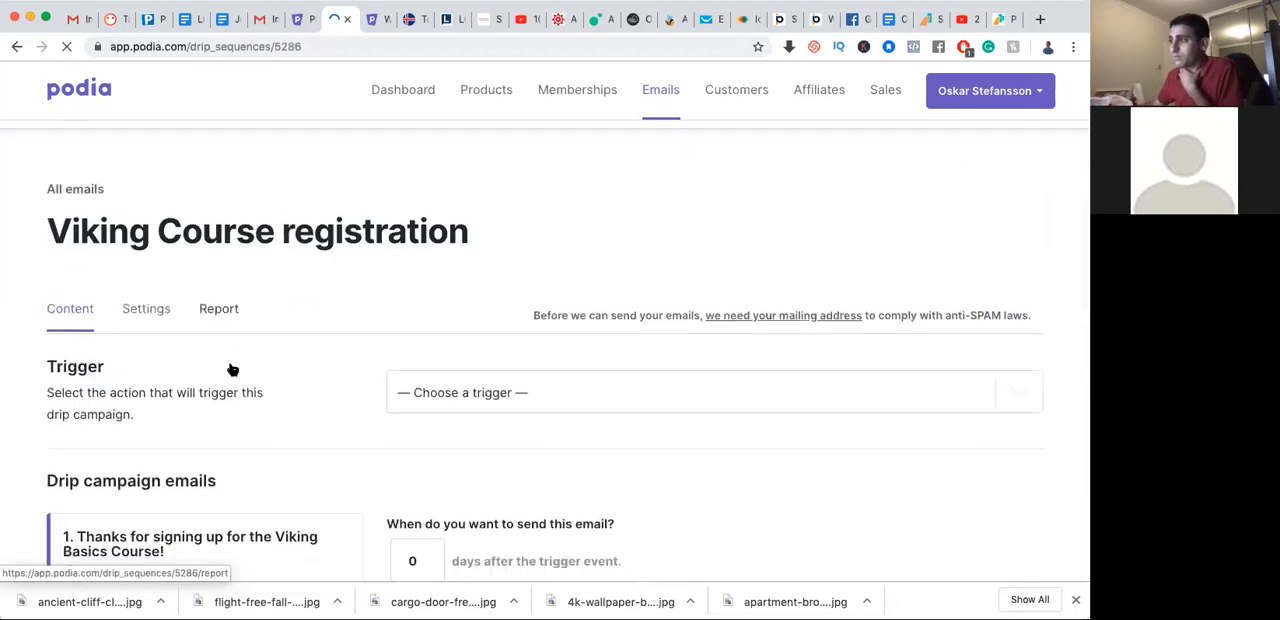
click(17, 48)
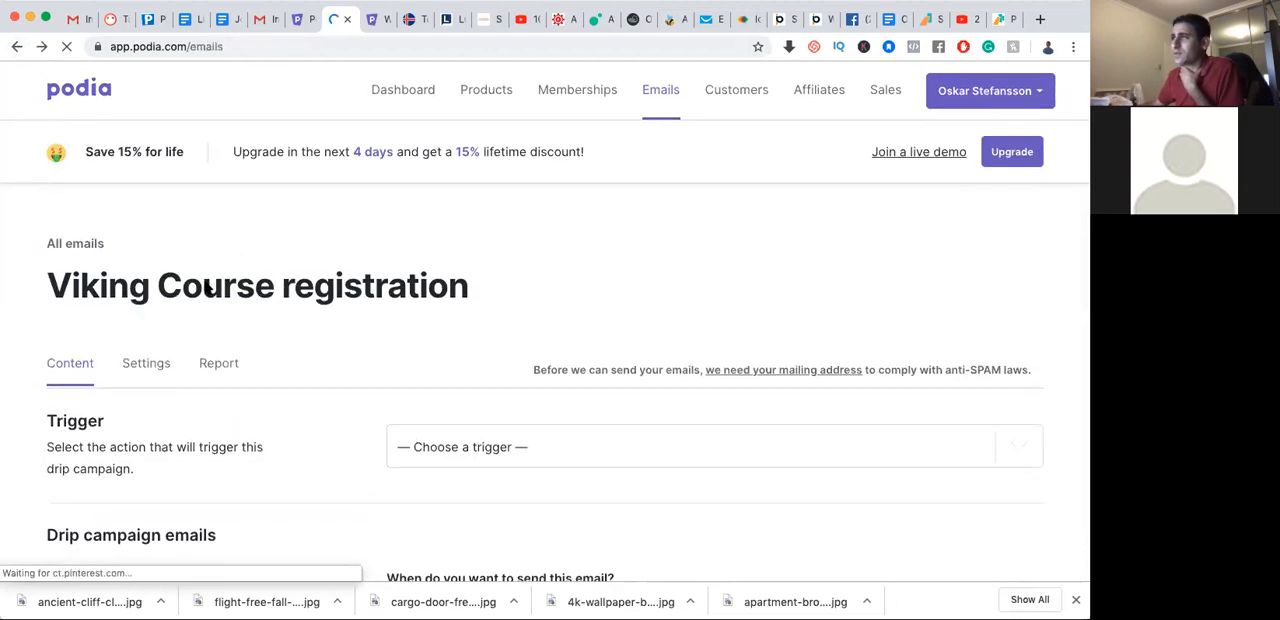
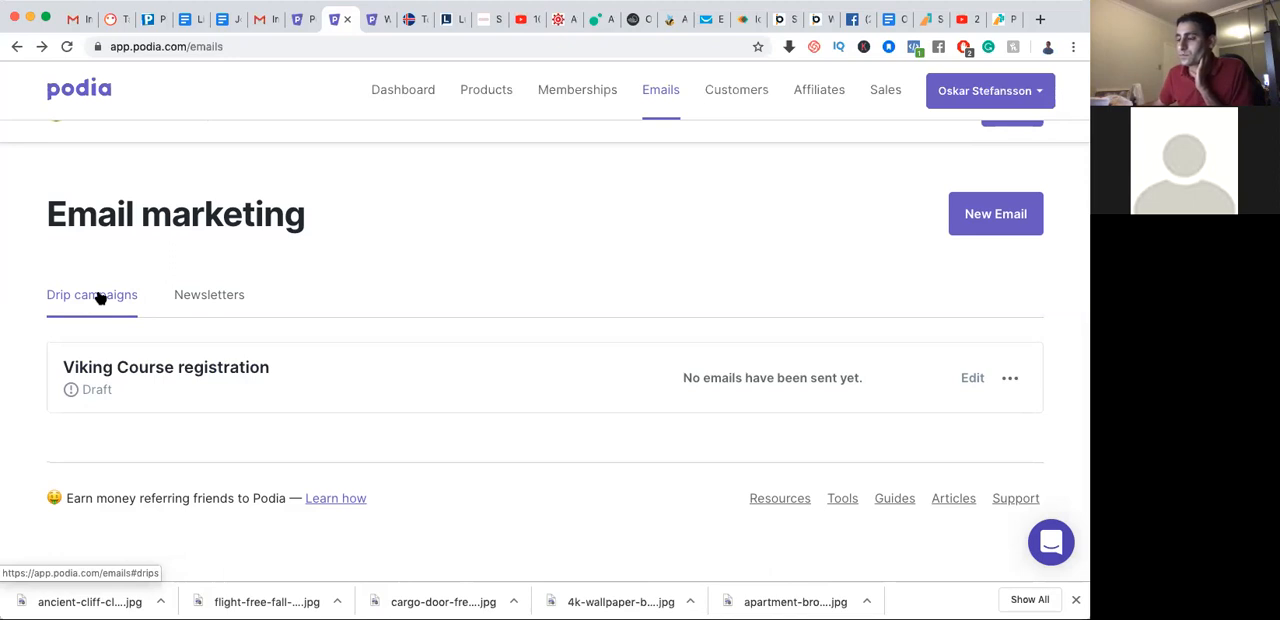
Open the Viking Course registration drip campaign and examine the available trigger options without choosing one
click(186, 371)
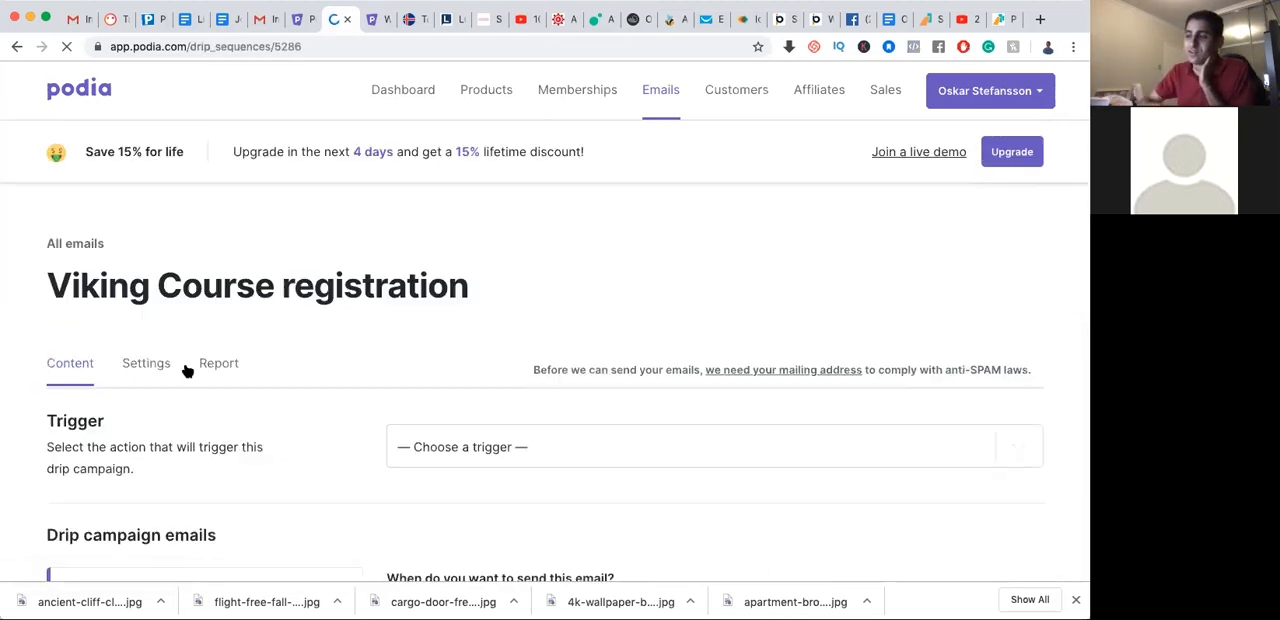
scroll(251, 405, down, 4)
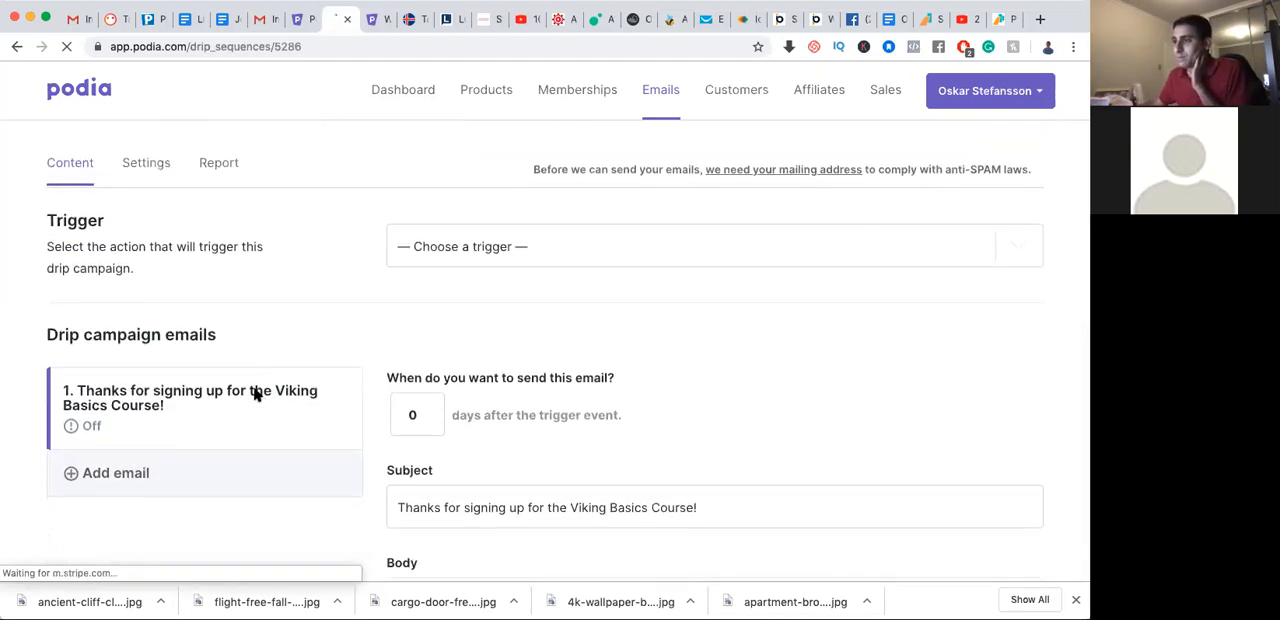
click(457, 240)
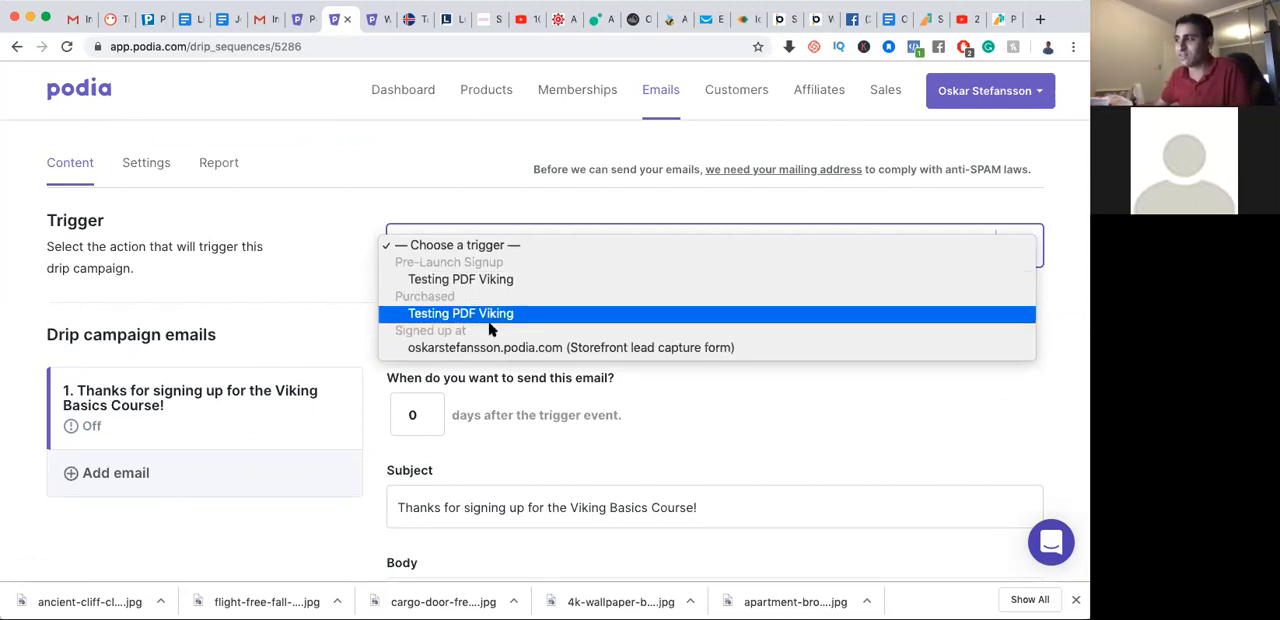
click(342, 313)
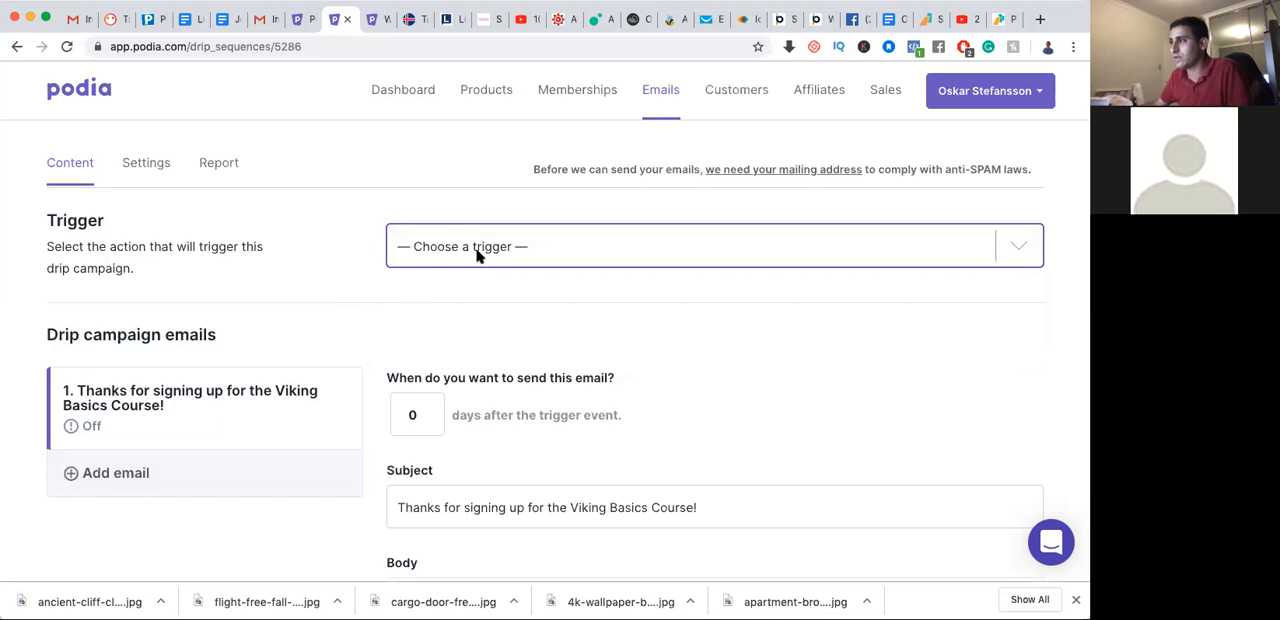
click(478, 256)
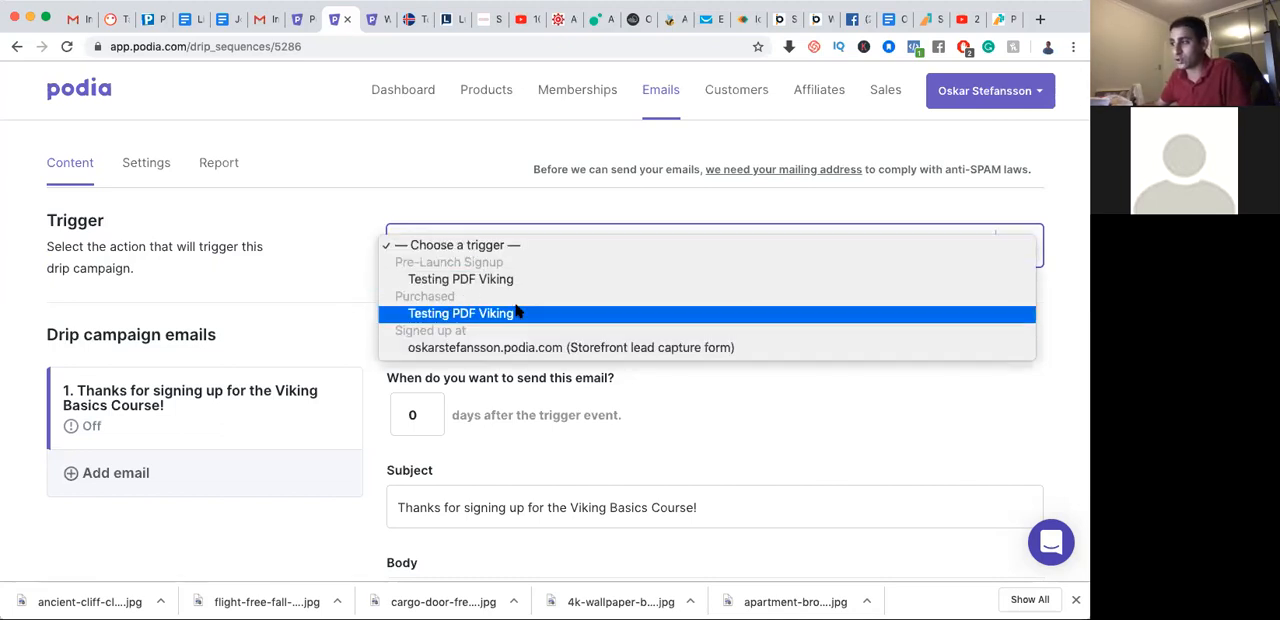
click(325, 283)
scroll(449, 370, down, 2)
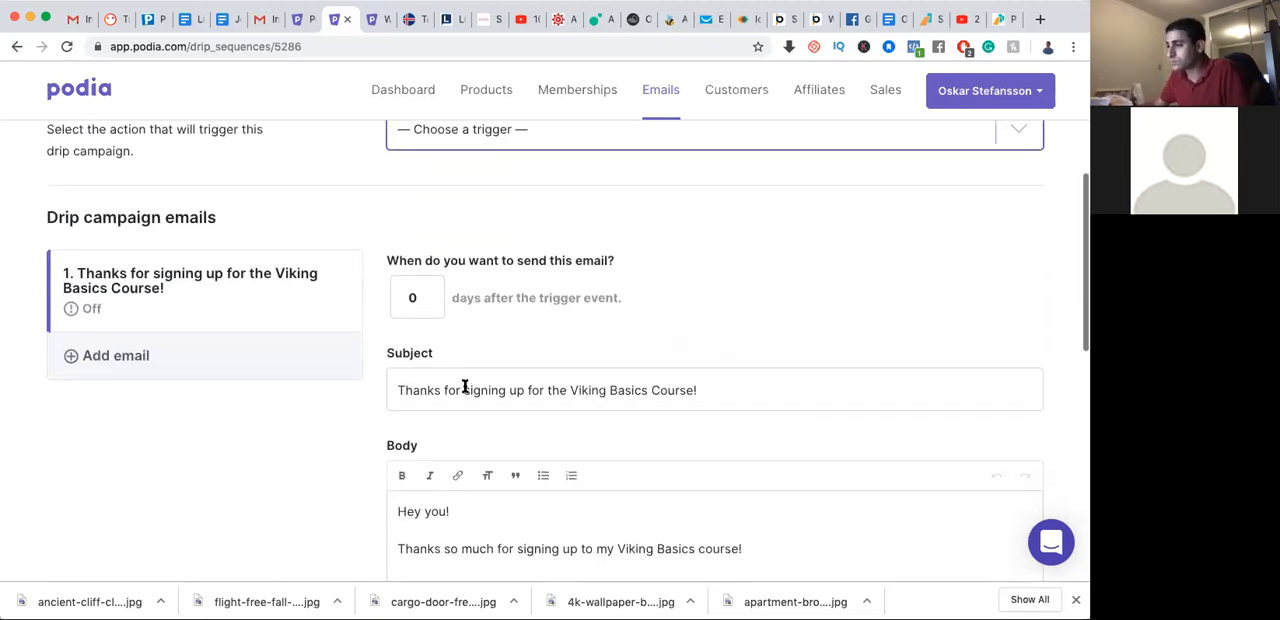
Extend the rapid-fire course sentence in the first email's body so it ends with "instant results learning Viking."
click(425, 303)
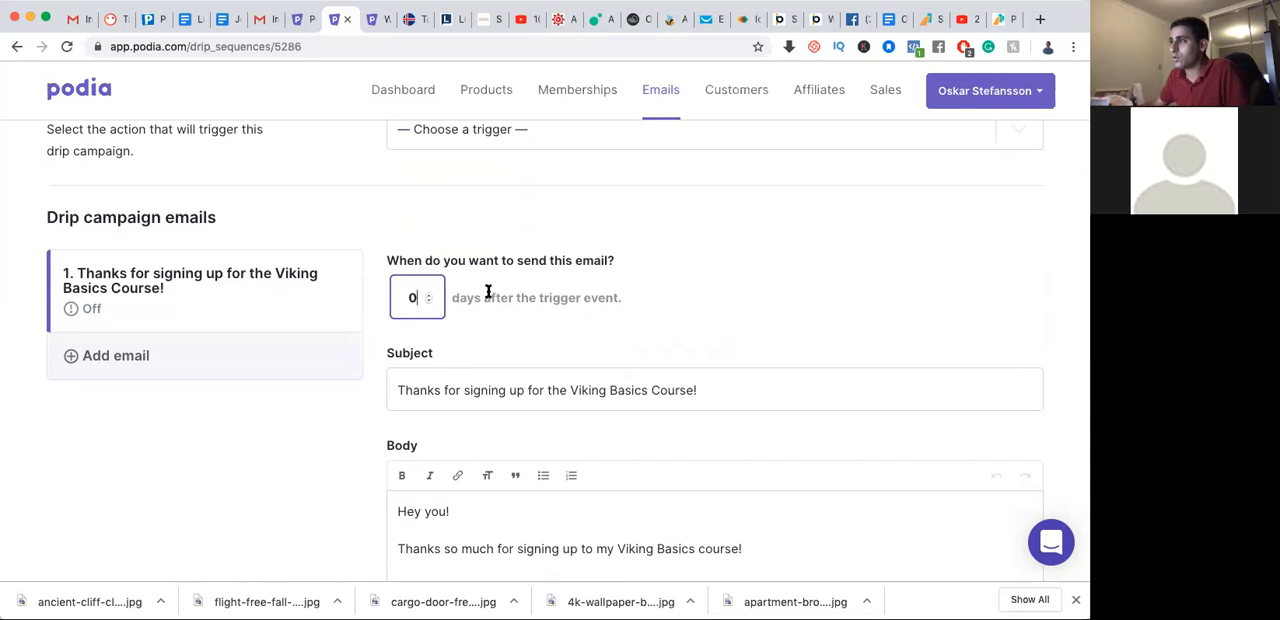
scroll(488, 393, down, 1)
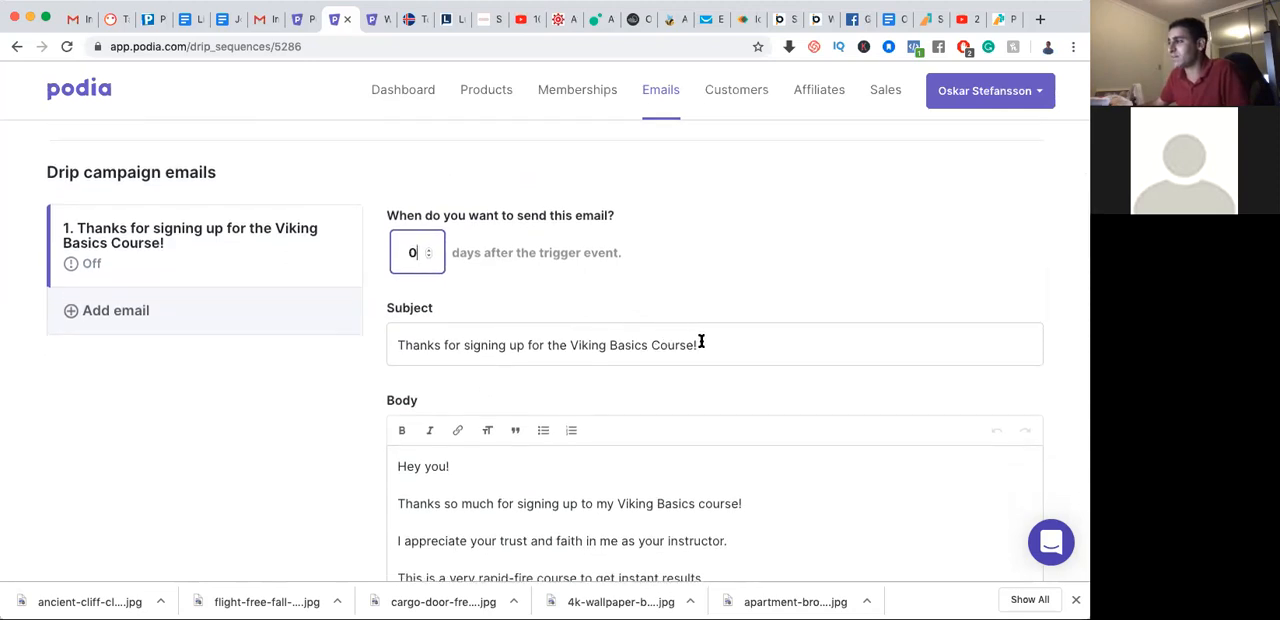
scroll(701, 341, down, 5)
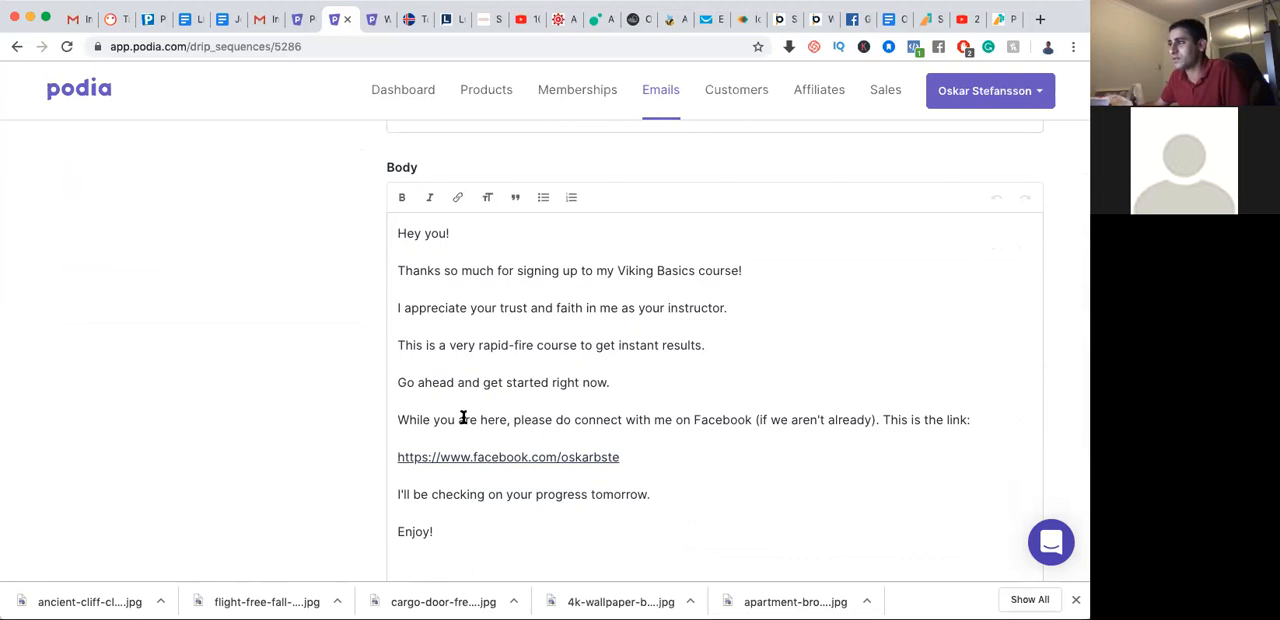
click(704, 344)
text(learning Viking)
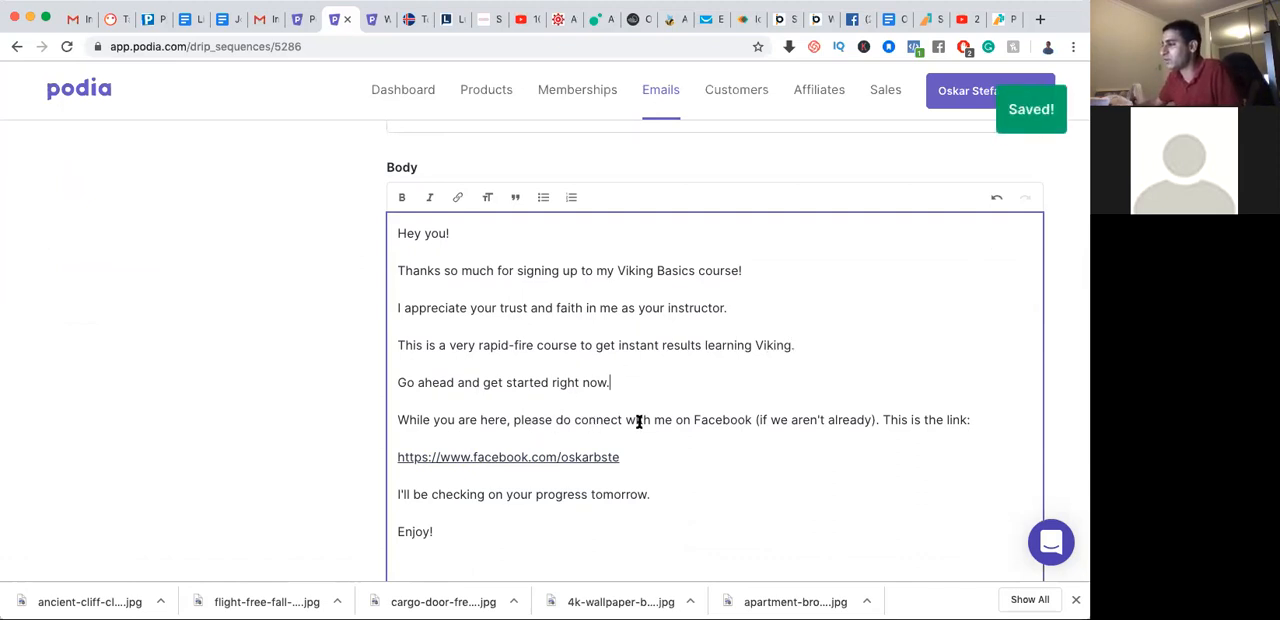
Check the rest of the first drip email and turn its email status on
scroll(543, 517, down, 2)
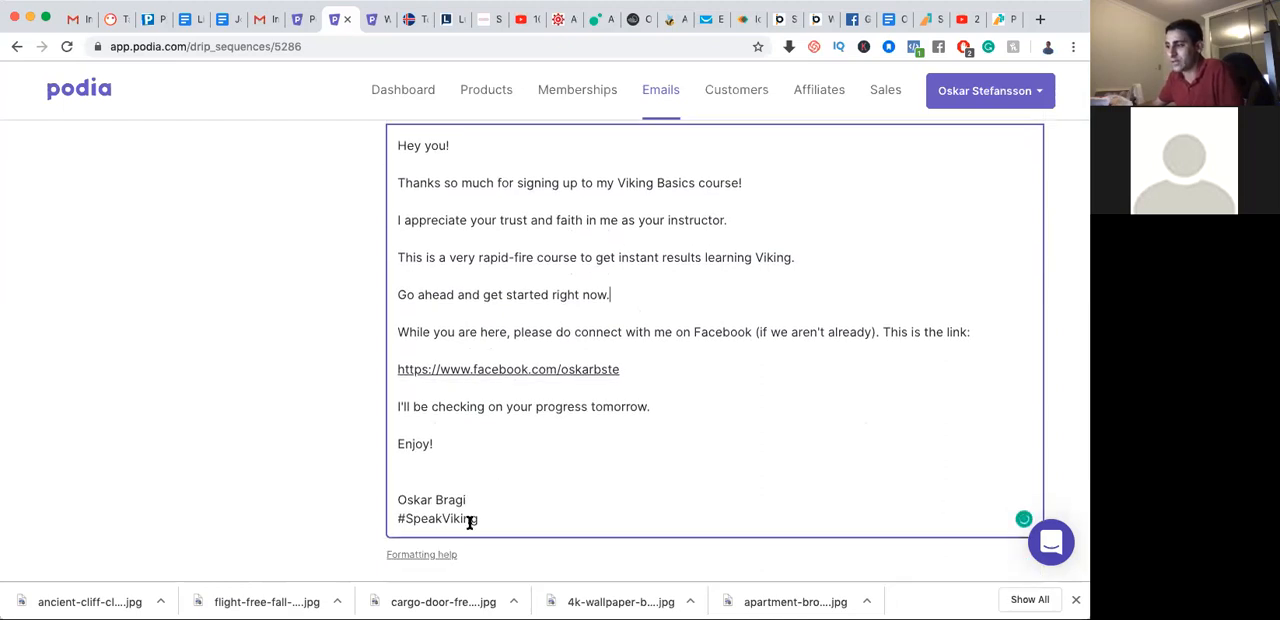
scroll(476, 507, up, 6)
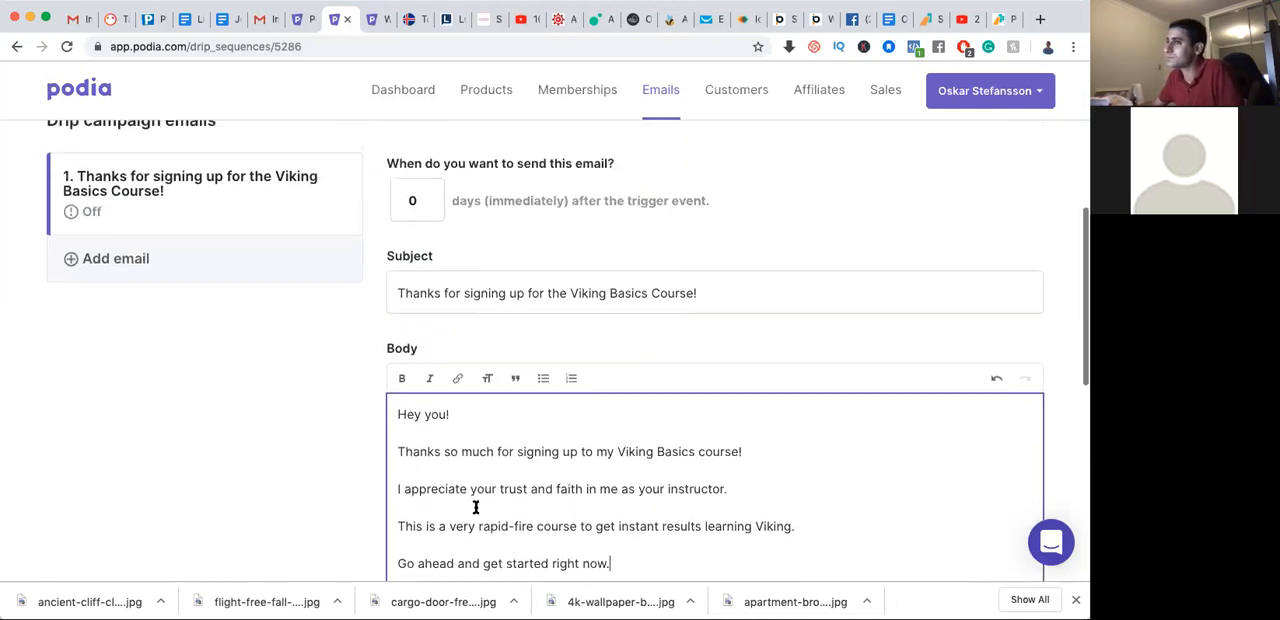
scroll(476, 507, up, 3)
scroll(476, 507, down, 10)
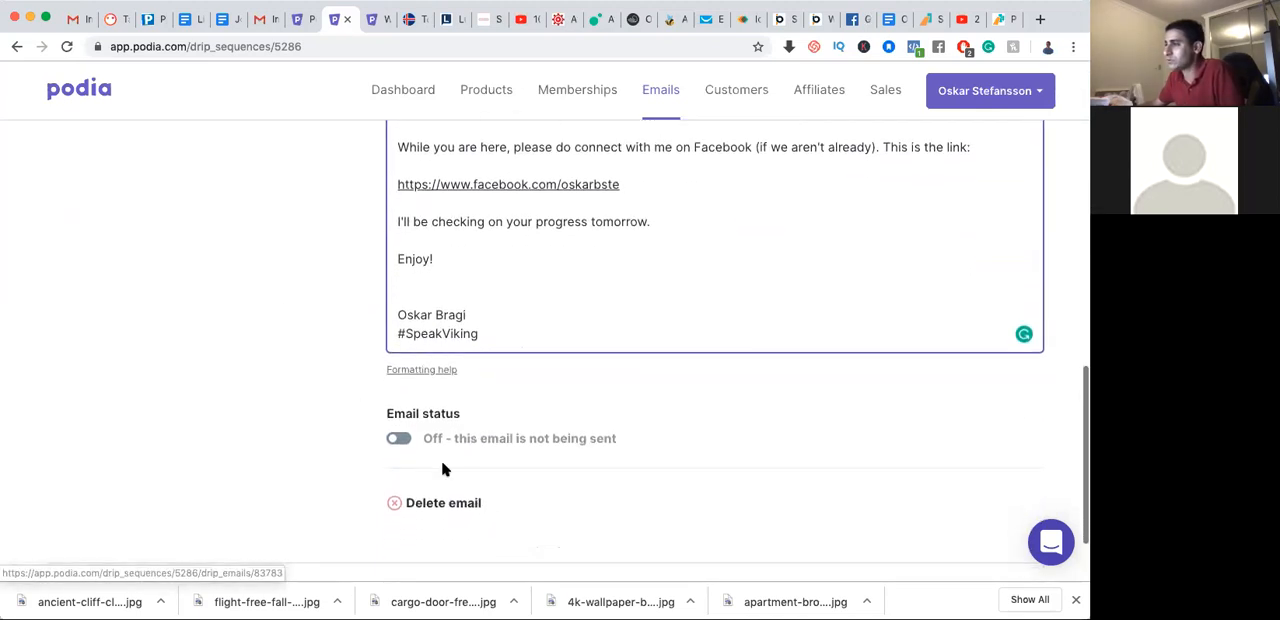
click(400, 440)
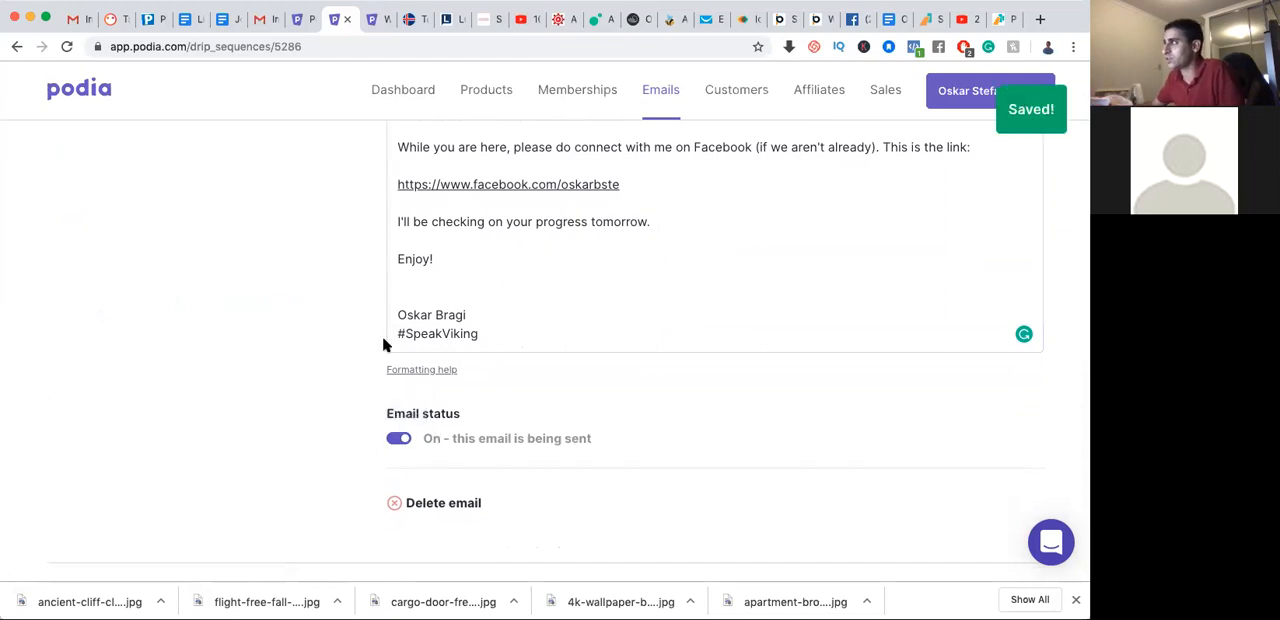
Add a second email to the drip campaign with the subject "Checking in...."
scroll(383, 345, up, 8)
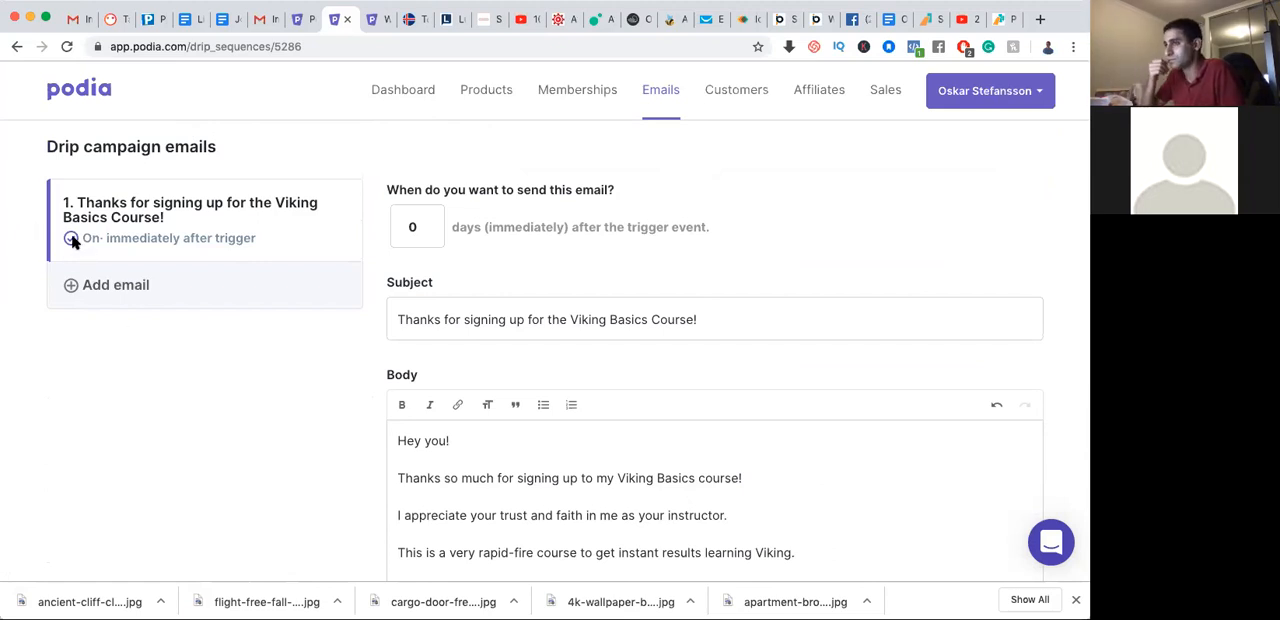
click(97, 290)
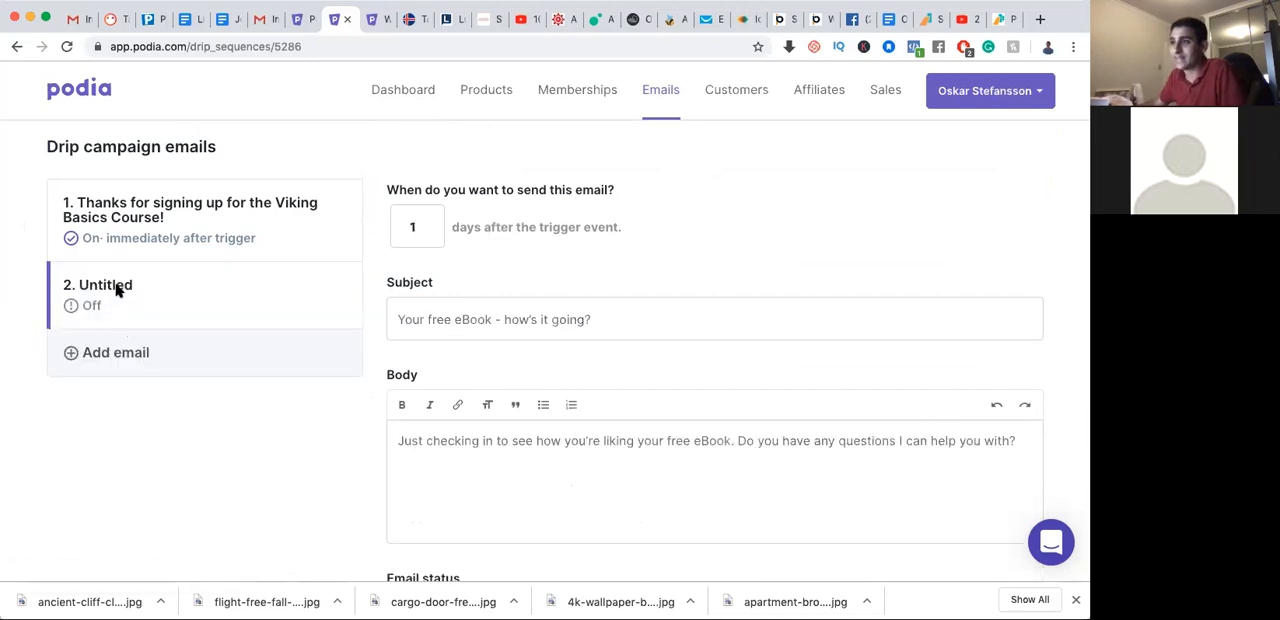
click(502, 319)
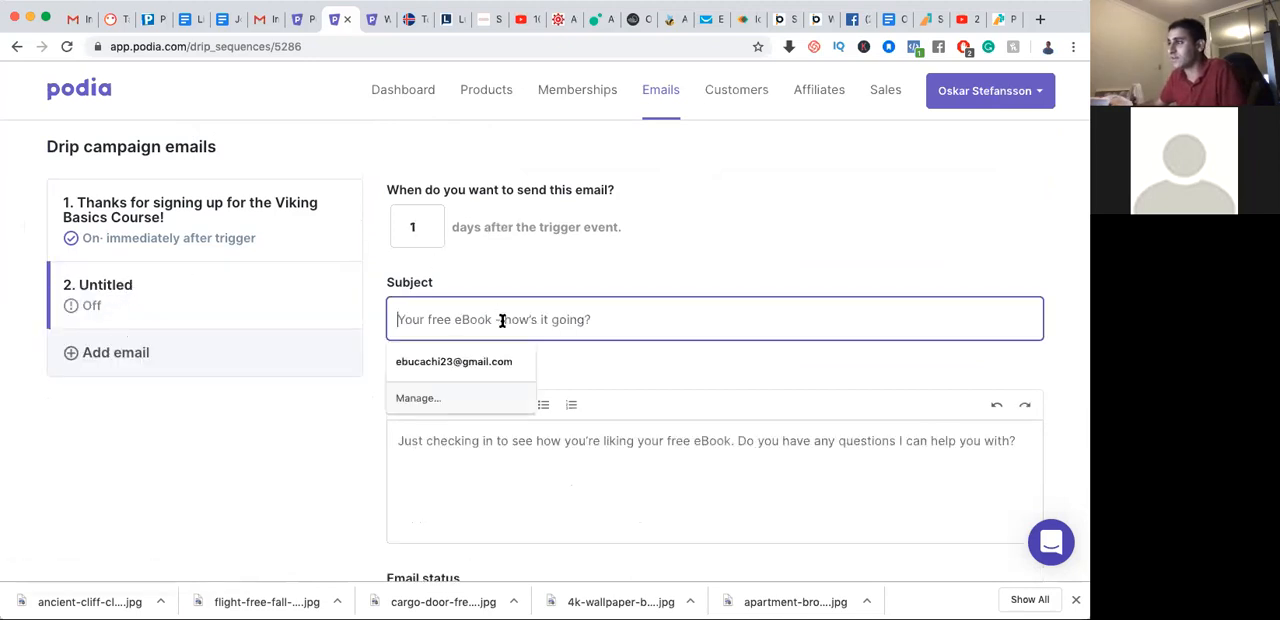
text(Checking in....)
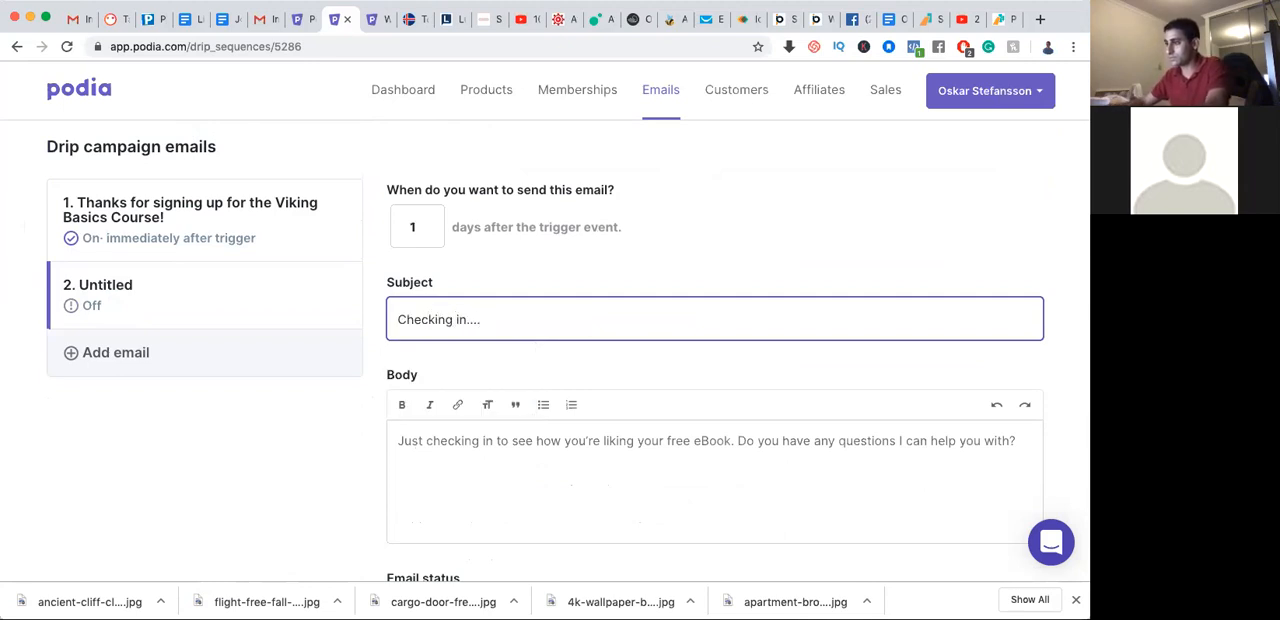
Begin the second email's body with the paragraphs "Hey!", "Just checking in on your progress with the course..." and "Did you manage to get started?"
click(503, 486)
text(Hey!  Just checking in on your p)
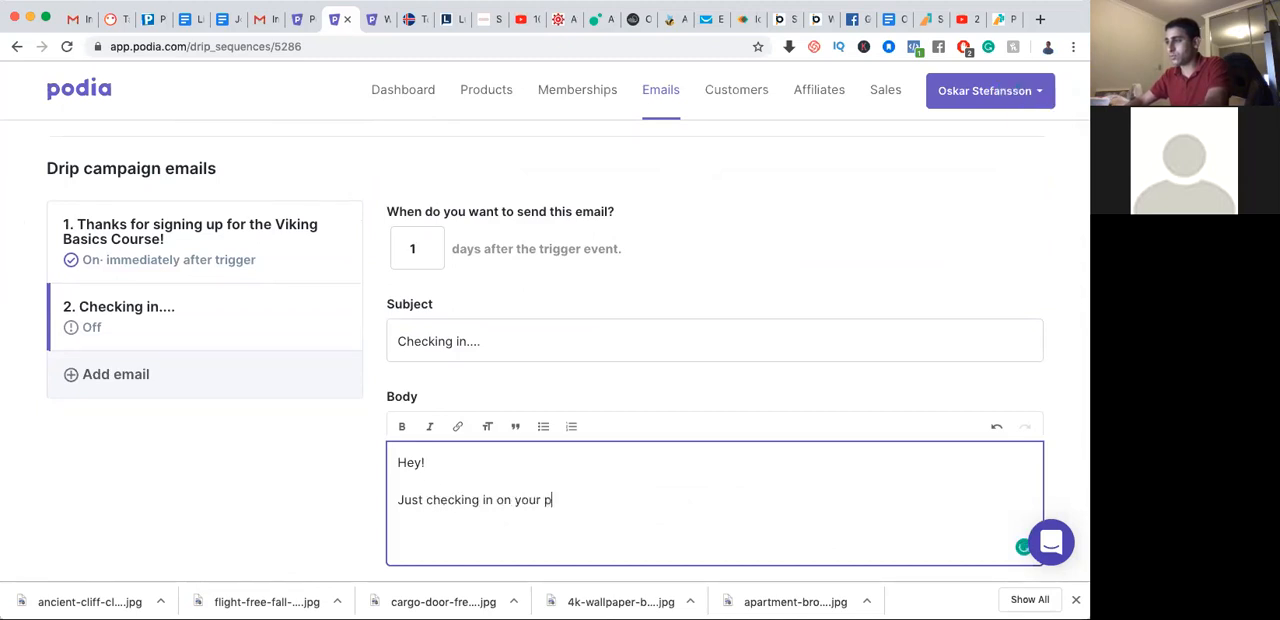
text(rogress with the cours)
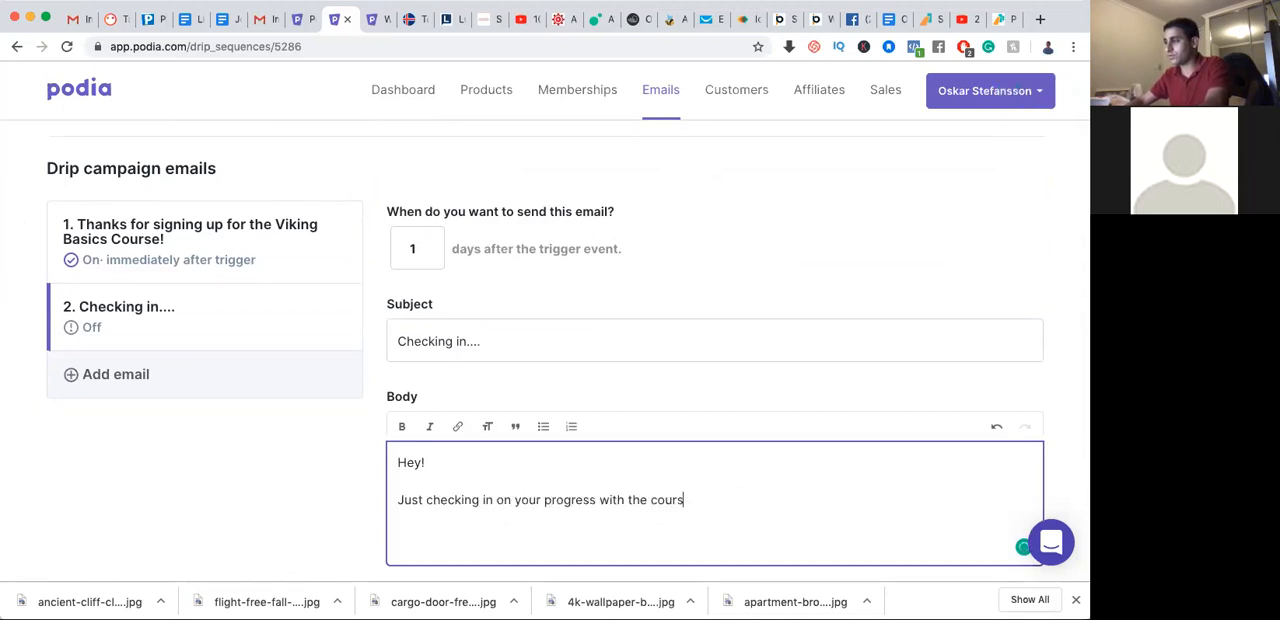
text(e...  Did you manage to get st)
text(?)
Continue the second email's body with the paragraphs "Any struggles? Any questions?" and "Please let me know!"
key(Return)
text(Any struggles)
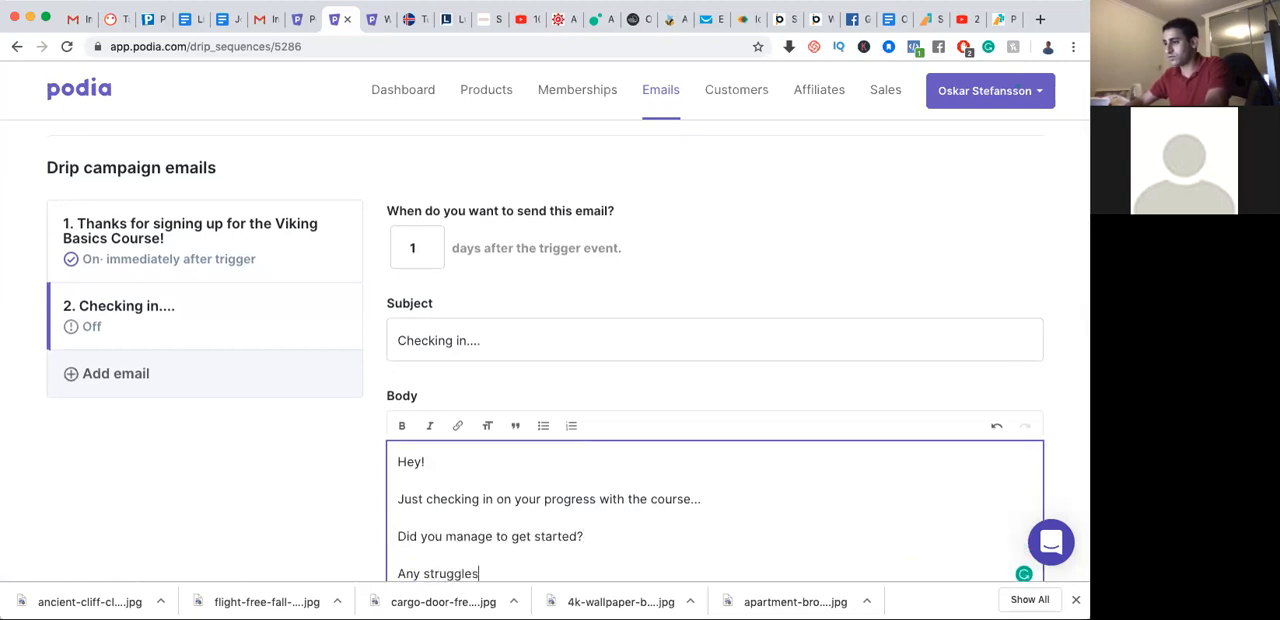
text(? Any questions?)
key(Return)
text(P)
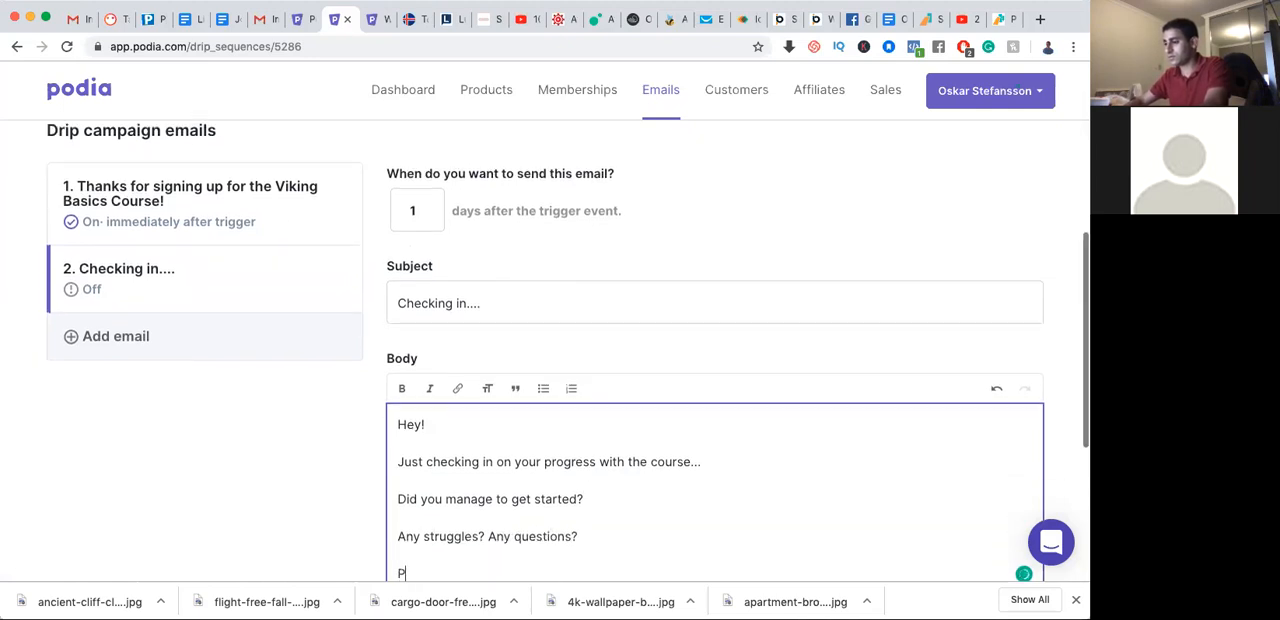
text(lease let me know!)
Sign off the second email with "Your Viking instructor,", the instructor's name and "#SpeakViking" on the line below it
key(Return)
text(Your Viking instruct)
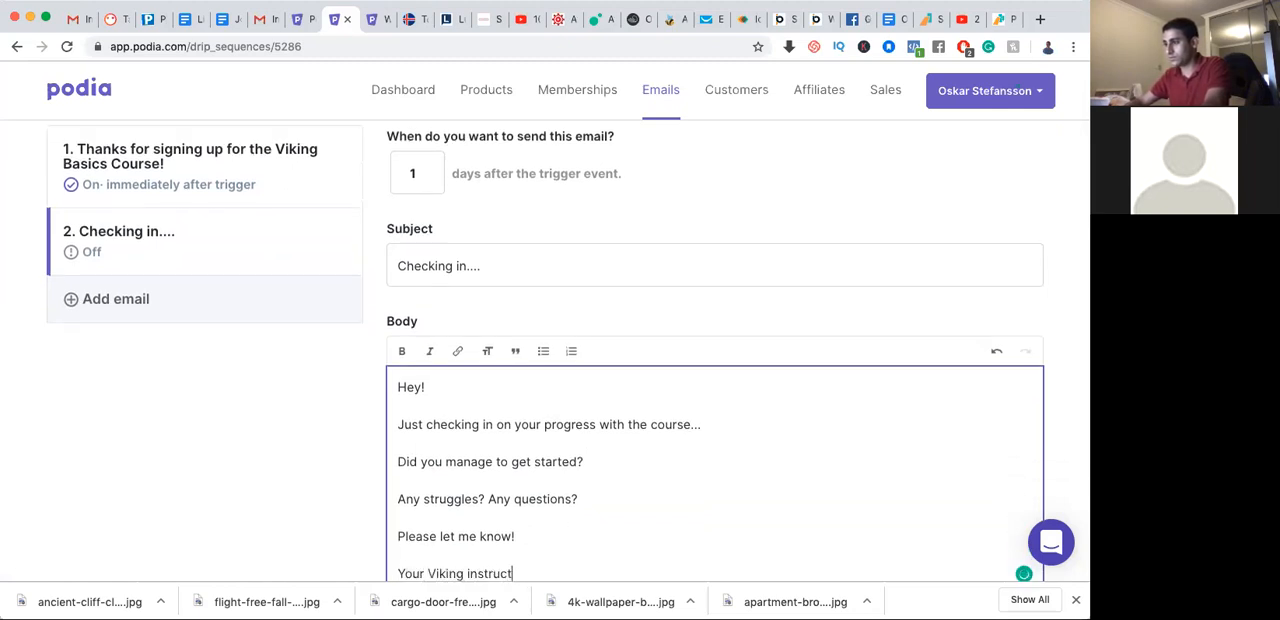
text(or,)
key(Return)
text(Osak)
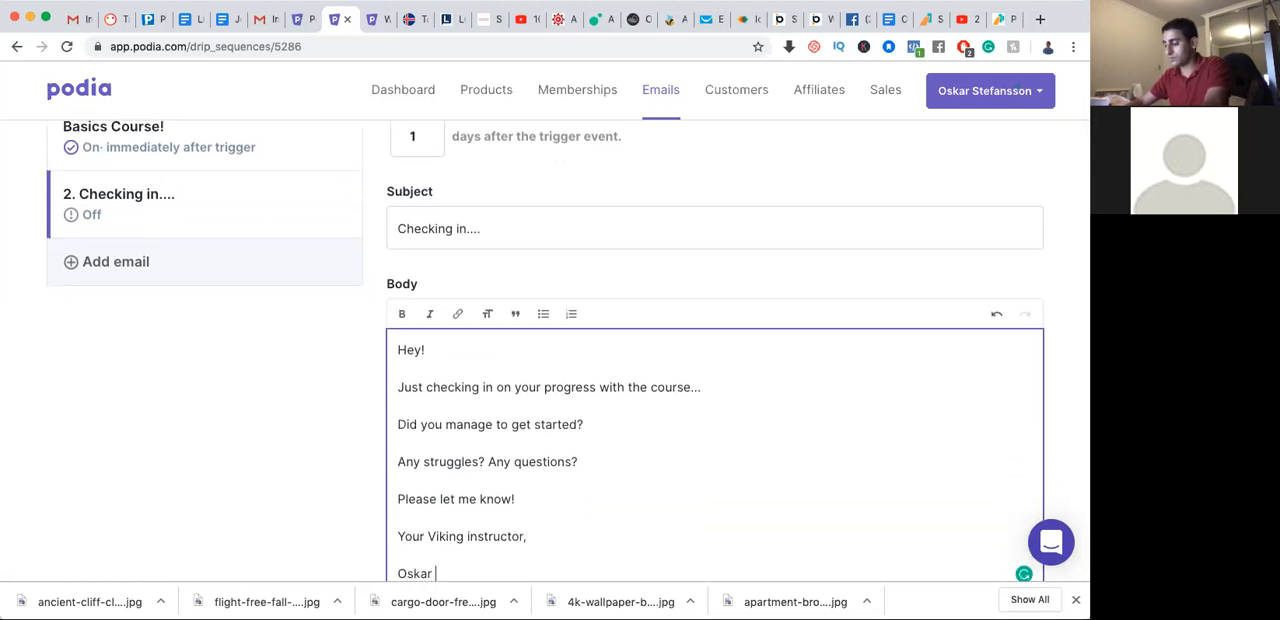
scroll(640, 350, down, 3)
key(Return)
text(#)
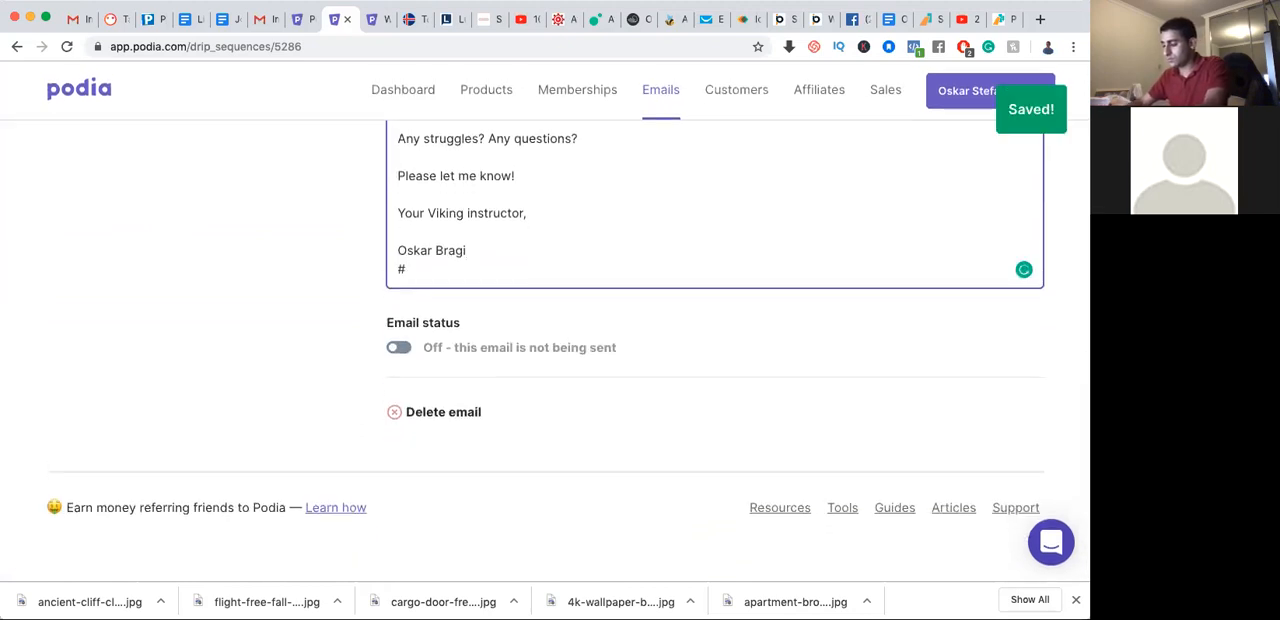
text(SpeakViking)
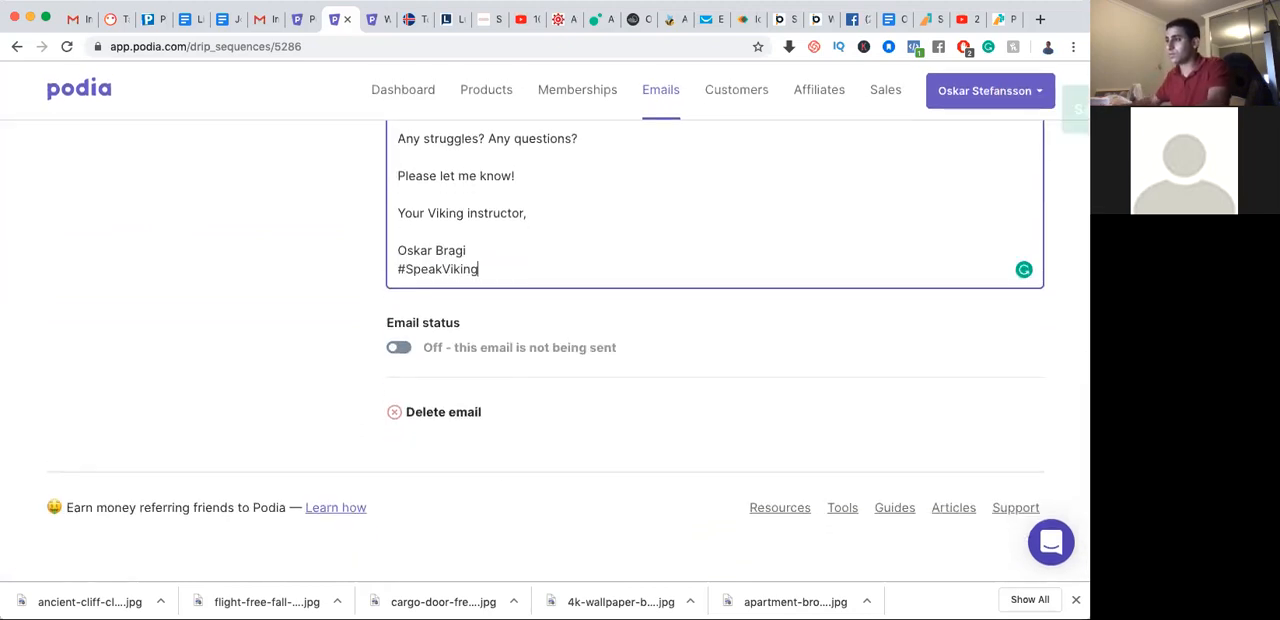
Turn on the email status of the "Checking in...." email and check it in the campaign's email list
scroll(276, 334, up, 3)
scroll(276, 334, up, 2)
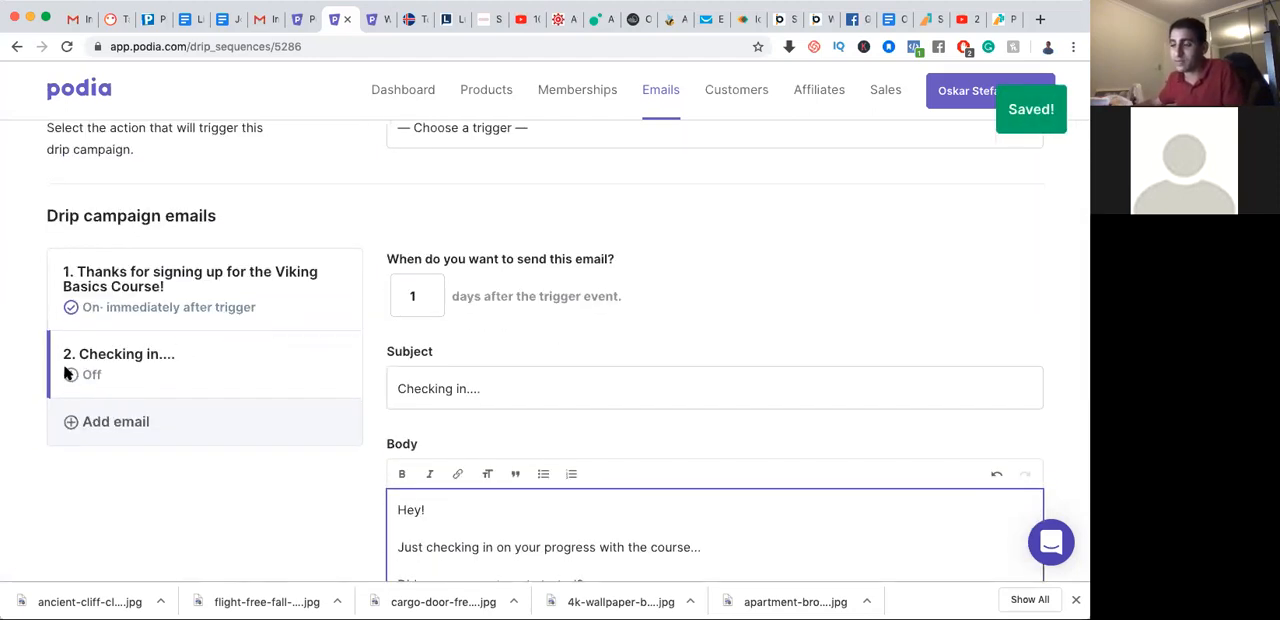
scroll(264, 398, down, 5)
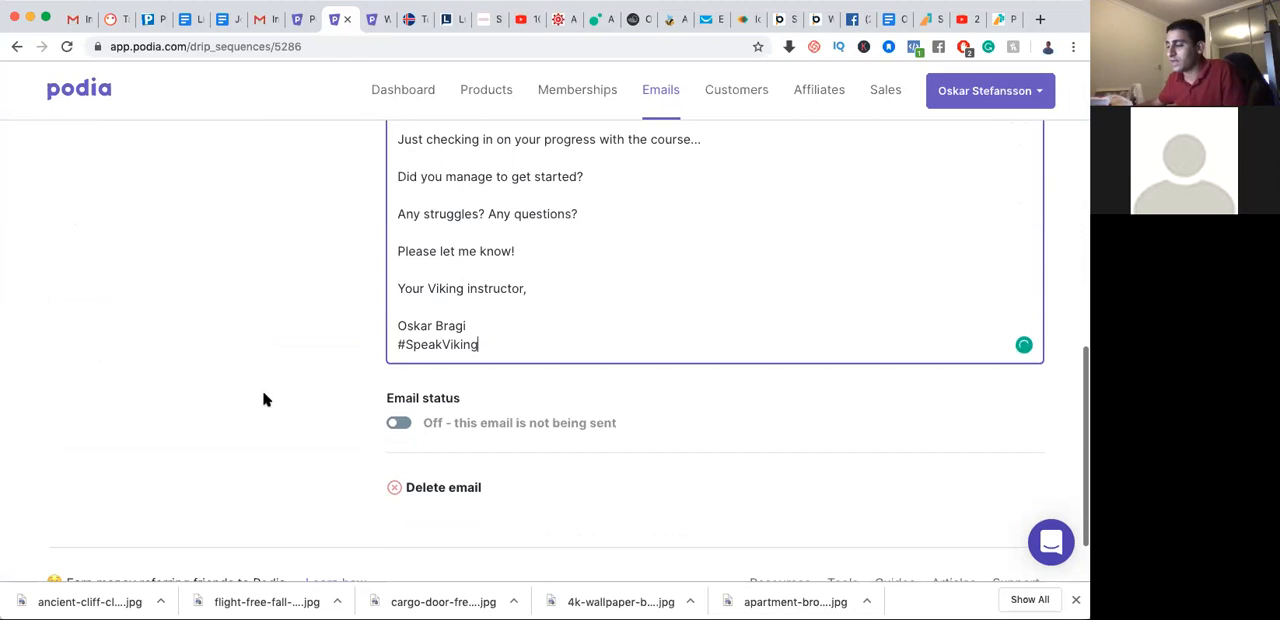
click(400, 338)
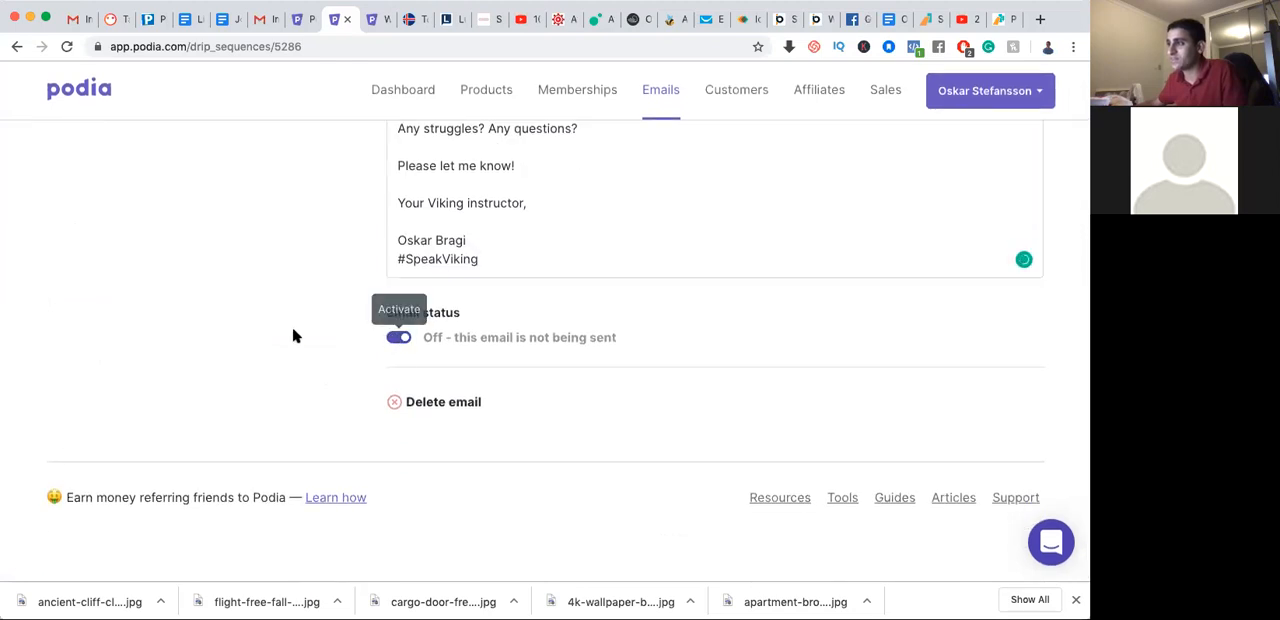
scroll(291, 334, down, 2)
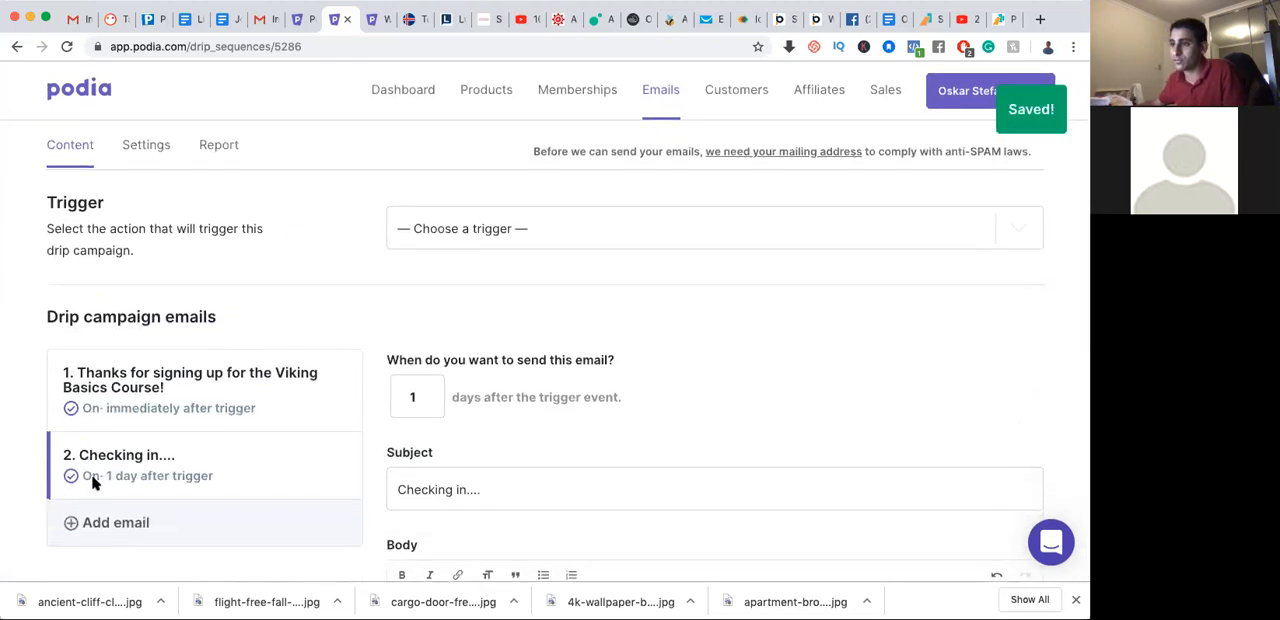
Review the campaign's email schedule and content, and view the settings of the Viking Course registration campaign
scroll(110, 470, down, 1)
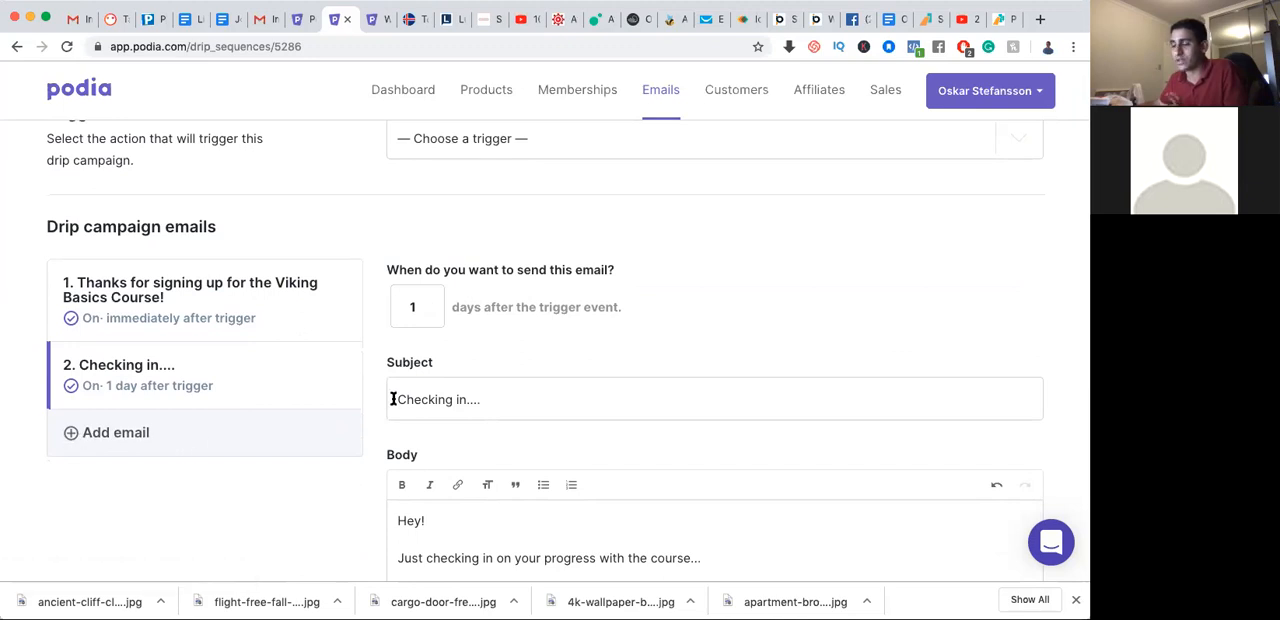
scroll(374, 365, up, 2)
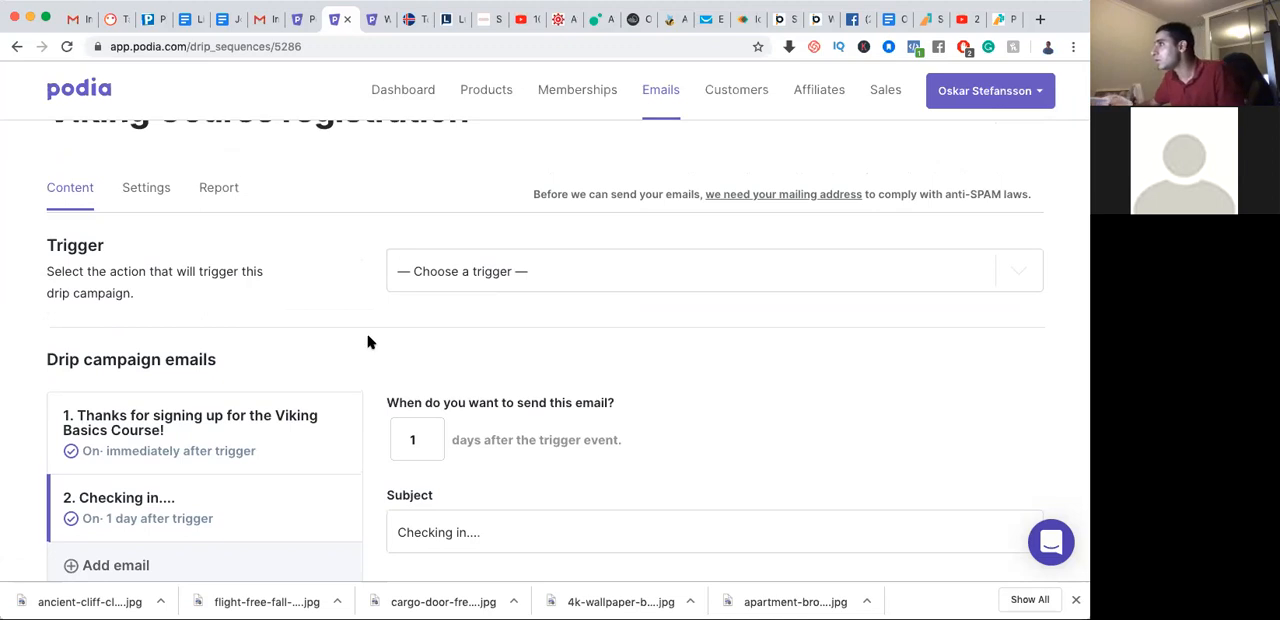
scroll(248, 248, down, 1)
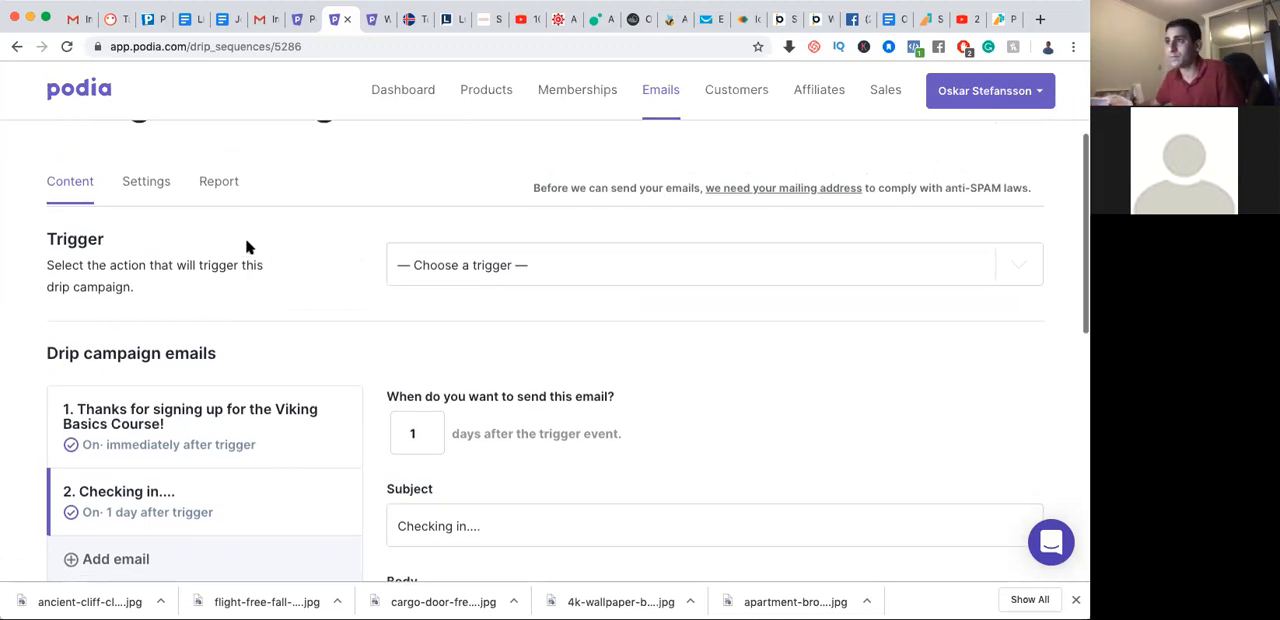
click(155, 186)
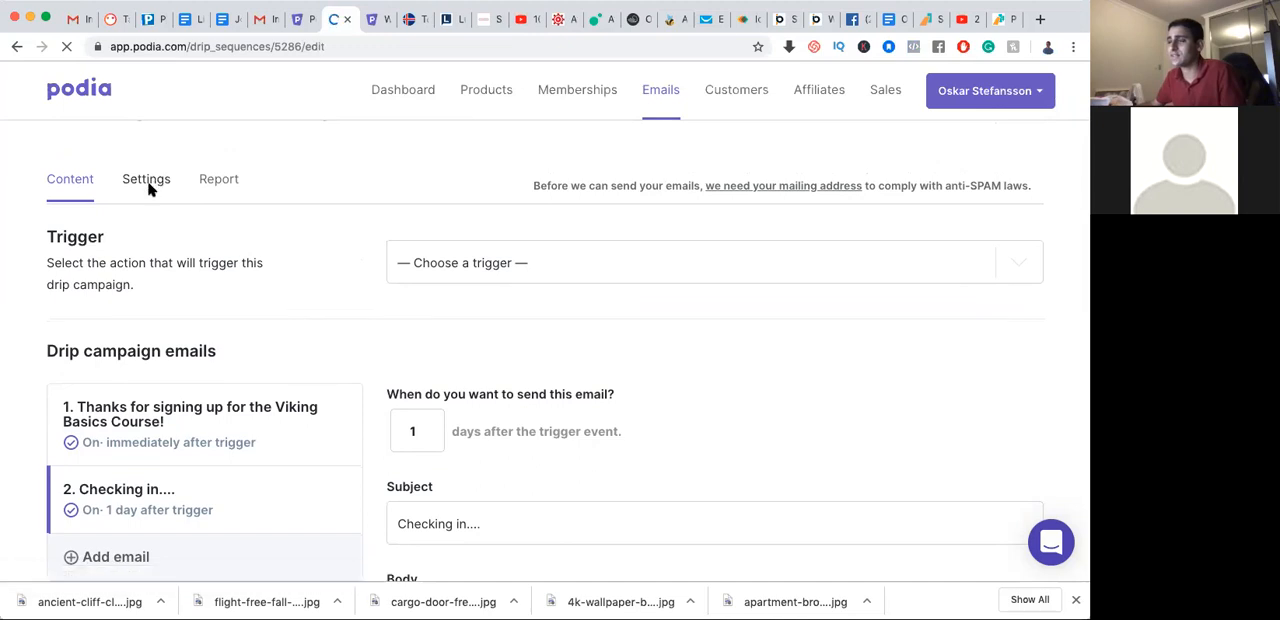
scroll(251, 243, down, 2)
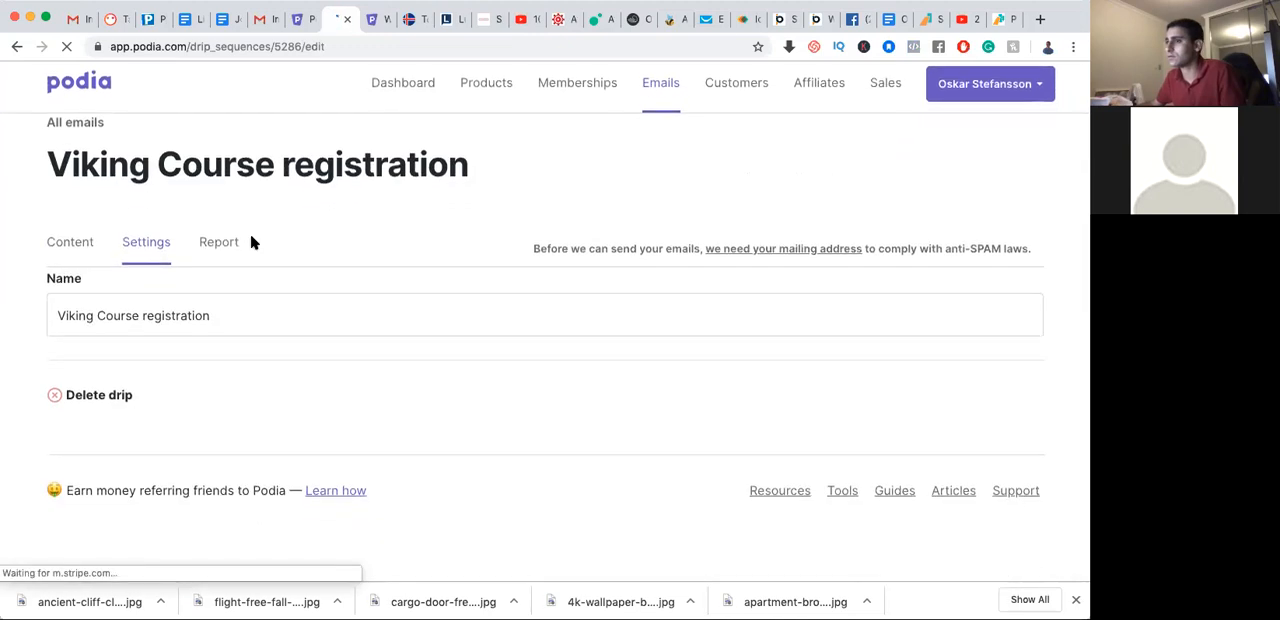
Check the Viking Course registration campaign's report and email content, and return to the overview of all emails
click(219, 250)
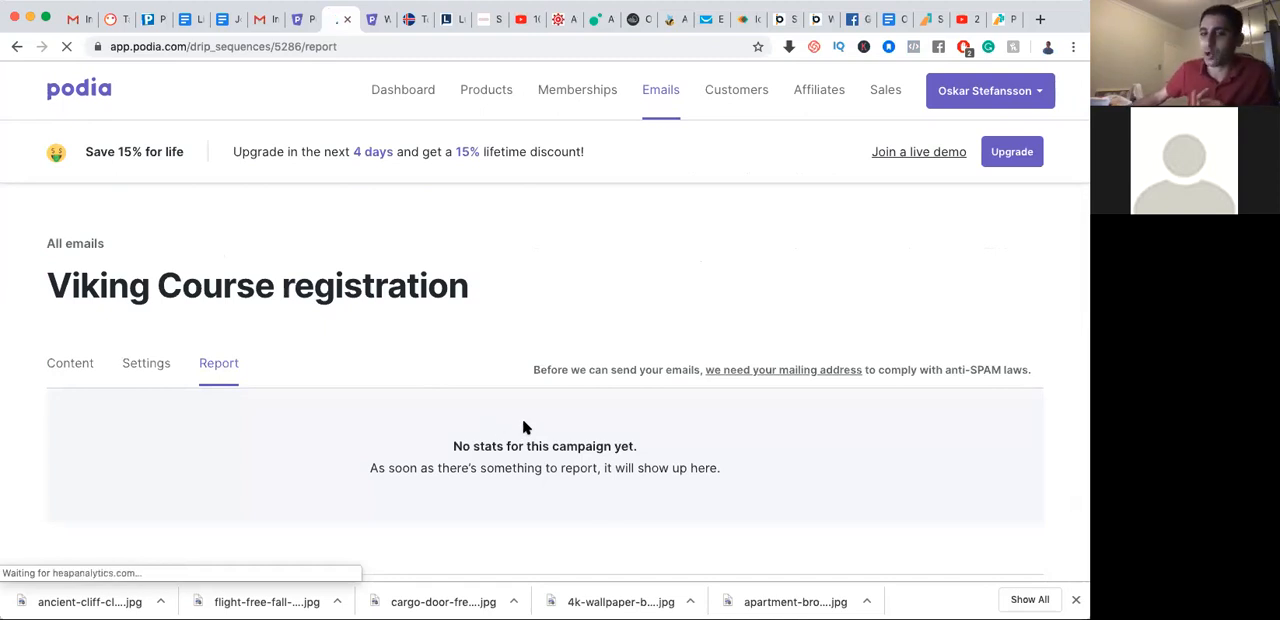
click(77, 366)
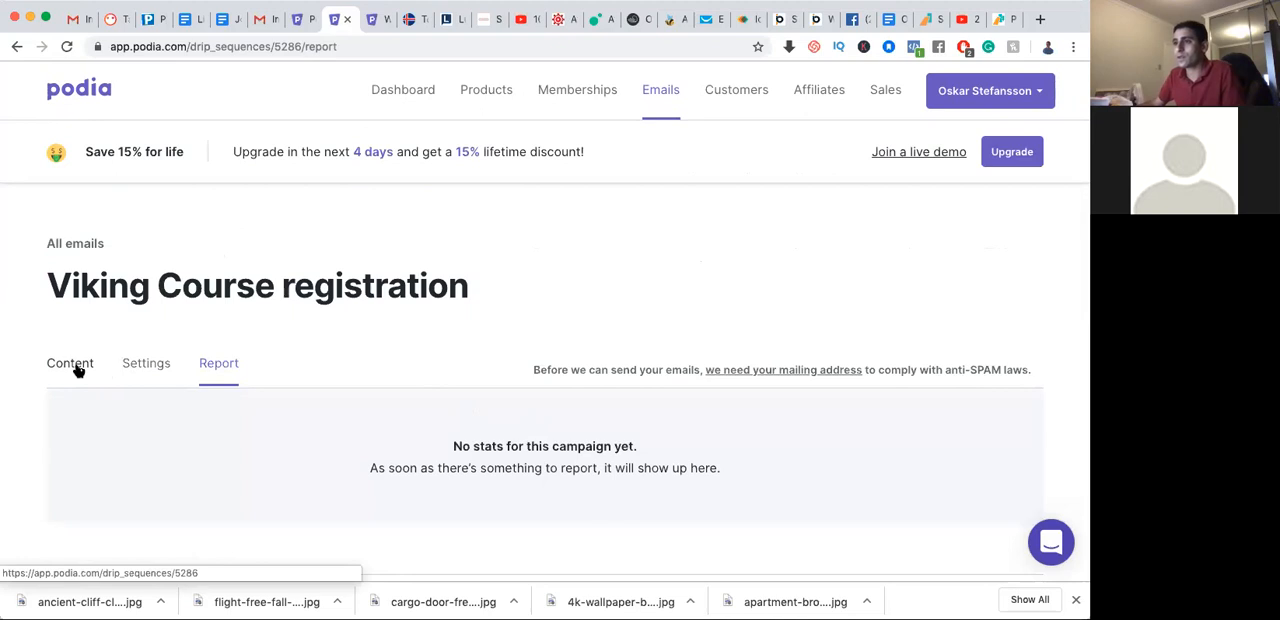
click(77, 368)
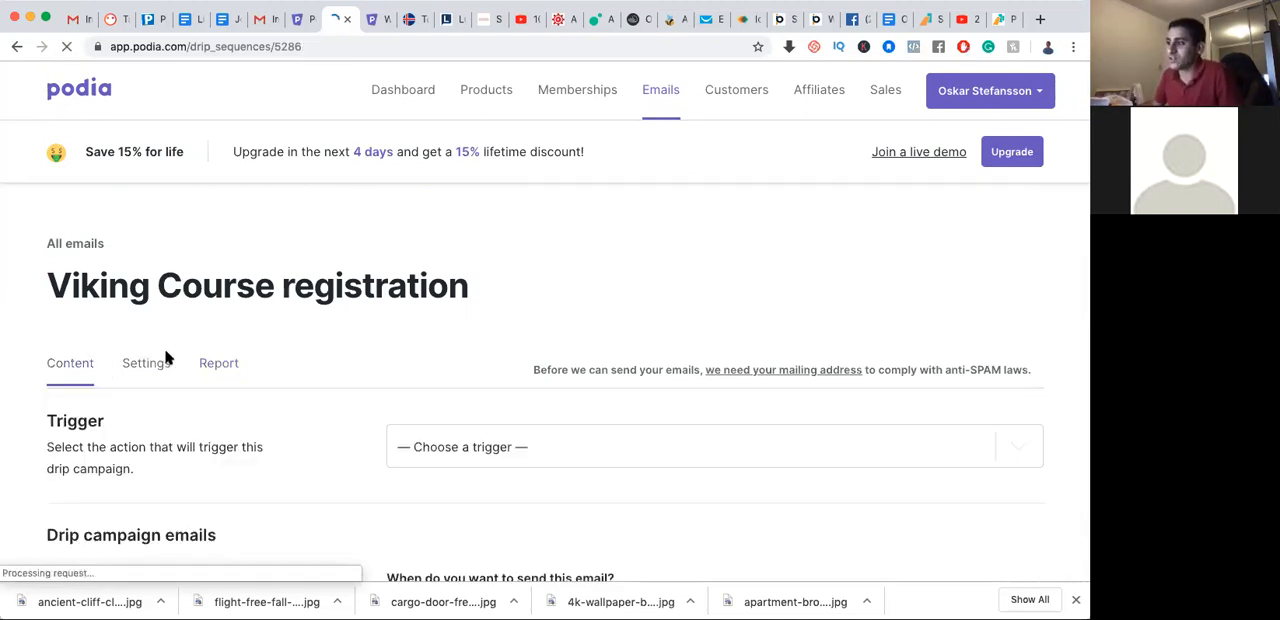
scroll(166, 357, down, 15)
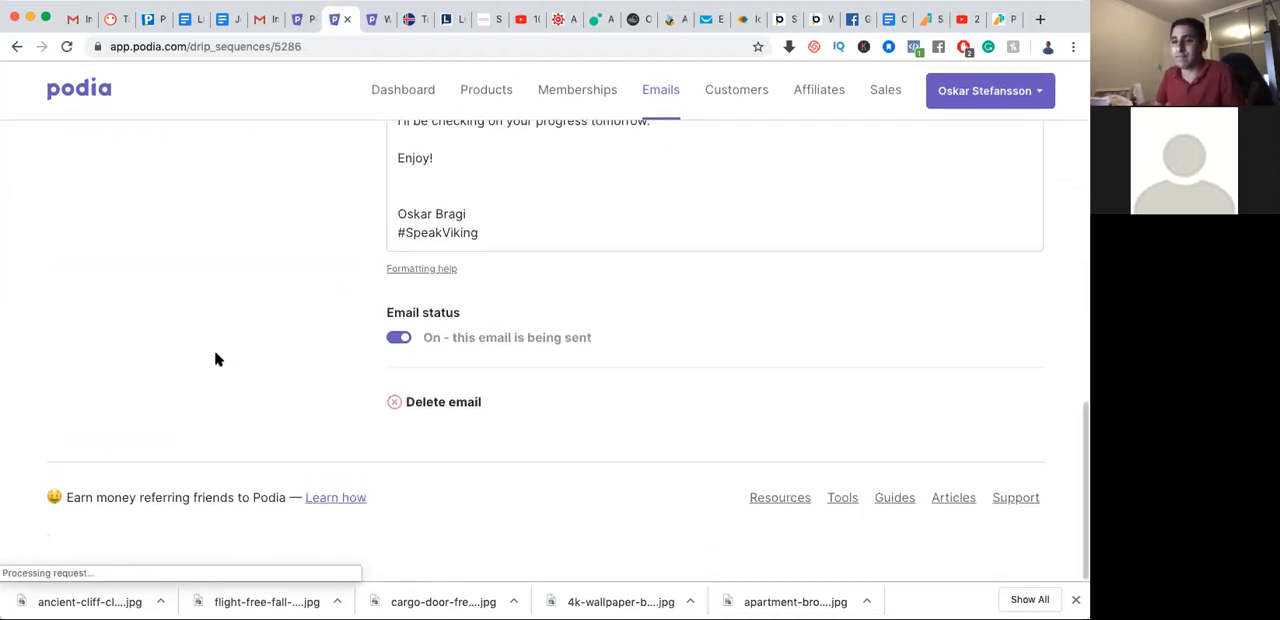
scroll(196, 308, up, 8)
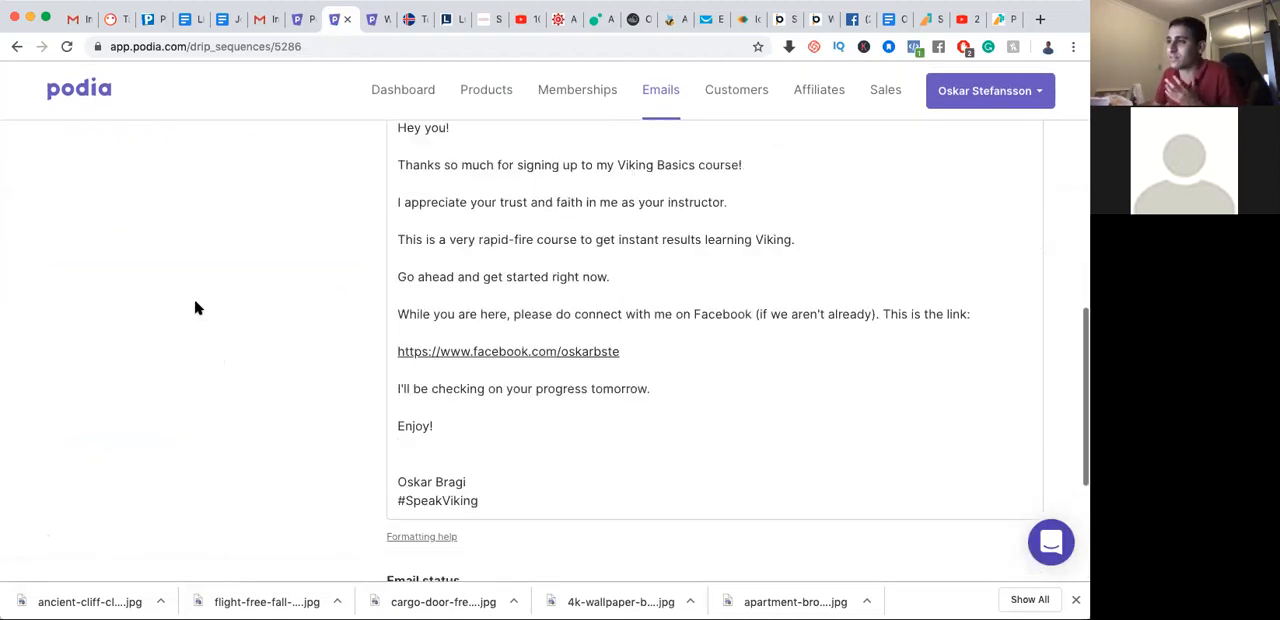
scroll(196, 308, up, 4)
scroll(140, 366, up, 3)
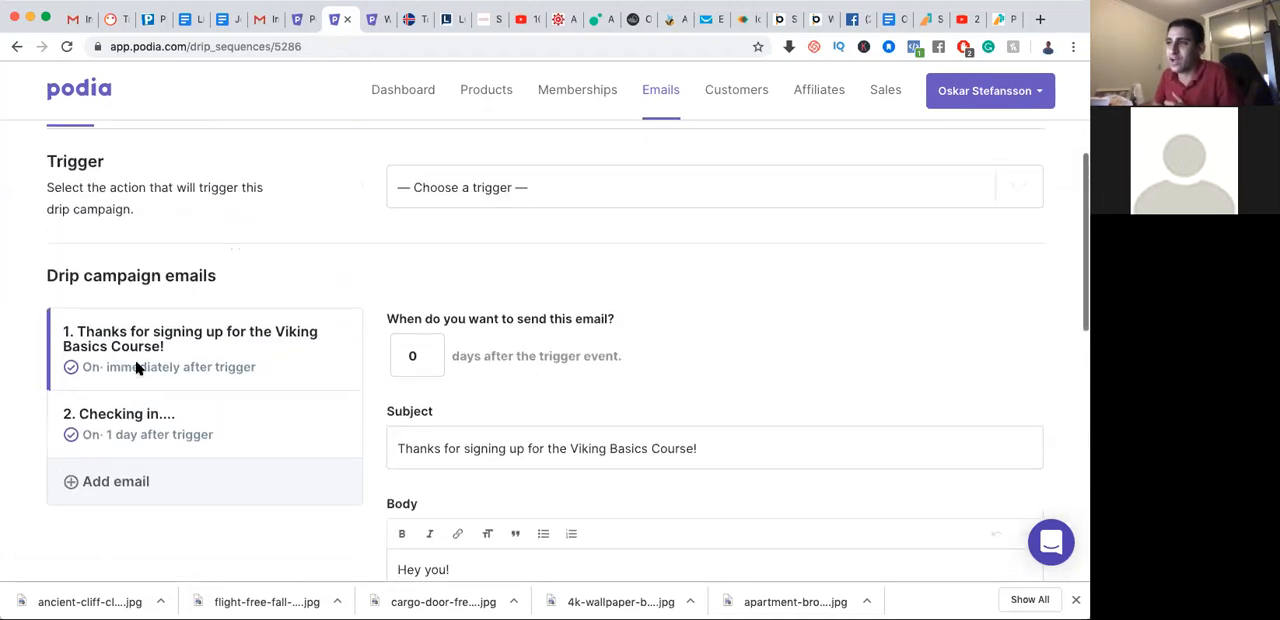
scroll(100, 300, up, 4)
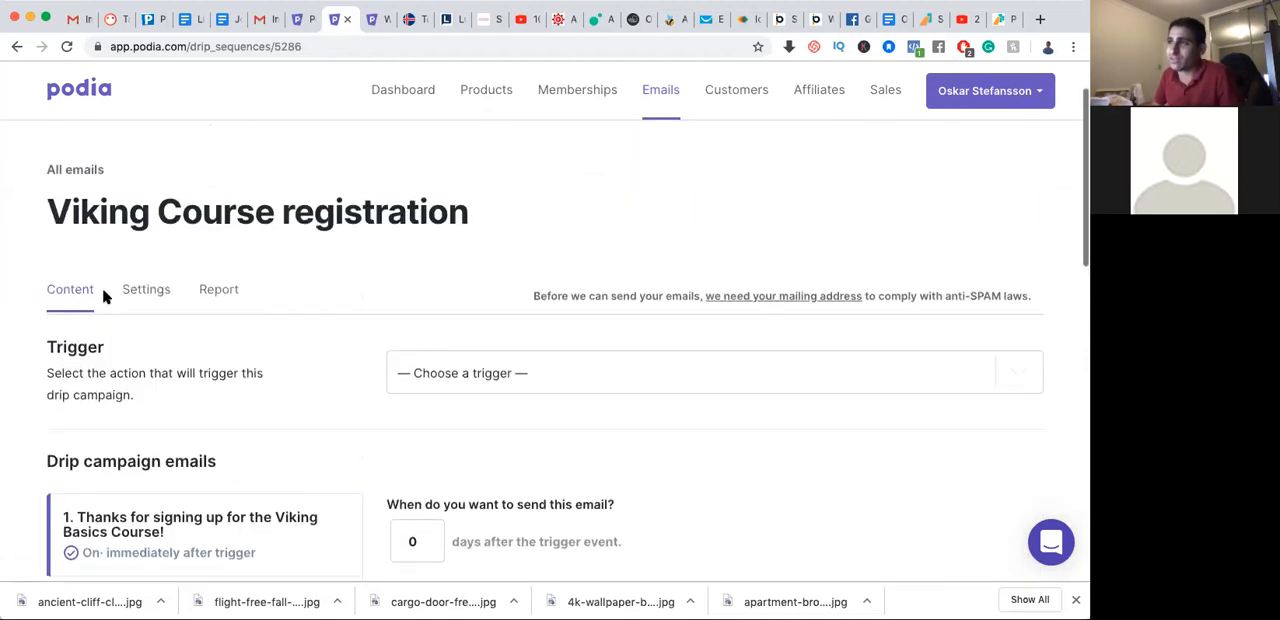
click(85, 178)
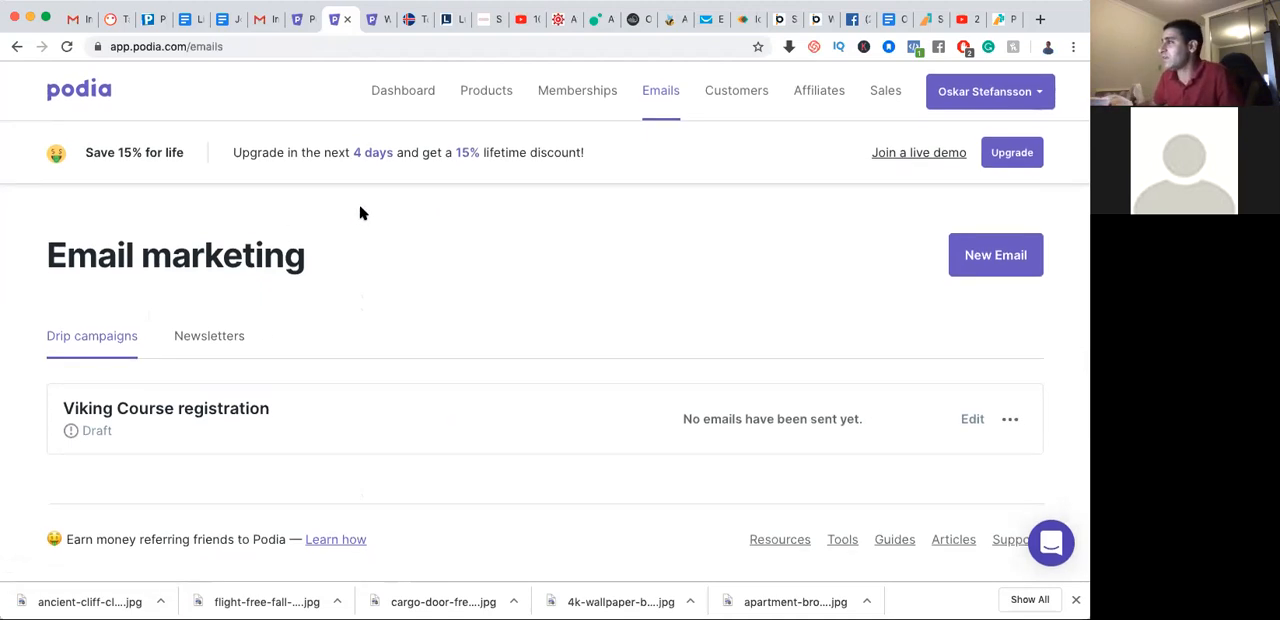
Look over the Customers page and the Memberships page with its membership creation form
click(742, 93)
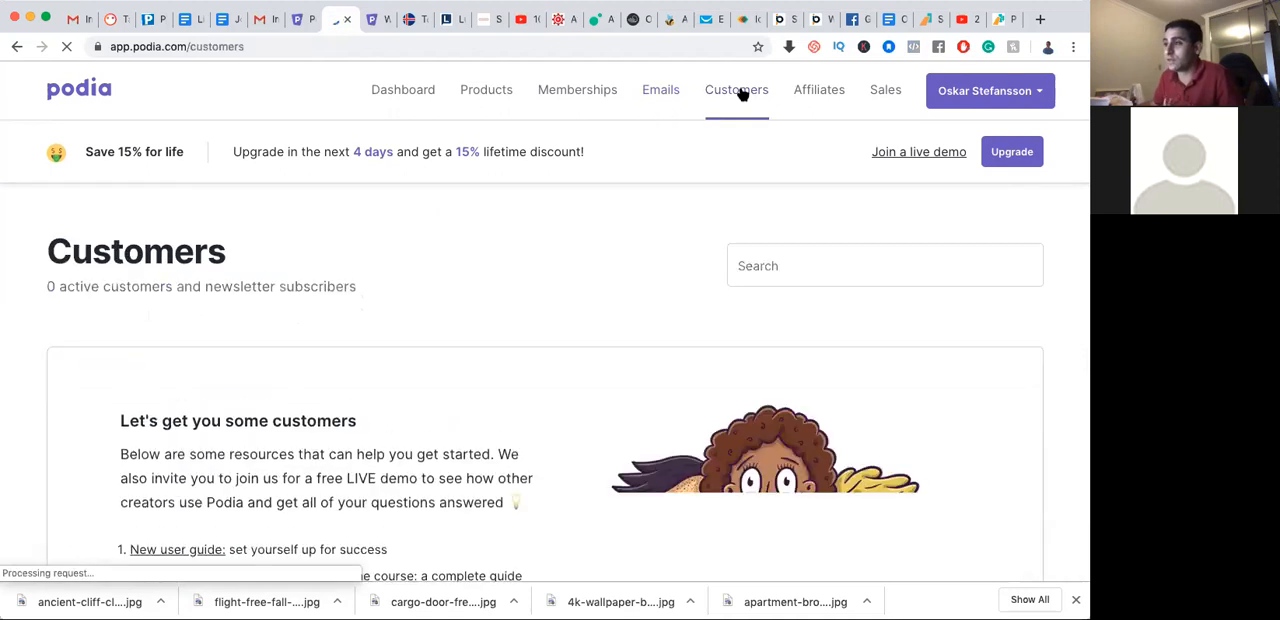
scroll(605, 262, down, 2)
scroll(604, 258, down, 3)
scroll(603, 257, up, 5)
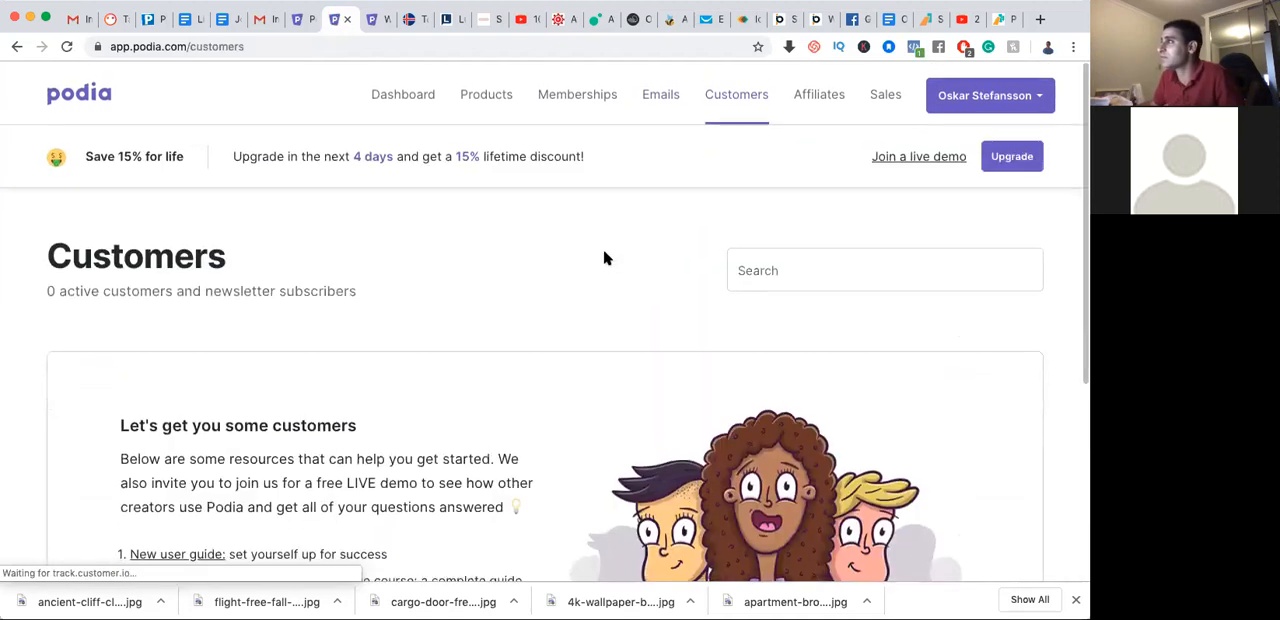
click(567, 93)
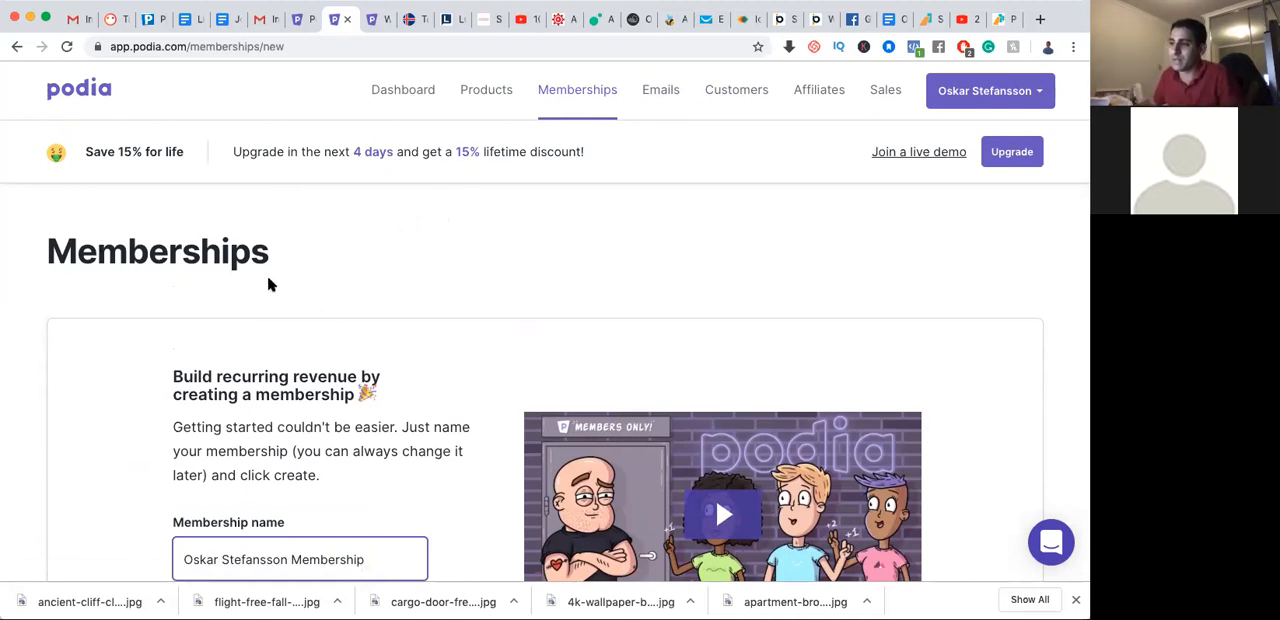
scroll(329, 325, down, 5)
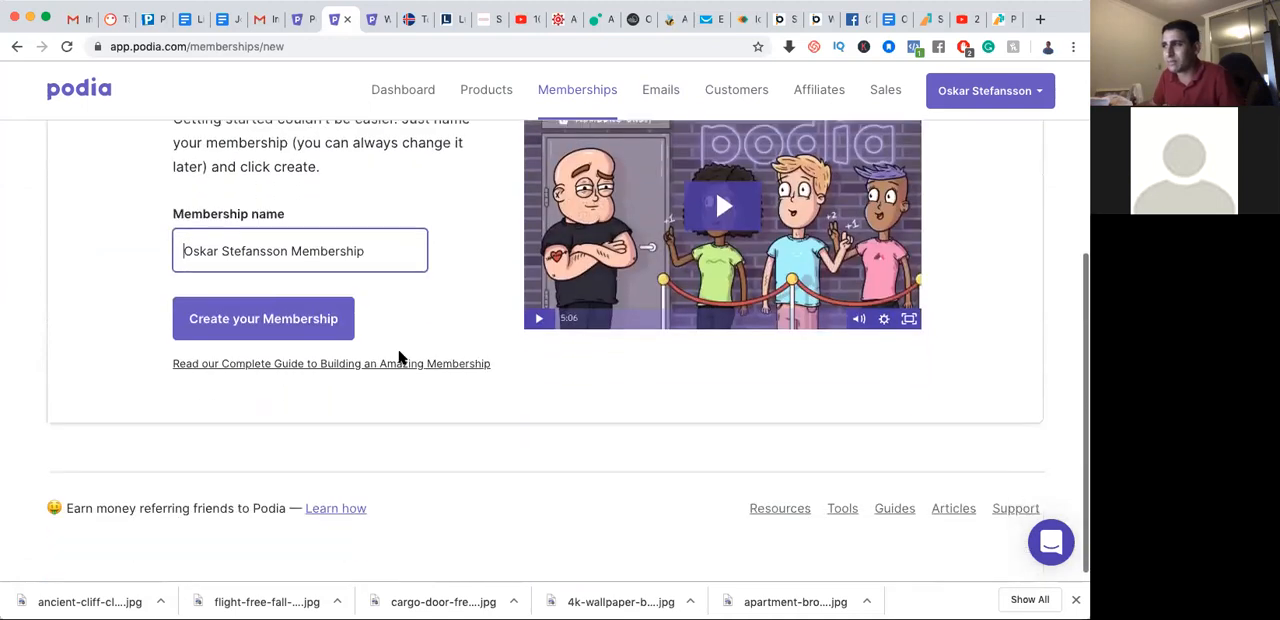
scroll(451, 404, up, 5)
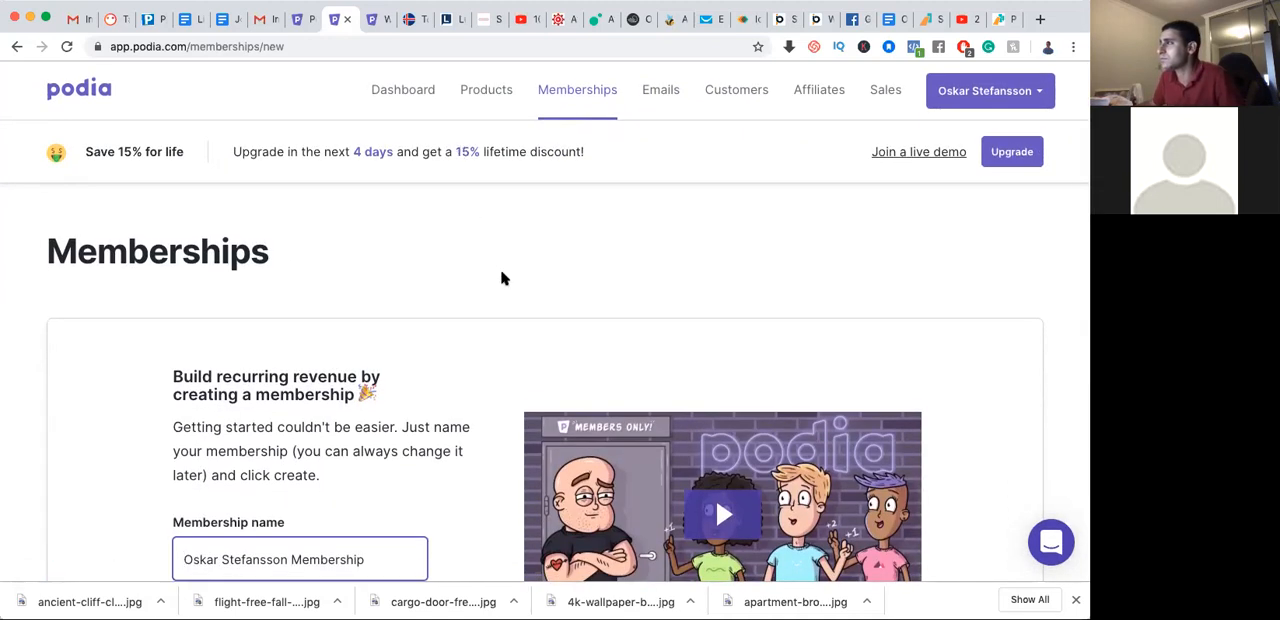
Create a new online course product named "Viking course"
click(494, 97)
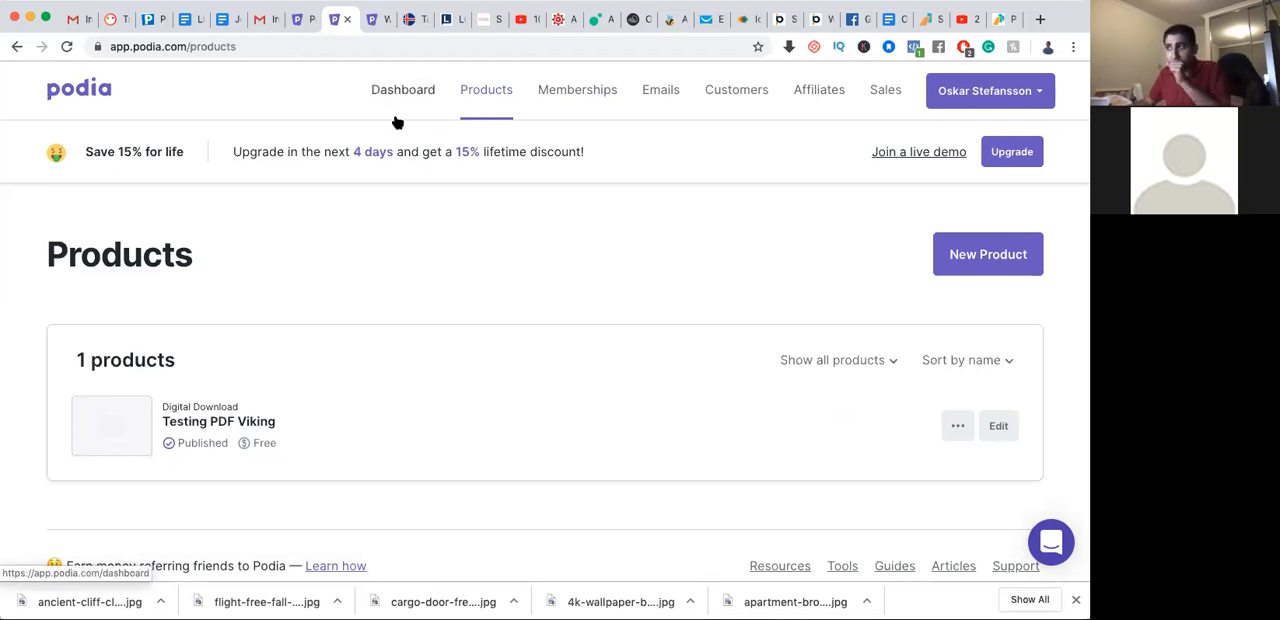
click(965, 255)
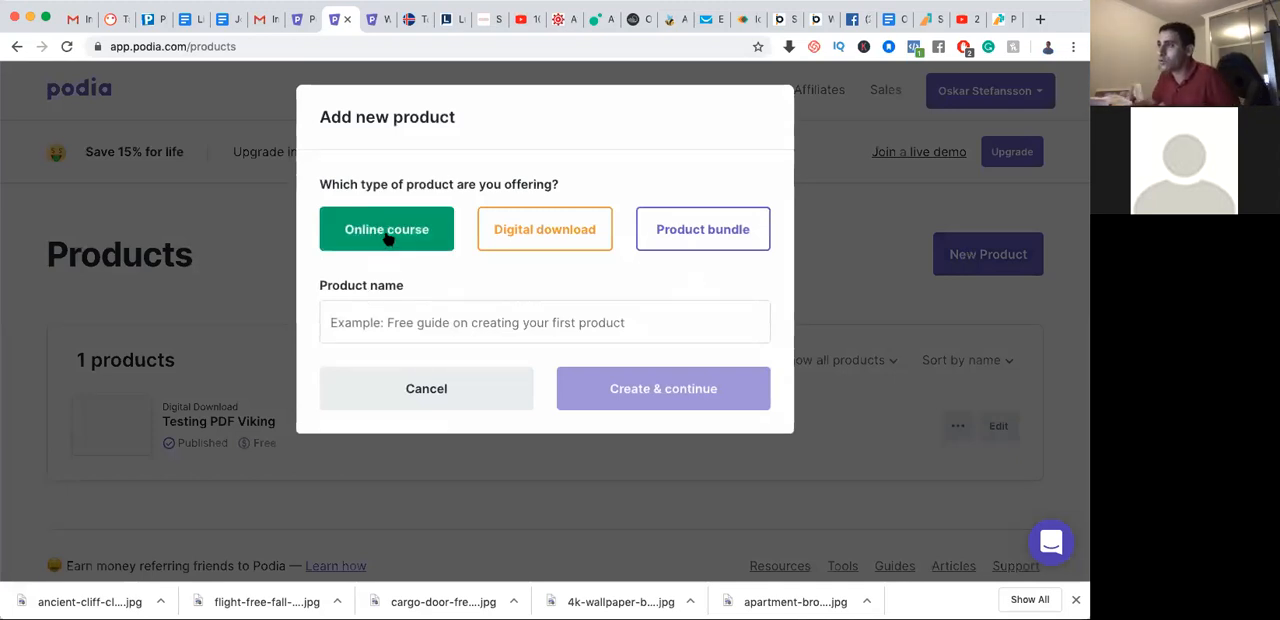
click(440, 324)
text(Viking )
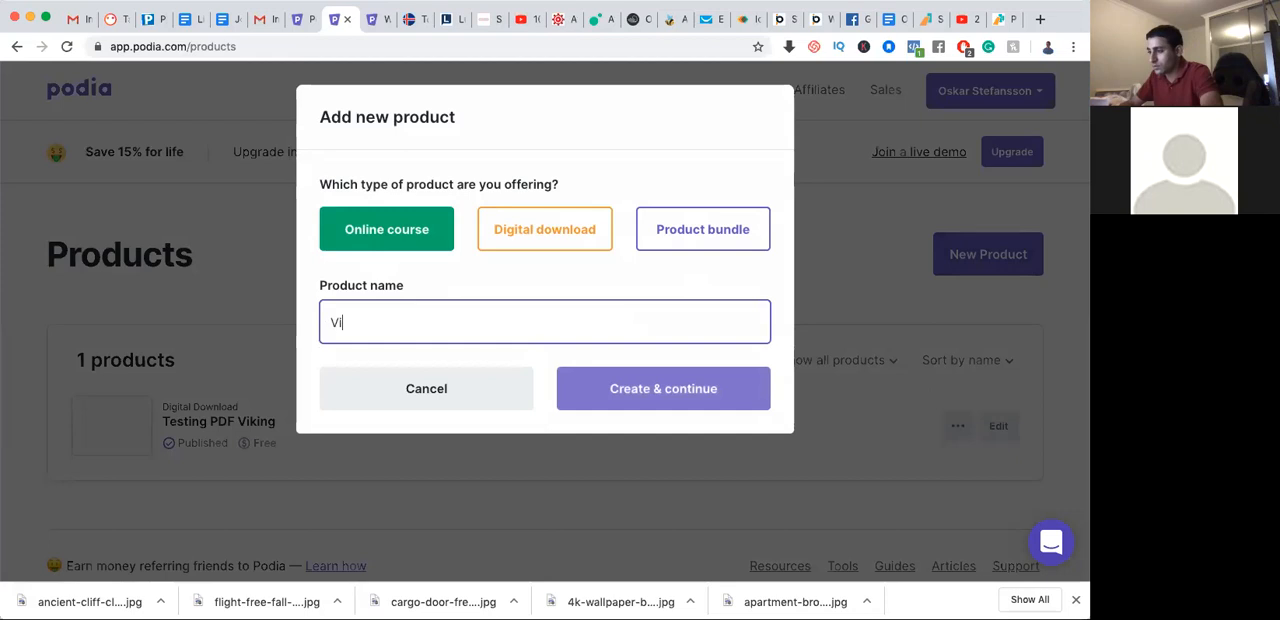
text(course)
click(577, 389)
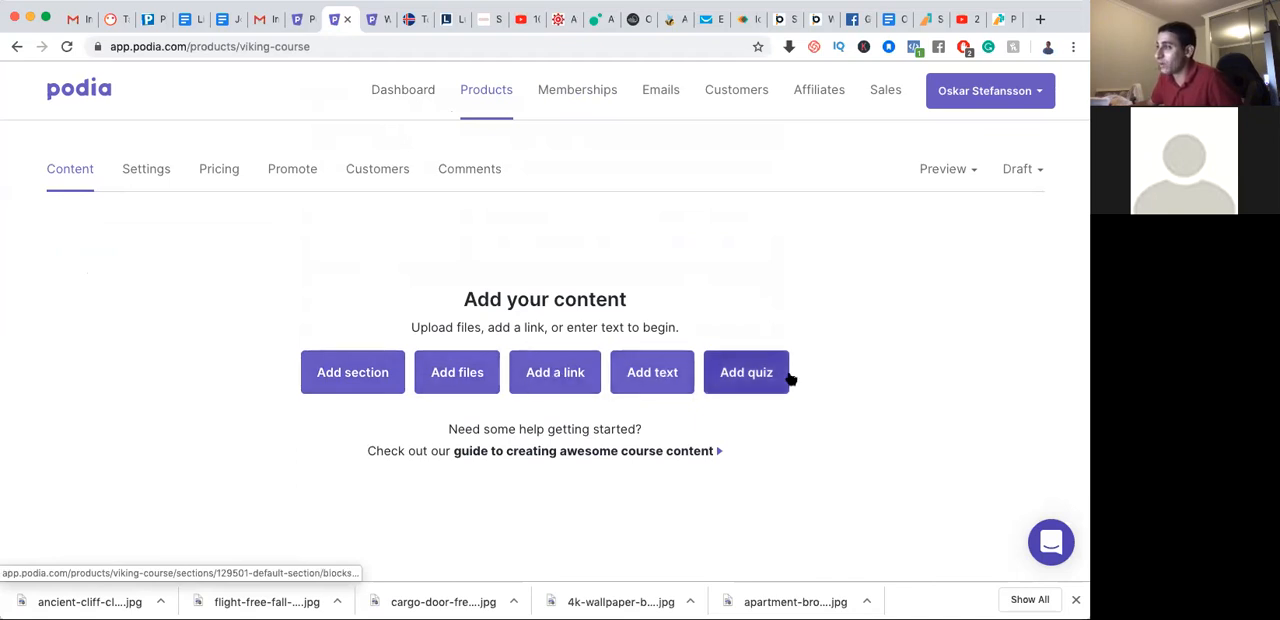
Begin a course section titled "Introduction" and describe it with "Hey this is" followed by the instructor's first name and "...."
click(370, 380)
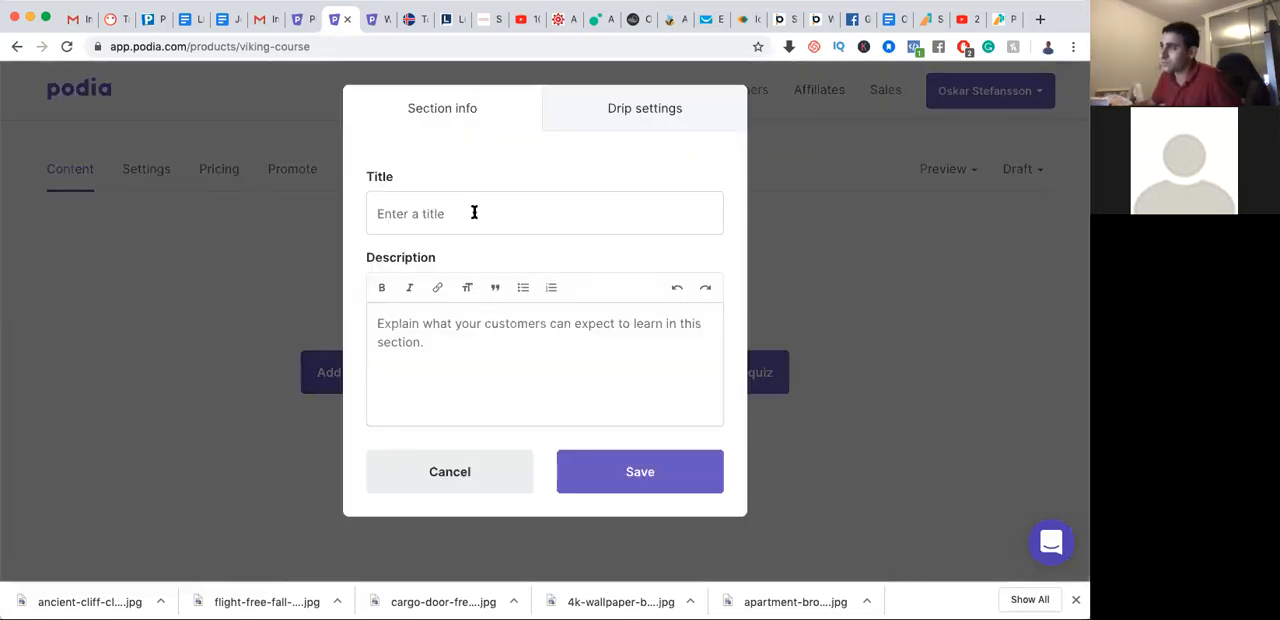
click(474, 212)
text(Introduction)
click(535, 343)
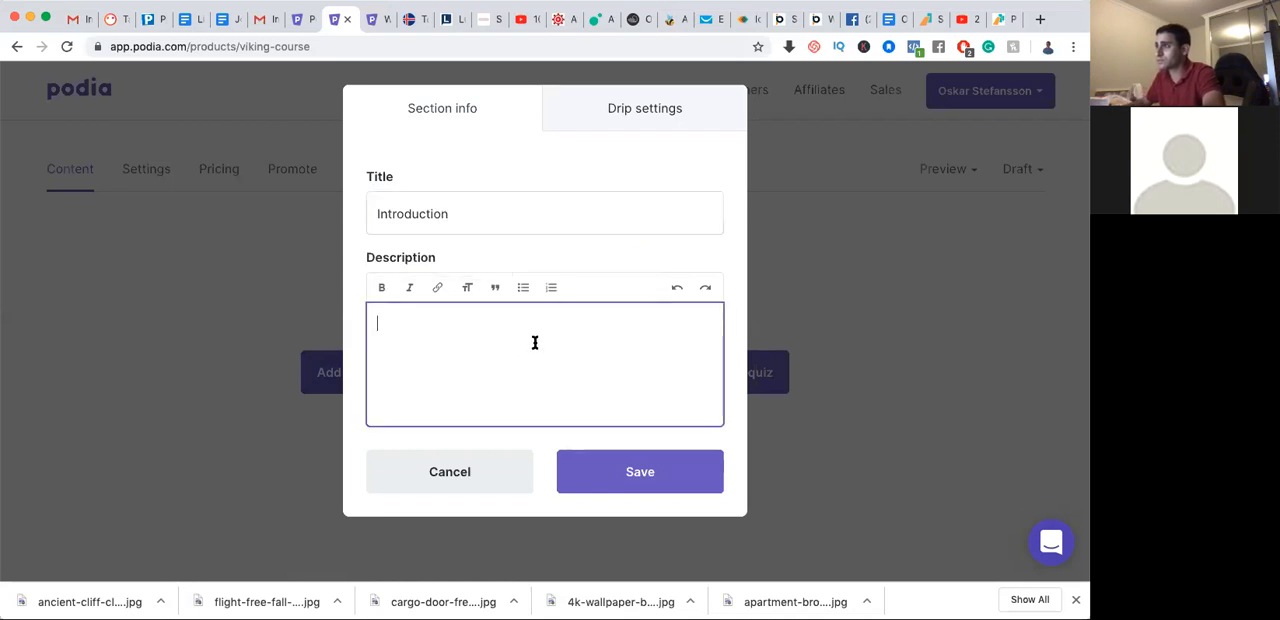
text(Hey this is )
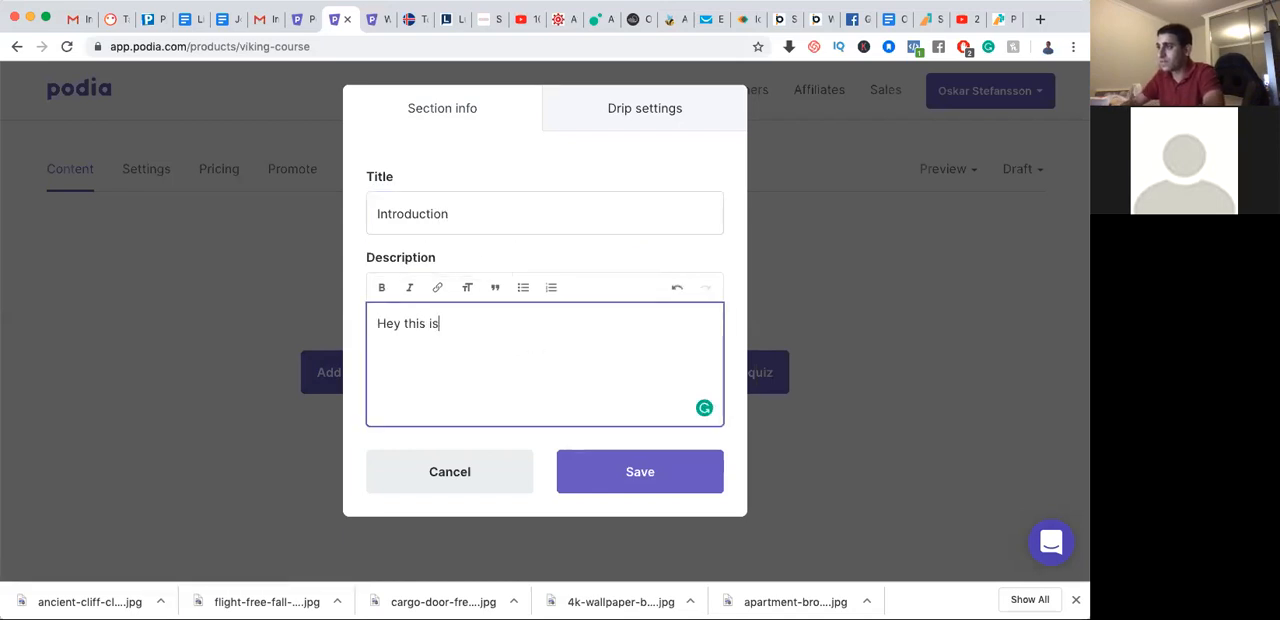
text(Osak)
text(kar.)
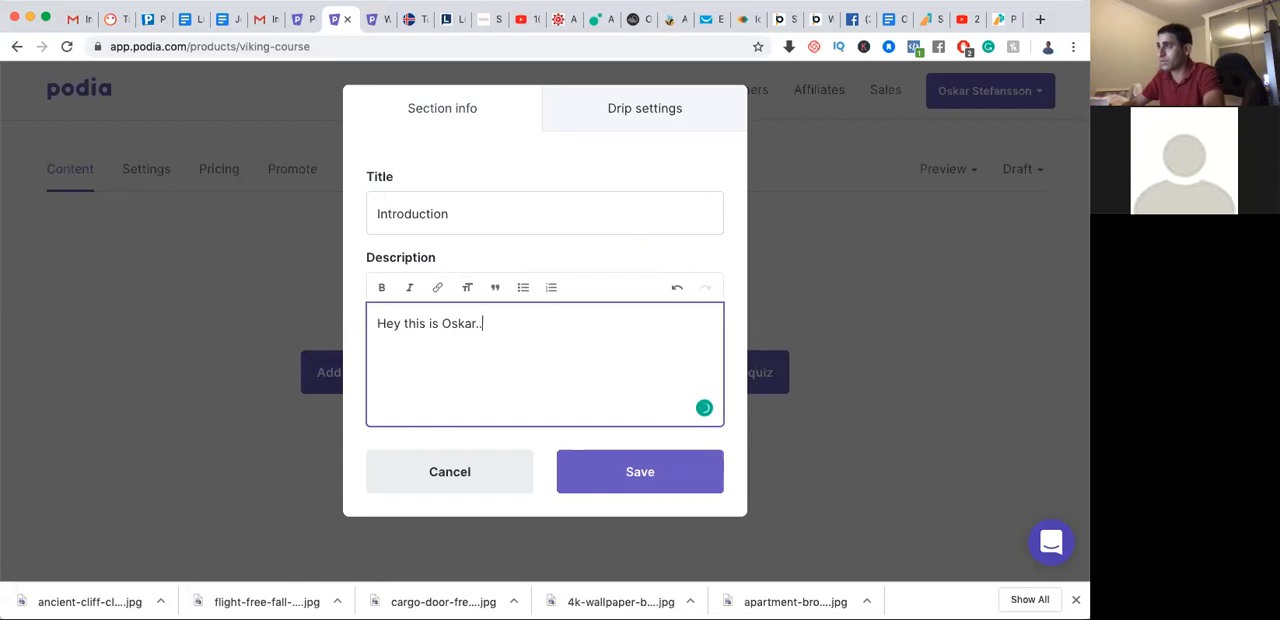
text(...)
key(Return)
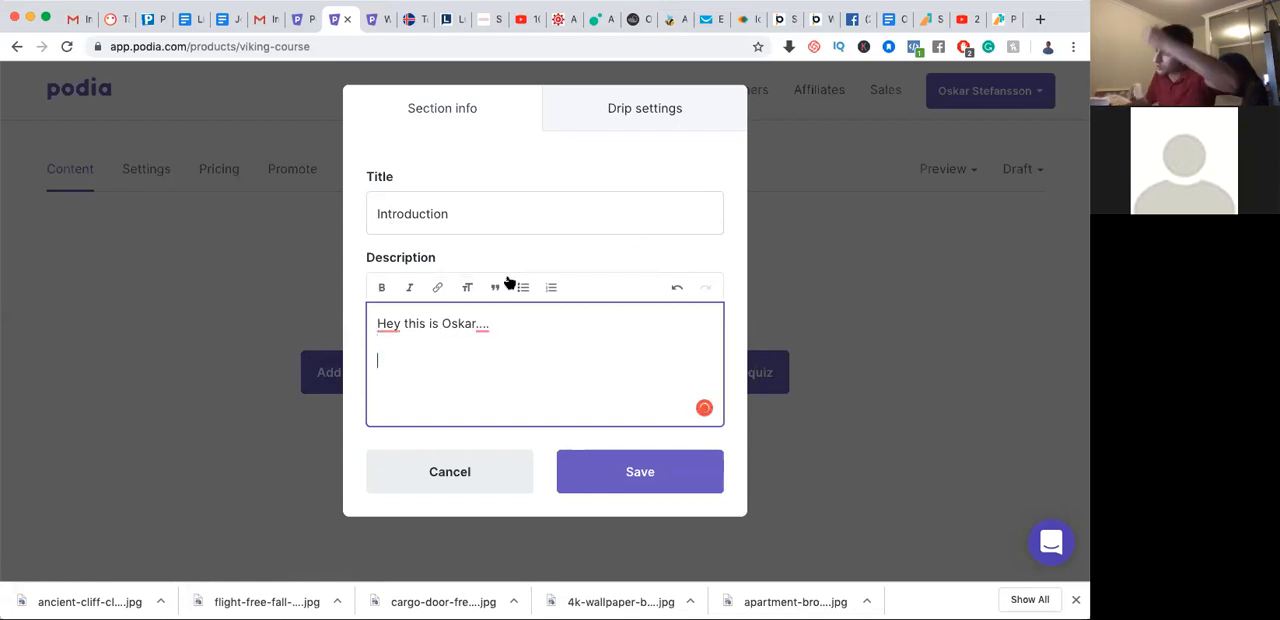
Try the heading style on the section's description line and revert it to normal text
triple_click(446, 320)
click(468, 287)
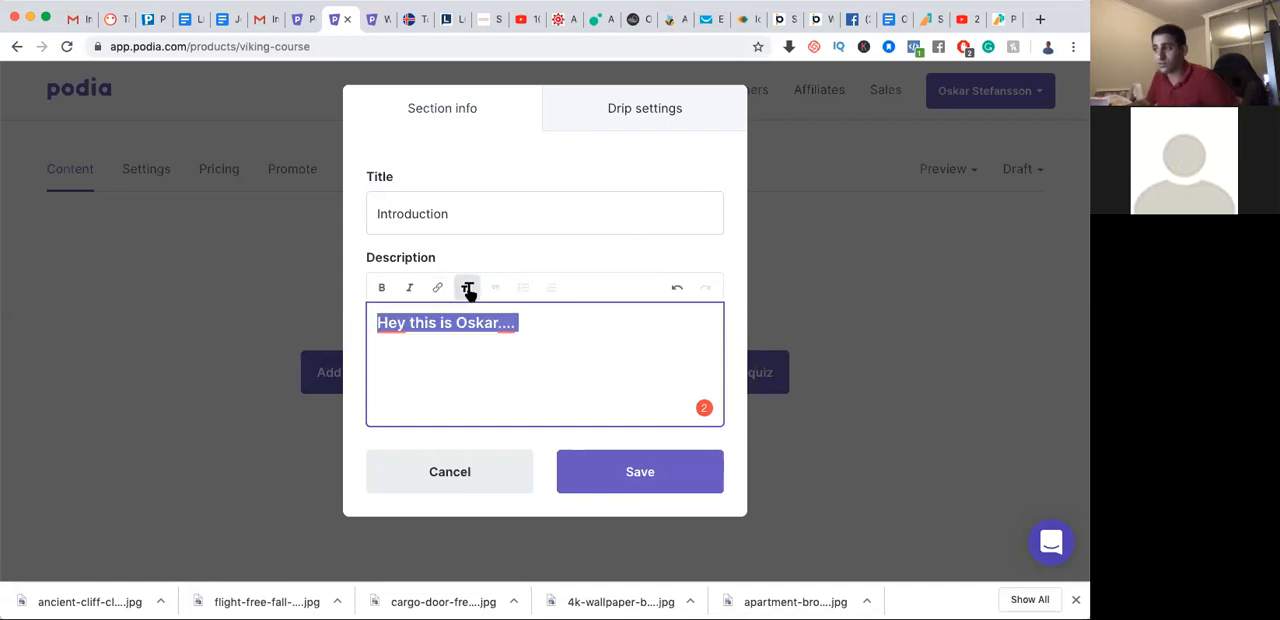
click(468, 288)
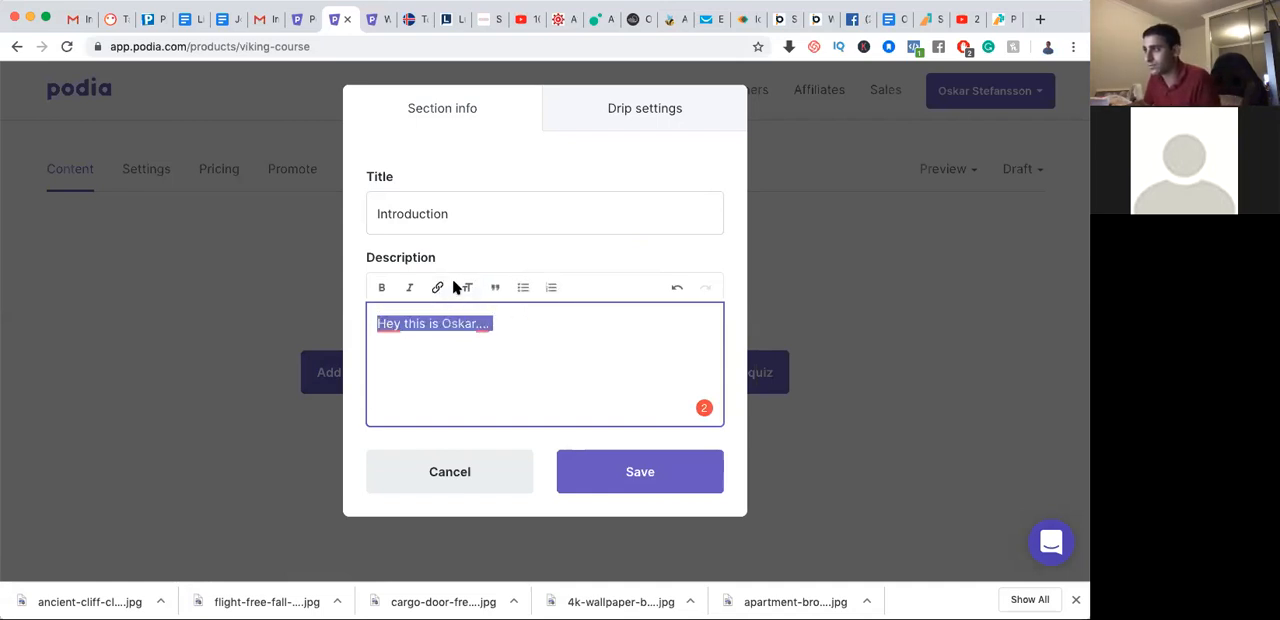
click(467, 287)
click(470, 289)
click(544, 322)
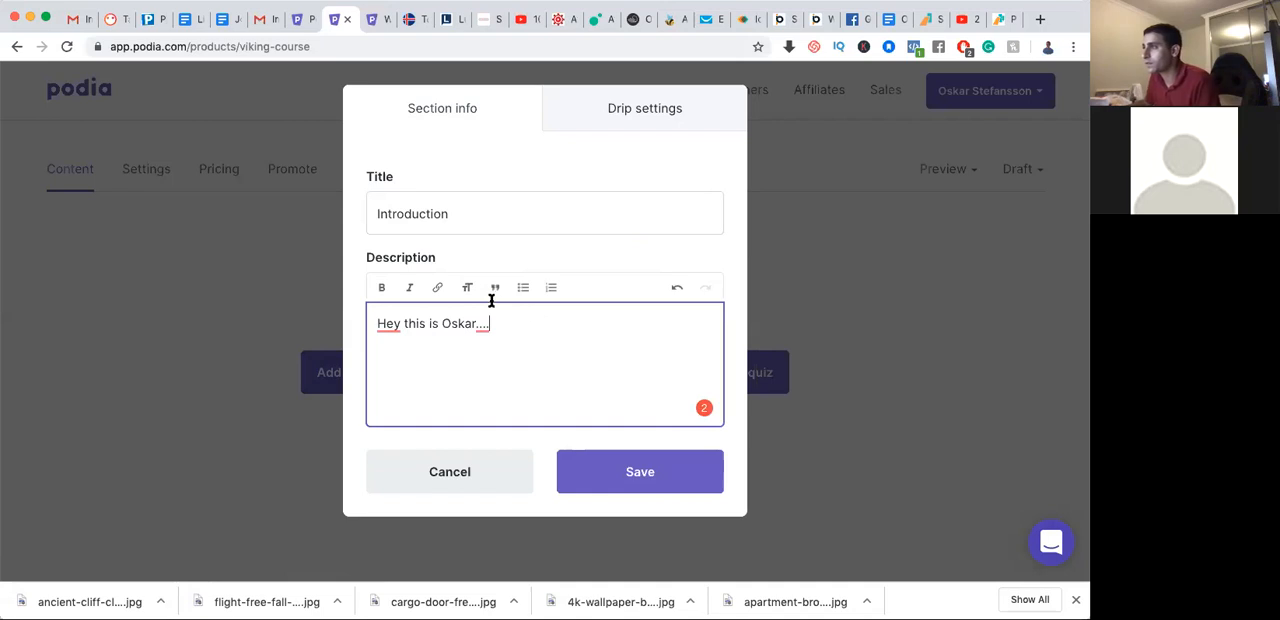
Try the quote formatting and the link entry in the section's description without keeping either
click(497, 290)
click(497, 290)
click(497, 290)
click(497, 290)
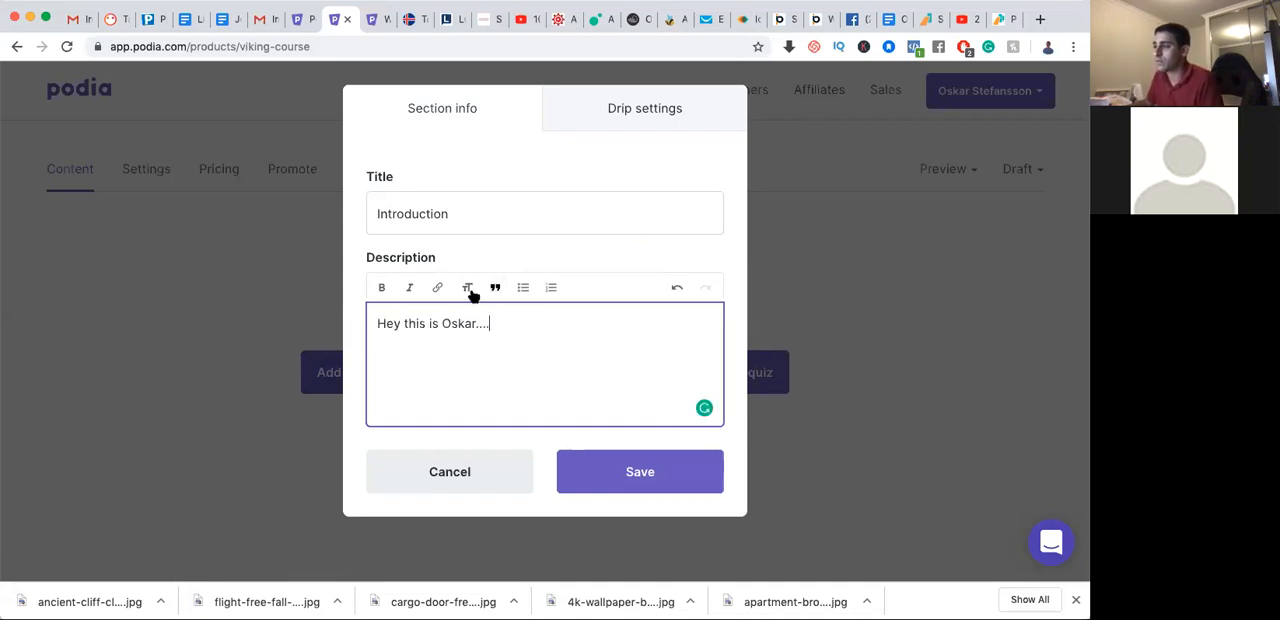
click(437, 289)
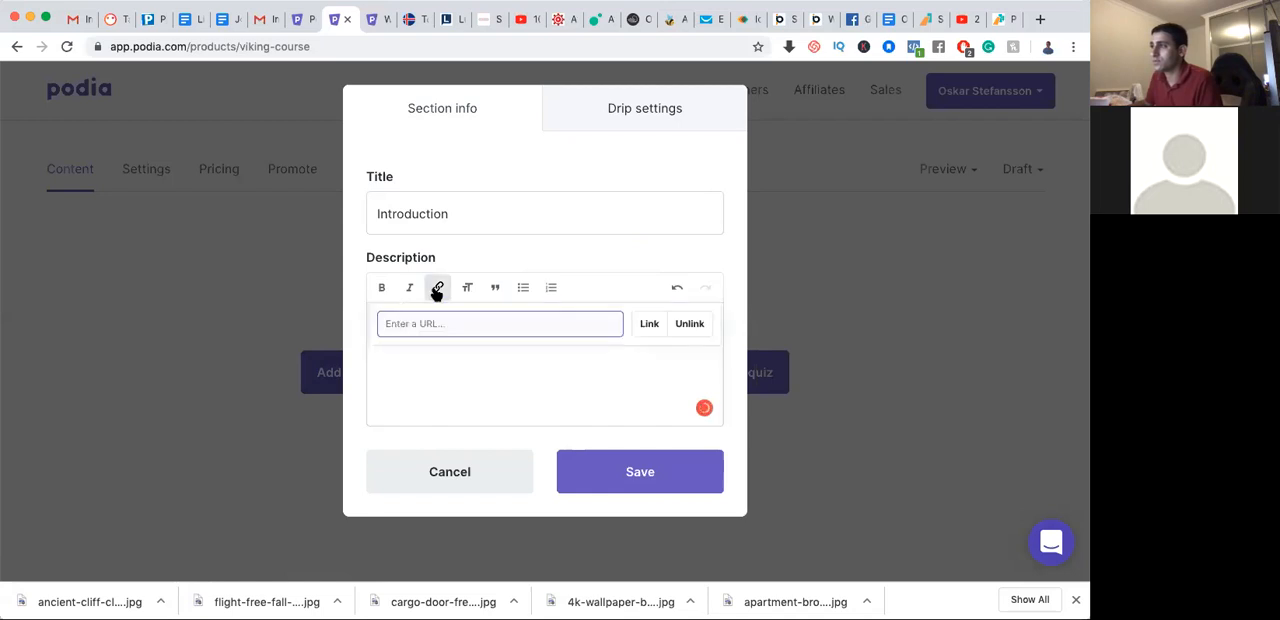
click(614, 372)
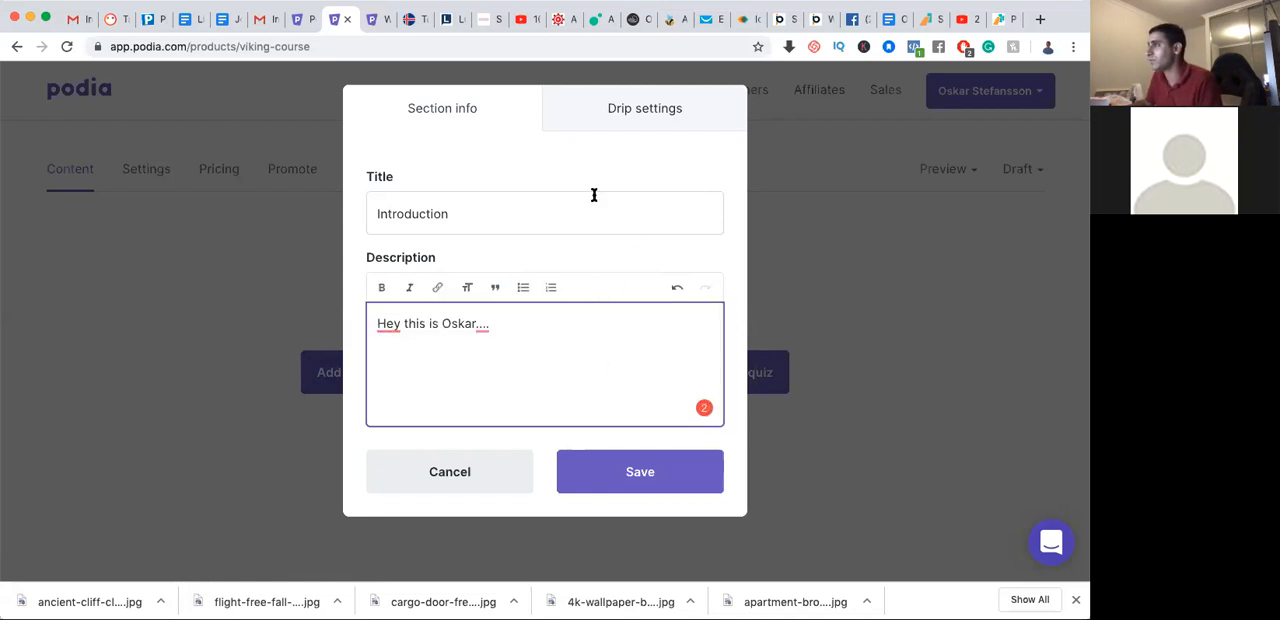
Try out drips for the Introduction section, examine the delay and notification email settings, and turn the drip off again
click(640, 112)
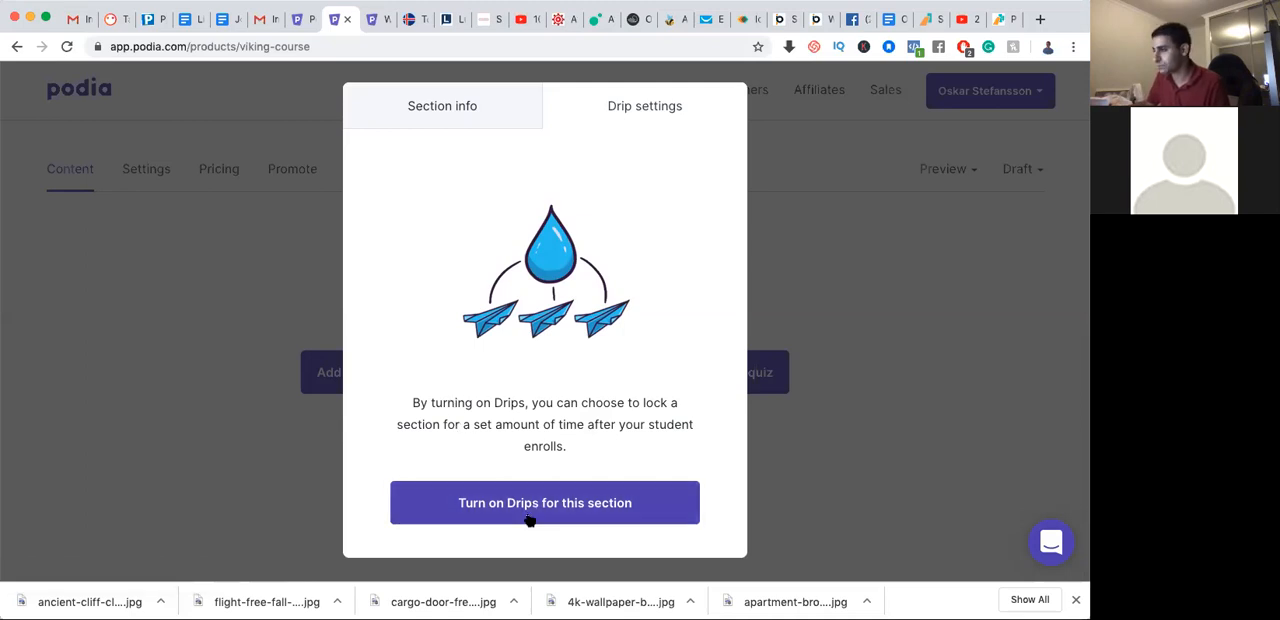
click(537, 504)
scroll(494, 378, down, 3)
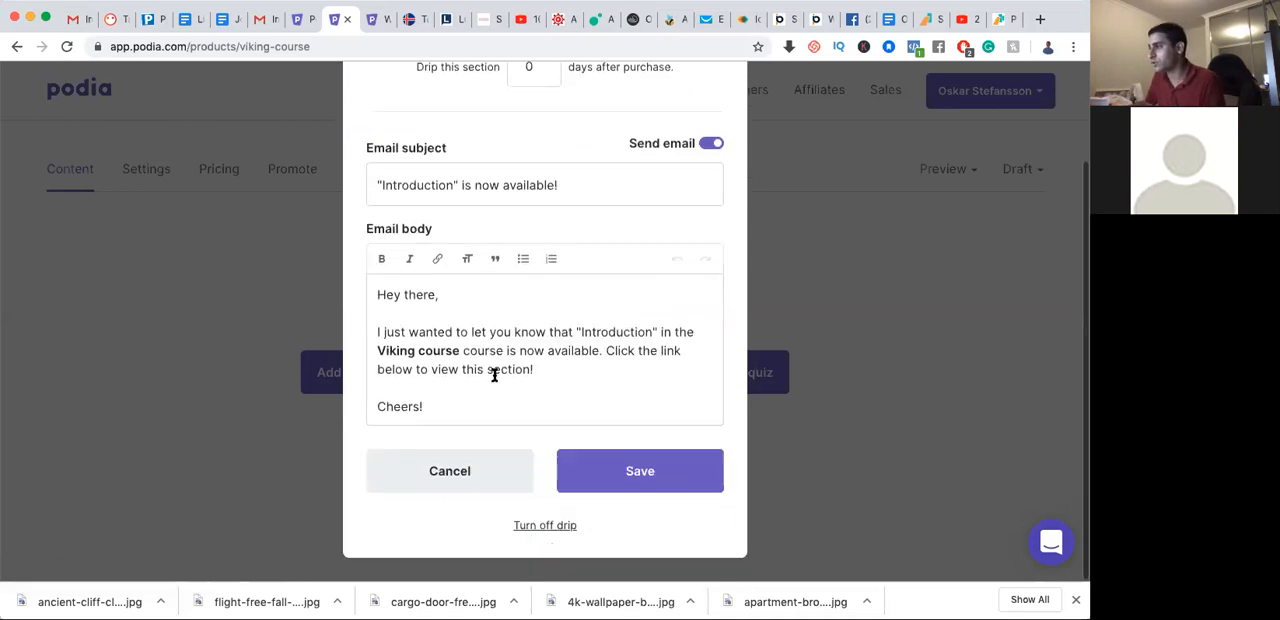
scroll(497, 373, up, 3)
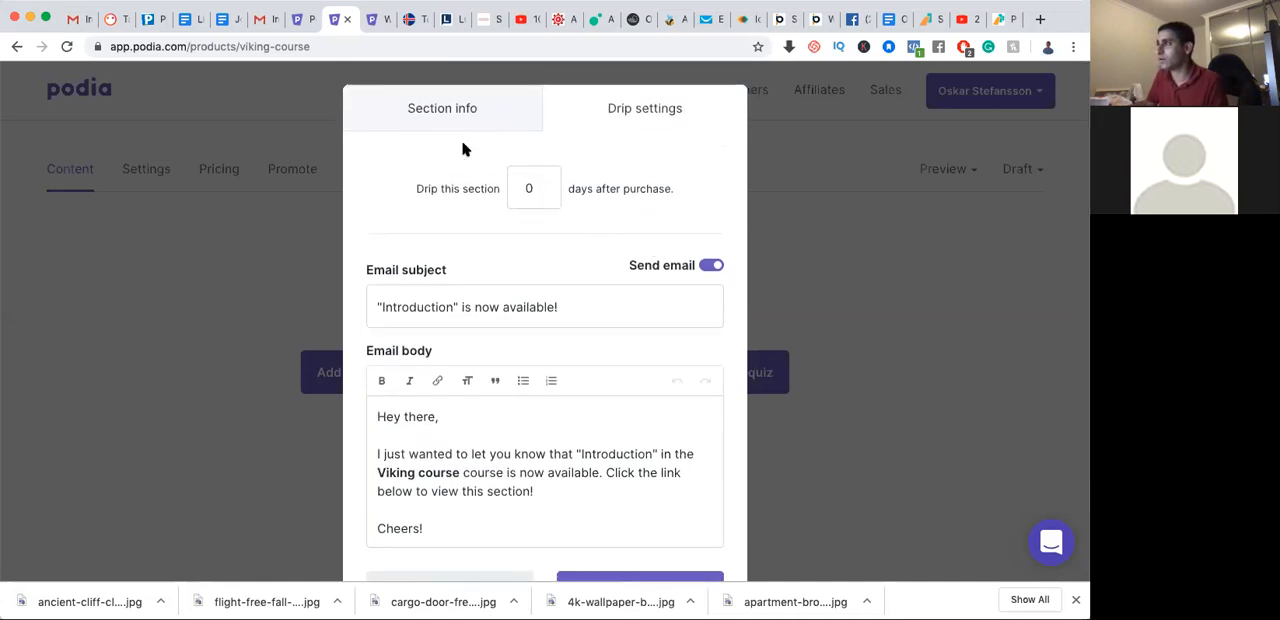
scroll(494, 257, down, 3)
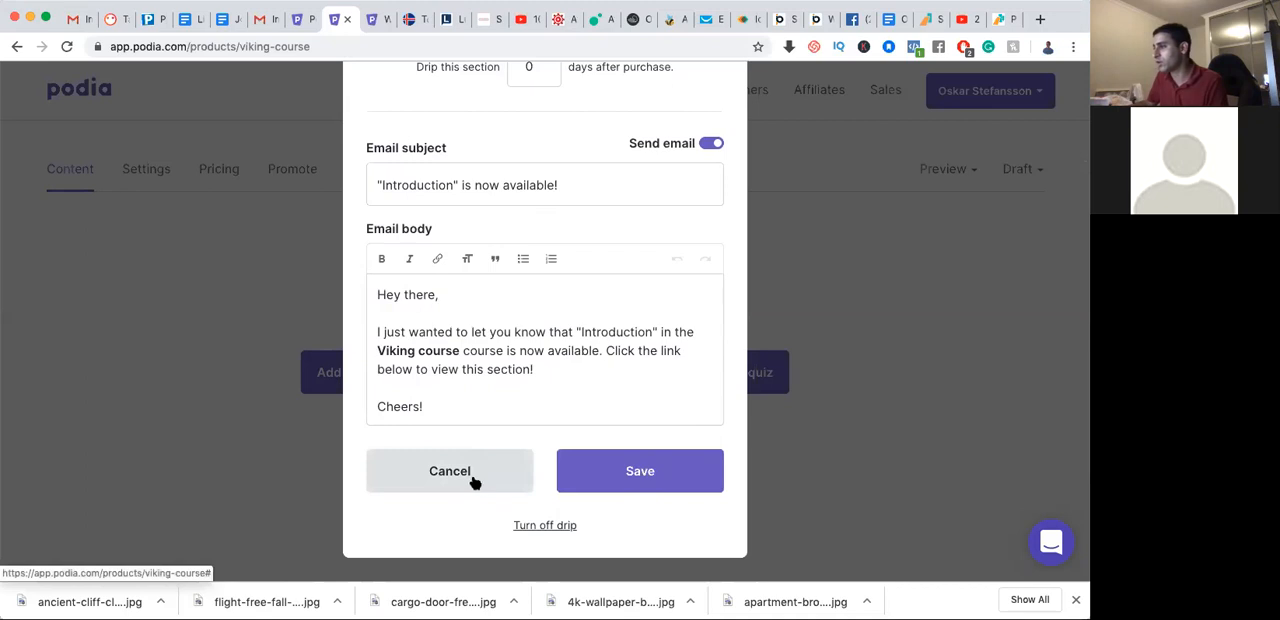
click(546, 526)
Return to the Introduction section's title and description and save the section
click(442, 108)
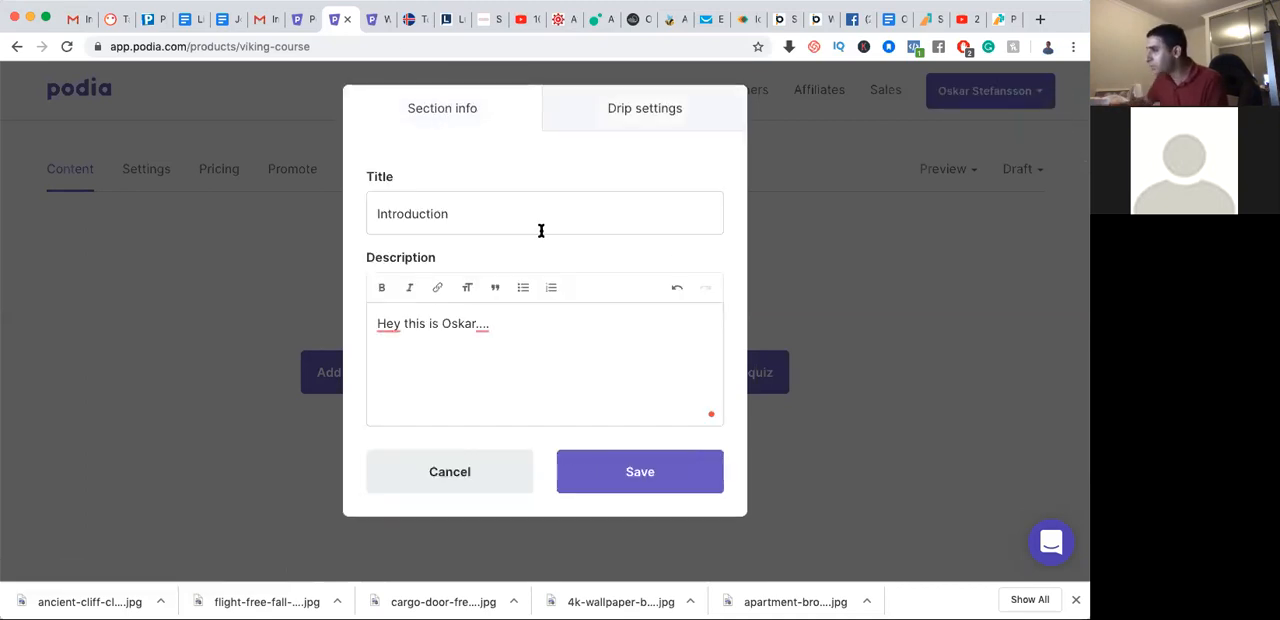
click(627, 475)
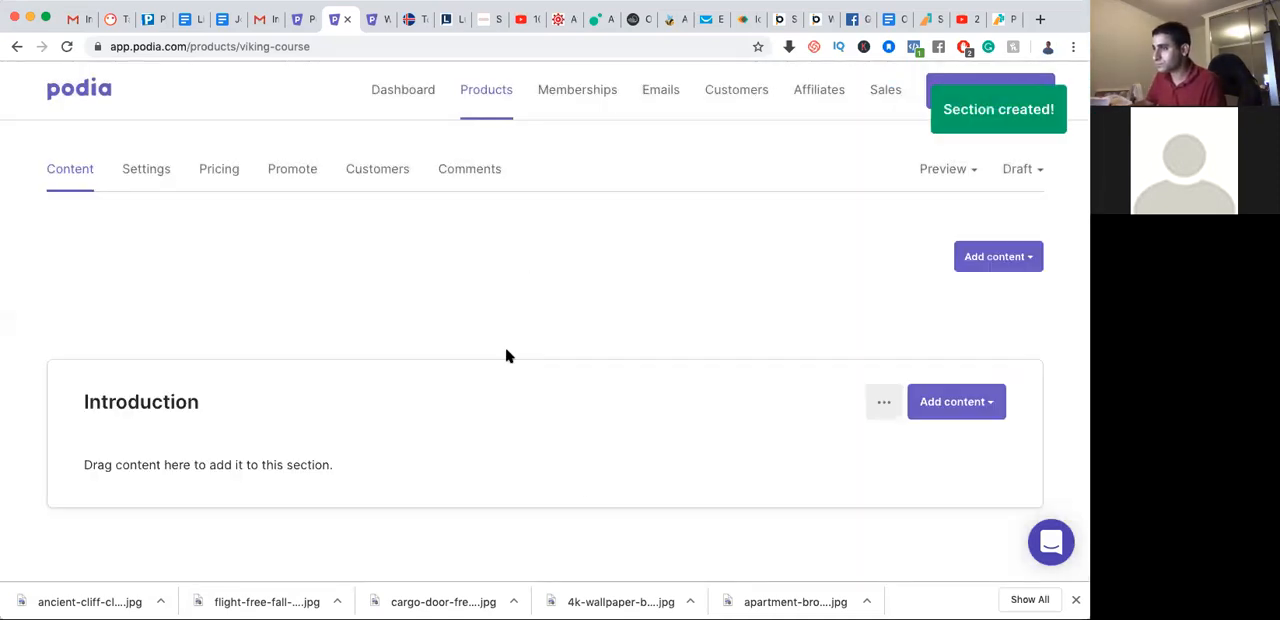
Upload the image file Mynd_2019.jpg as content in the Introduction section
click(990, 402)
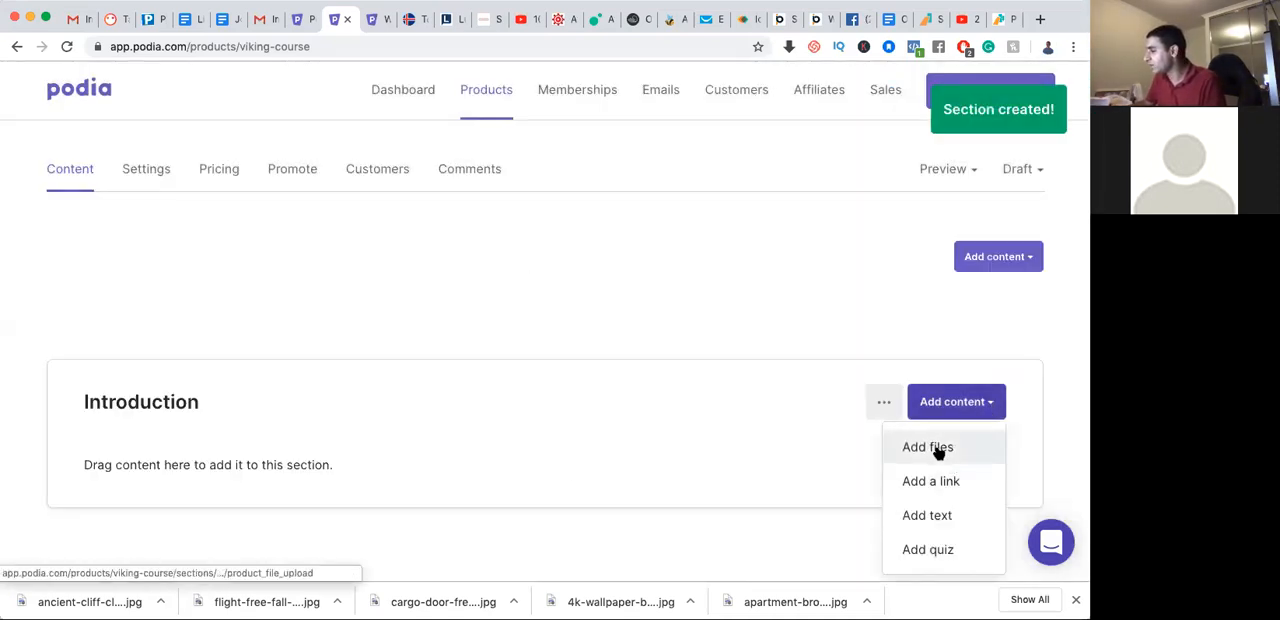
click(946, 448)
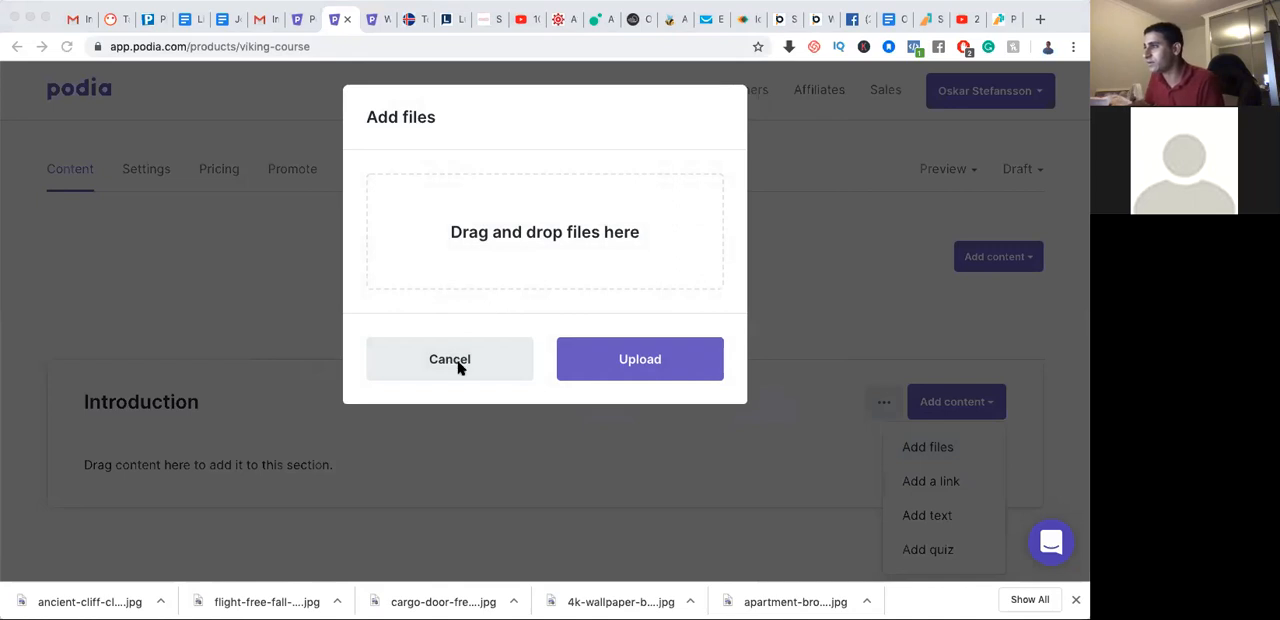
drag(442, 133, 531, 236)
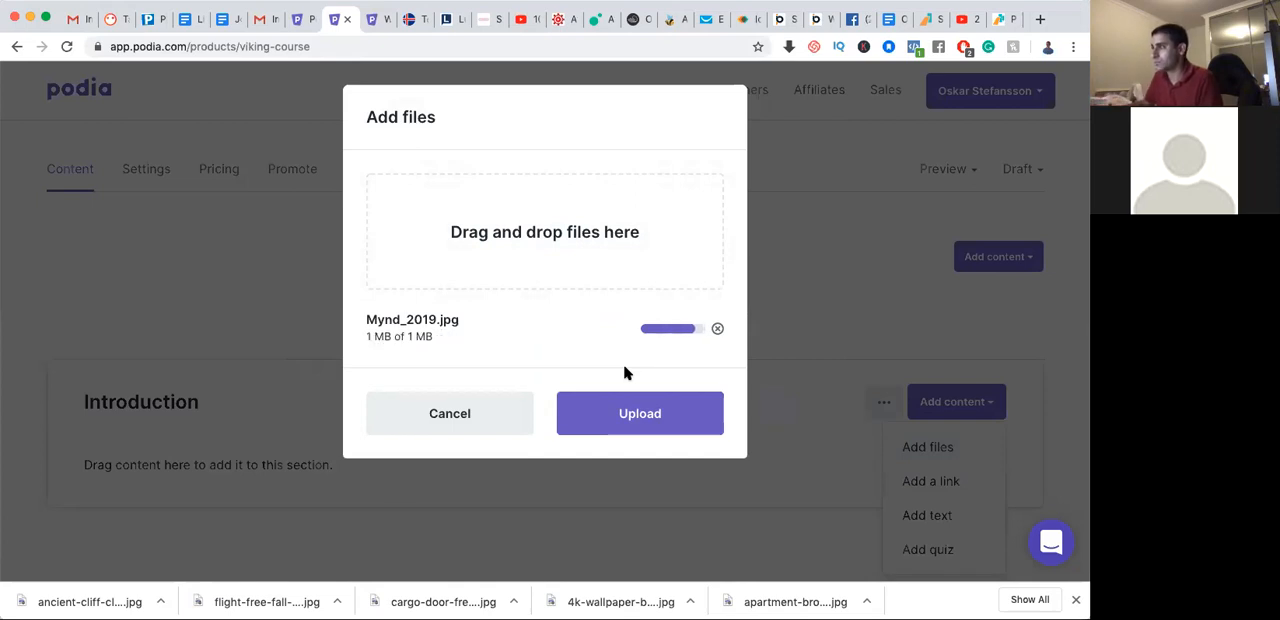
click(677, 423)
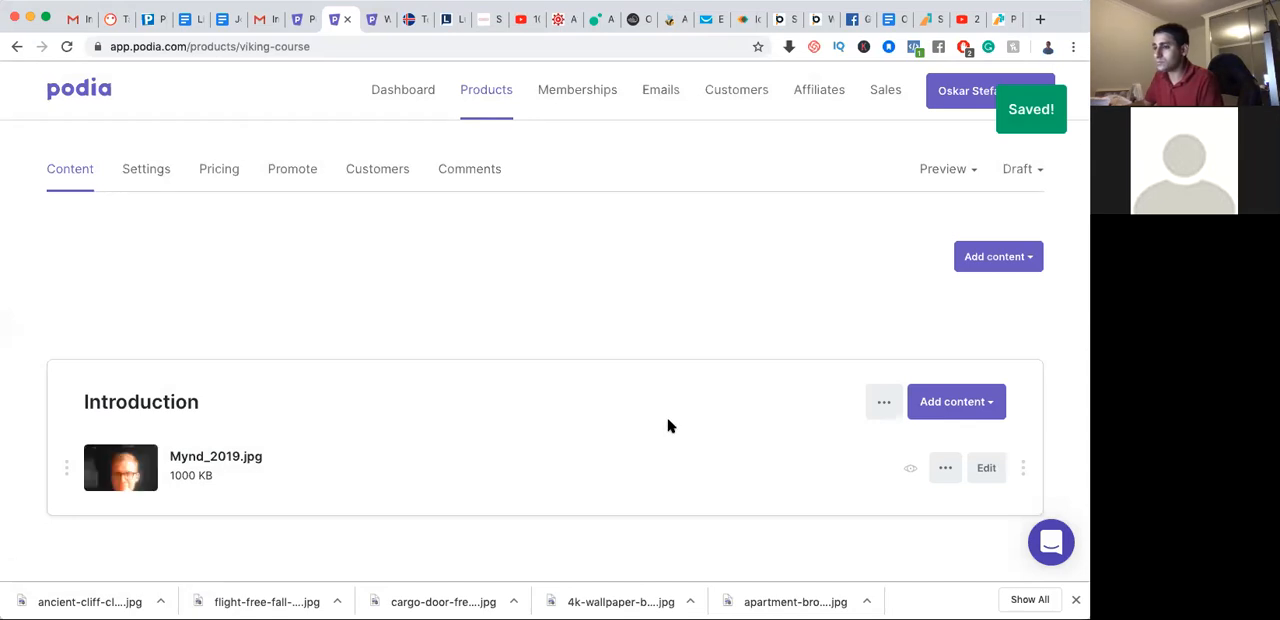
click(965, 402)
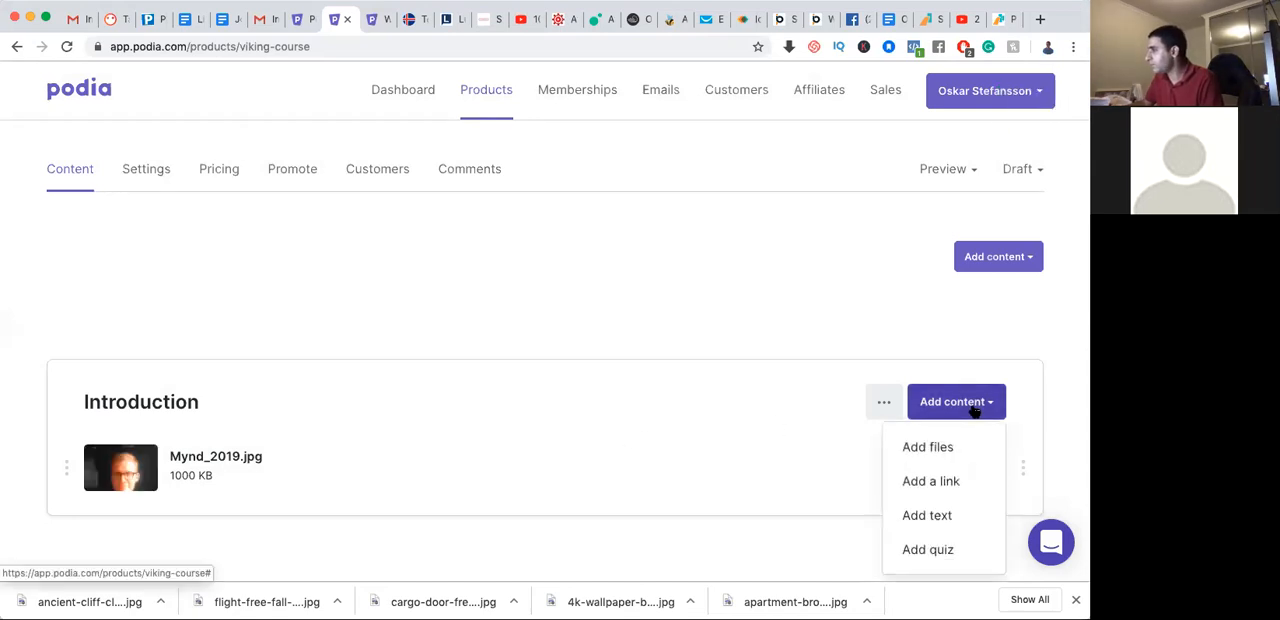
click(935, 483)
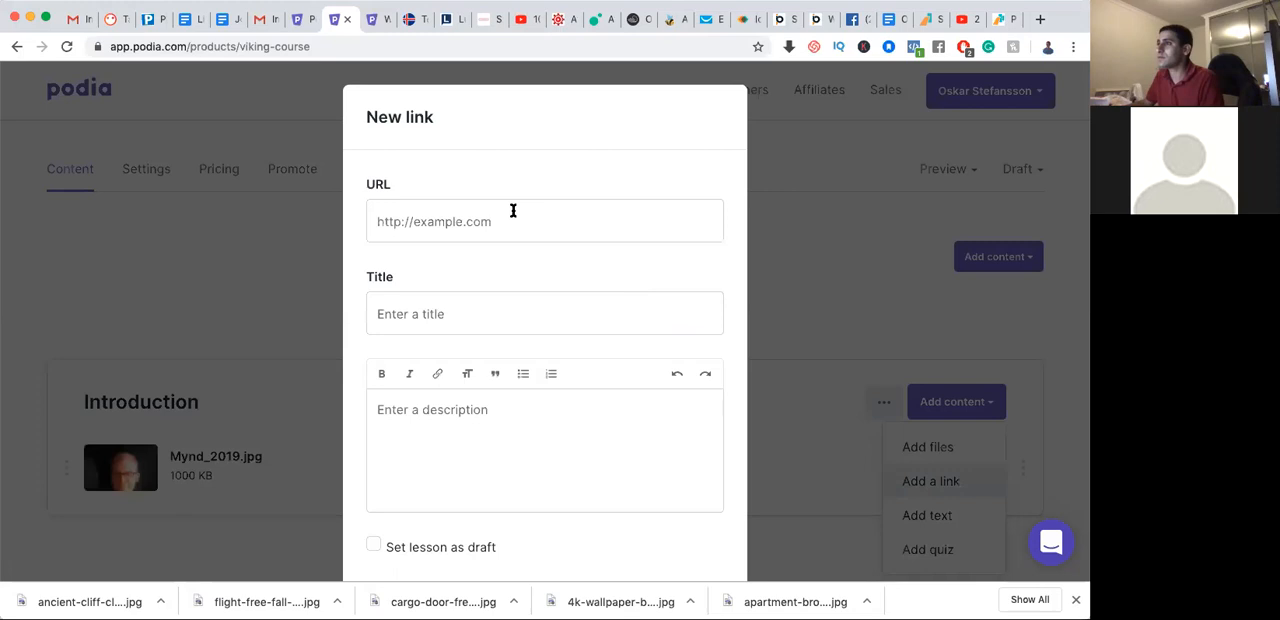
click(513, 211)
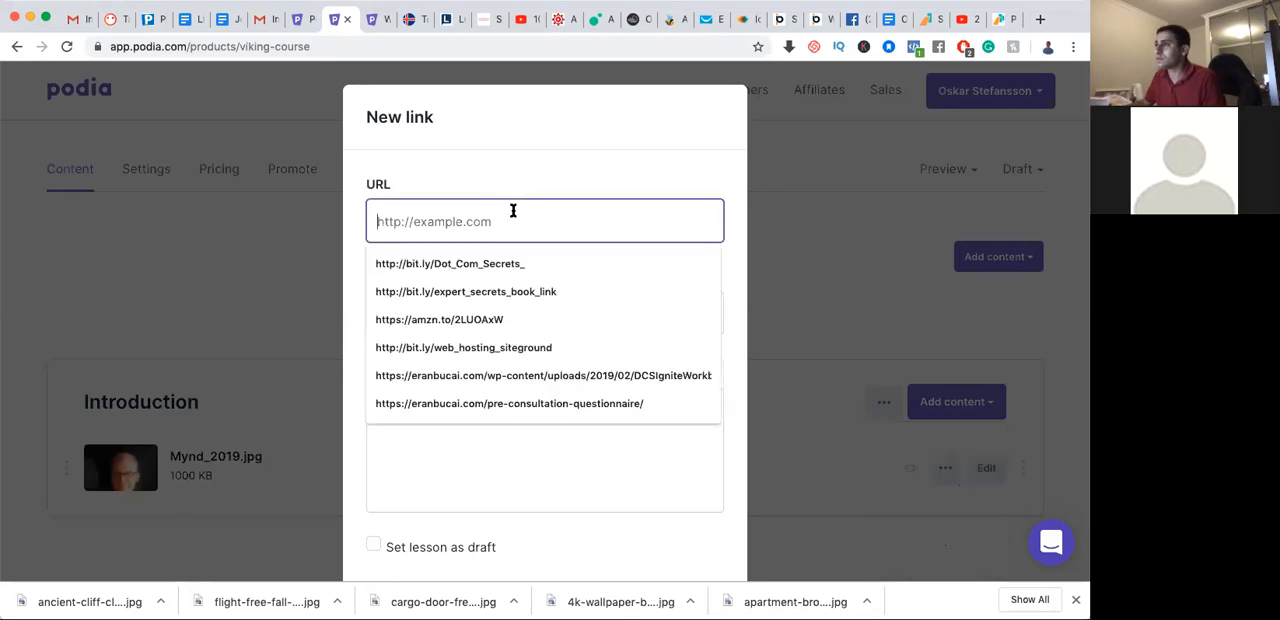
click(484, 264)
click(448, 318)
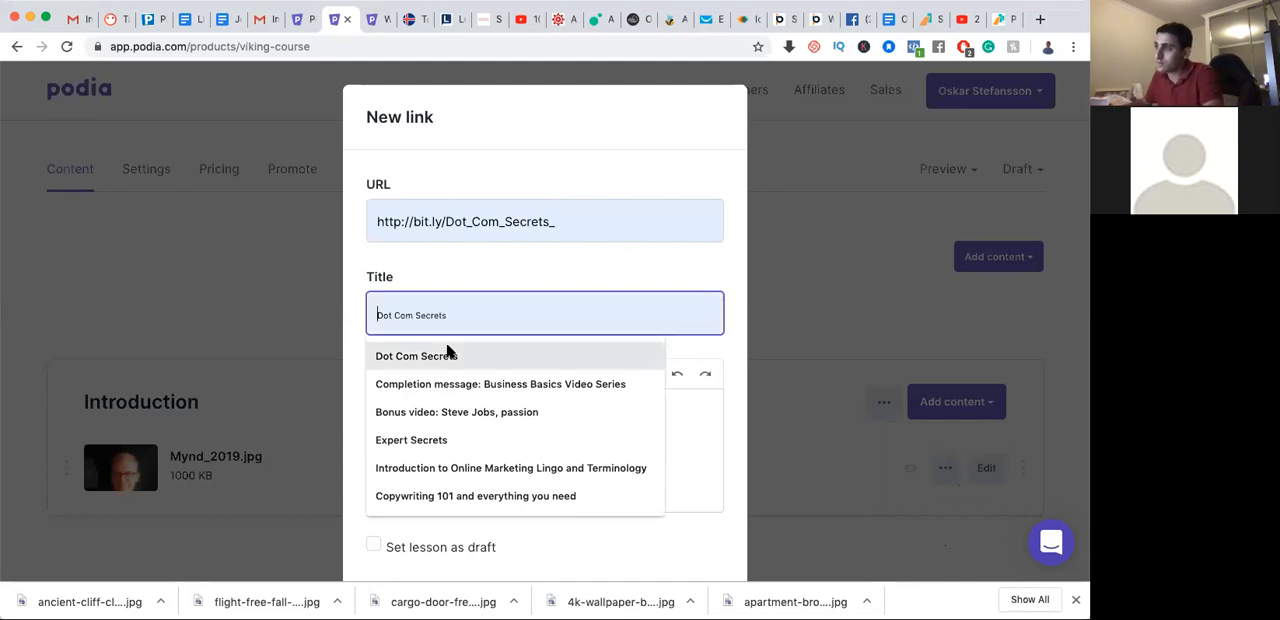
click(446, 355)
click(444, 403)
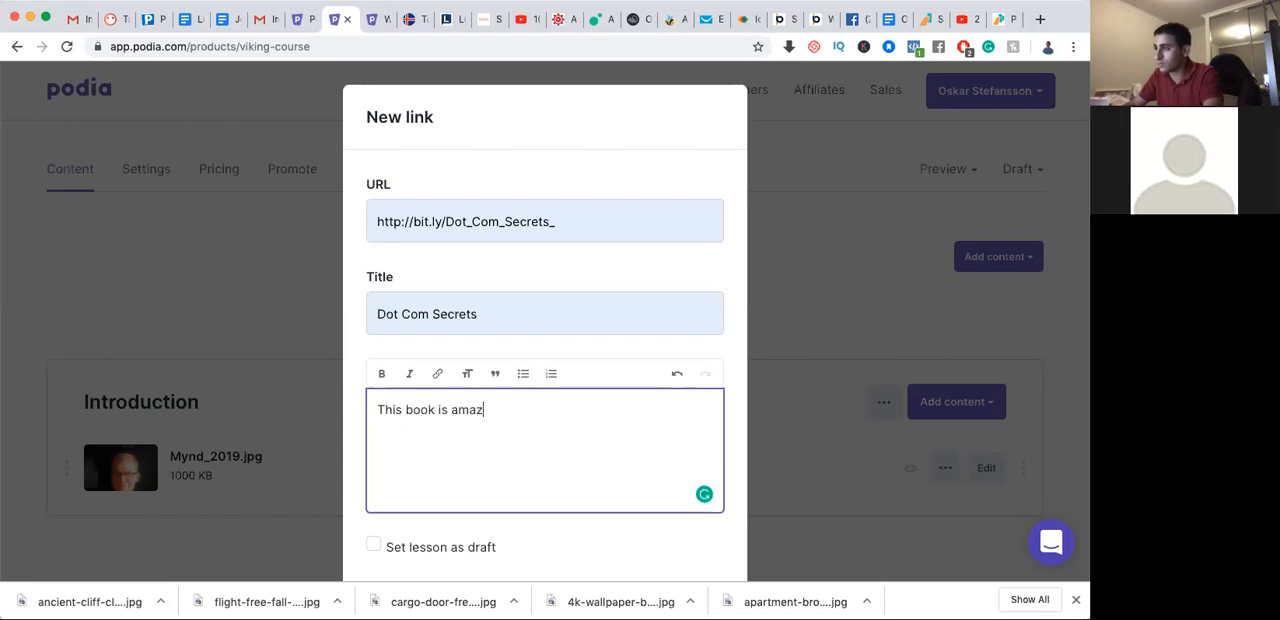
scroll(460, 405, down, 2)
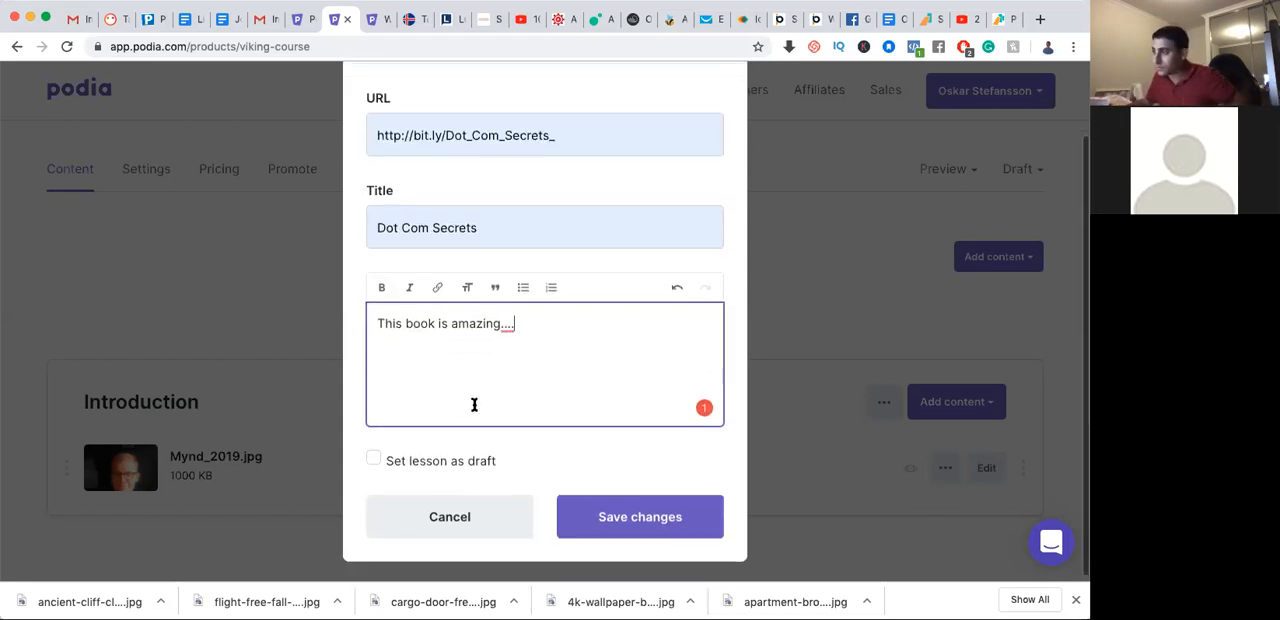
click(627, 516)
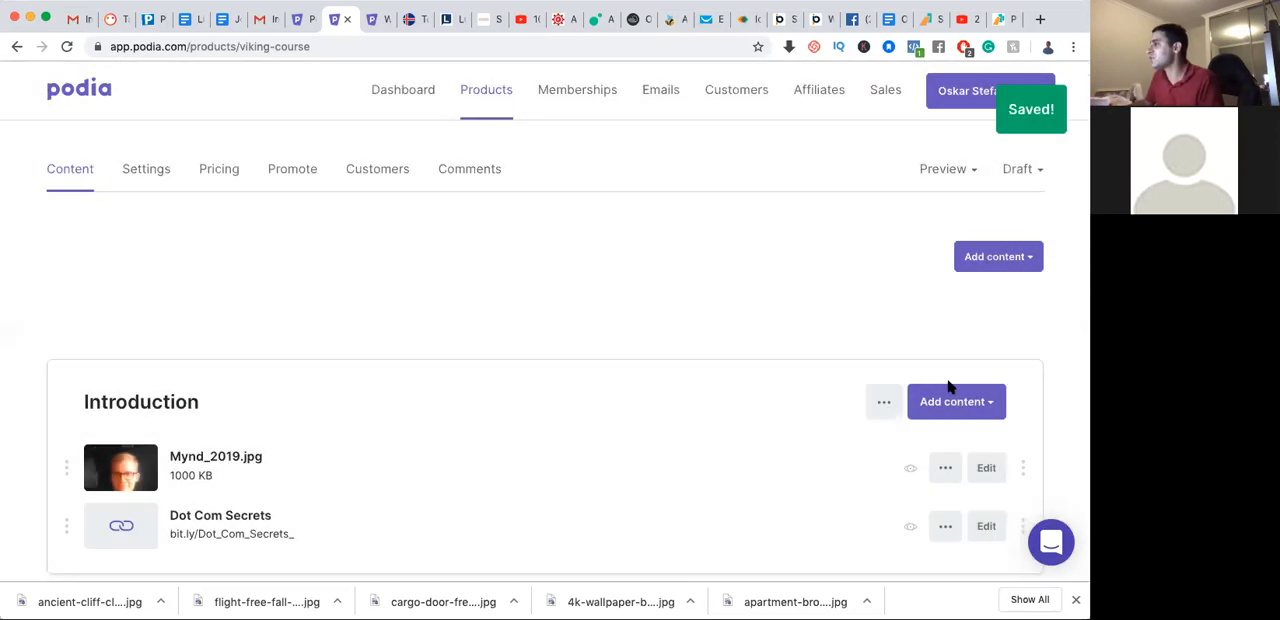
Add a text lesson to the Introduction section with both the title and the description set to "test"
scroll(952, 380, down, 3)
click(979, 242)
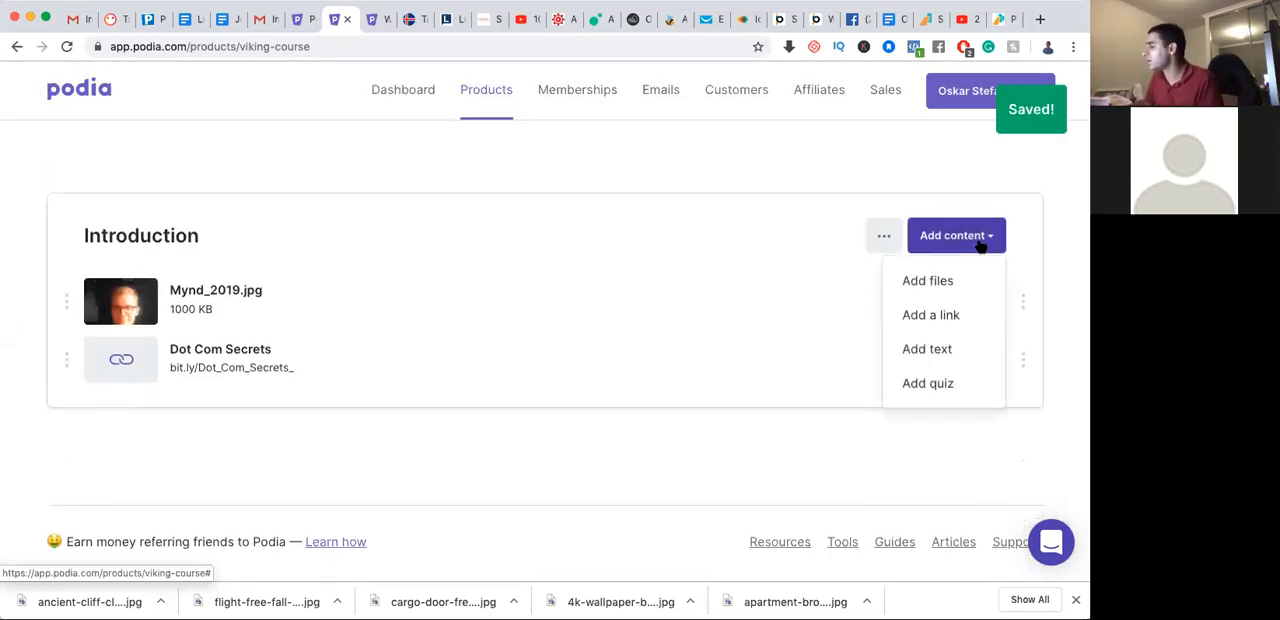
click(945, 350)
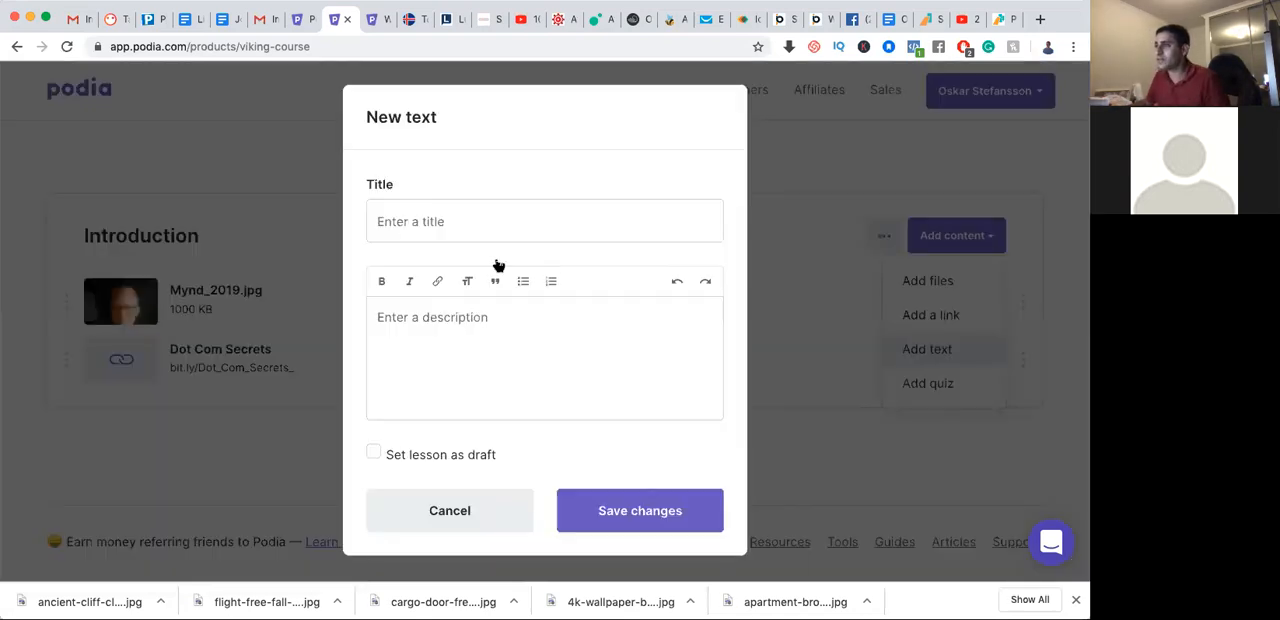
click(500, 211)
text(test)
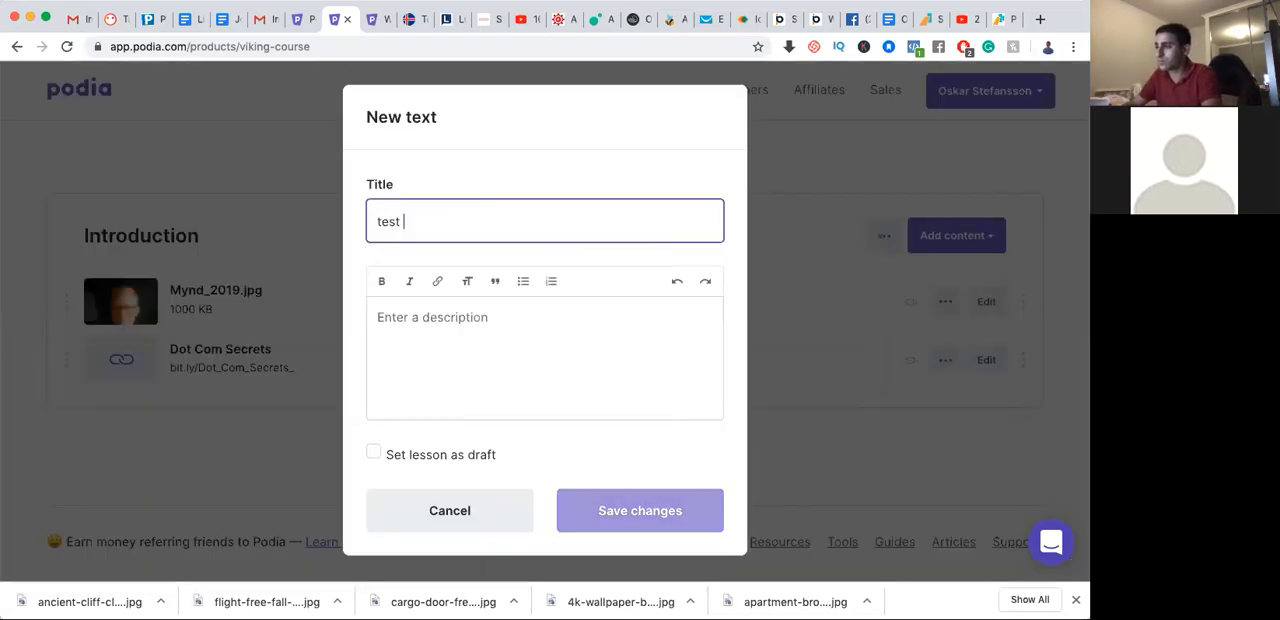
click(512, 318)
text(test)
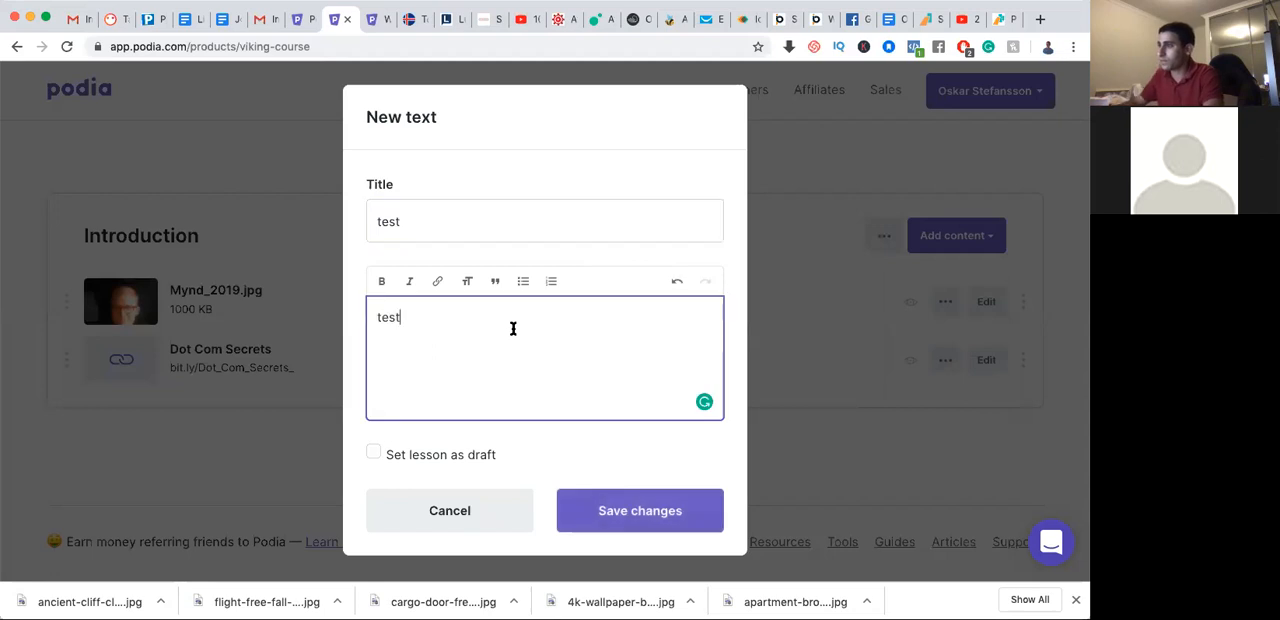
click(604, 500)
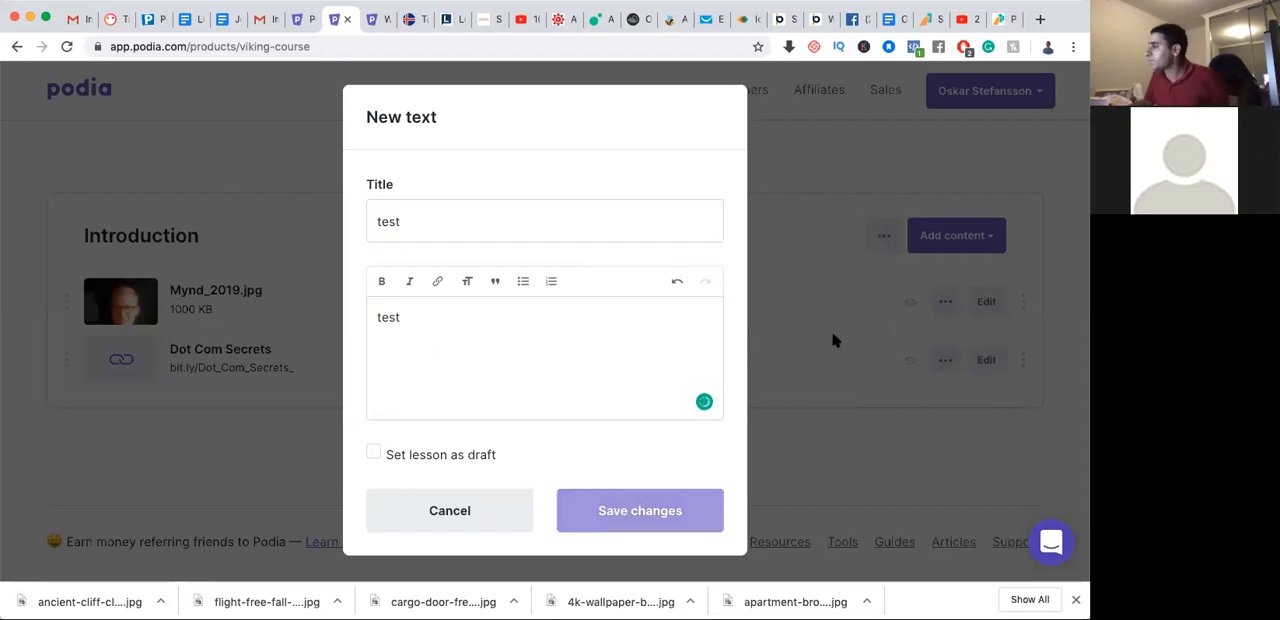
Add a quiz to the Introduction section and open its questions for editing
click(980, 240)
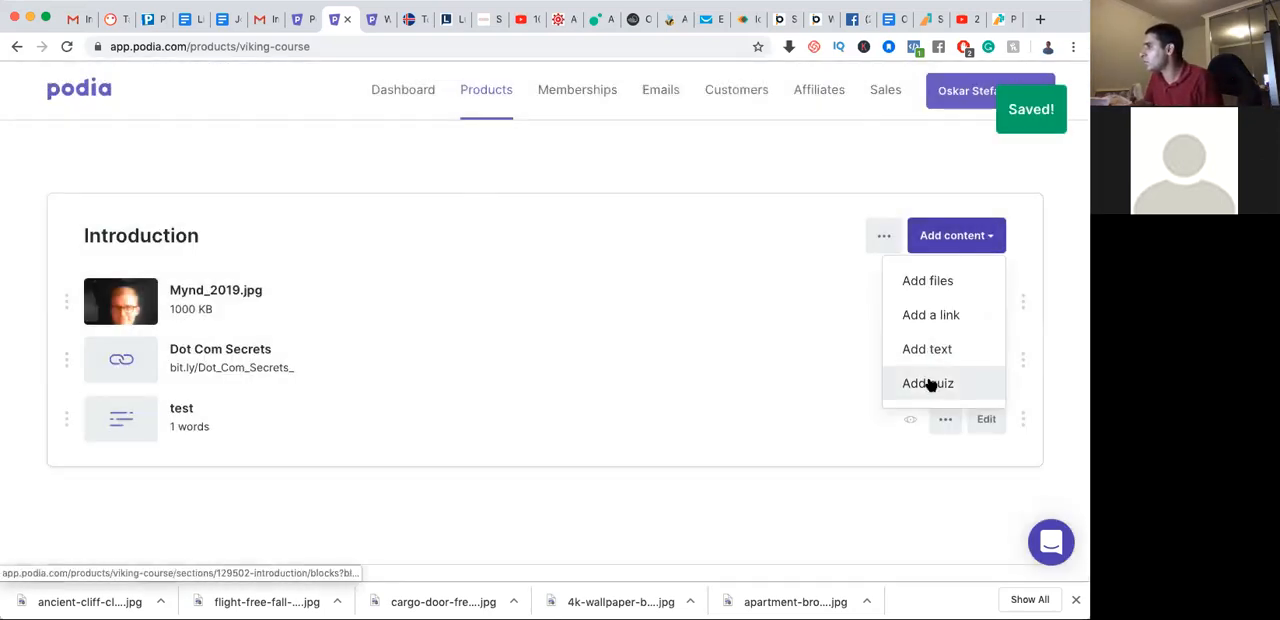
scroll(240, 308, down, 3)
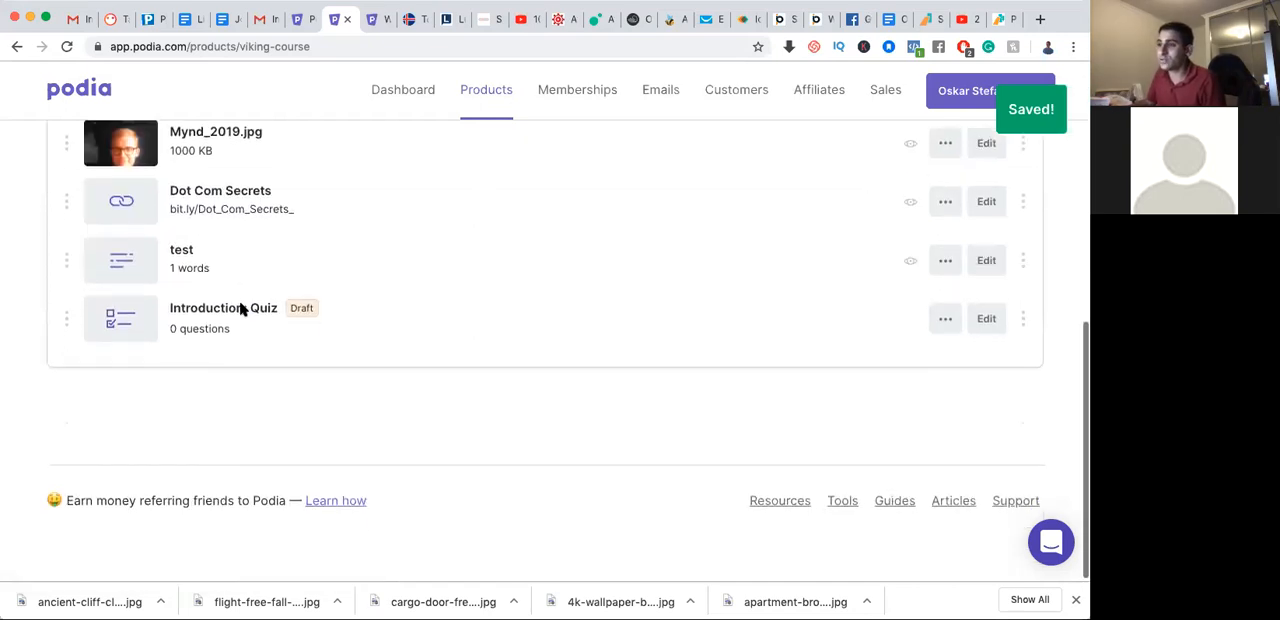
click(941, 322)
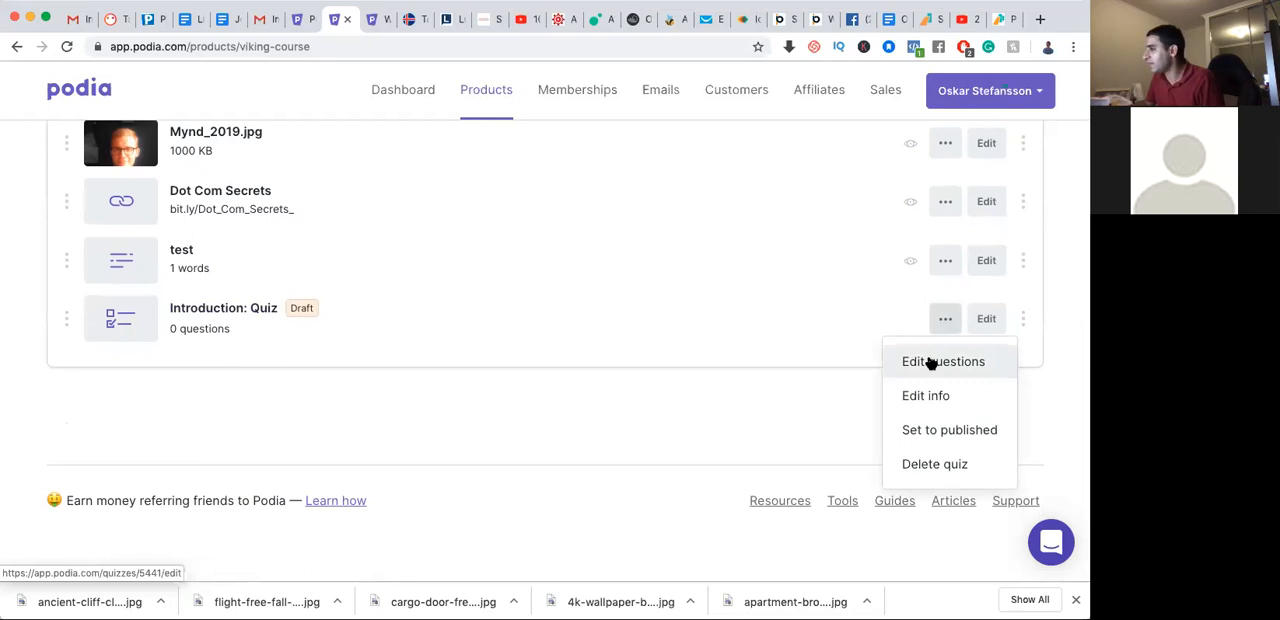
click(930, 362)
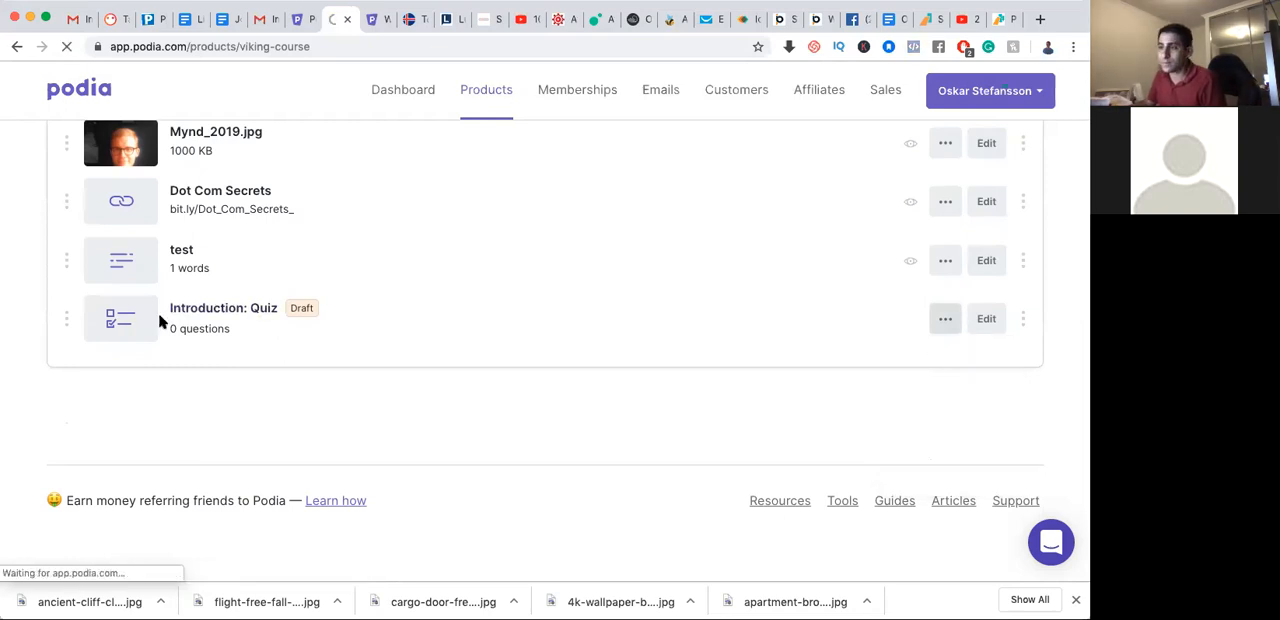
scroll(203, 315, down, 2)
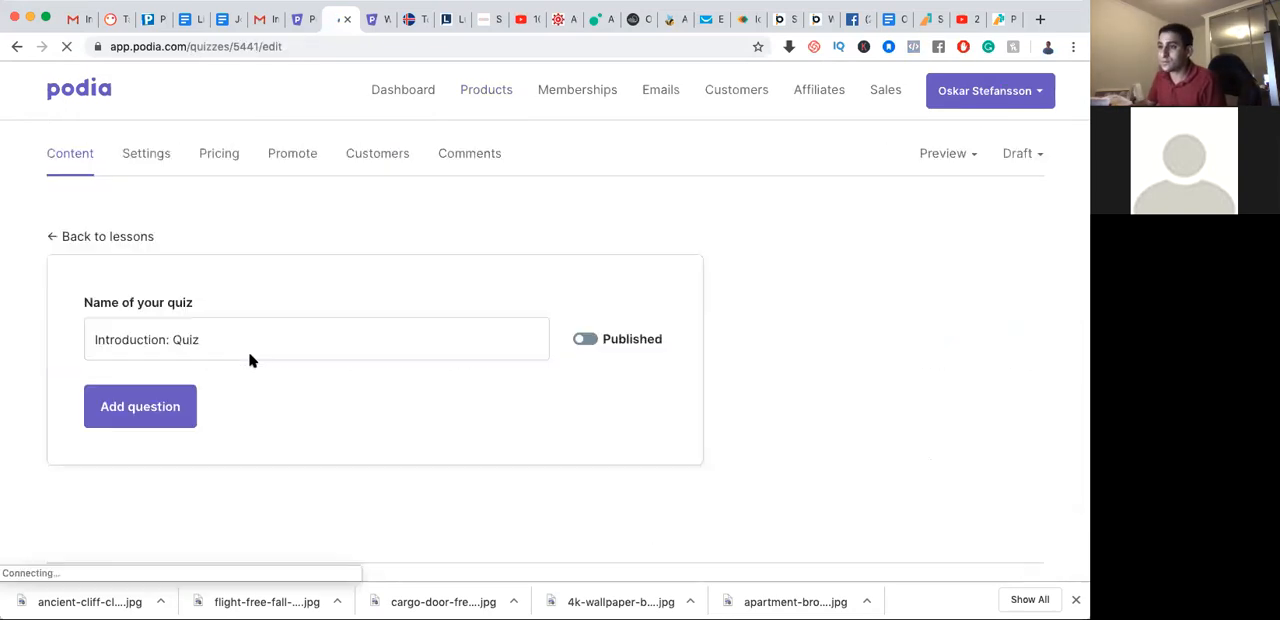
Switch the quiz to published and add a question reading "What is the most important word in Viking"
click(589, 339)
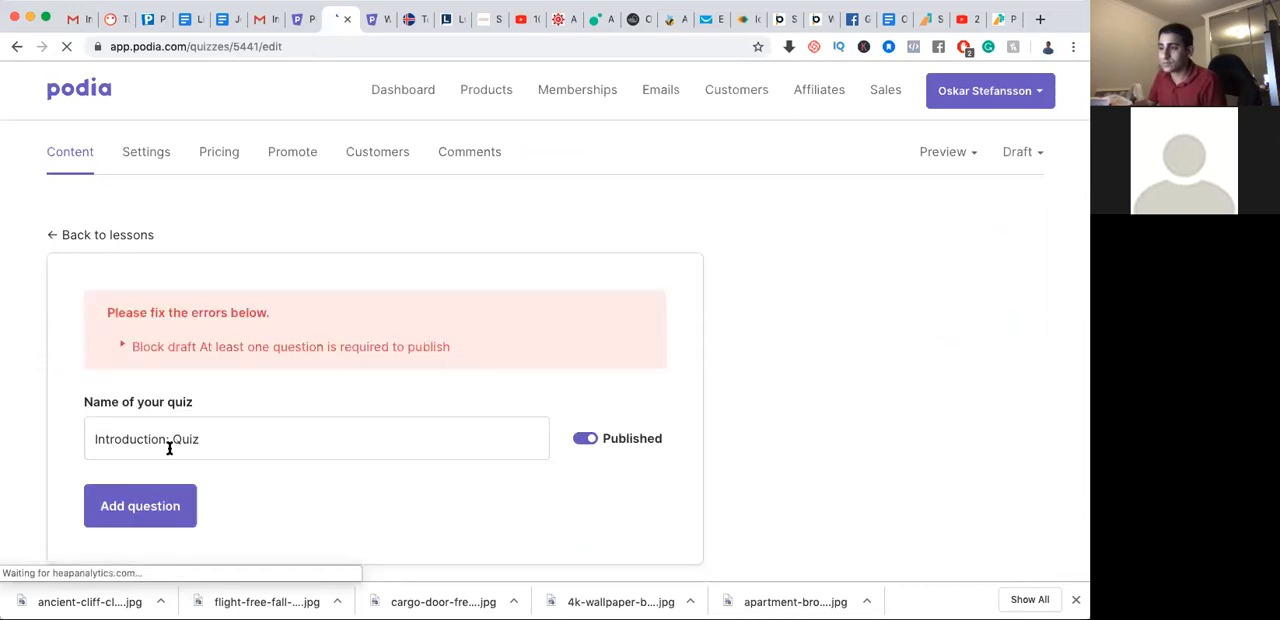
click(162, 498)
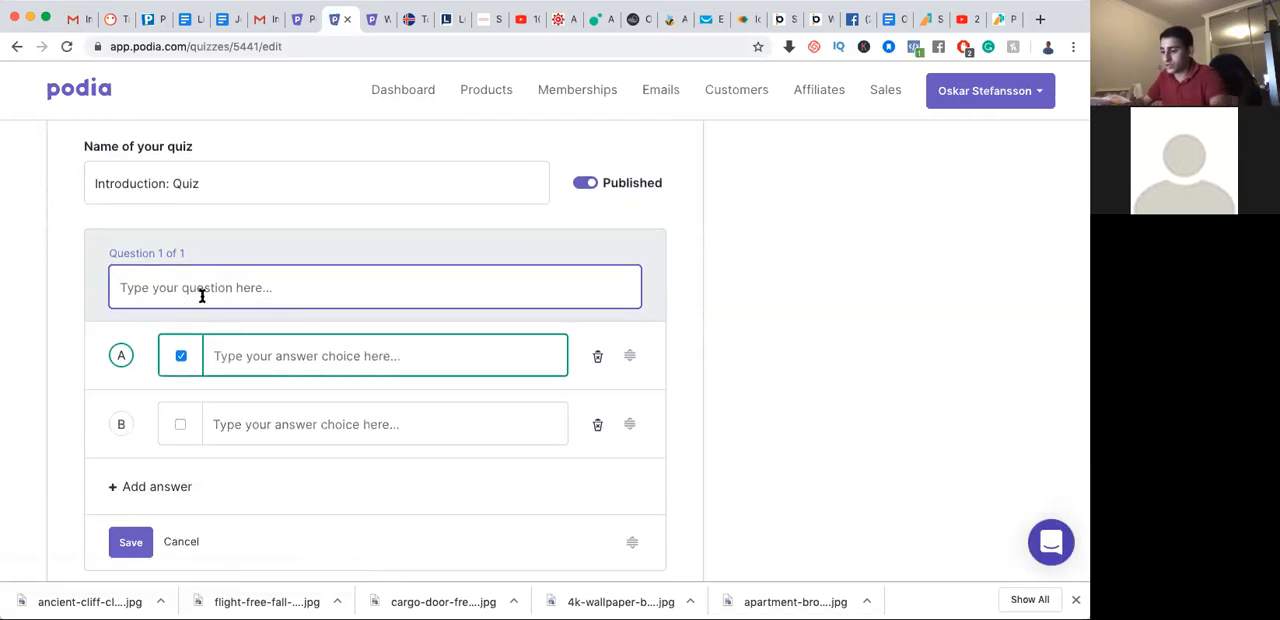
text(What is the most important work)
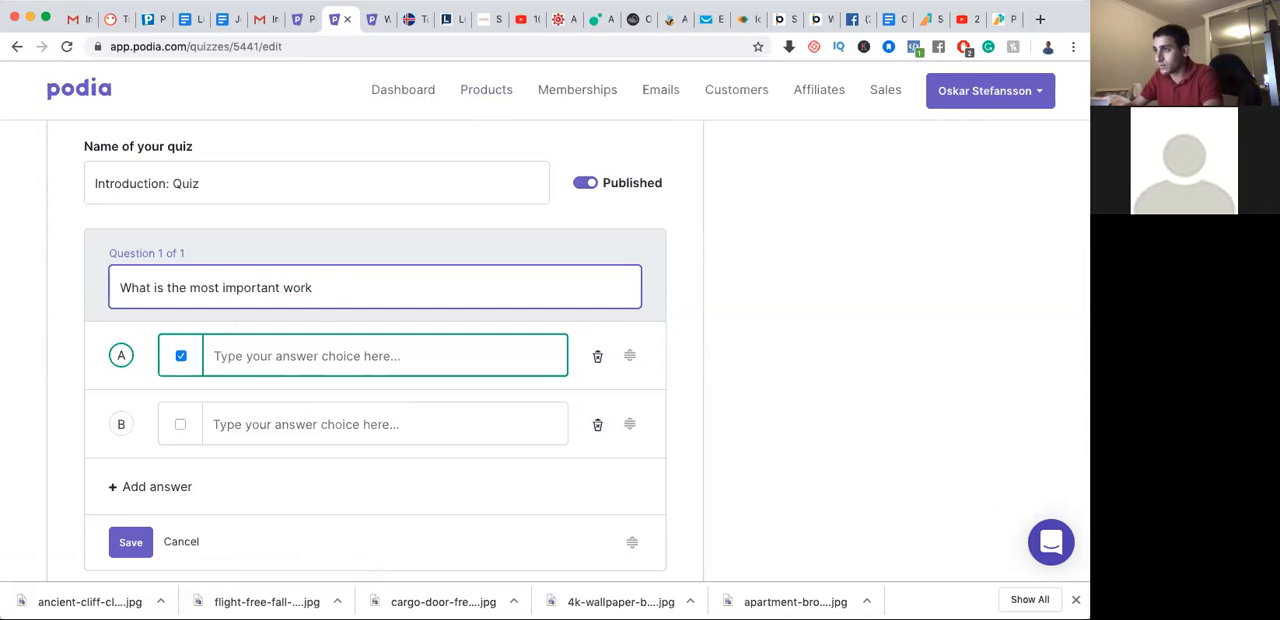
key(BackSpace)
text(d in Viking)
key(Tab)
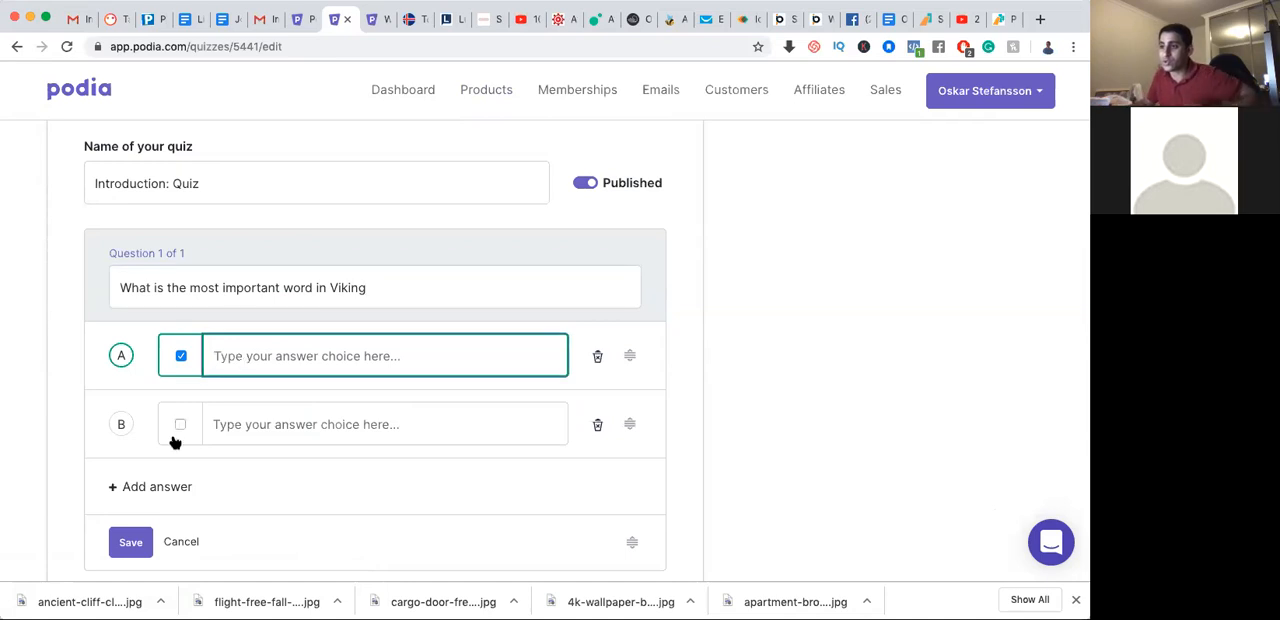
Add two more answer choices to the question and mark only answer C as correct
scroll(174, 484, down, 2)
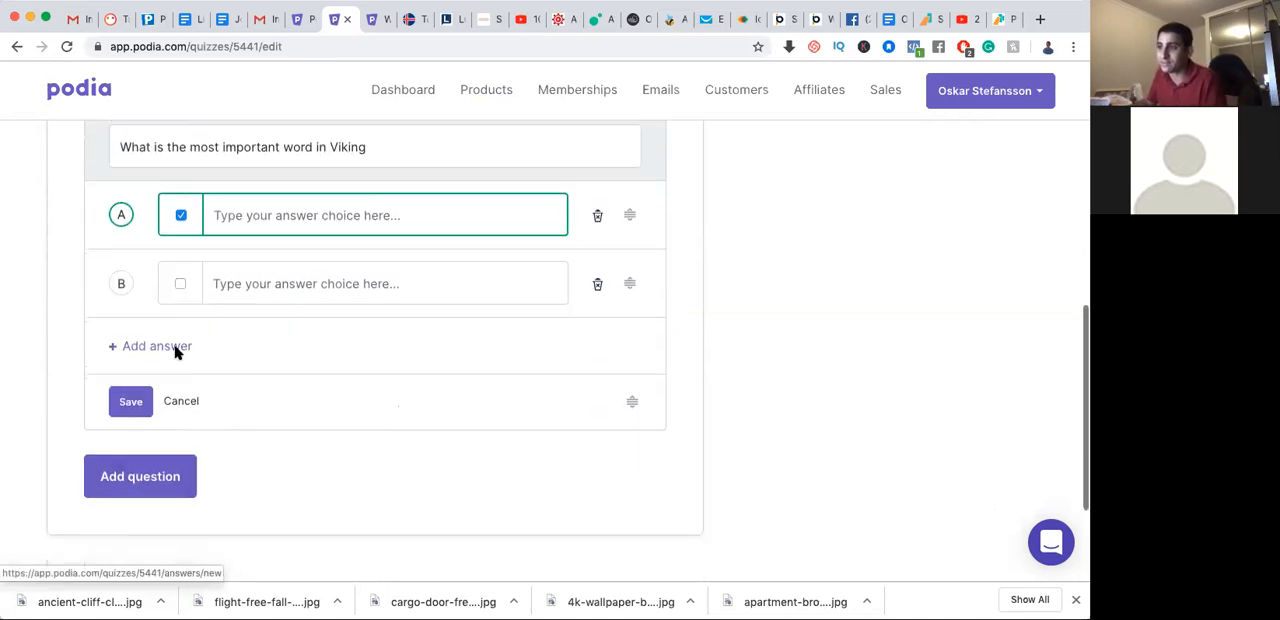
click(176, 350)
click(177, 353)
click(168, 453)
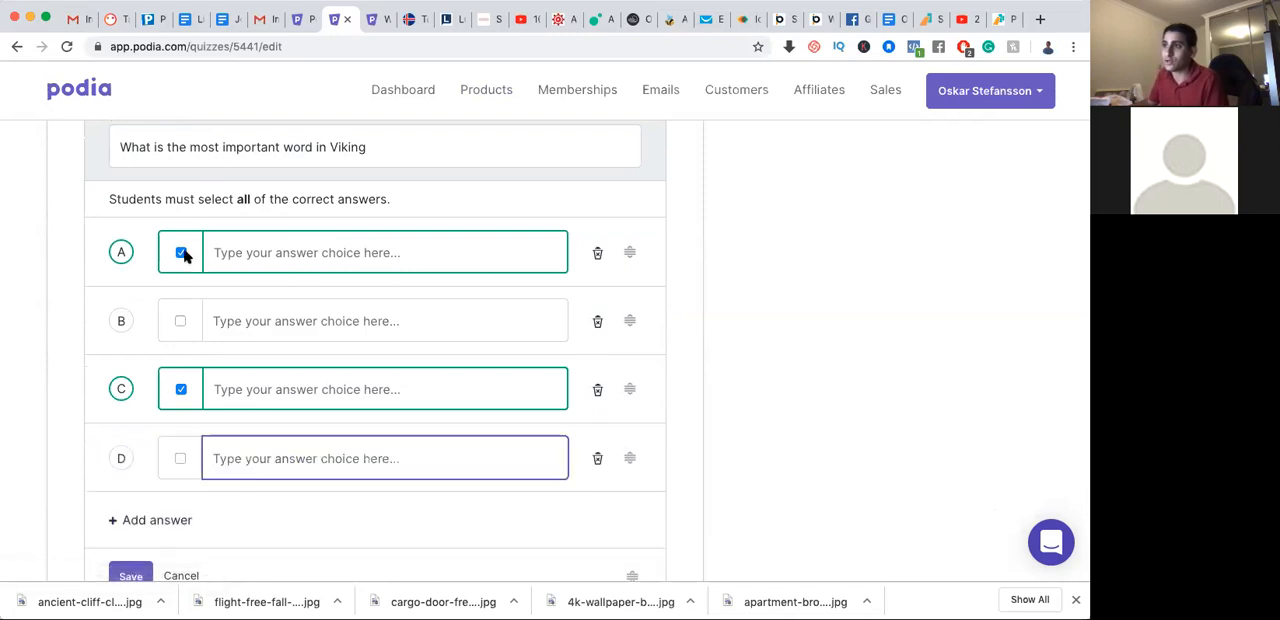
click(181, 252)
click(181, 353)
click(179, 354)
Fill in answers A to D as "wrong", "wrong", "right" and "wrng", and save the question
click(291, 218)
text(wrong)
key(Tab)
text(wrong)
key(Tab)
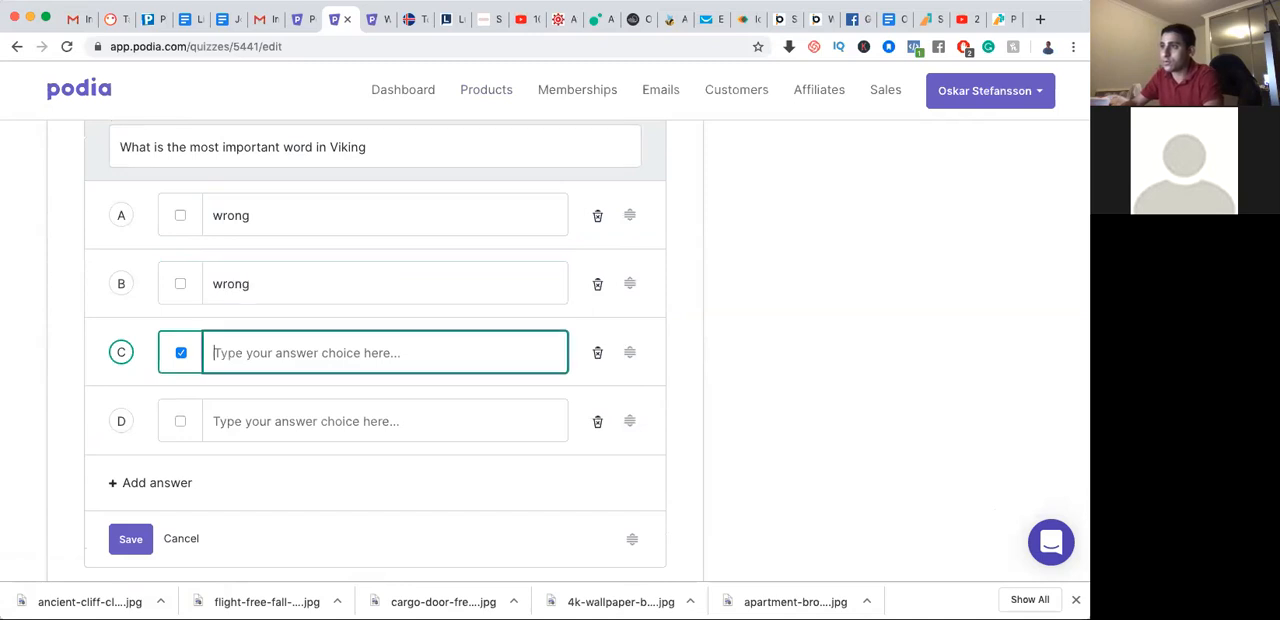
text(right)
key(Tab)
text(w)
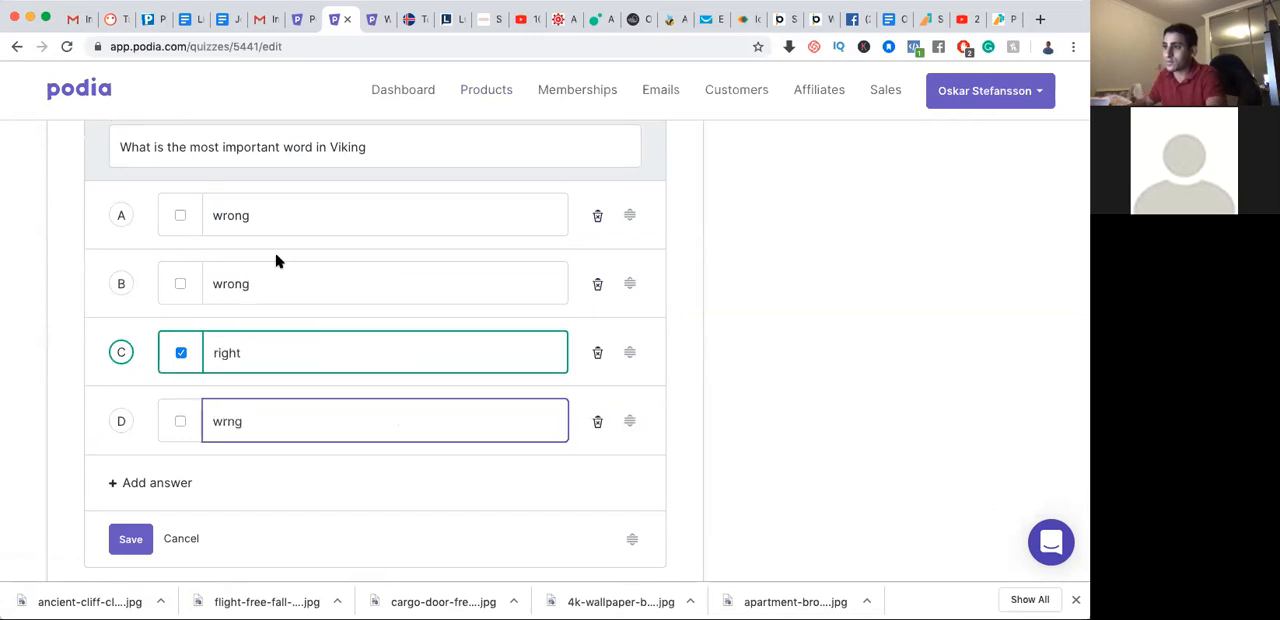
text(rng)
scroll(230, 300, down, 3)
click(129, 383)
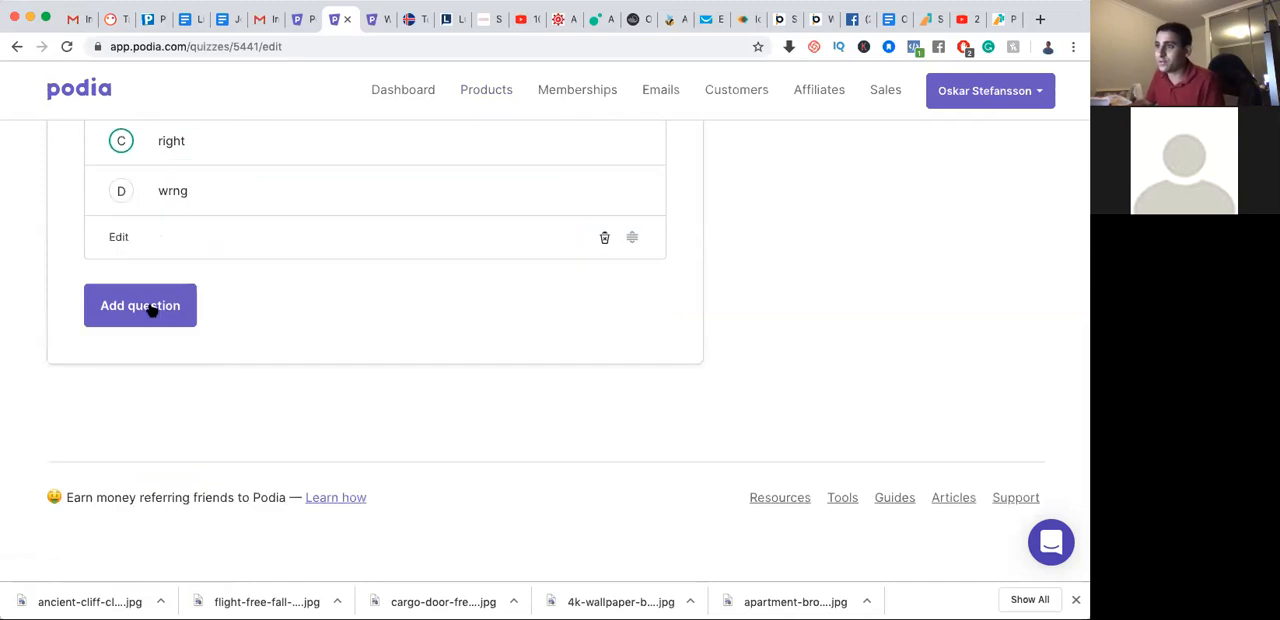
Add a blank second question to the quiz and try reordering the questions
scroll(264, 367, down, 1)
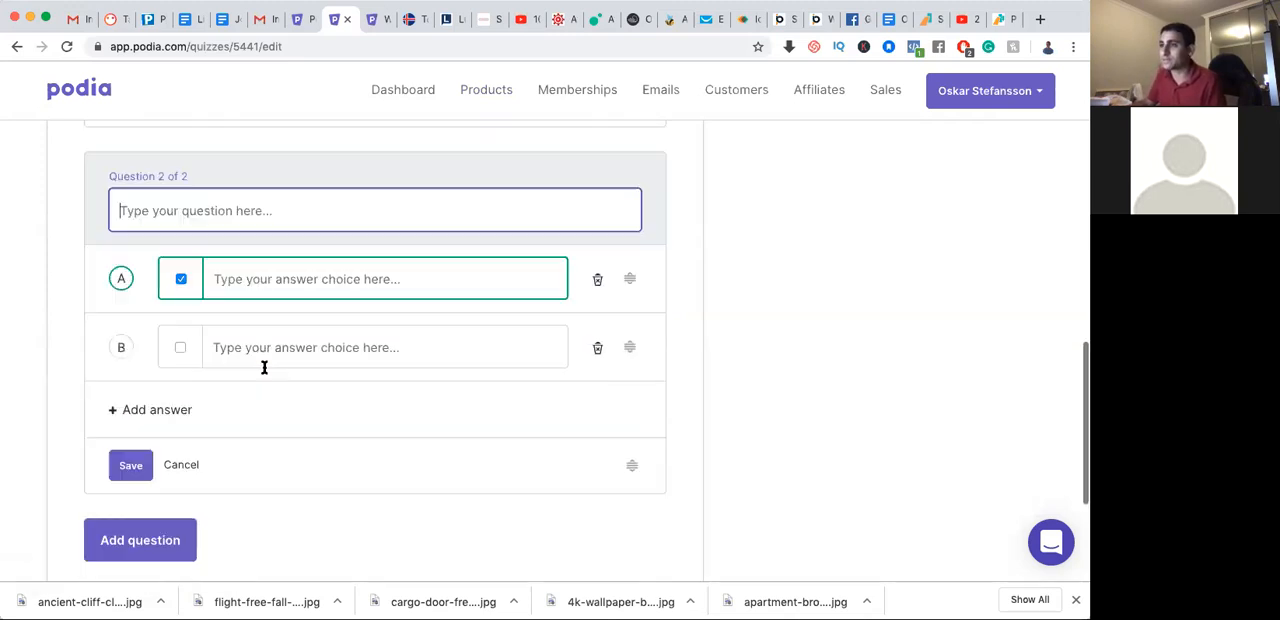
scroll(264, 367, up, 6)
scroll(264, 372, down, 1)
scroll(264, 372, down, 10)
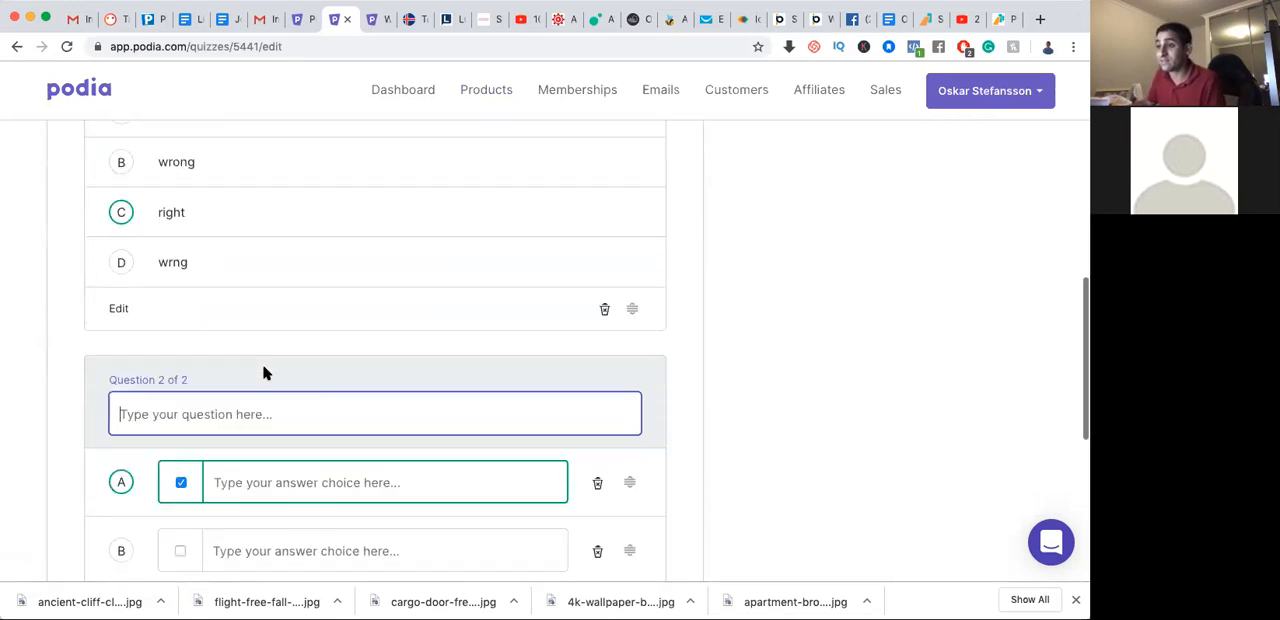
scroll(264, 373, up, 1)
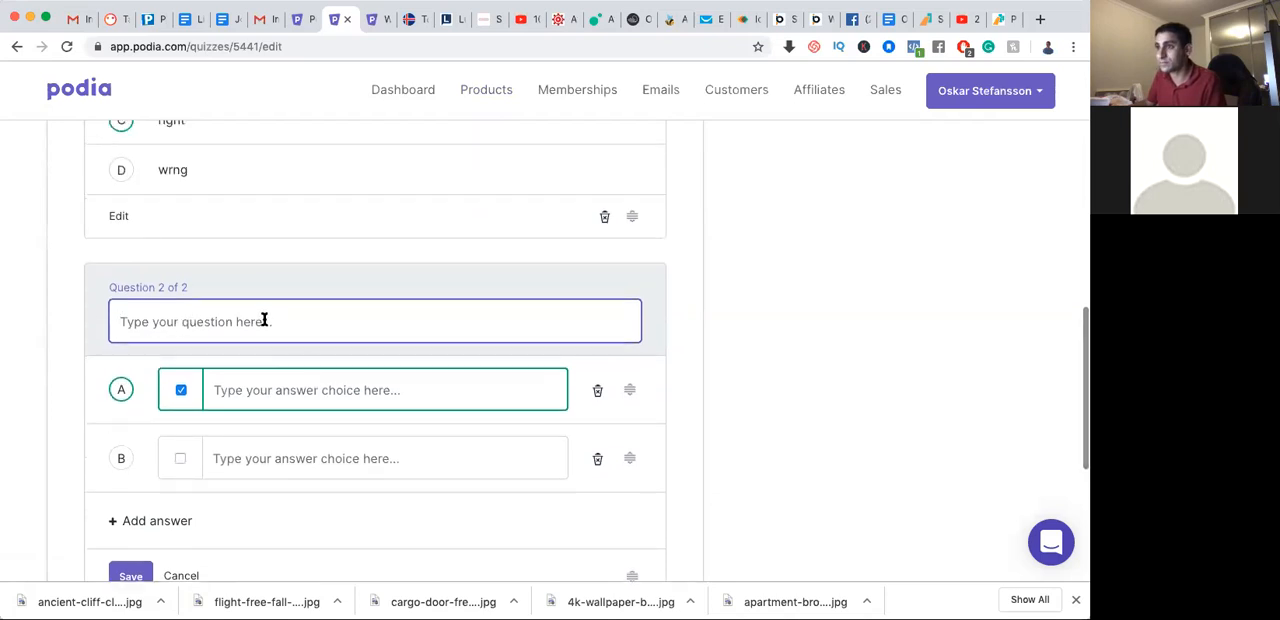
scroll(477, 393, down, 2)
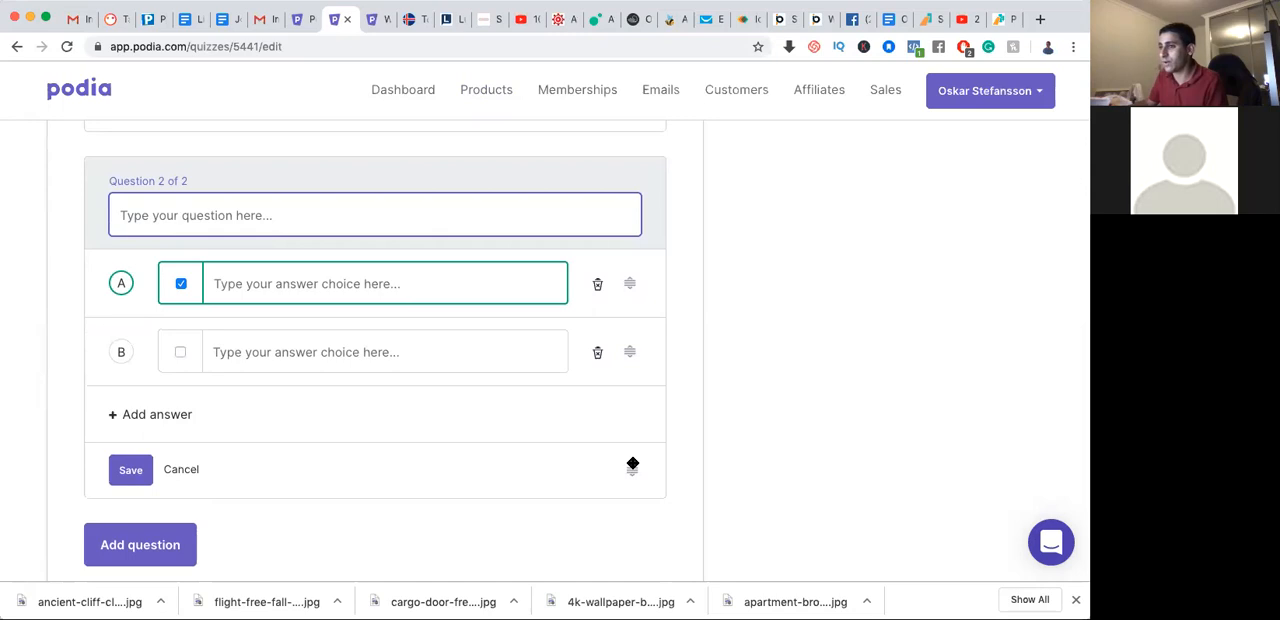
scroll(626, 417, up, 2)
drag(628, 393, 623, 480)
scroll(607, 453, up, 4)
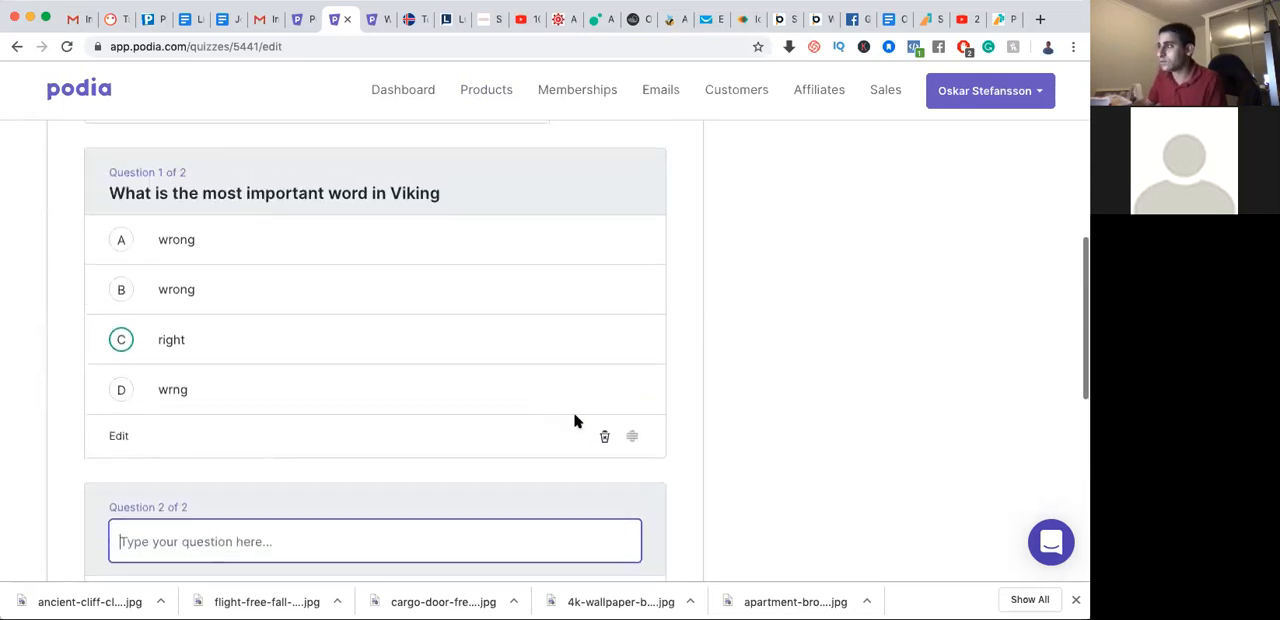
Try to move the first quiz question to a different position in the question order
drag(628, 435, 629, 388)
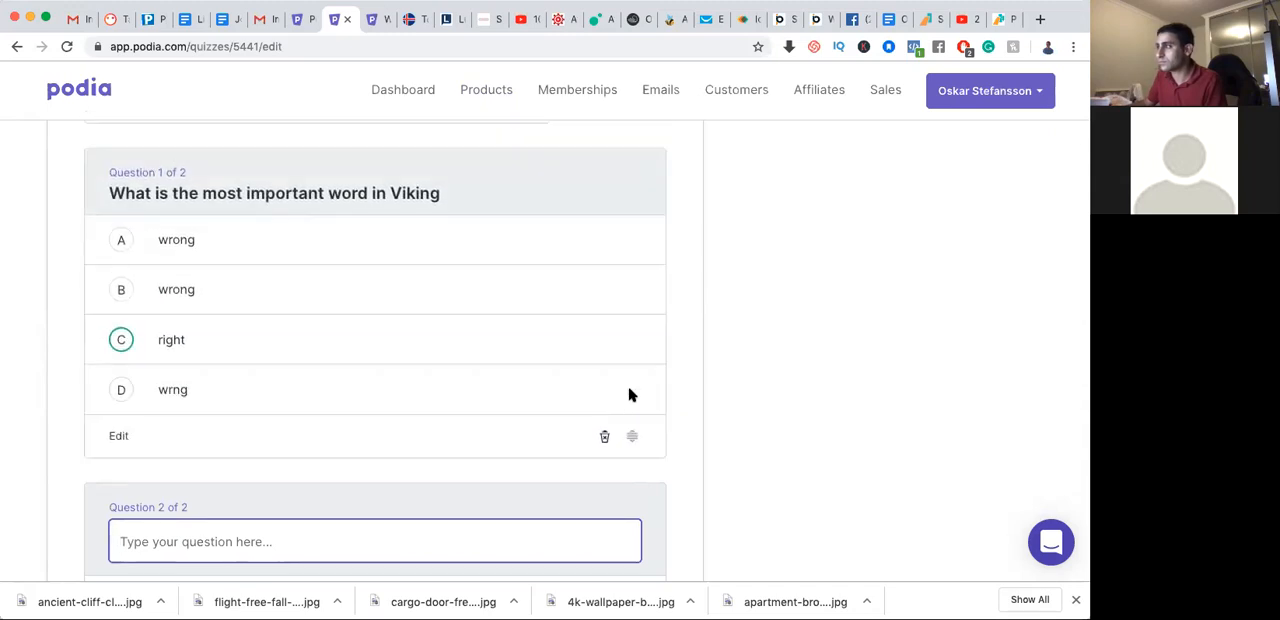
drag(631, 293, 630, 418)
scroll(434, 451, down, 5)
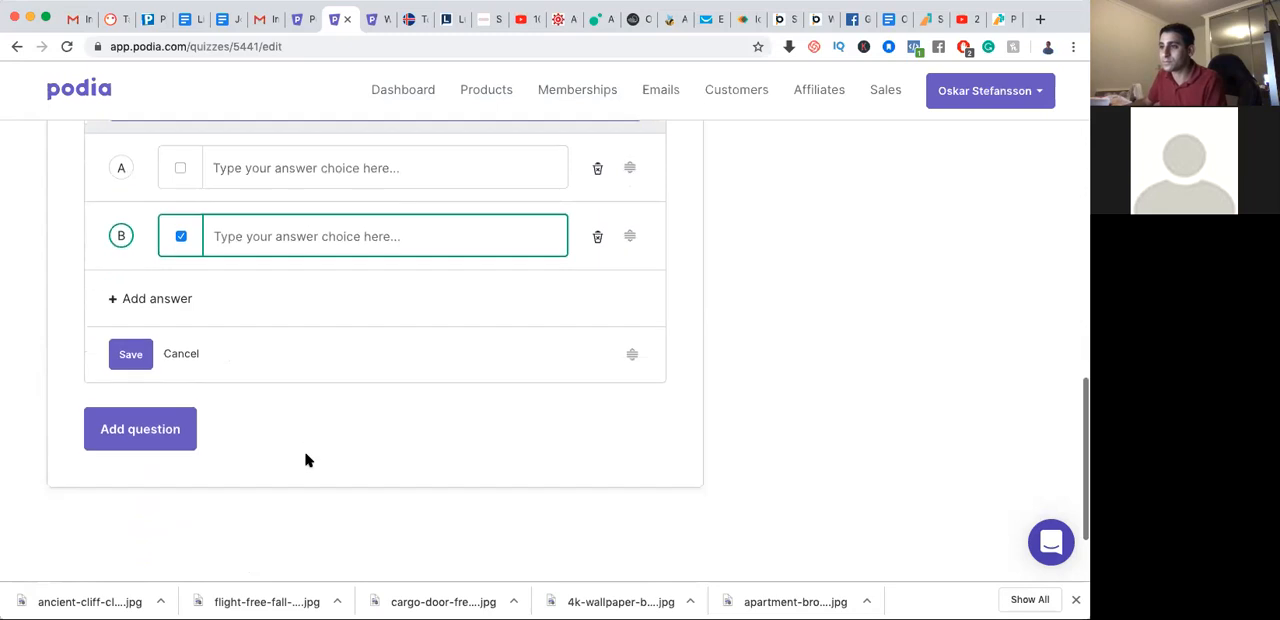
Discard the blank second question from the quiz
click(163, 414)
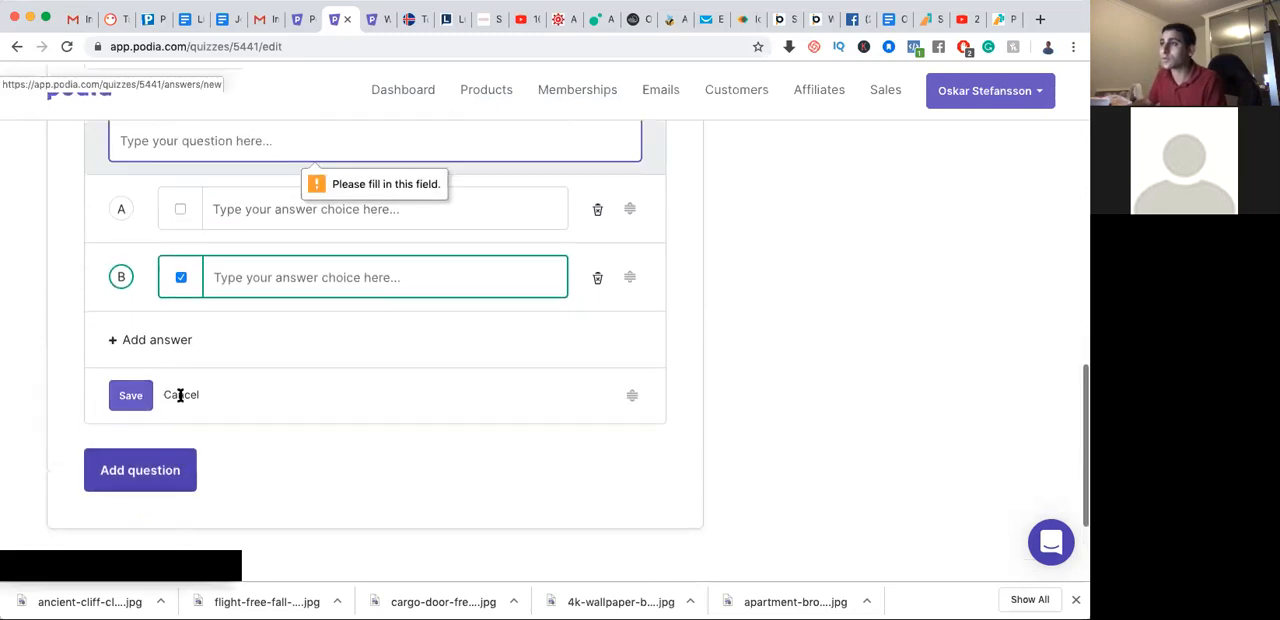
scroll(263, 437, down, 2)
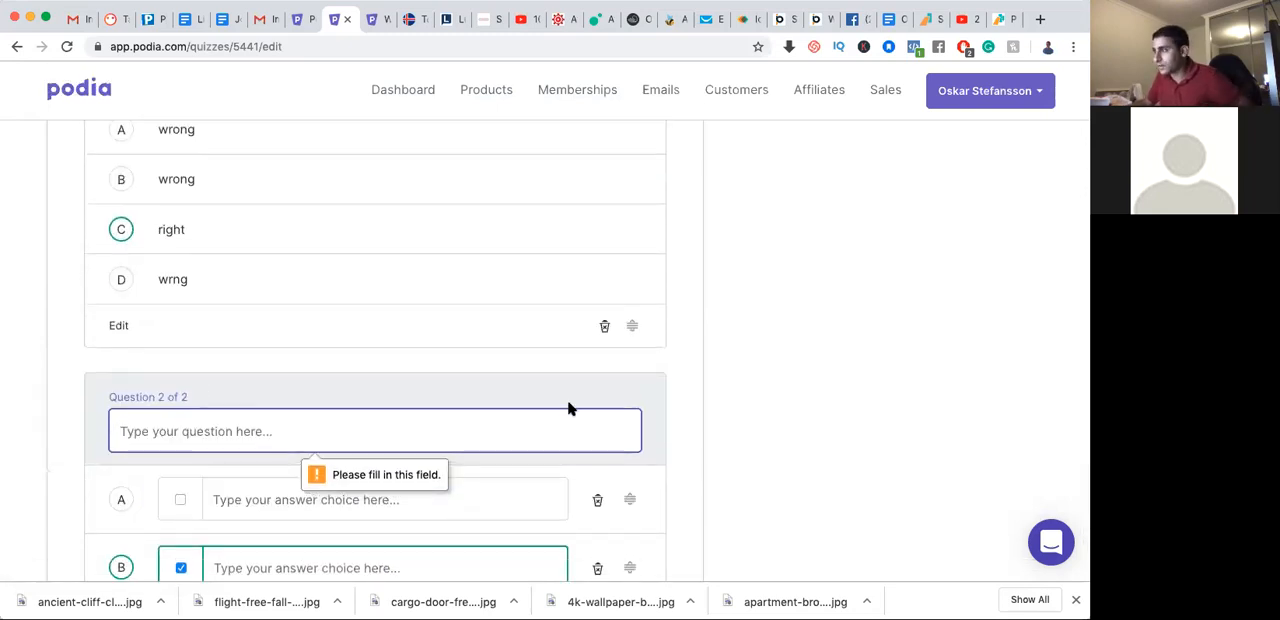
scroll(565, 408, down, 2)
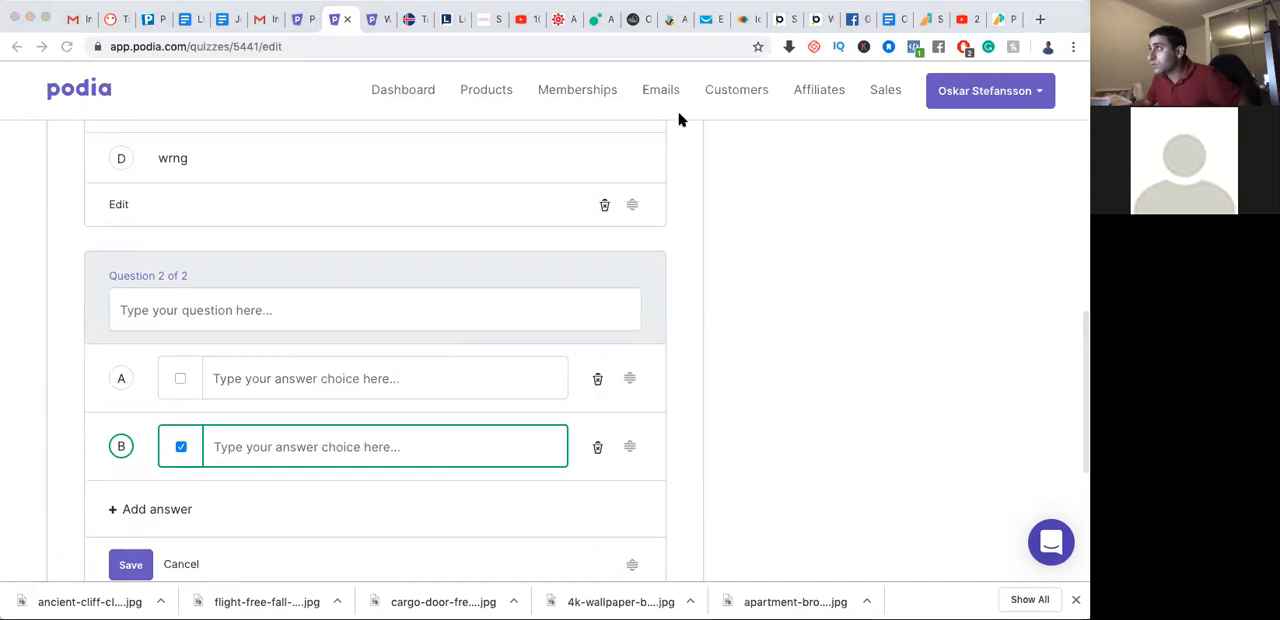
click(683, 138)
scroll(245, 310, down, 2)
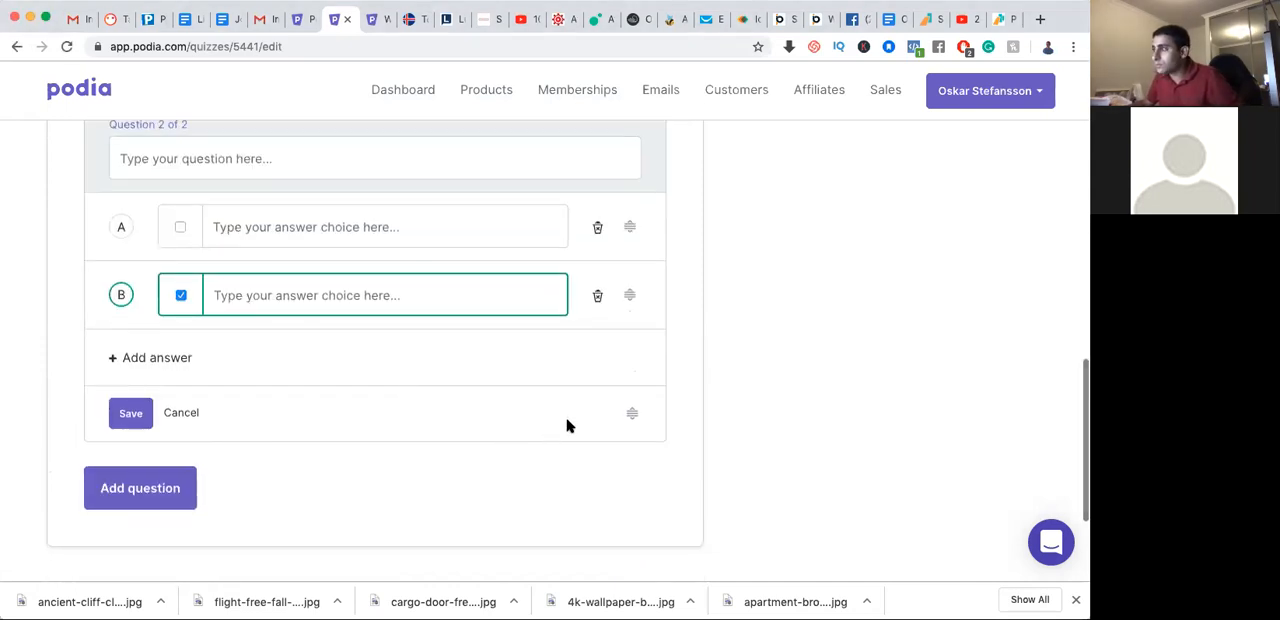
click(183, 415)
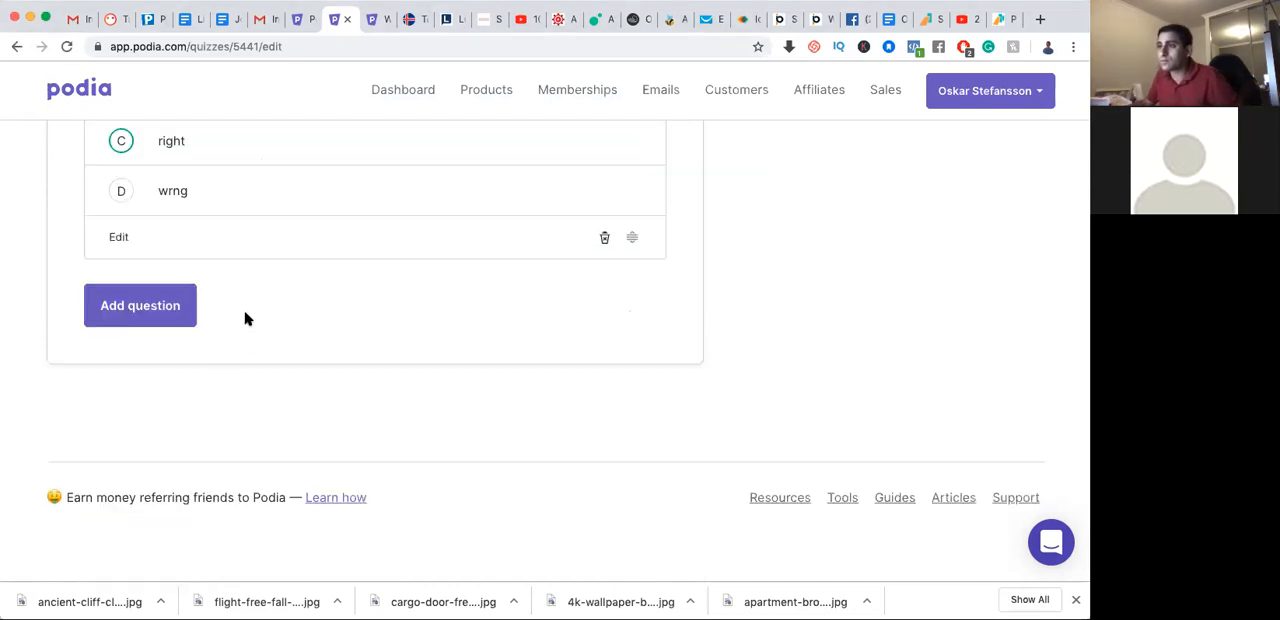
Return to the course's lessons and move the Dot Com Secrets link below the test lesson in the Introduction section
scroll(243, 320, up, 3)
scroll(221, 293, up, 2)
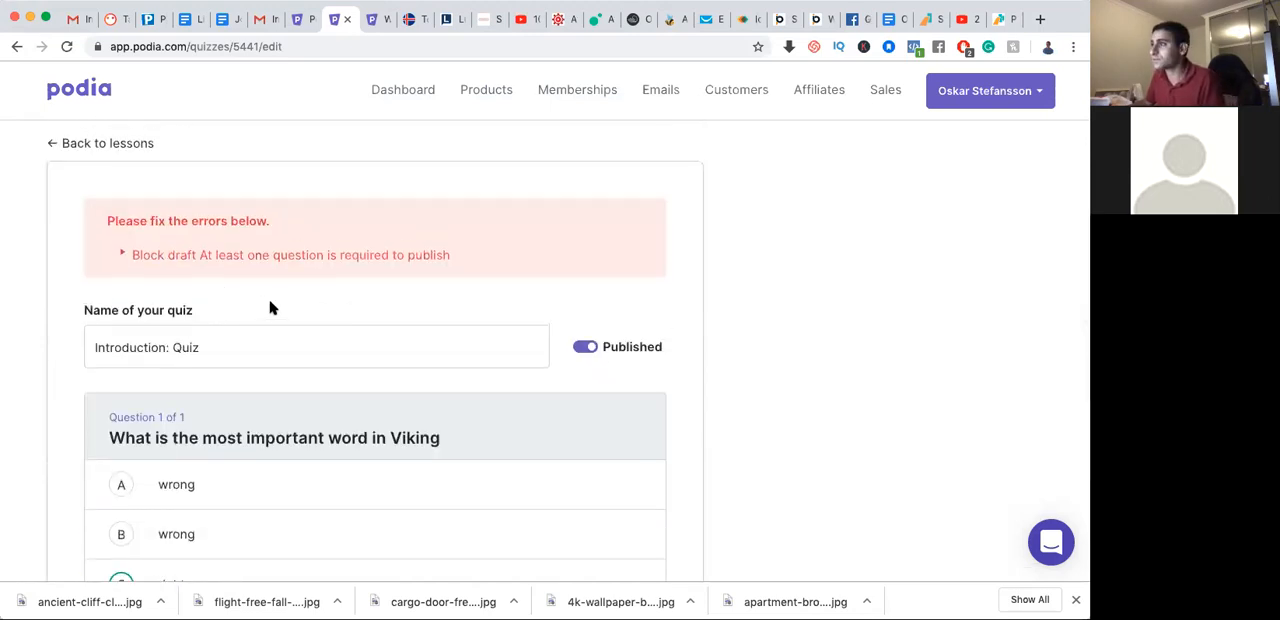
click(133, 146)
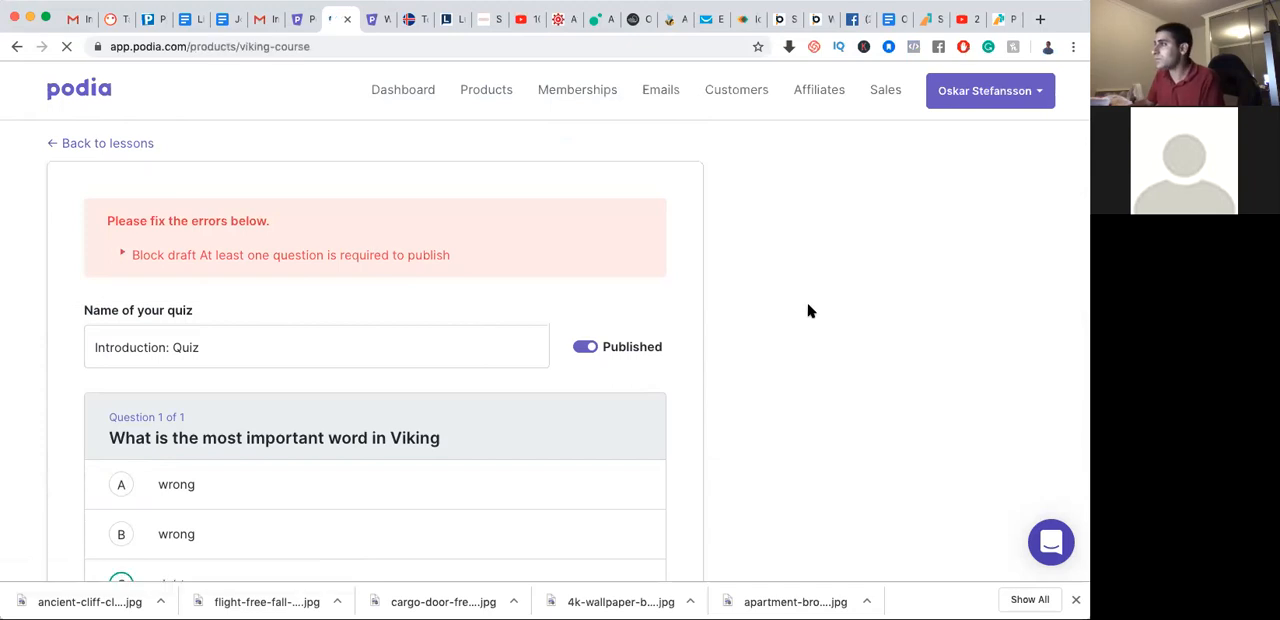
scroll(810, 300, down, 2)
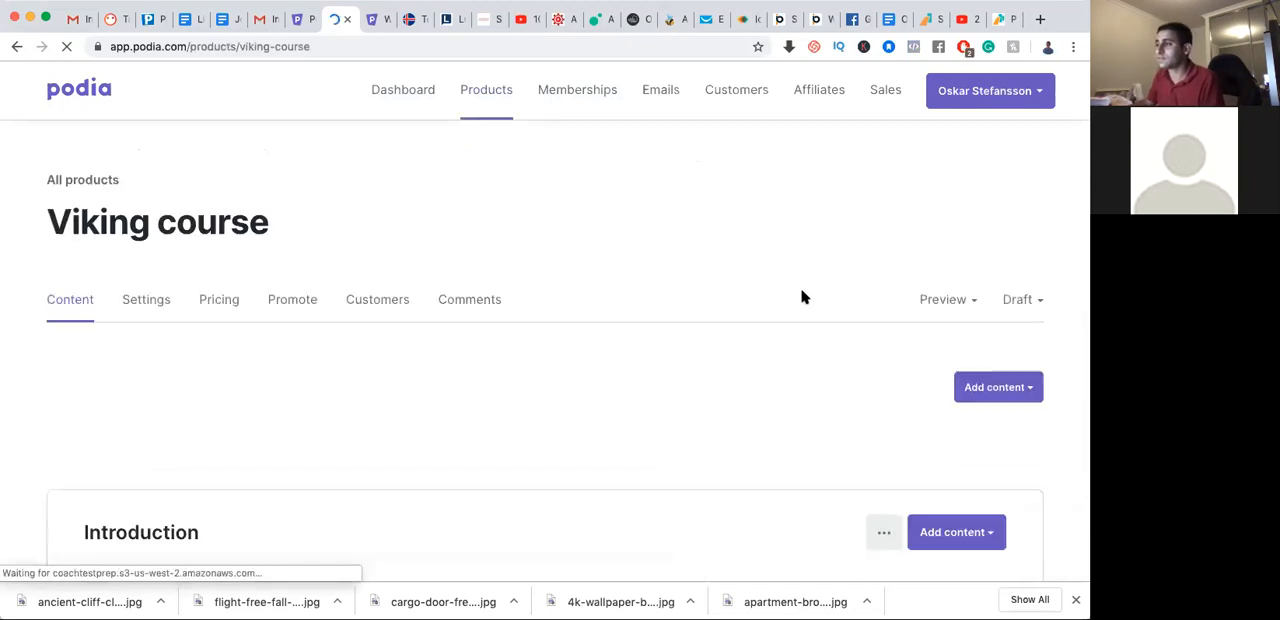
scroll(615, 366, down, 4)
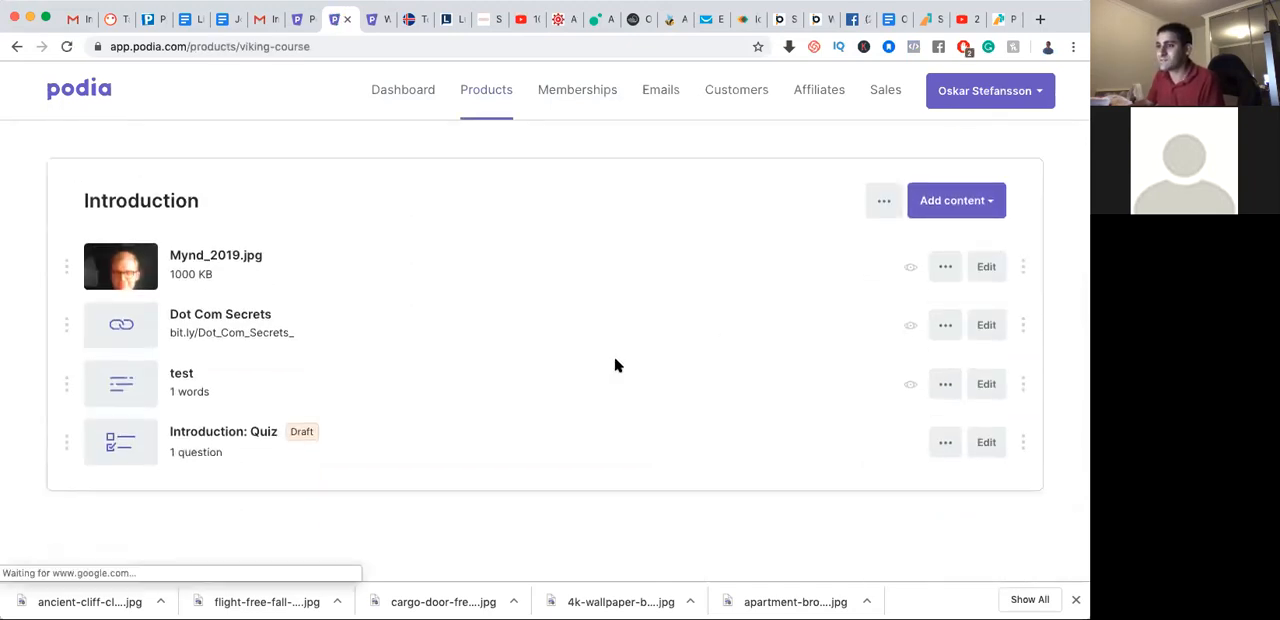
scroll(100, 316, up, 1)
drag(66, 320, 72, 388)
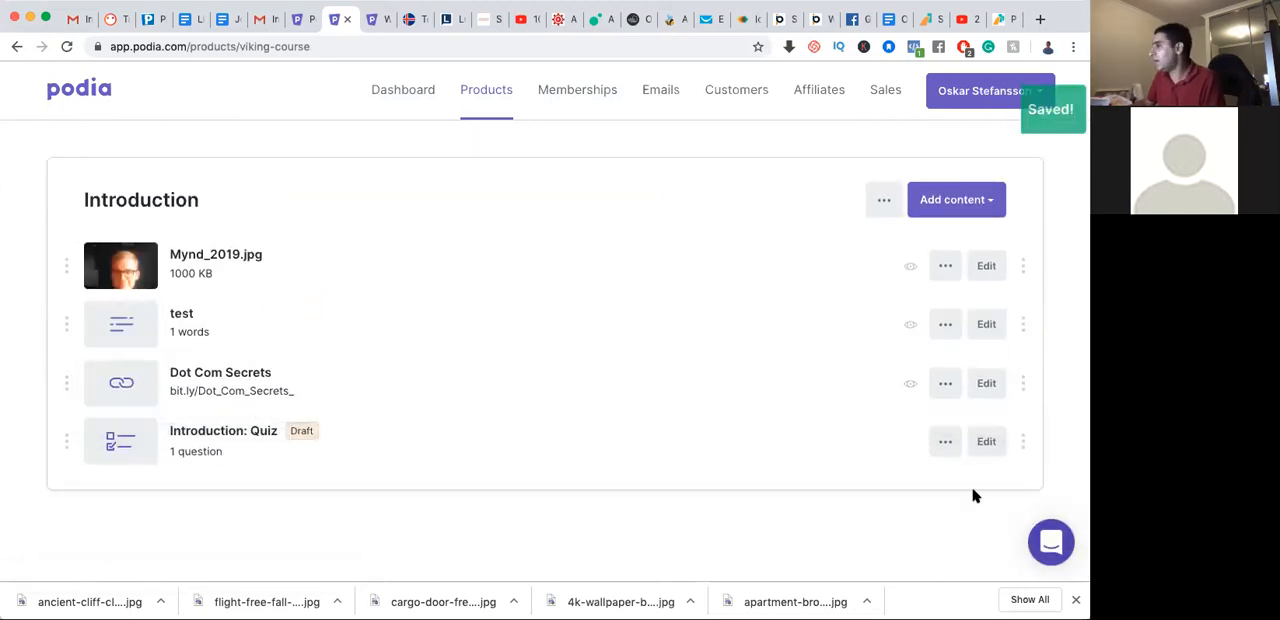
Upload the video "PODIA POSTED - Frank Kern Type In Video from Instagram edited.mp4" to the Introduction section
click(984, 207)
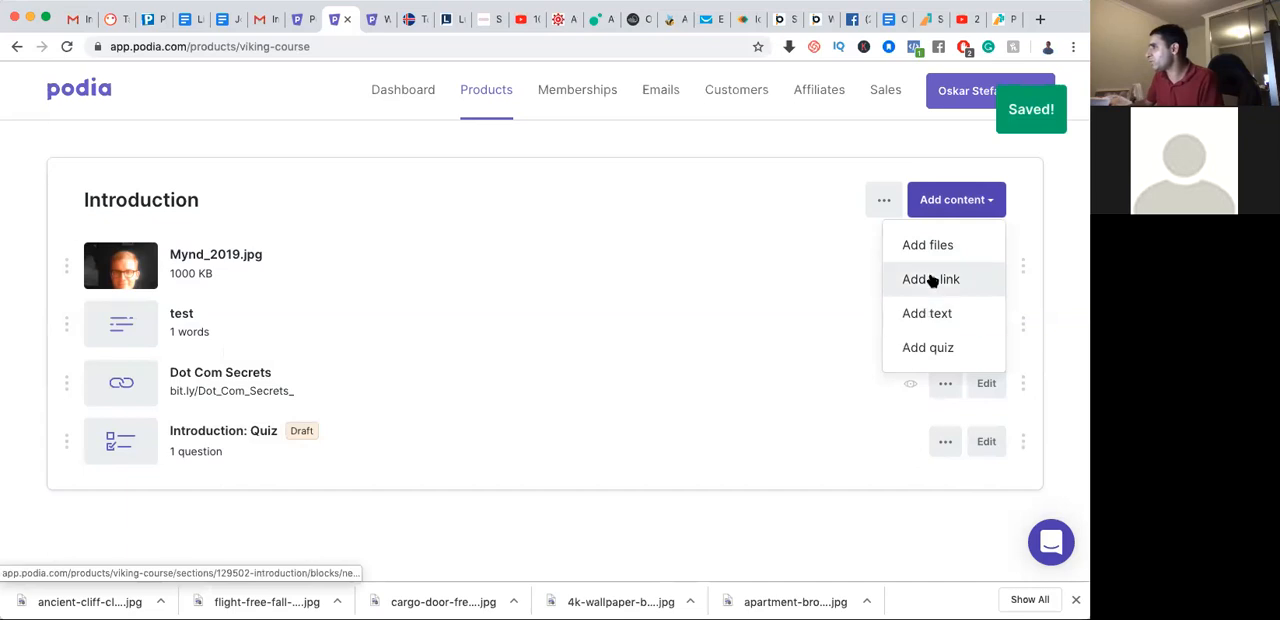
click(940, 248)
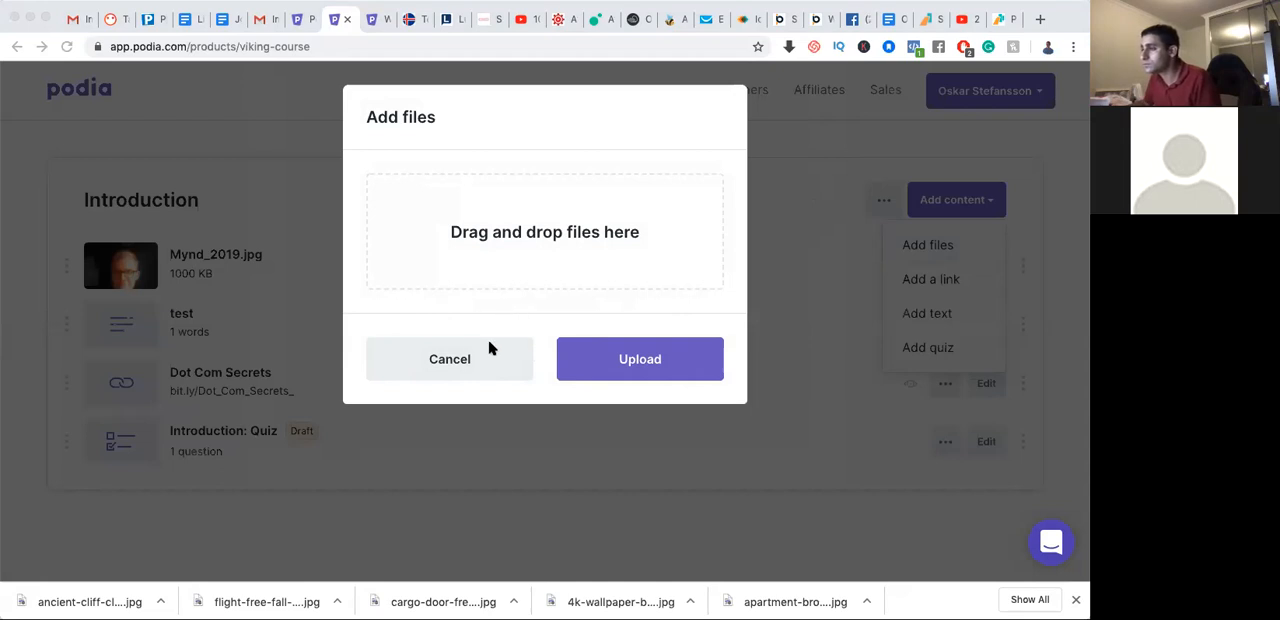
drag(378, 113, 489, 250)
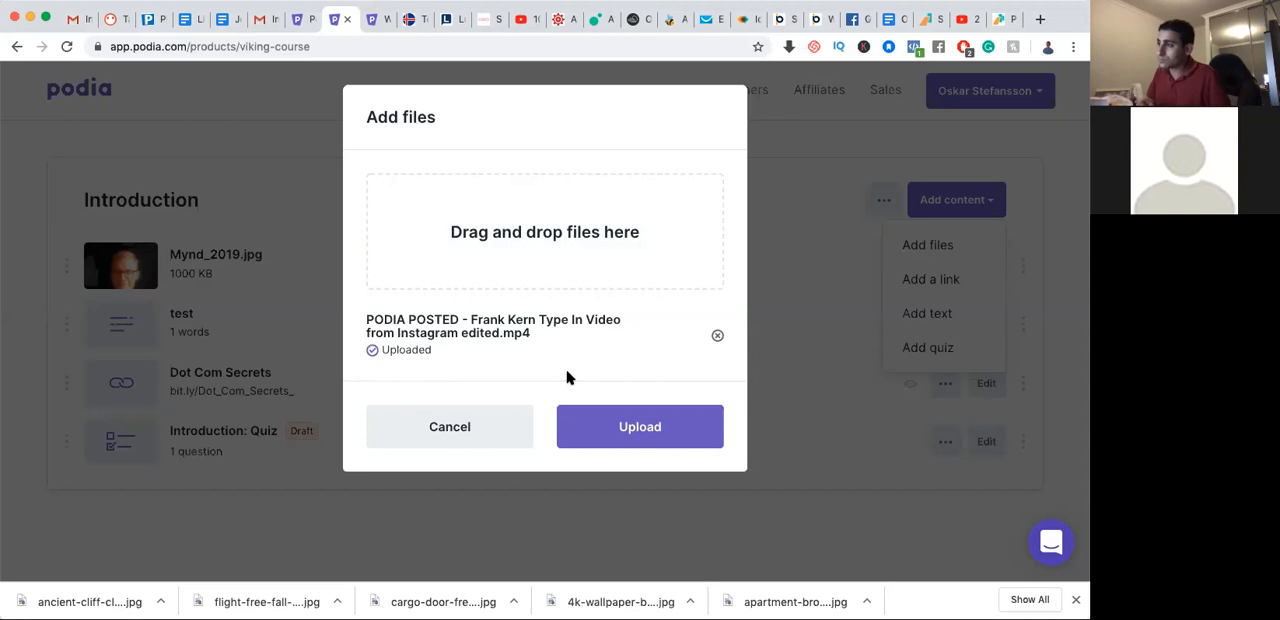
click(637, 437)
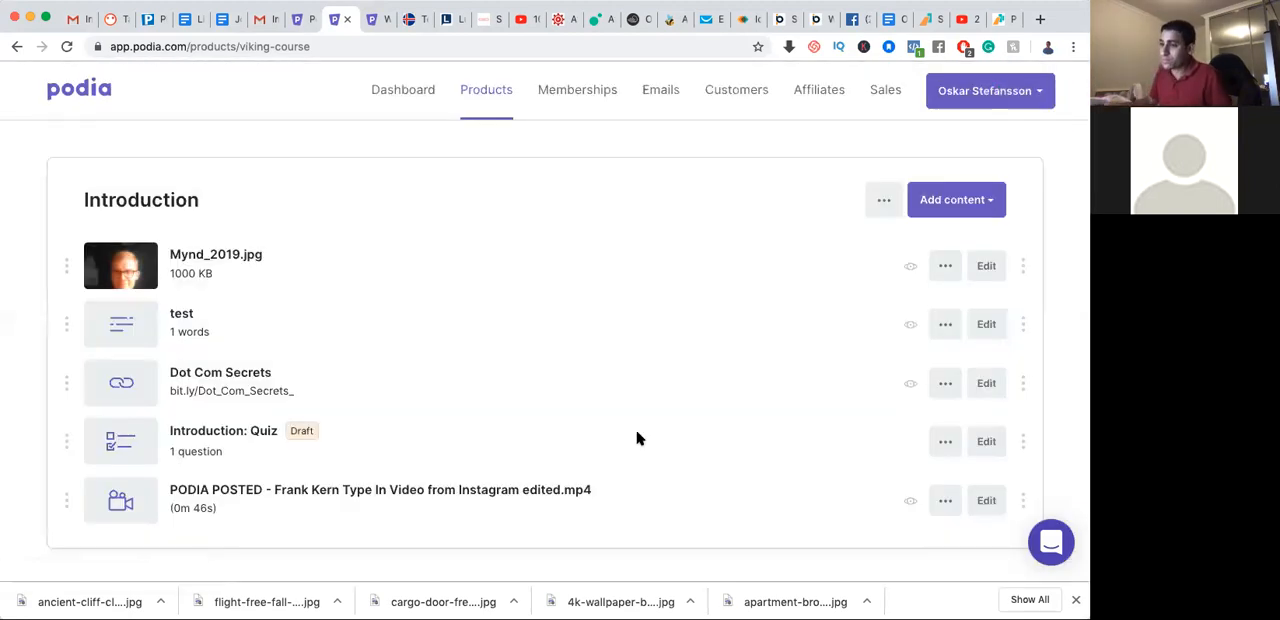
Upload a photo as the custom thumbnail of the newly added video lesson and save it
mouse_move(133, 505)
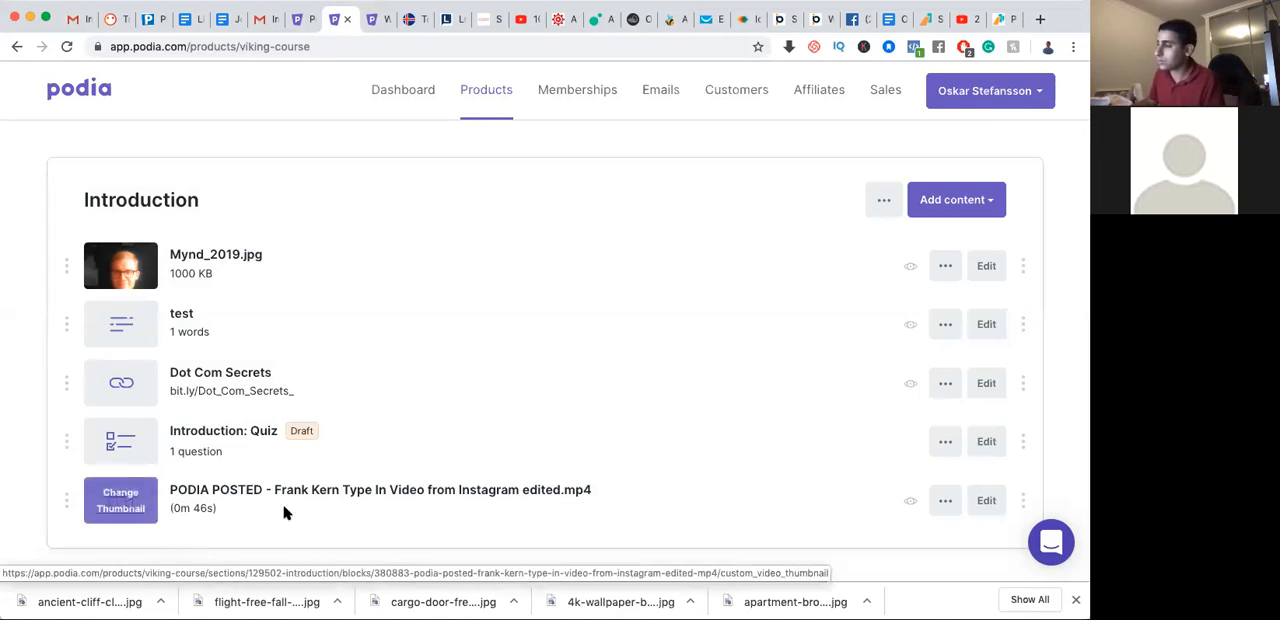
scroll(433, 520, down, 4)
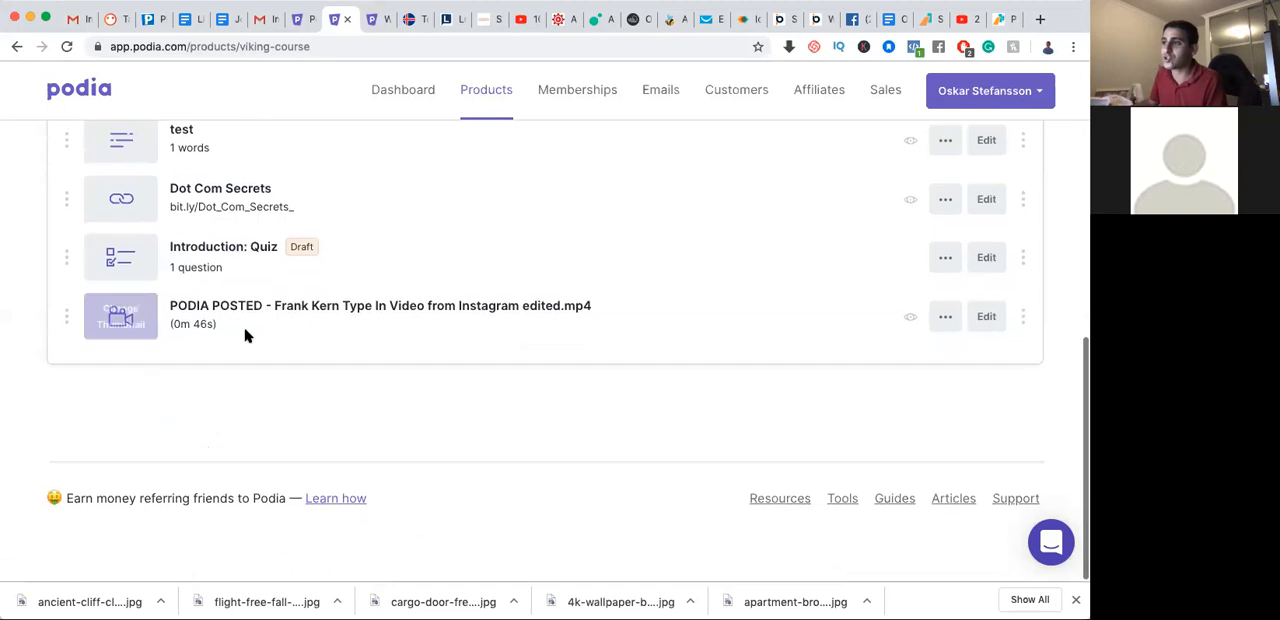
mouse_move(122, 316)
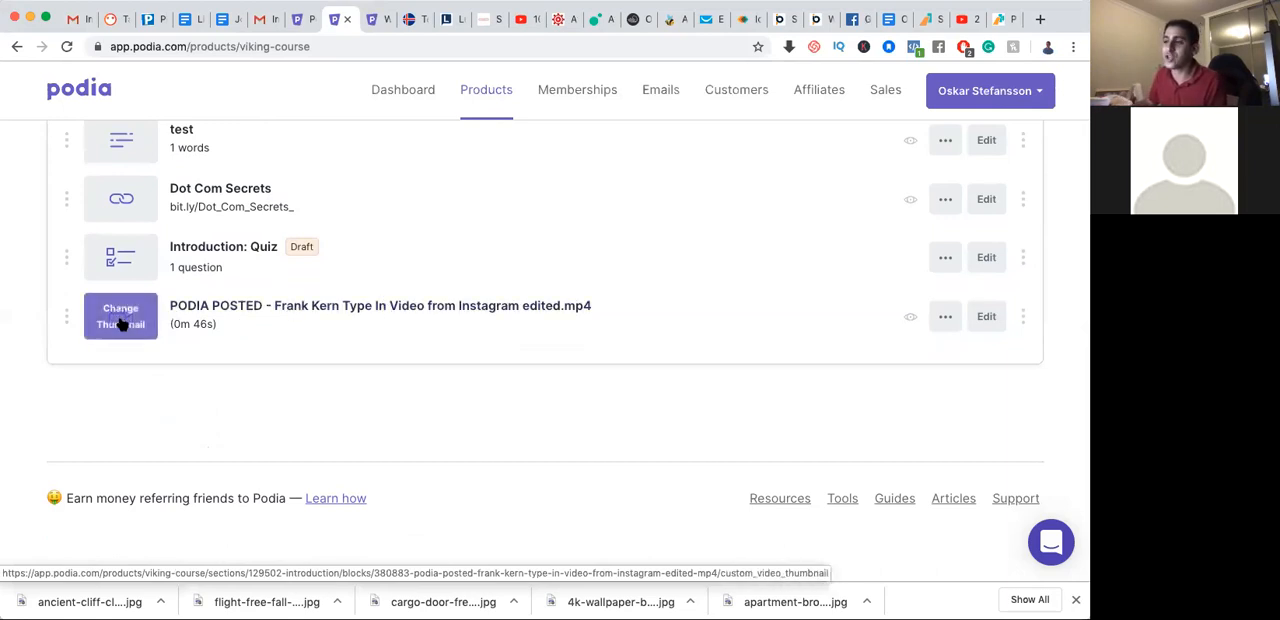
click(120, 323)
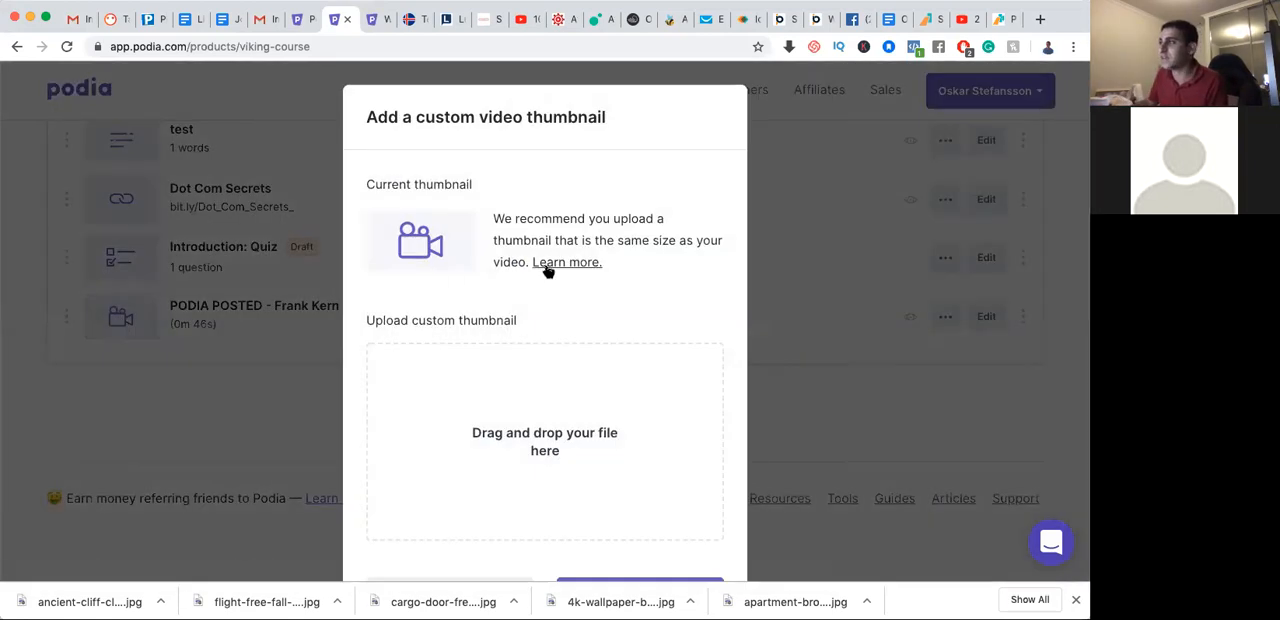
scroll(515, 410, down, 2)
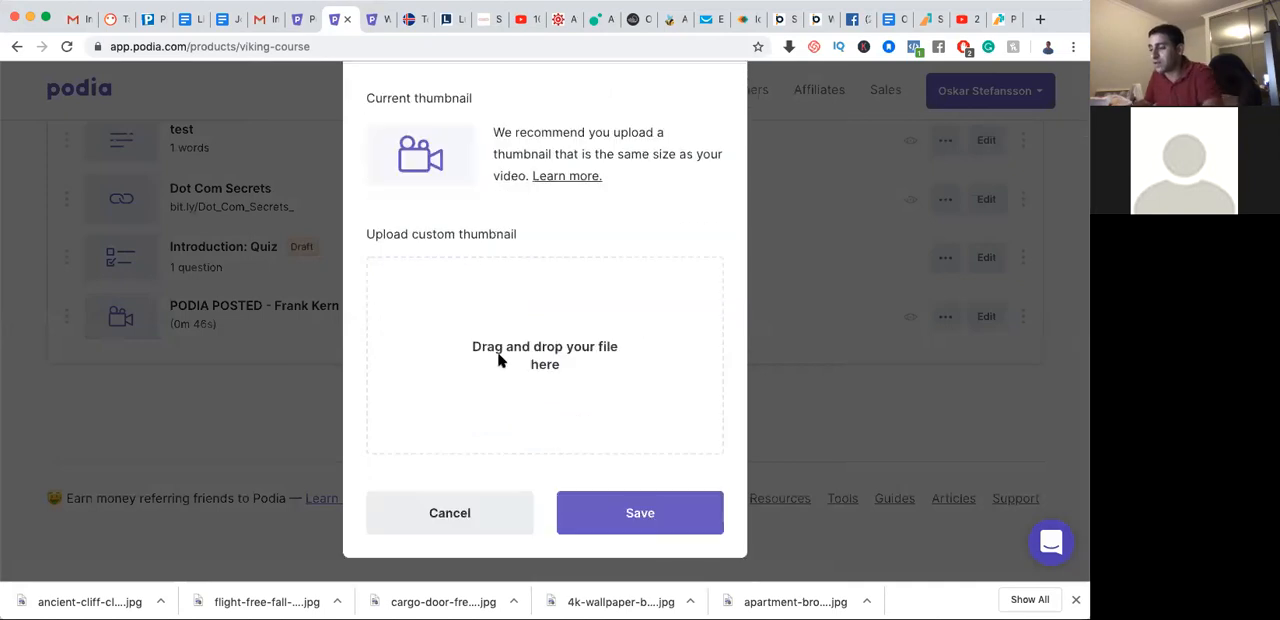
click(502, 361)
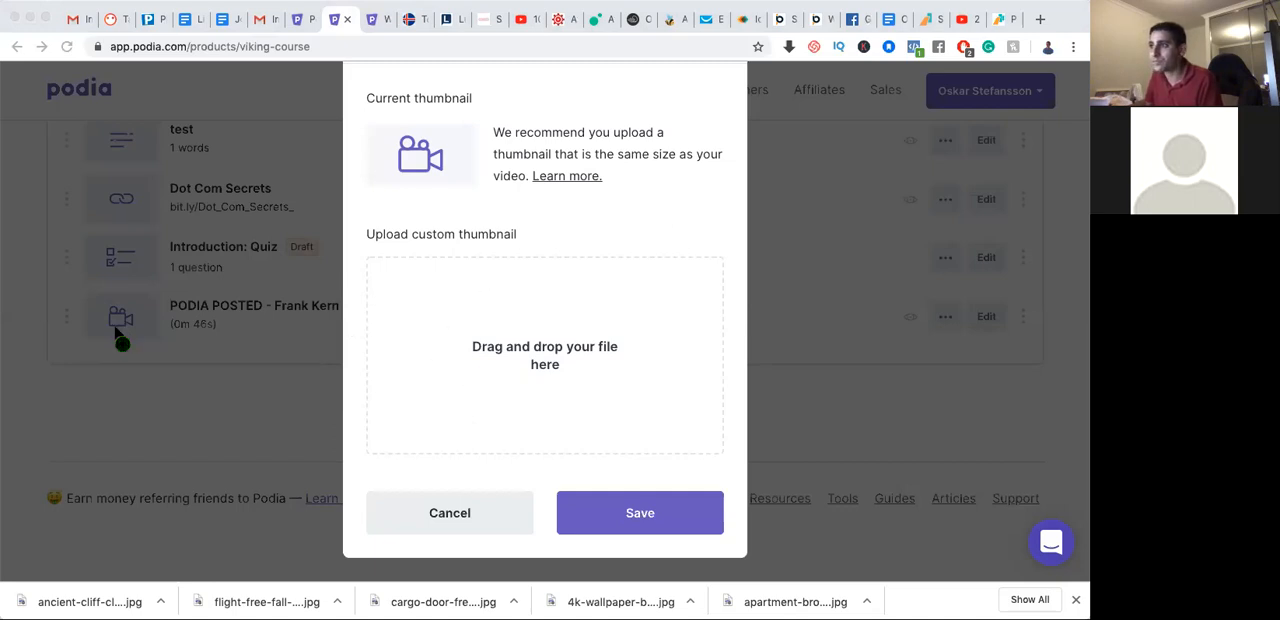
double_click(553, 356)
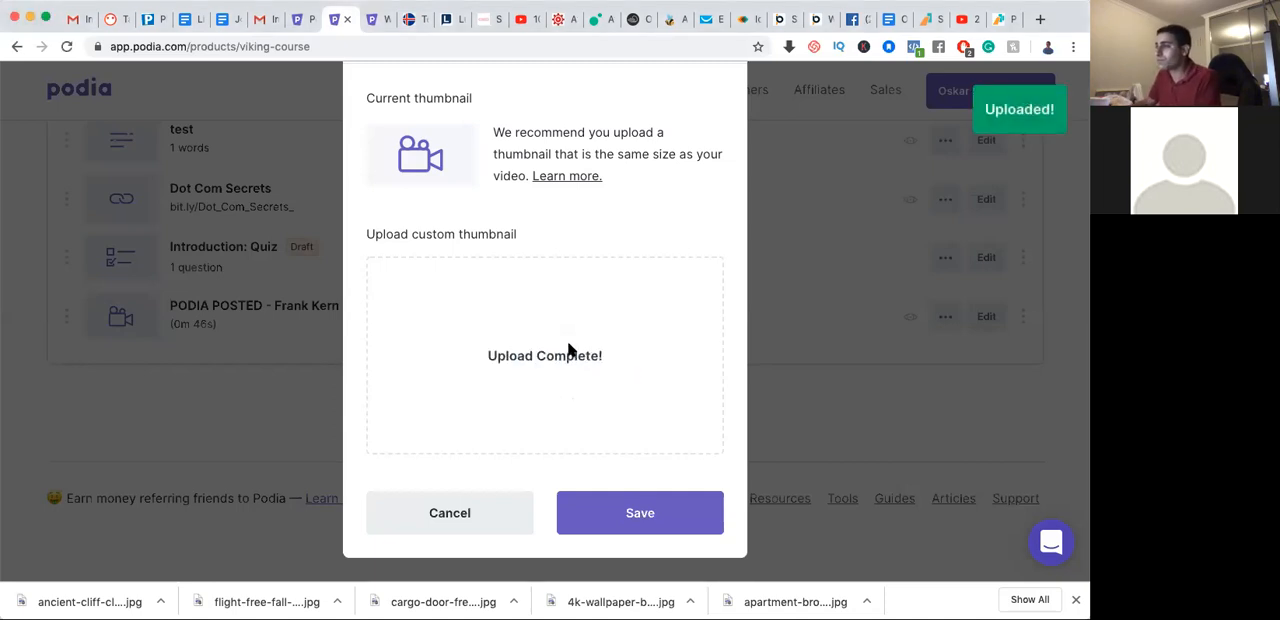
click(629, 517)
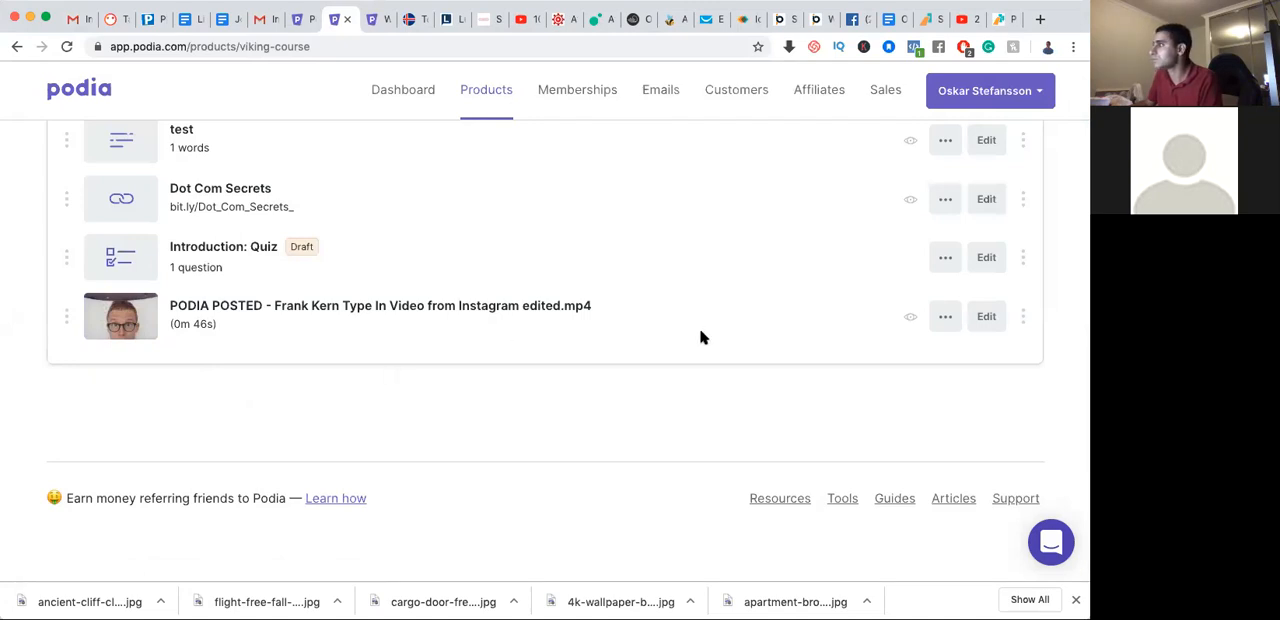
Make the Dot Com Secrets, test and Mynd_2019.jpg lessons previewable
scroll(701, 337, up, 4)
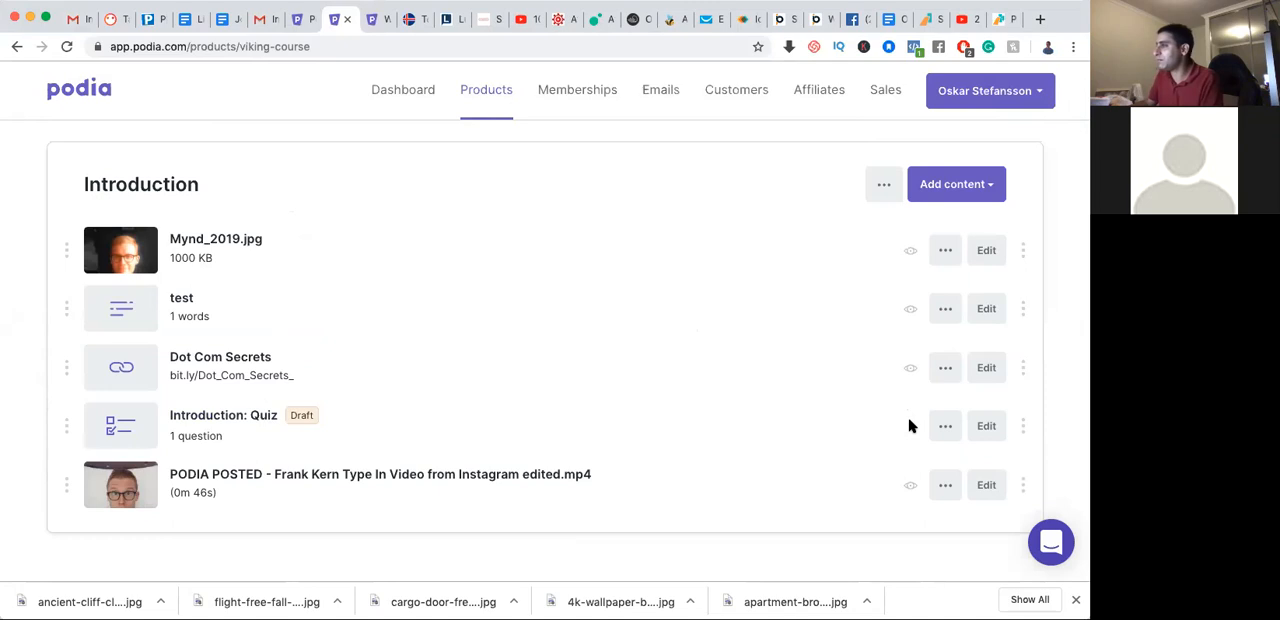
click(912, 370)
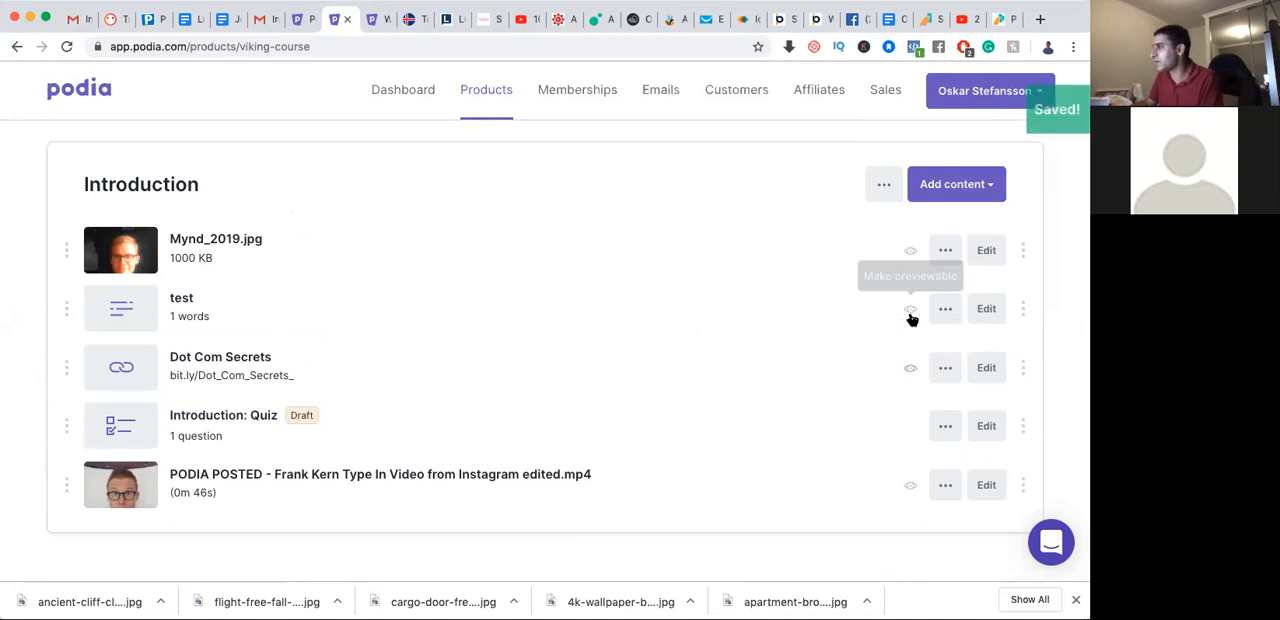
click(911, 252)
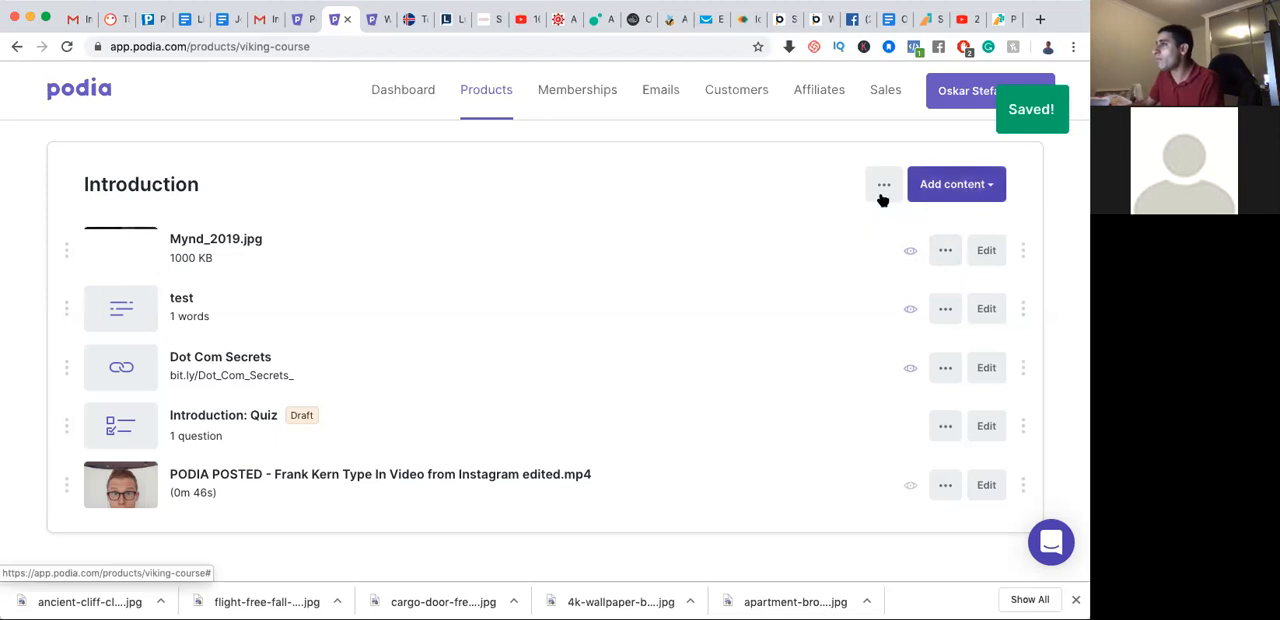
Look over the lessons in the Introduction section, then open the Viking course's product settings at the Details section
scroll(488, 268, down, 2)
scroll(488, 270, down, 1)
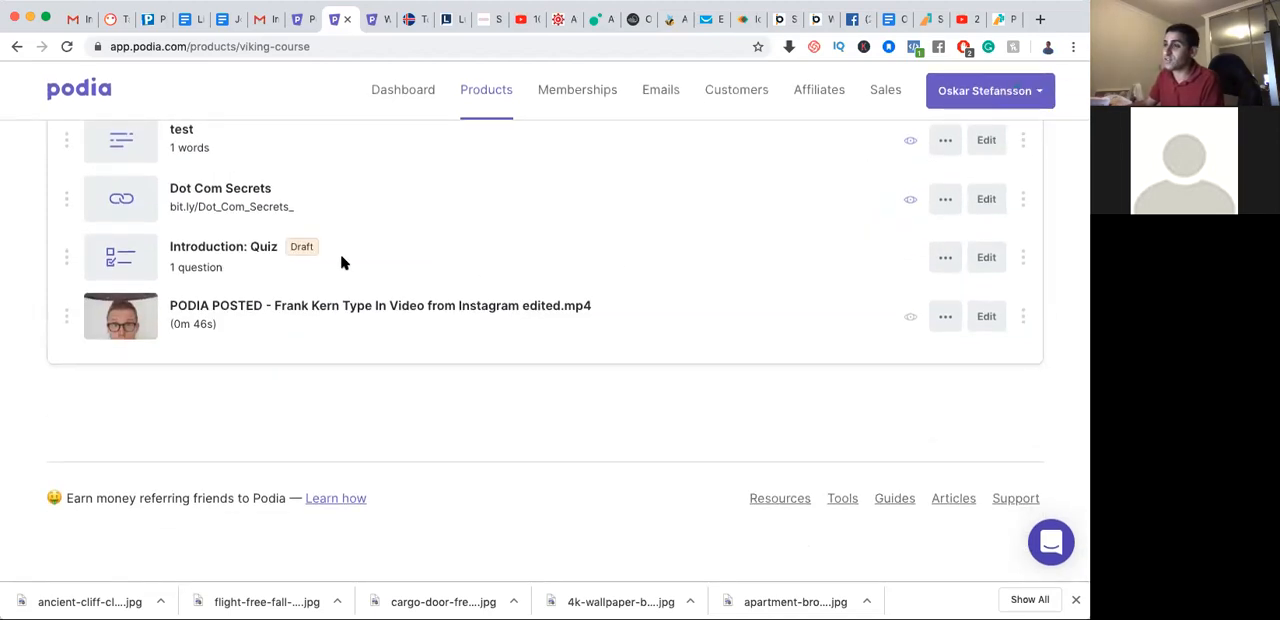
scroll(341, 262, up, 4)
scroll(341, 263, up, 3)
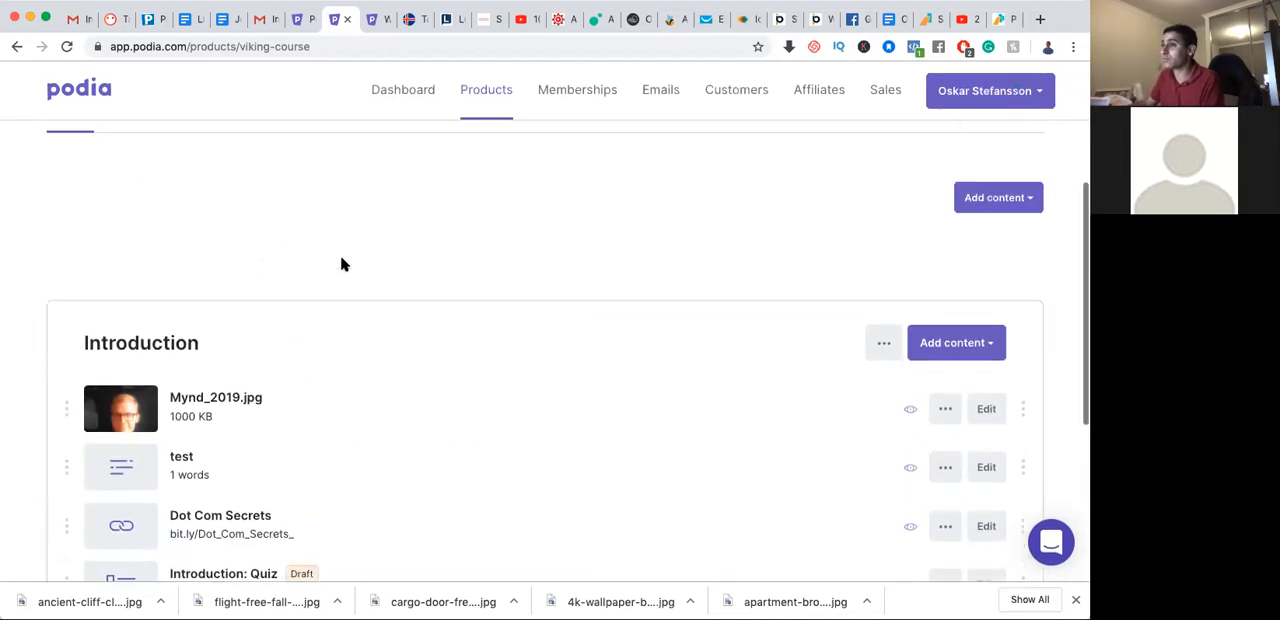
scroll(340, 263, up, 5)
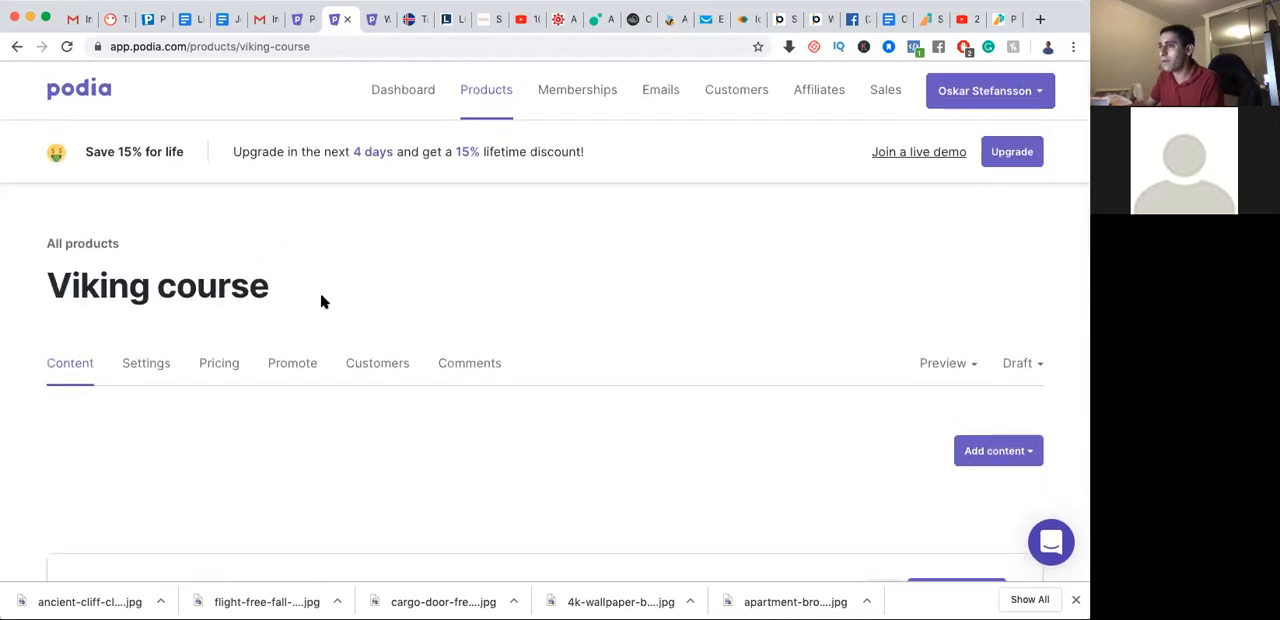
click(143, 369)
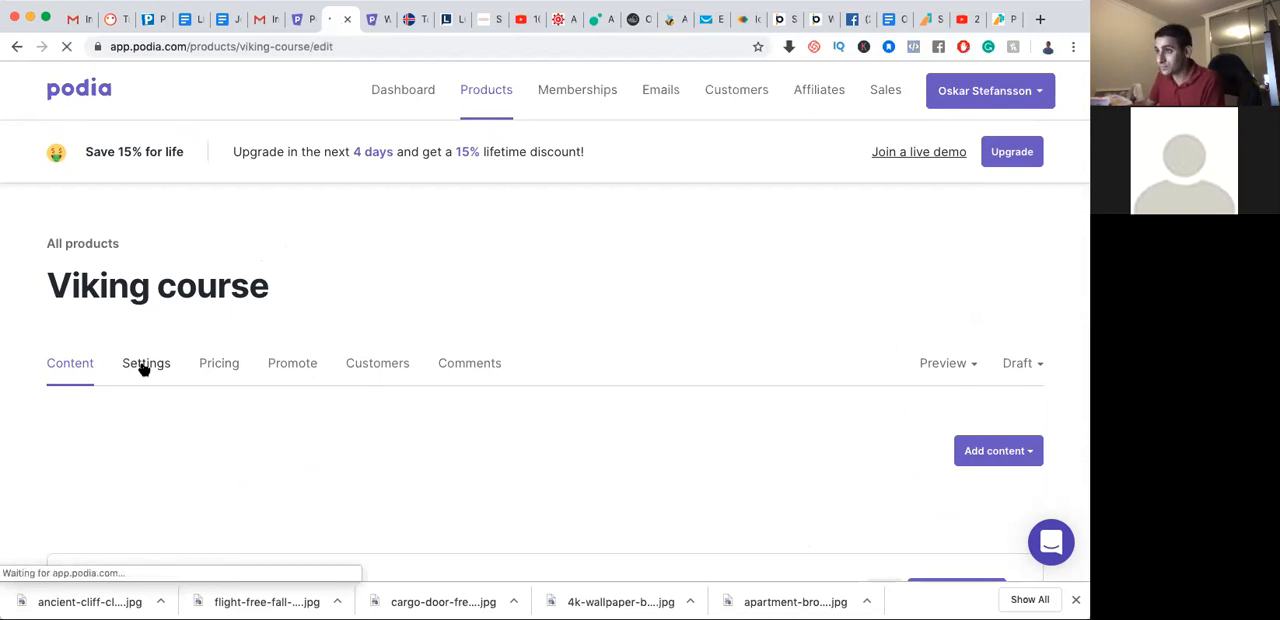
scroll(286, 377, down, 5)
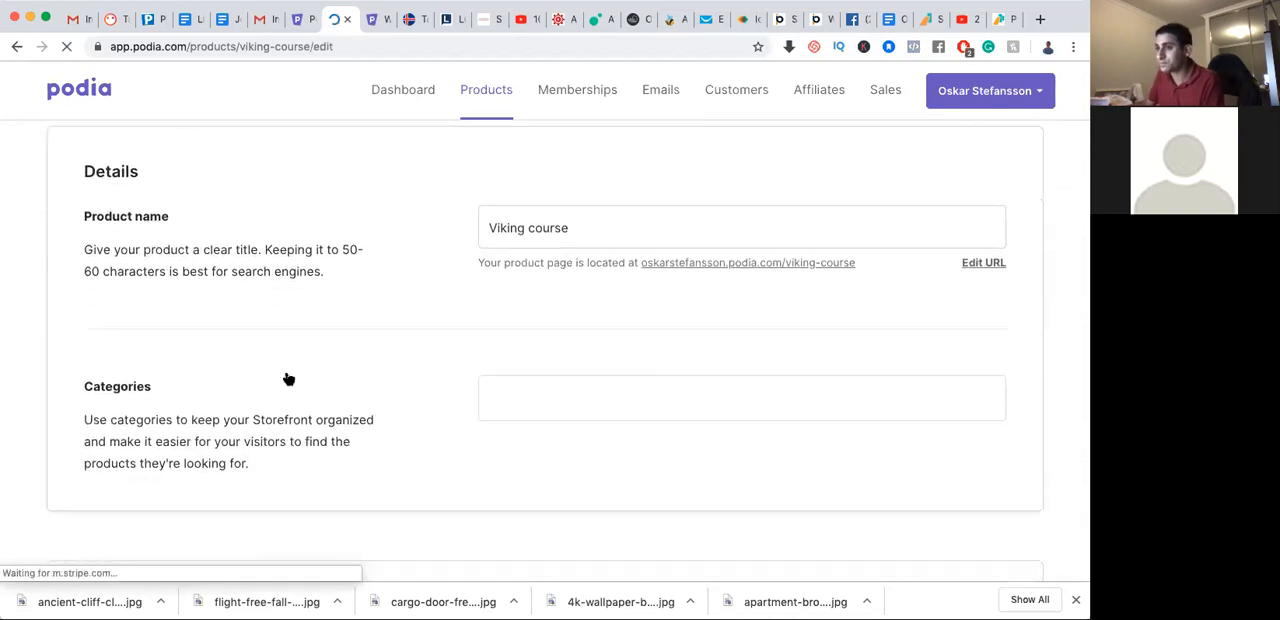
scroll(286, 375, up, 4)
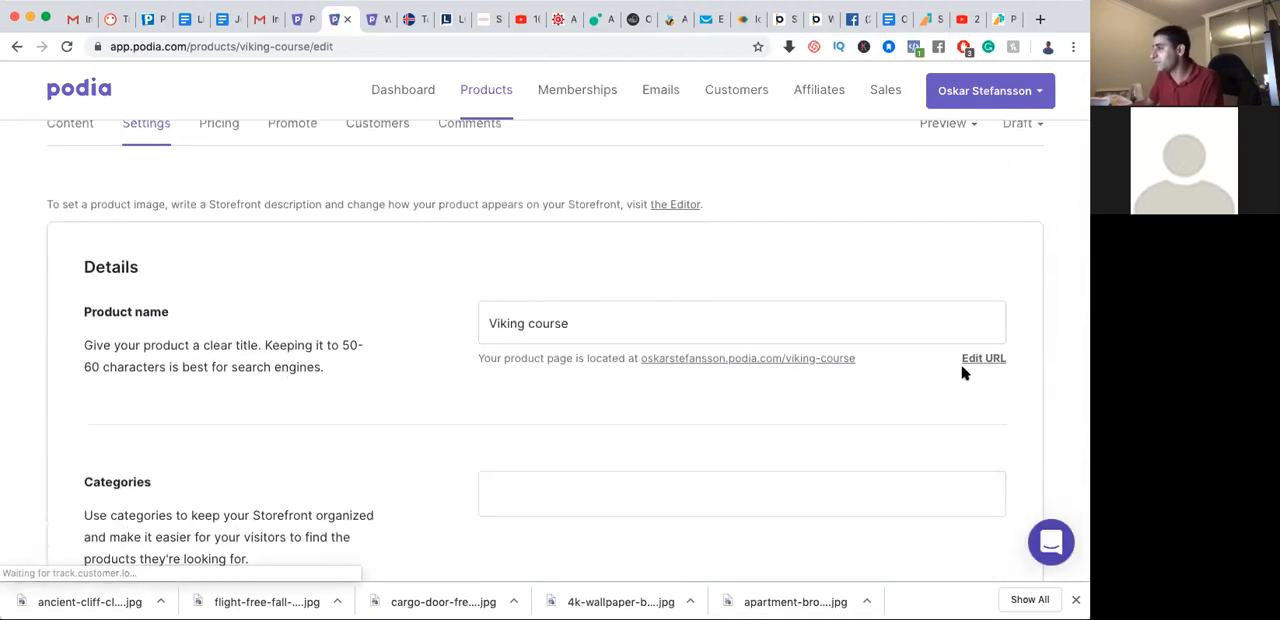
Examine the course's product name and the dialog for editing its page URL, then cancel the dialog
drag(580, 324, 491, 323)
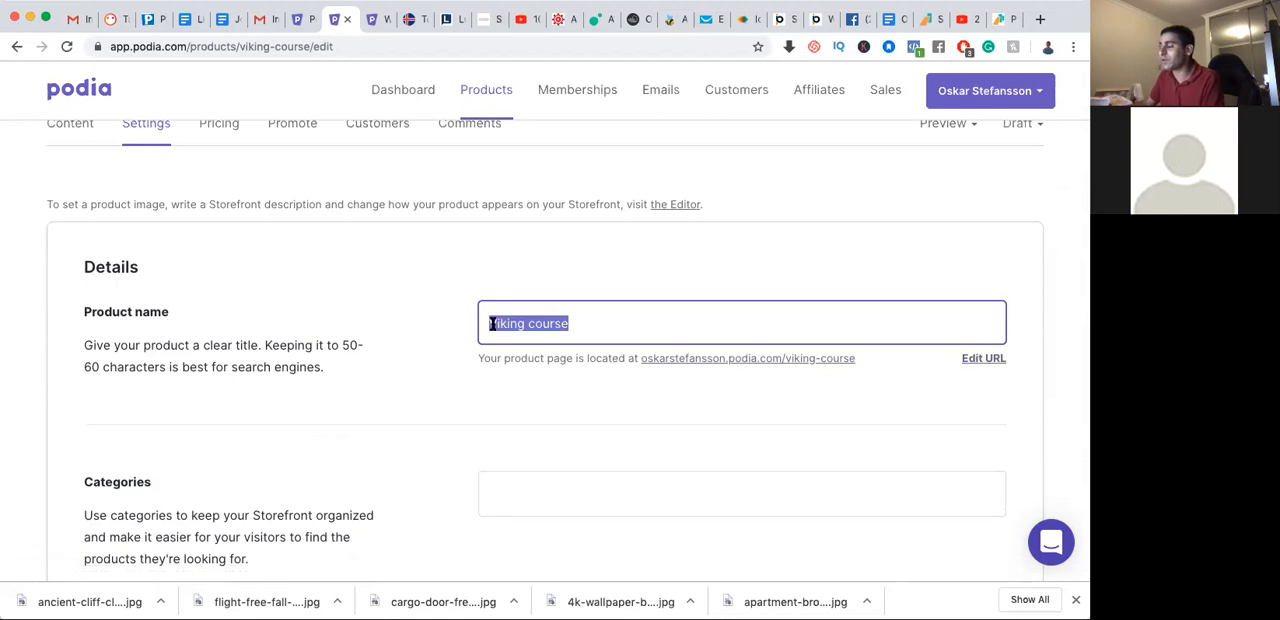
click(983, 359)
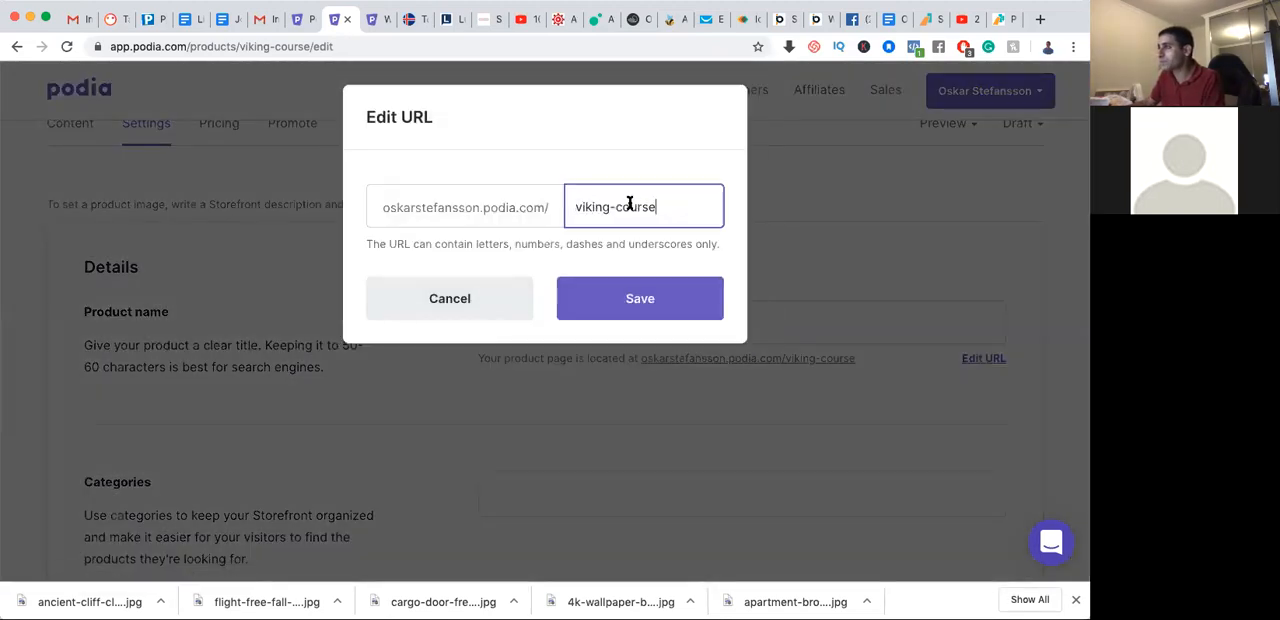
drag(660, 206, 528, 206)
click(471, 303)
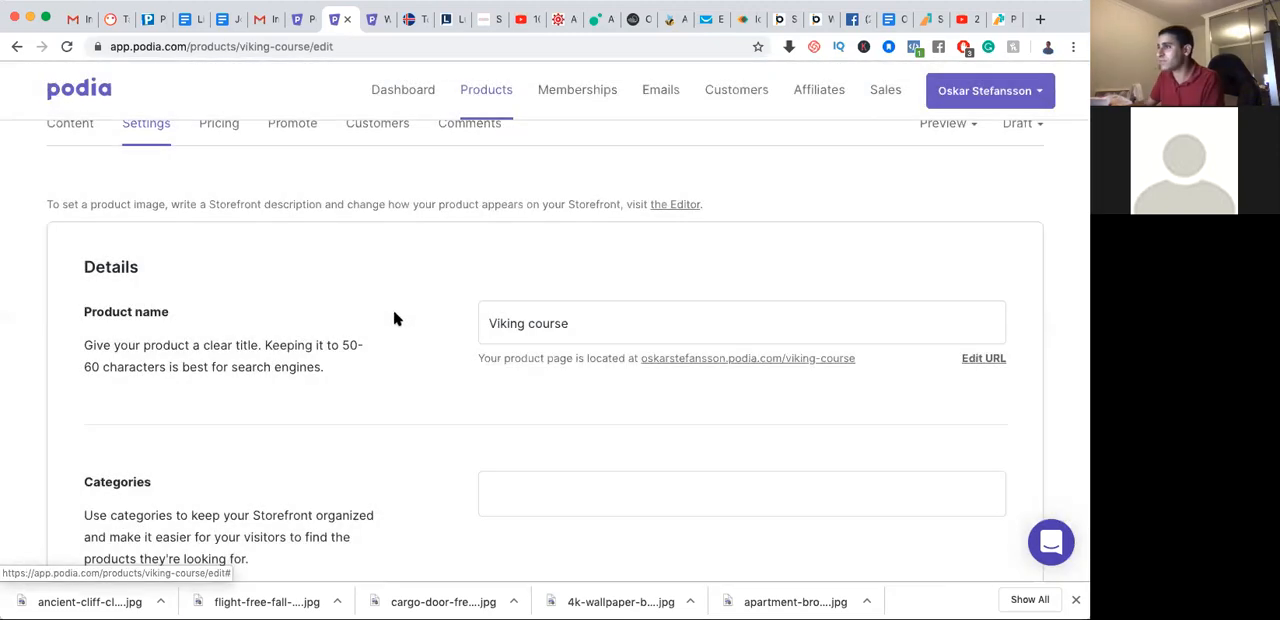
scroll(394, 337, up, 3)
scroll(110, 383, down, 2)
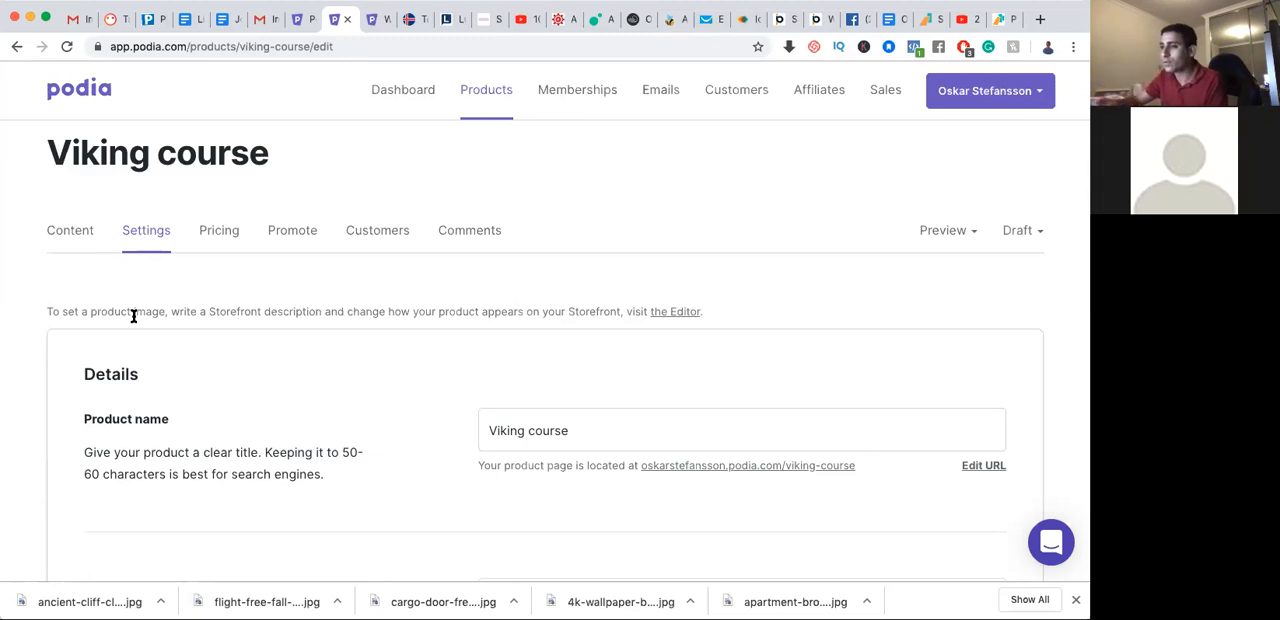
click(607, 431)
scroll(607, 431, down, 1)
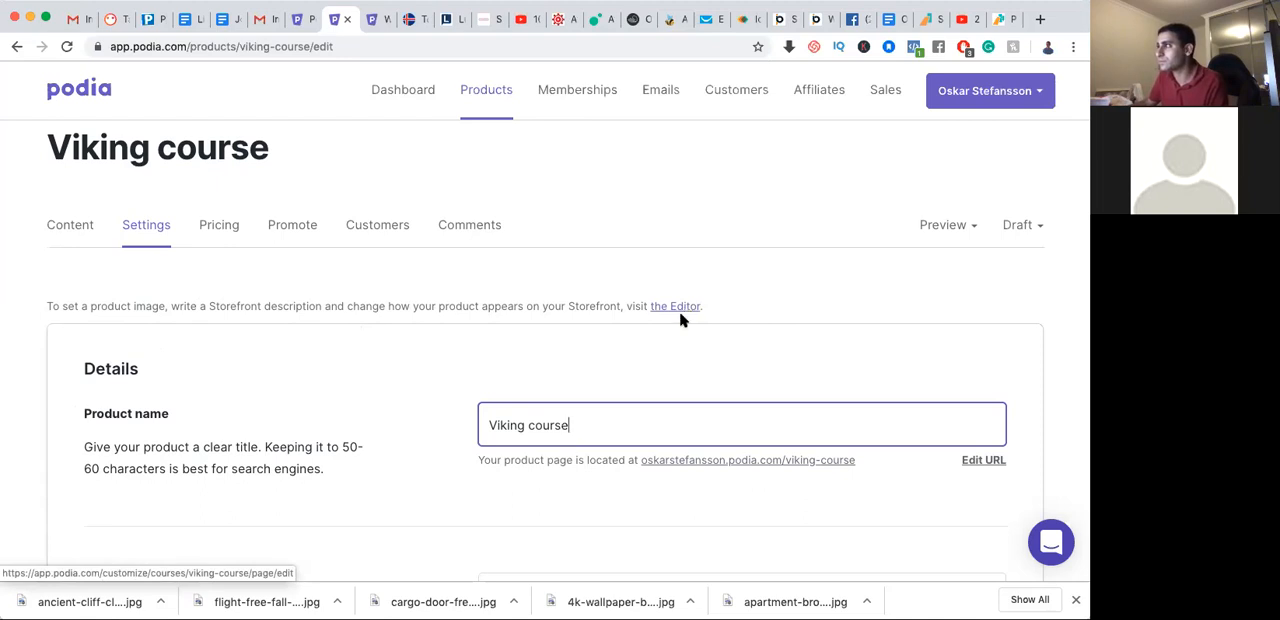
click(990, 90)
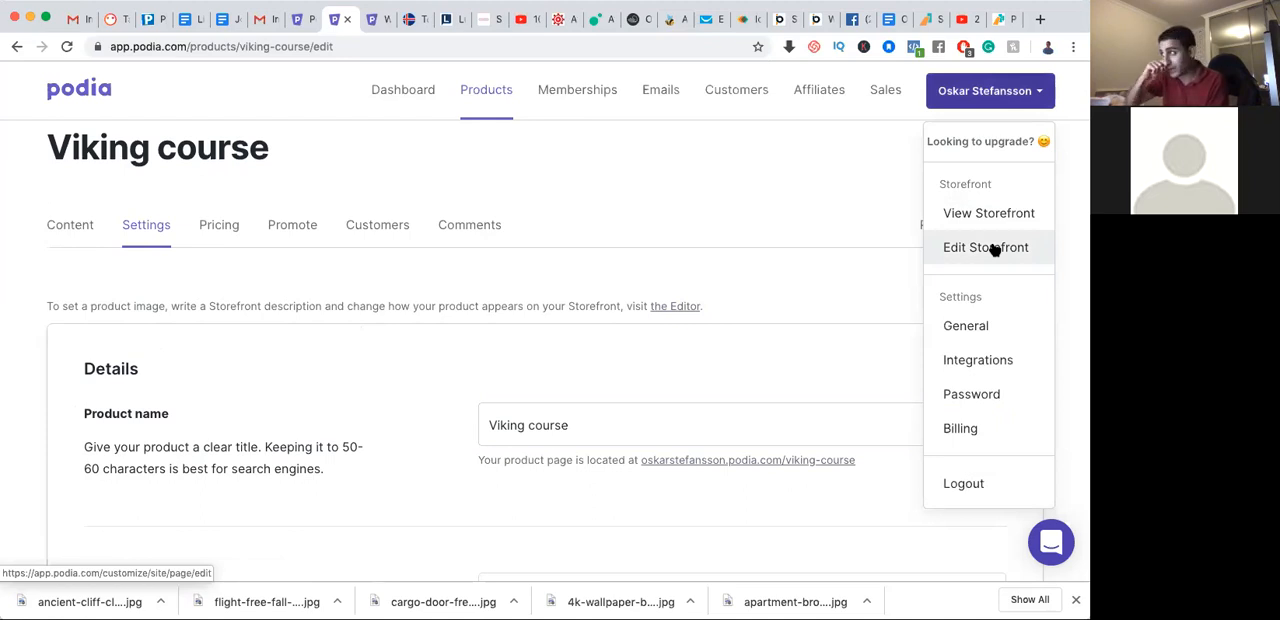
click(755, 276)
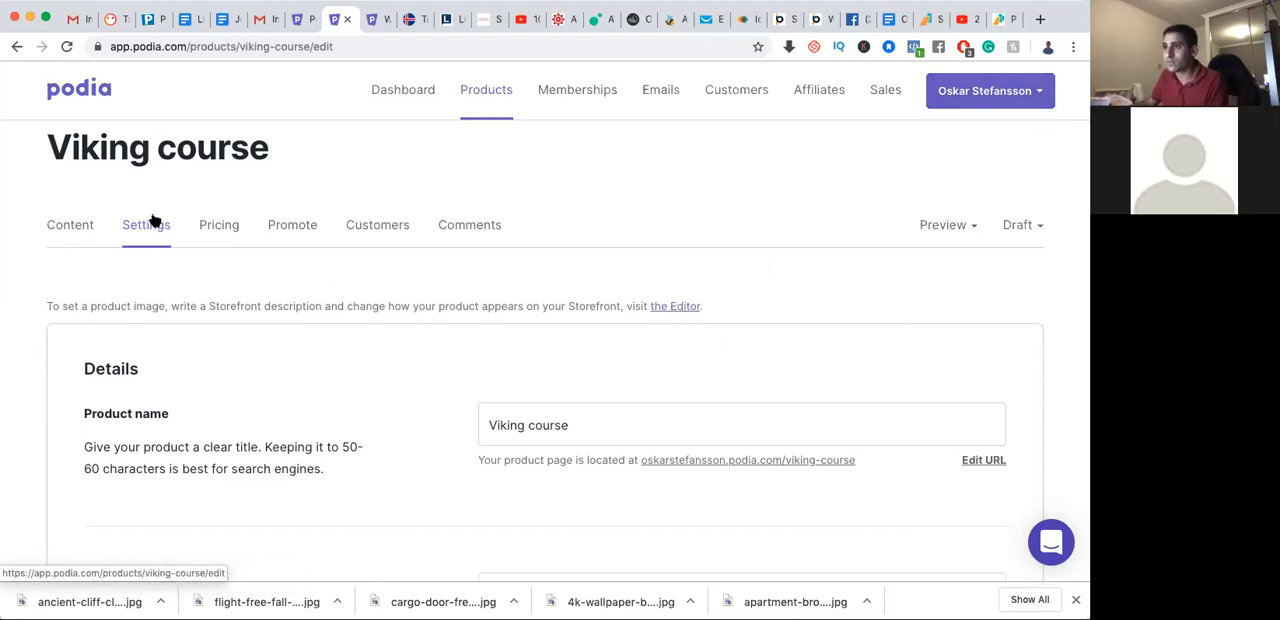
Open the Viking course's page in the Editor and bring up the Table of contents section's settings with its lesson preview
click(675, 312)
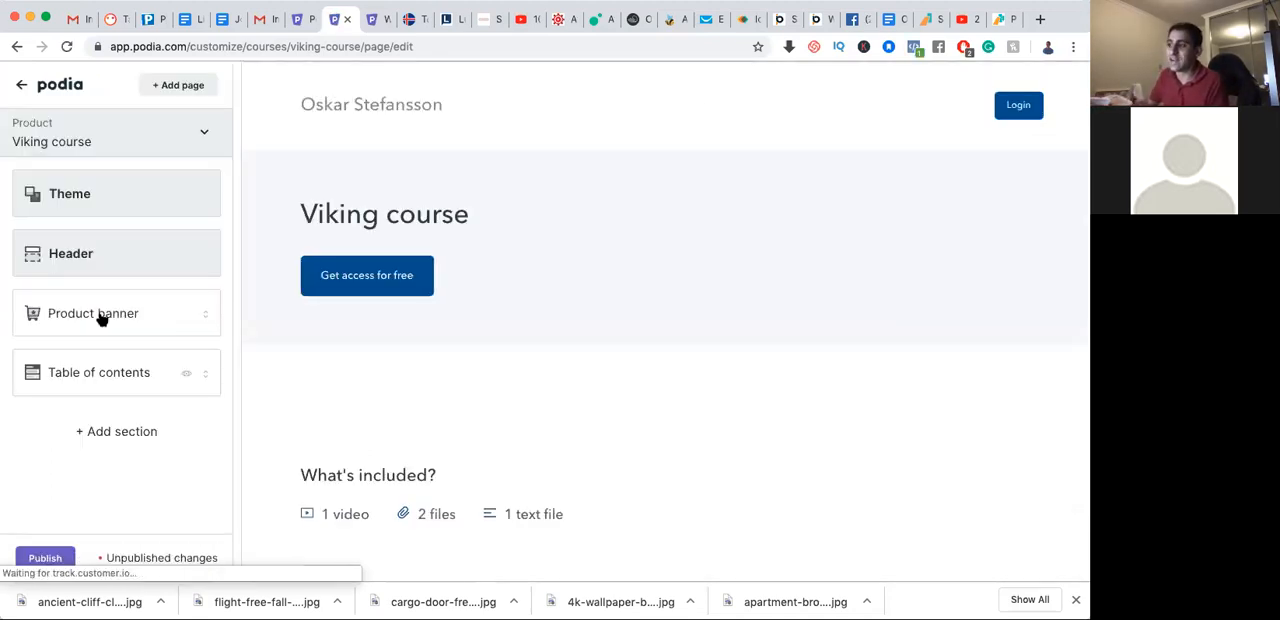
click(127, 372)
scroll(400, 440, down, 3)
scroll(430, 430, down, 3)
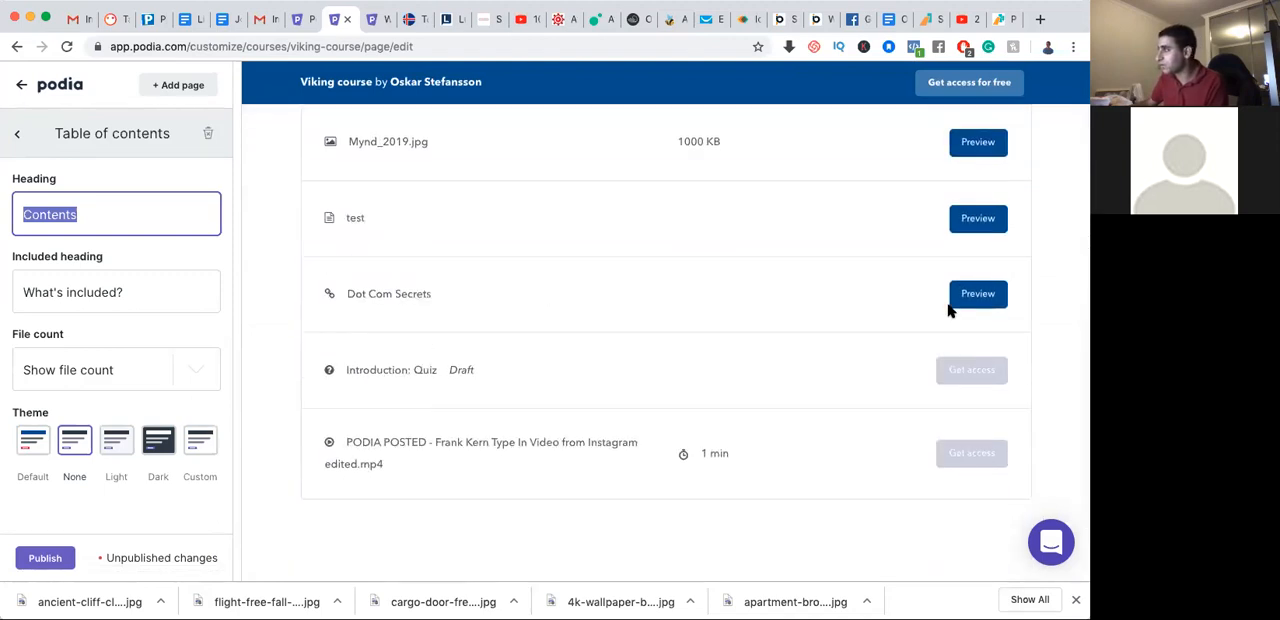
scroll(694, 277, up, 4)
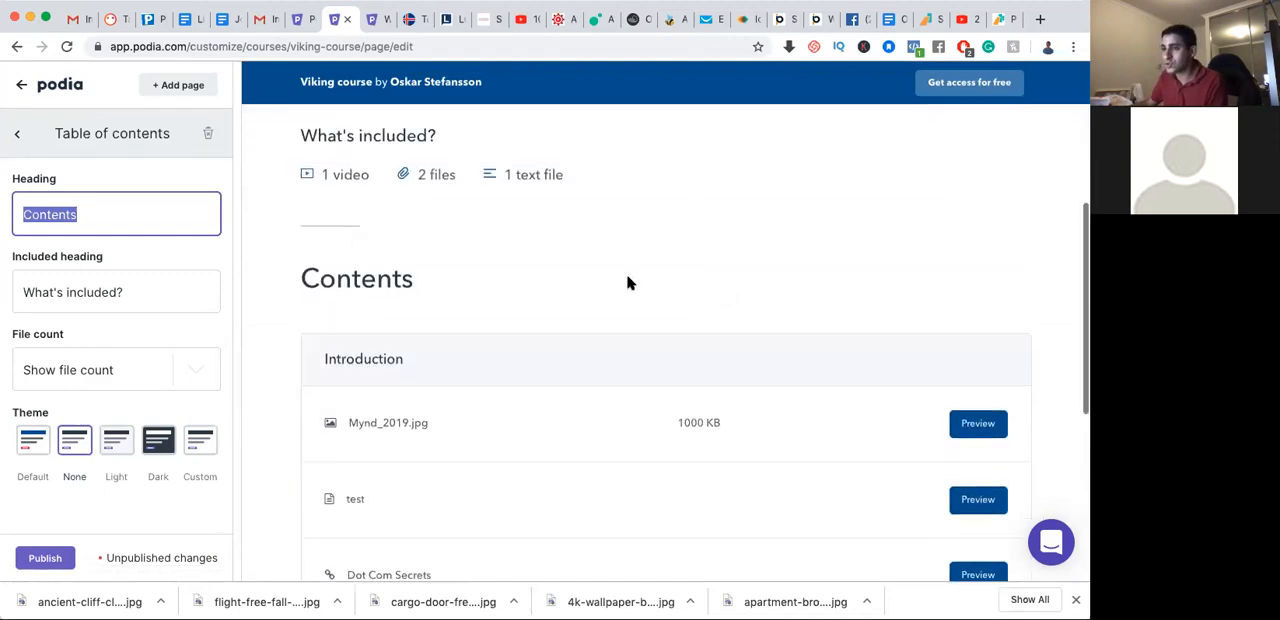
Hide the file count in the Table of contents section and show it again
click(195, 378)
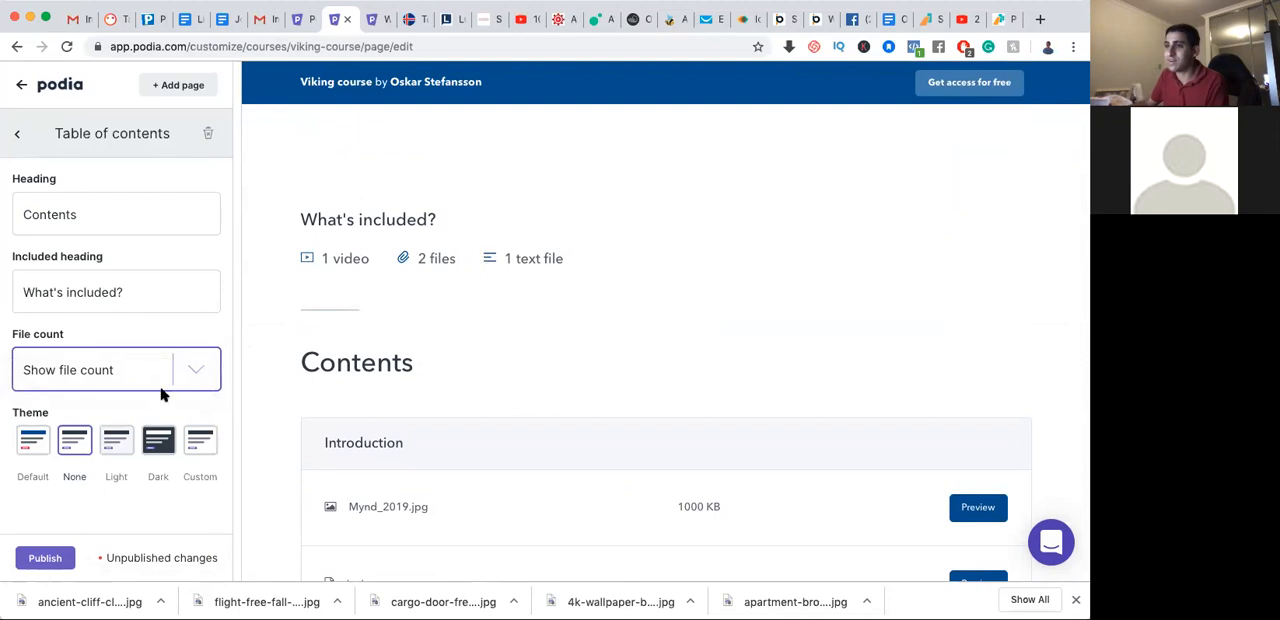
click(213, 373)
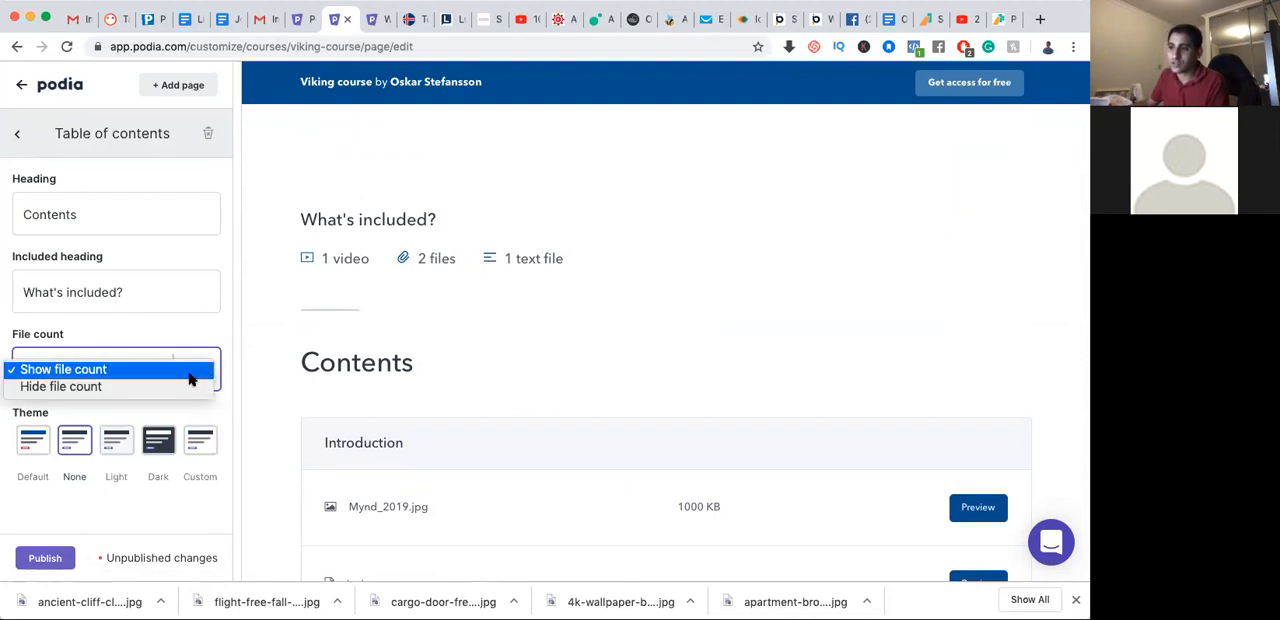
click(117, 387)
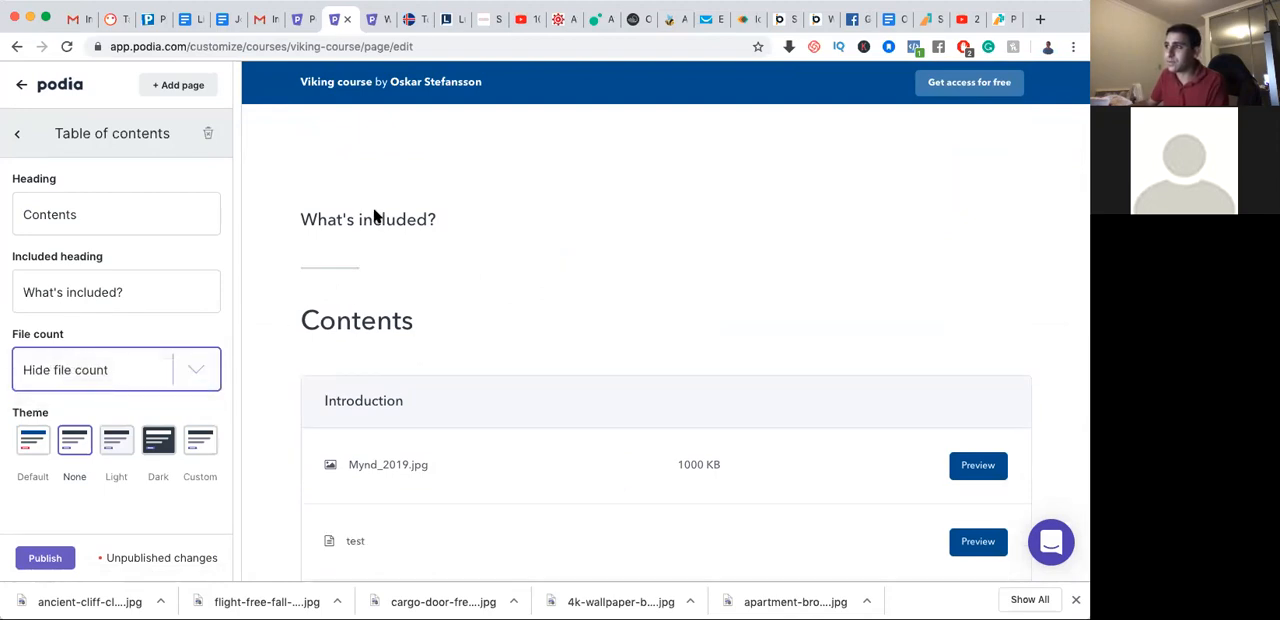
click(199, 372)
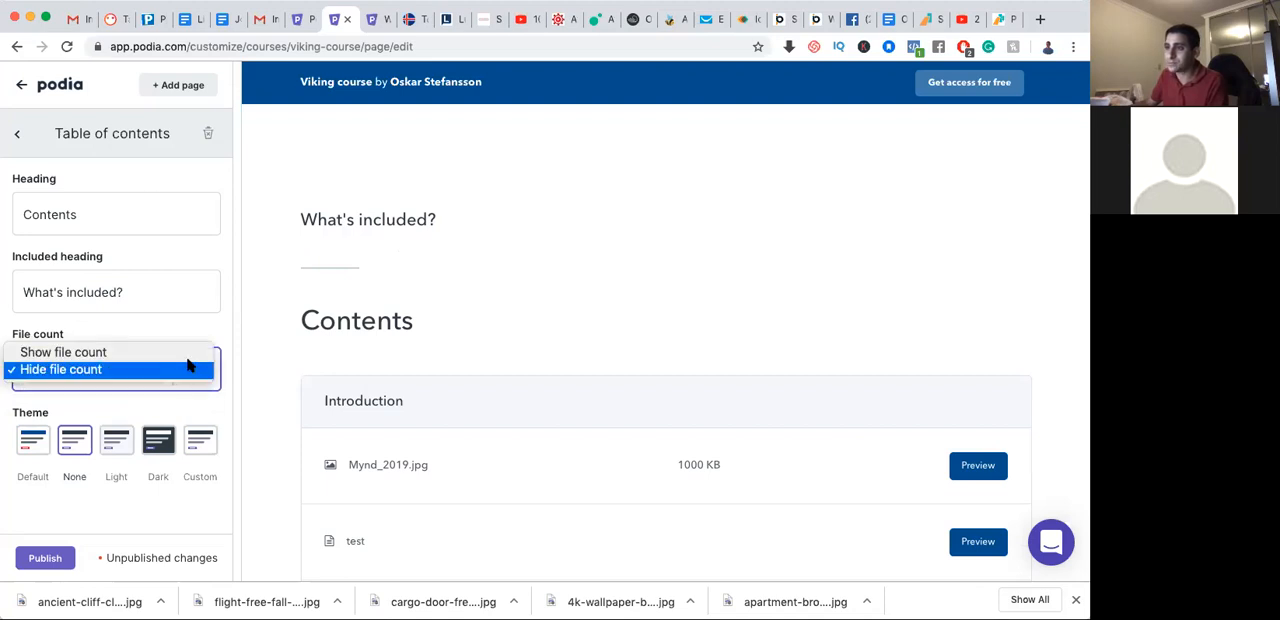
click(190, 352)
Check the Table of contents heading fields, try the Light theme on the section and switch back to None
click(183, 284)
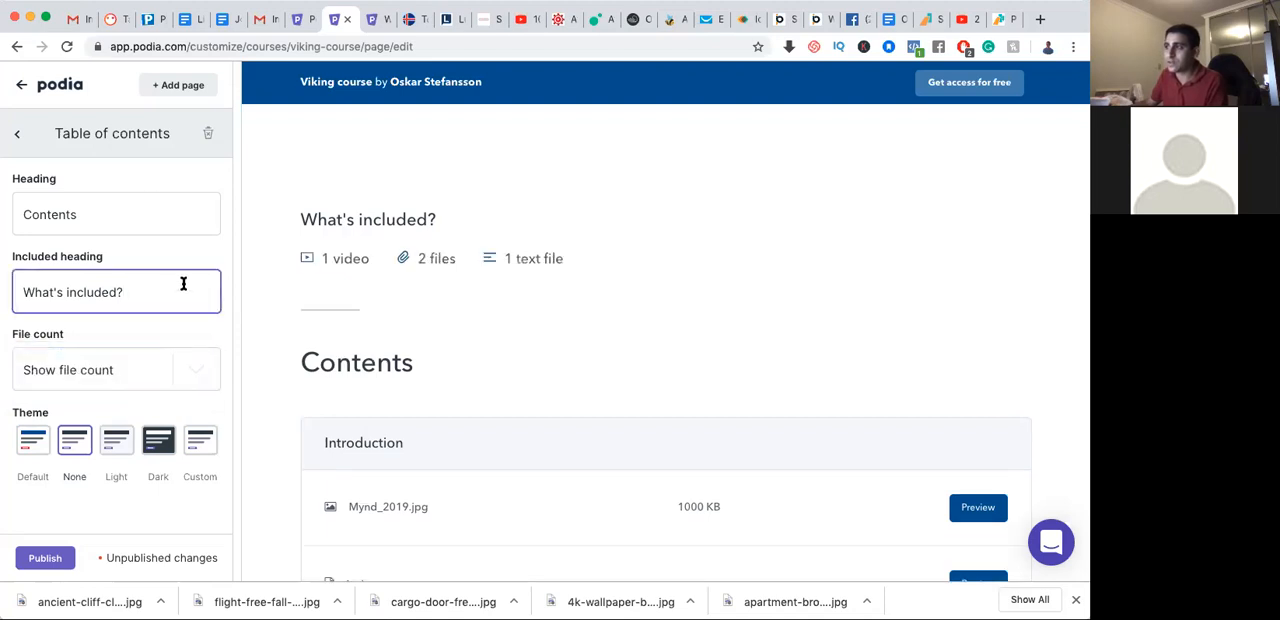
click(149, 221)
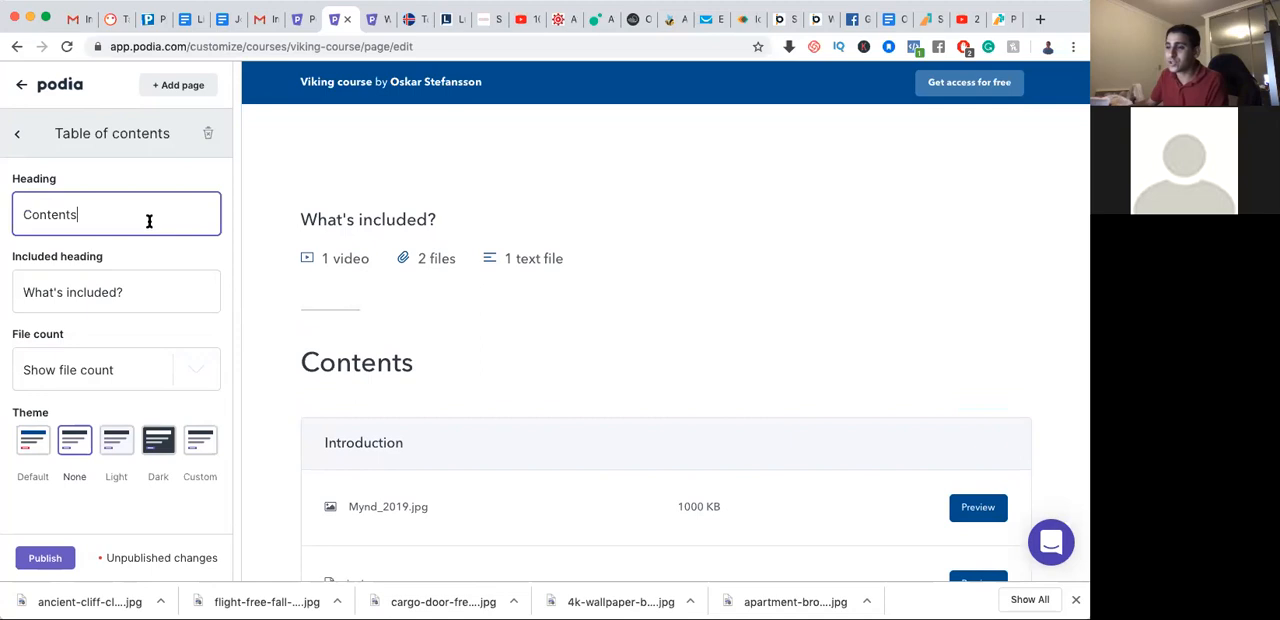
click(106, 449)
click(79, 446)
click(103, 447)
click(70, 444)
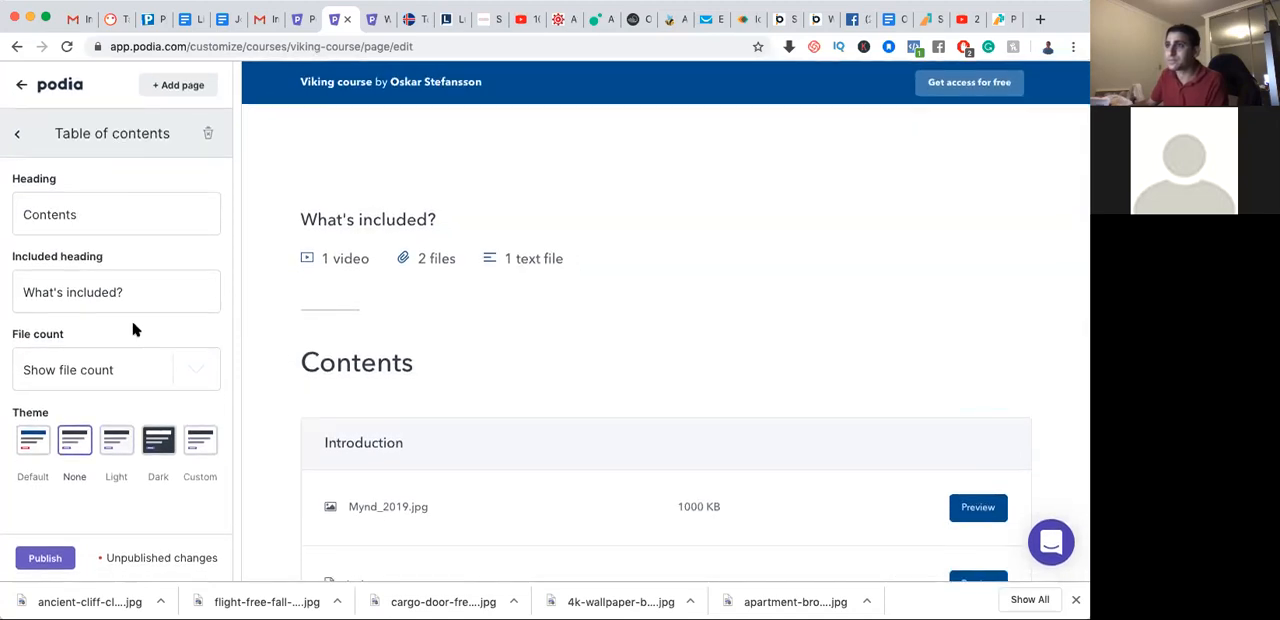
Return to the page's section list, hide the Table of contents section and make it visible again
click(17, 138)
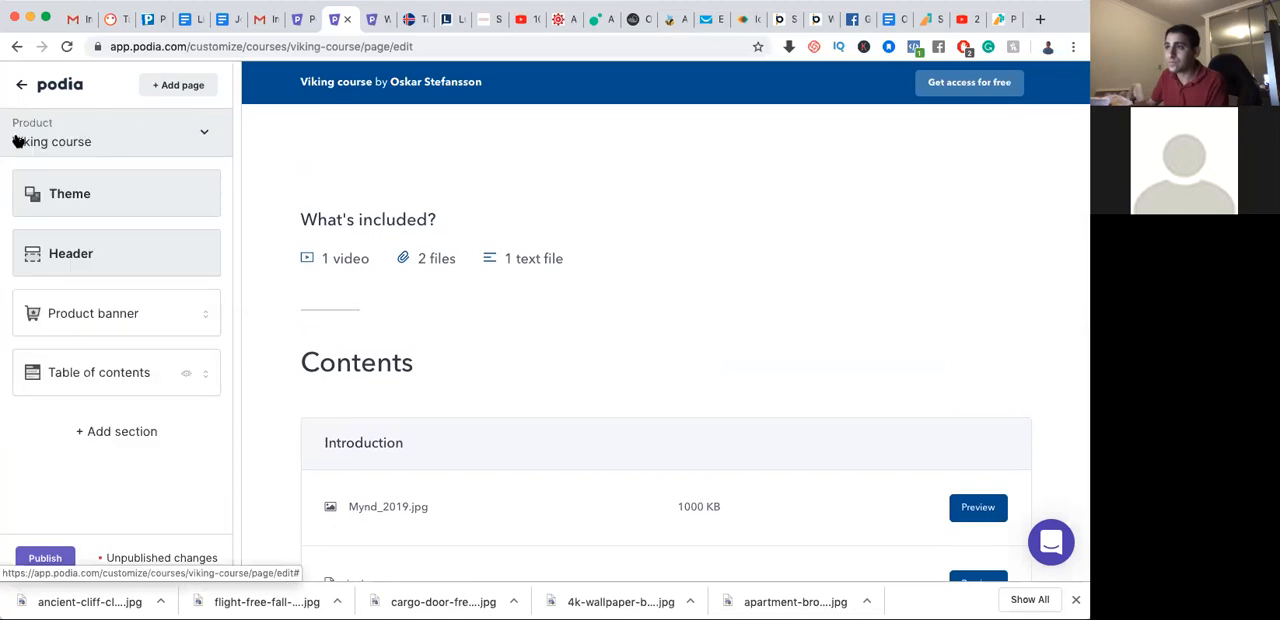
click(188, 378)
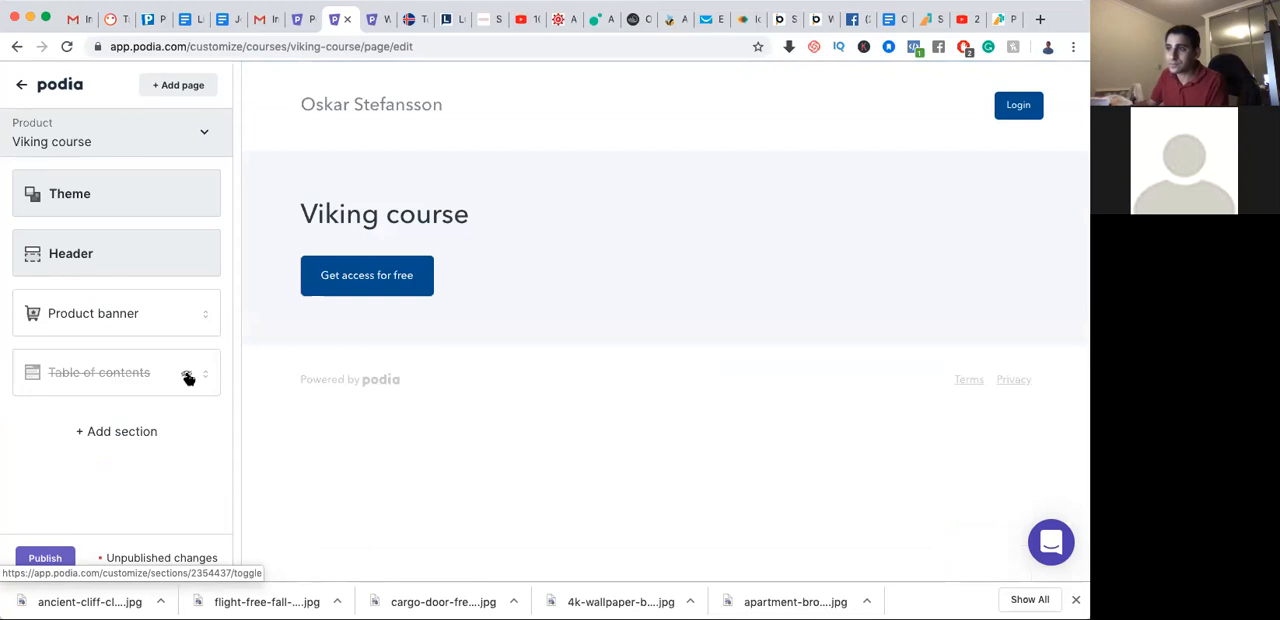
click(188, 378)
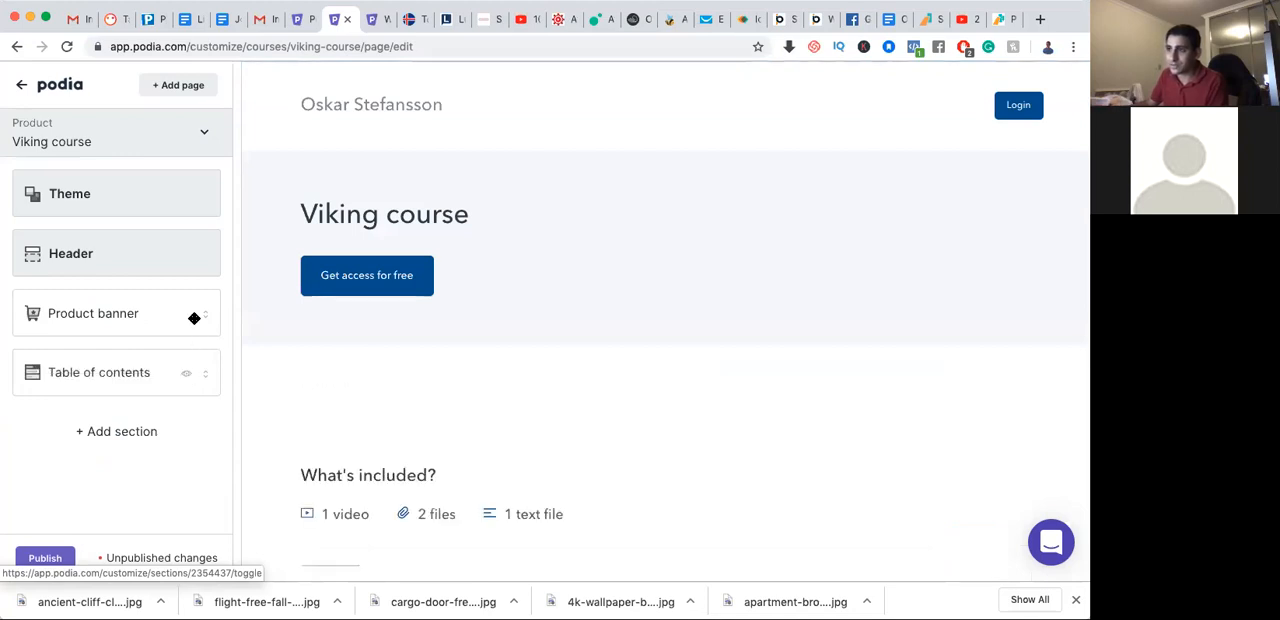
Examine the Product banner section's text, image, video, background image, theme and alignment options, then return to the section list
click(105, 316)
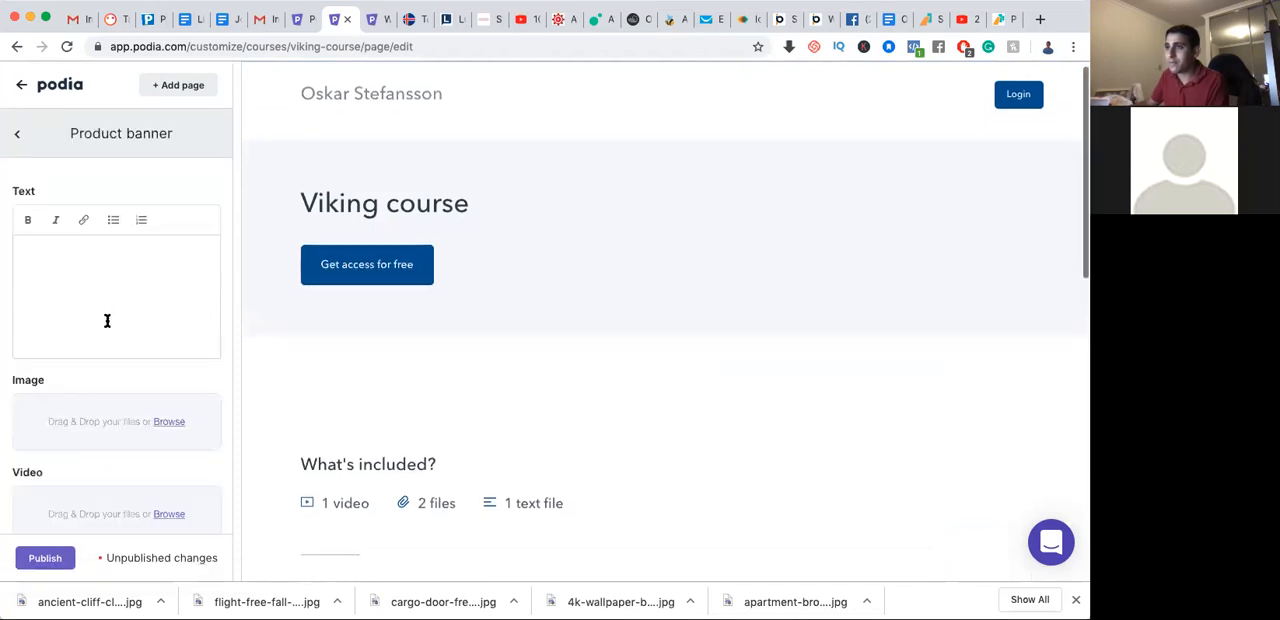
click(110, 288)
scroll(110, 288, down, 5)
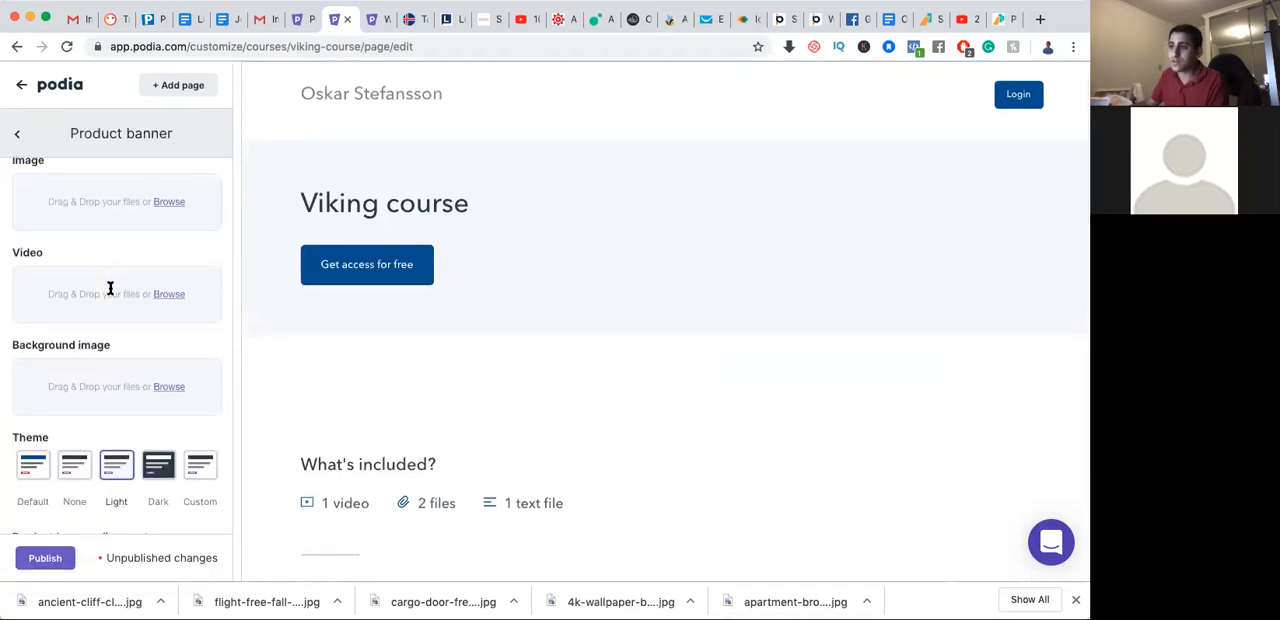
scroll(168, 352, down, 1)
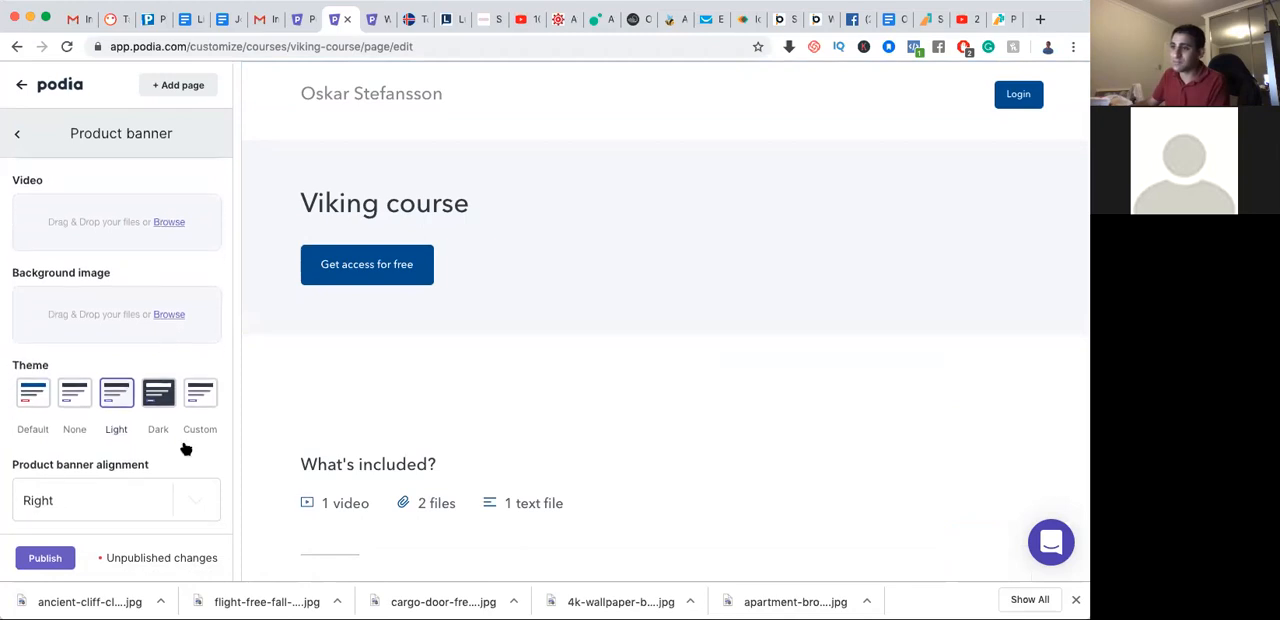
click(194, 497)
click(158, 436)
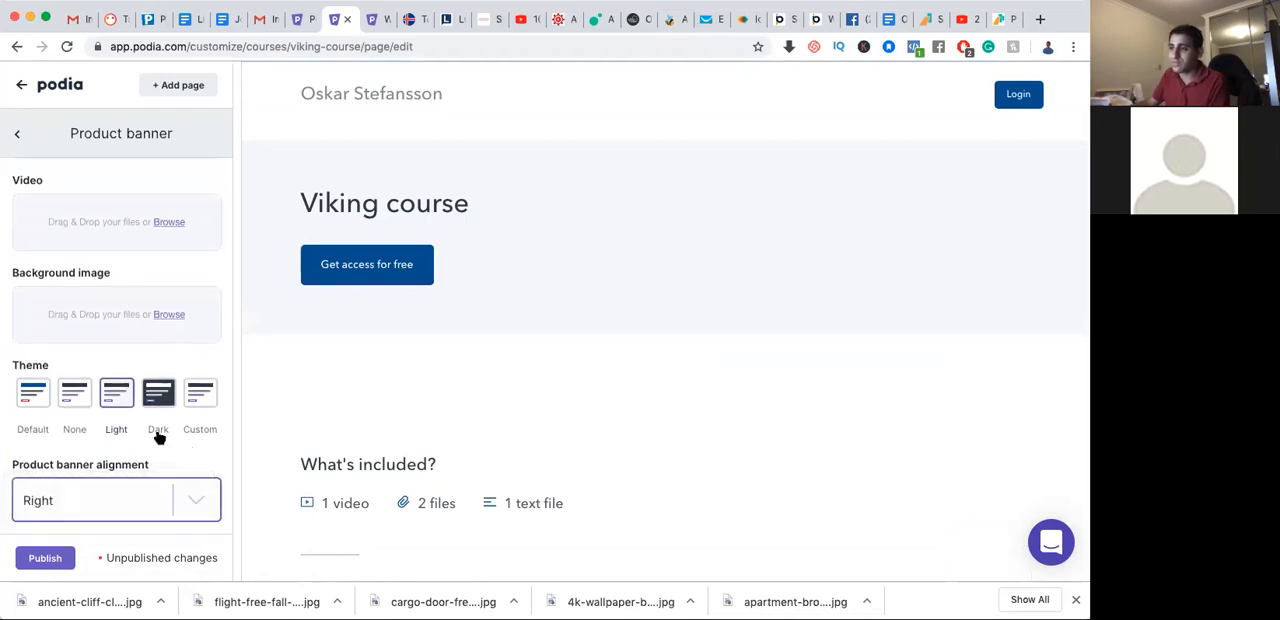
scroll(150, 420, up, 5)
click(126, 271)
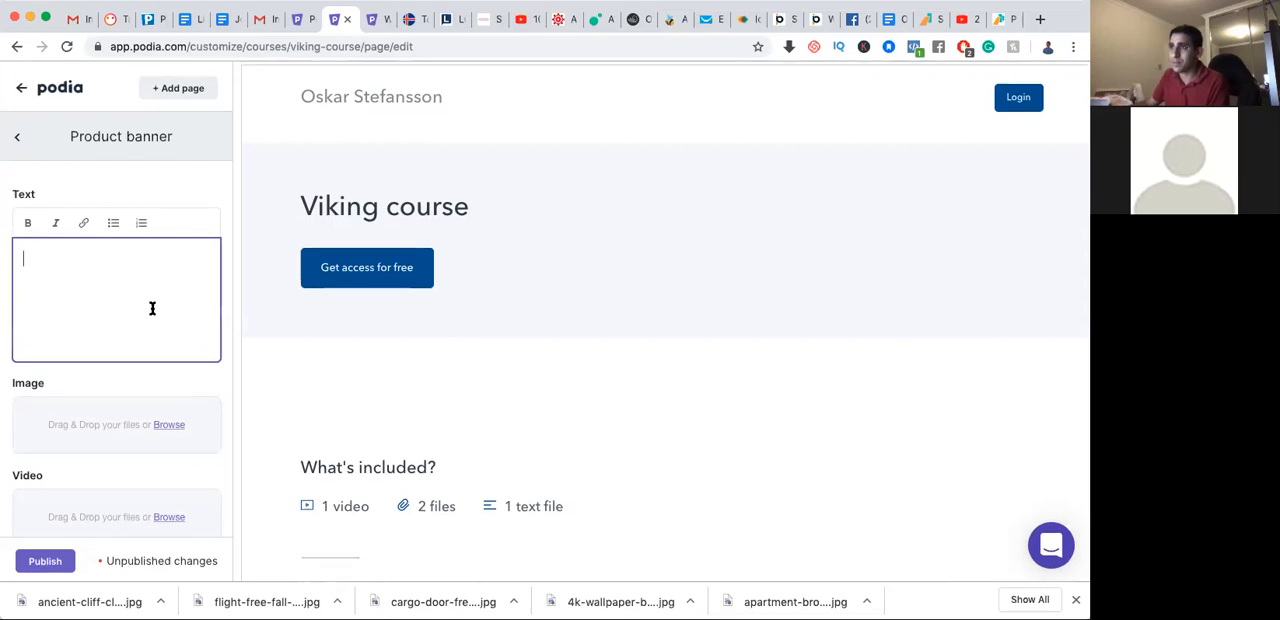
click(17, 136)
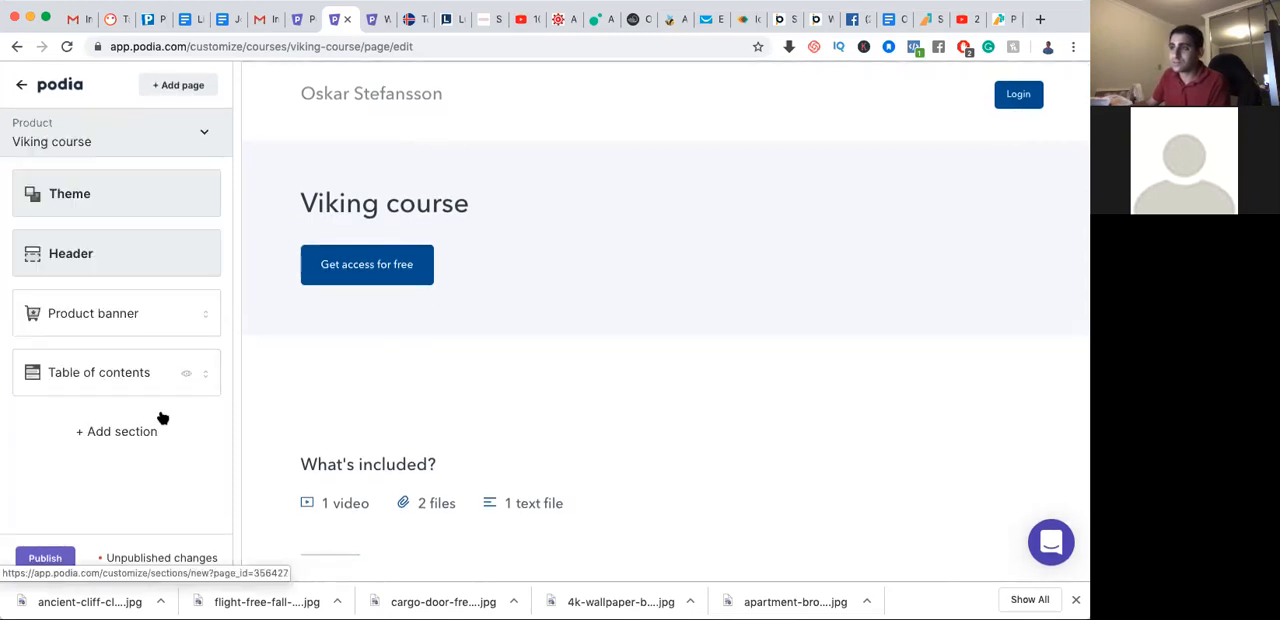
Add a Testimonials section to the Viking course page
click(109, 437)
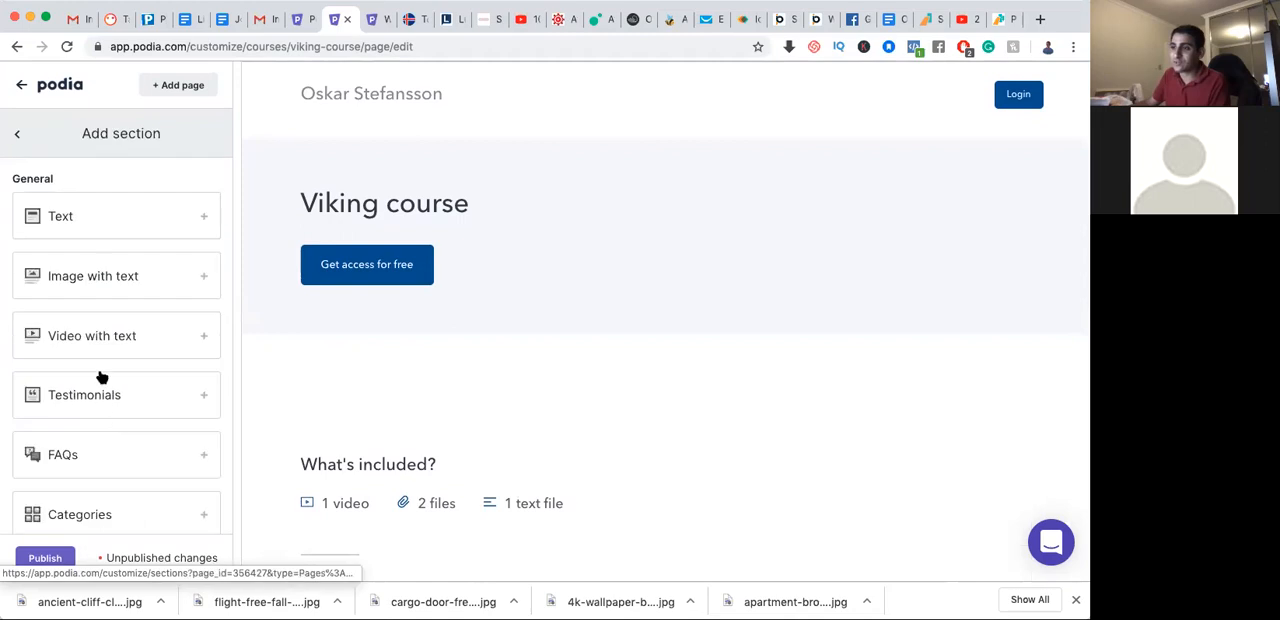
scroll(103, 374, down, 2)
scroll(103, 374, up, 2)
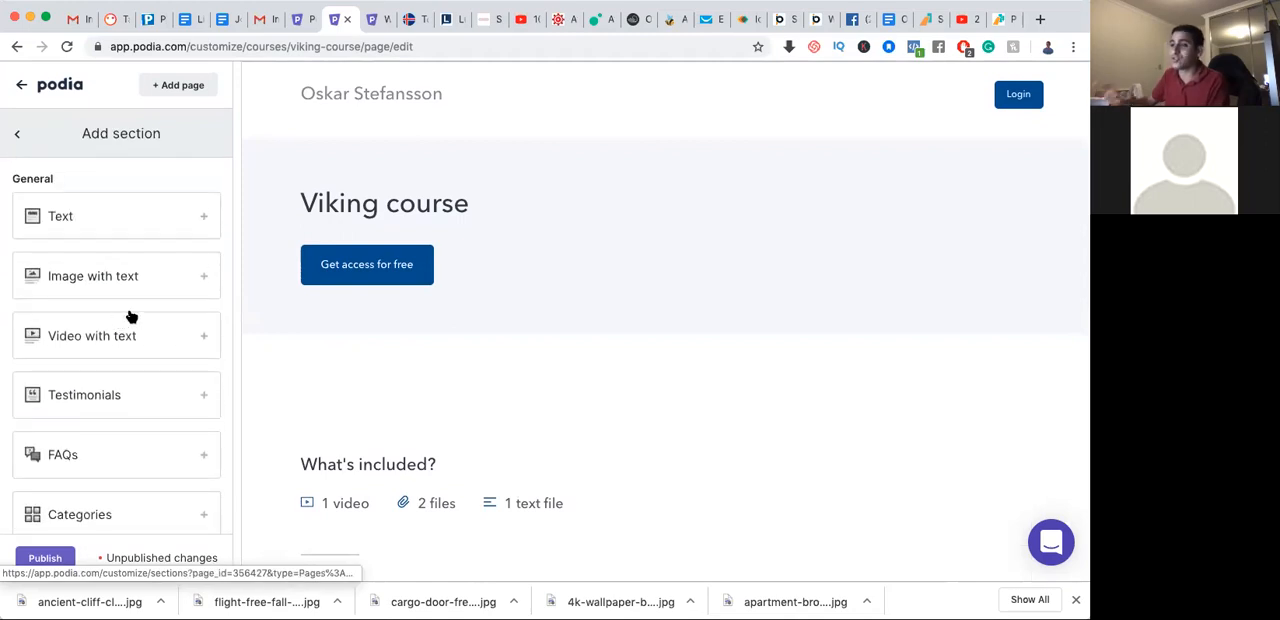
click(83, 396)
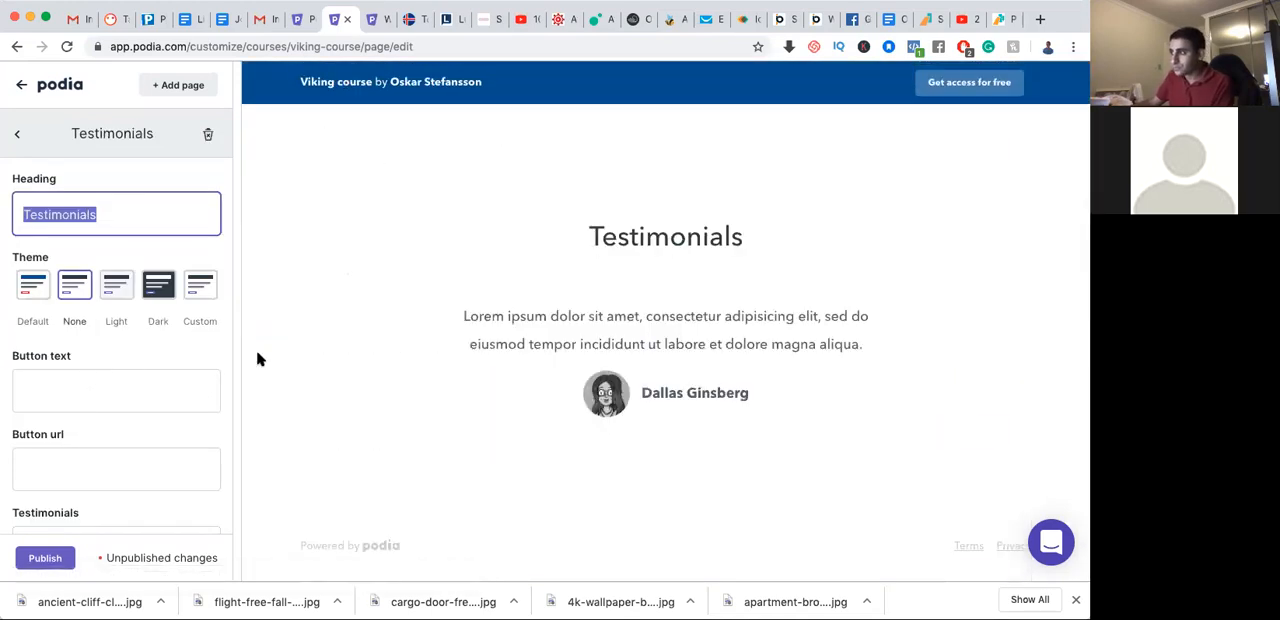
Replace the placeholder name on the section's first testimonial with the reviewer's full name
click(140, 215)
scroll(74, 386, down, 3)
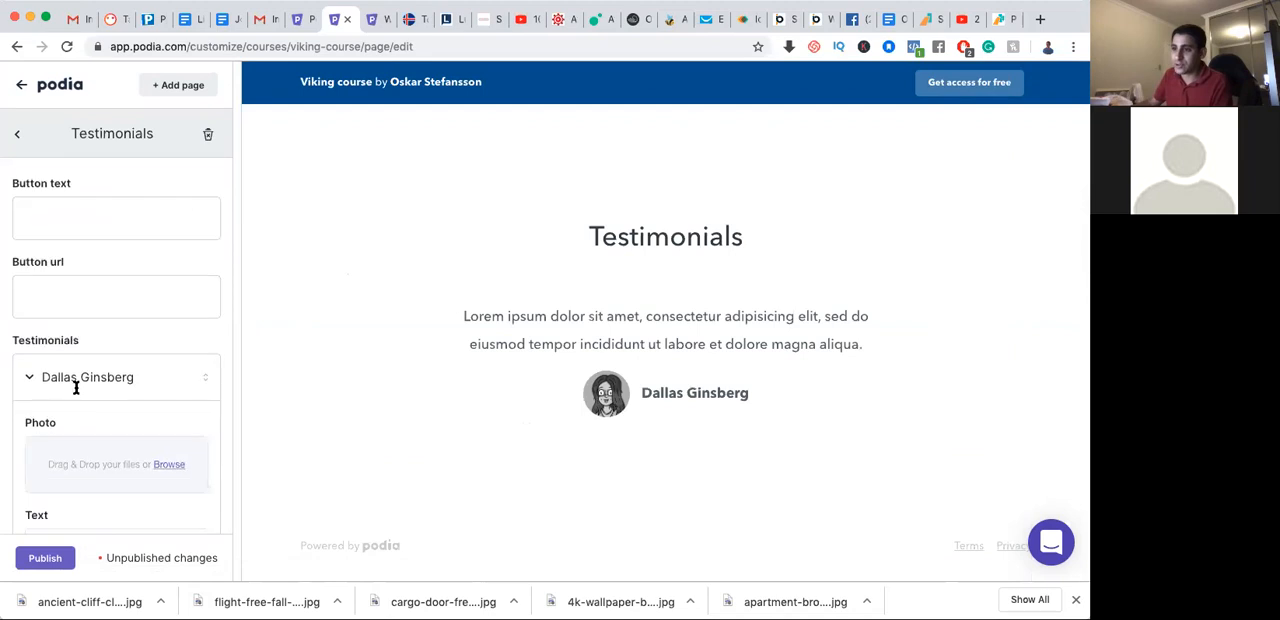
scroll(114, 335, up, 1)
scroll(114, 340, down, 5)
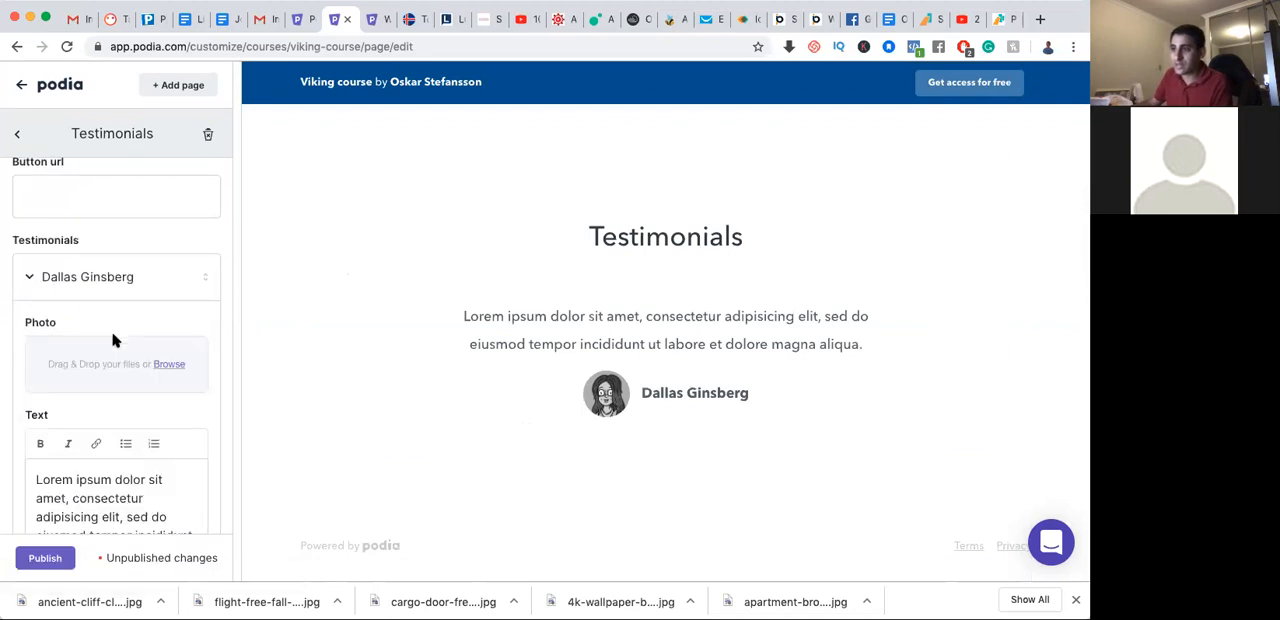
click(134, 394)
triple_click(134, 394)
Replace the first testimonial's placeholder text with a short sentence saying that the instructor taught the reviewer Viking
click(114, 294)
triple_click(116, 298)
text(Osk)
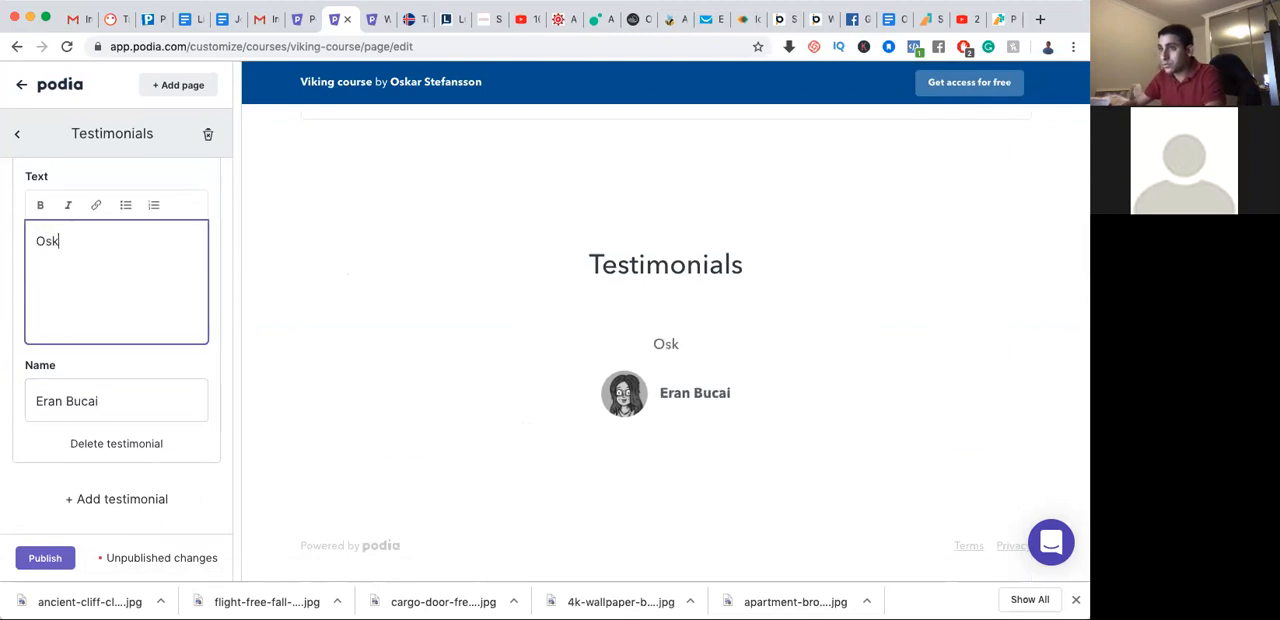
text(ar taught me )
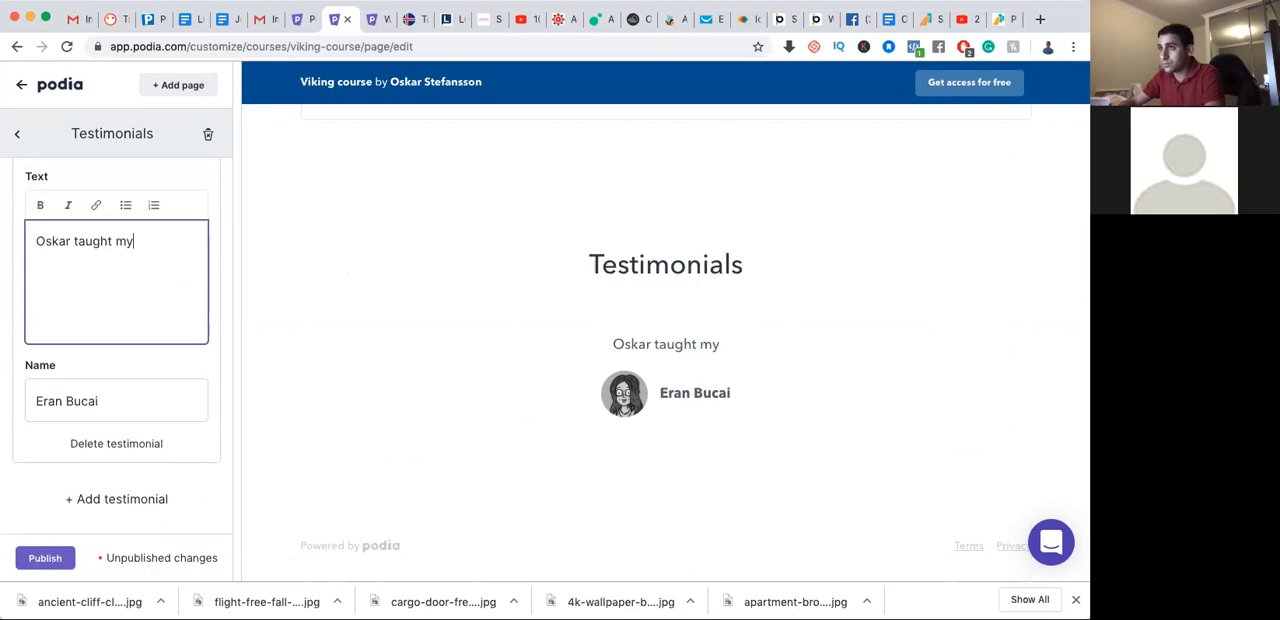
text(Viking!)
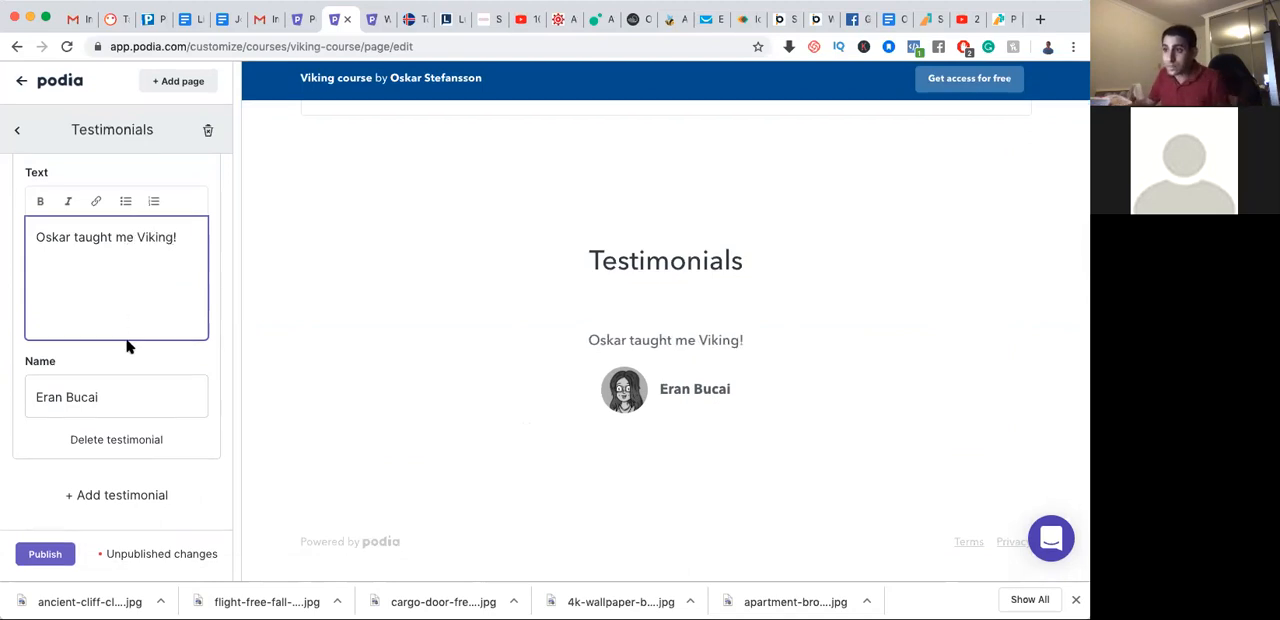
Add a second testimonial to the Testimonials section, check its photo, text and name fields, and publish the page
scroll(134, 380, up, 2)
scroll(135, 380, down, 2)
click(134, 498)
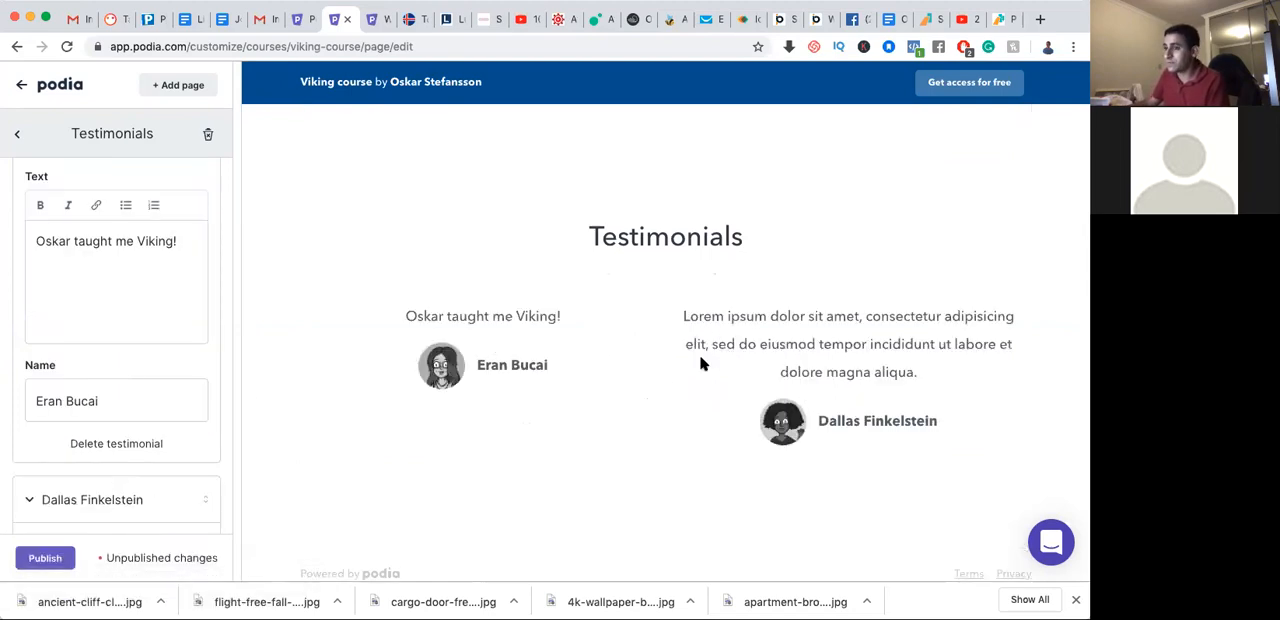
scroll(288, 419, down, 1)
scroll(163, 423, down, 5)
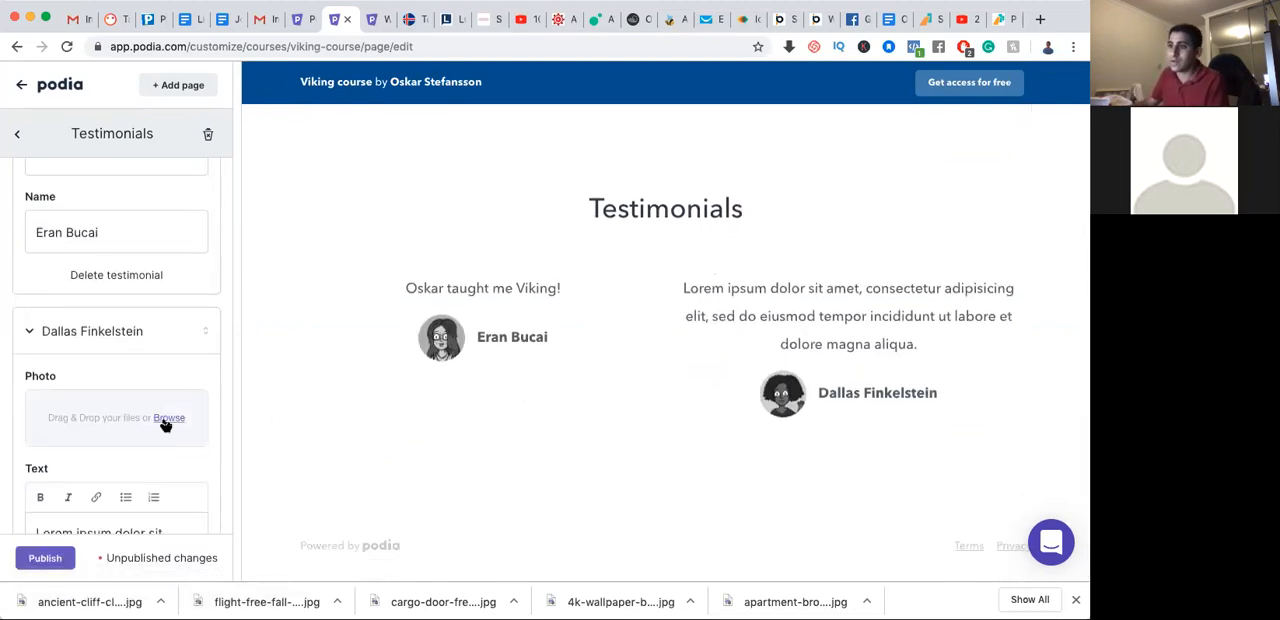
scroll(163, 423, down, 3)
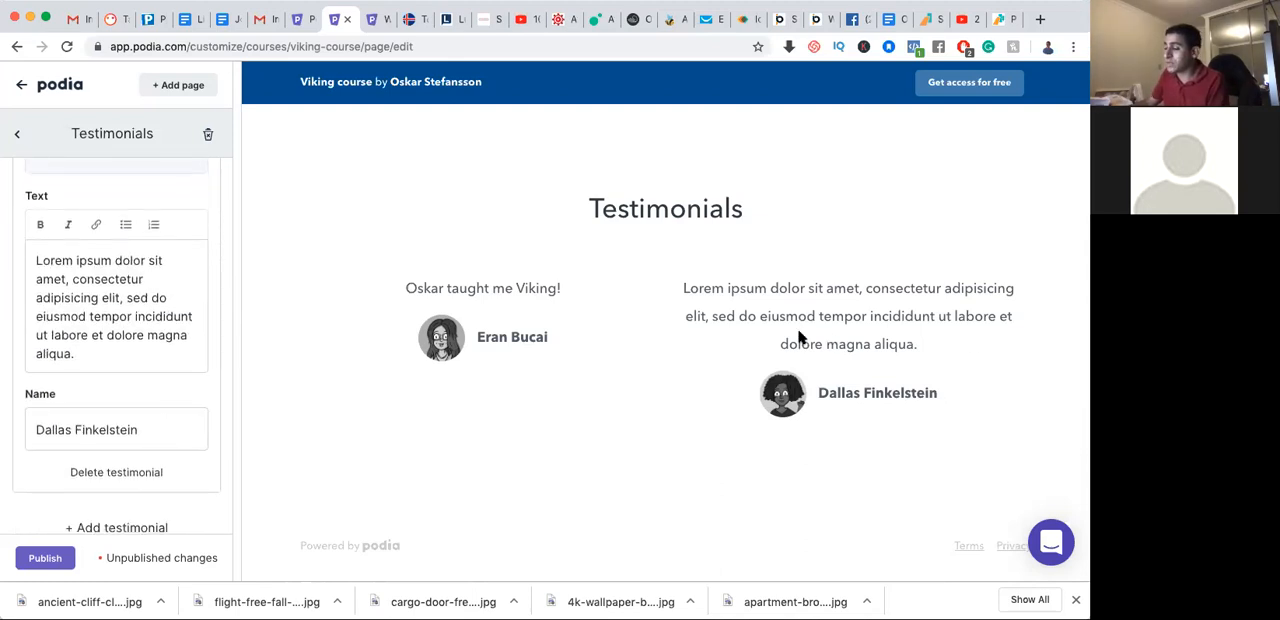
scroll(118, 377, down, 1)
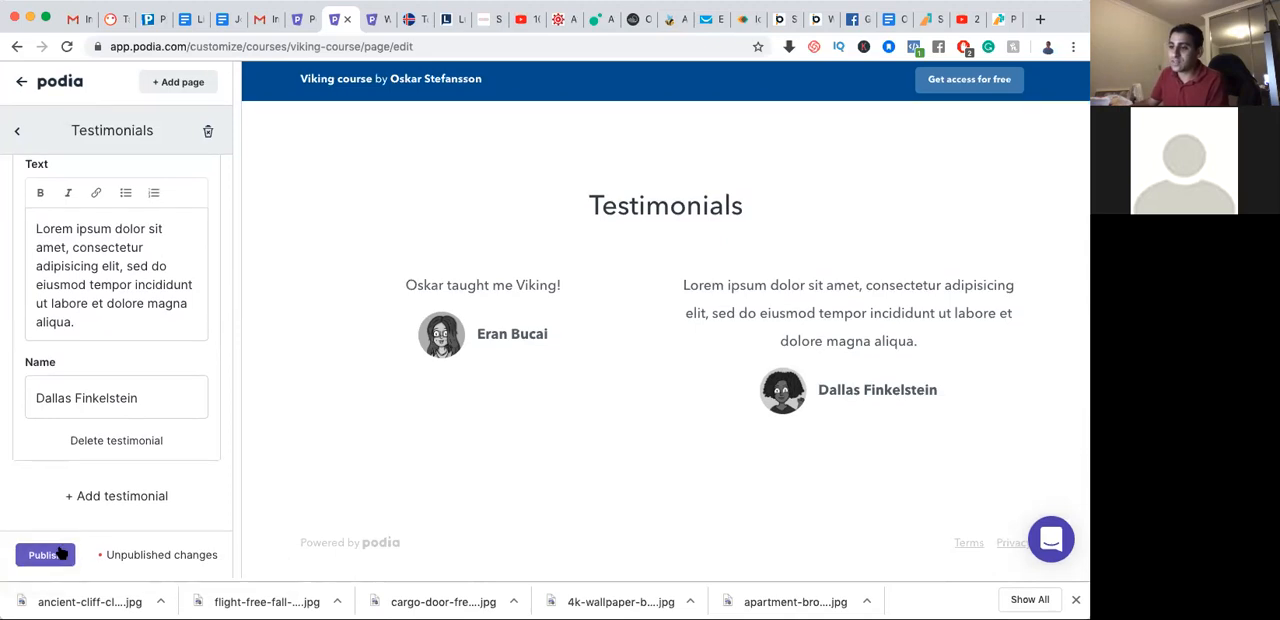
click(60, 560)
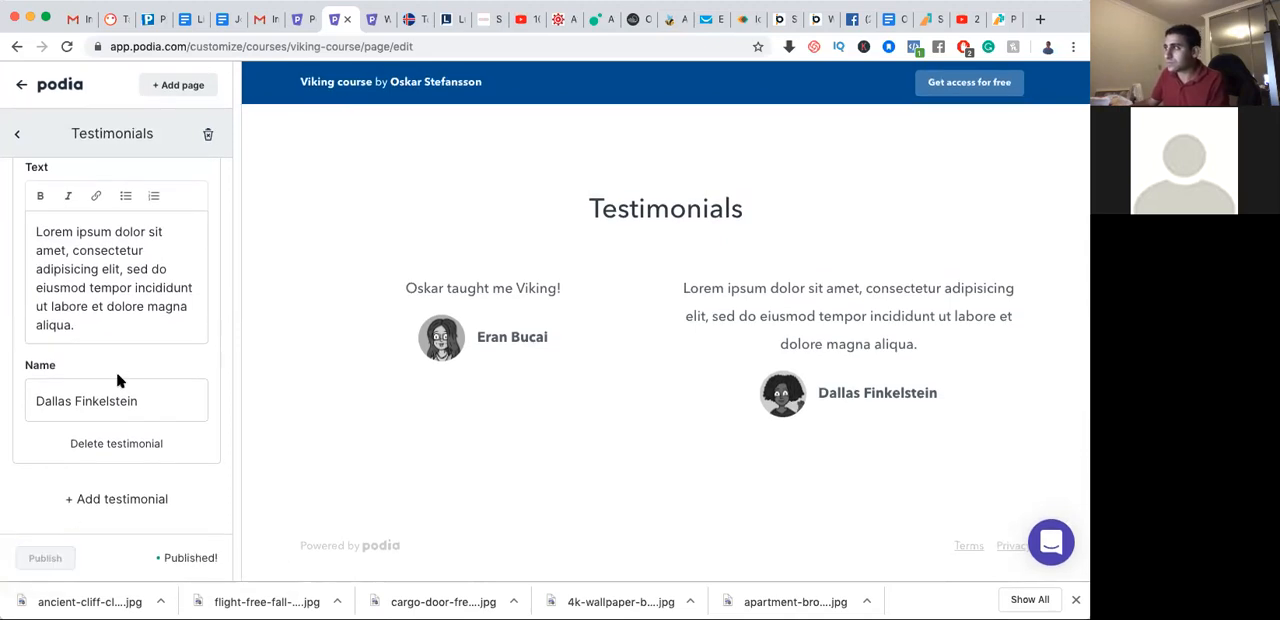
Add another Testimonials section below the existing one on the Viking course page and publish the change
click(17, 141)
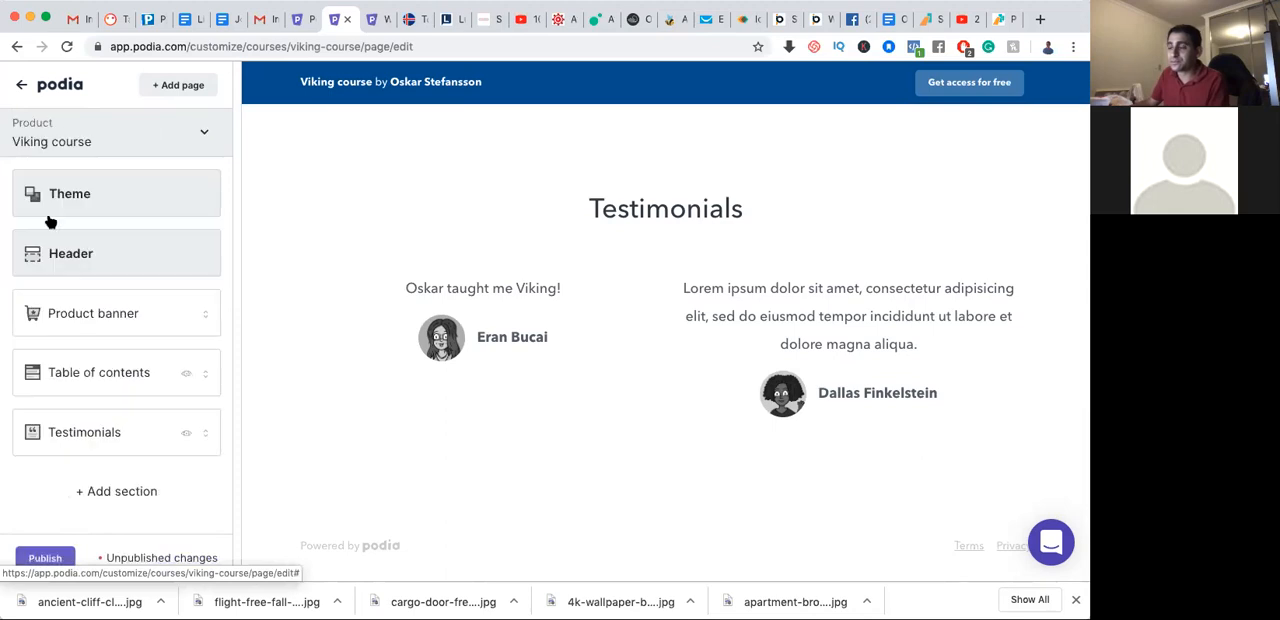
click(123, 492)
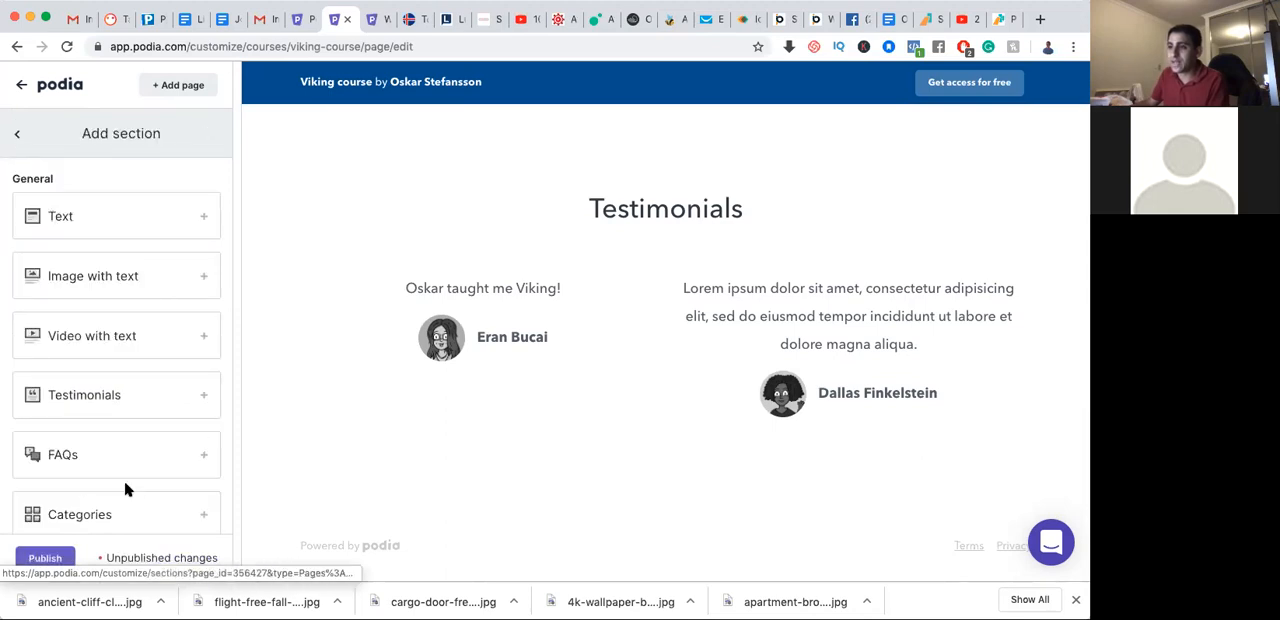
scroll(126, 489, down, 3)
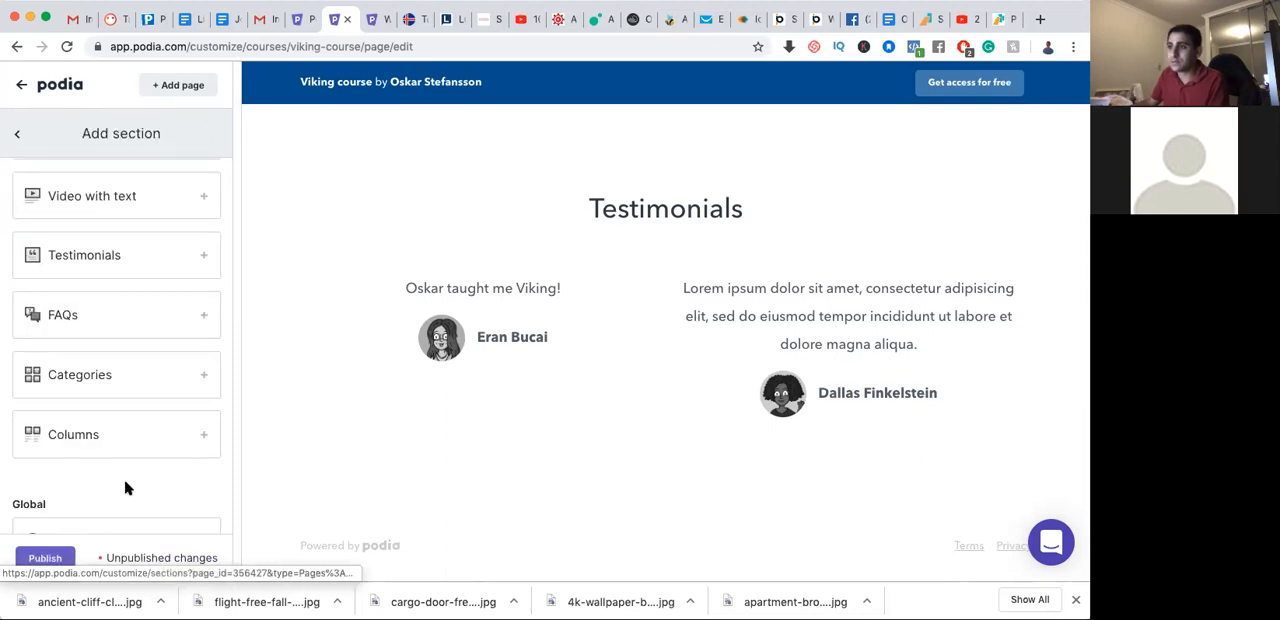
click(92, 259)
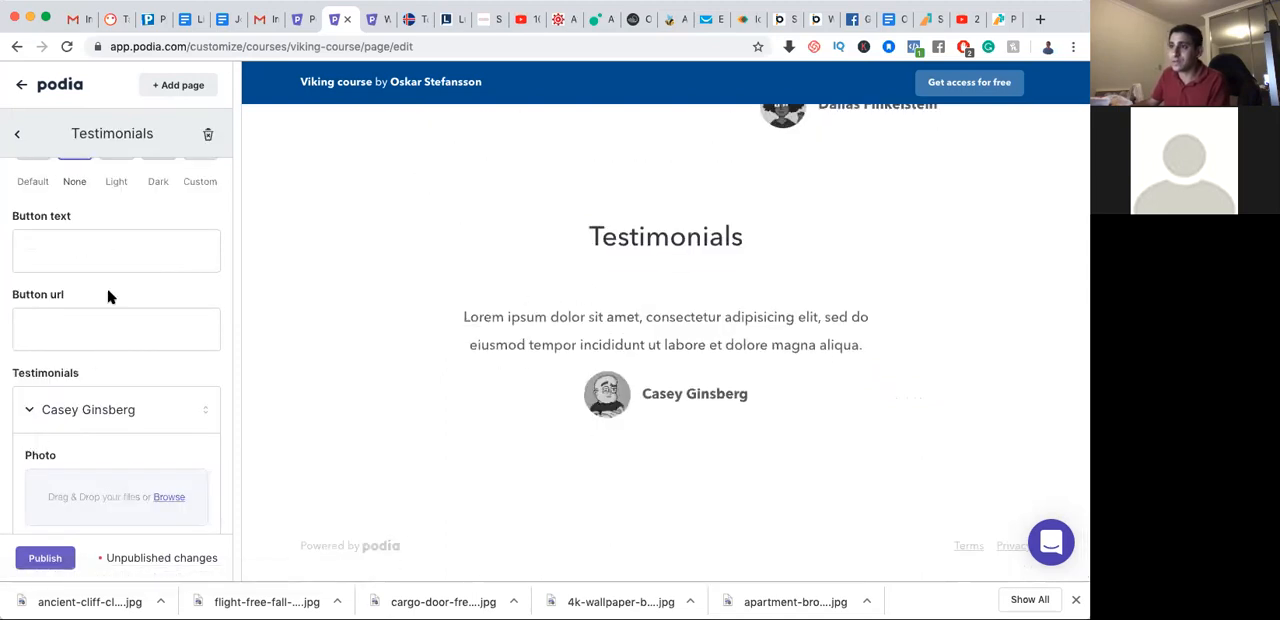
click(54, 549)
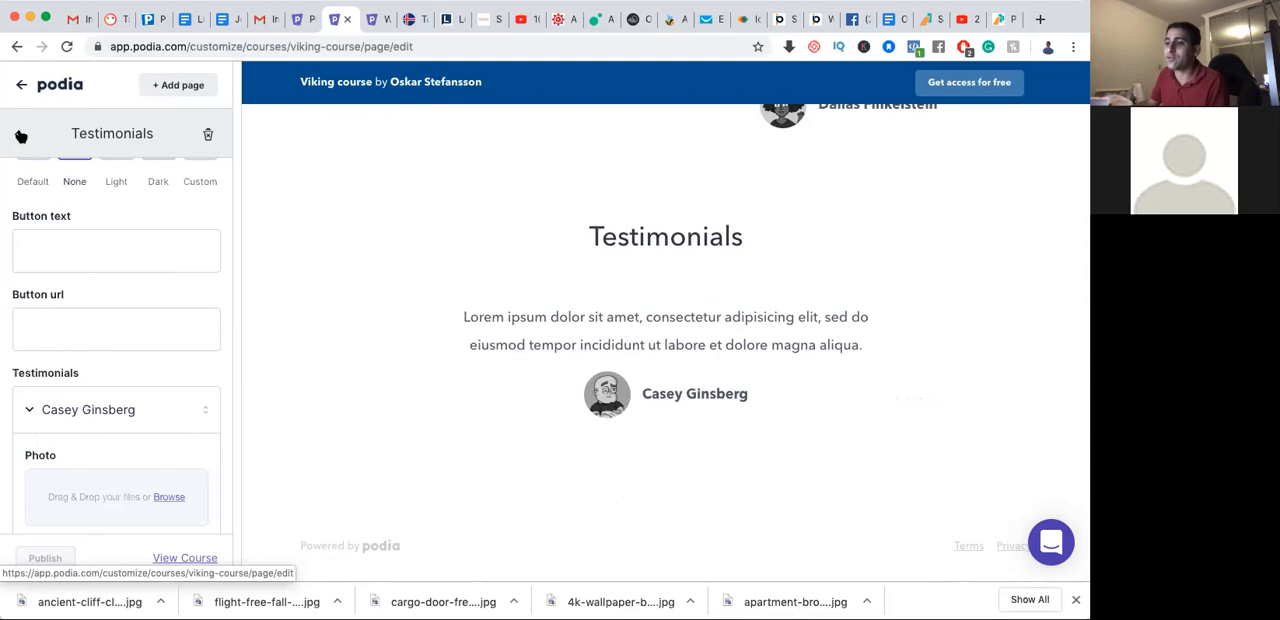
Return to the section list, try to reorder the first Testimonials section and compare both testimonial sections in the preview
click(21, 135)
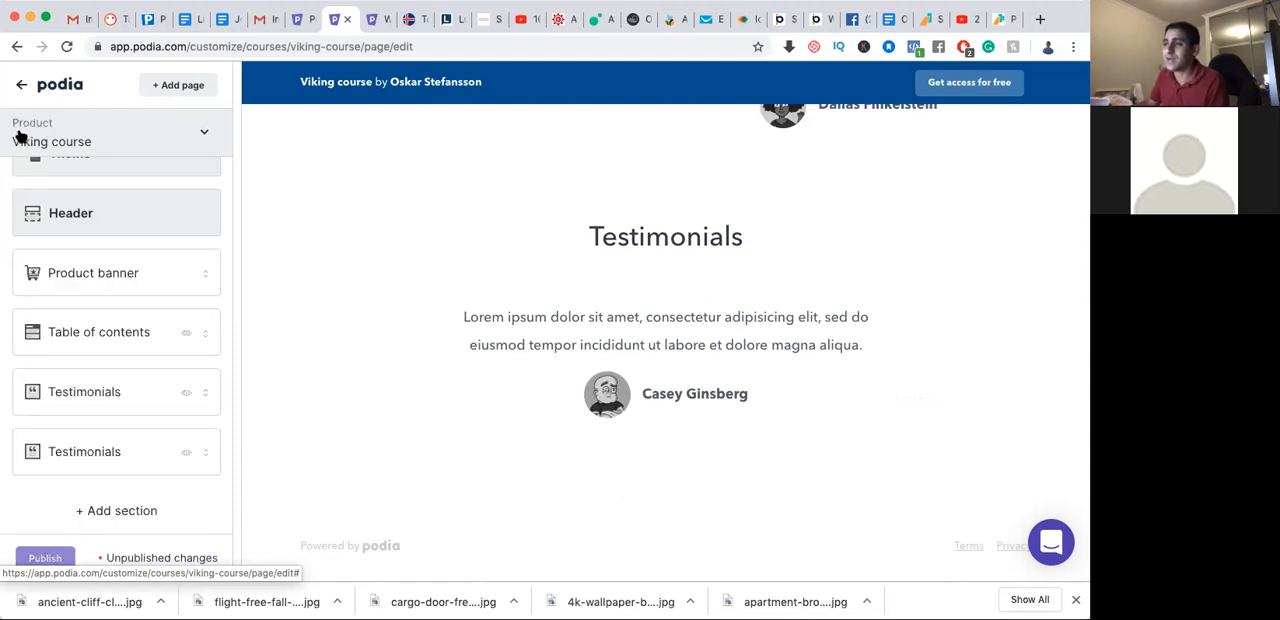
mouse_move(206, 394)
mouse_down()
mouse_move(206, 317)
mouse_move(206, 397)
mouse_move(193, 394)
mouse_up()
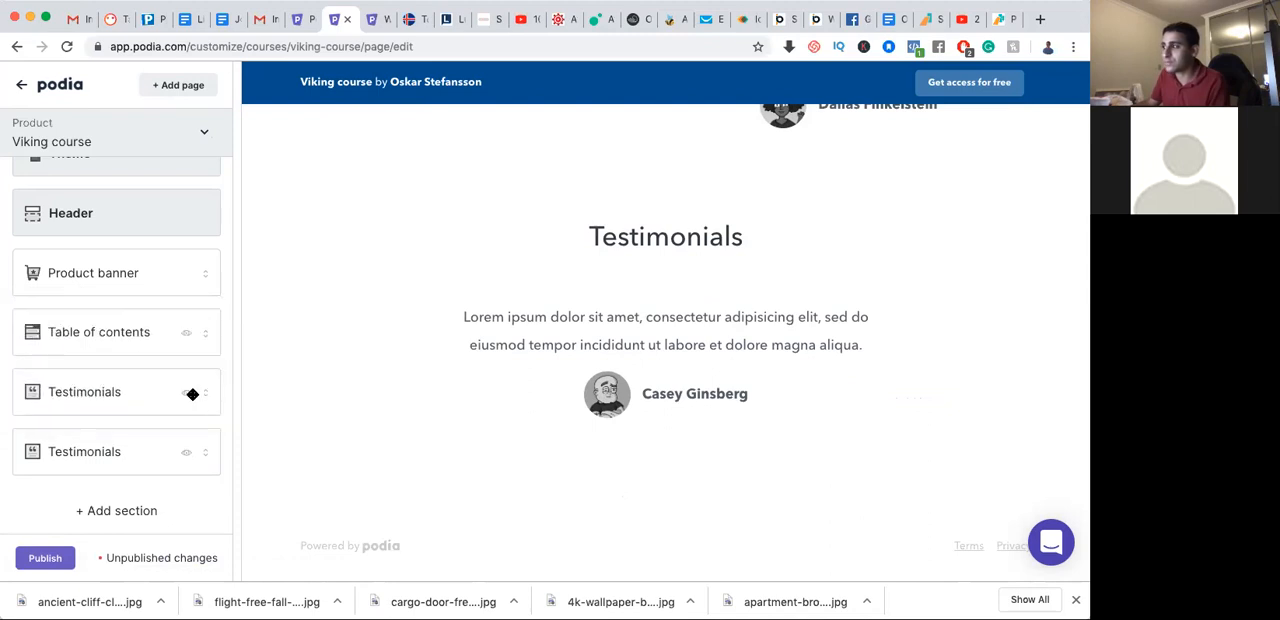
scroll(494, 354, up, 3)
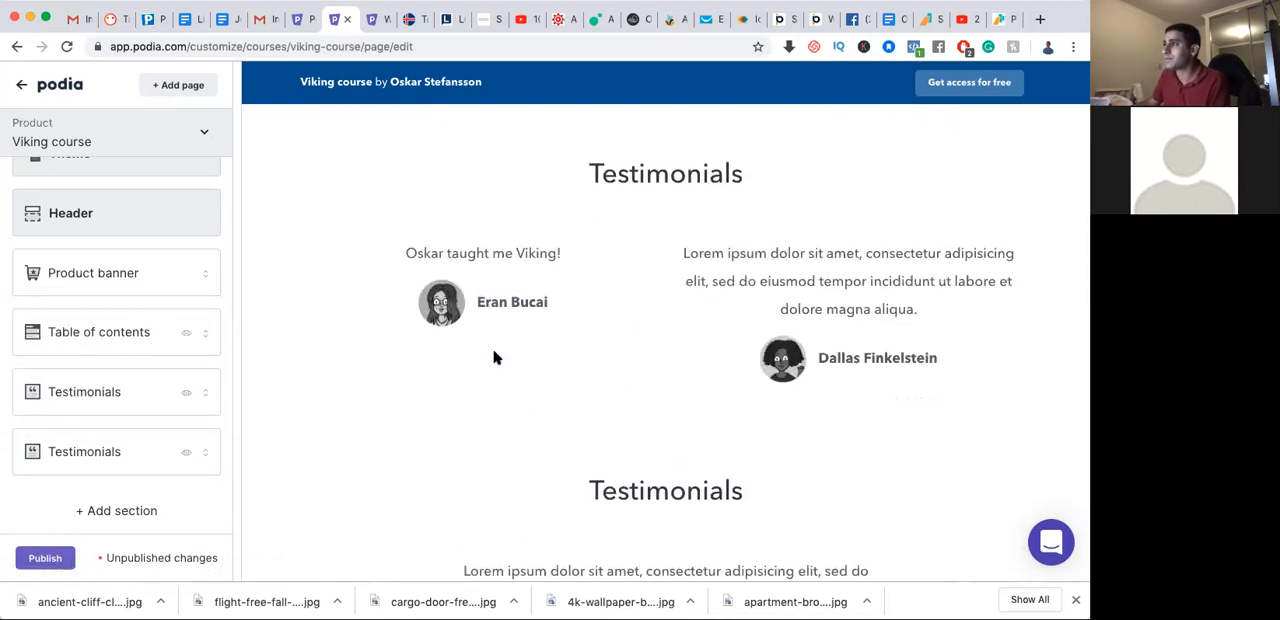
scroll(469, 369, down, 5)
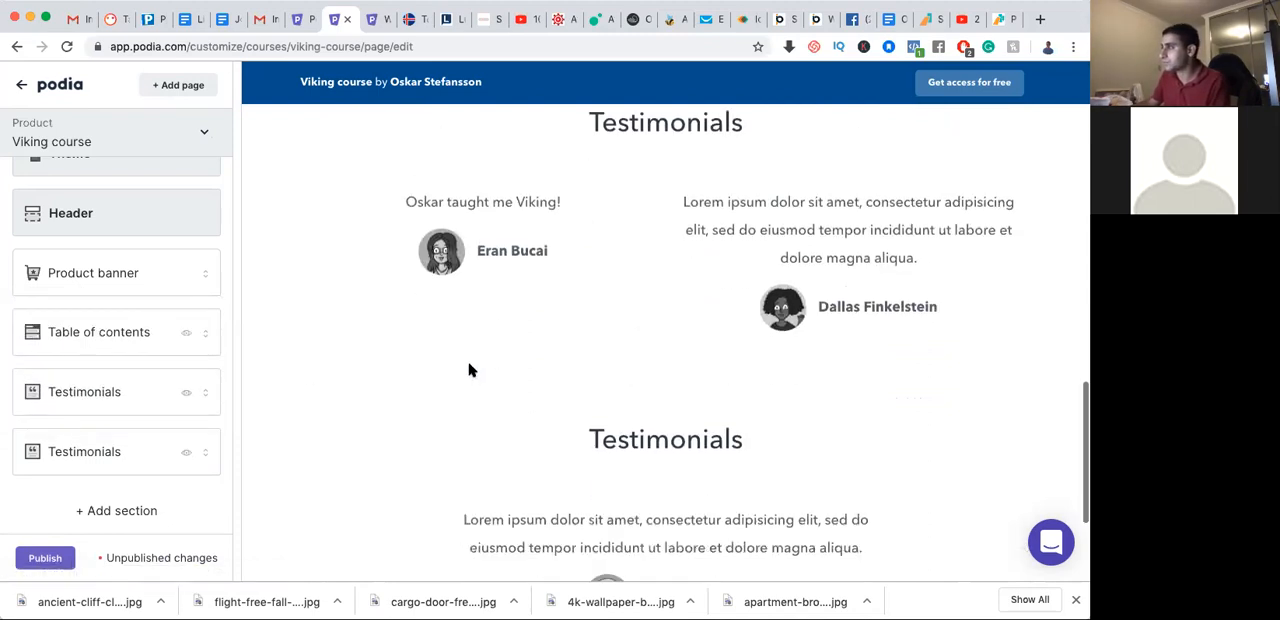
Examine the General and Global section types that can be added to the page, then return to the section list
click(117, 509)
scroll(165, 427, down, 3)
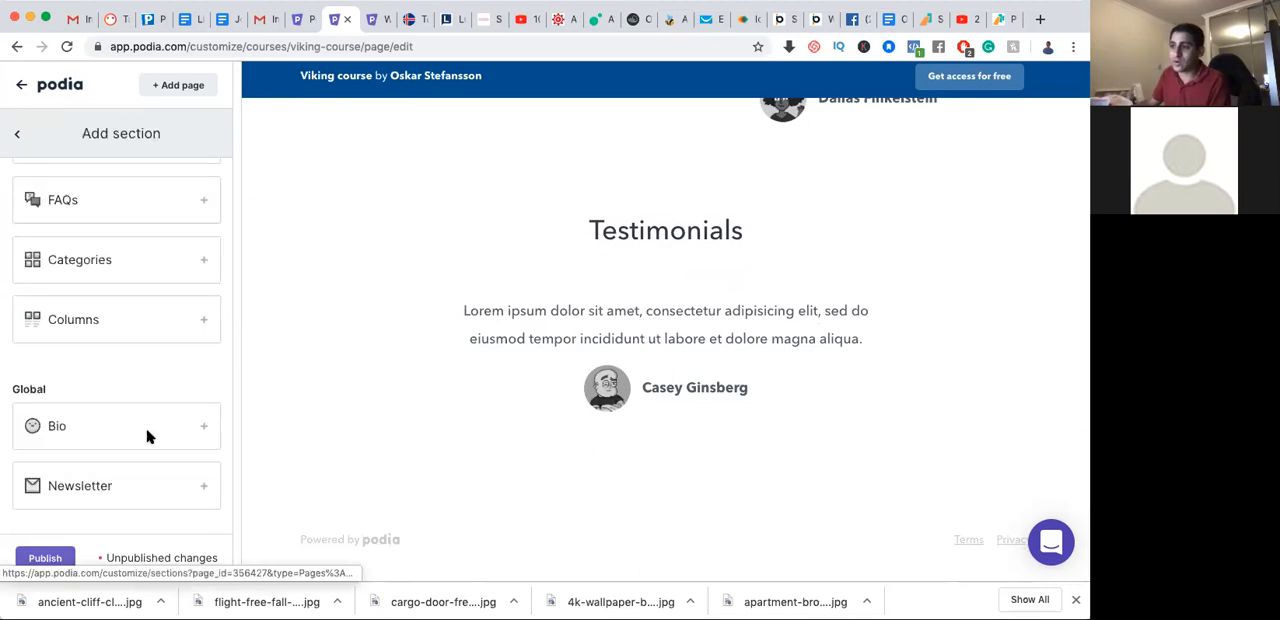
scroll(120, 349, up, 3)
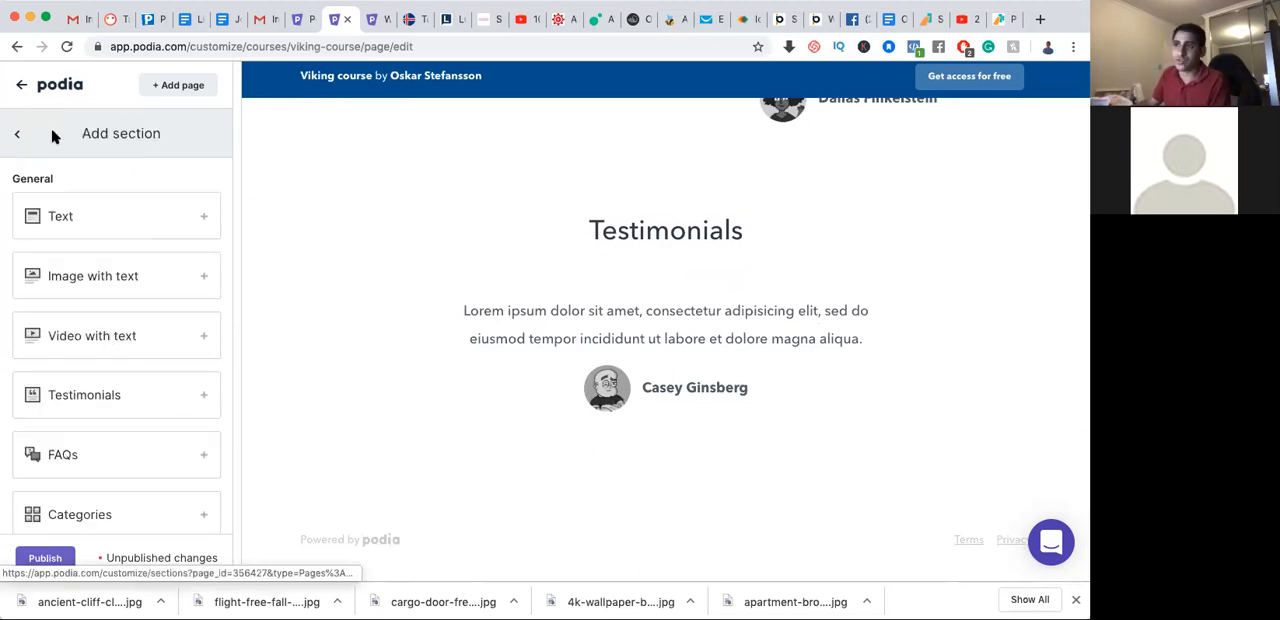
click(18, 135)
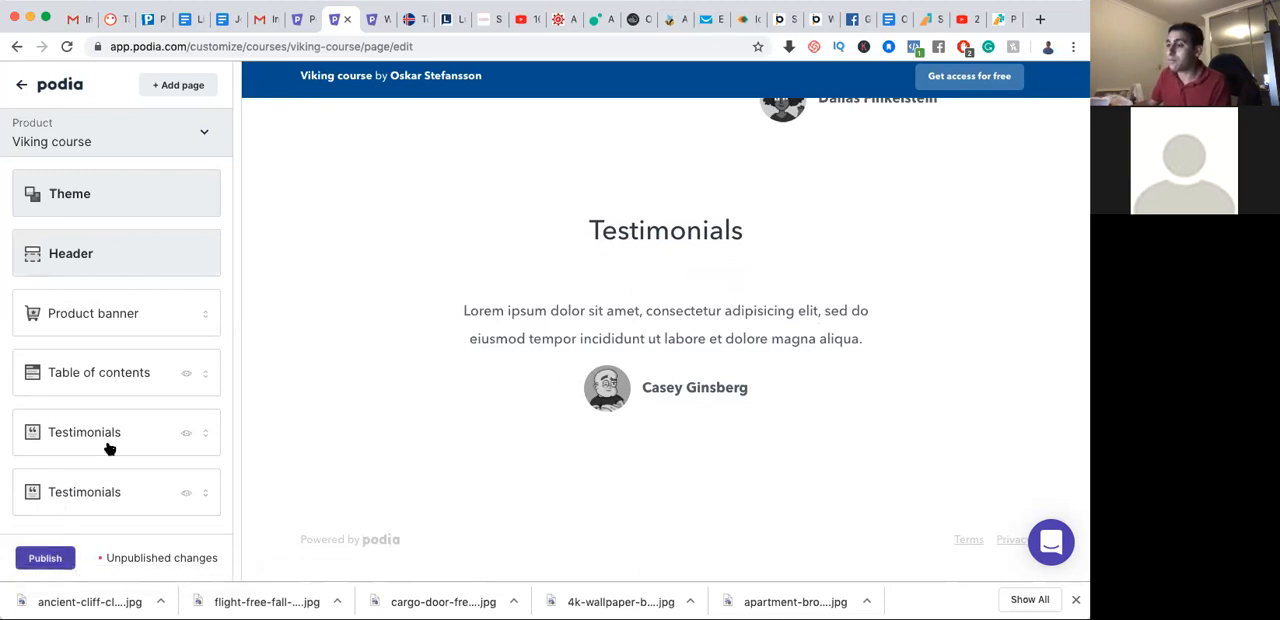
Publish the Viking course page, then leave the page editor and look over the dashboard
scroll(312, 239, up, 15)
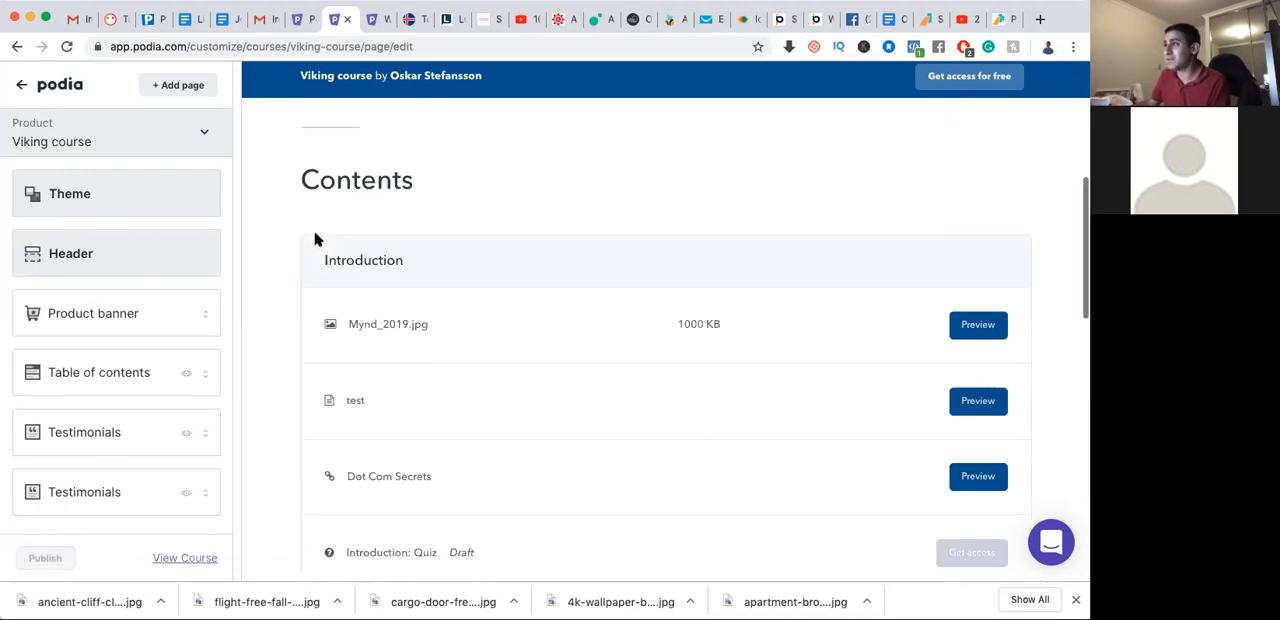
click(24, 87)
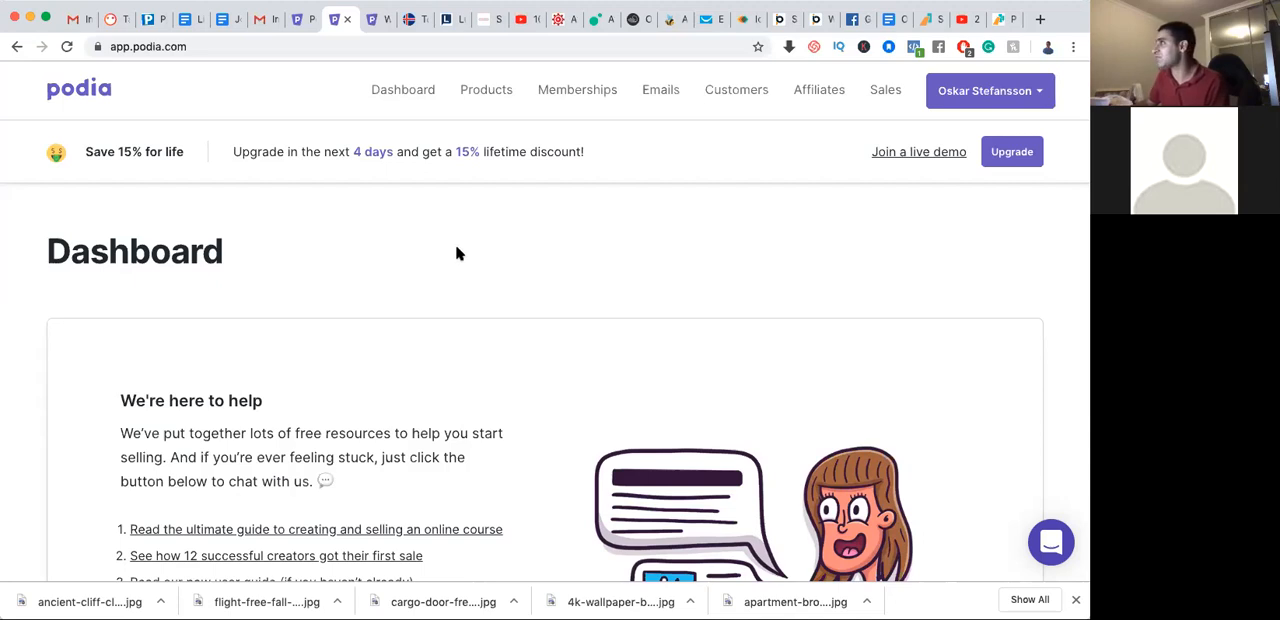
scroll(461, 217, down, 5)
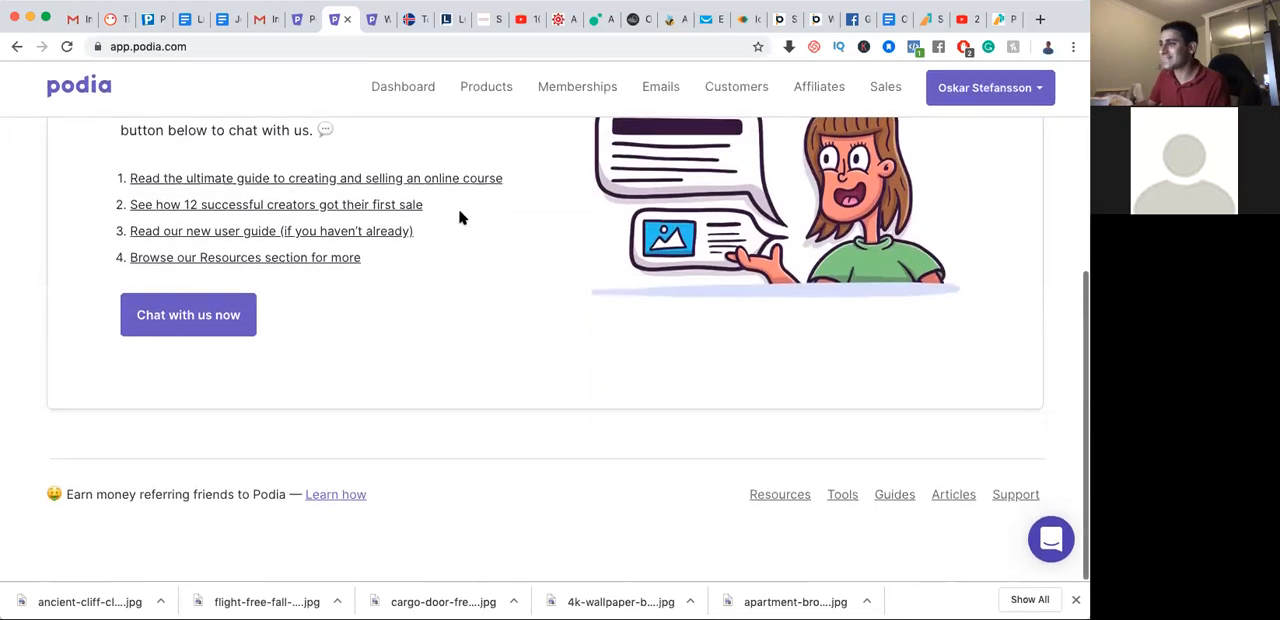
scroll(461, 217, up, 5)
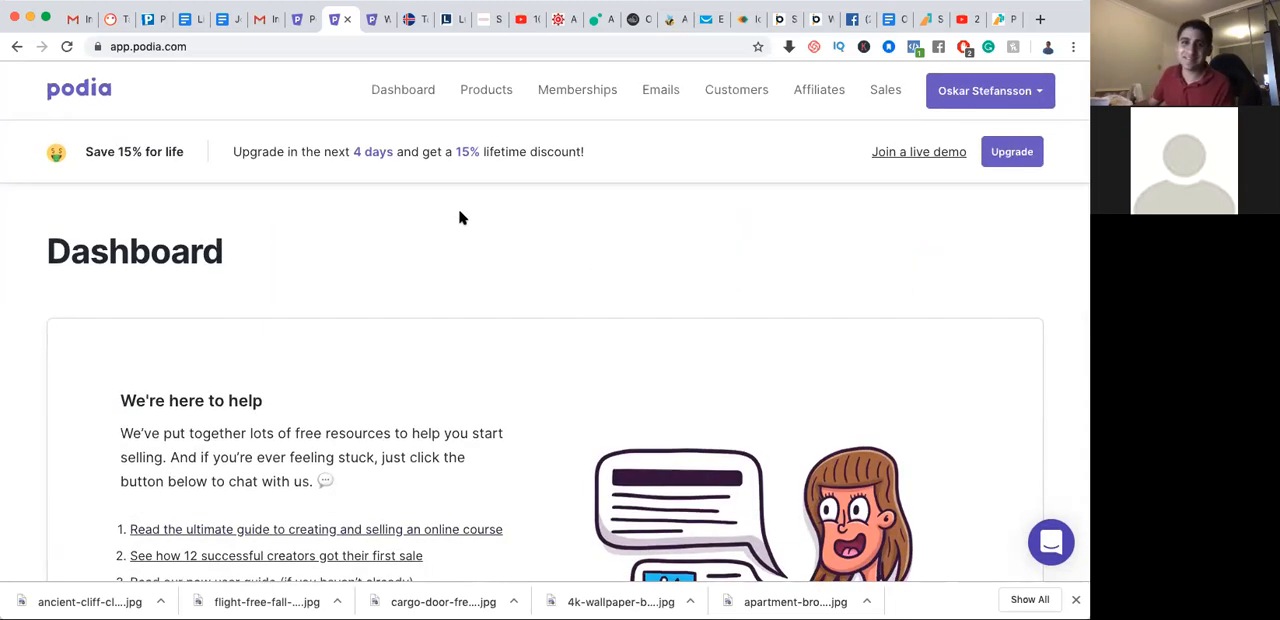